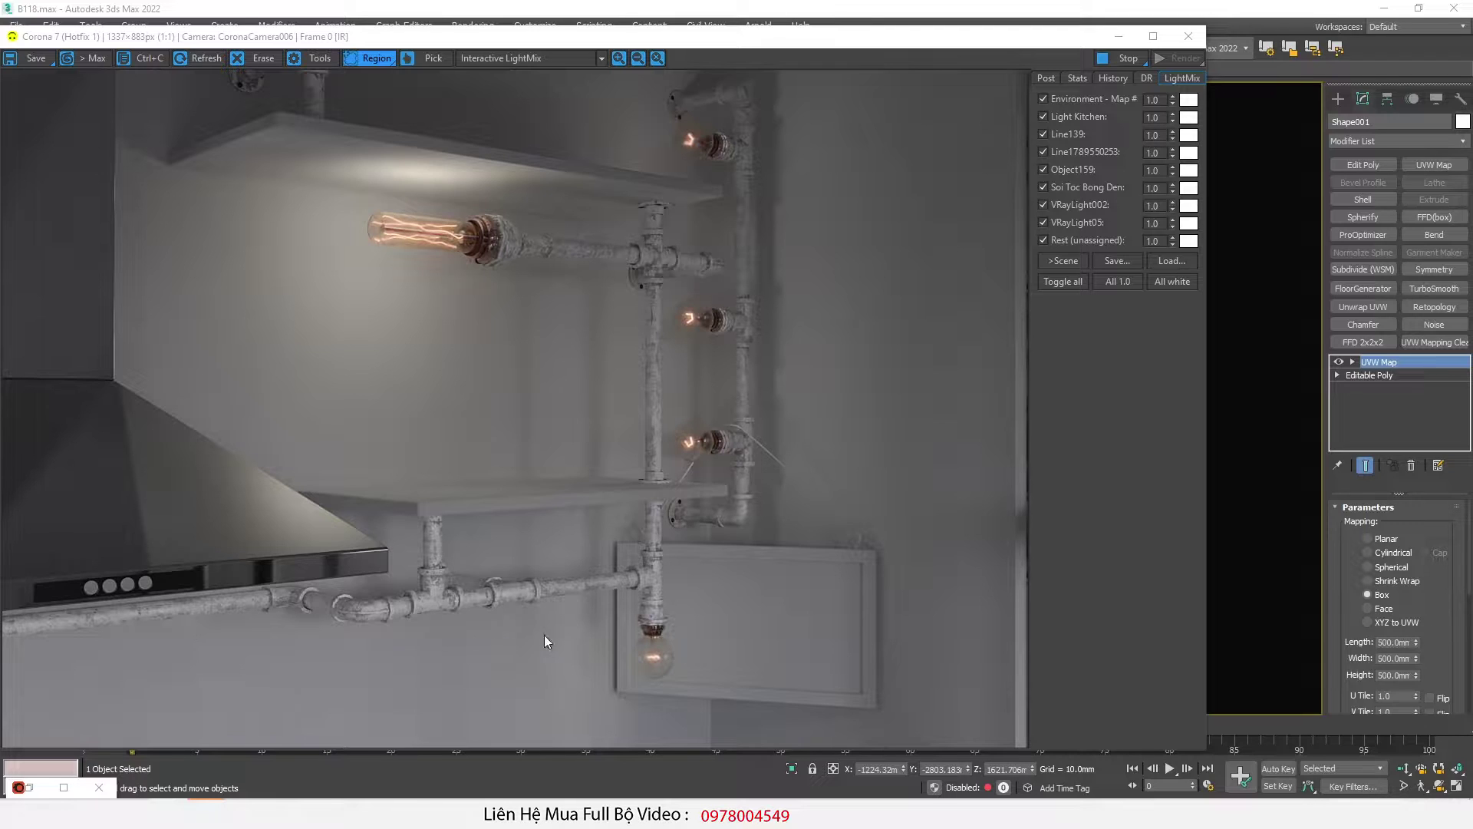
Step: Examine the pipe surfaces in the render and compare them with the chipped white metal in reference photo IMG_2322.jpg
scroll(590, 630, "up", 1)
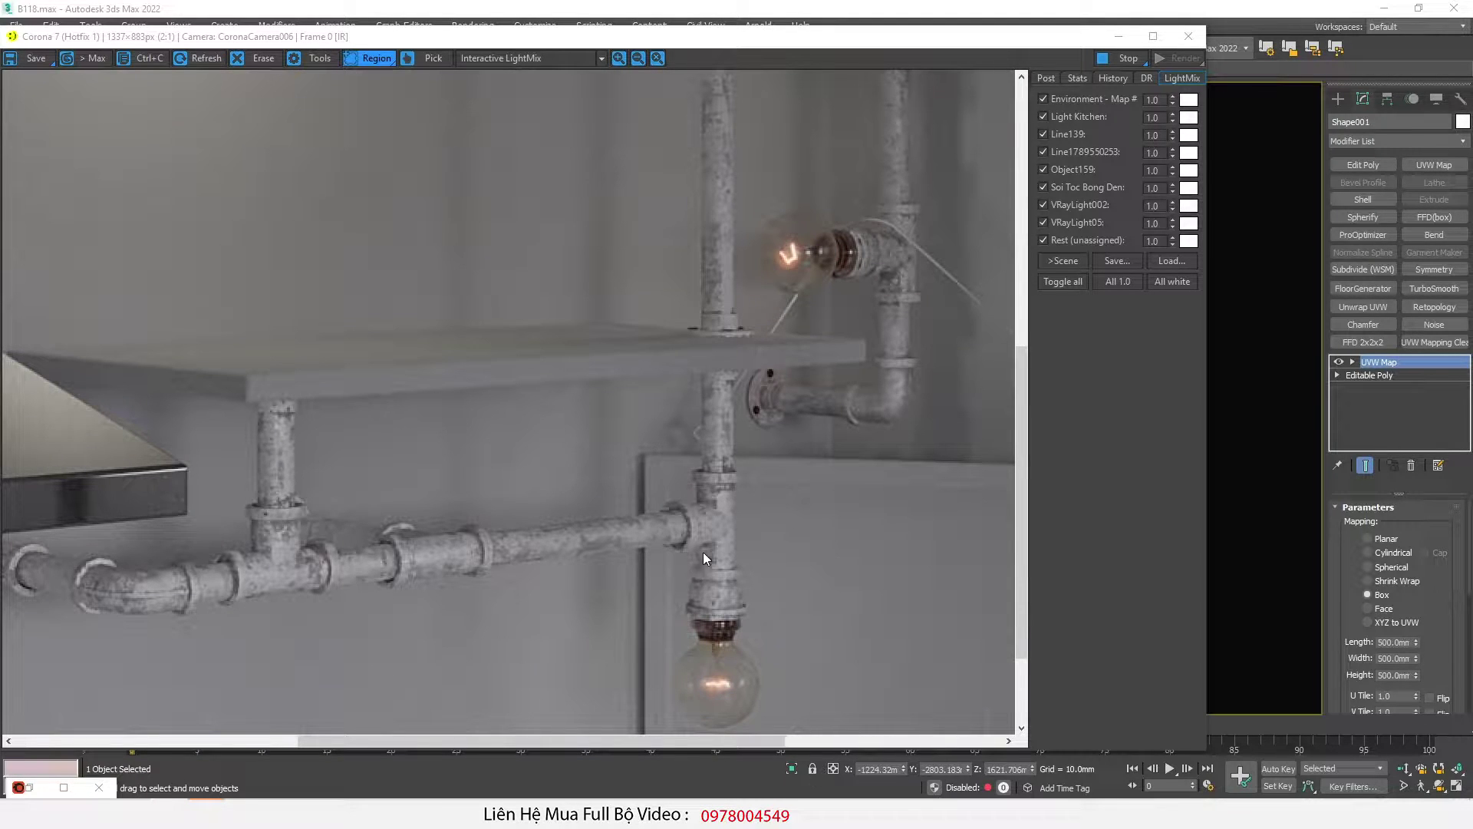
scroll(721, 519, "down", 1)
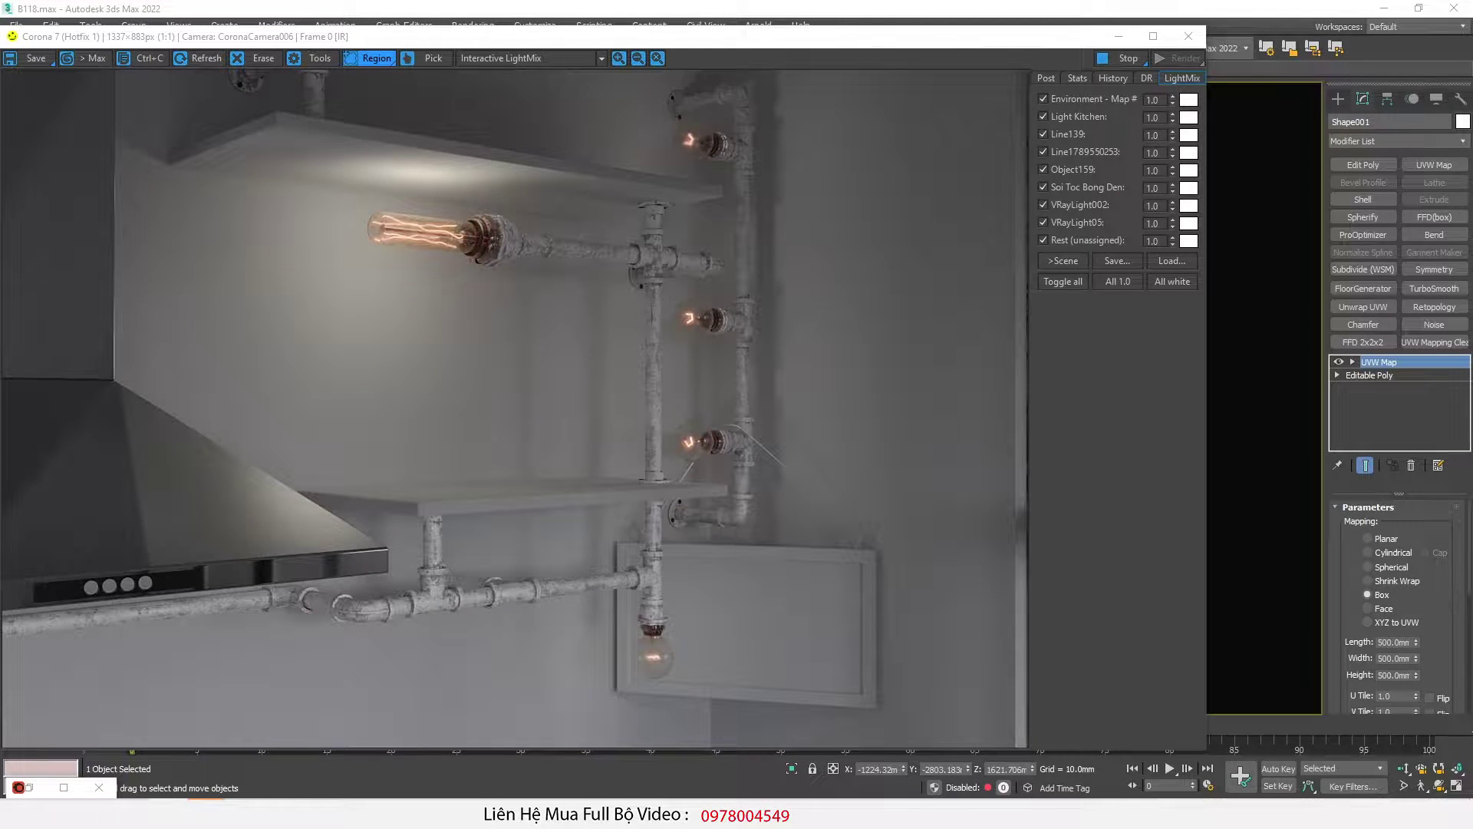
left_click_drag(0, 181, 618, 283)
left_click_drag(617, 283, 980, 292)
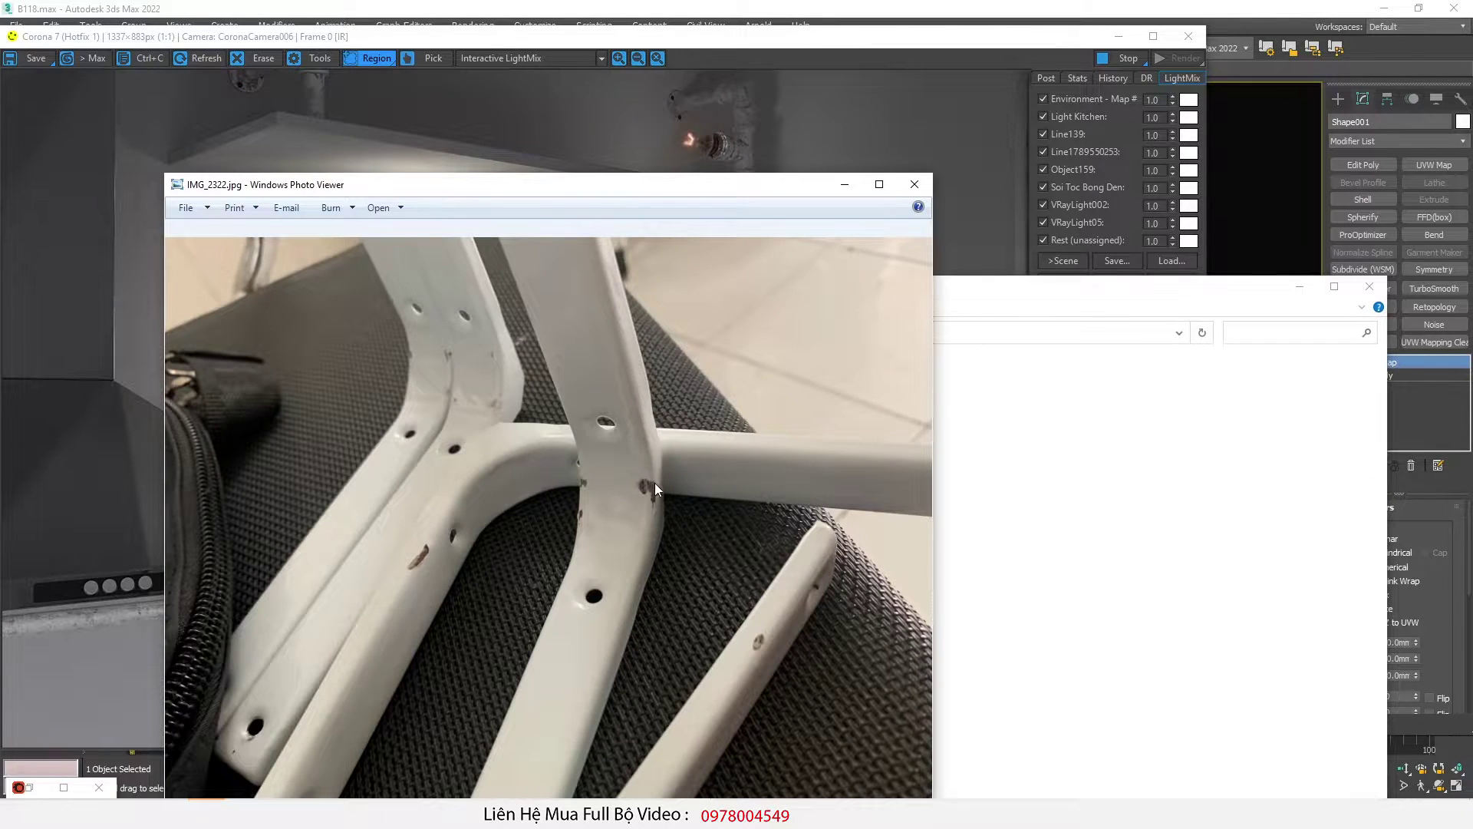
scroll(655, 487, "up", 1)
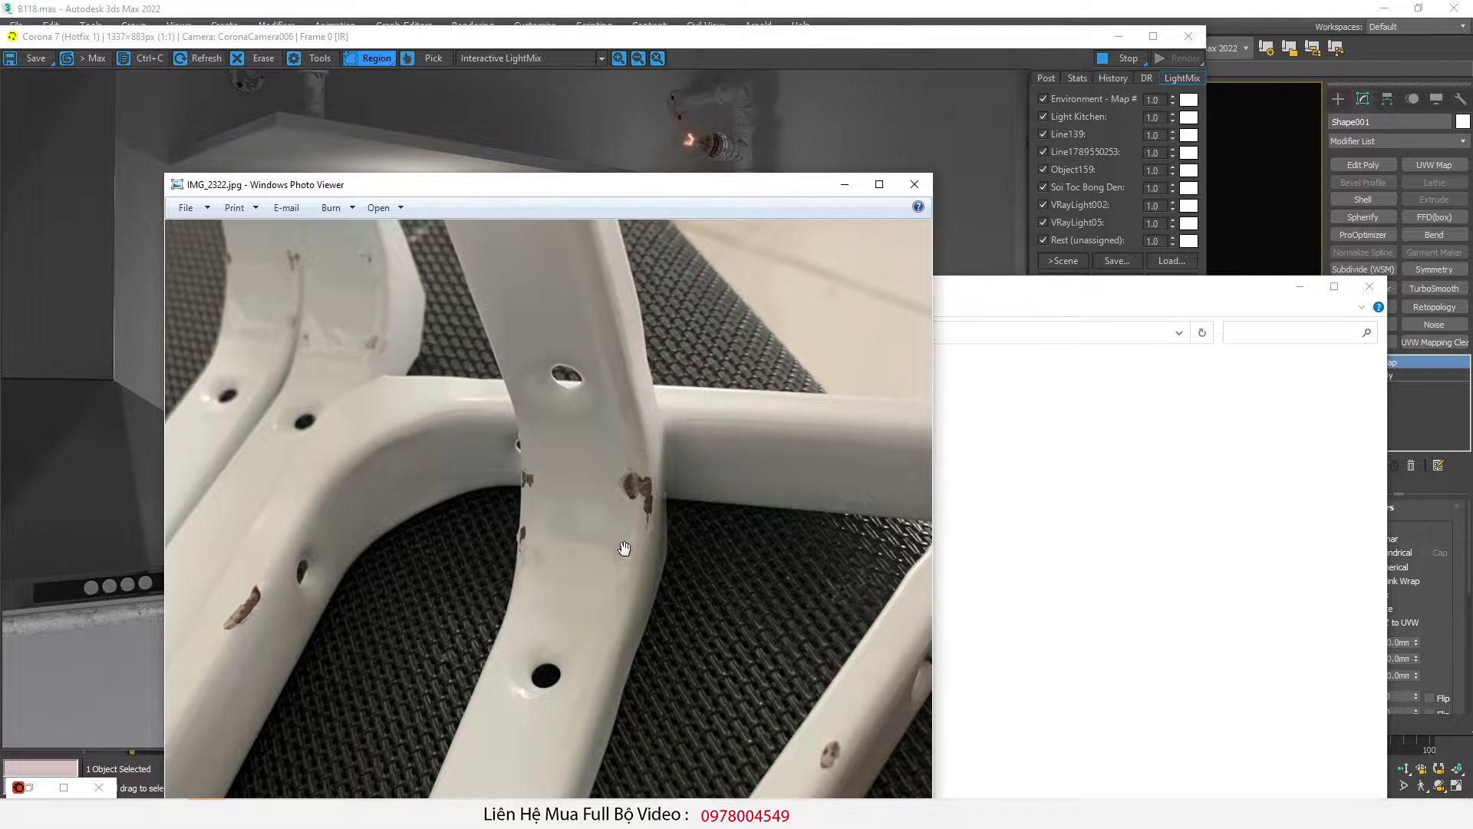
scroll(229, 620, "up", 1)
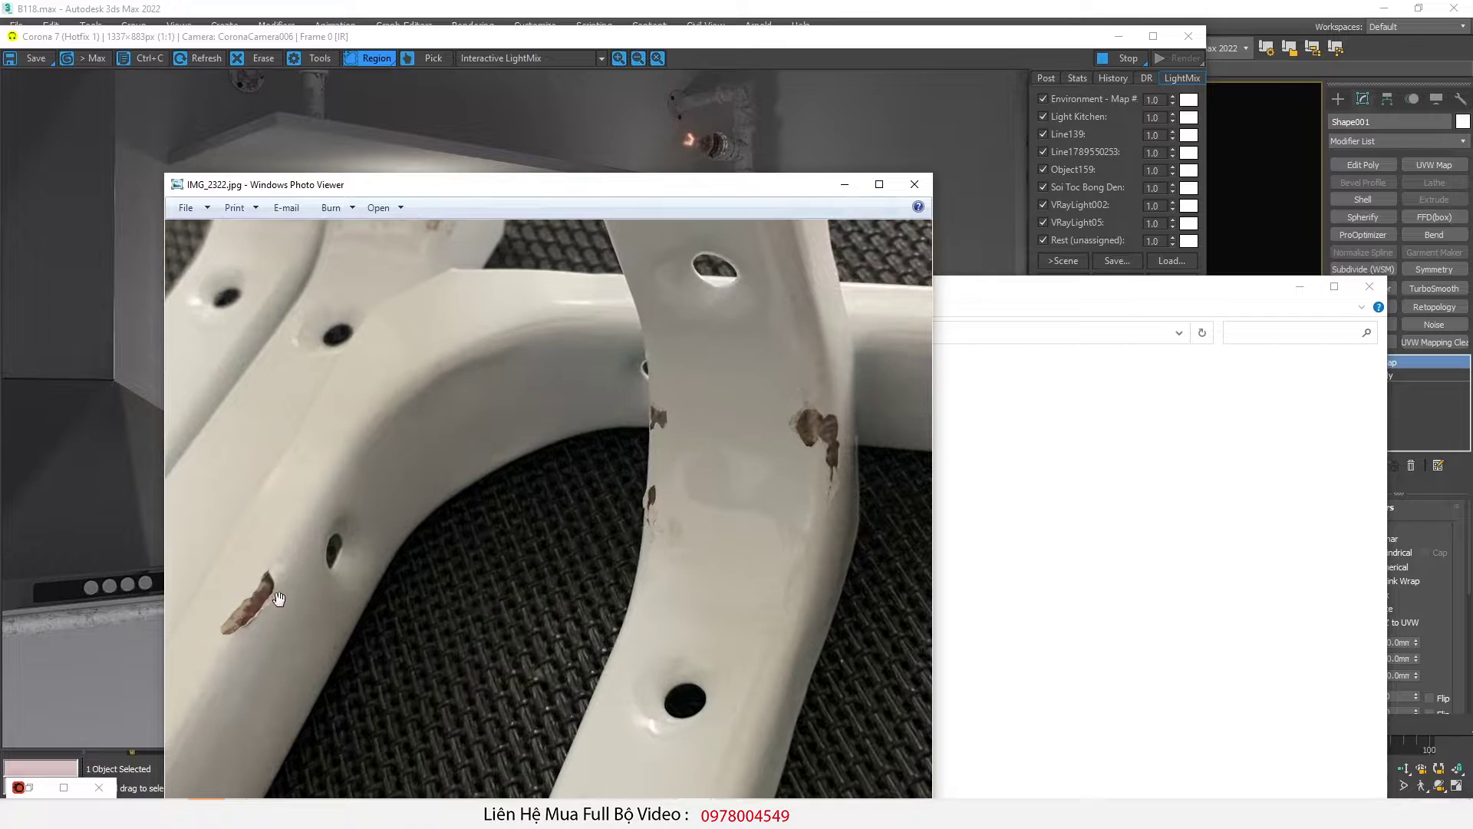
left_click_drag(279, 597, 510, 476)
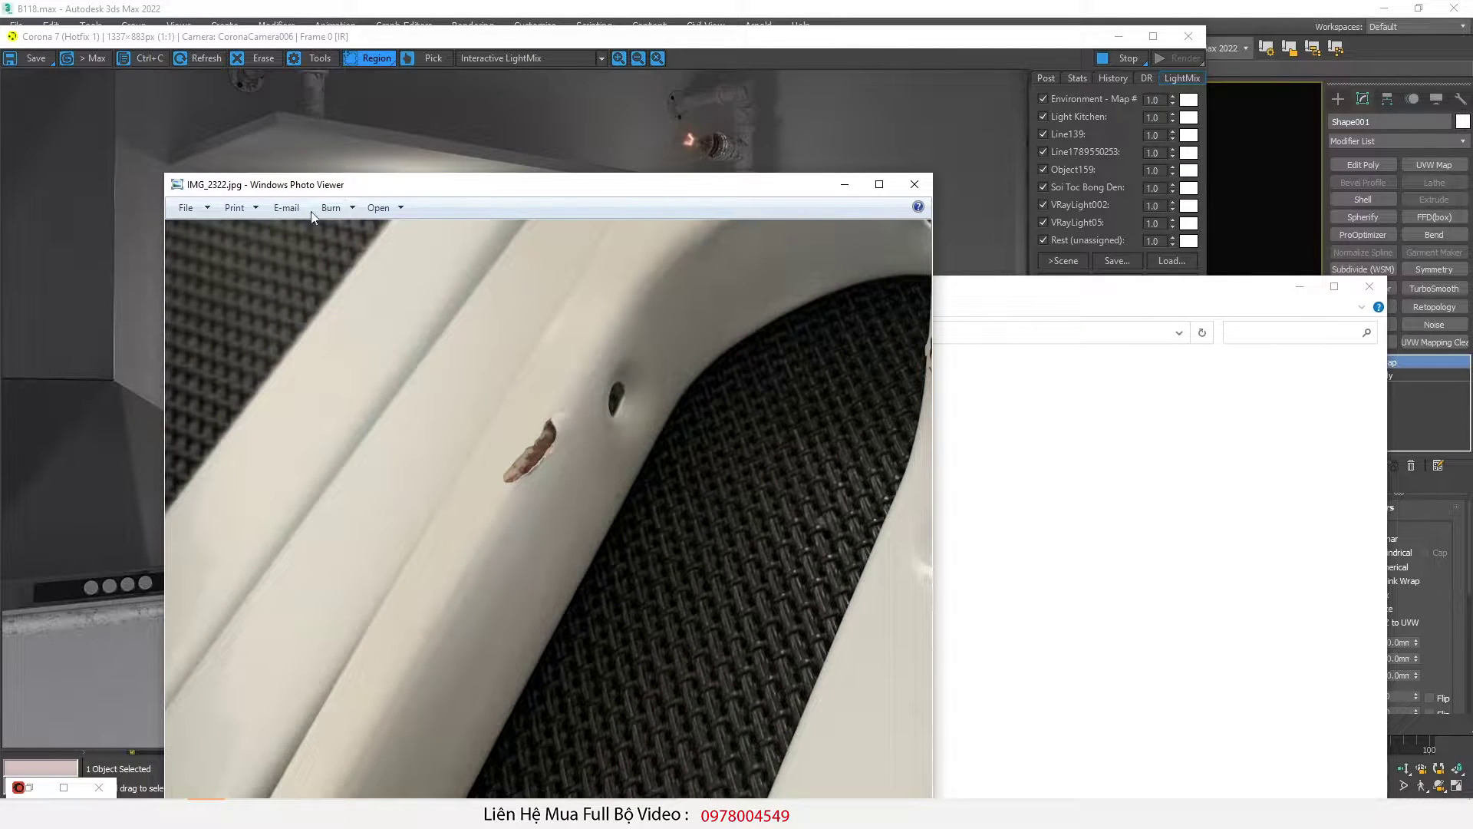
left_click_drag(315, 197, 633, 205)
scroll(227, 614, "up", 1)
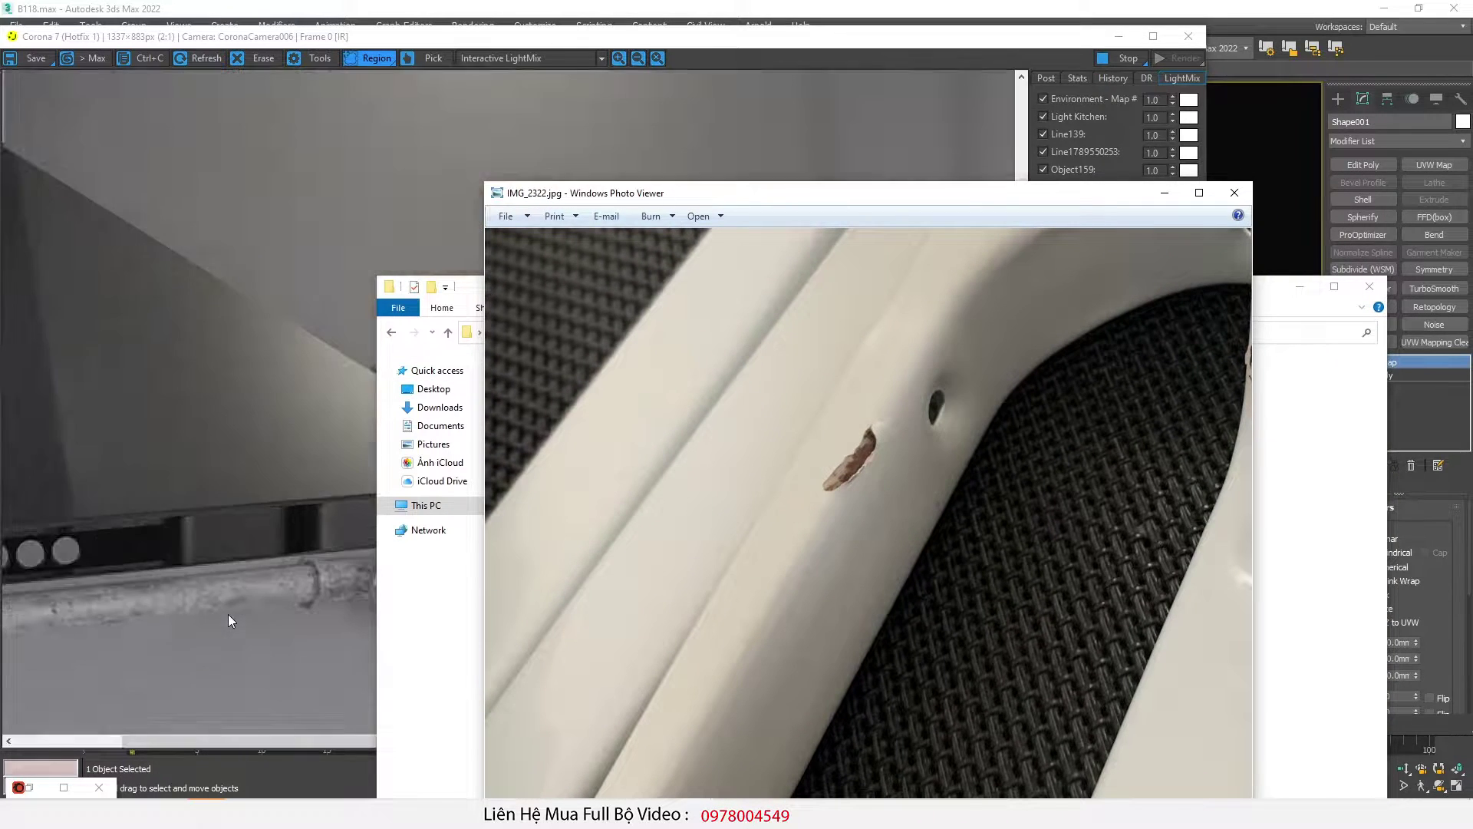
scroll(228, 619, "down", 1)
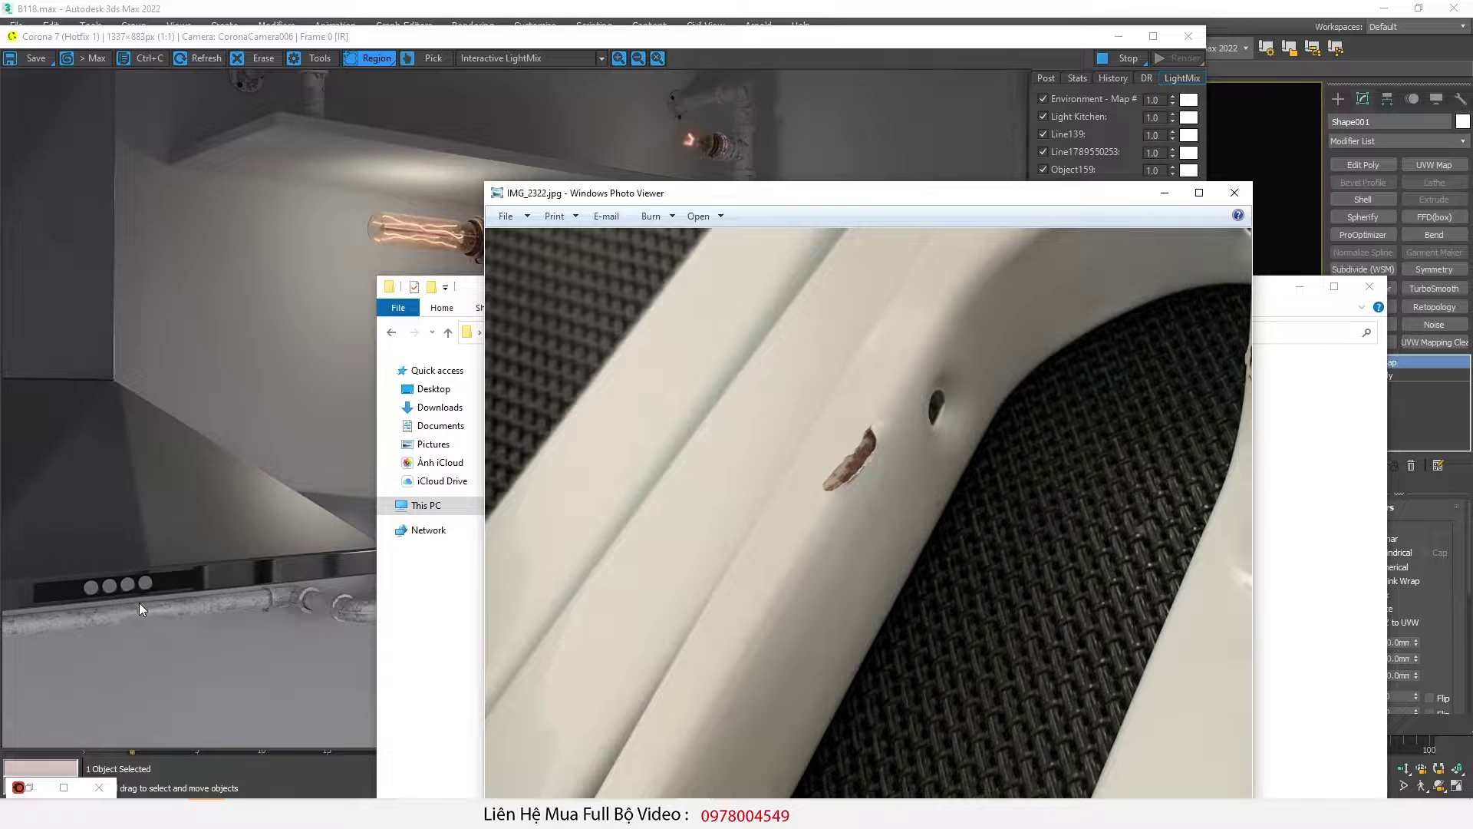
Step: Inspect the rusty paint chip in the reference photo up close, studying its shape, edges and colours
scroll(832, 471, "down", 2)
scroll(753, 483, "up", 5)
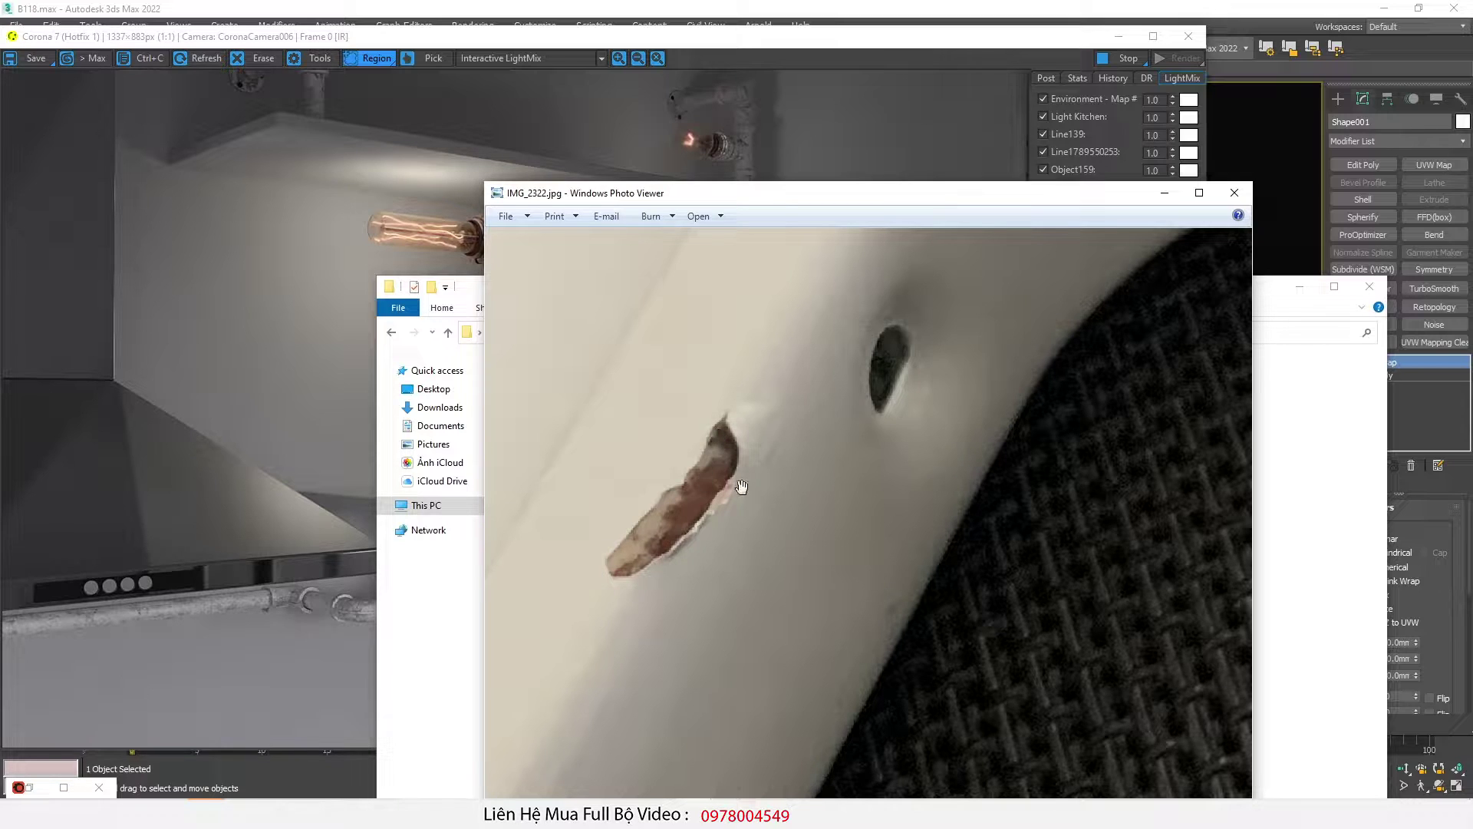
scroll(669, 554, "up", 1)
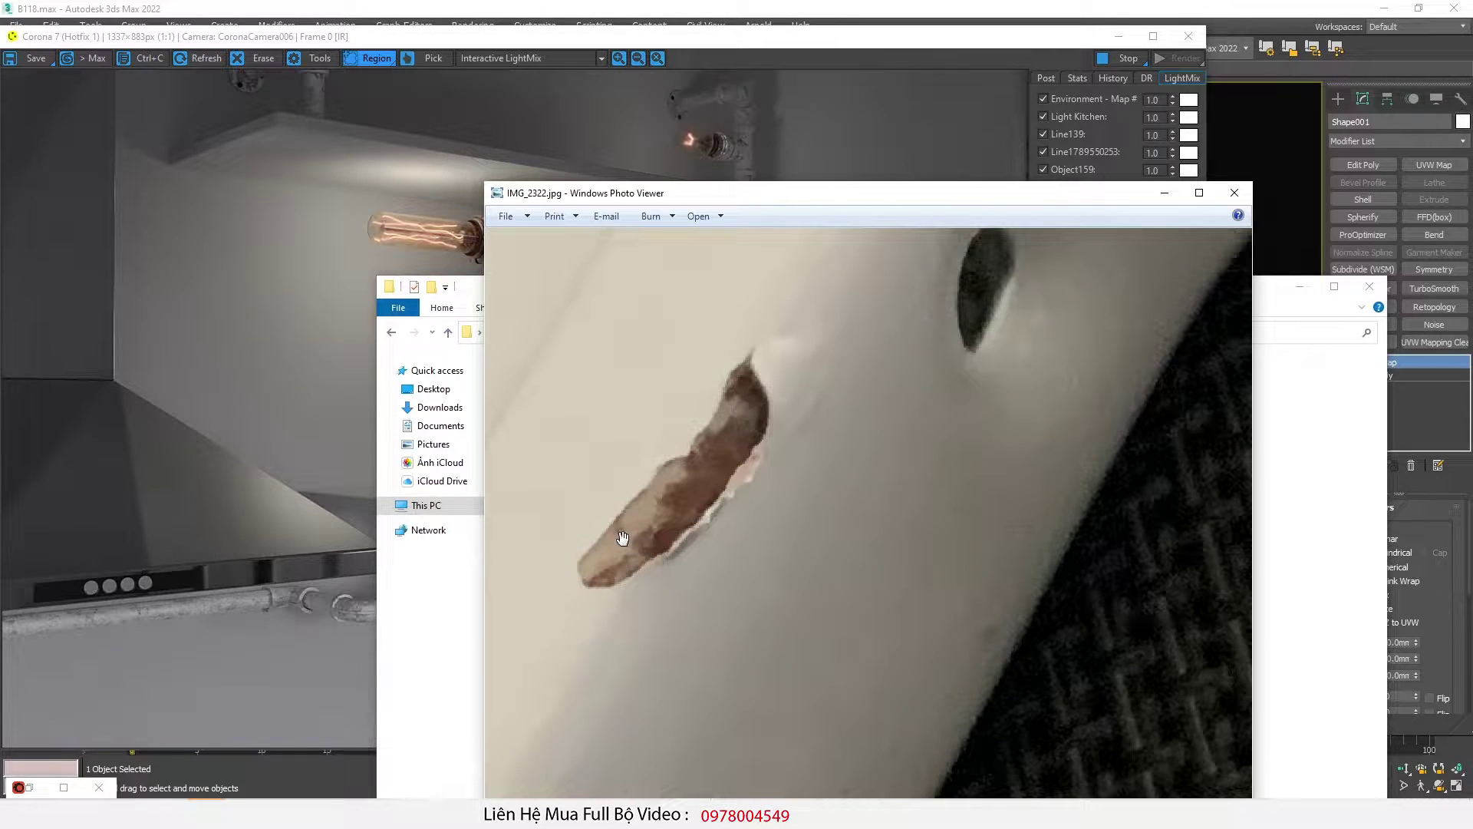
scroll(623, 538, "up", 1)
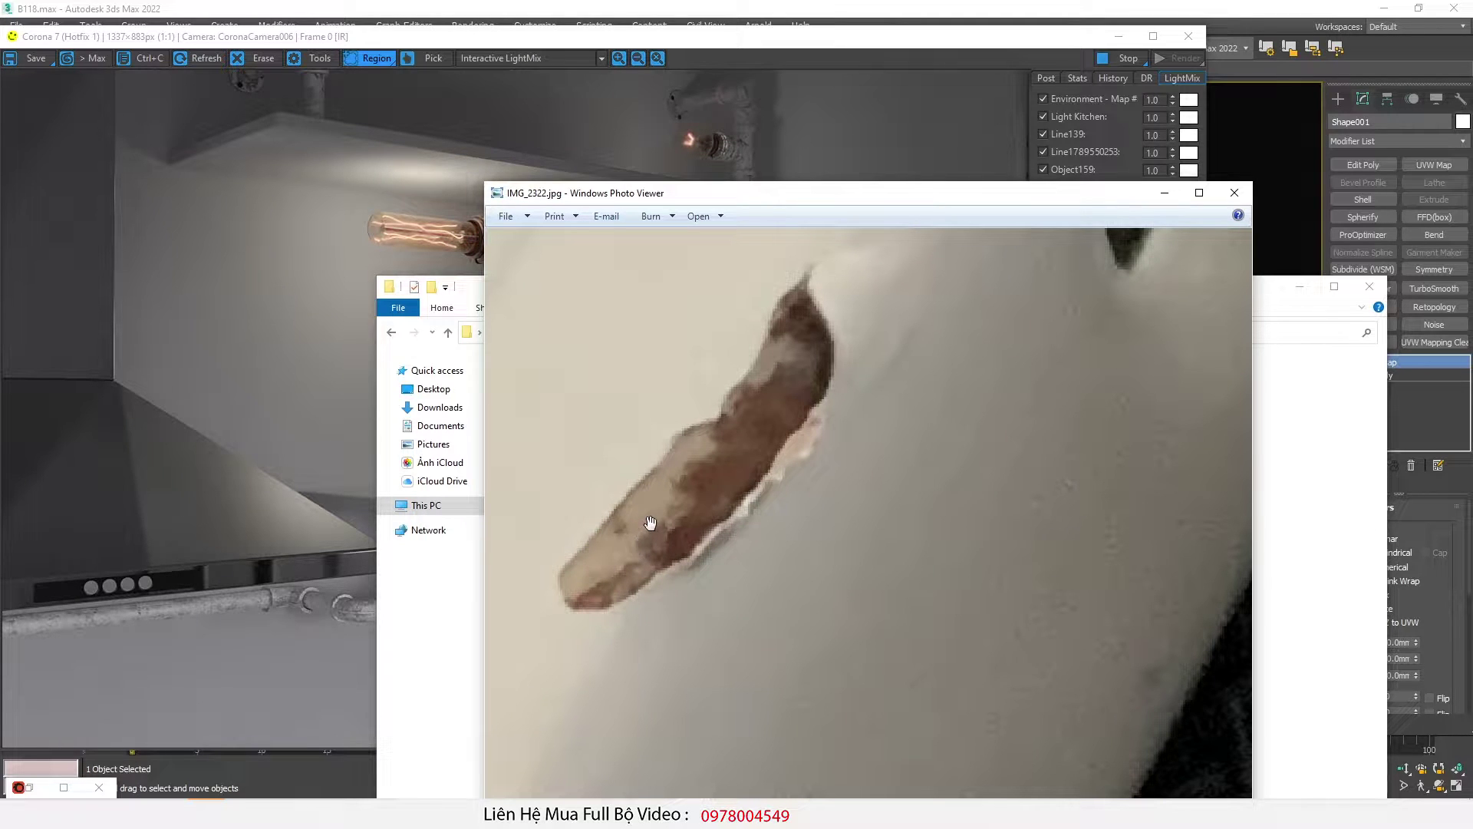
scroll(654, 517, "down", 4)
scroll(635, 514, "up", 3)
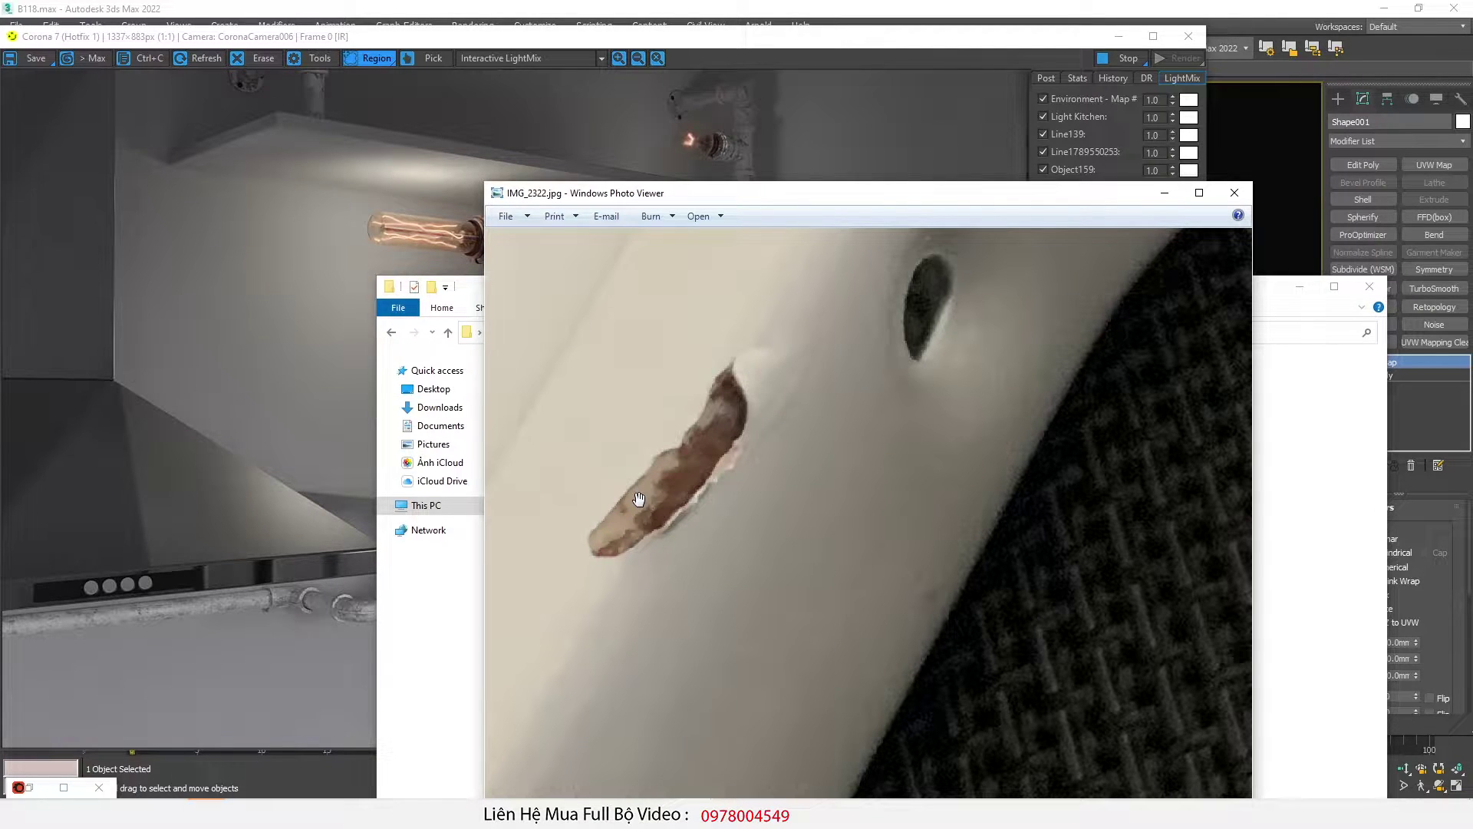
scroll(693, 477, "up", 1)
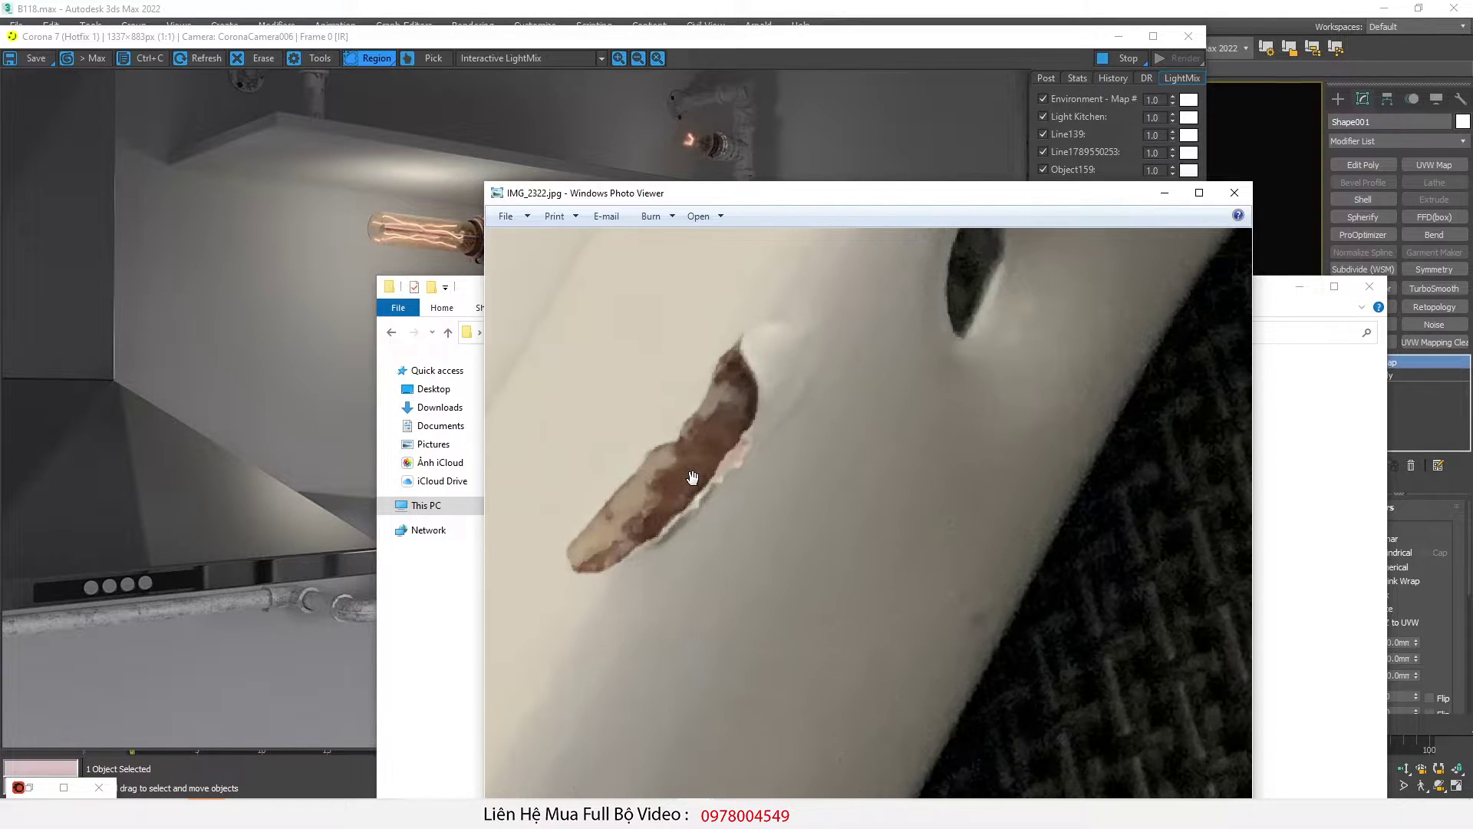
scroll(718, 423, "down", 5)
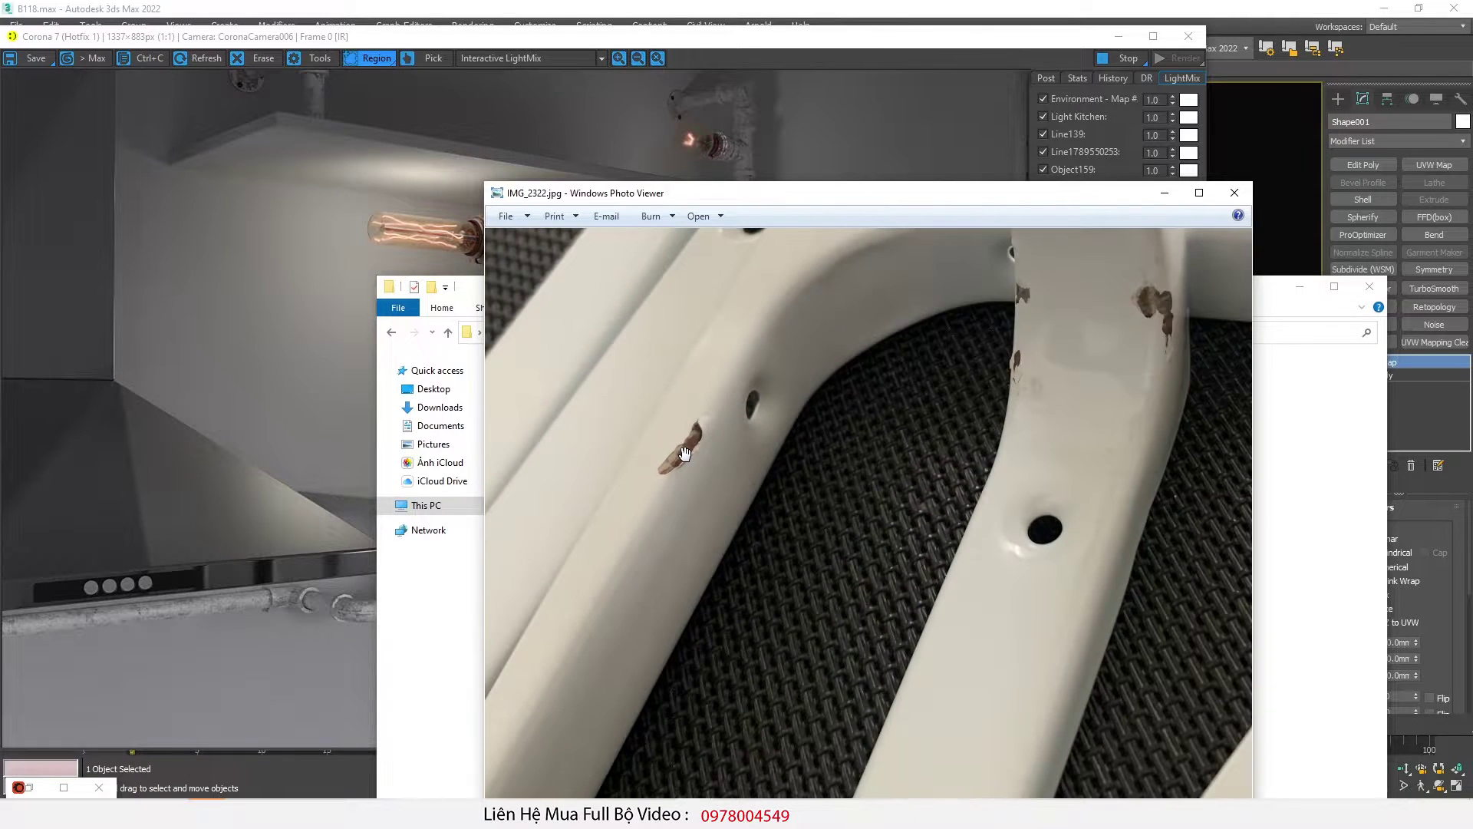
scroll(648, 525, "up", 5)
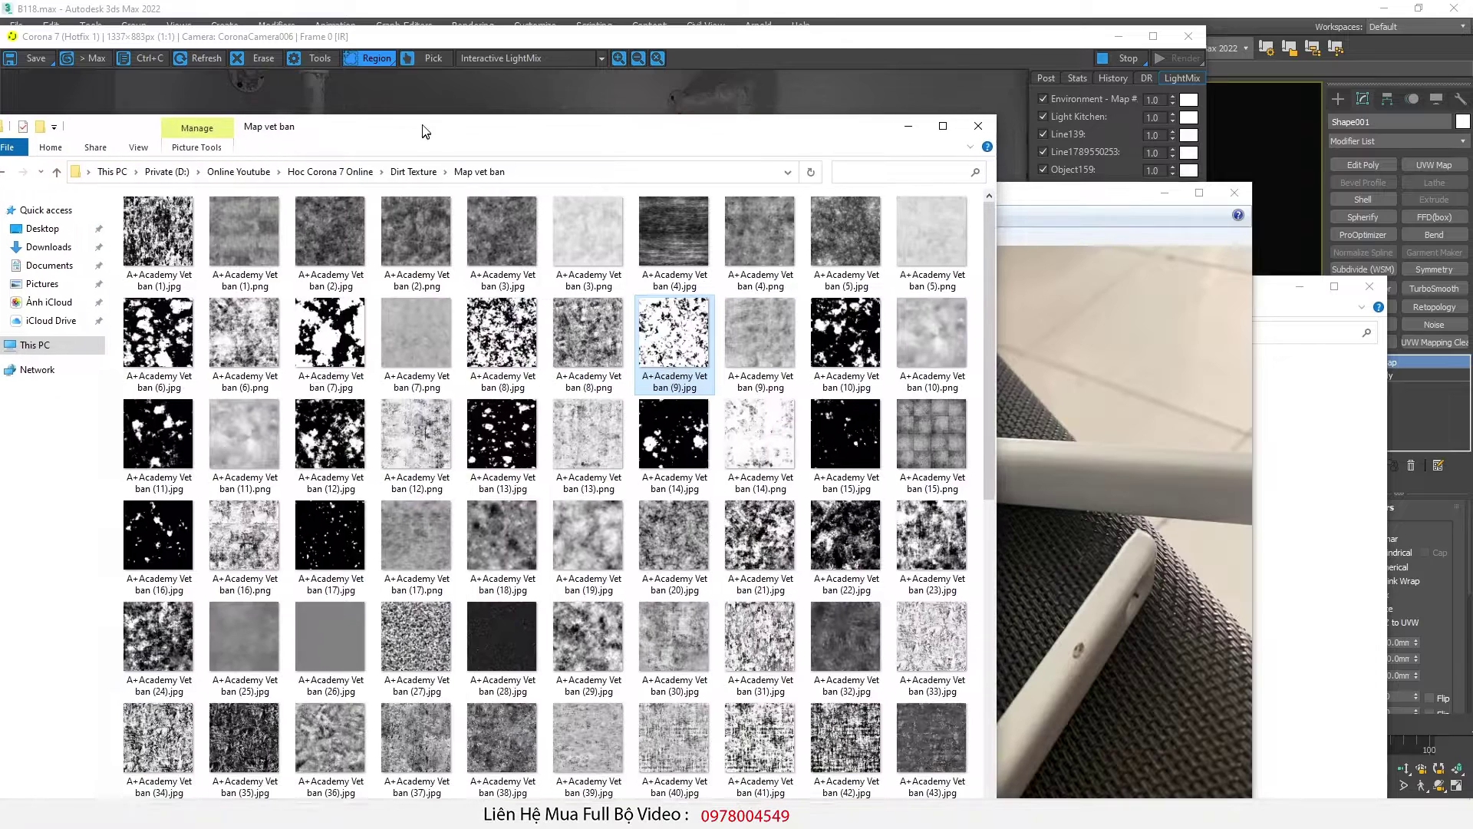
Step: View the texture A+Academy Vet ban (9).jpg from the Map vet ban folder and examine its black patches up close
left_click(589, 433)
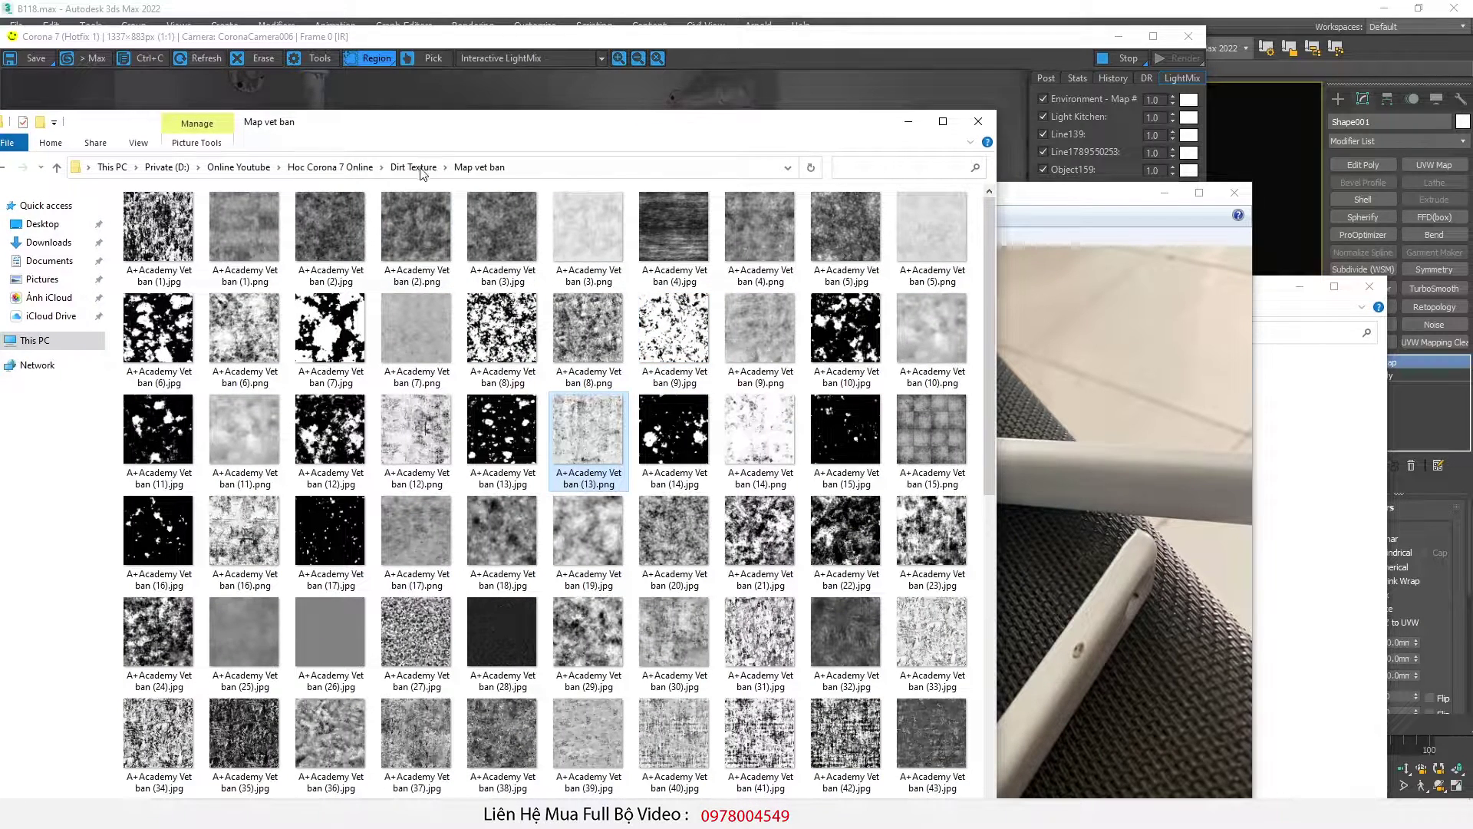
double_click(669, 334)
left_click_drag(735, 151, 740, 147)
scroll(337, 453, "up", 3)
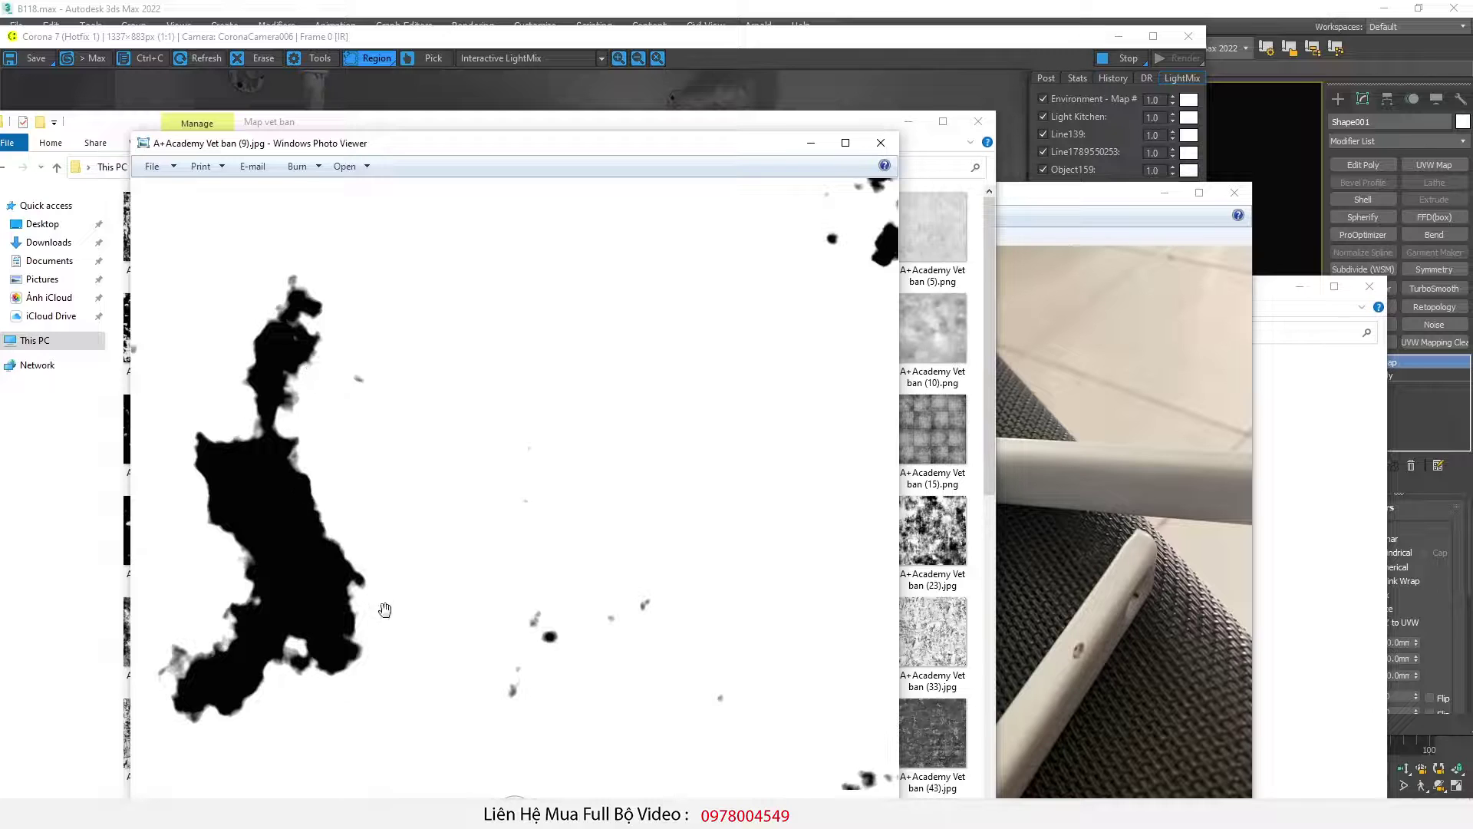
scroll(389, 580, "down", 4)
scroll(760, 566, "up", 5)
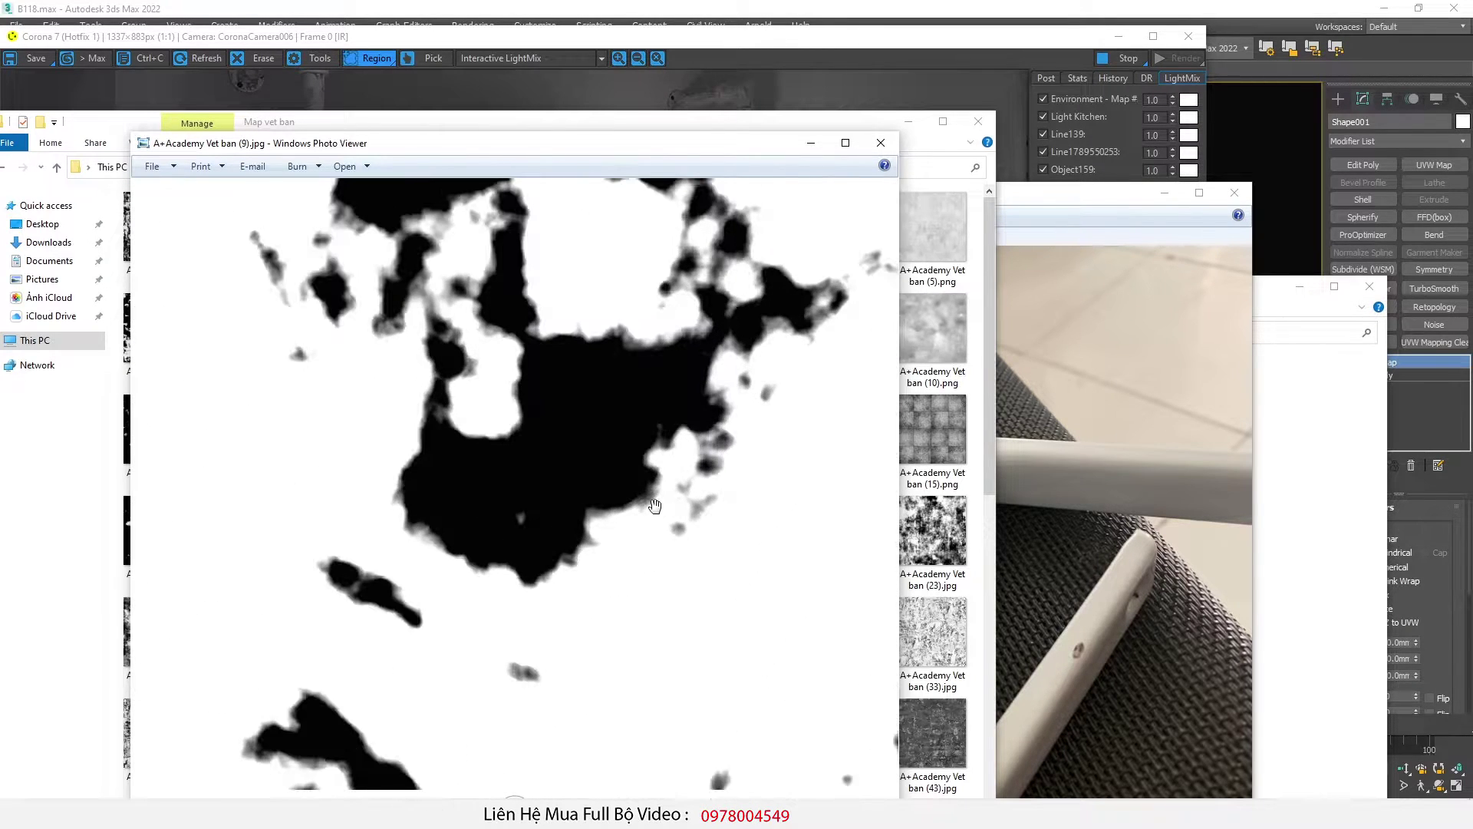
scroll(629, 493, "down", 5)
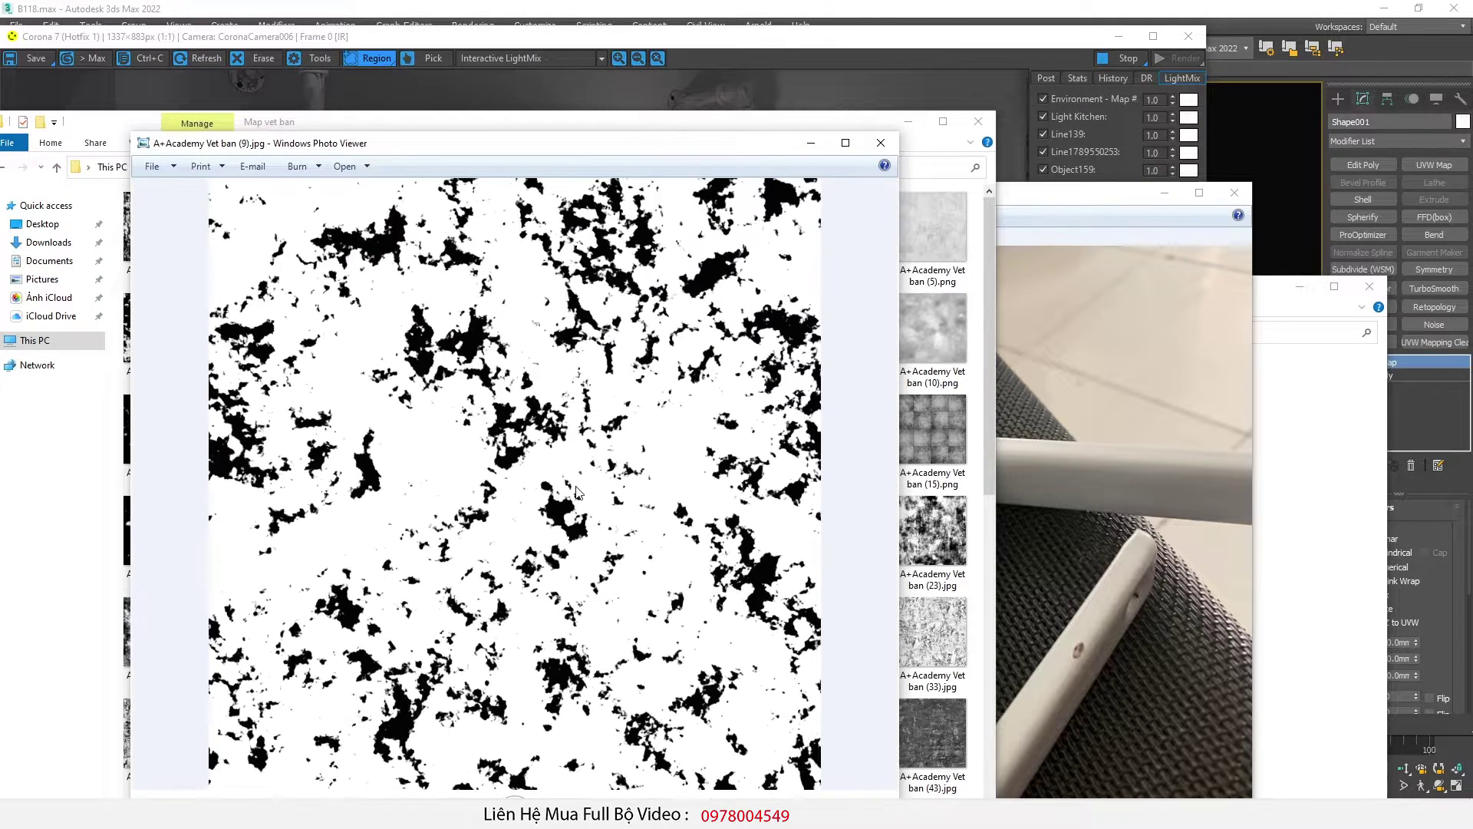
Step: Open the texture A+Academy Vet ban (9).jpg in Adobe Photoshop CC 2015
right_click(400, 355)
mouse_move(430, 357)
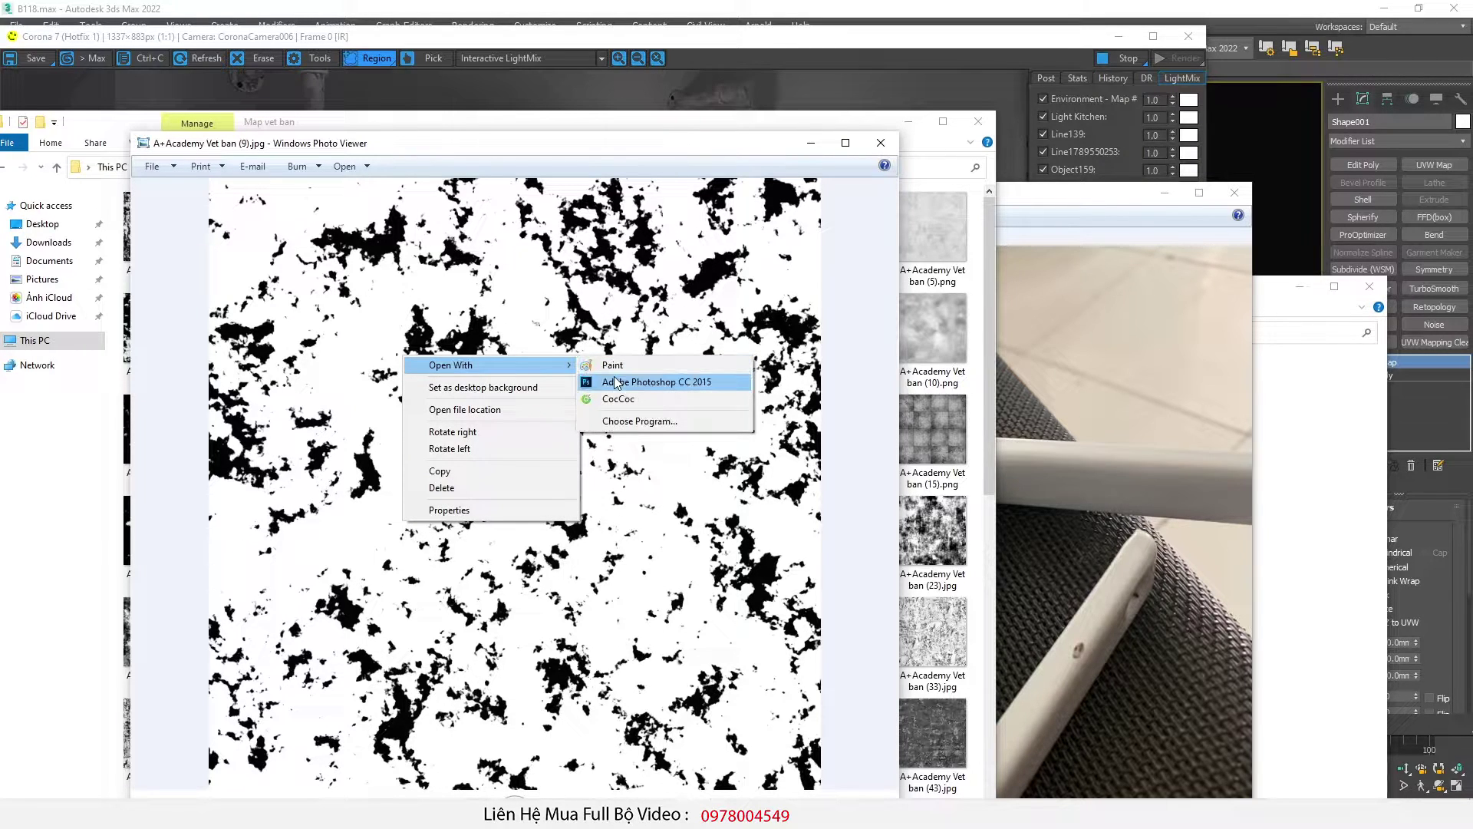
left_click(616, 381)
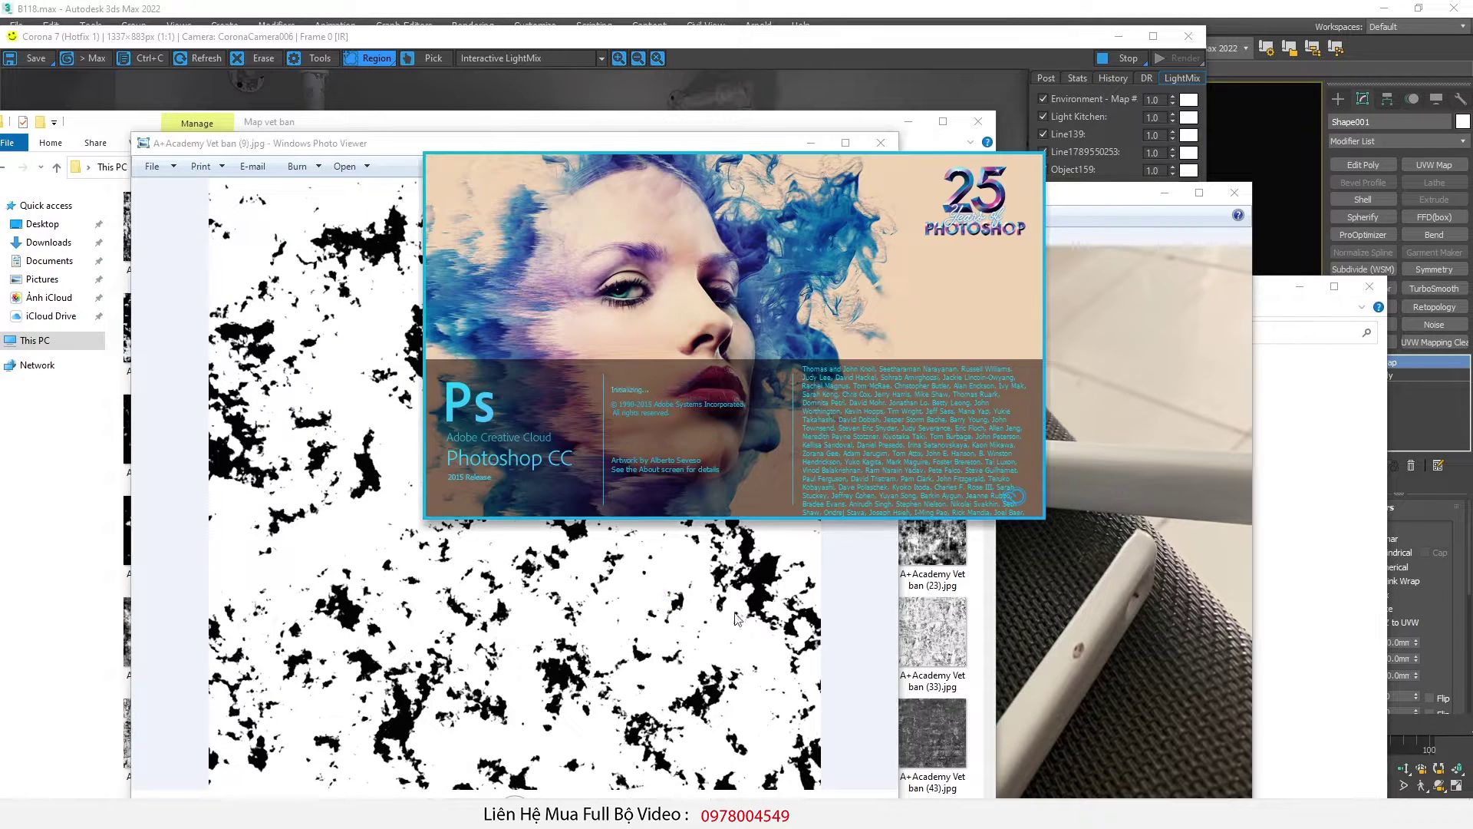
left_click(290, 473)
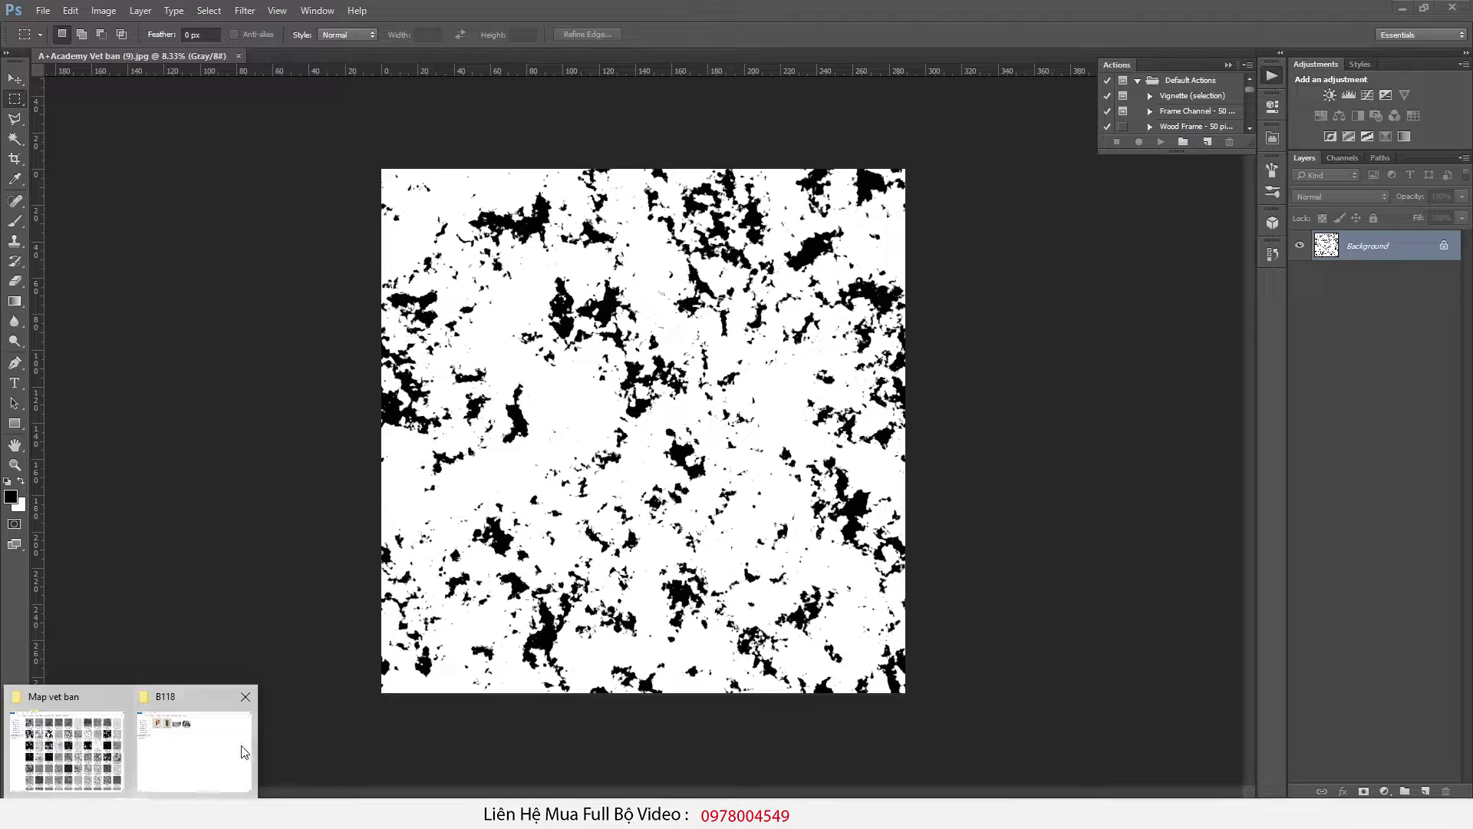
Step: Open A+Academy Vet ban (13).jpg from the Map vet ban folder in Photoshop as well
left_click(41, 765)
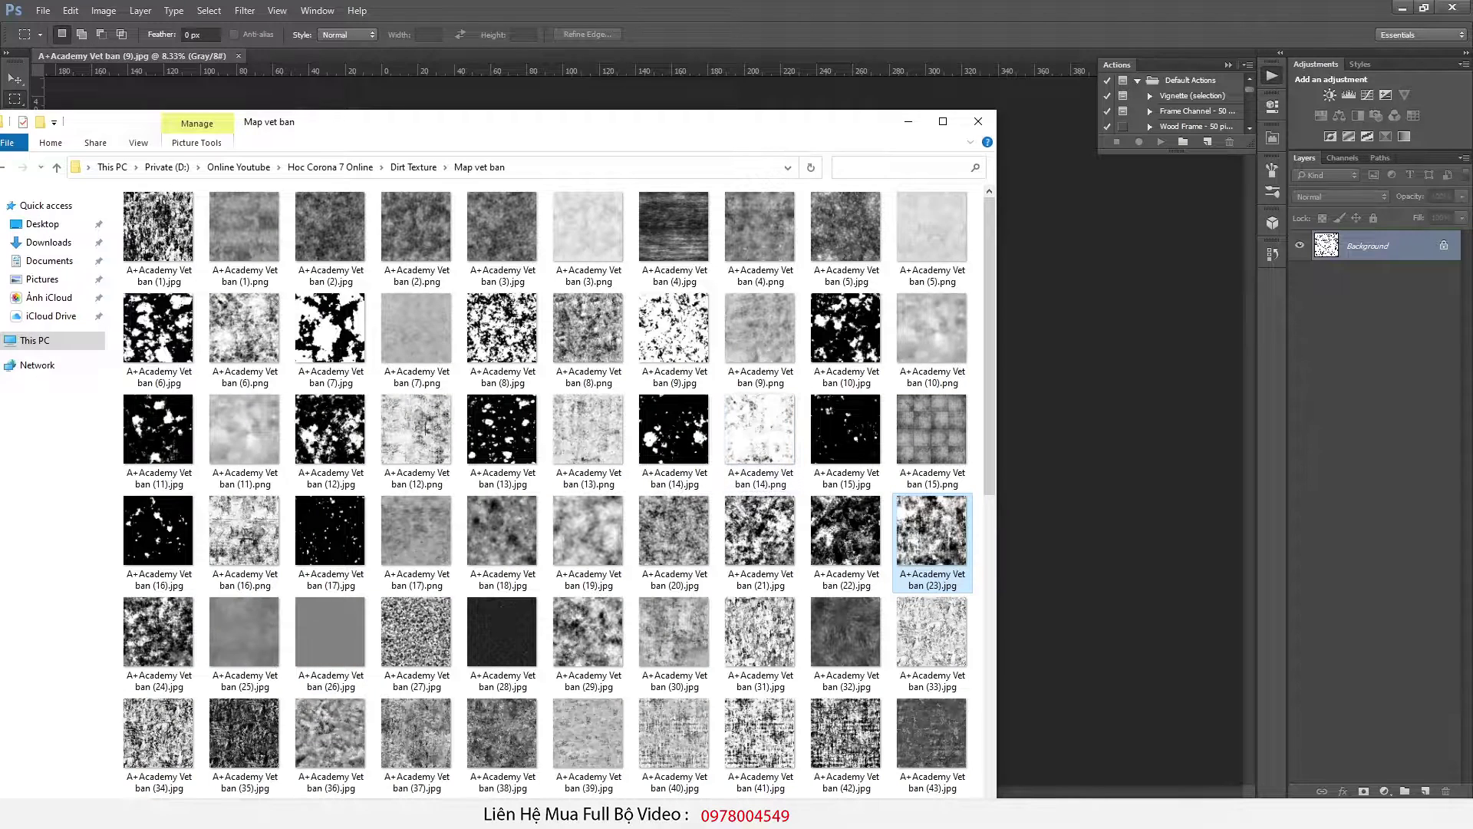
double_click(502, 428)
right_click(366, 298)
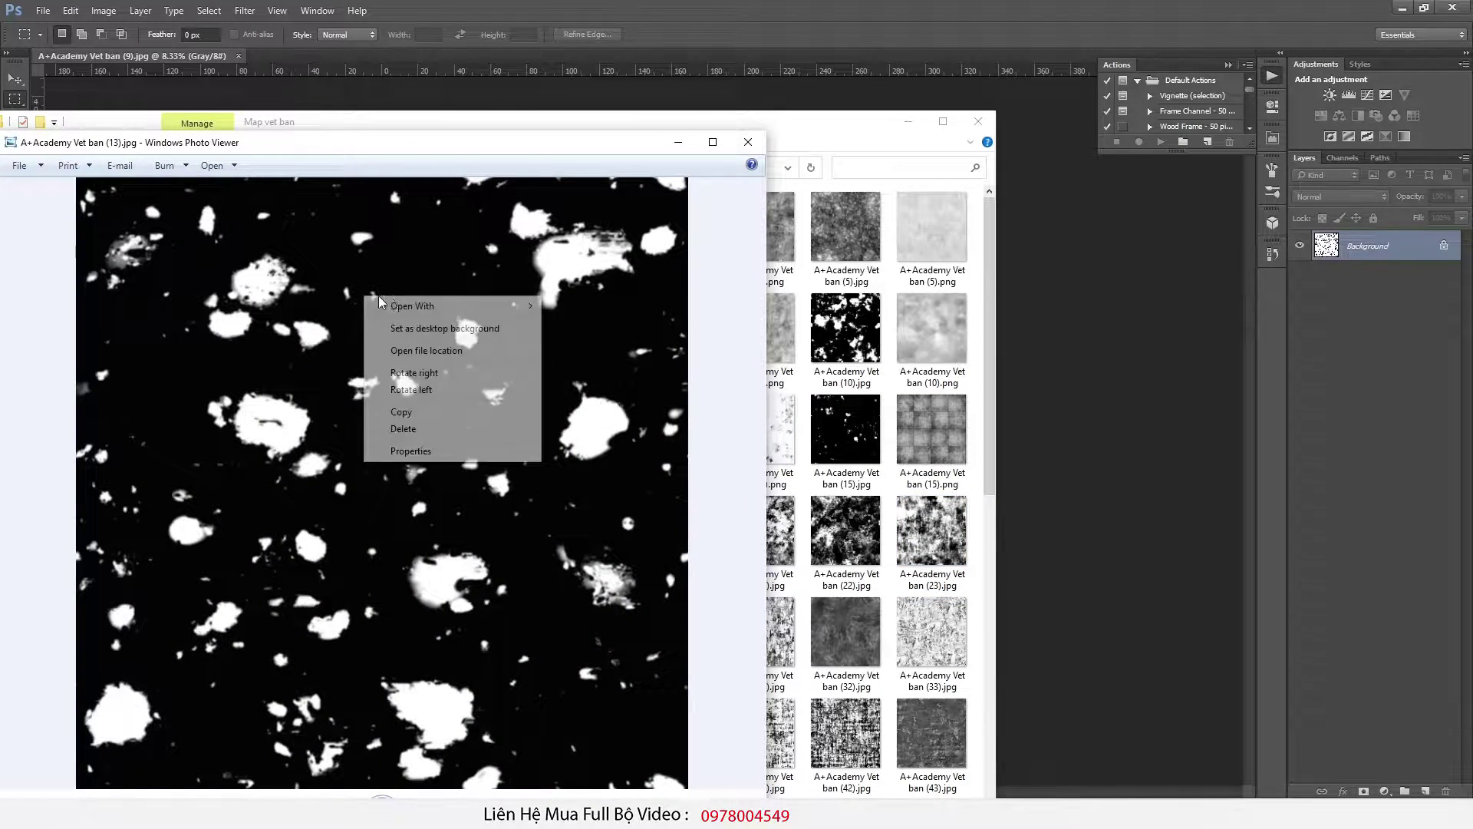
mouse_move(395, 303)
left_click(608, 319)
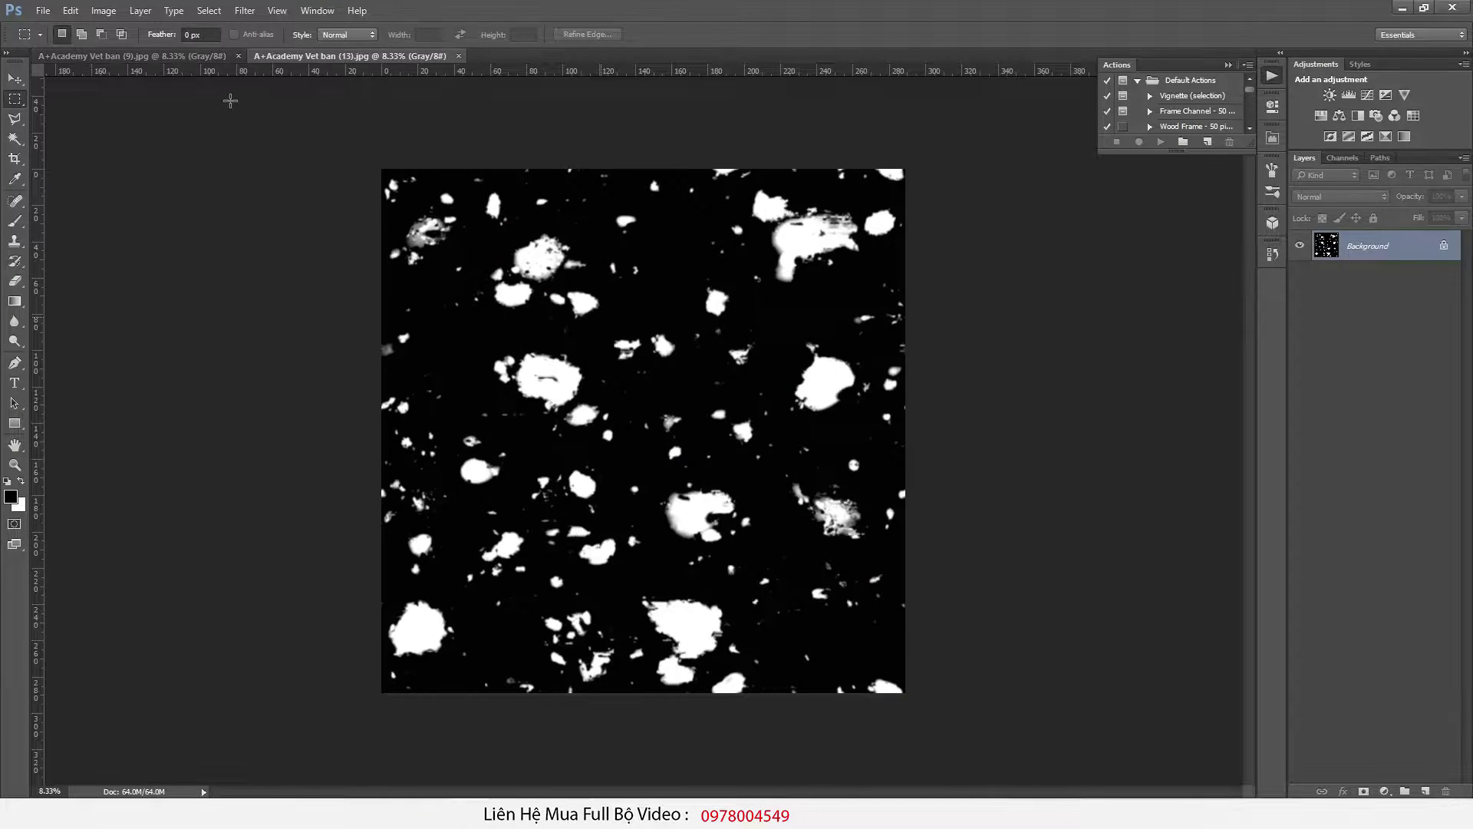
Step: Copy the A+Academy Vet ban (13) image into the (9) document as a new layer and dock its window back
left_click_drag(326, 56, 753, 199)
key("v")
left_click_drag(878, 445, 568, 388)
left_click_drag(883, 203, 492, 209)
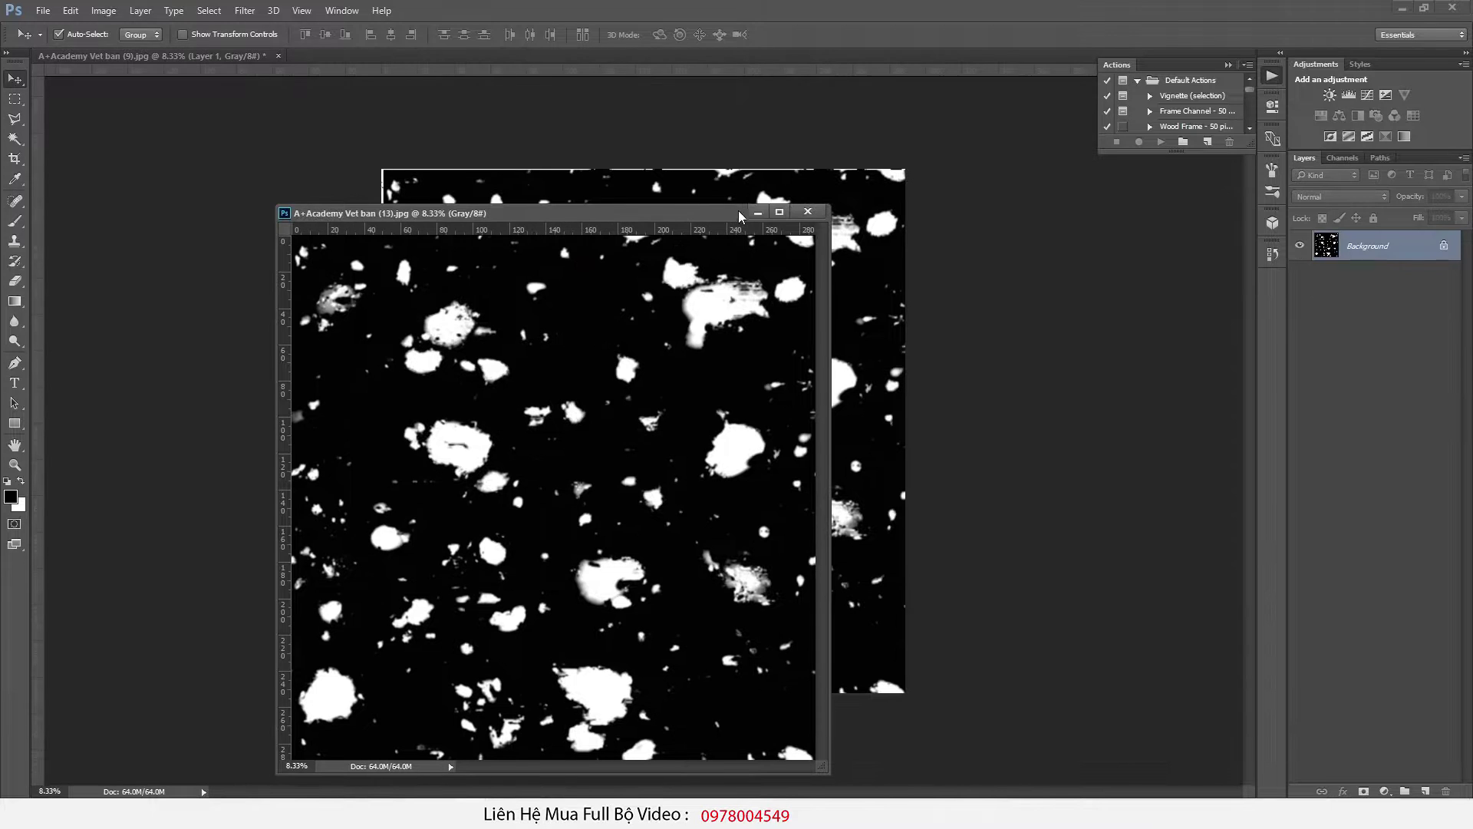
left_click_drag(727, 212, 261, 57)
left_click(214, 55)
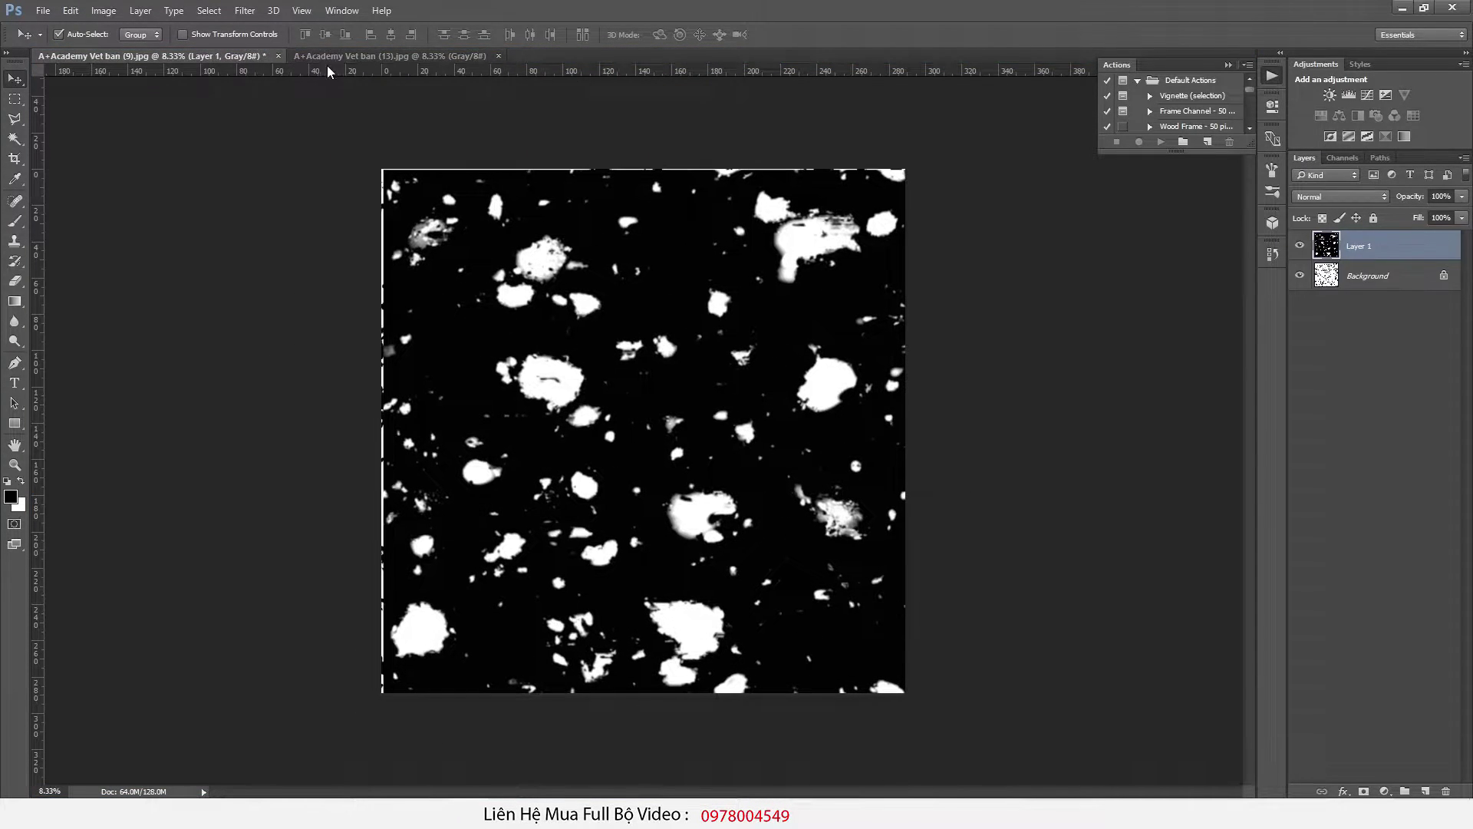
Step: Set the blend mode of the white-spotted layer above the Background to Lighten
scroll(369, 418, "down", 3, "alt")
scroll(612, 394, "up", 4, "alt")
left_click(1322, 200)
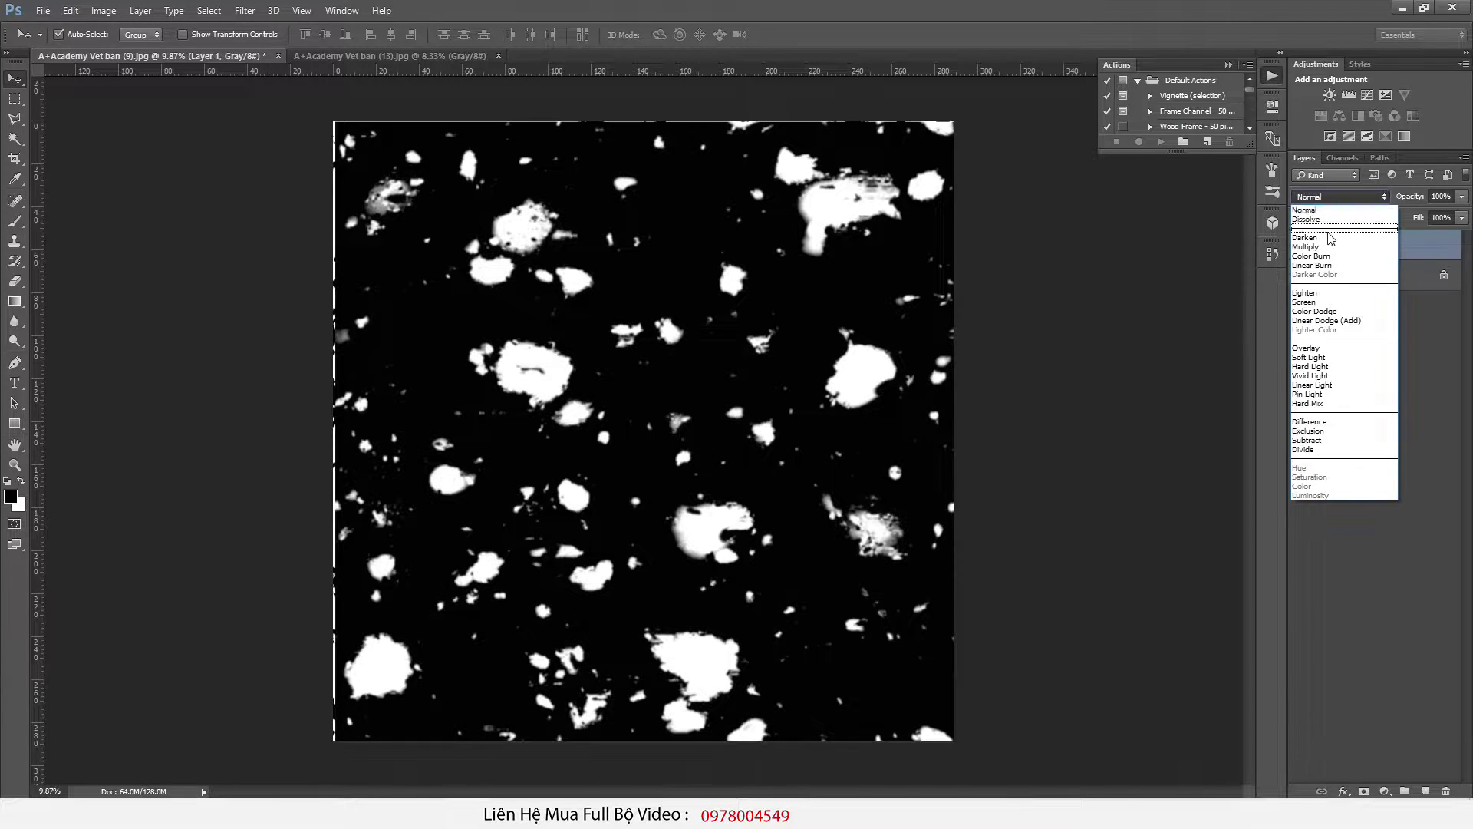
left_click(1314, 295)
Step: Reposition the white-spotted layer and make several duplicates, rotating and moving copies to break up the black patches
left_click_drag(656, 309, 727, 499)
left_click_drag(774, 300, 608, 269, "alt")
key("ctrl+t")
left_click_drag(889, 775, 948, 460)
left_click_drag(637, 372, 1077, 622)
key("Return")
Step: Open another black-and-white grunge texture from the Map vet ban folder in Photoshop
key("alt+Tab")
double_click(330, 430)
right_click(706, 343)
mouse_move(773, 356)
left_click(932, 370)
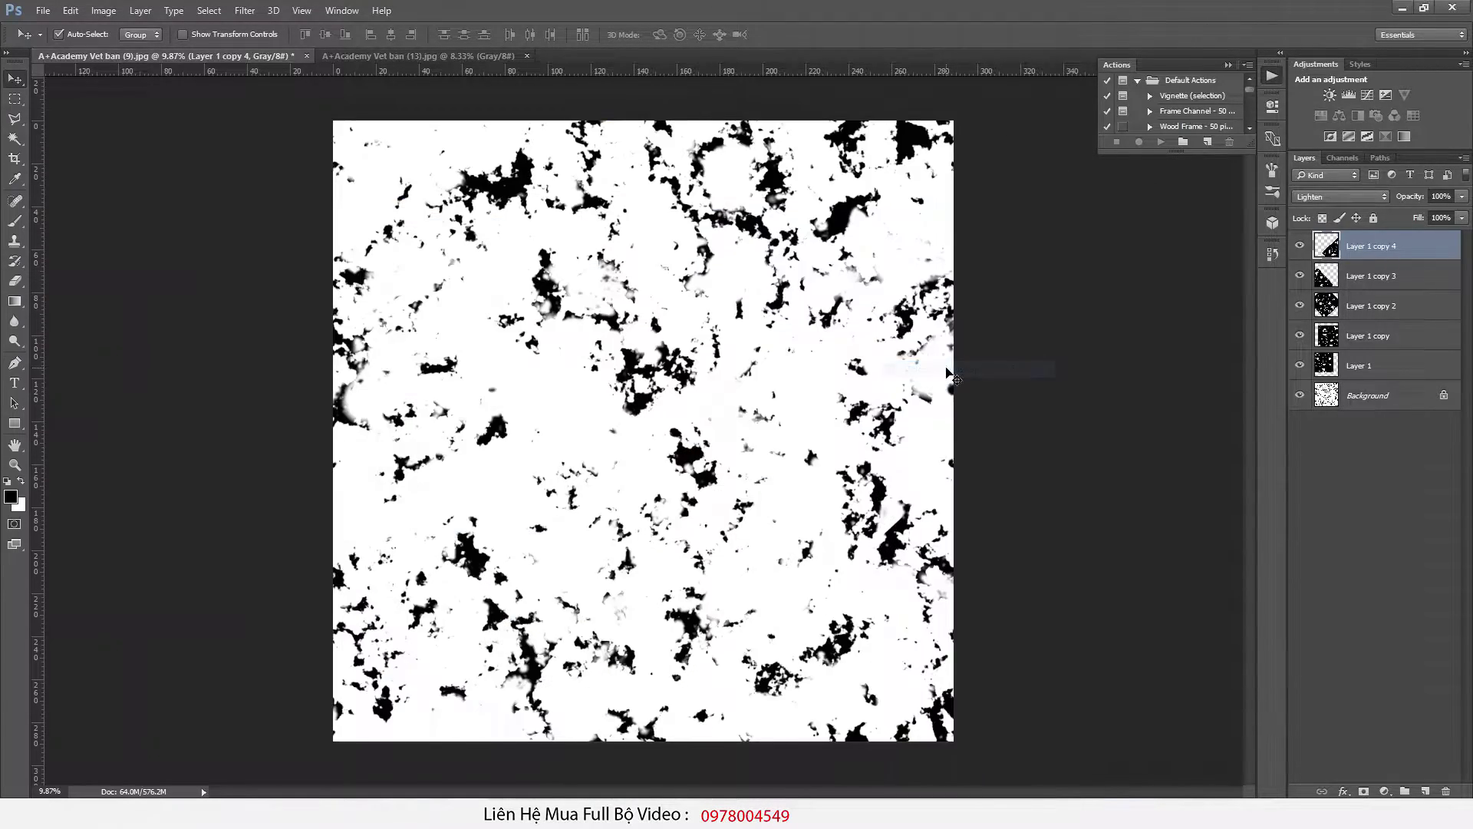
Step: Bring the new grunge texture into the (9) document as a top layer and scale it to cover the whole canvas
left_click_drag(596, 57, 473, 260)
left_click(692, 257)
key("ctrl+t")
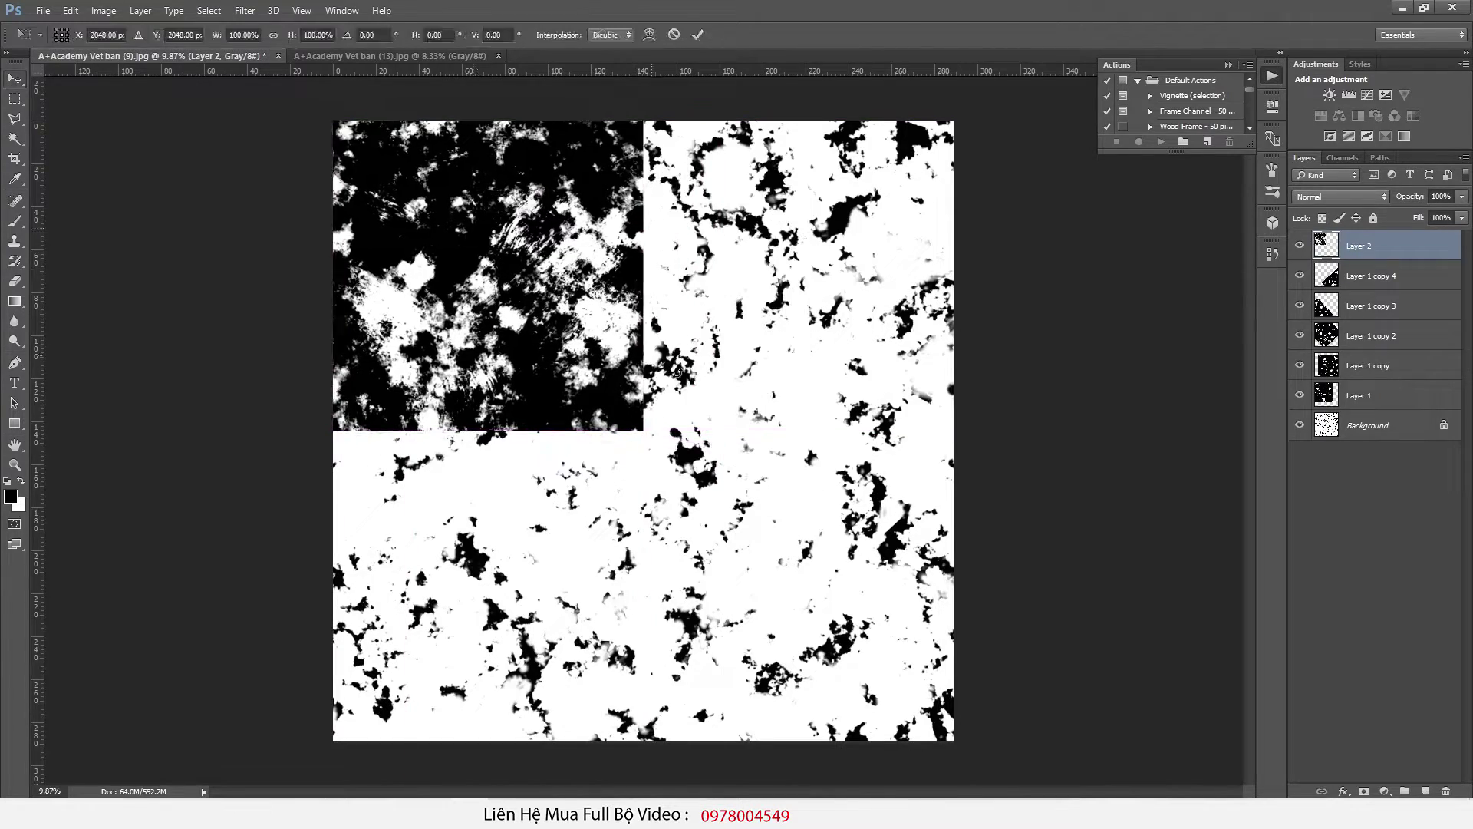
left_click_drag(646, 428, 975, 743)
key("Return")
Step: Set the grunge layer's blend mode to Lighten and spread it with two shifted duplicates over the canvas
left_click(1341, 196)
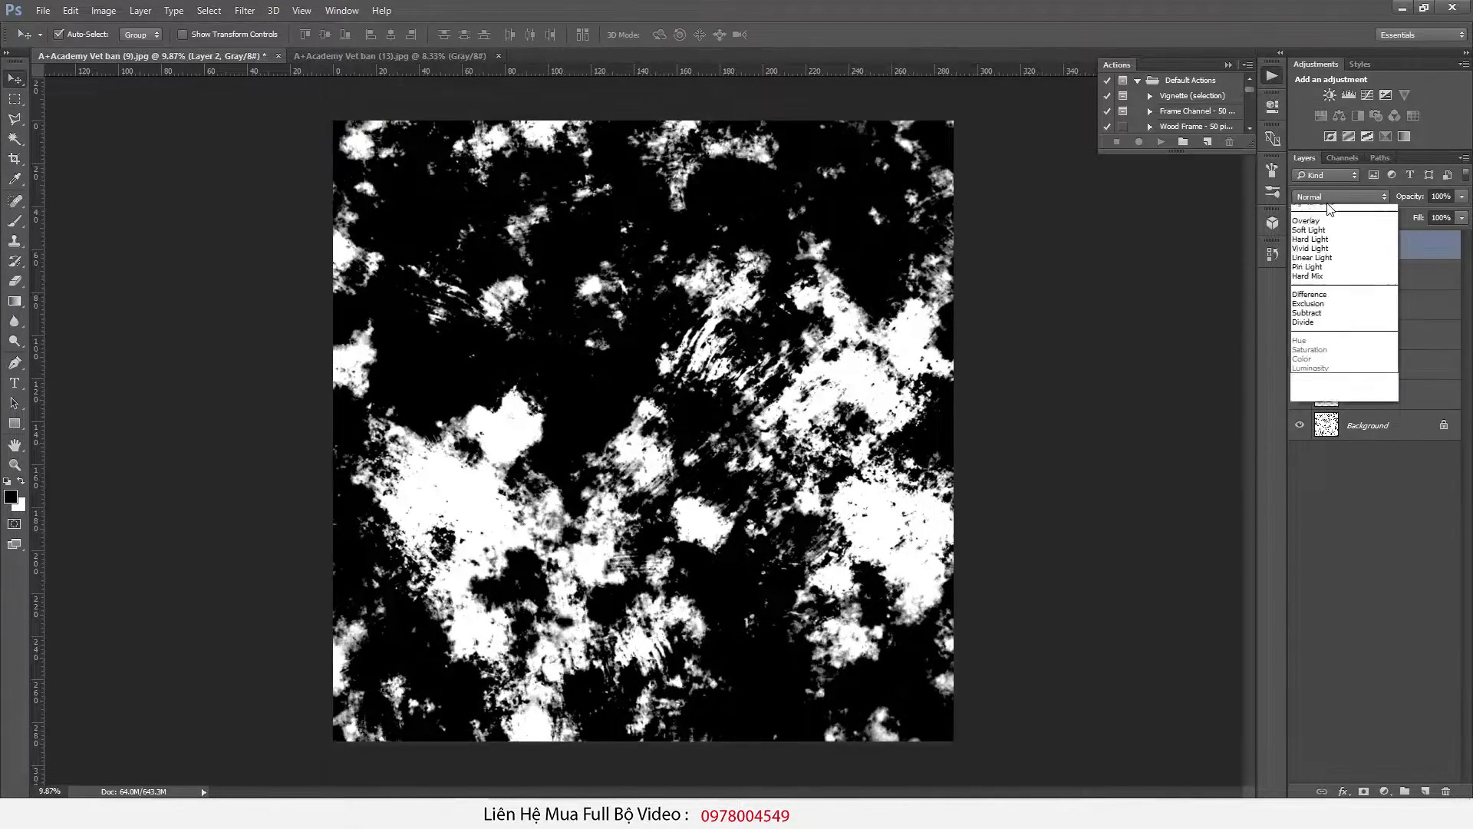
left_click(1336, 290)
left_click(243, 388)
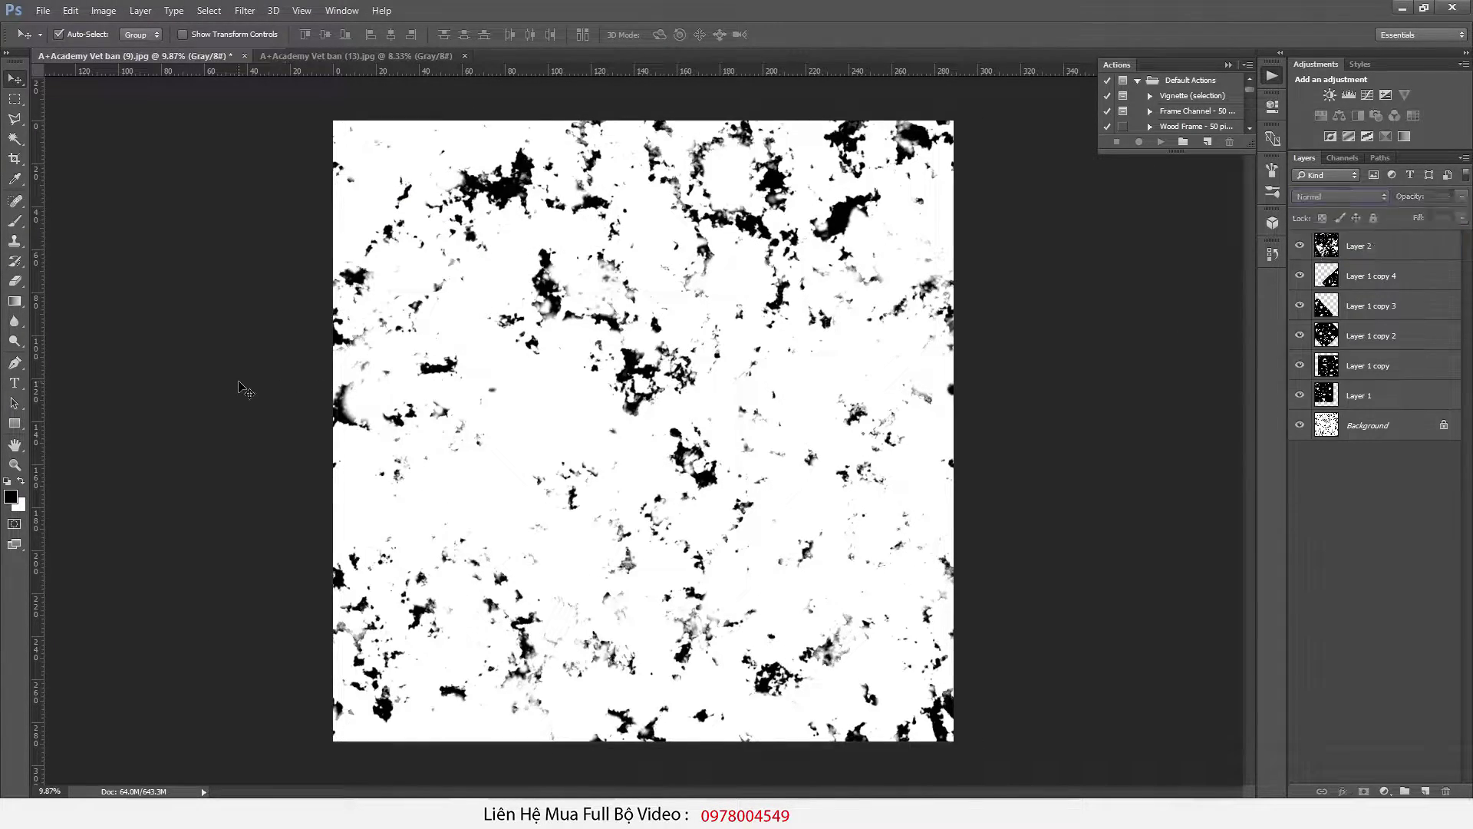
scroll(244, 388, "down", 2, "alt")
left_click_drag(695, 458, 667, 255)
left_click_drag(644, 390, 957, 365, "alt")
Step: Stamp all visible grunge layers into one new layer and convert the document to RGB Color, flattening the image
scroll(957, 365, "down", 1, "alt")
scroll(636, 406, "up", 7, "alt")
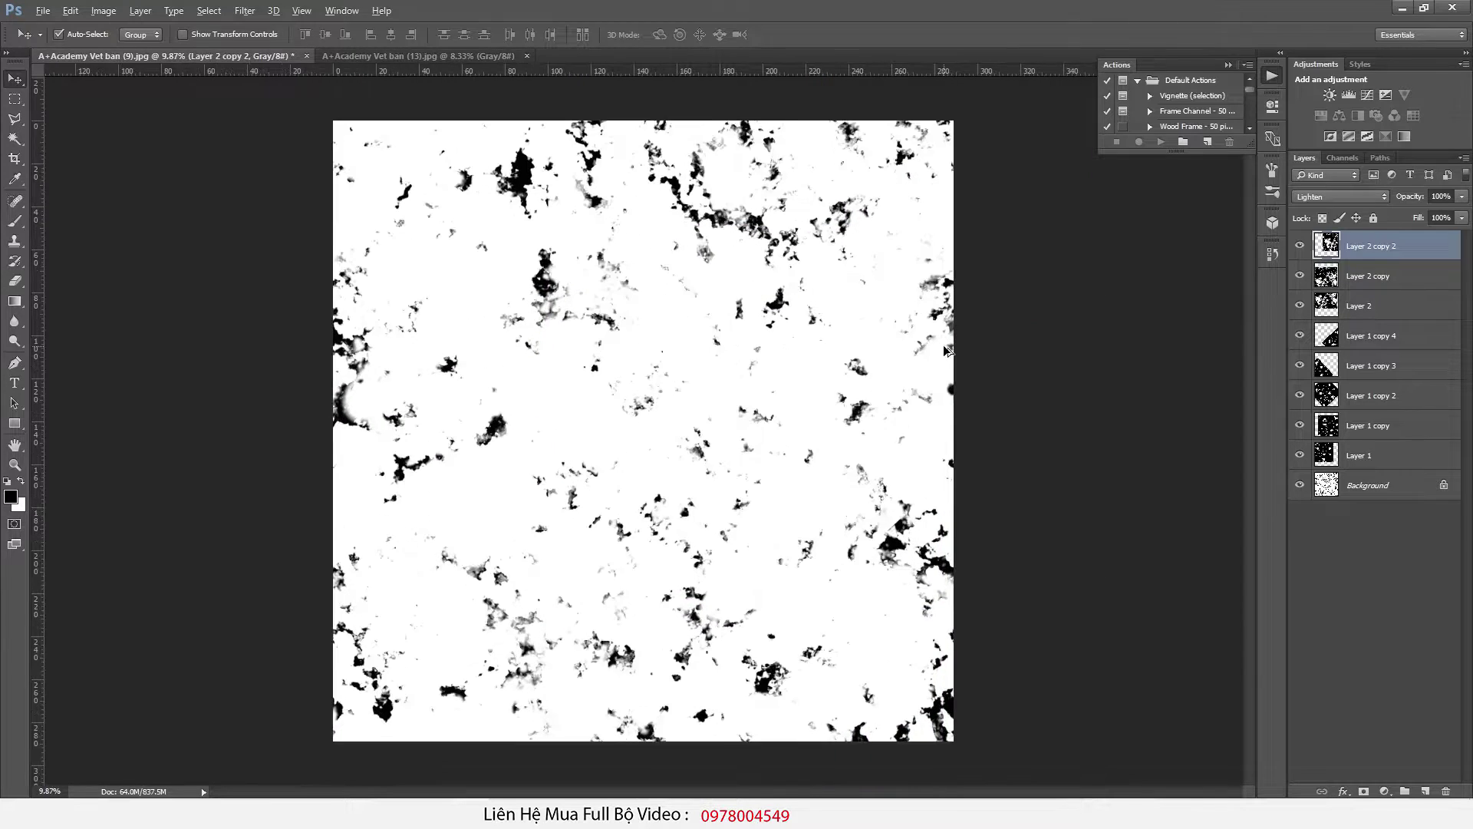
scroll(636, 407, "down", 2, "alt")
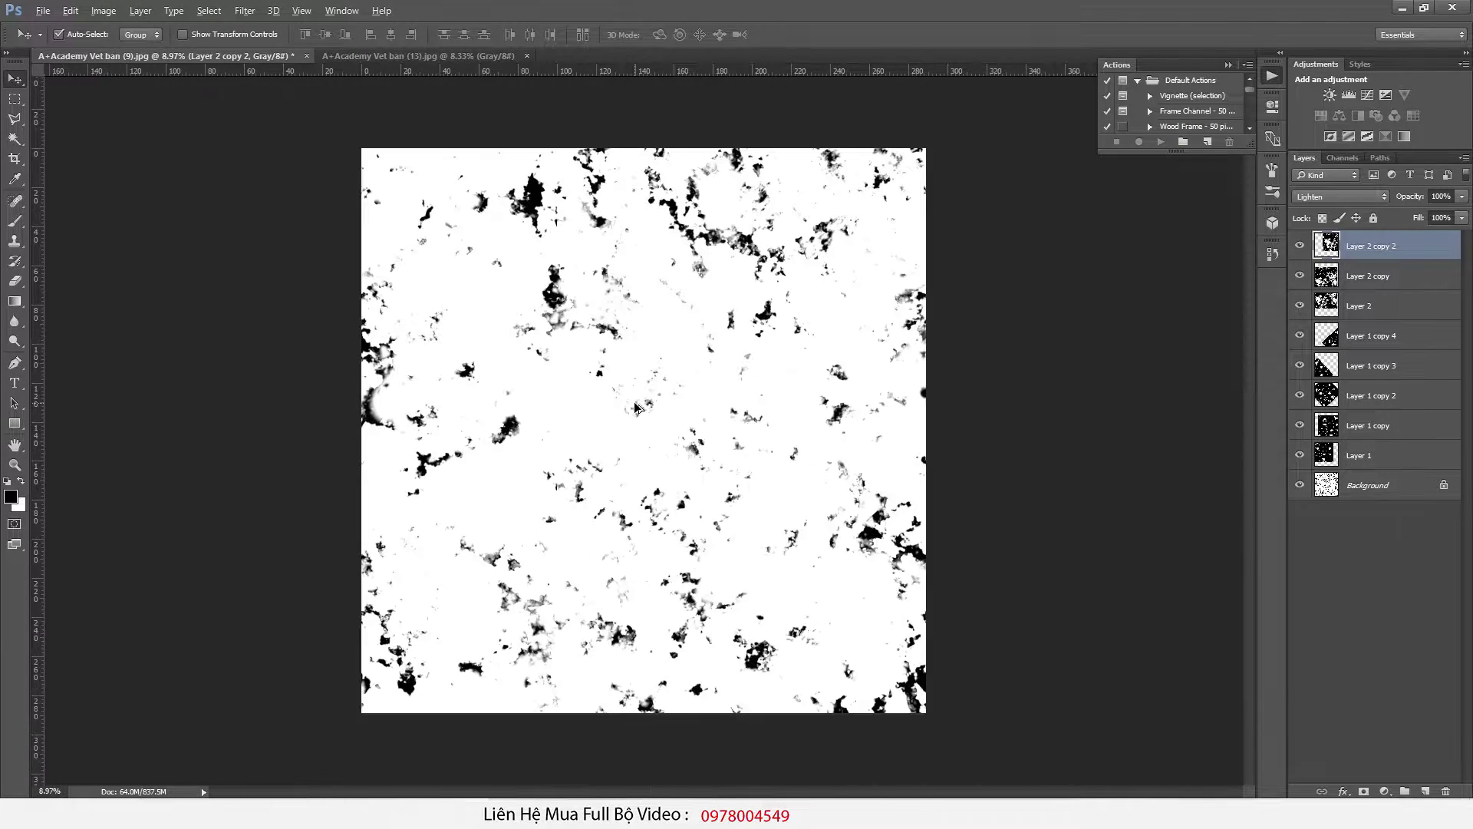
left_click(1350, 486, "shift")
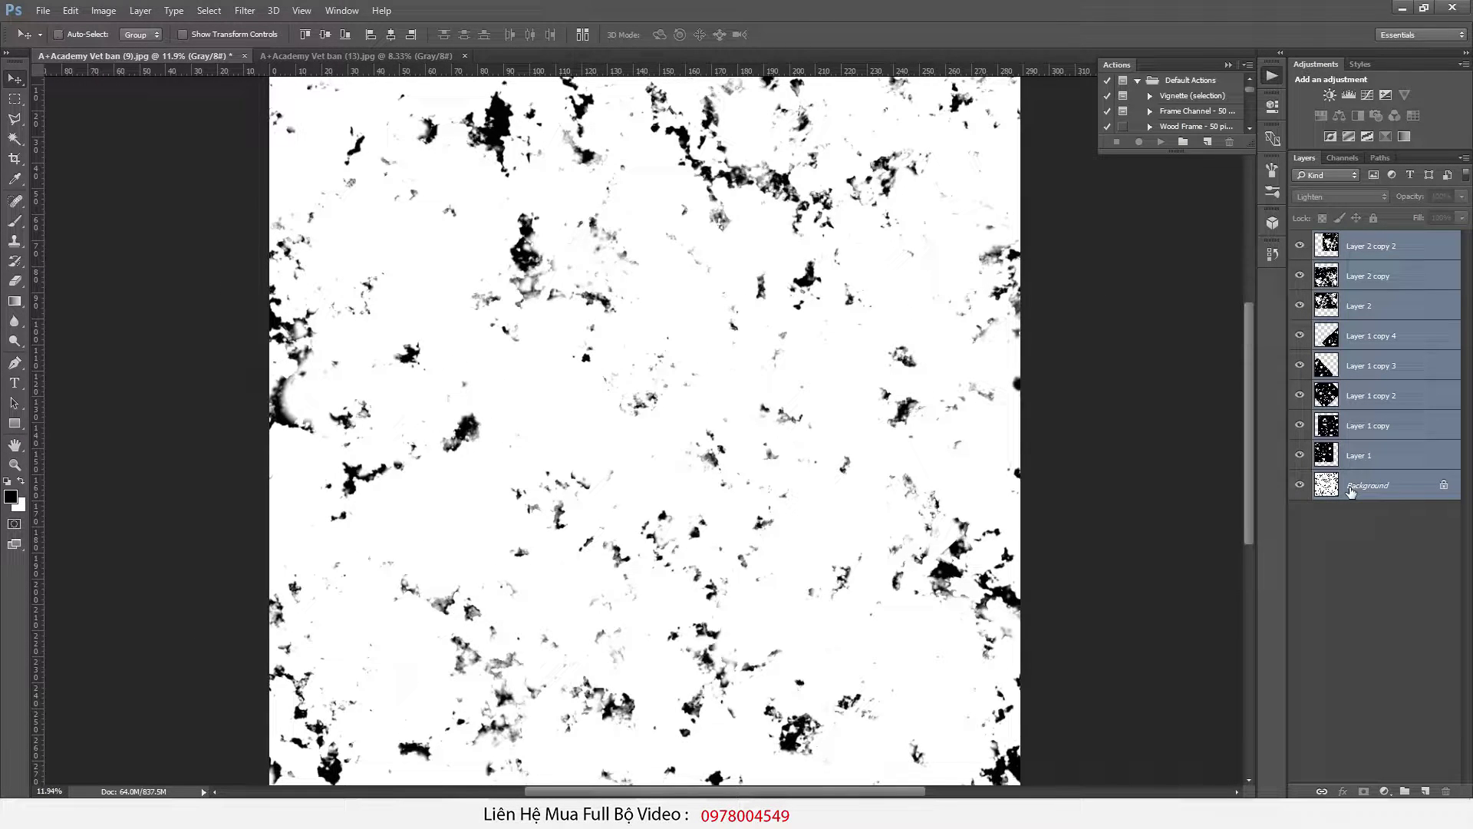
key("ctrl+shift+alt+e")
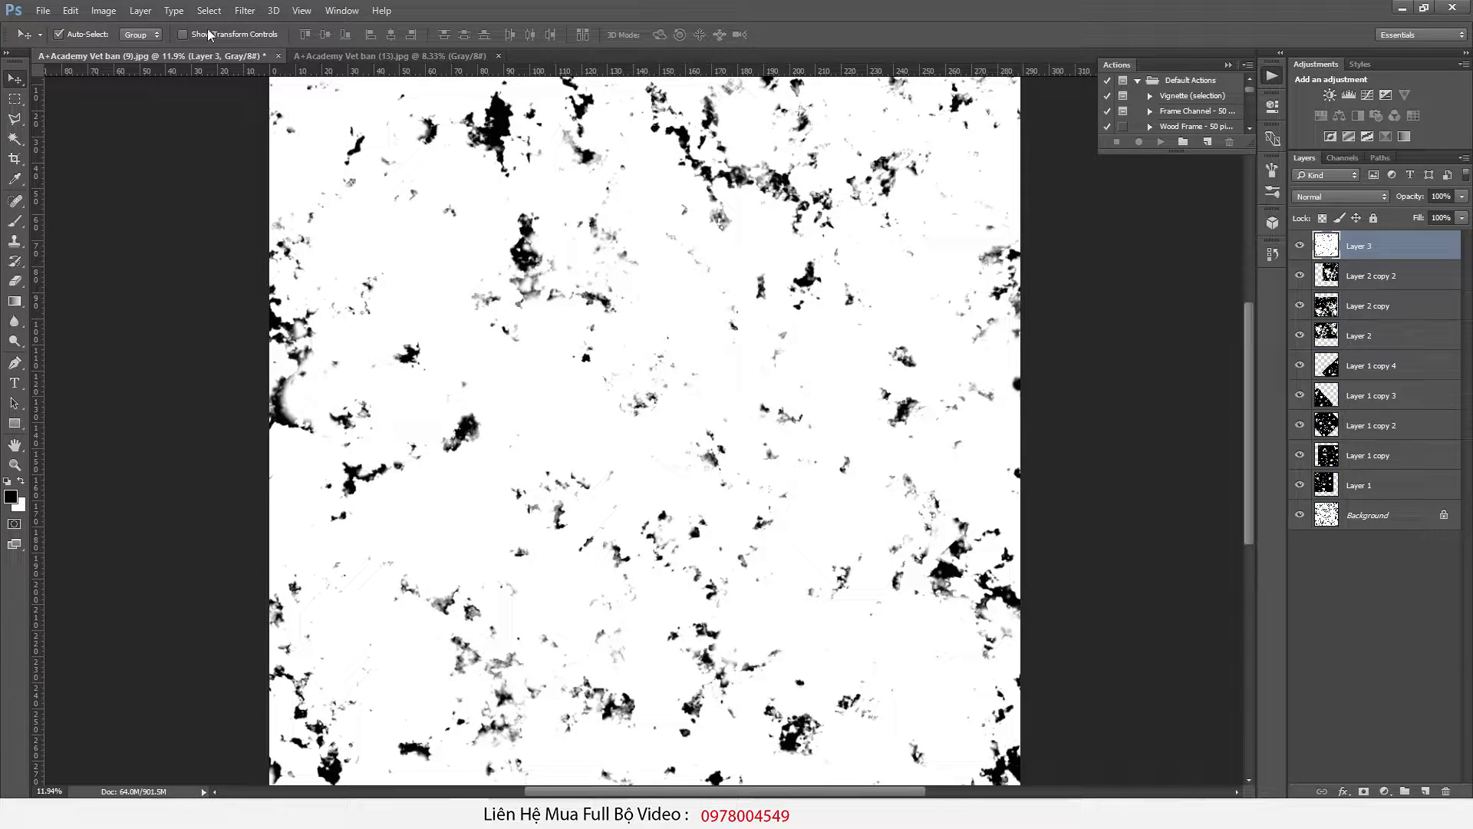
left_click(104, 11)
mouse_move(115, 29)
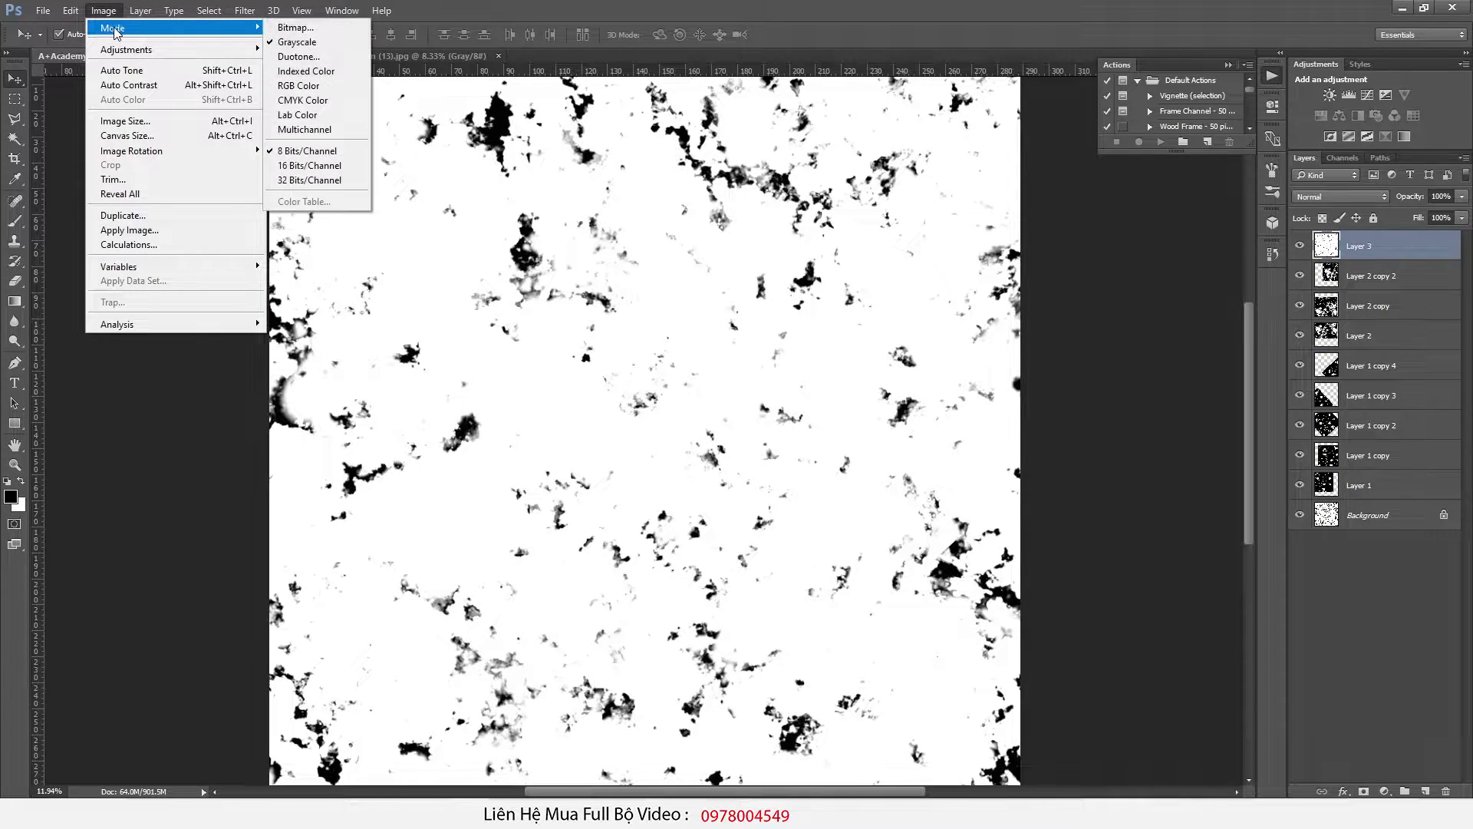
left_click(300, 85)
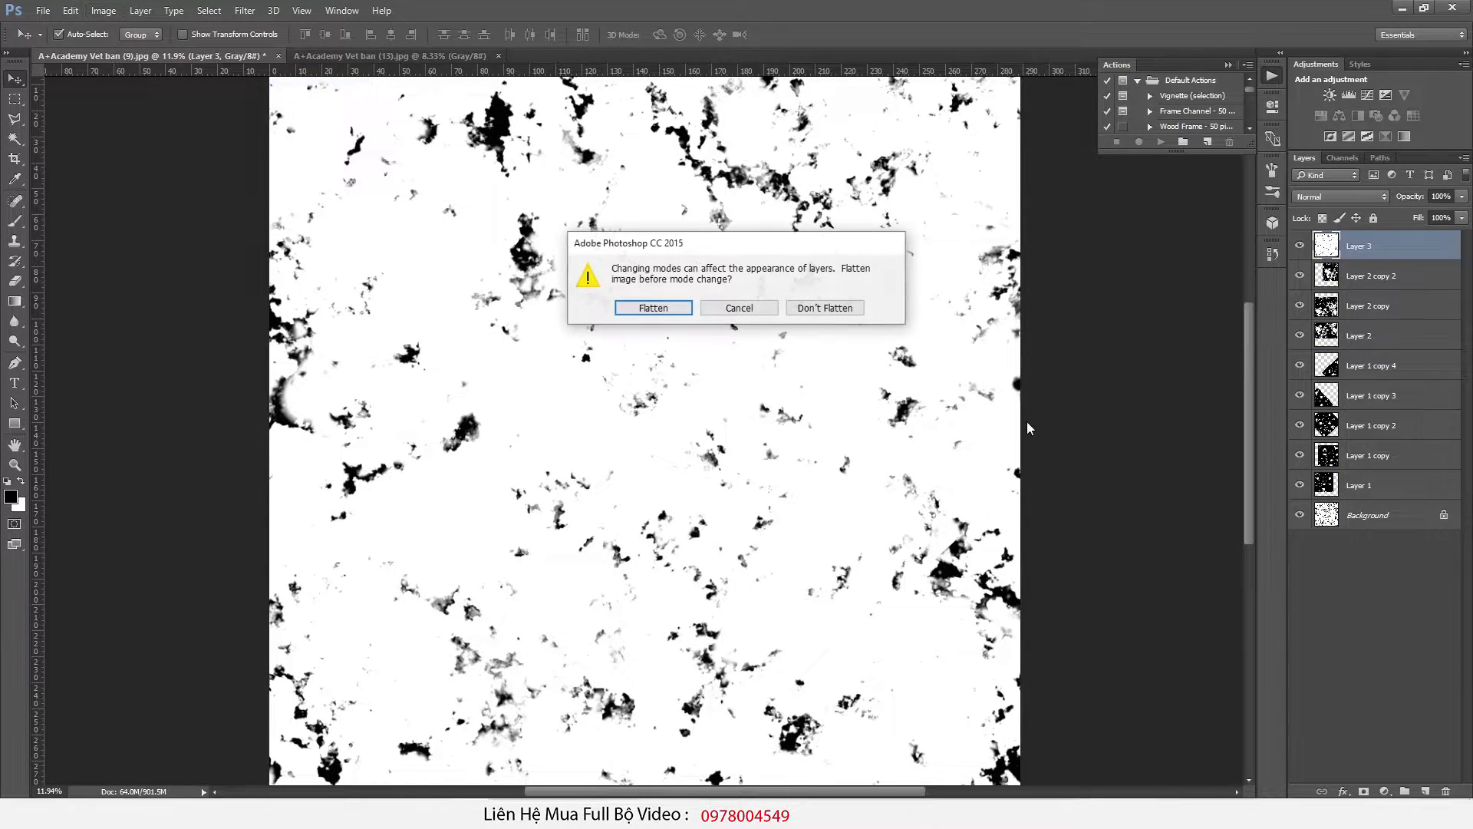
left_click(666, 310)
scroll(755, 486, "down", 2, "alt")
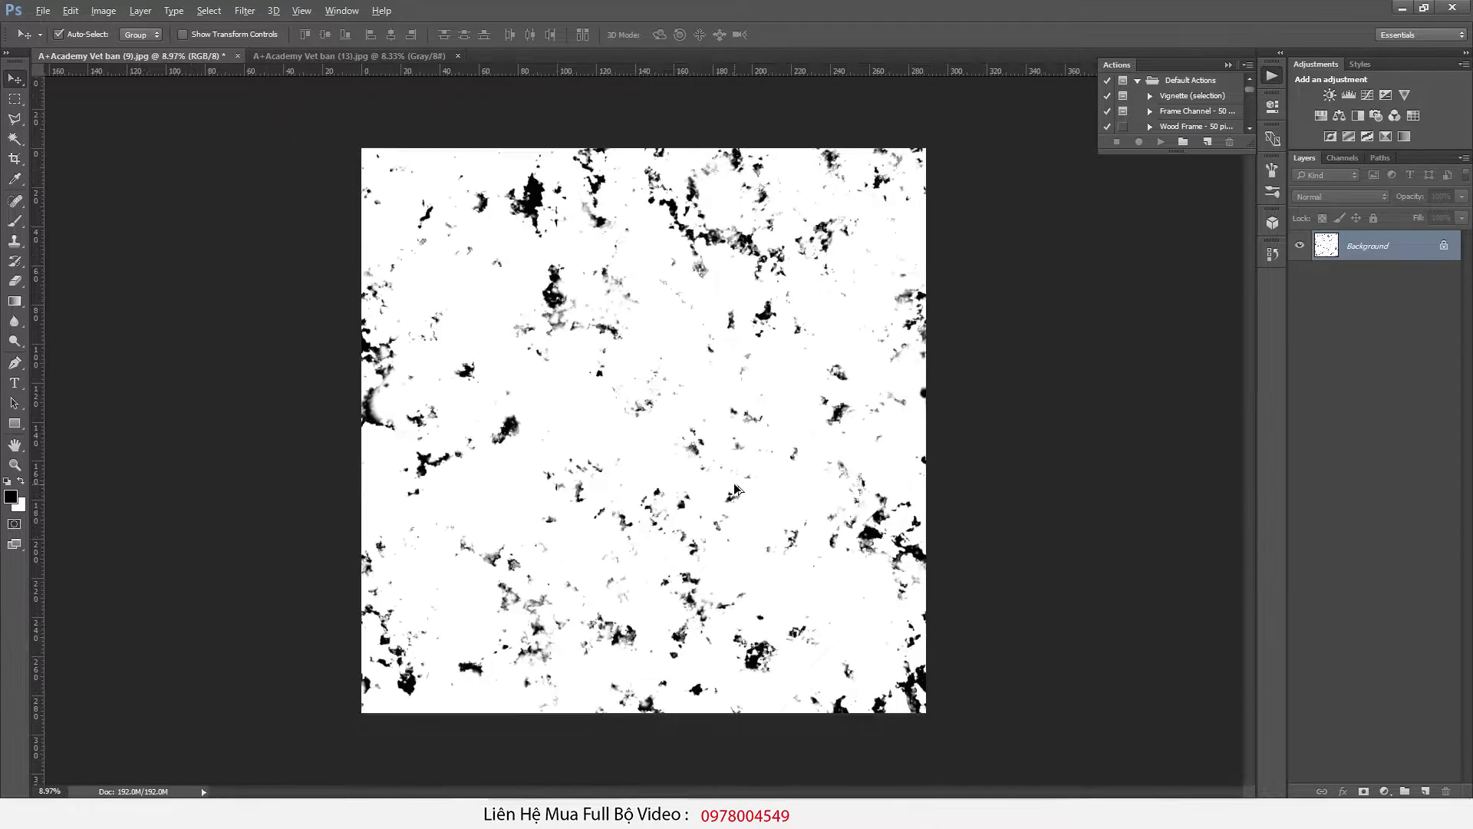
Step: Add a Threshold adjustment layer above the flattened grunge image and set its threshold level to 205
scroll(685, 461, "up", 3, "alt")
left_click(1384, 791)
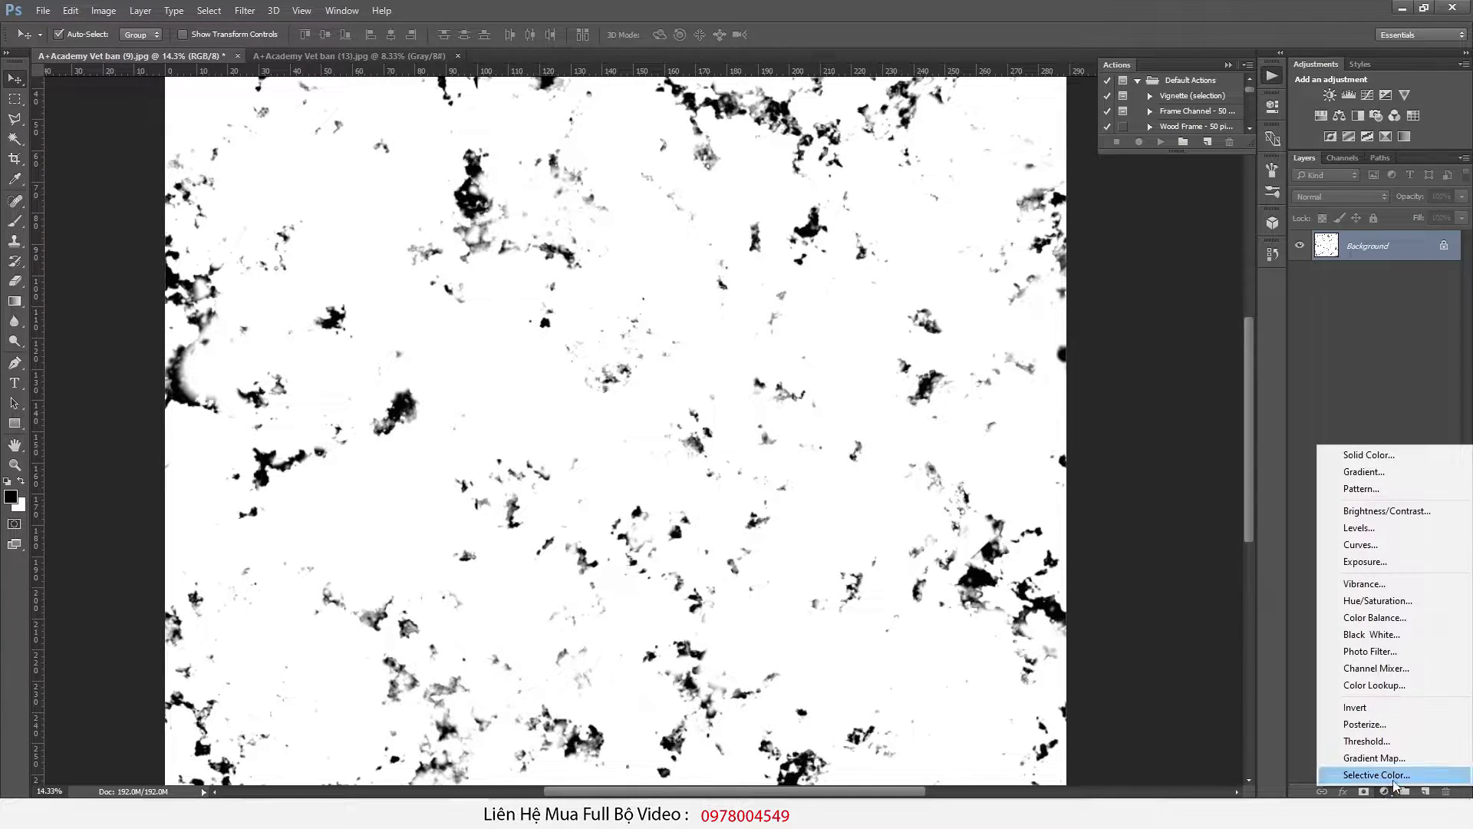
left_click(1392, 742)
left_click_drag(1141, 225, 1199, 231)
scroll(420, 407, "up", 3, "alt")
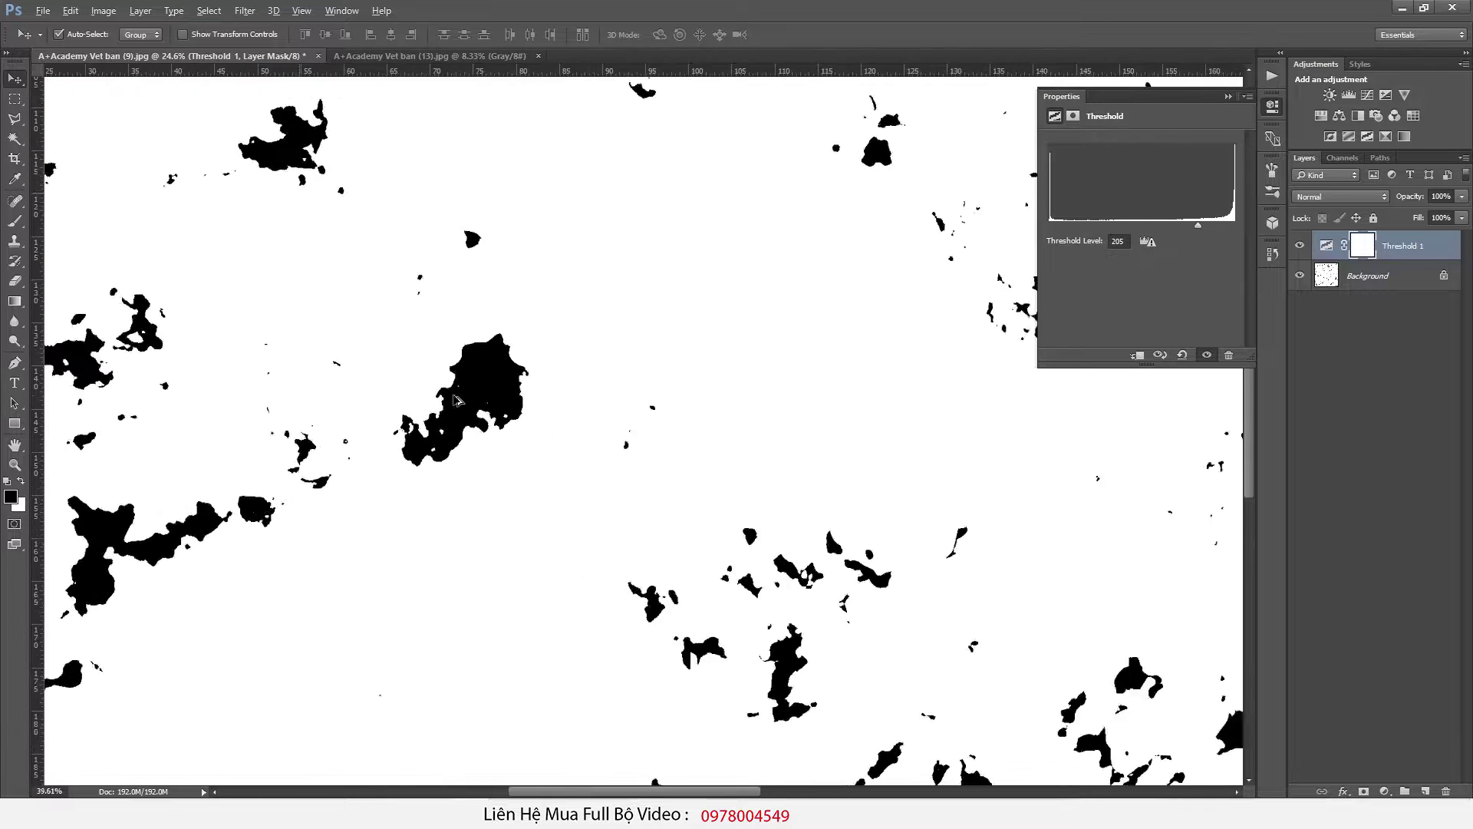
scroll(419, 407, "up", 12, "alt")
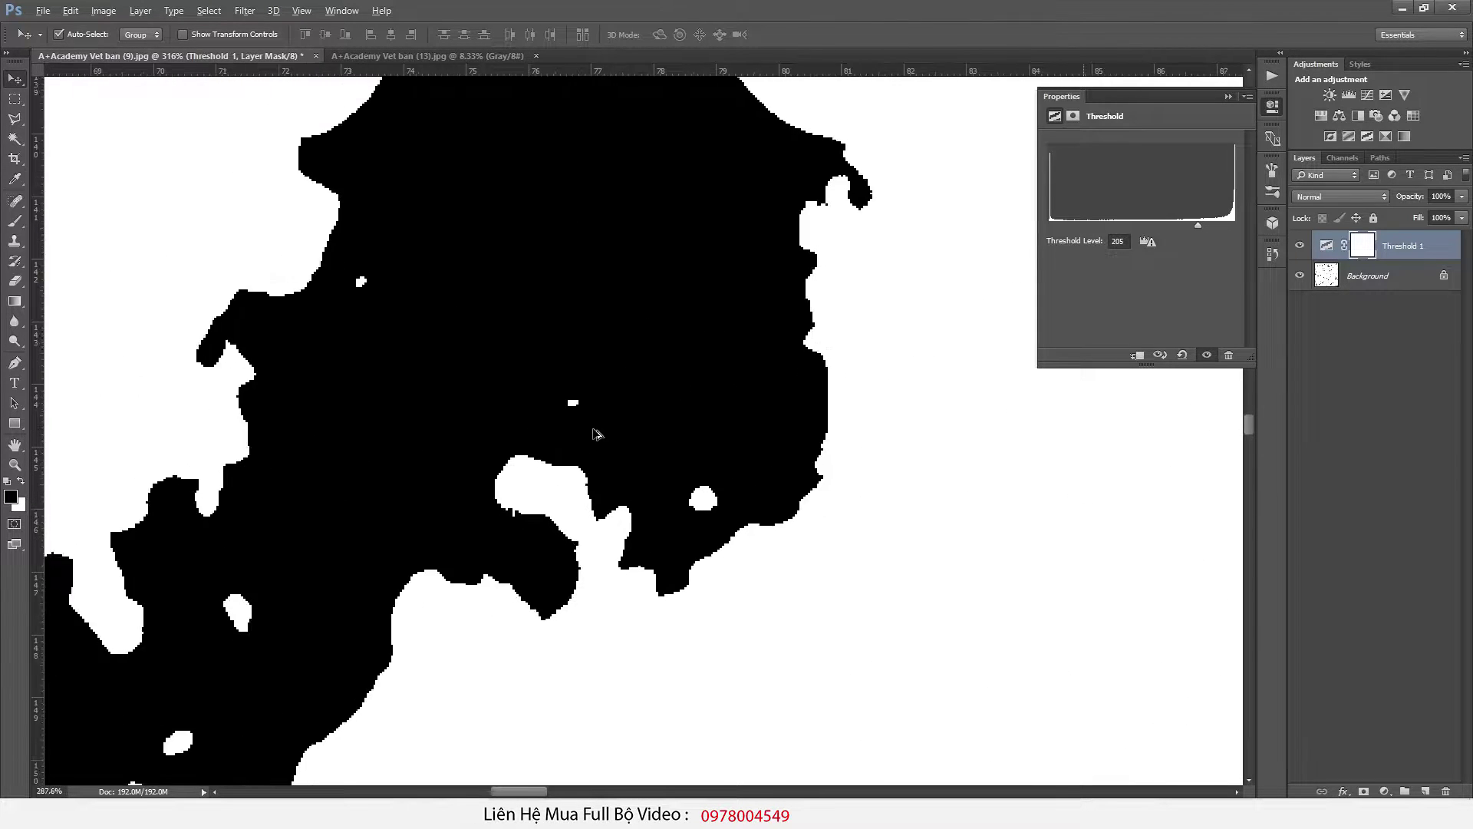
scroll(596, 432, "down", 13, "alt")
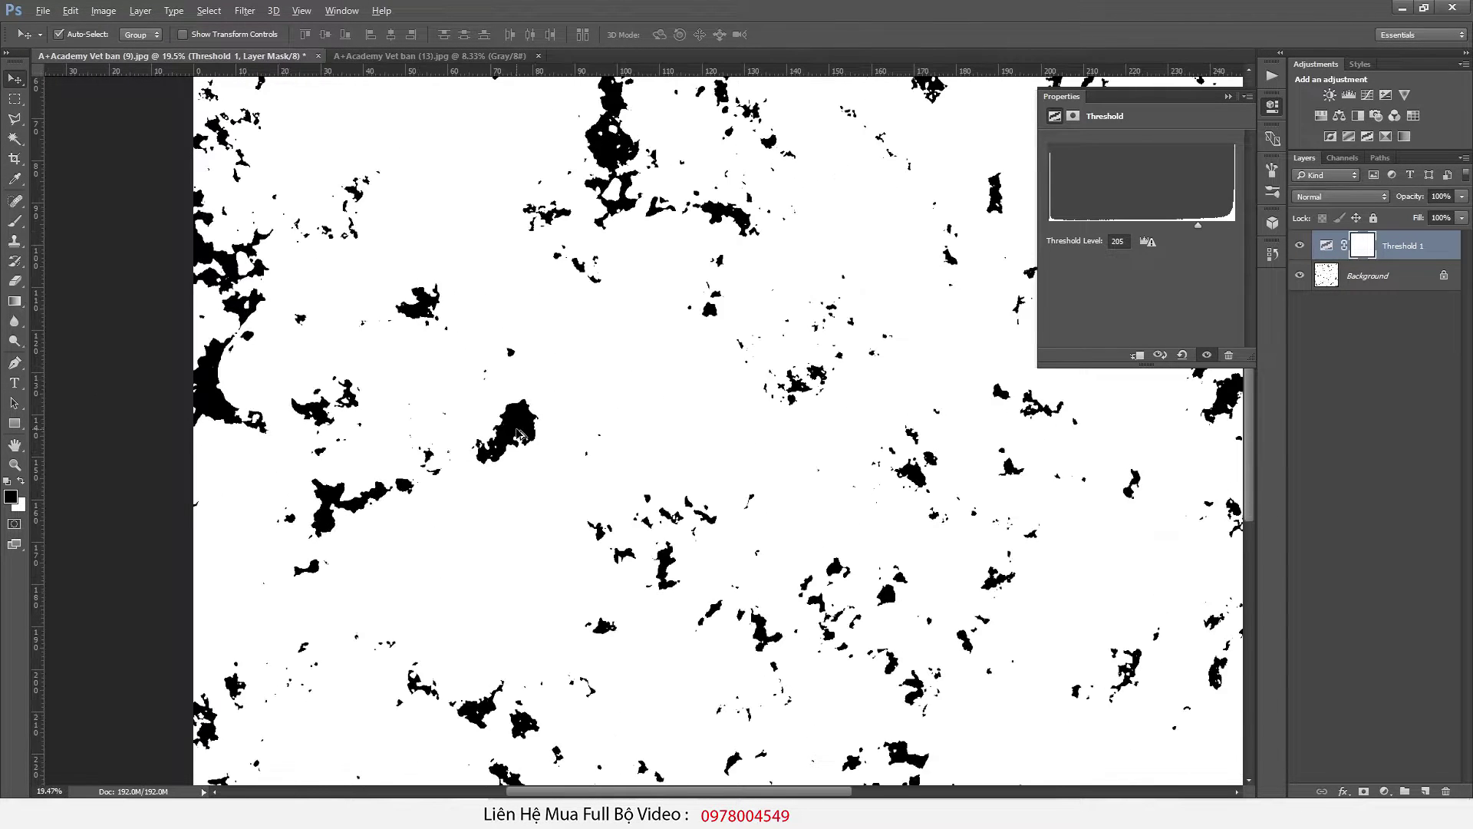
scroll(519, 434, "down", 3, "alt")
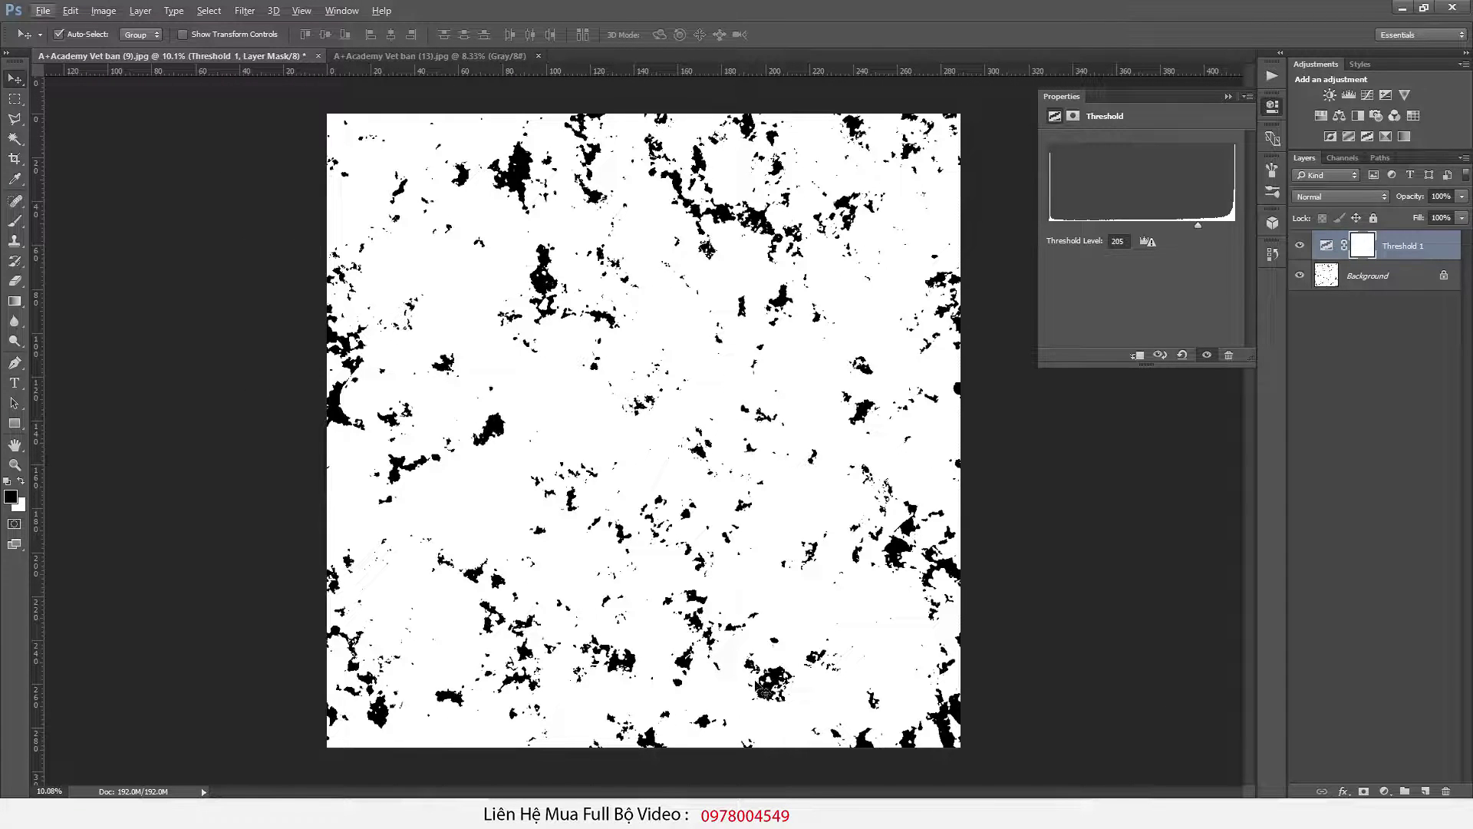
Step: Examine the chipped paint edge up close in the reference photo IMG_2322.jpg for comparison with the mask
left_click(720, 715)
scroll(733, 572, "up", 6)
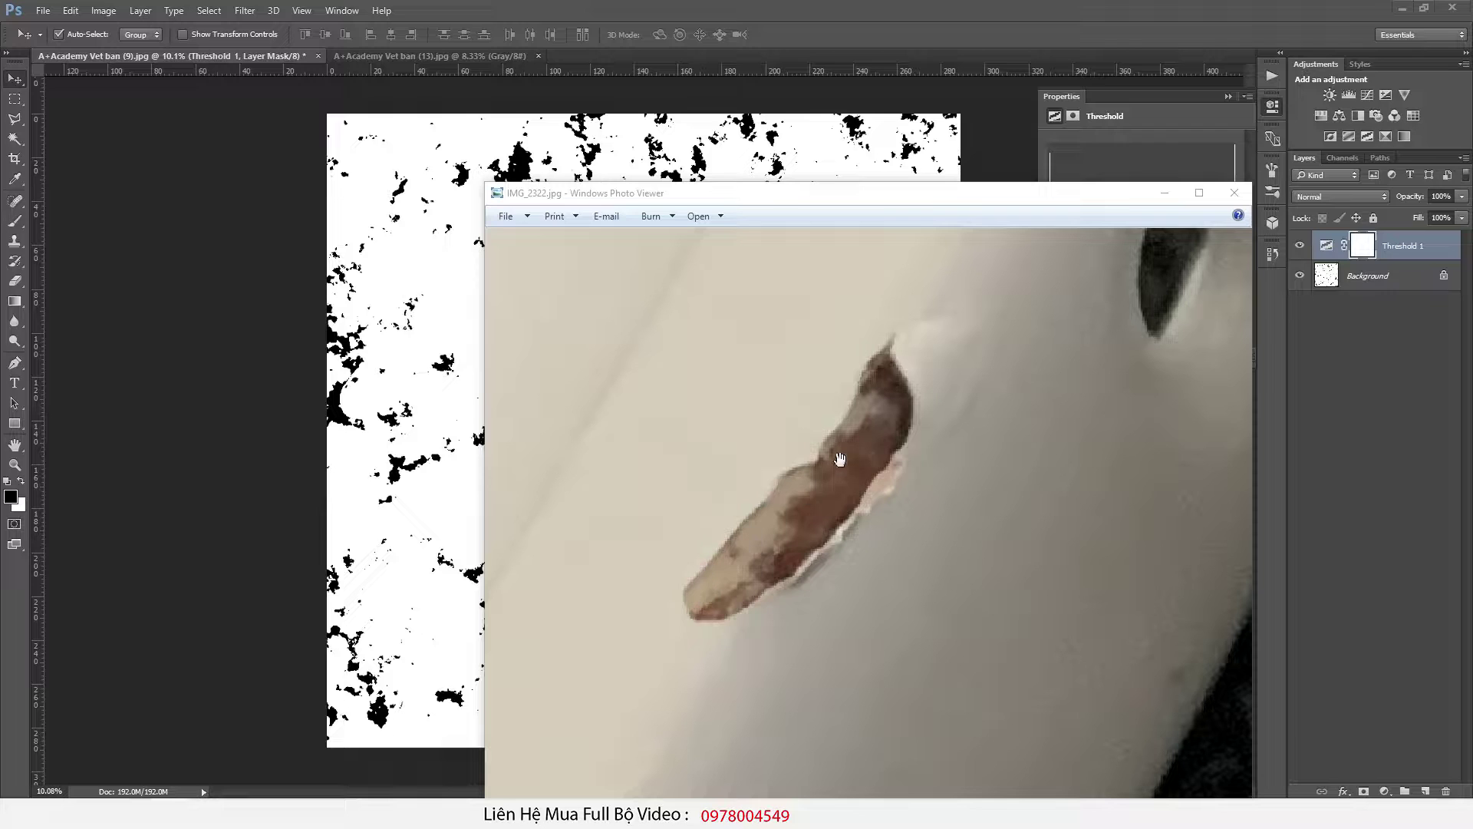
left_click(1276, 270)
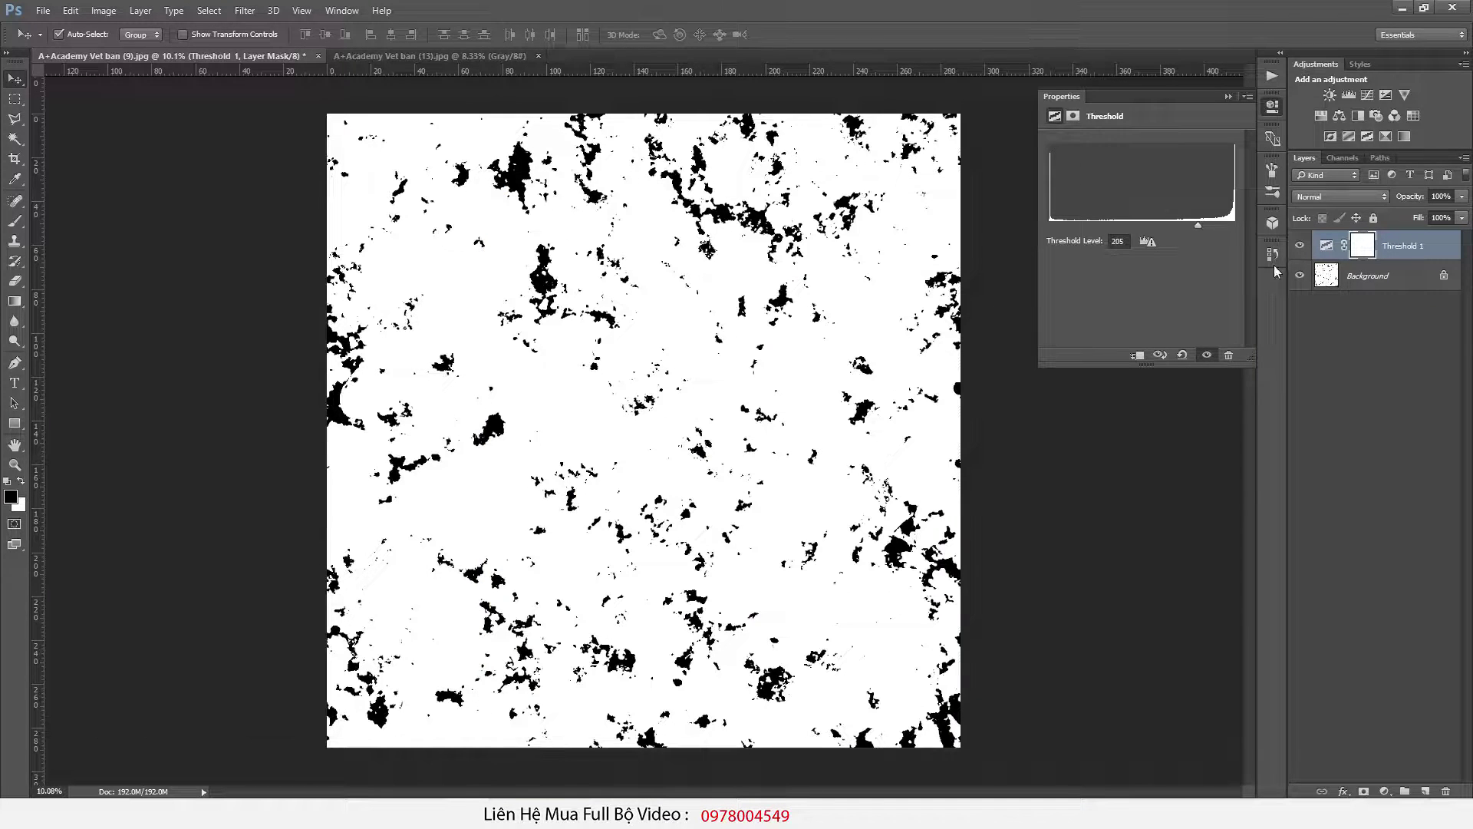
Step: Merge the Threshold adjustment layer with the Background layer
left_click(1327, 278, "shift")
key("ctrl+e")
scroll(646, 310, "up", 7, "alt")
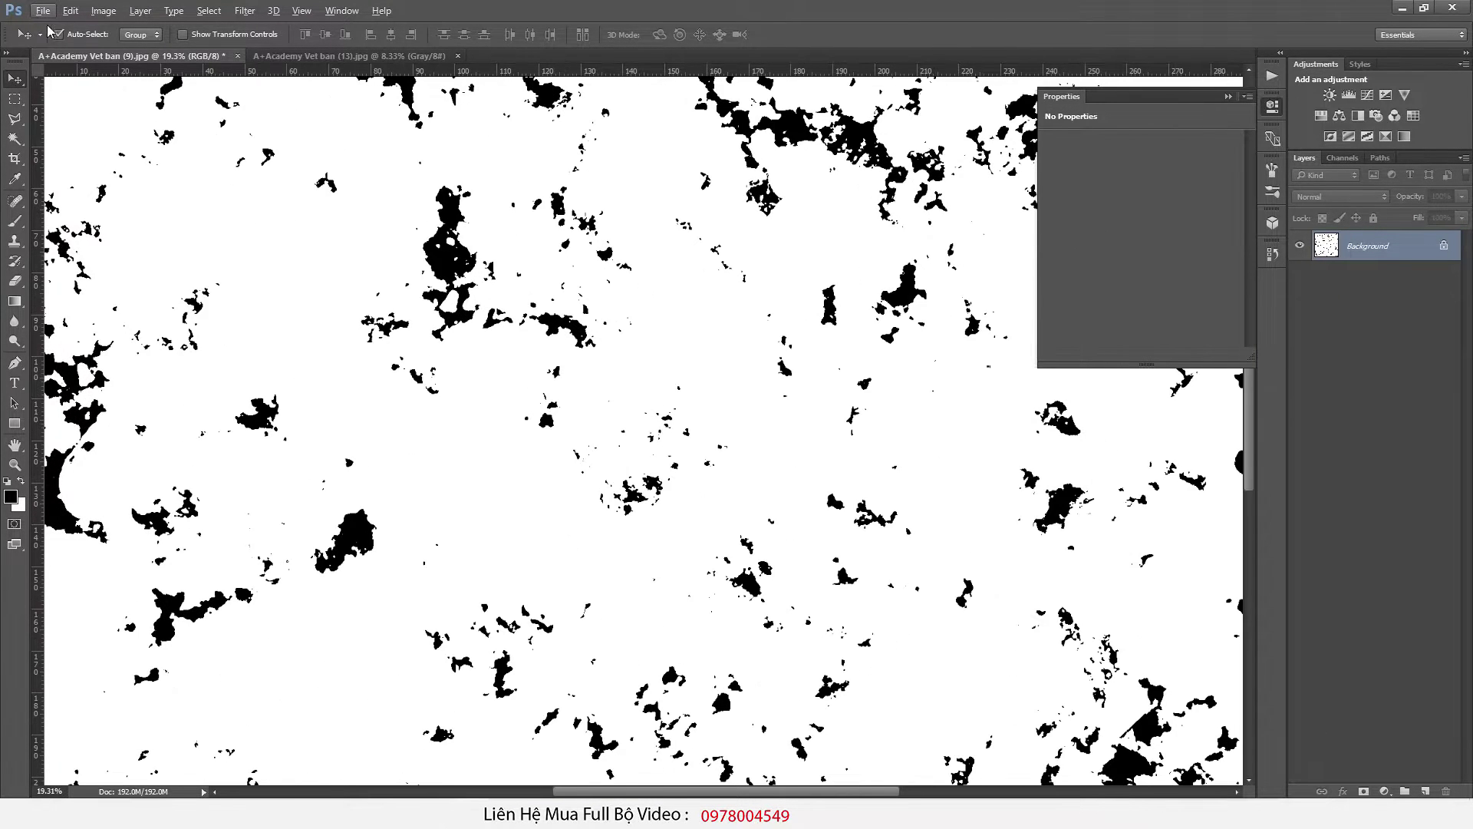
Step: Save the mask as a maximum-quality JPEG named VetLom in the B118 folder
left_click(44, 11)
left_click(86, 183)
double_click(424, 430)
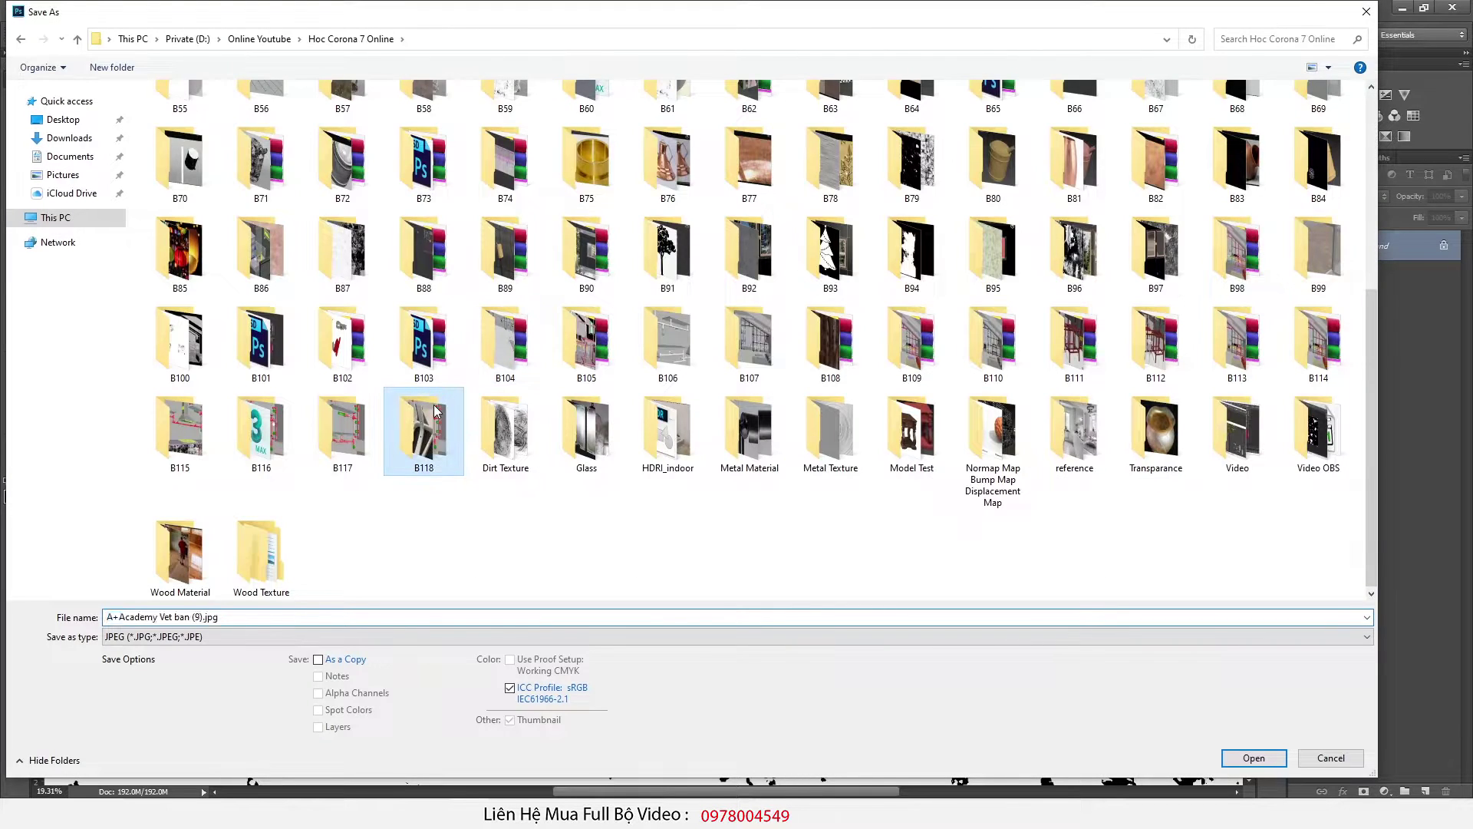
left_click(215, 623)
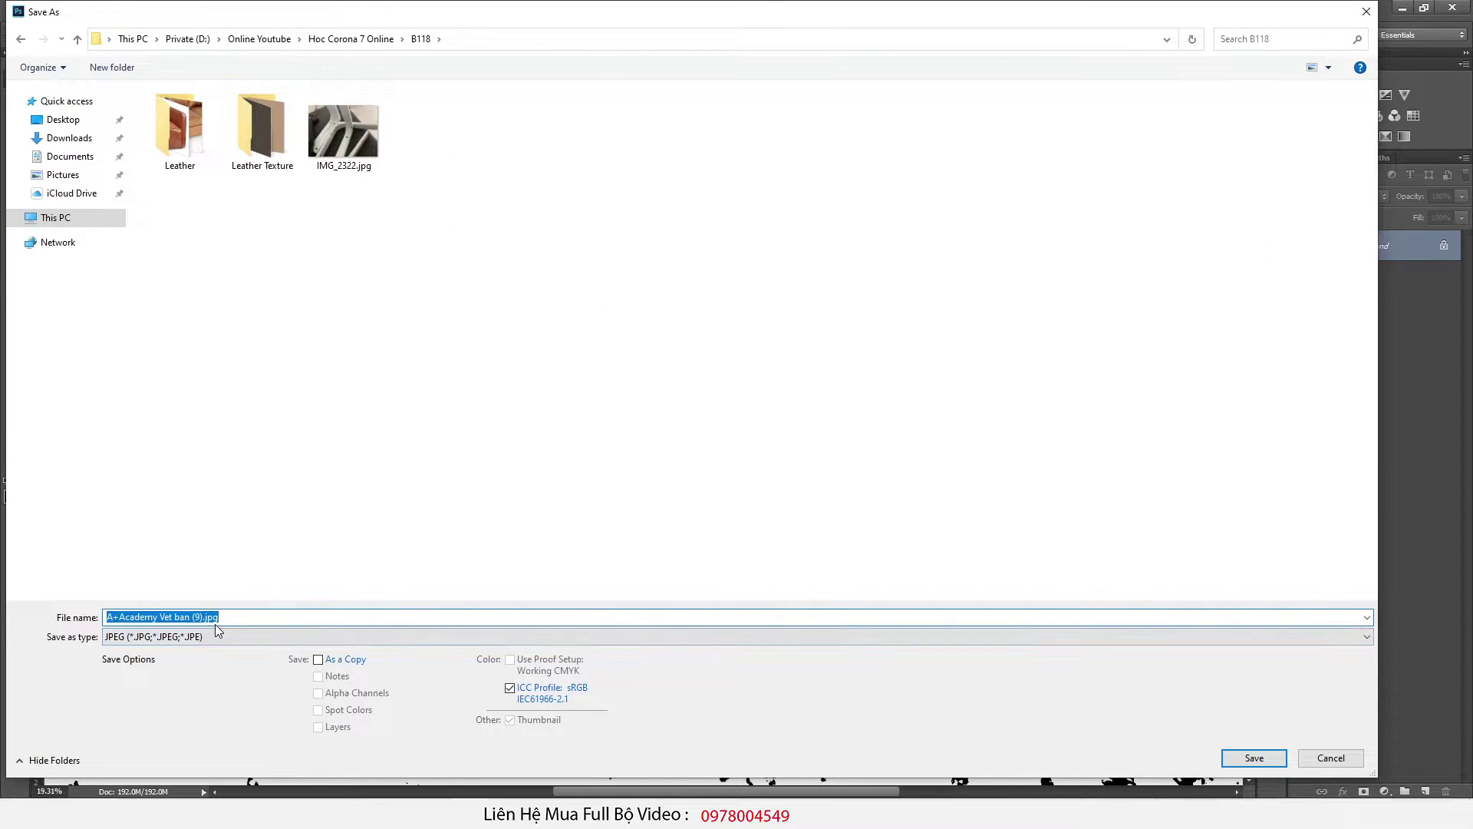
type("VetLom")
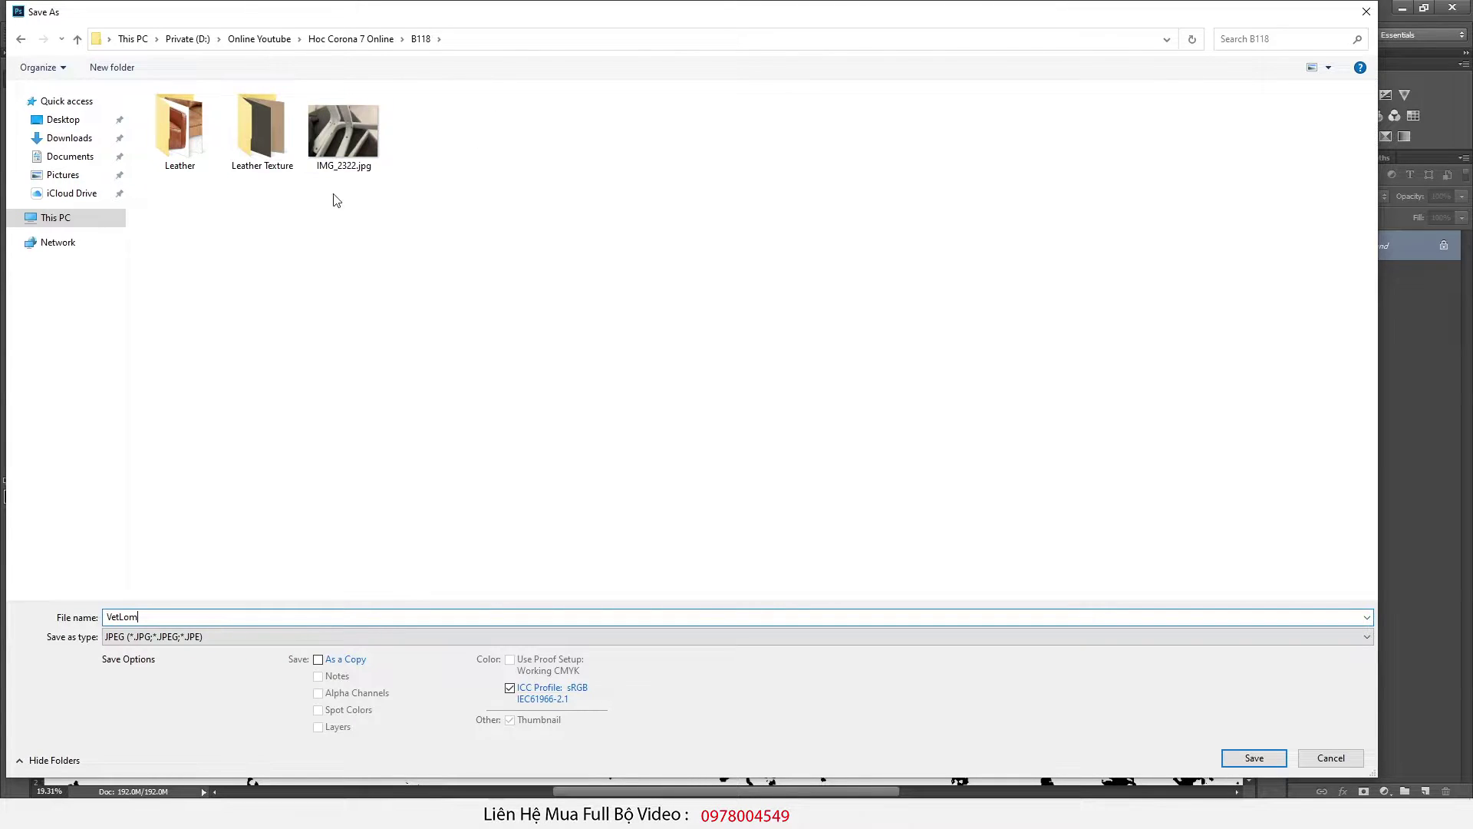
left_click(1253, 758)
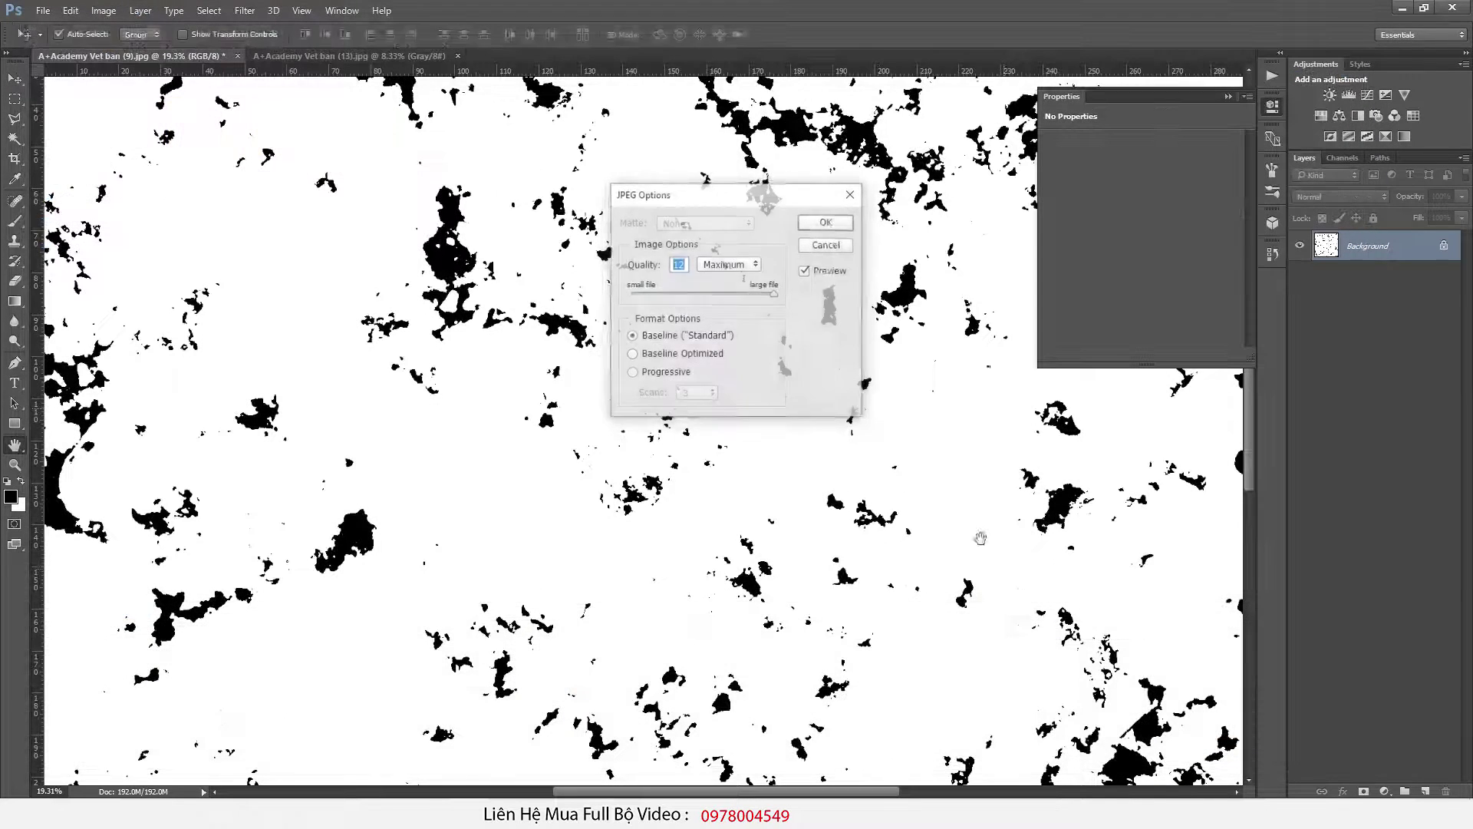
left_click(841, 222)
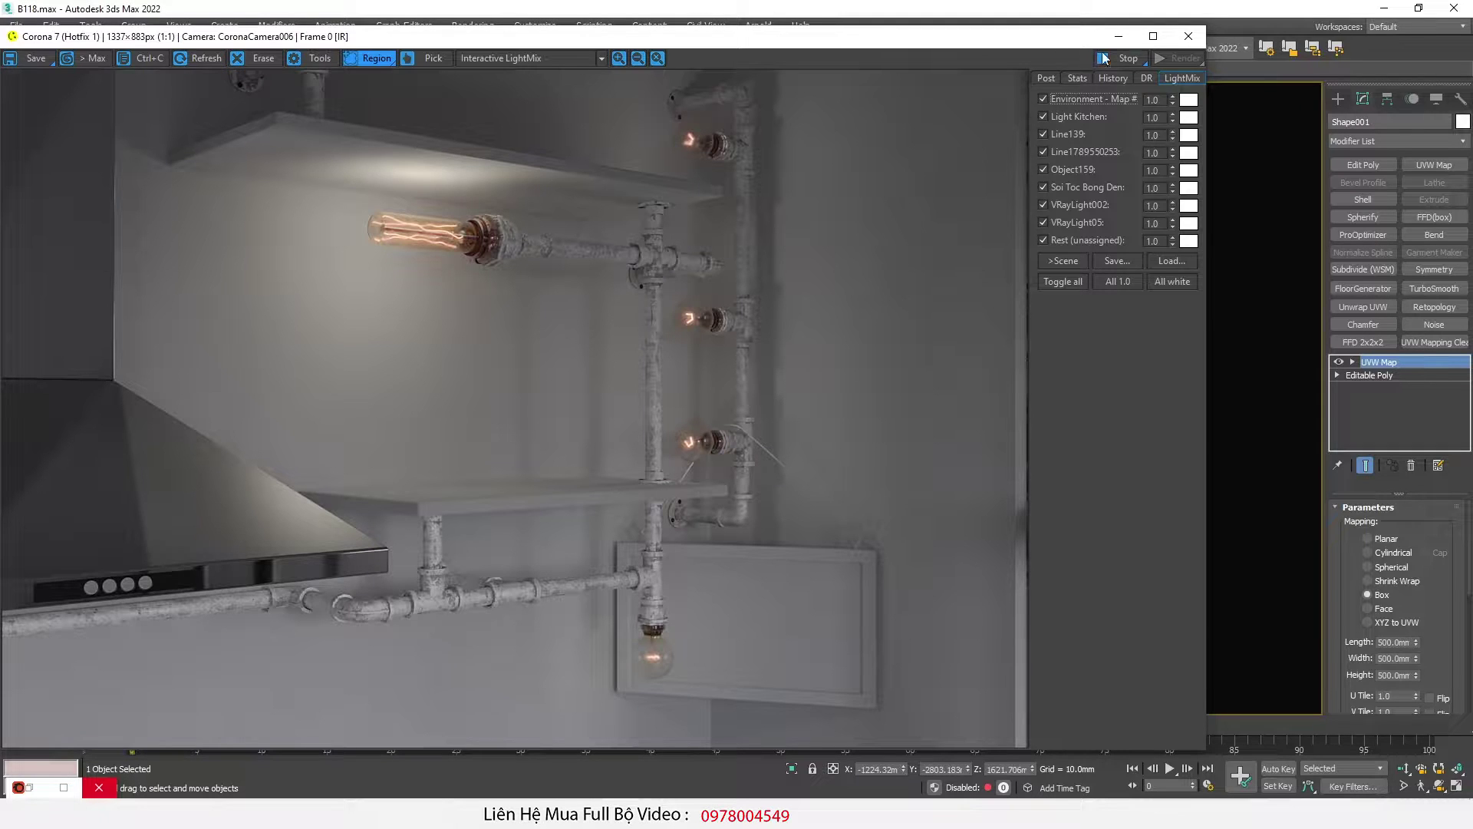
Step: In 3ds Max, stop and close the interactive Corona render, and open the layered Material #63 from the Metal view in the Slate Material Editor
left_click(1128, 59)
left_click(1189, 37)
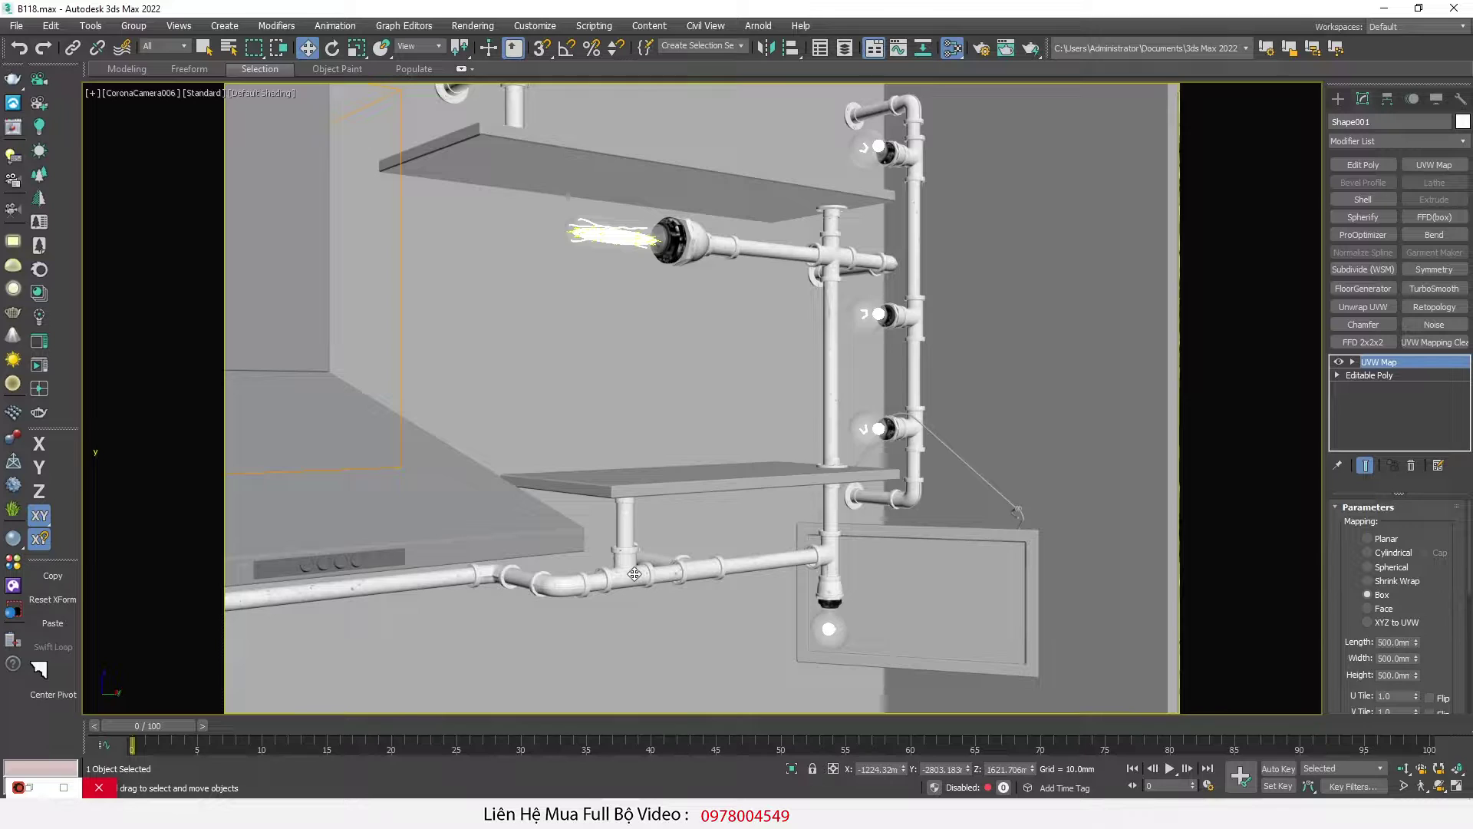
key("m")
left_click(657, 305)
scroll(812, 407, "down", 6)
scroll(890, 456, "up", 5)
middle_click_drag(890, 457, 781, 471)
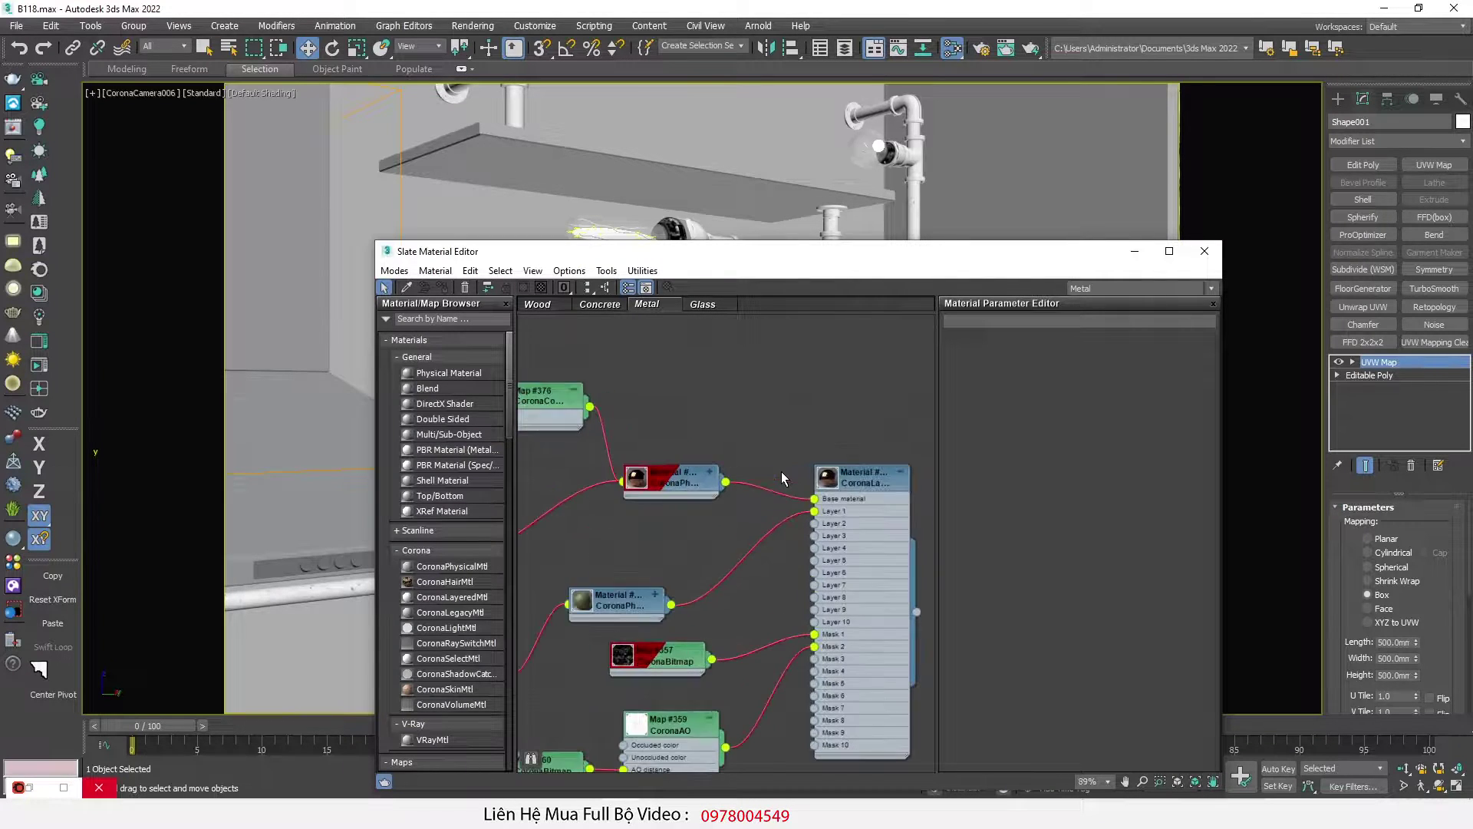
scroll(772, 468, "down", 6)
scroll(716, 537, "up", 3)
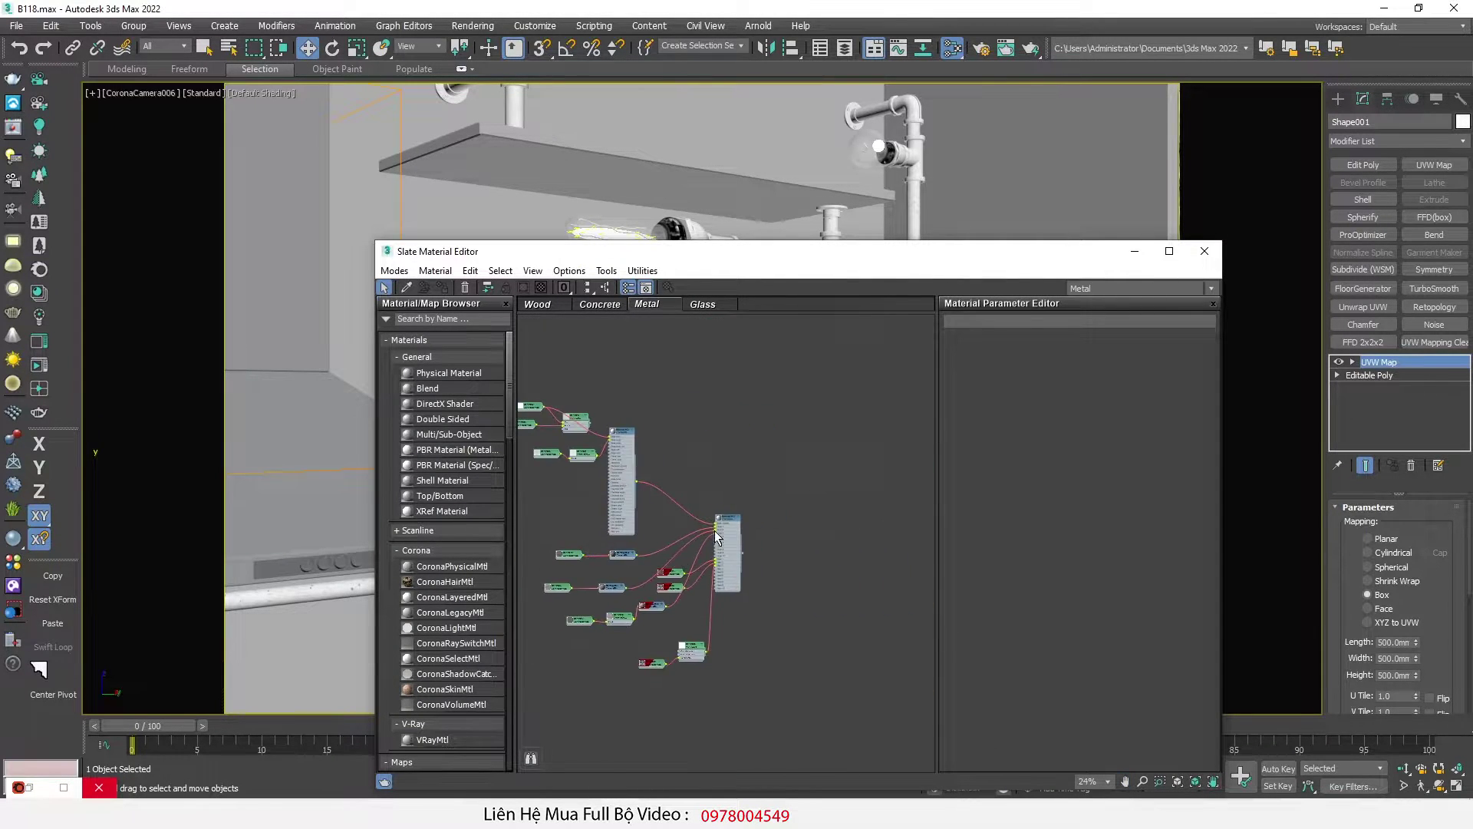
scroll(716, 537, "up", 5)
double_click(767, 482)
Step: Duplicate the CoronaBitmap feeding the base material's roughness branch, place the copy below it and open its parameters
scroll(841, 485, "down", 8)
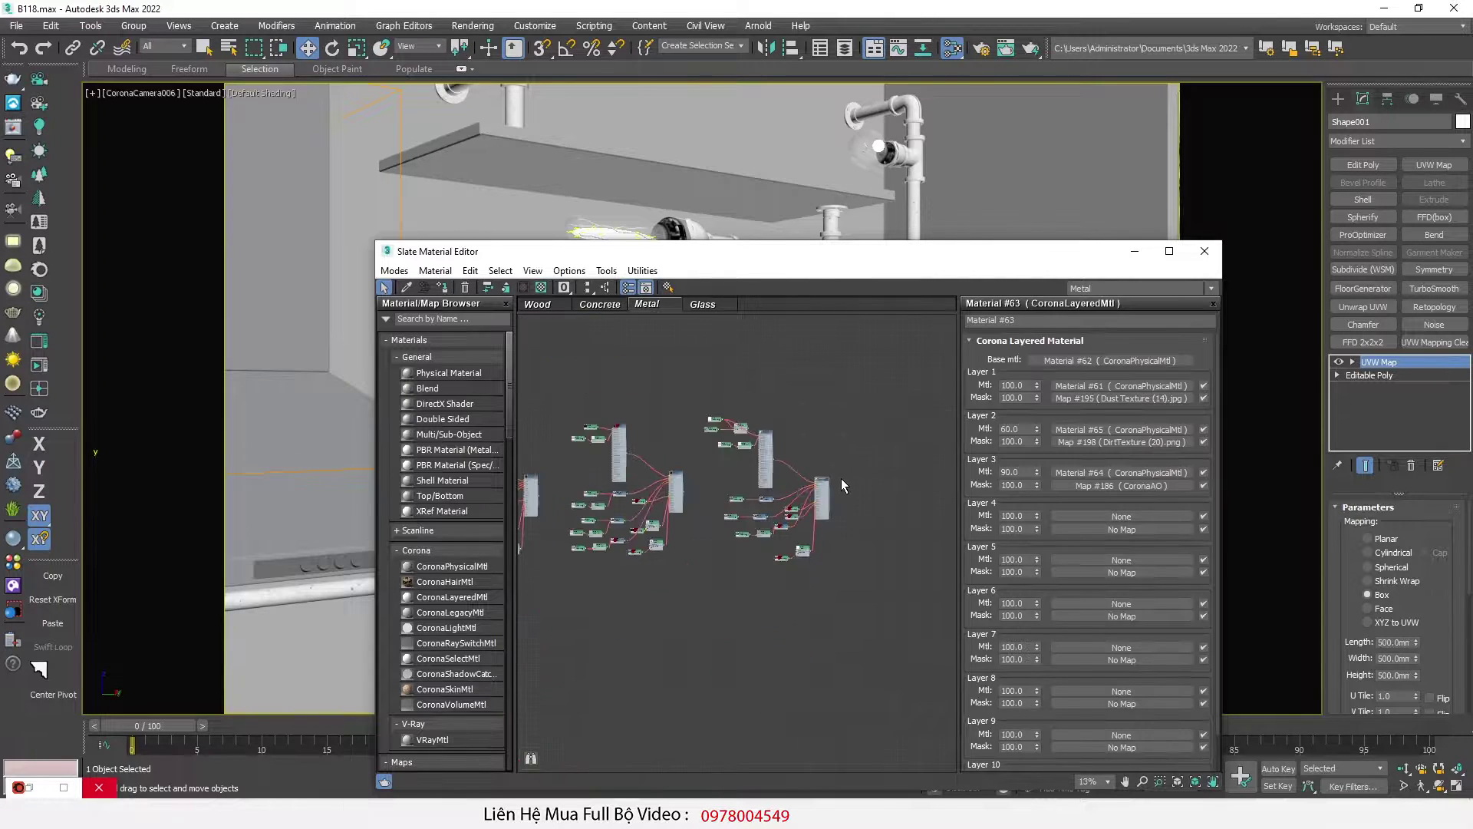
scroll(845, 476, "up", 3)
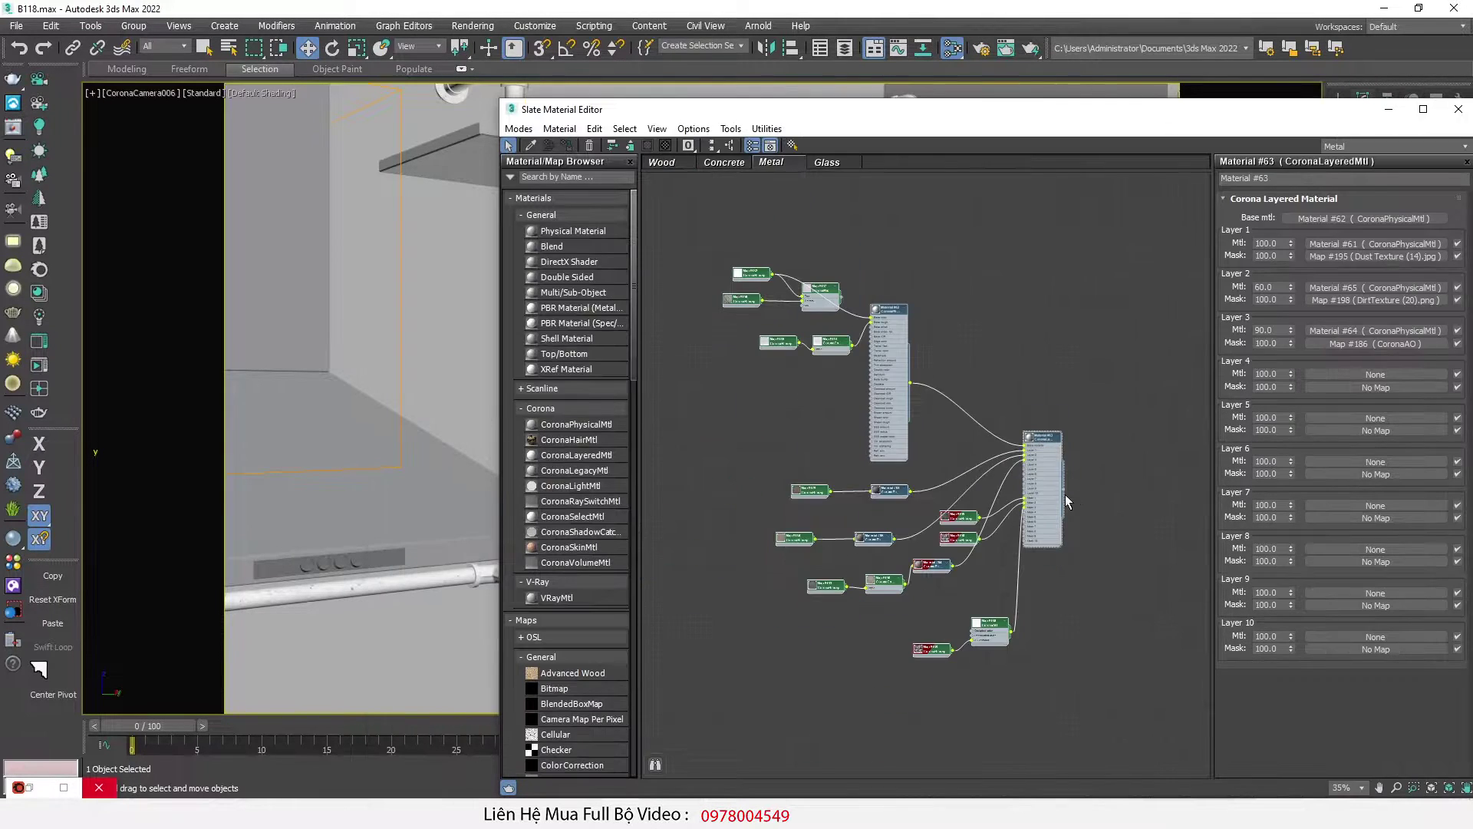
scroll(993, 329, "up", 3)
middle_click_drag(999, 456, 951, 429)
scroll(1083, 586, "up", 2)
scroll(1075, 554, "down", 2)
scroll(857, 407, "up", 4)
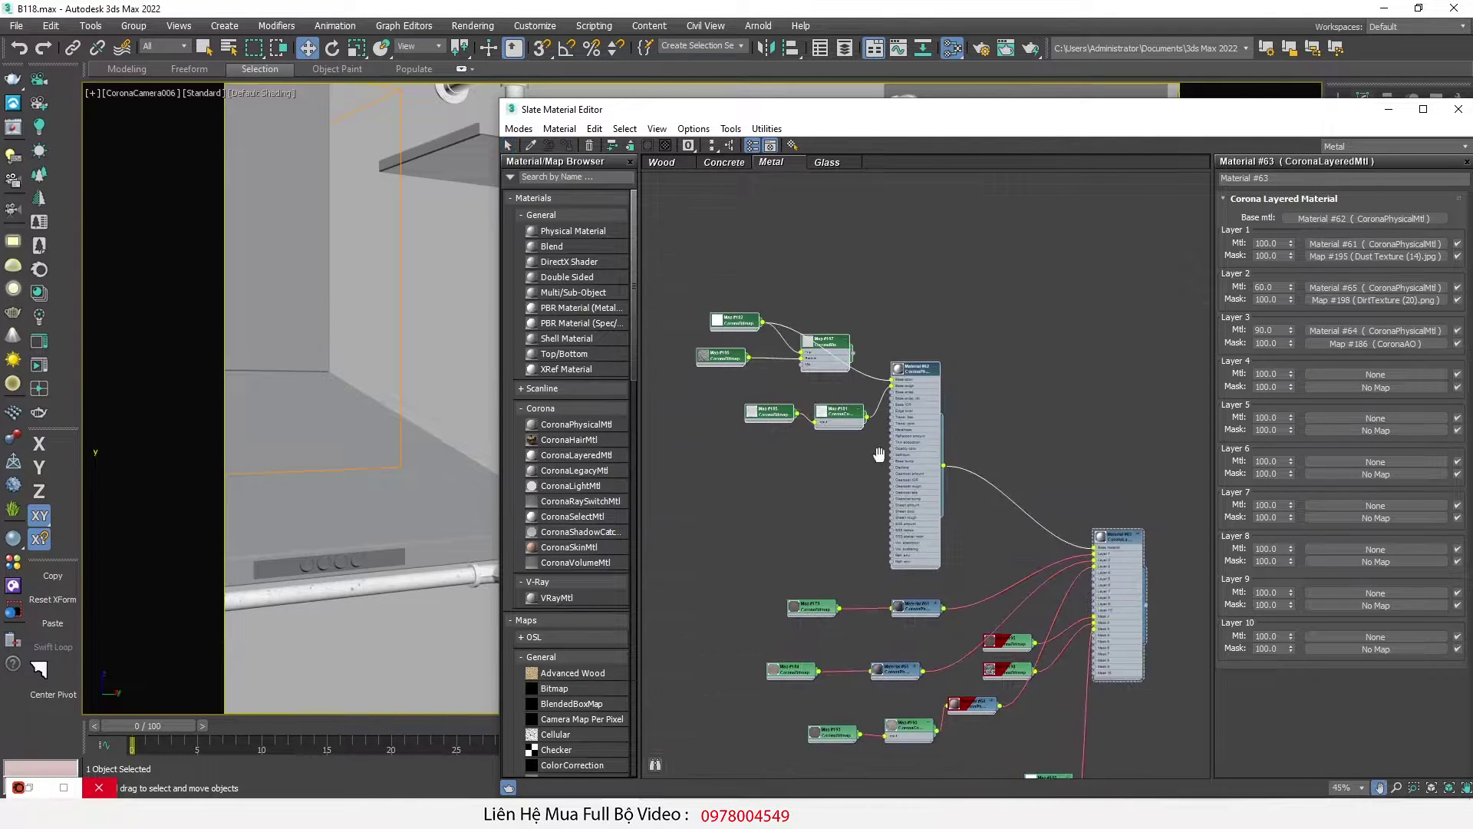
left_click(711, 464)
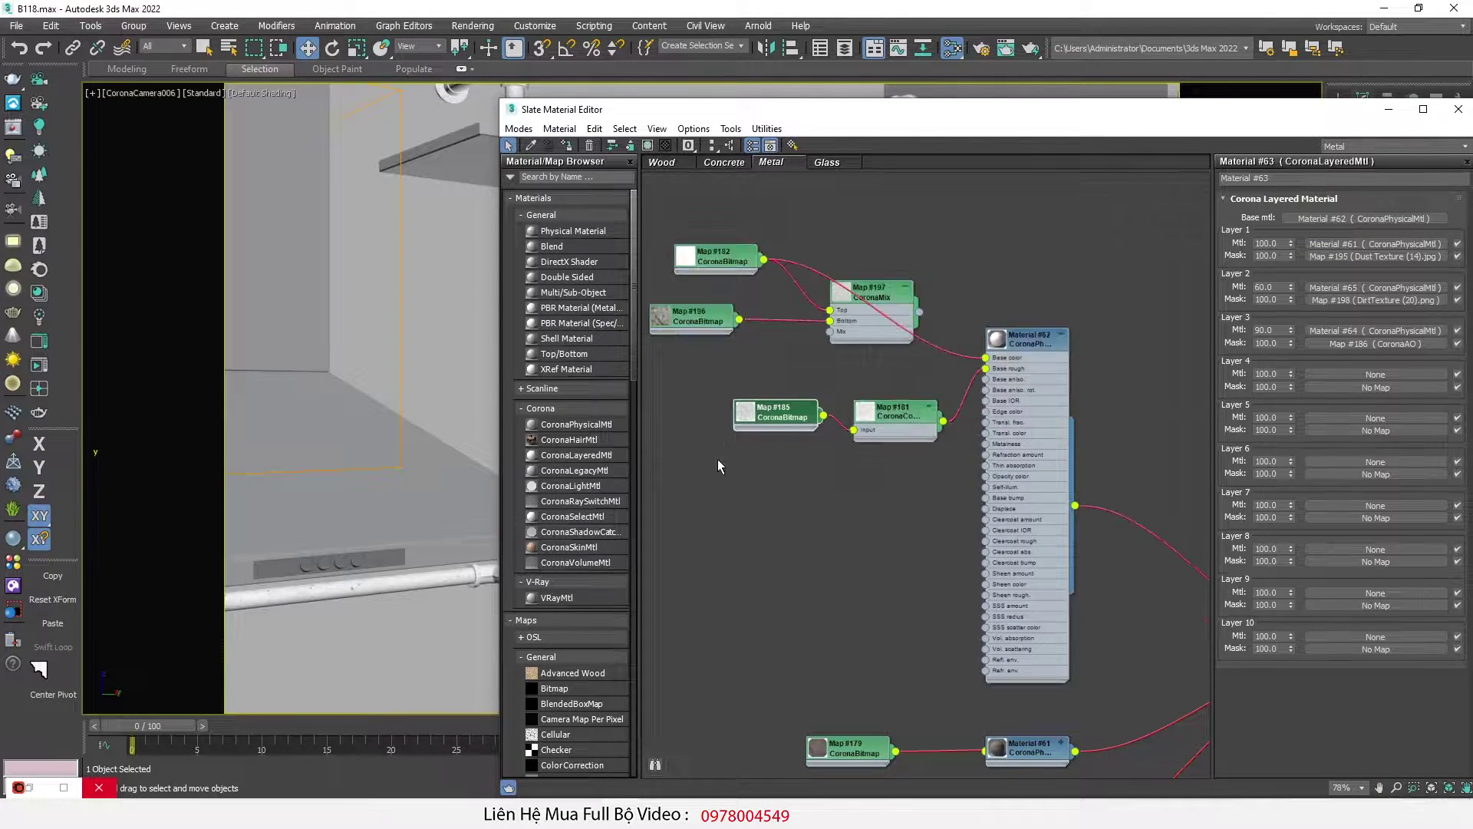
left_click_drag(773, 419, 859, 506, "shift")
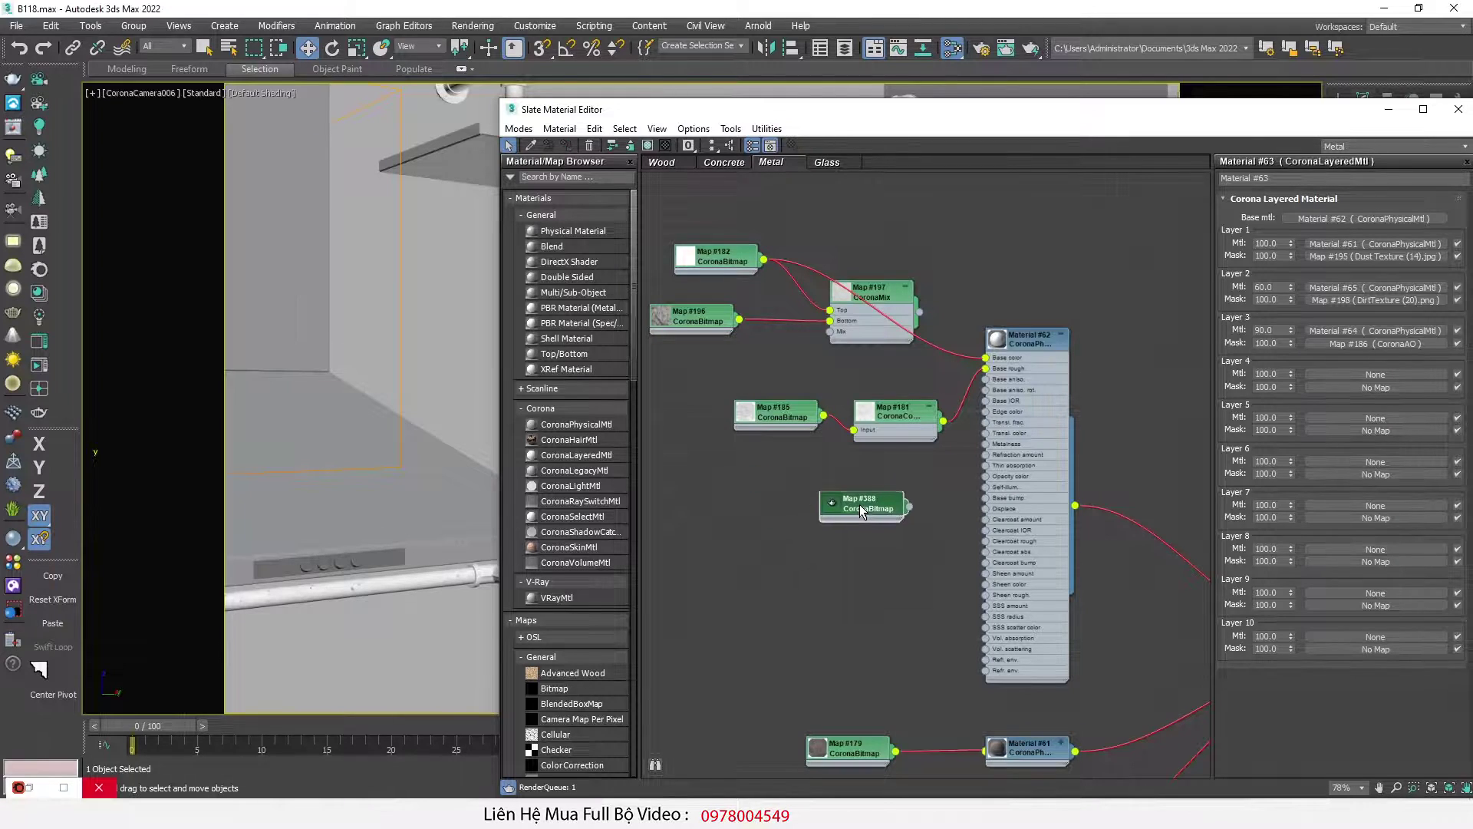
double_click(859, 505)
Step: Load VetLom.jpg from the B118 folder into the duplicated CoronaBitmap
scroll(839, 579, "up", 1)
left_click(130, 814)
left_click(183, 759)
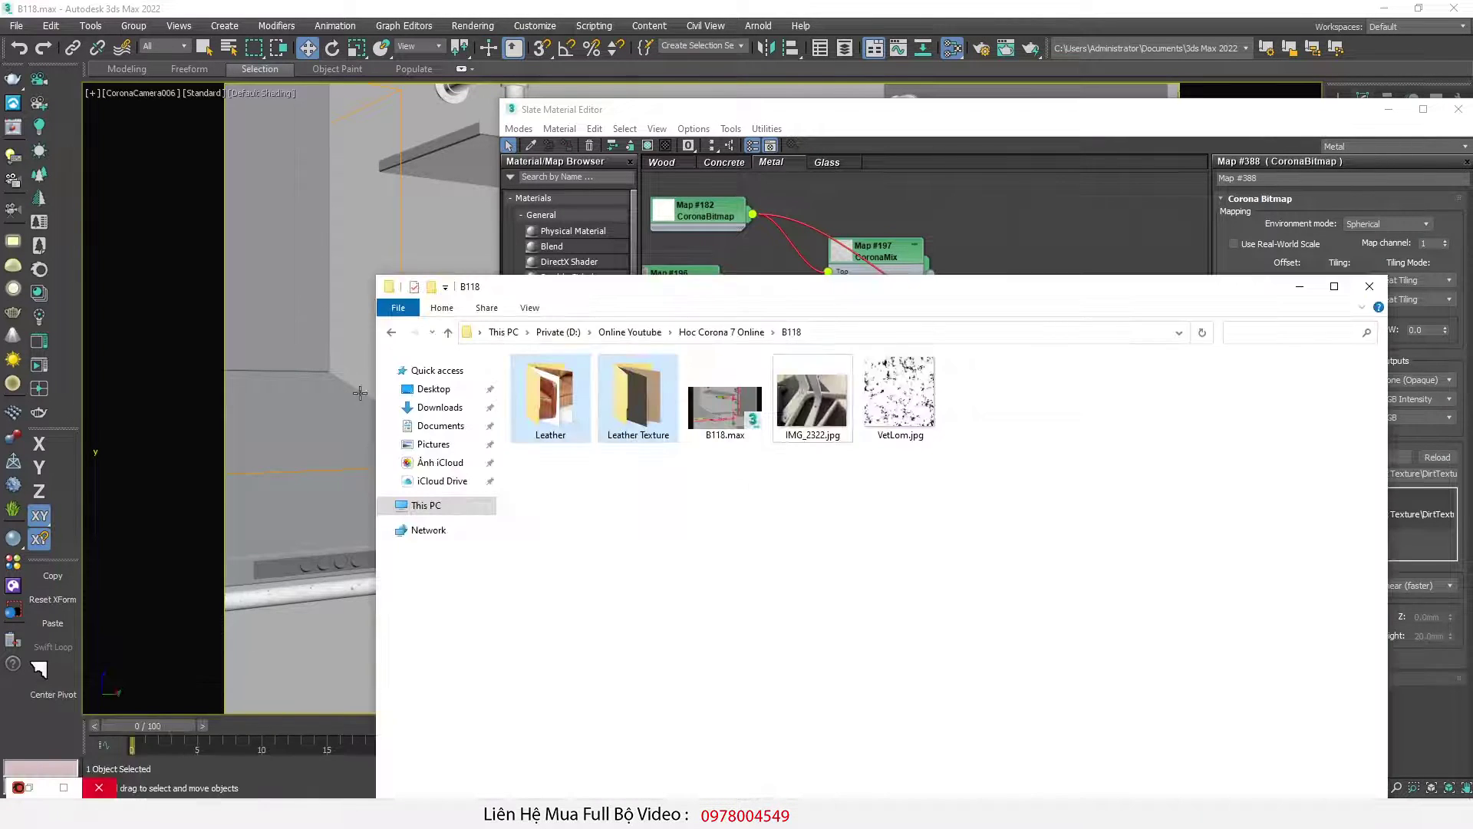
left_click_drag(752, 350, 226, 299)
left_click_drag(406, 418, 1296, 455)
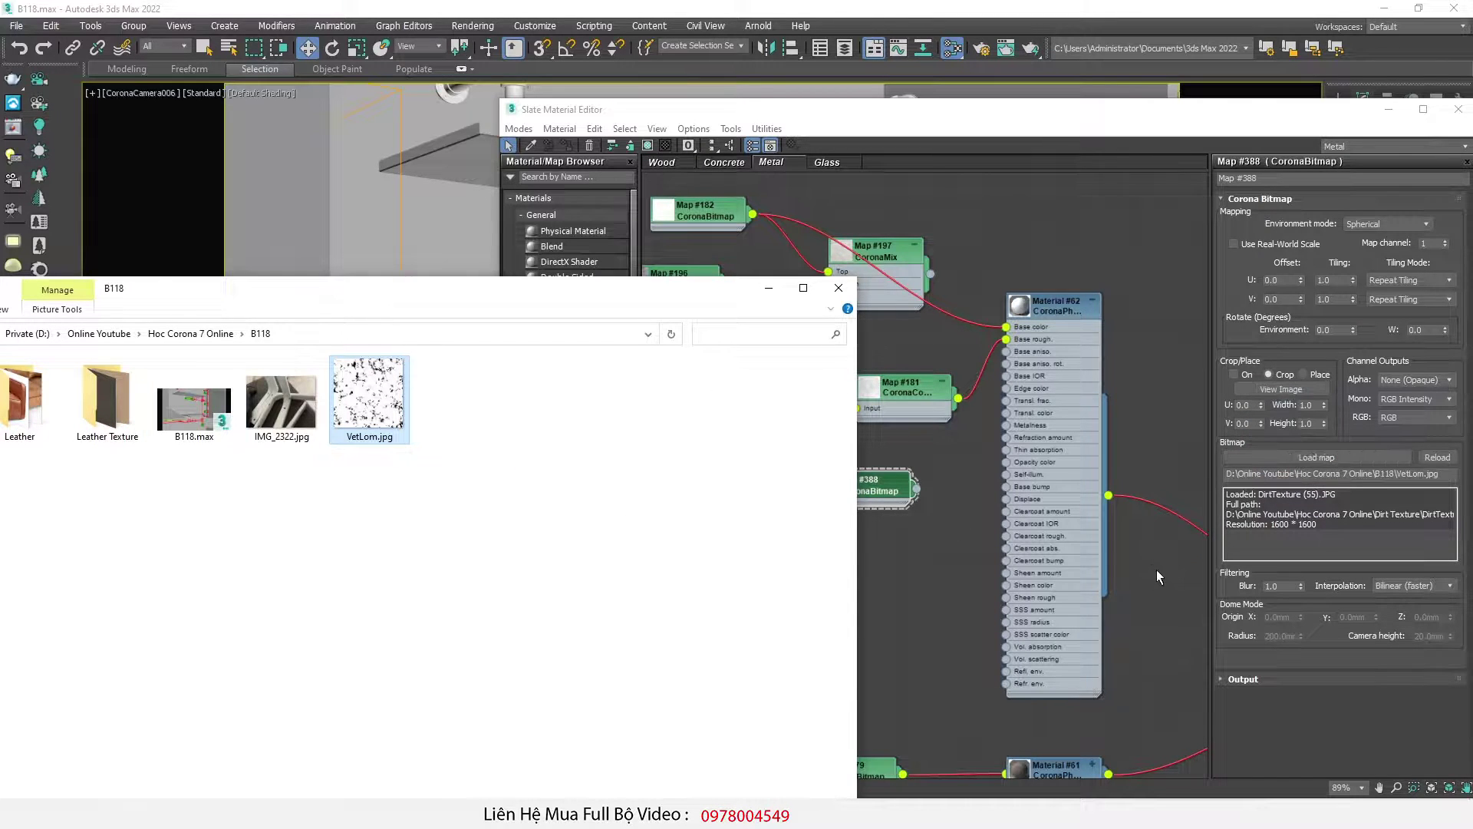
middle_click_drag(1157, 569, 1202, 581)
scroll(970, 487, "up", 2)
scroll(933, 502, "down", 3)
scroll(1029, 499, "up", 5)
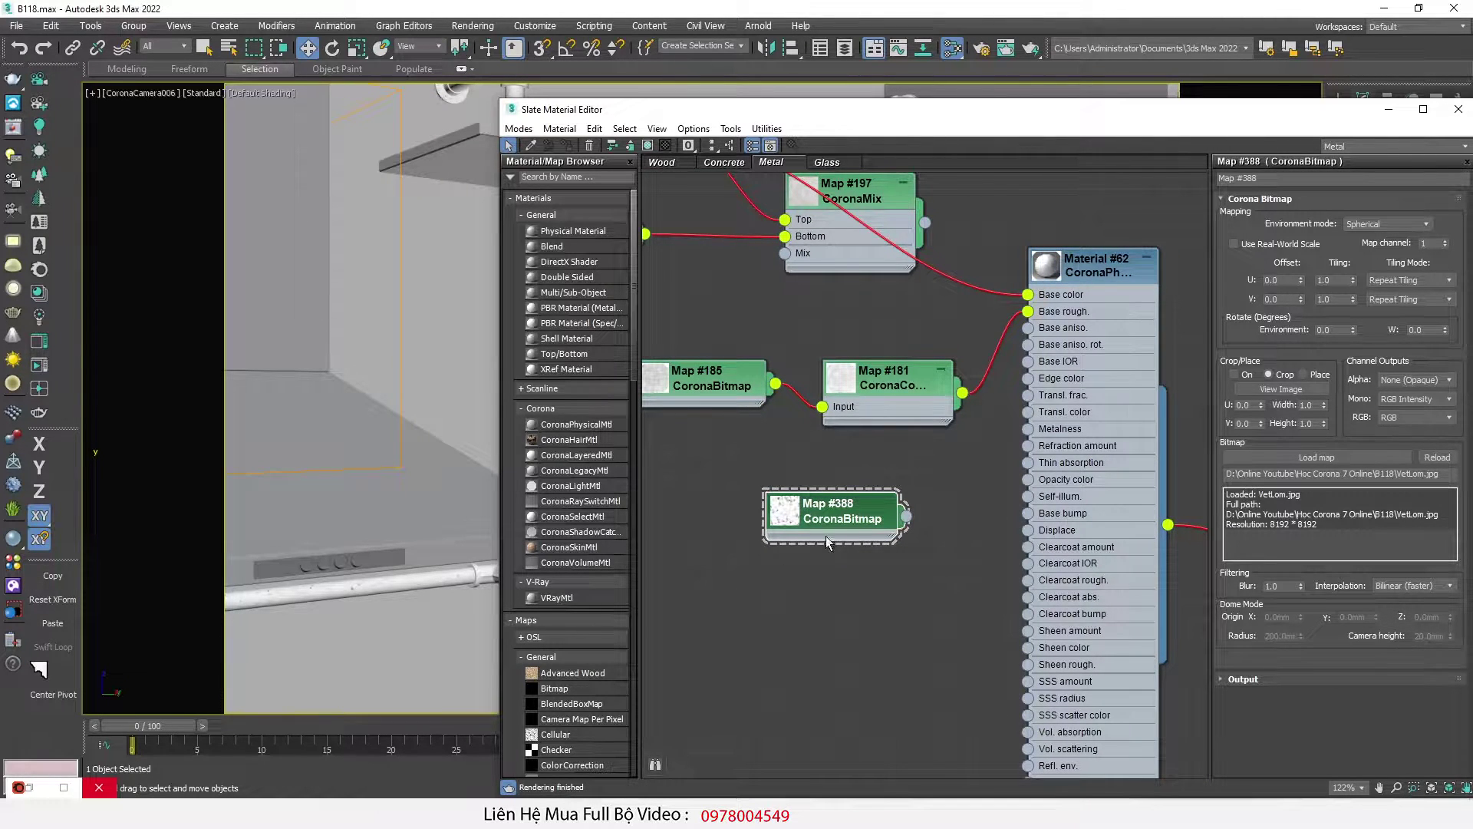
Step: Connect the VetLom bitmap to the Displace input of the base physical material, Material #62
scroll(863, 458, "down", 3)
scroll(818, 459, "down", 4)
middle_click_drag(955, 610, 934, 517)
scroll(884, 543, "up", 3)
left_click_drag(930, 473, 892, 712)
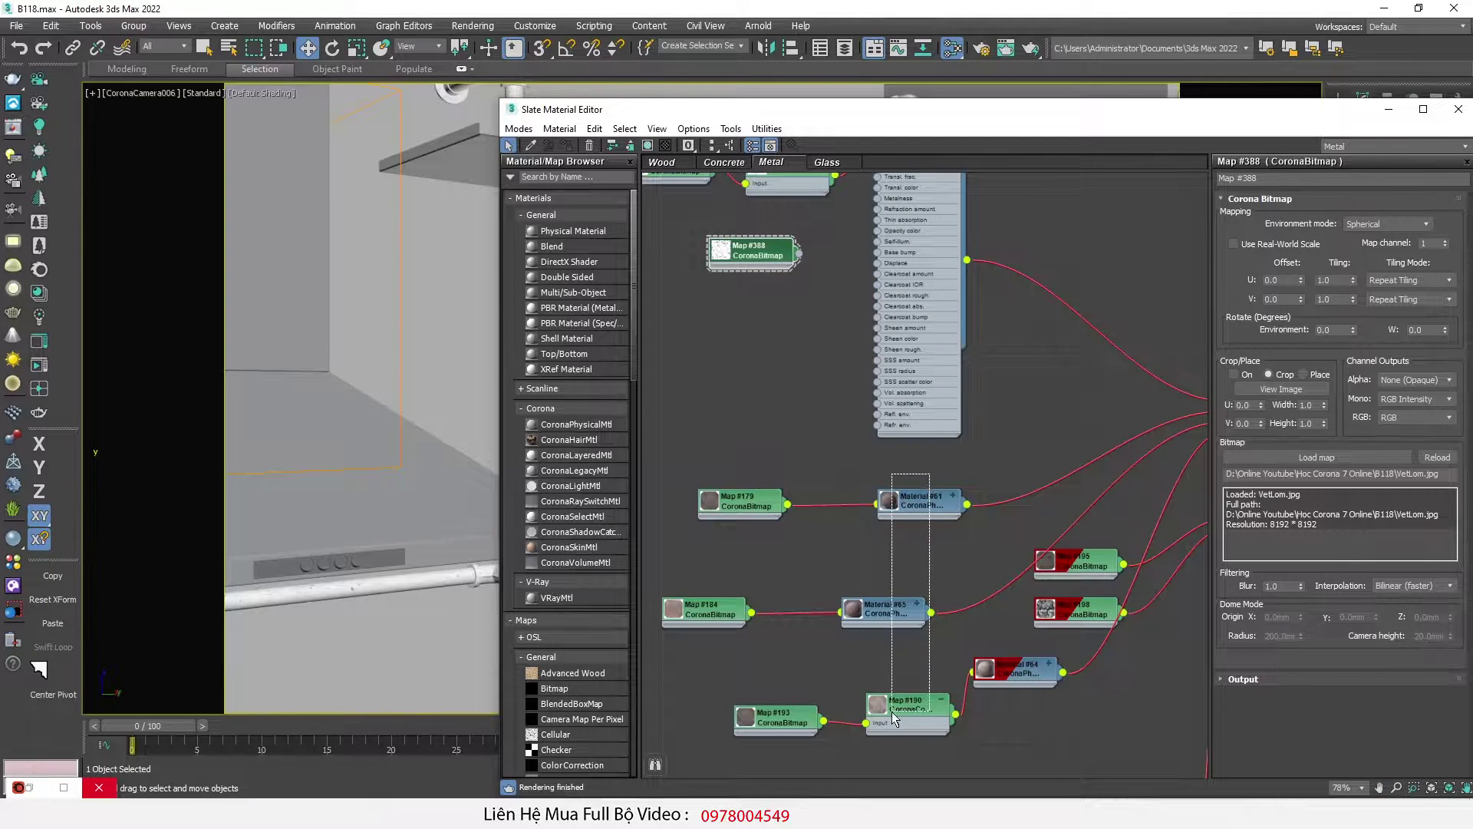
scroll(891, 711, "down", 3)
scroll(921, 403, "up", 6)
left_click_drag(848, 435, 991, 451)
scroll(914, 392, "down", 5)
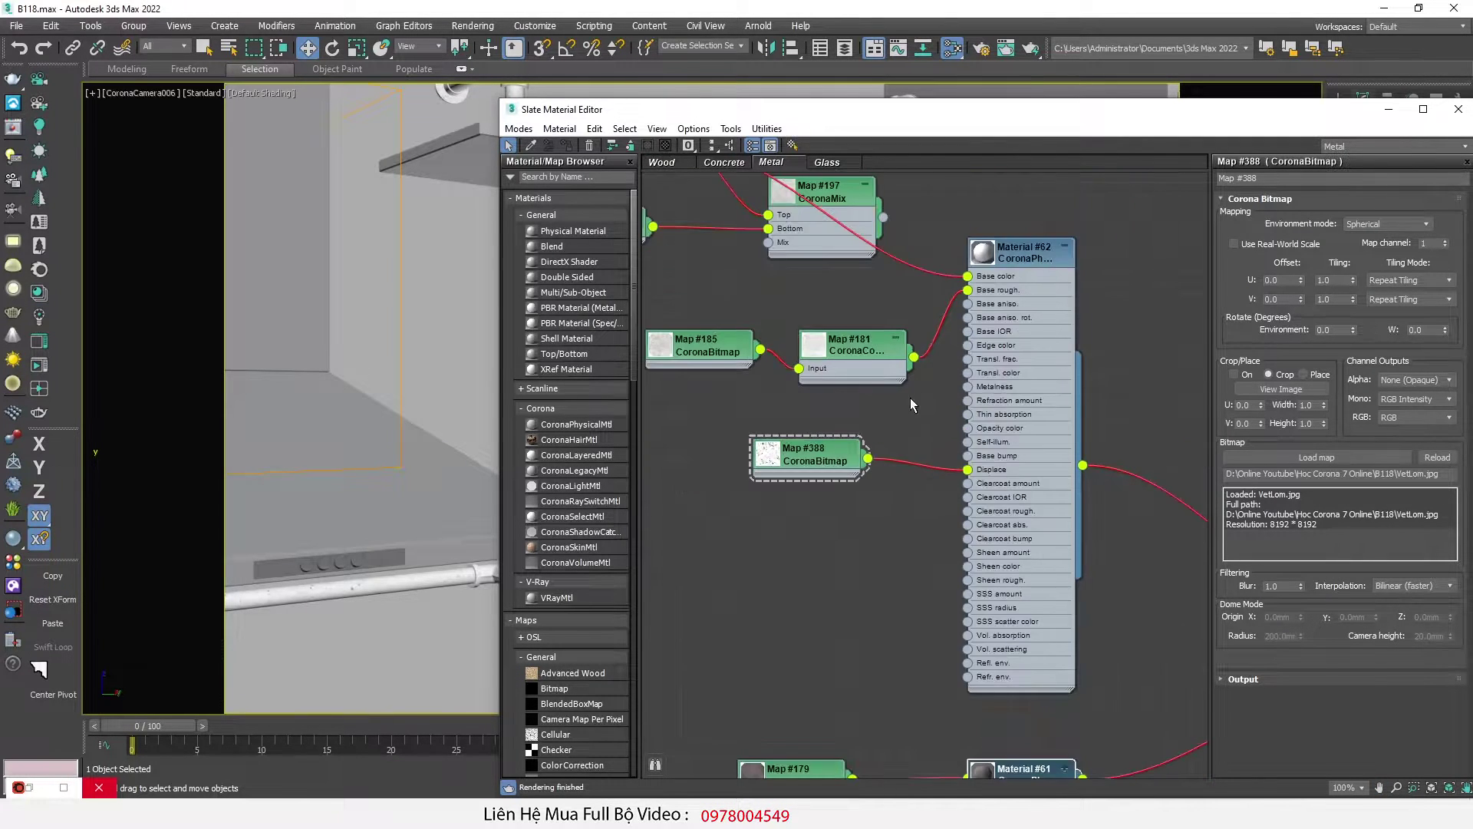
scroll(938, 486, "up", 5)
scroll(938, 507, "down", 5)
scroll(979, 343, "up", 4)
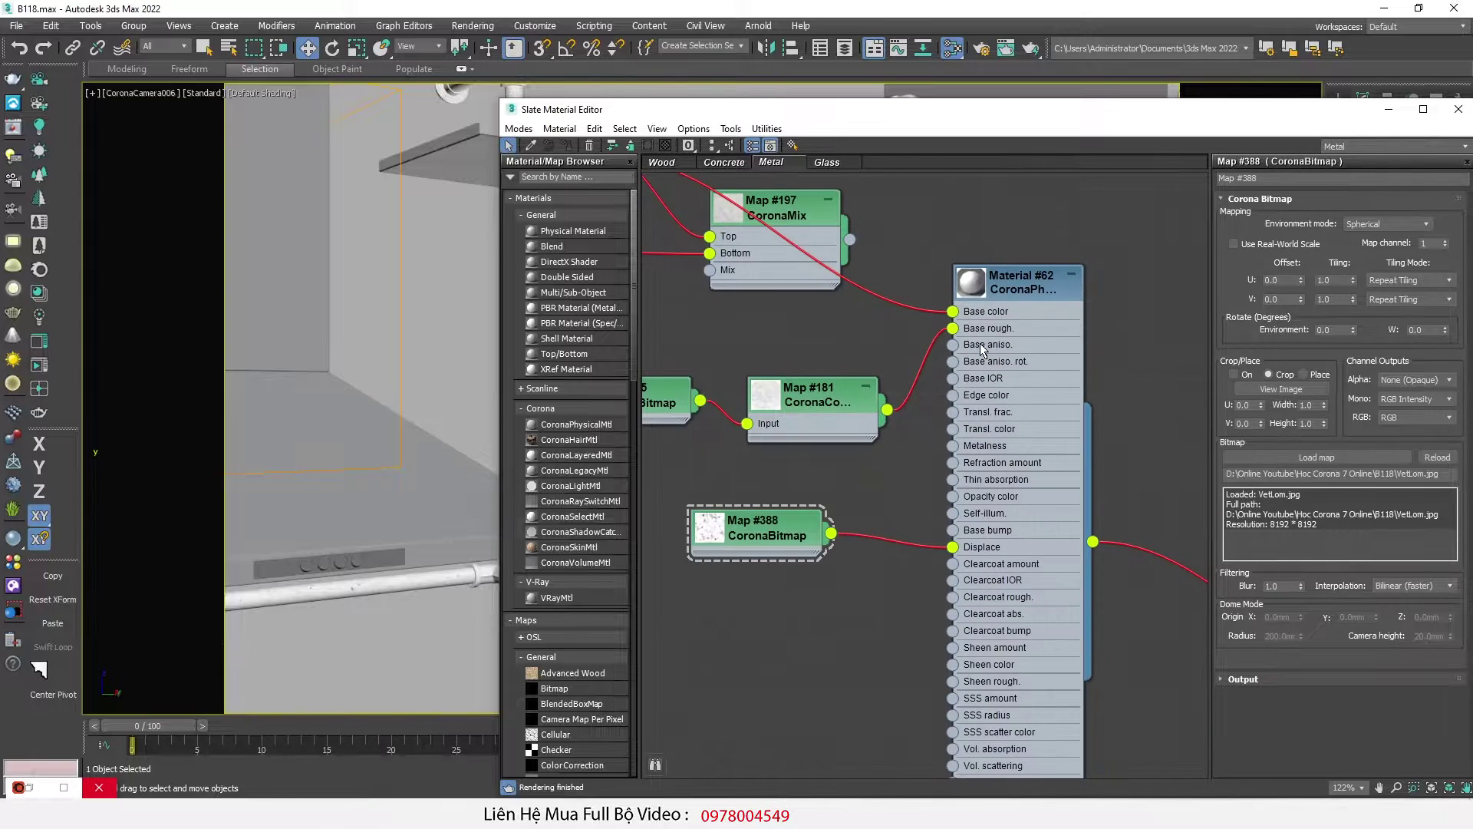
scroll(1019, 292, "down", 5)
middle_click_drag(1020, 512, 992, 472)
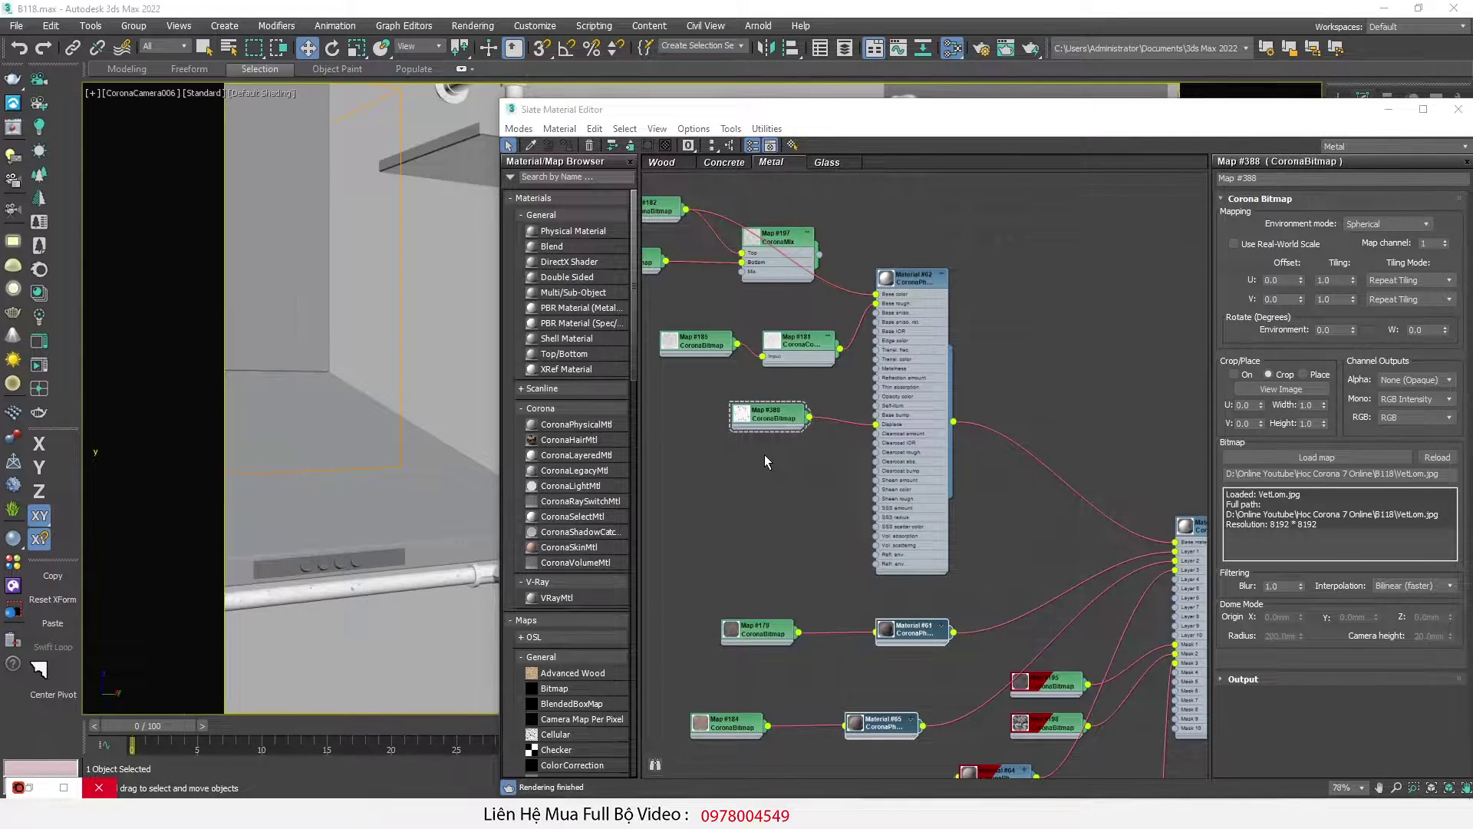
Step: Duplicate the VetLom CoronaBitmap feeding the displacement and place the copy beside the layered material's mask inputs
scroll(765, 454, "up", 3)
left_click_drag(767, 395, 844, 602, "shift")
scroll(798, 413, "down", 6)
middle_click_drag(932, 598, 946, 510)
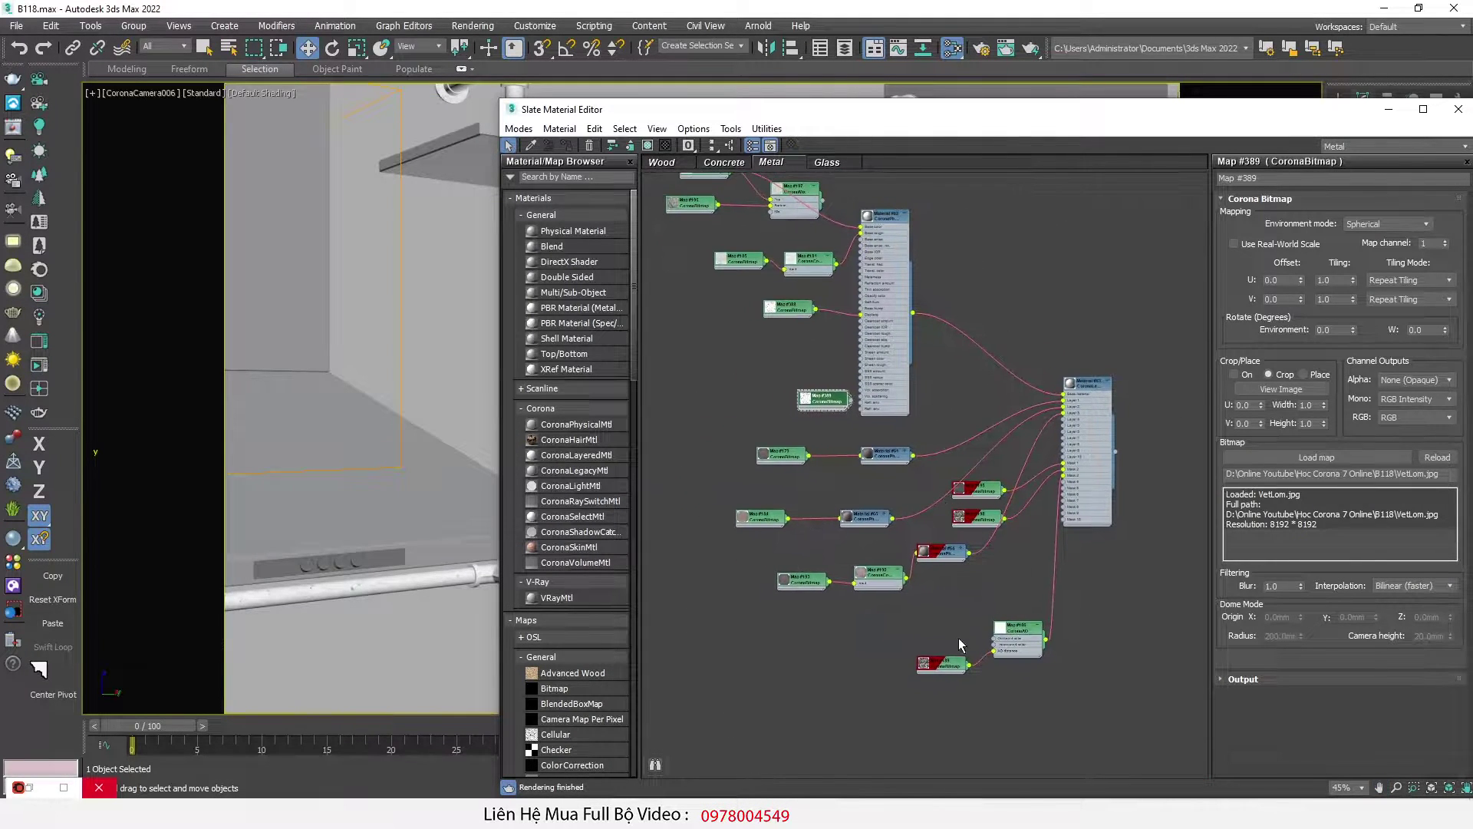
scroll(1078, 482, "up", 3)
left_click(978, 704)
left_click_drag(978, 705, 896, 641)
left_click_drag(713, 366, 1042, 623)
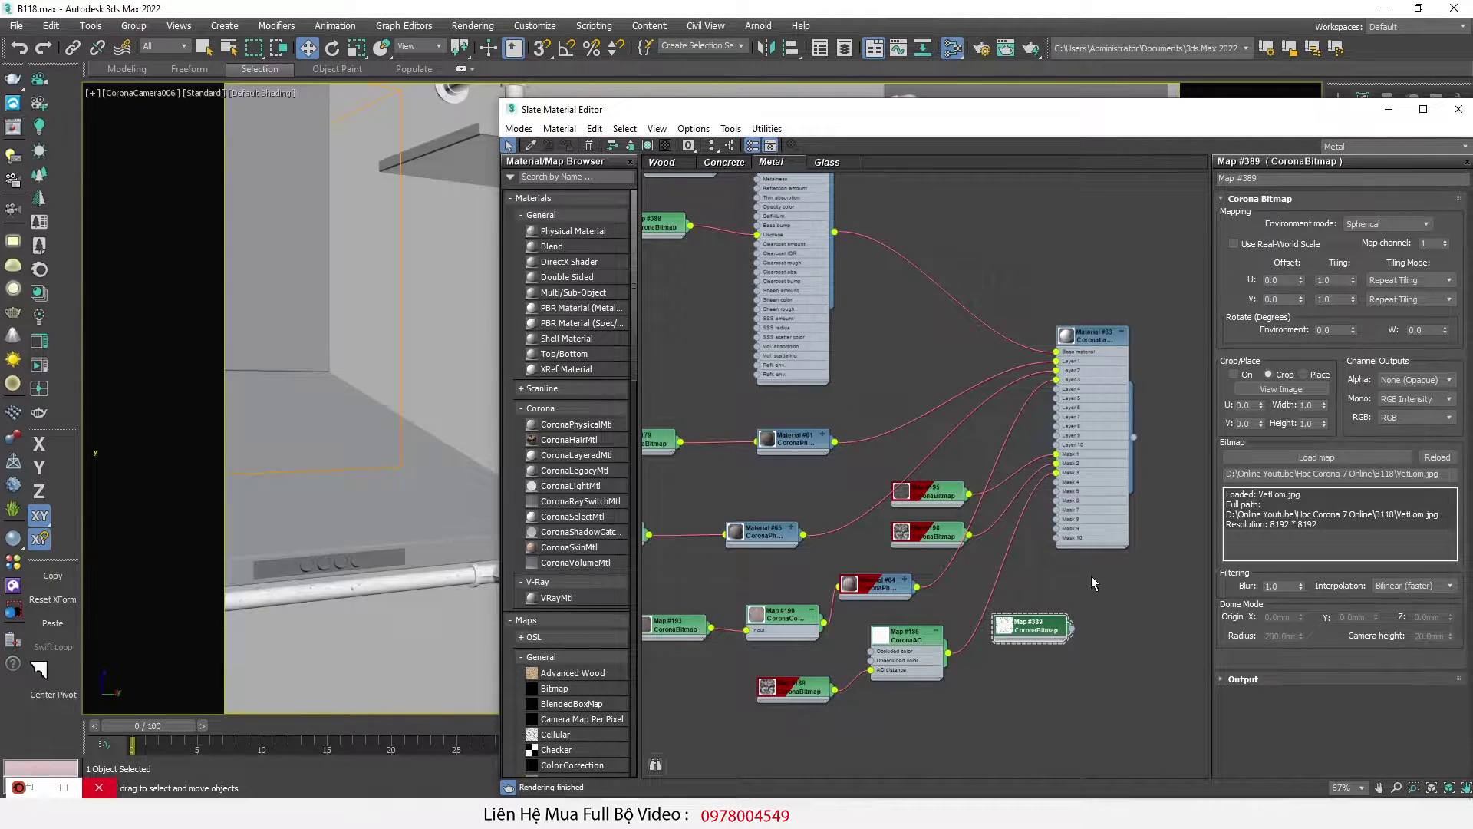
Step: Invert the output of the duplicated VetLom CoronaBitmap, Map #389
scroll(1091, 583, "up", 6)
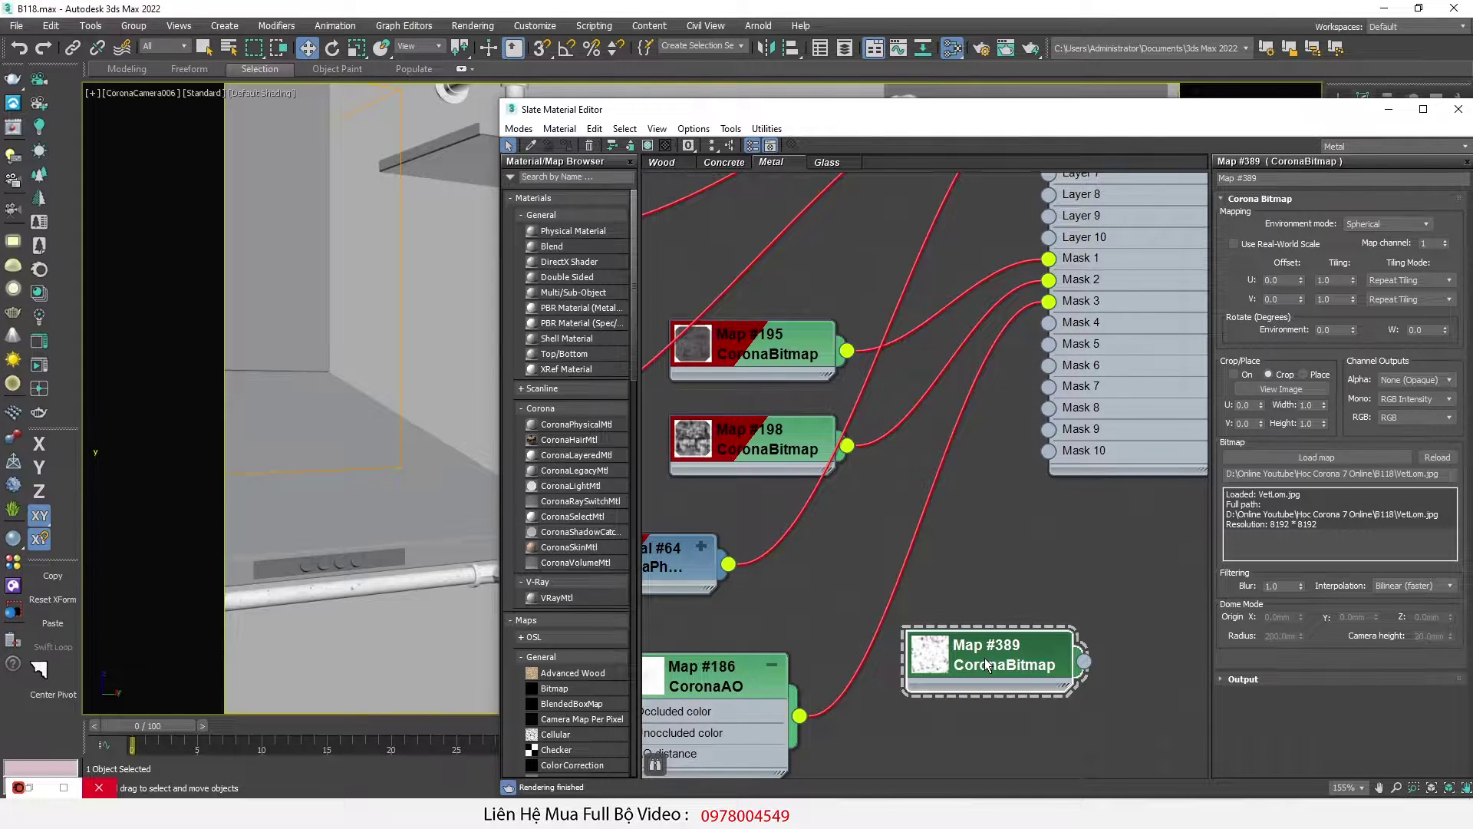
left_click(1238, 680)
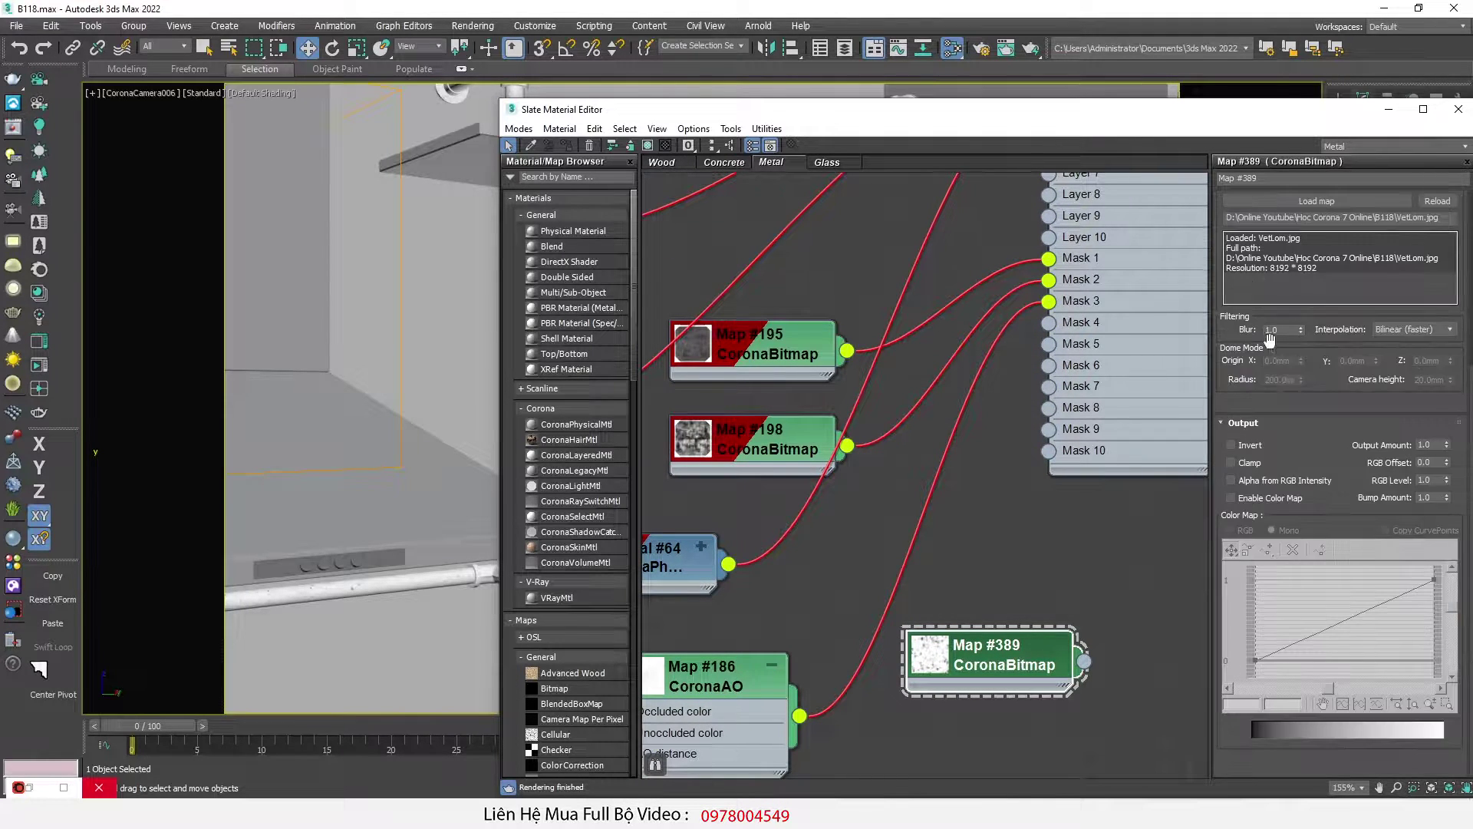
left_click(1253, 450)
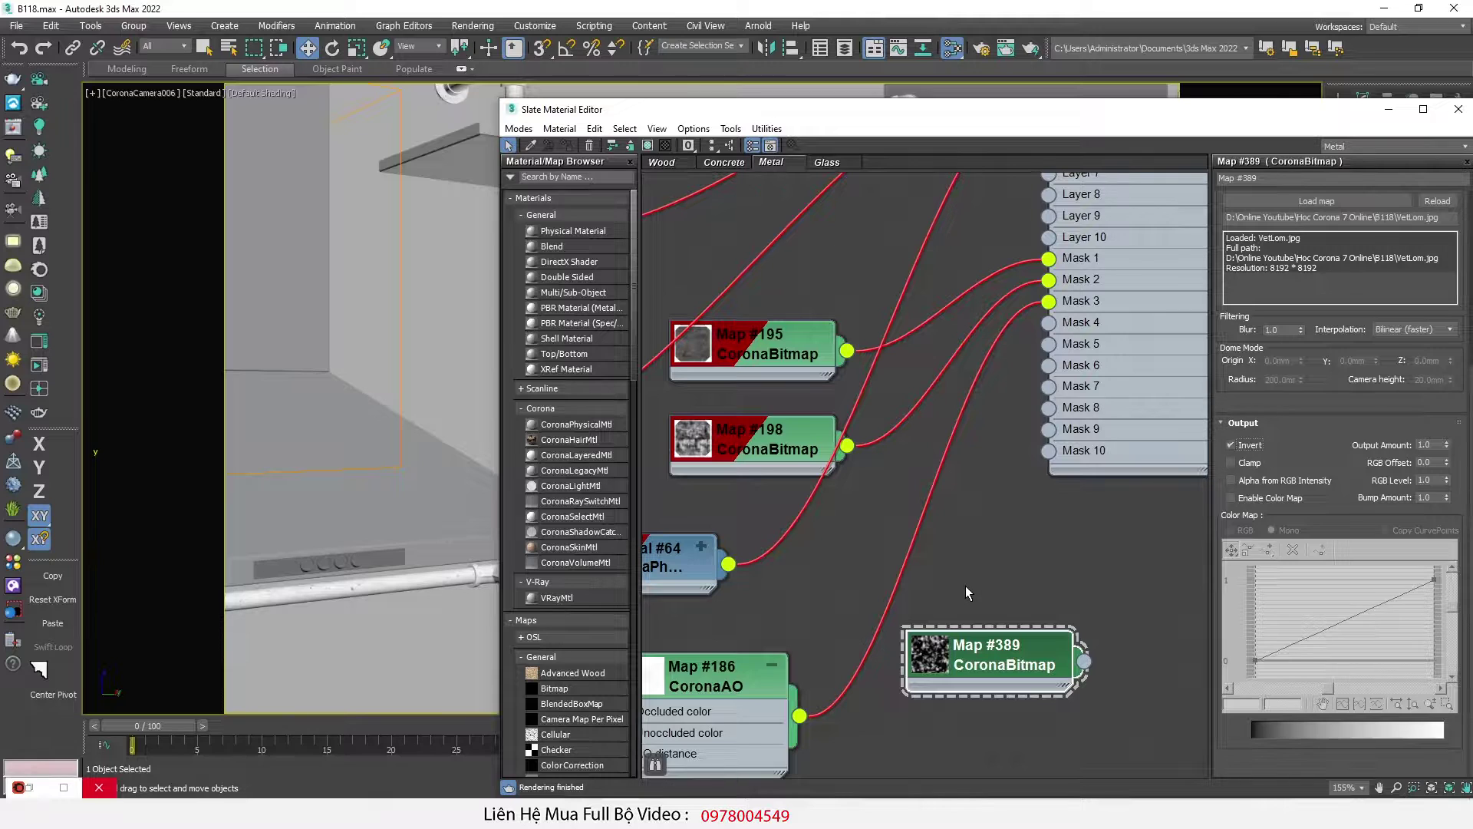
Step: Connect the inverted VetLom bitmap to the Mask 4 input of Material #63 and show the map in the viewport
left_click_drag(1083, 661, 1050, 325)
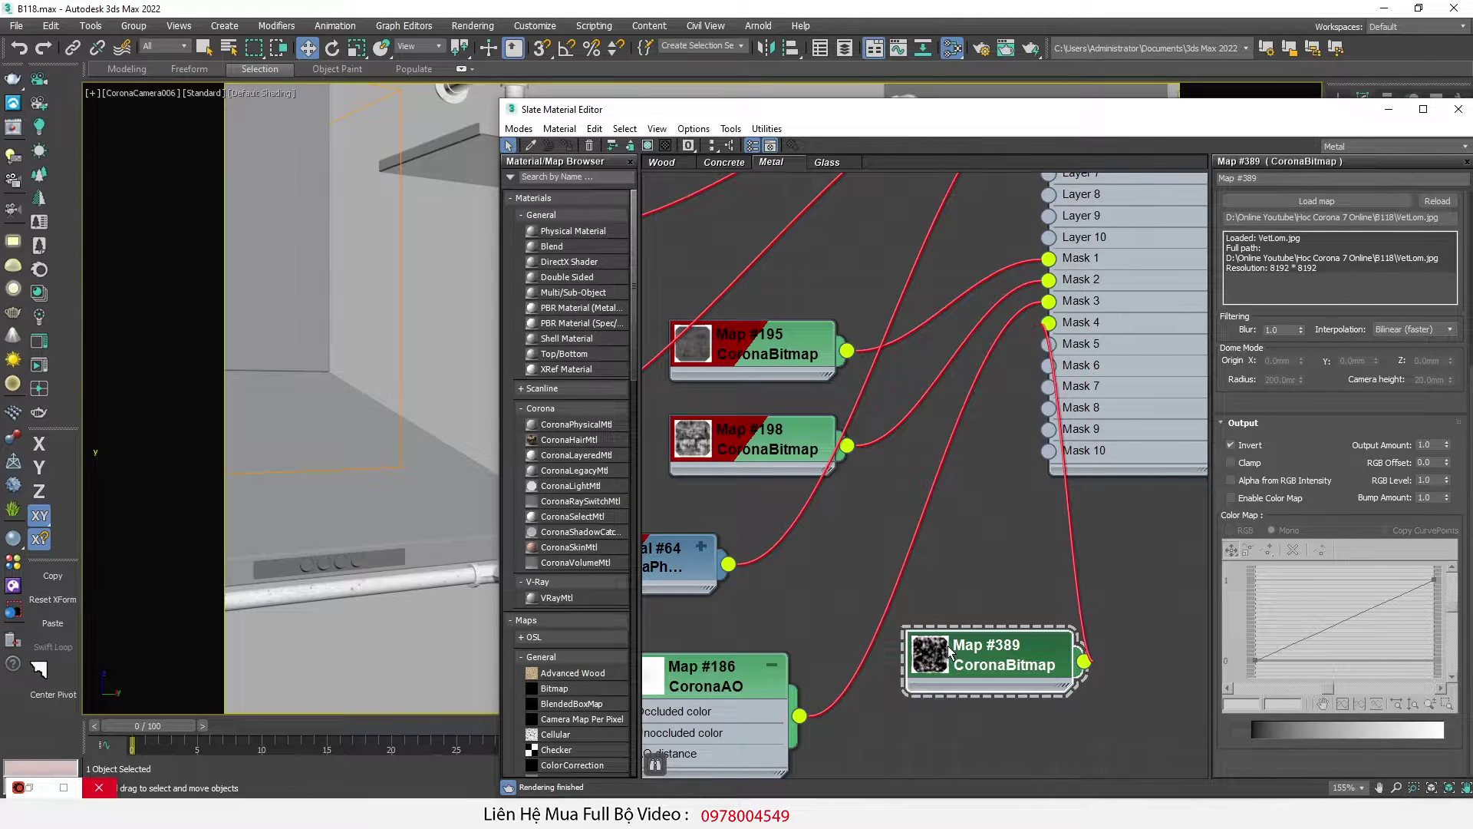
left_click(647, 145)
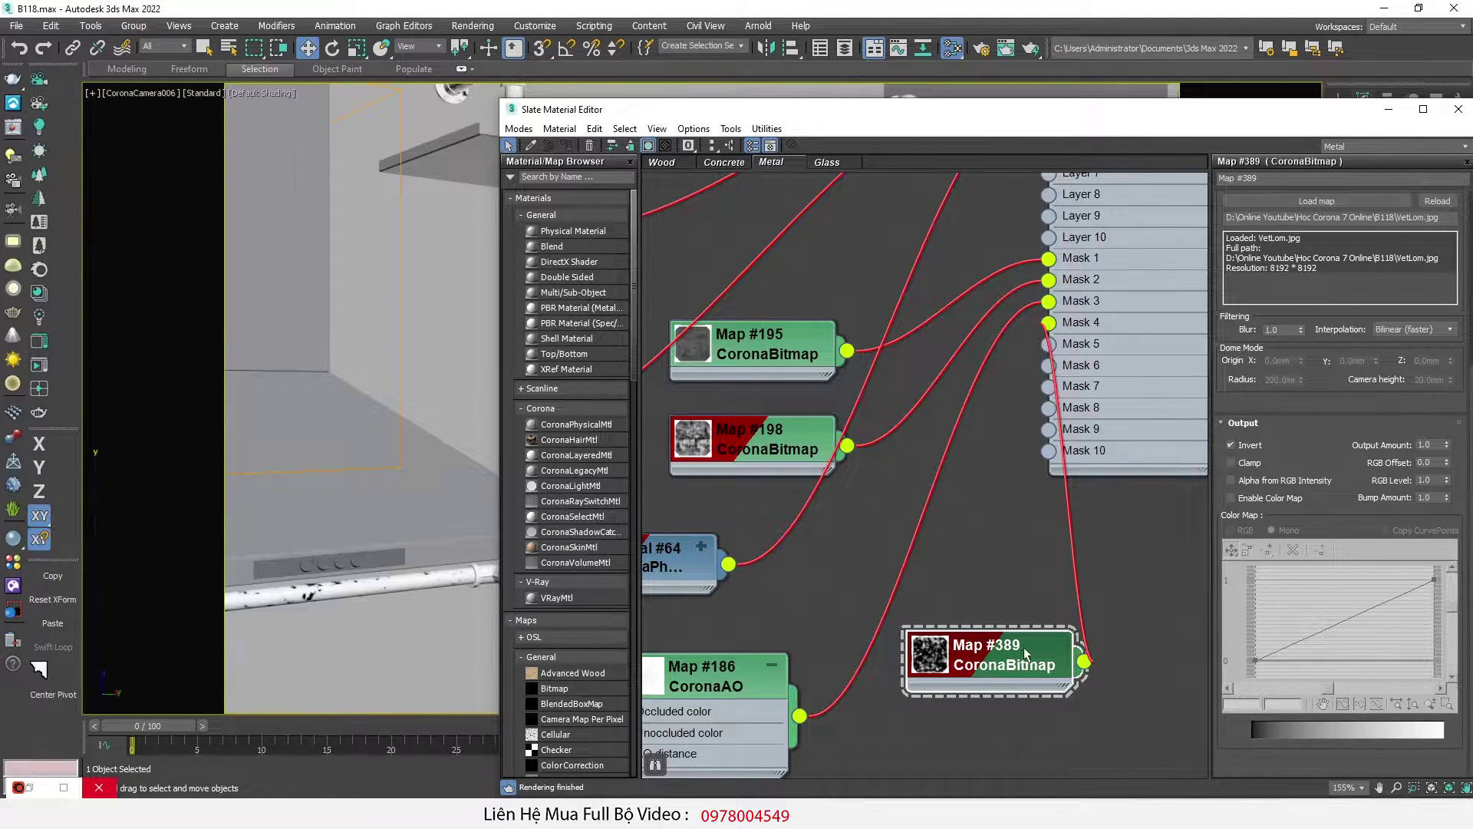
left_click_drag(1340, 430, 1294, 729)
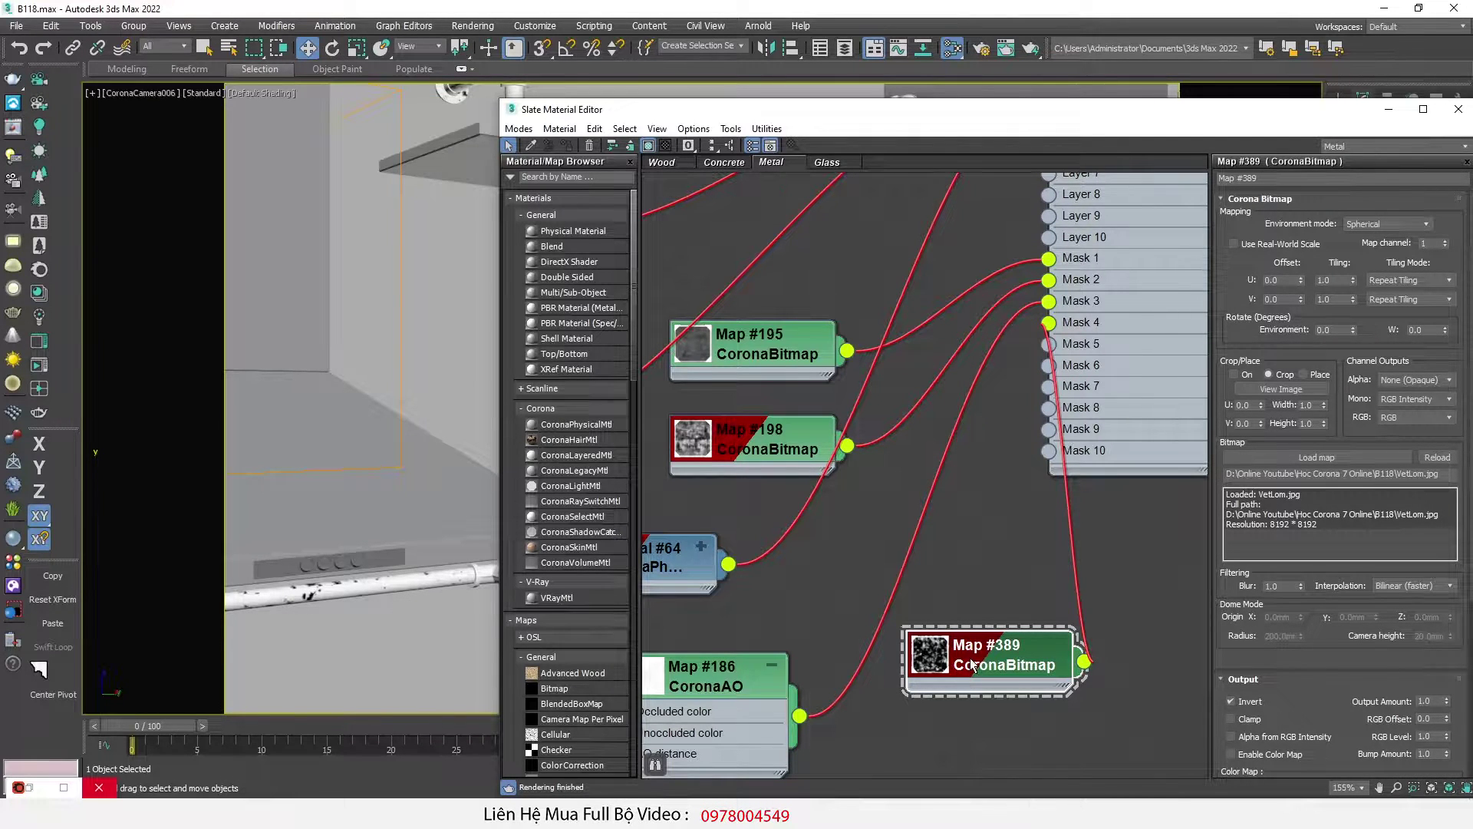
Step: Duplicate physical Material #61 with its bitmap, place the copy above layered Material #63 and open the copied bitmap's parameters
scroll(948, 579, "down", 7)
middle_click_drag(832, 429, 918, 528)
scroll(730, 339, "up", 3)
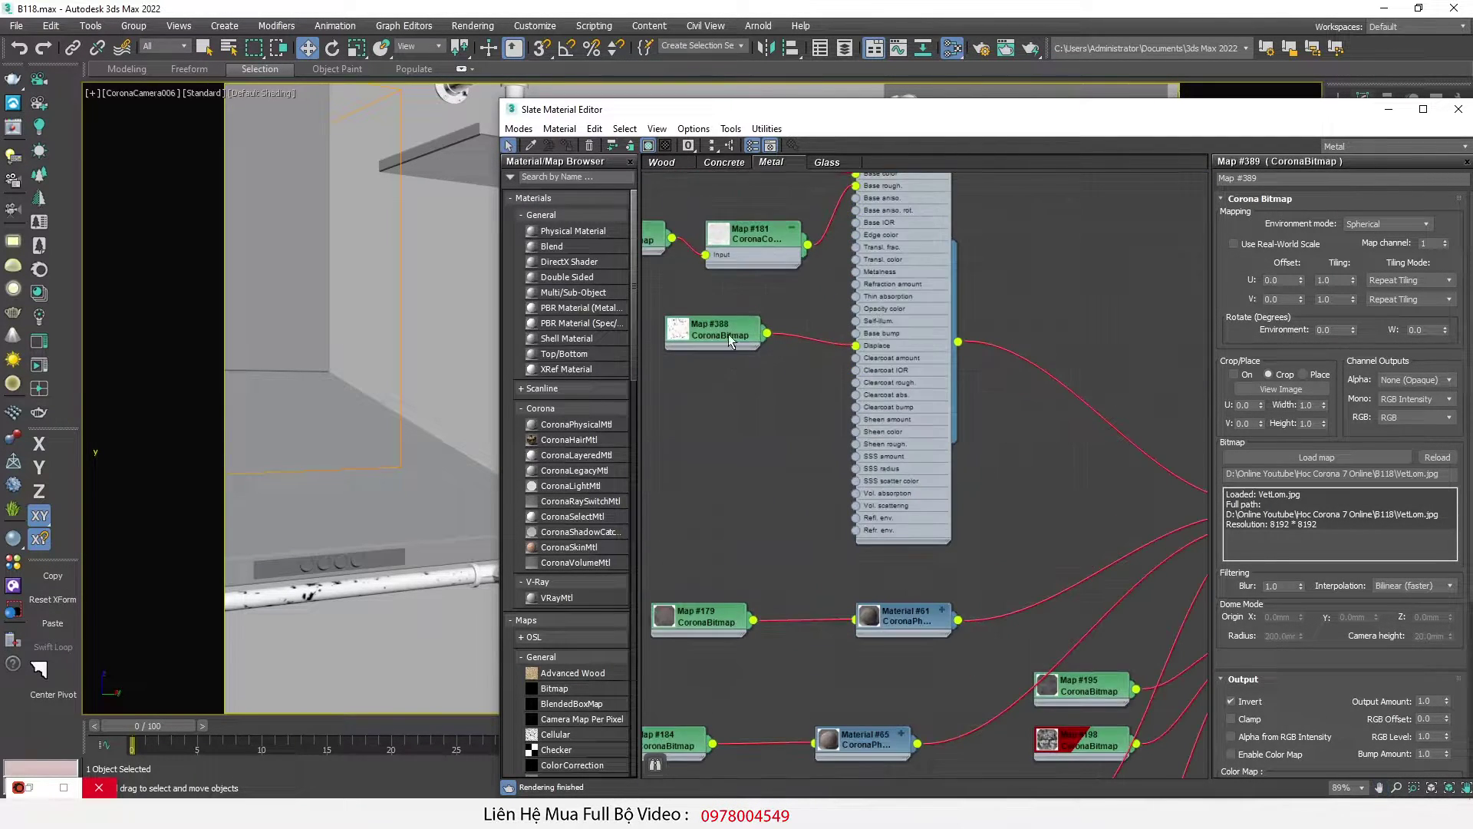
double_click(726, 330)
scroll(783, 343, "down", 2)
mouse_move(795, 119)
left_mouse_down()
mouse_move(590, 693)
mouse_move(830, 155)
mouse_move(784, 112)
left_mouse_up()
mouse_move(1010, 546)
middle_mouse_down()
mouse_move(983, 481)
mouse_move(1019, 524)
middle_mouse_up()
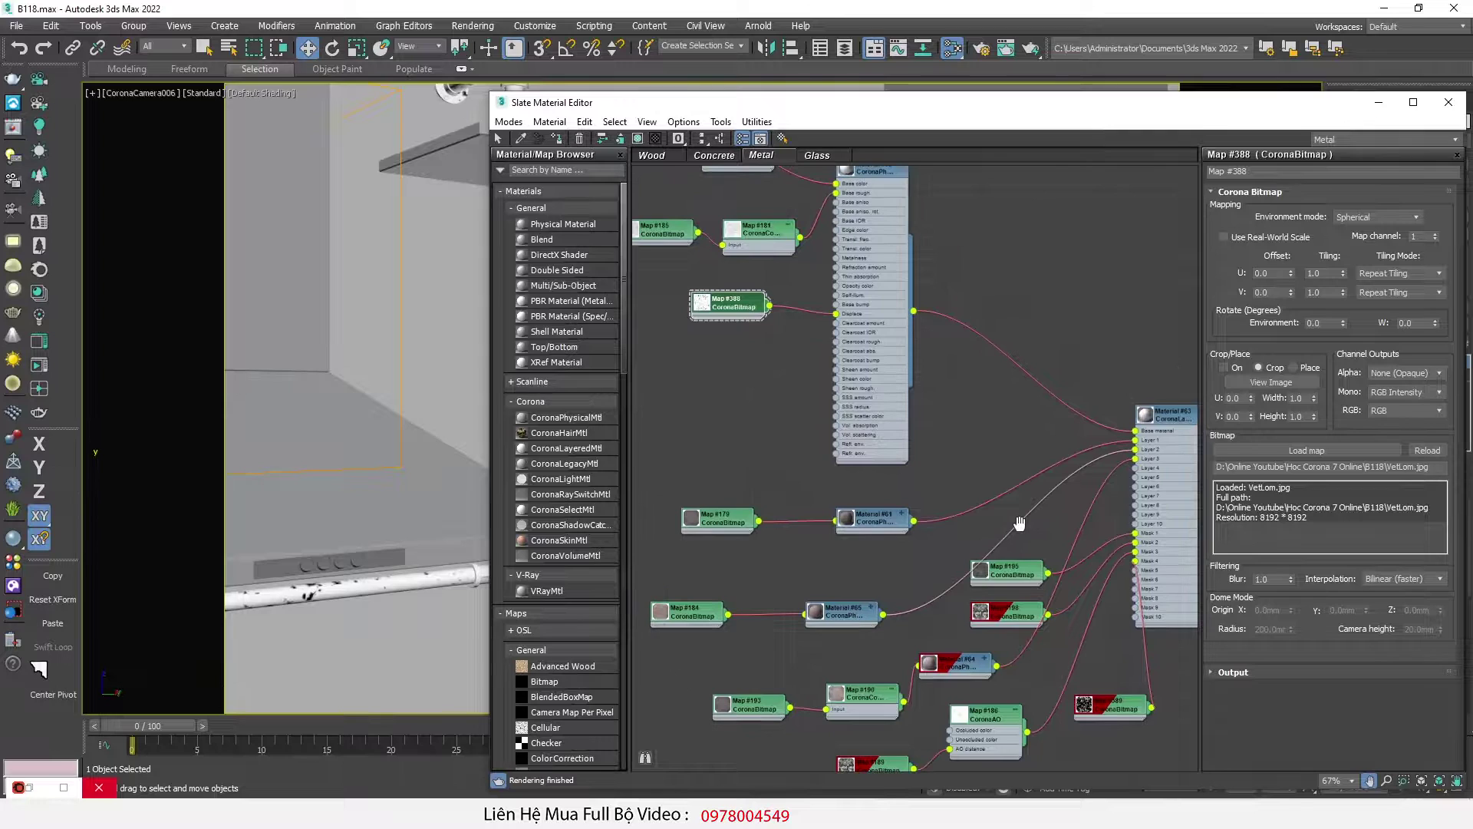
scroll(768, 541, "down", 3)
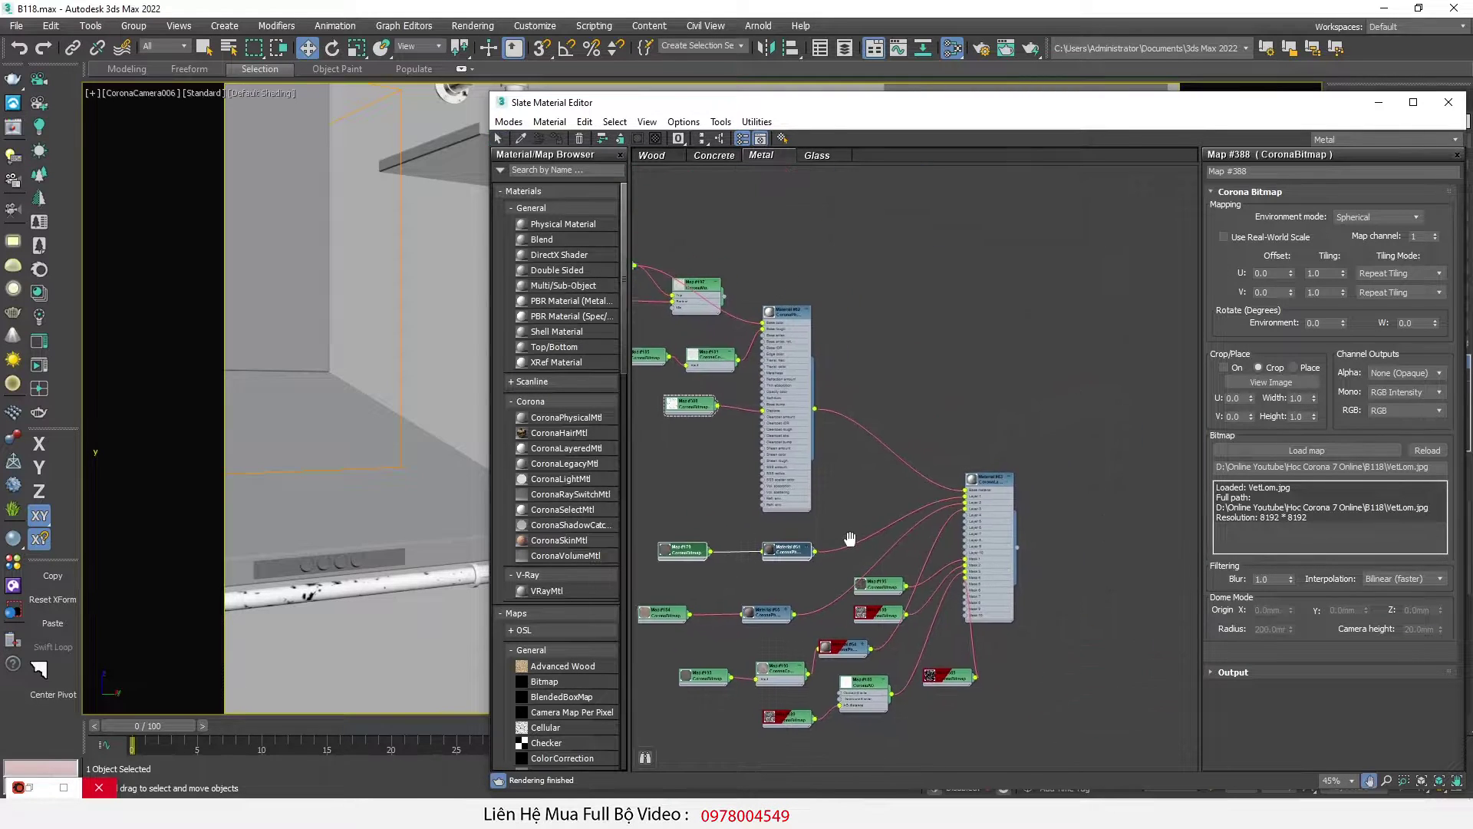
mouse_move(771, 556)
left_mouse_down("shift")
mouse_move(1133, 419)
mouse_move(1101, 422)
left_mouse_up("shift")
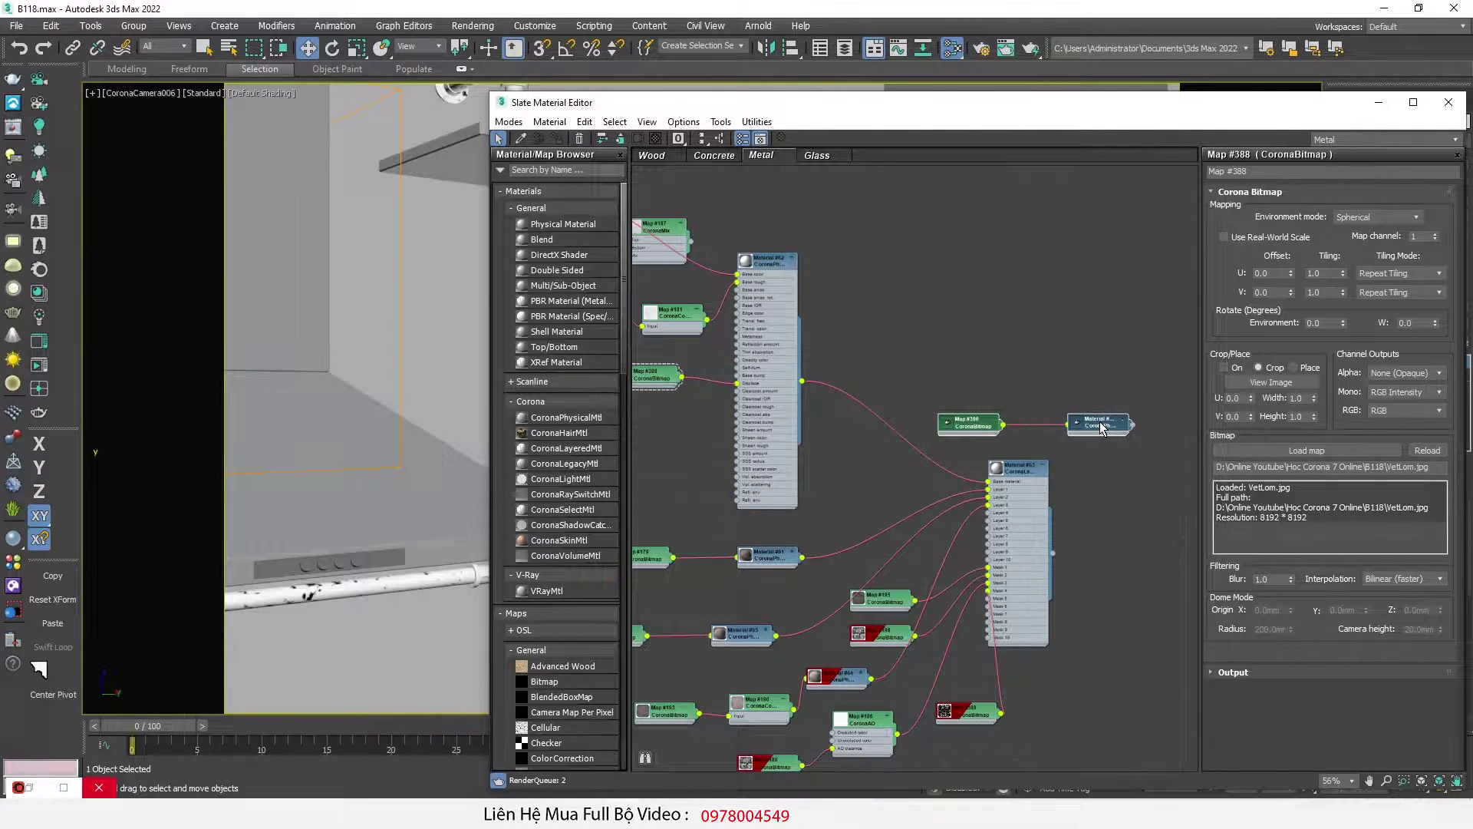
double_click(1104, 423)
scroll(1123, 428, "up", 2)
scroll(1091, 453, "up", 2)
double_click(836, 419)
Step: Examine the rusty and lighter areas of the chipped paint in the reference photo IMG_2322.jpg
left_click(694, 813)
left_click(677, 752)
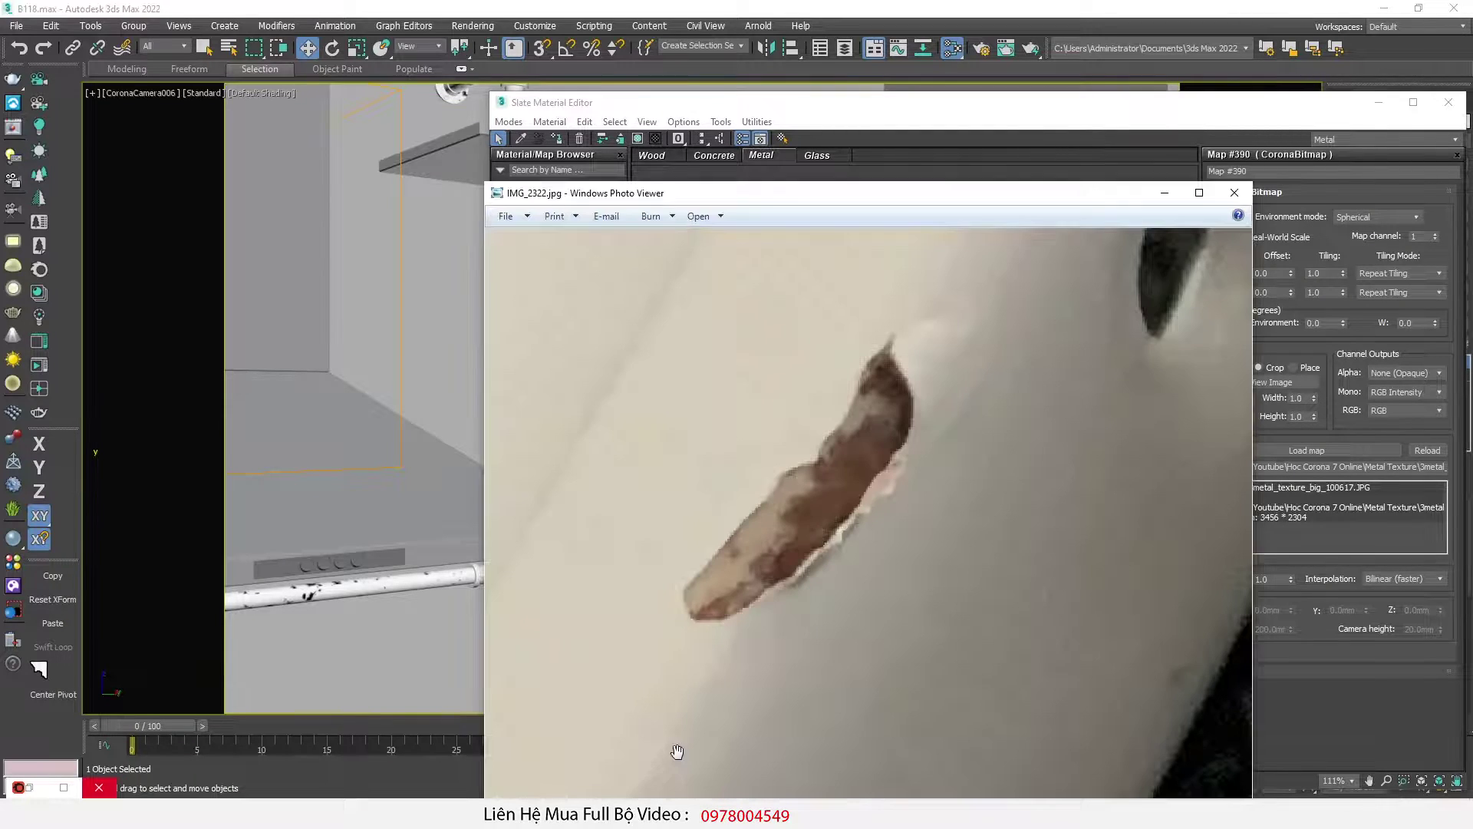
scroll(846, 475, "up", 1)
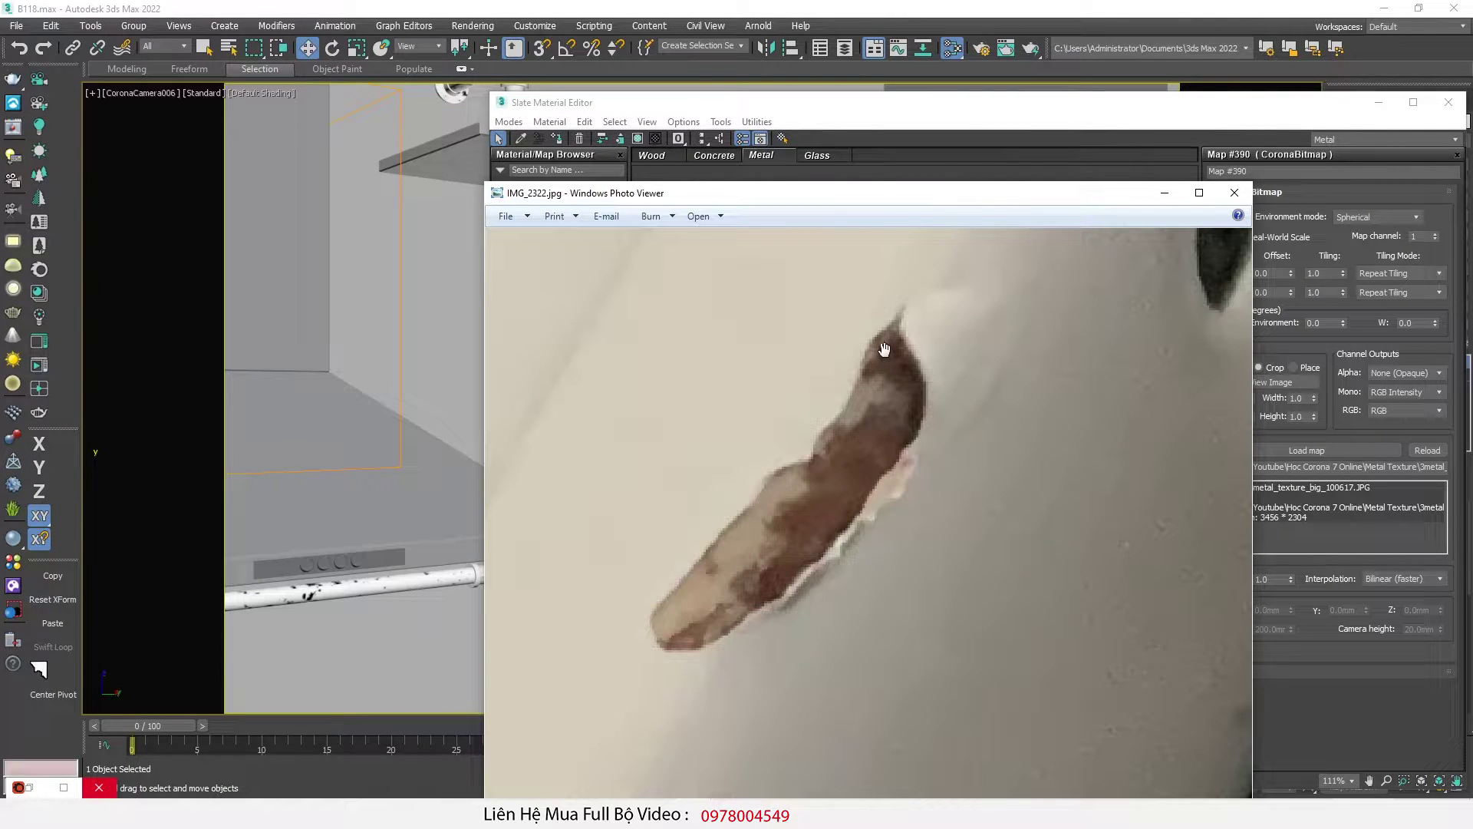
scroll(742, 590, "up", 1)
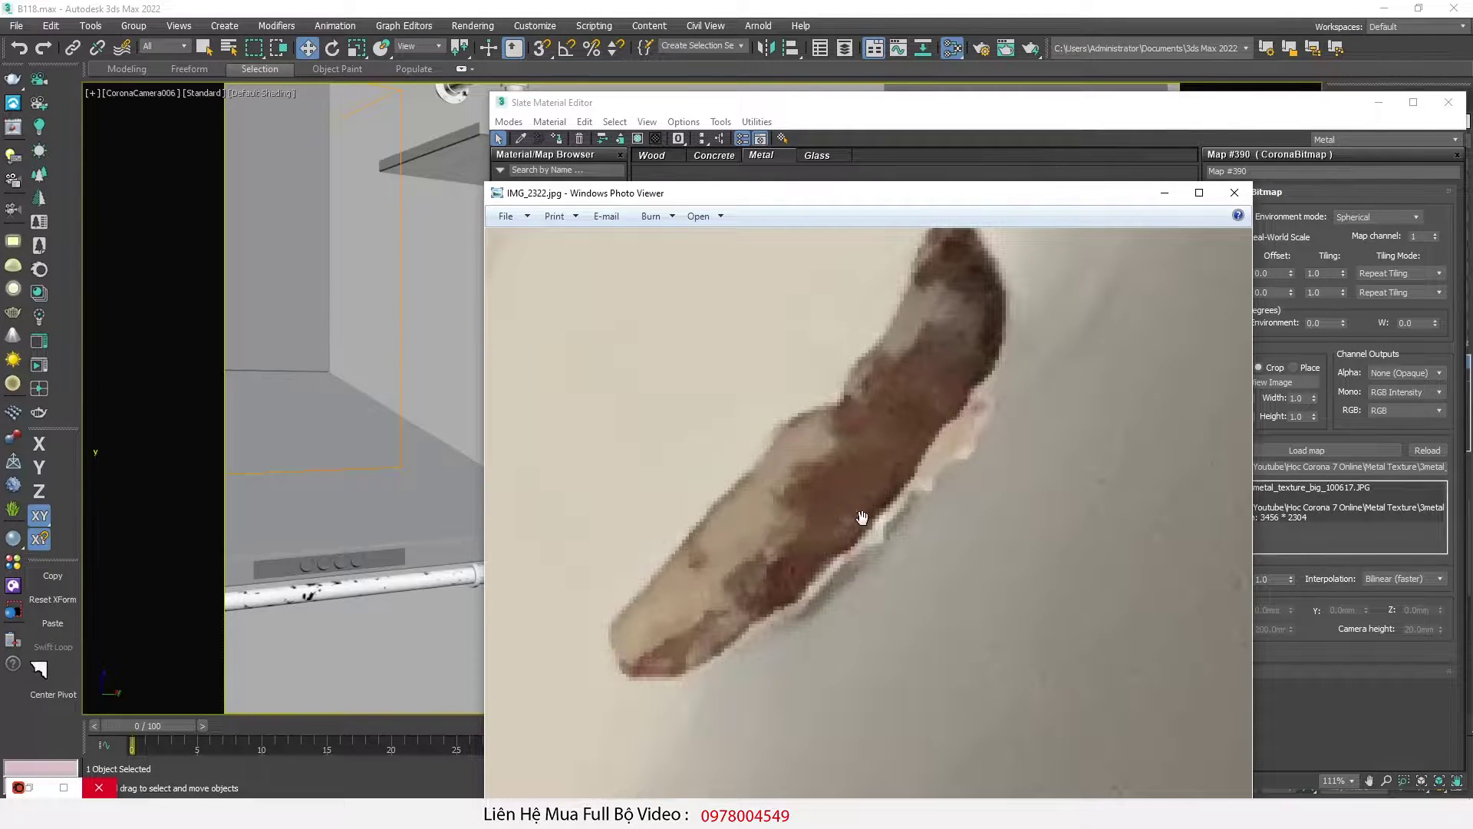
scroll(849, 485, "up", 1)
scroll(847, 497, "down", 1)
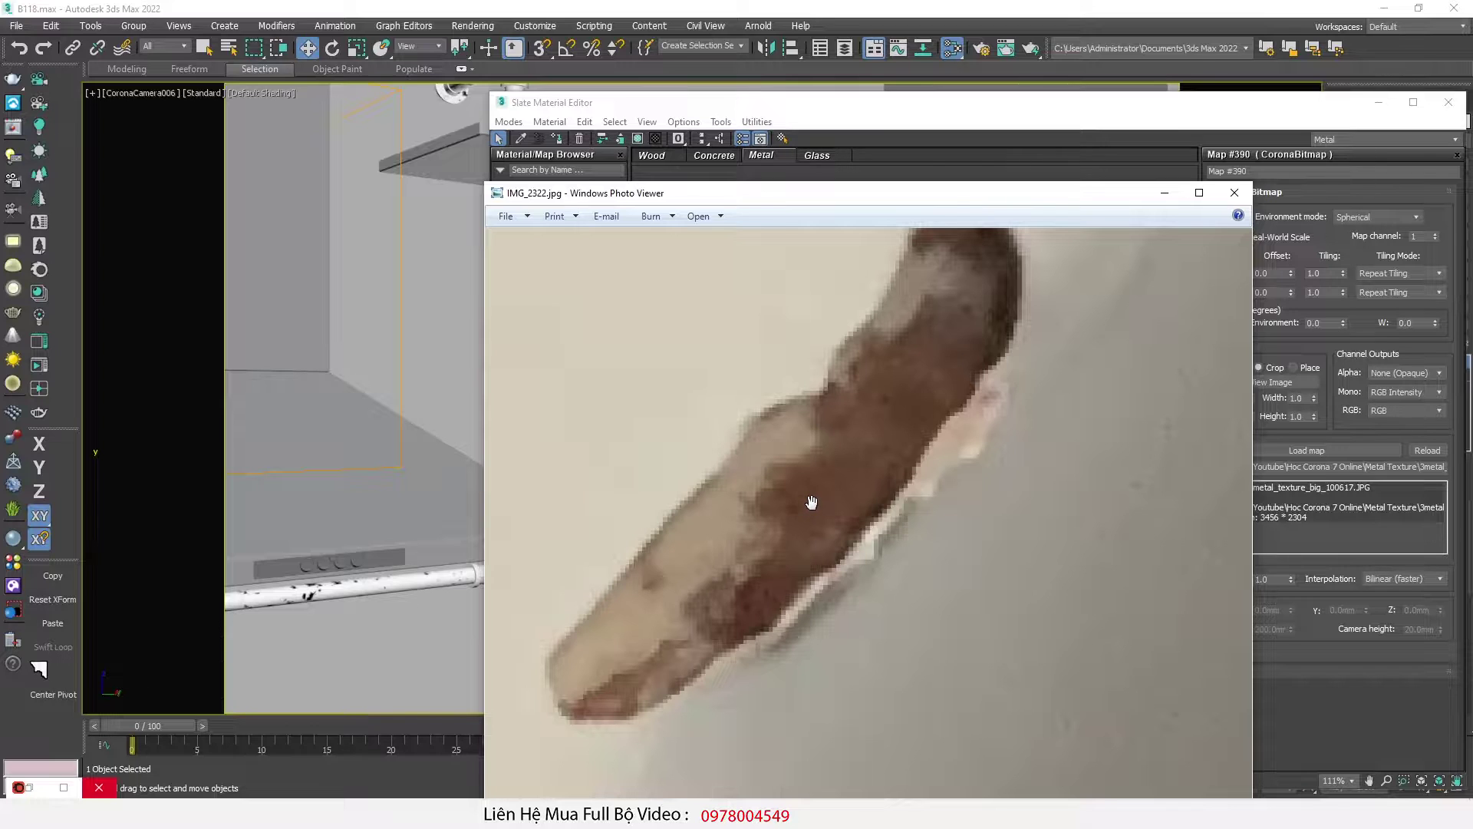
scroll(812, 503, "down", 3)
scroll(729, 557, "up", 2)
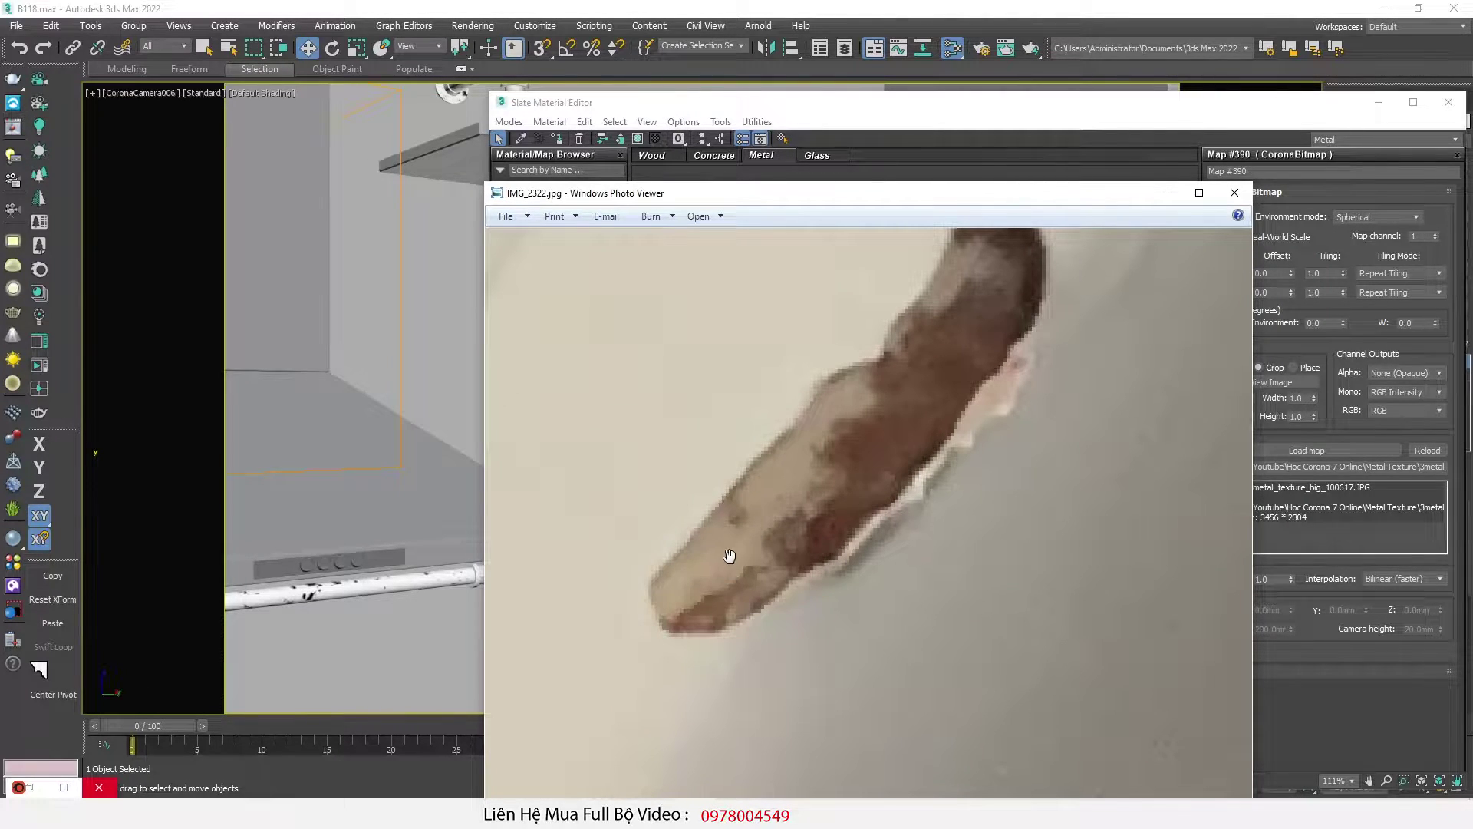
Step: Move the copied physical material higher and duplicate it with its bitmap, placing the second copy directly below
left_click(893, 121)
scroll(850, 518, "down", 2)
left_click_drag(1035, 430, 1034, 265)
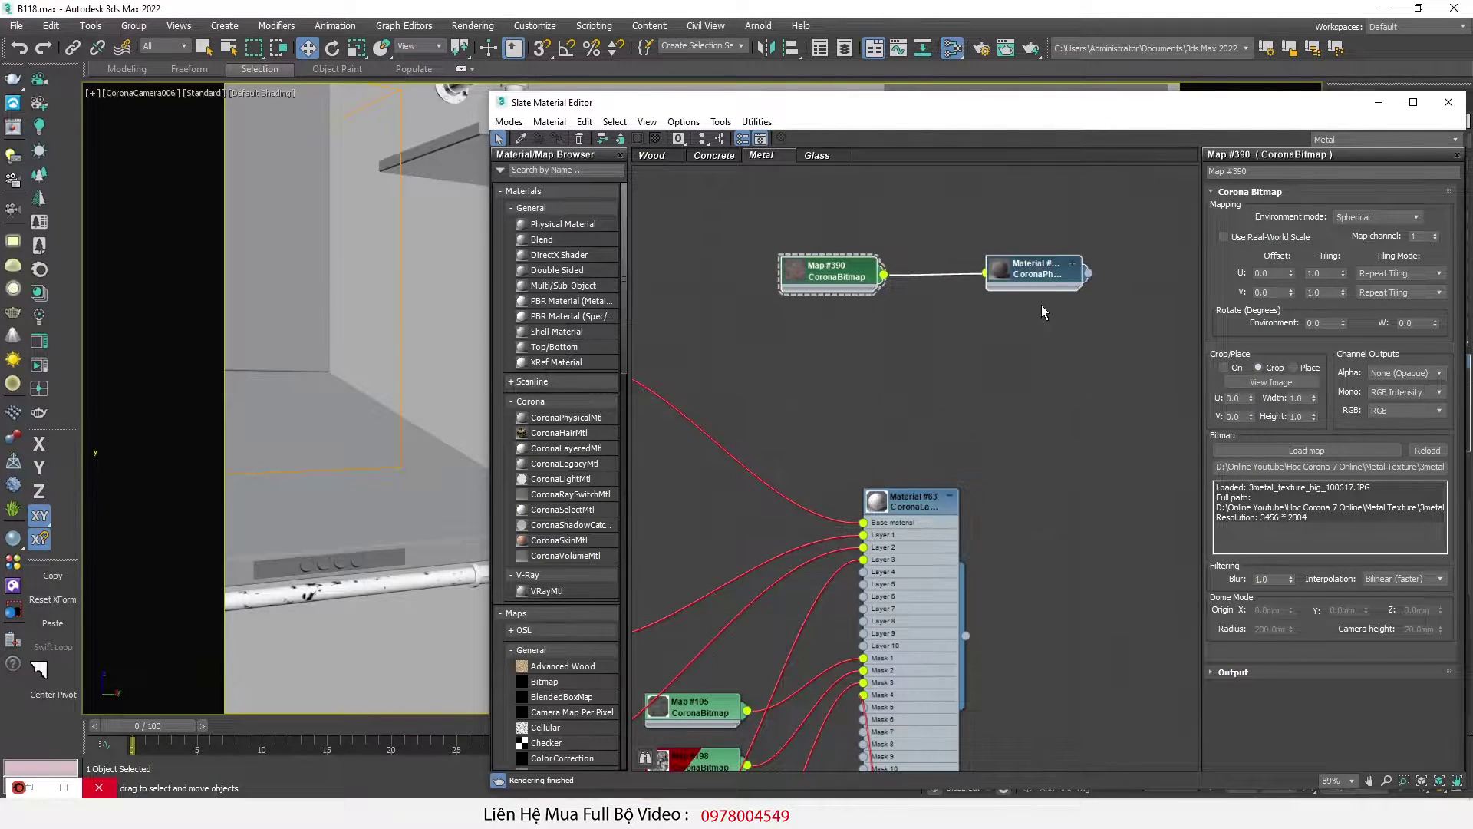
middle_click_drag(1022, 337, 990, 385)
left_click_drag(990, 322, 989, 407, "shift")
left_click(989, 406)
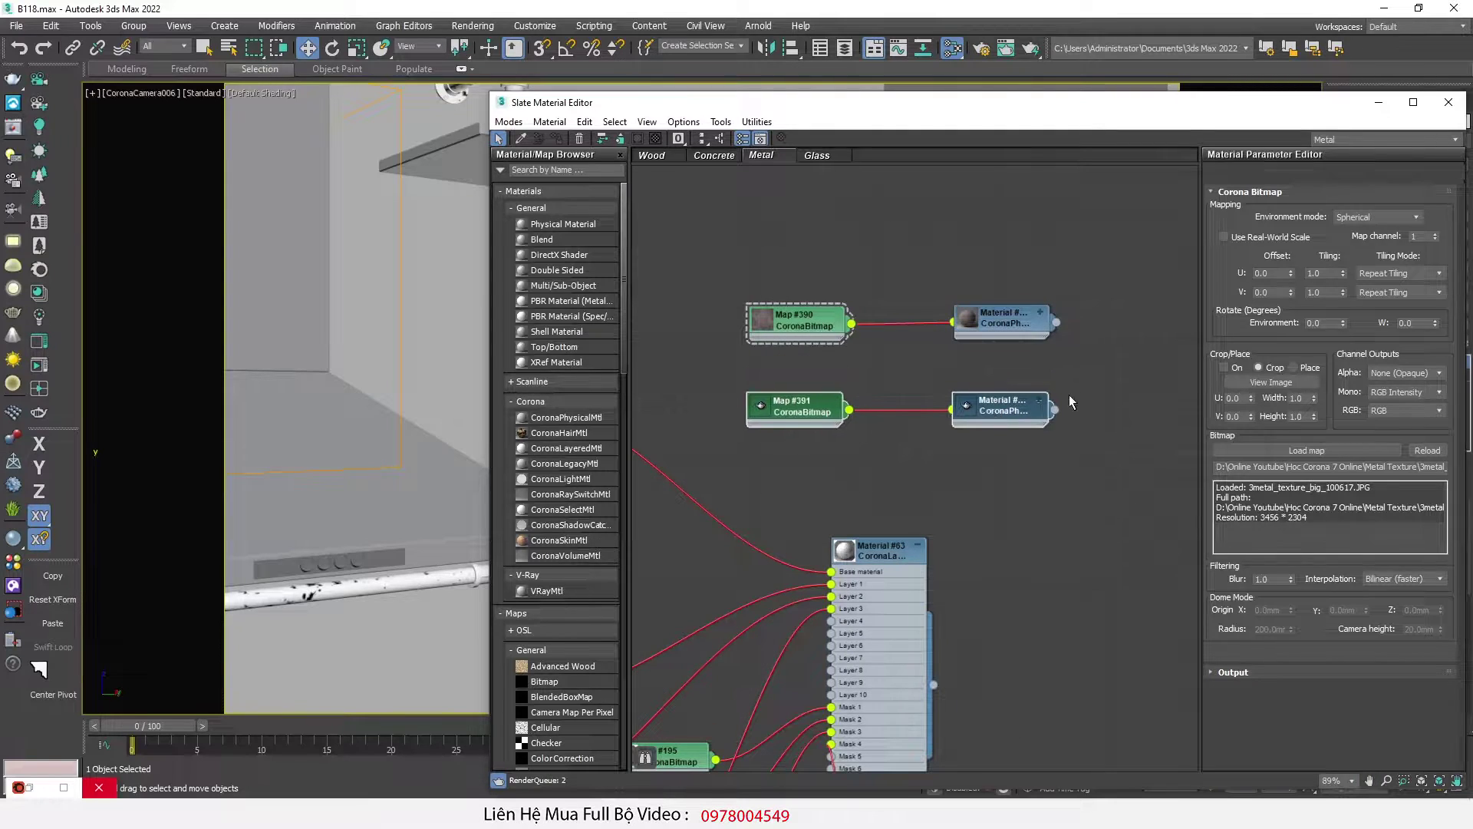
Step: Load very_rusty_metal_pannel_20141211_1286283457.jpg from the metal textures into the upper copied CoronaBitmap, Map #390
scroll(959, 341, "up", 2)
left_click(995, 335)
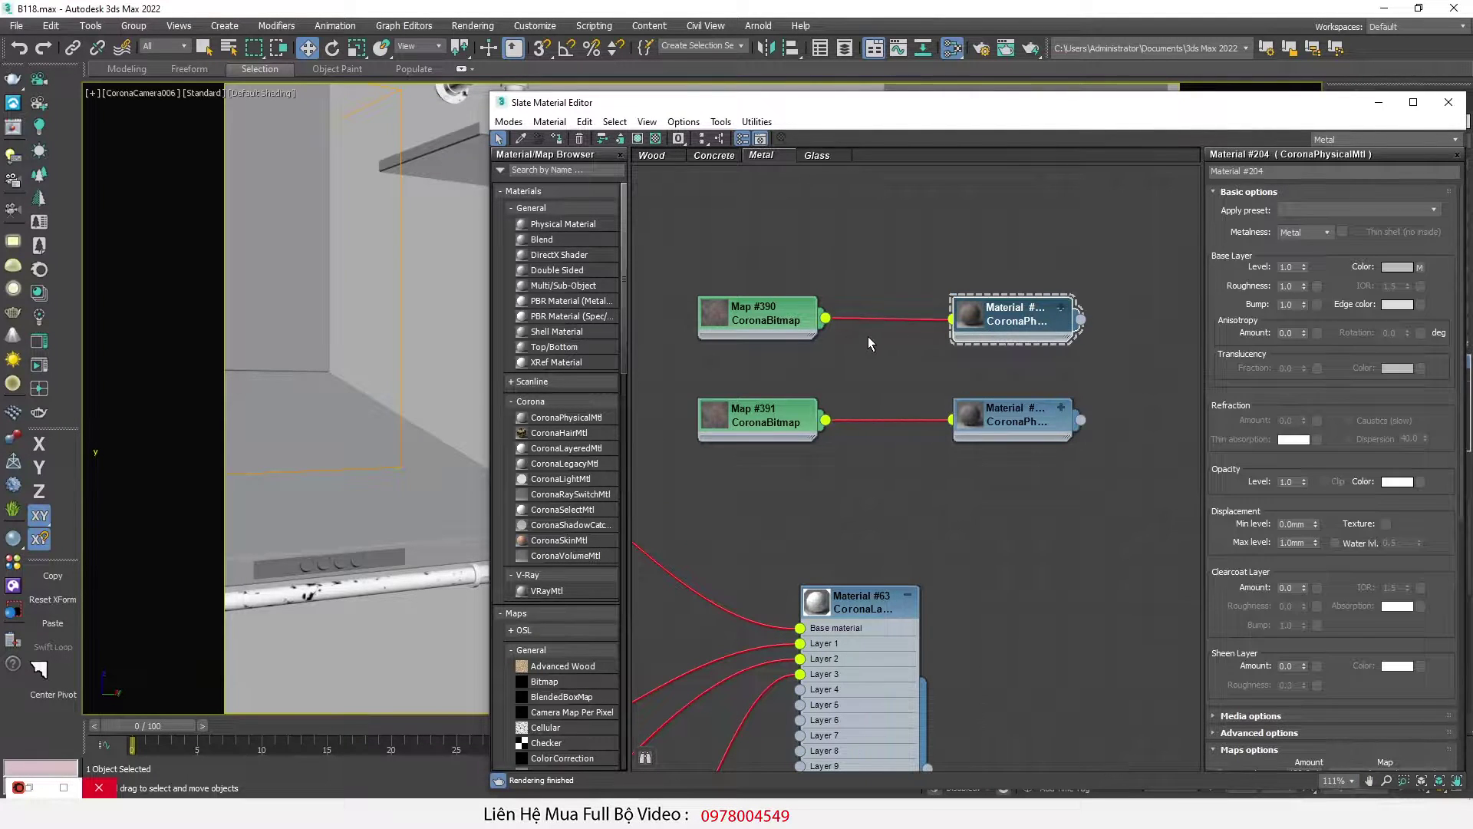
middle_click_drag(868, 336, 881, 394)
left_click(770, 372)
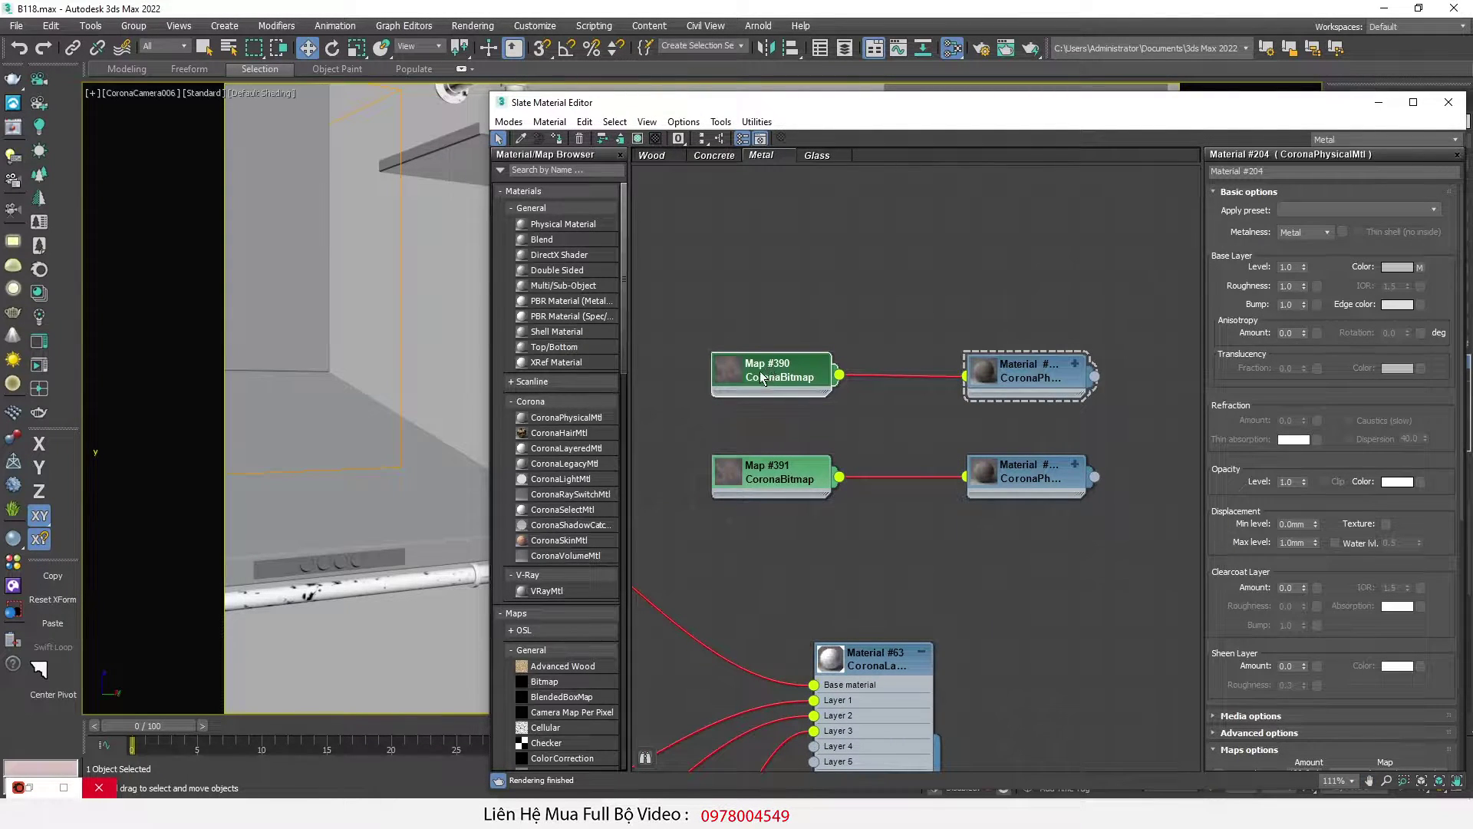
double_click(765, 376)
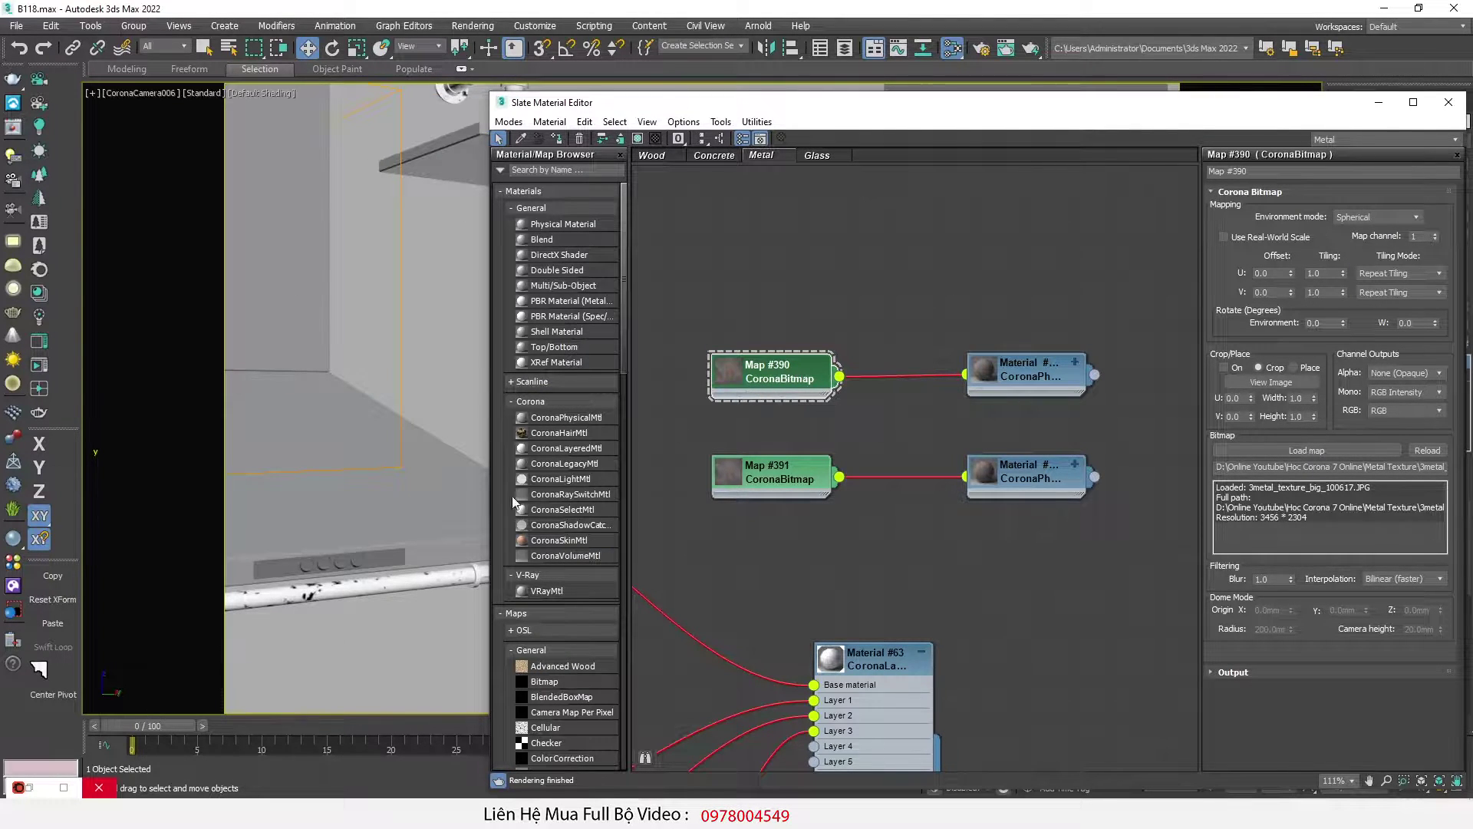
left_click(144, 807)
double_click(38, 736)
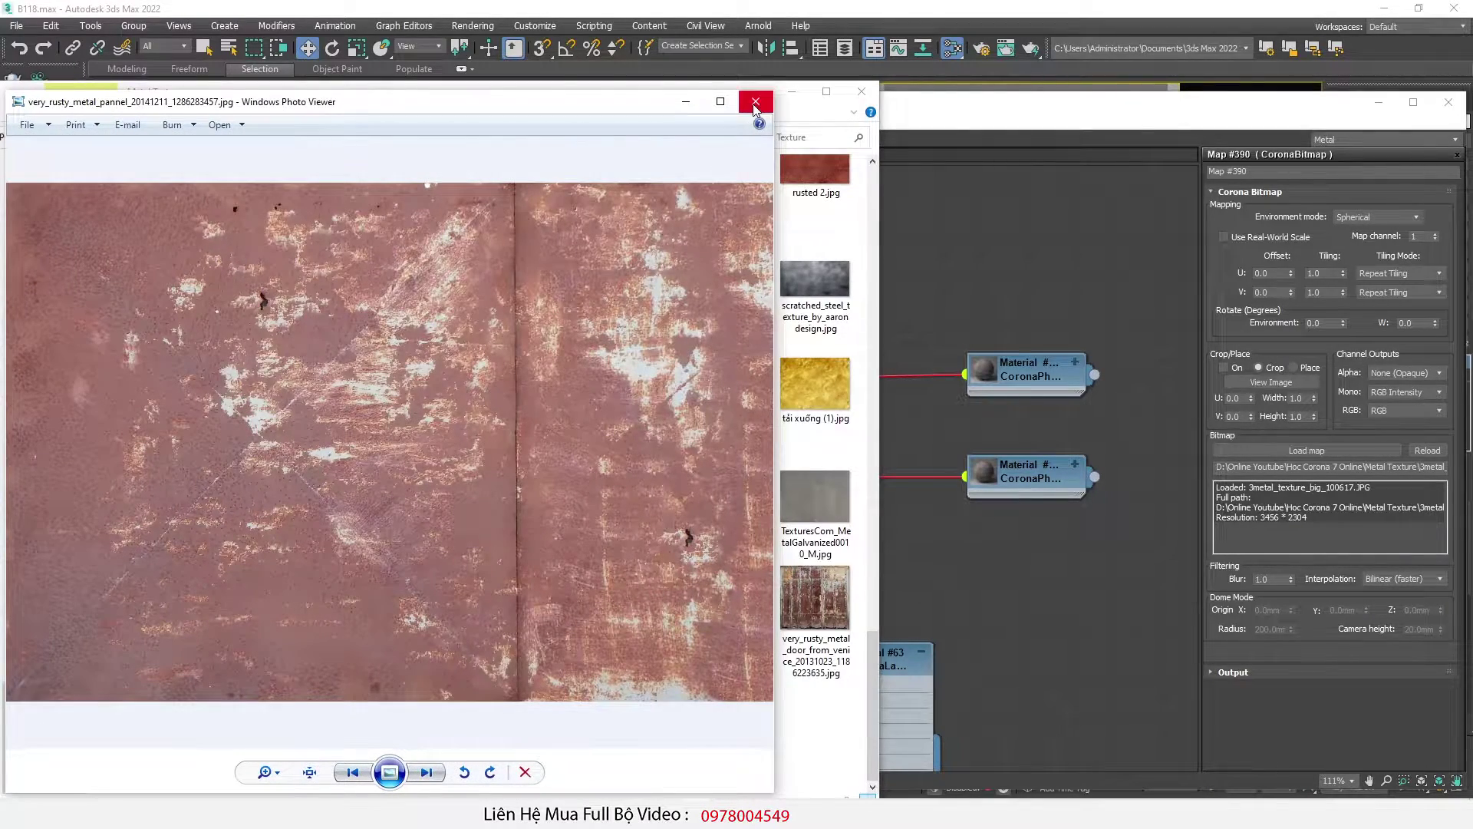
left_click(755, 100)
left_click_drag(42, 733, 1299, 449)
left_click(1011, 554)
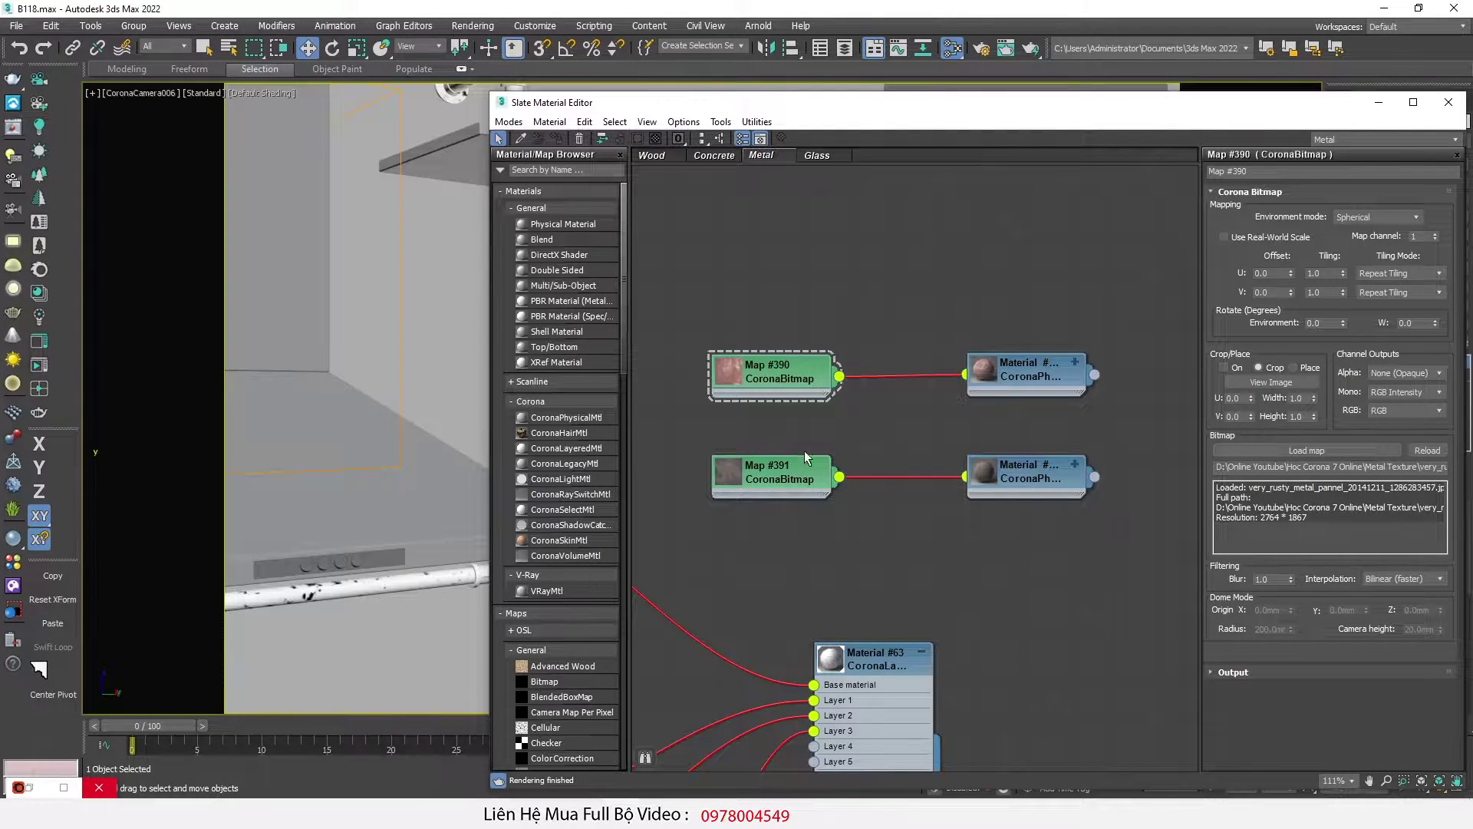
Step: Expand the inputs of the lower copied material, Material #205, and duplicate its Map #391 bitmap just below
double_click(1025, 480)
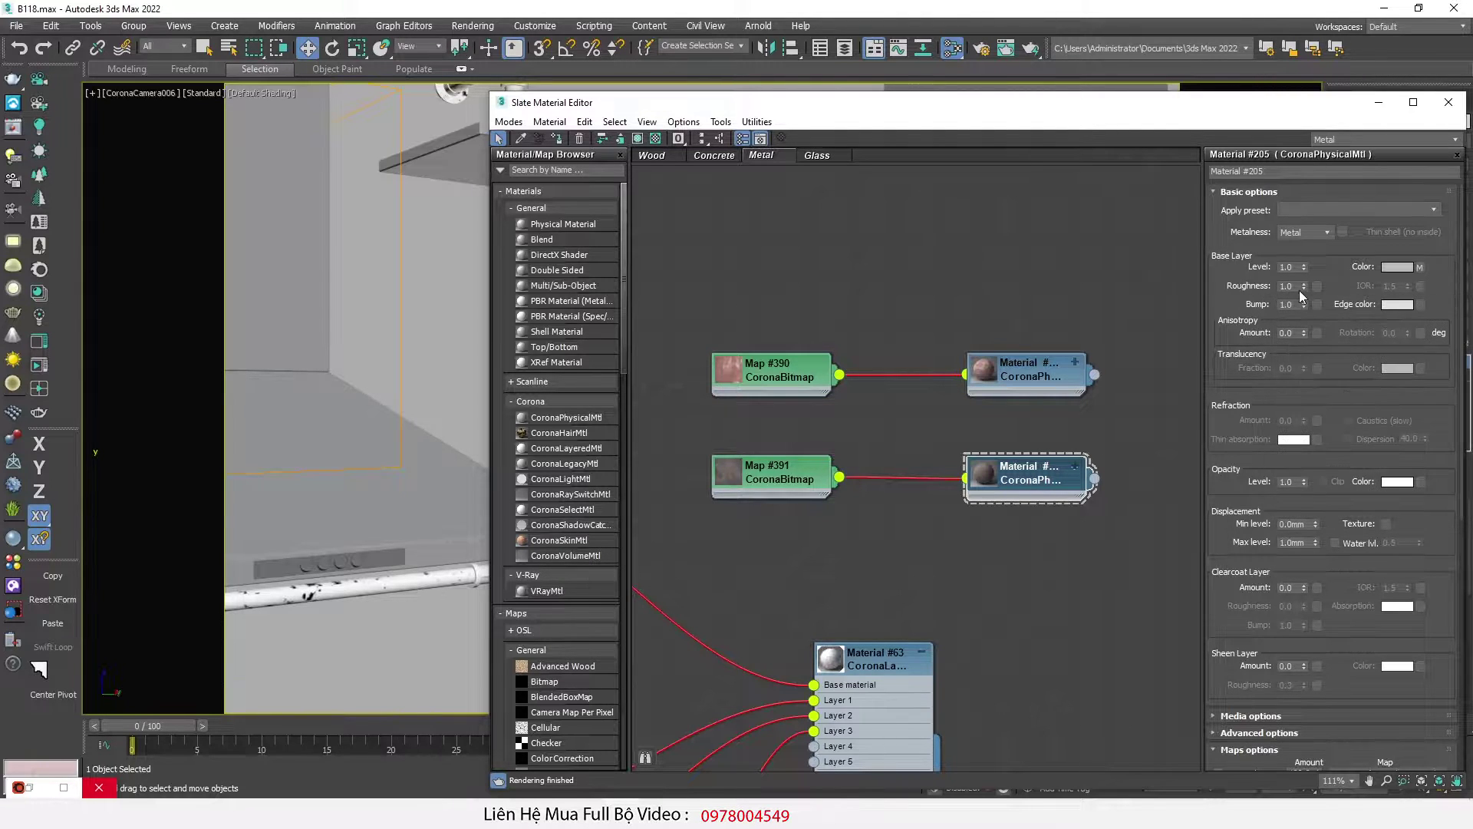
left_click(1076, 467)
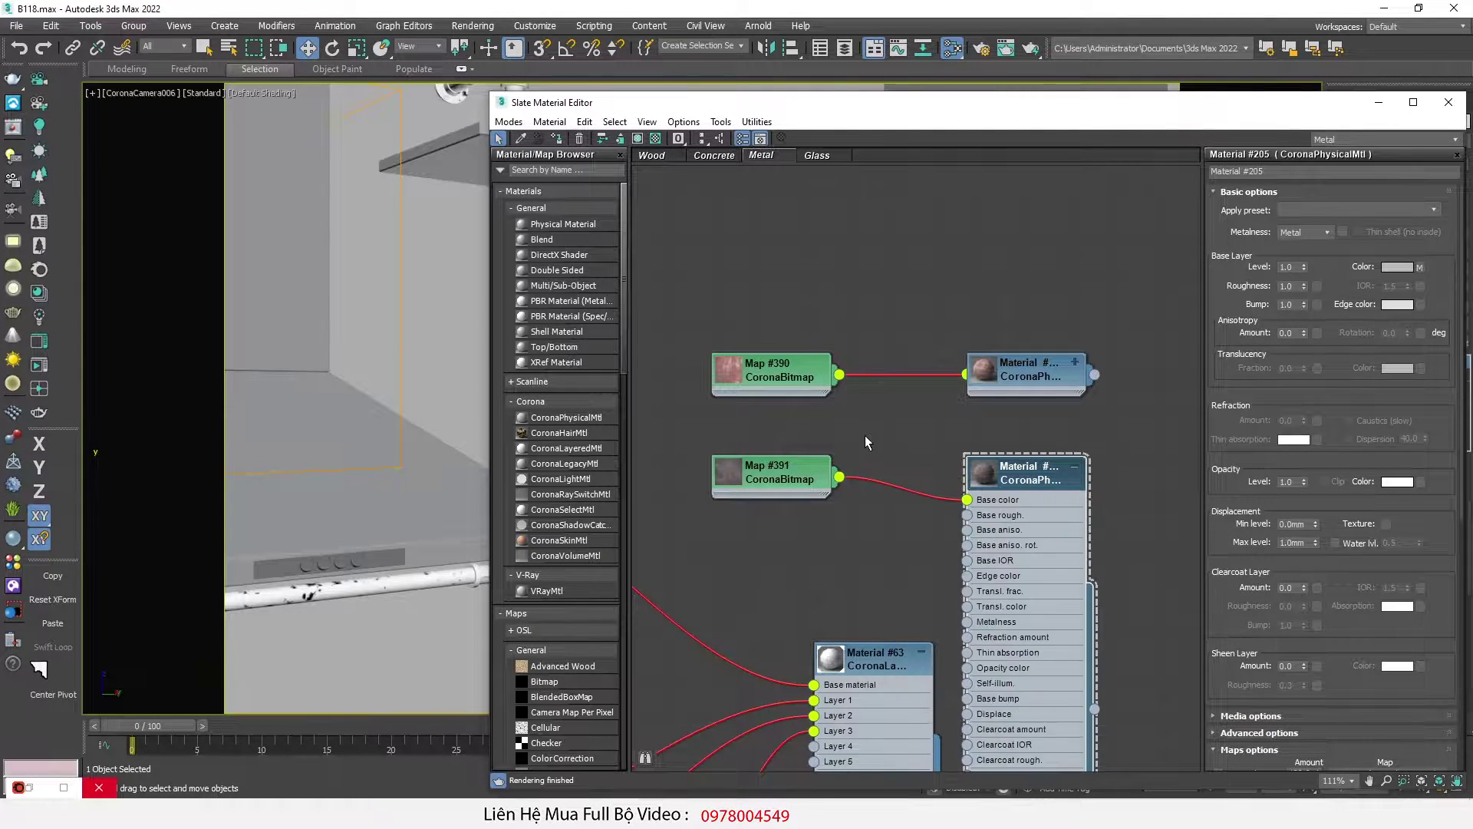
left_click_drag(760, 473, 773, 541, "shift")
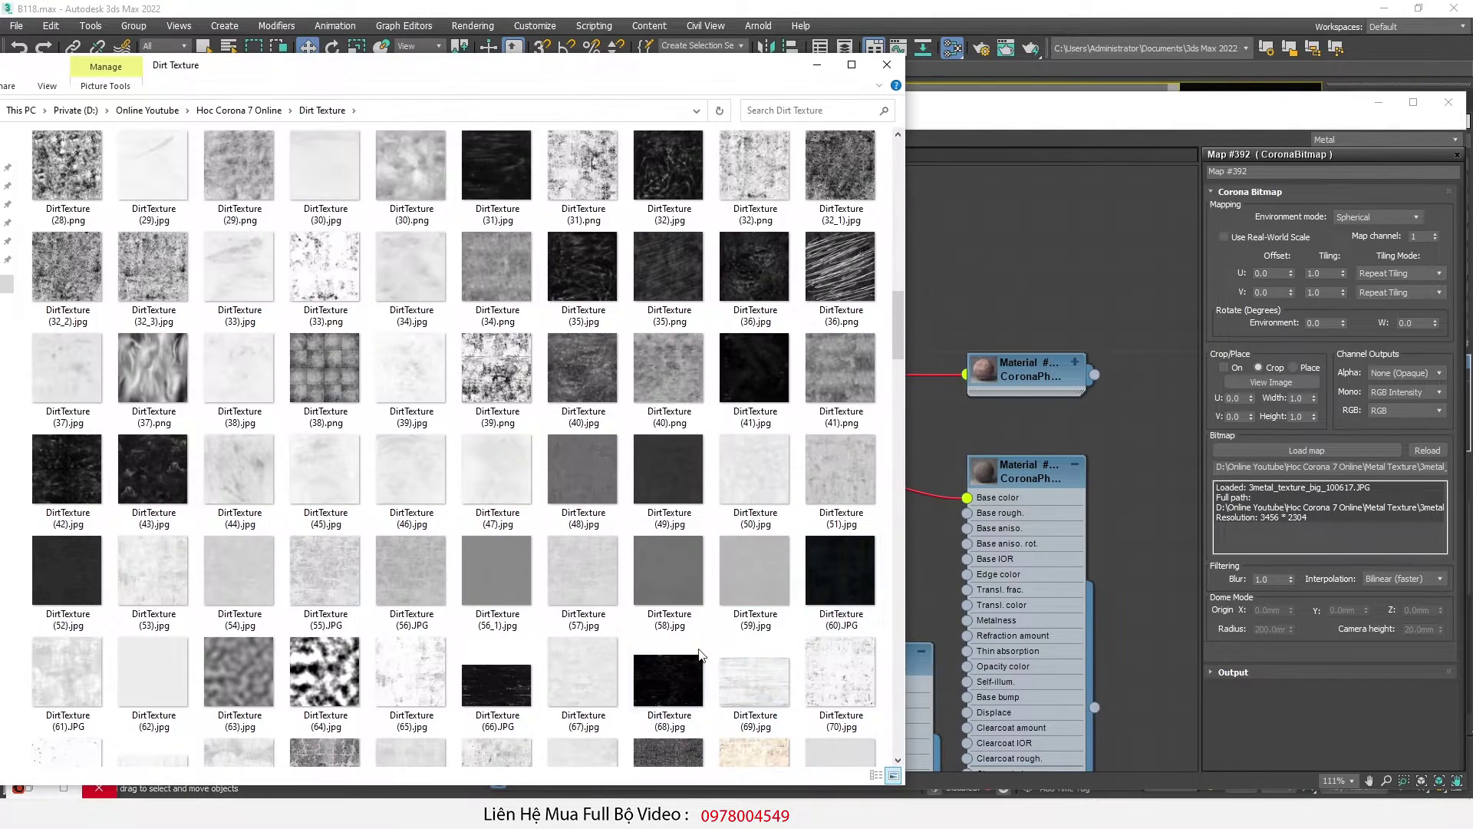
Step: Load DirtTexture (56).JPG from the Dirt Texture folder into the new CoronaBitmap, Map #392
left_click(415, 594)
double_click(418, 593)
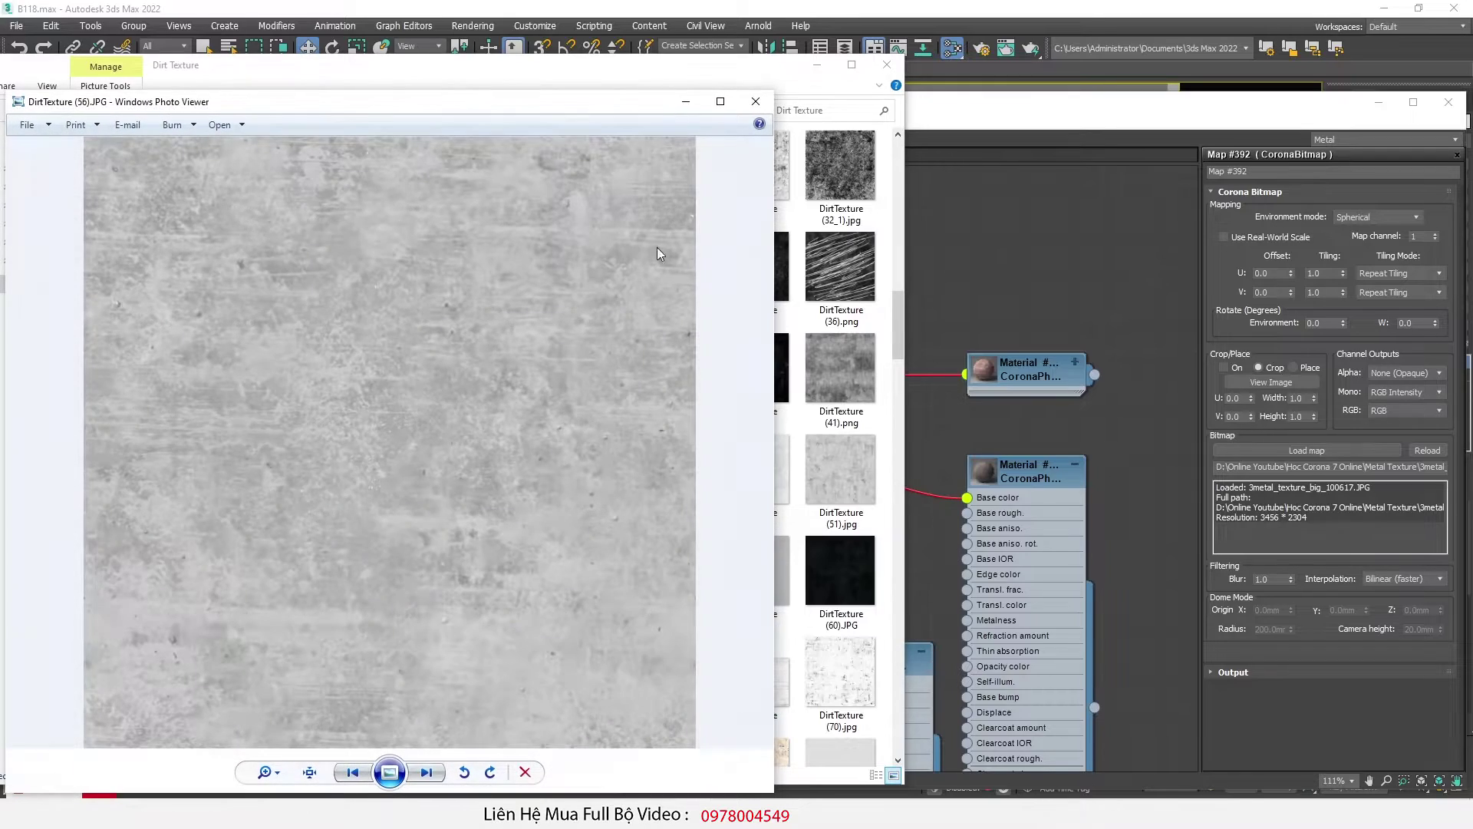
key("alt+F4")
left_click_drag(406, 591, 1256, 455)
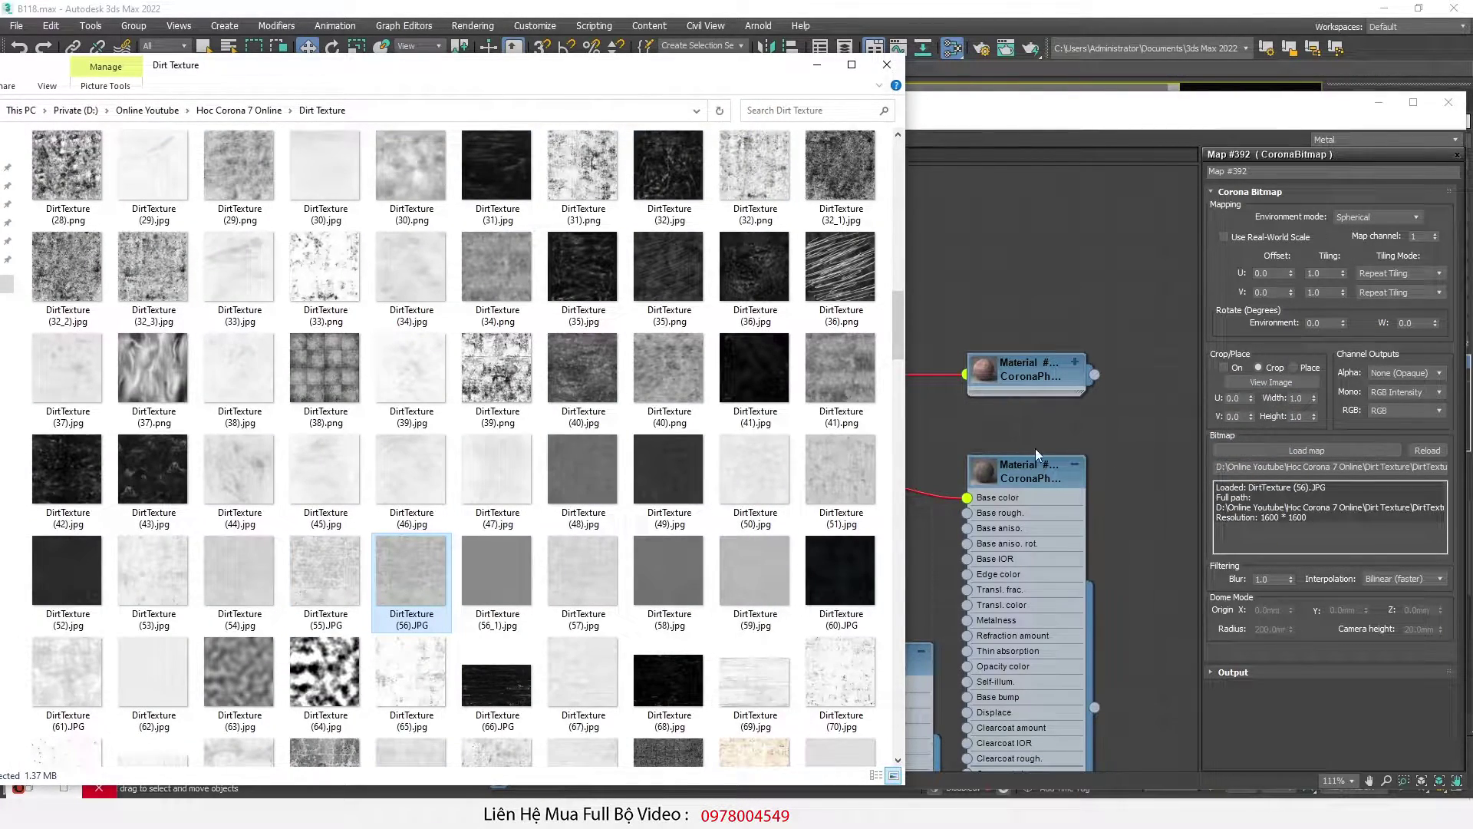
left_click(1002, 449)
Step: Connect the dirt texture bitmap to the Base rough. input of Material #205
scroll(912, 546, "up", 1)
left_click_drag(845, 548, 978, 506)
middle_click_drag(884, 520, 943, 508)
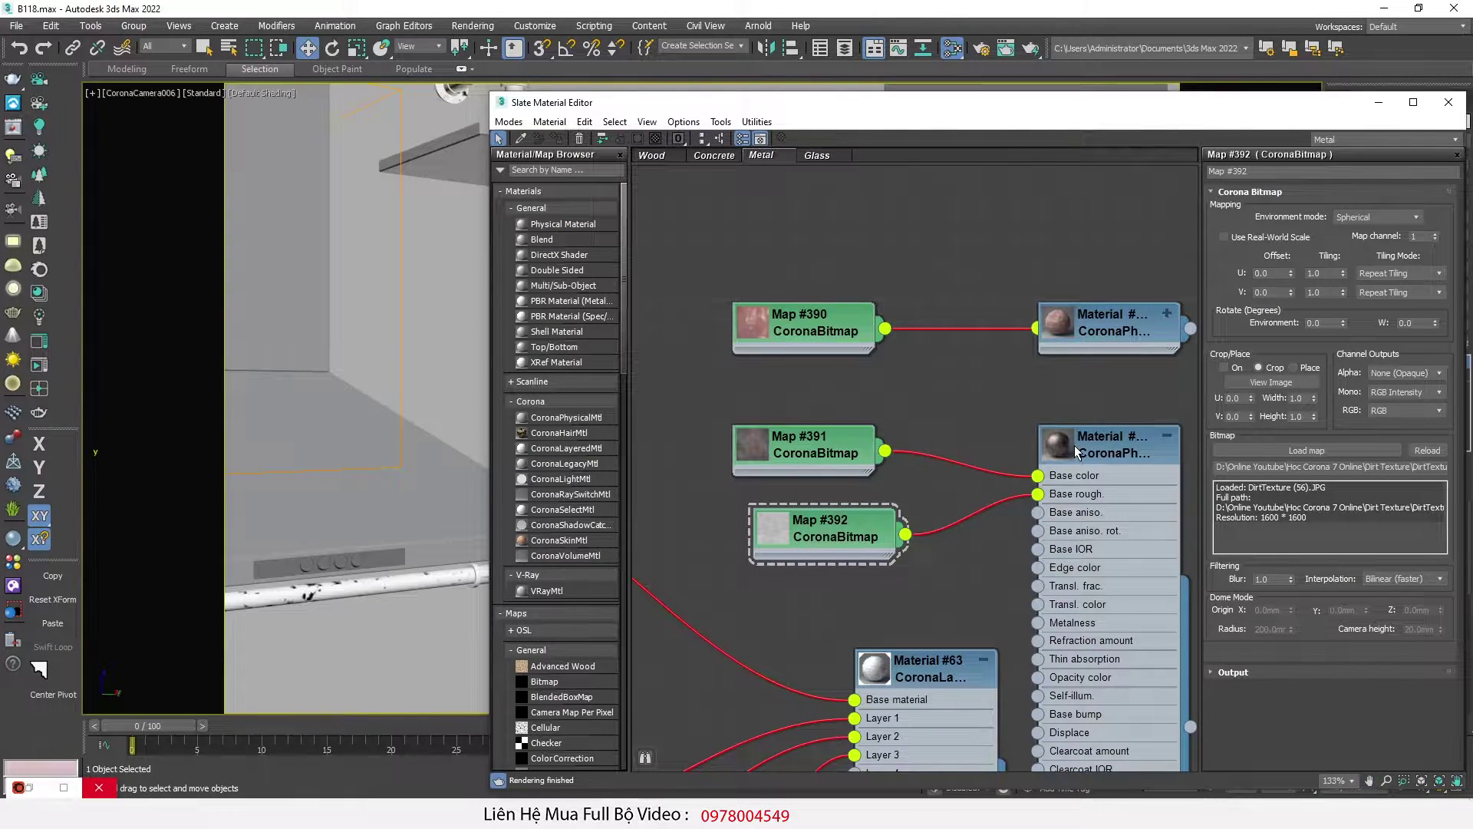
Step: Load original-metal.png from the Metal Texture folder into Map #391, the base color bitmap of Material #205
double_click(791, 442)
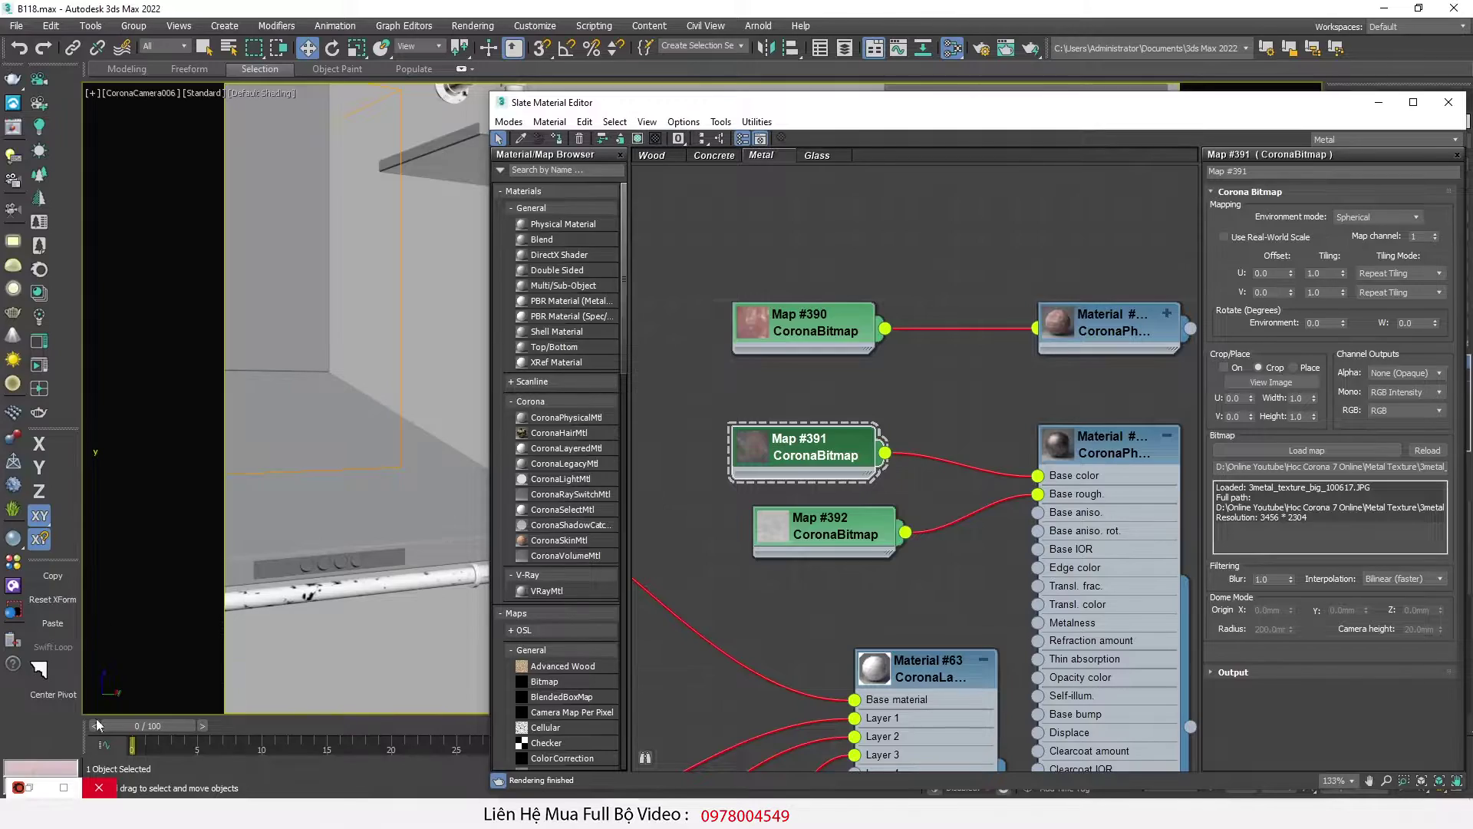
left_click(157, 810)
double_click(734, 540)
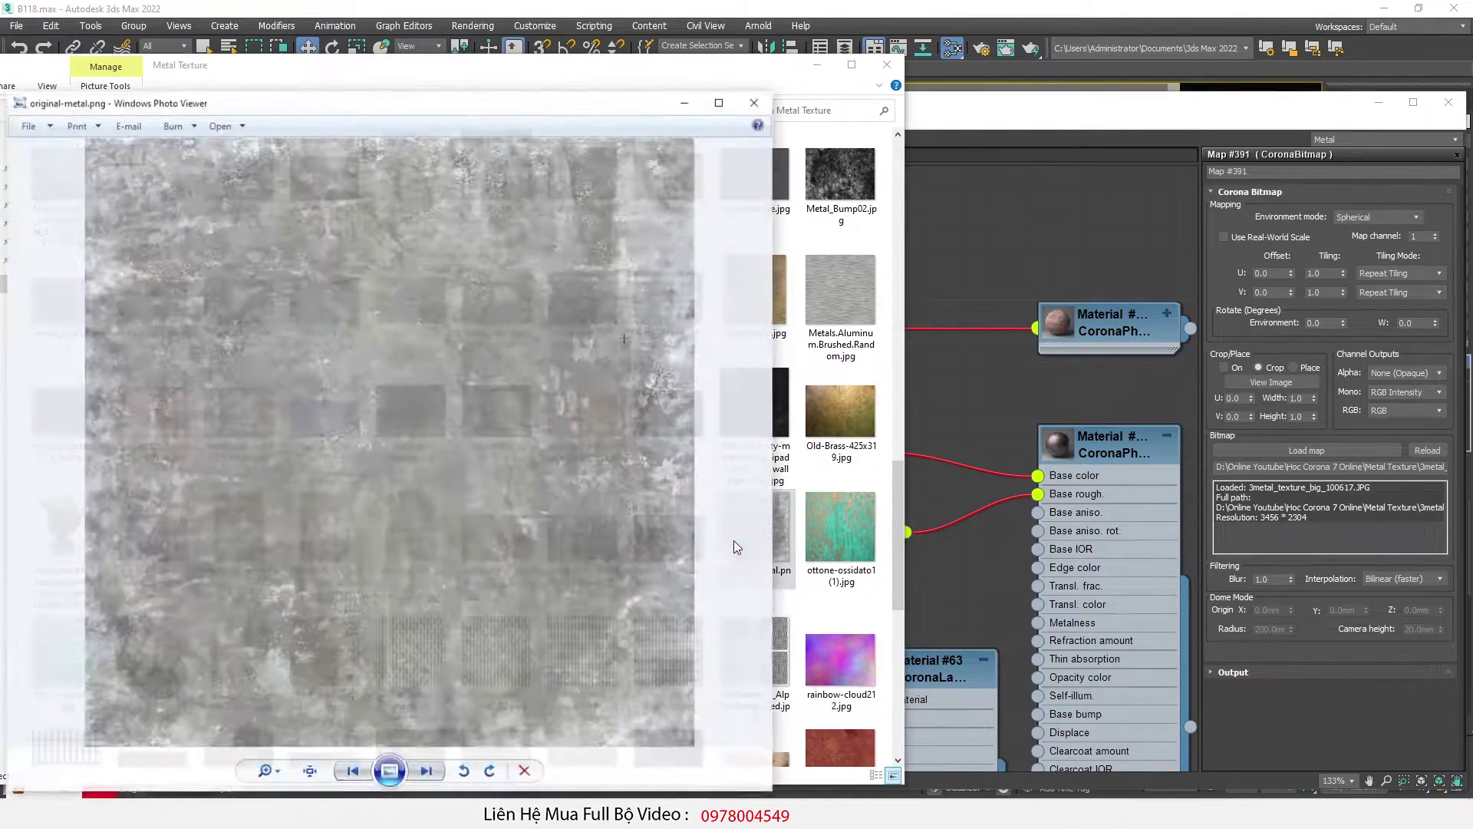
left_click(757, 105)
left_click_drag(738, 530, 1303, 450)
Step: Open a separate preview window for Material #205, move it over the viewport and enlarge it to inspect the metal
left_click(1108, 446)
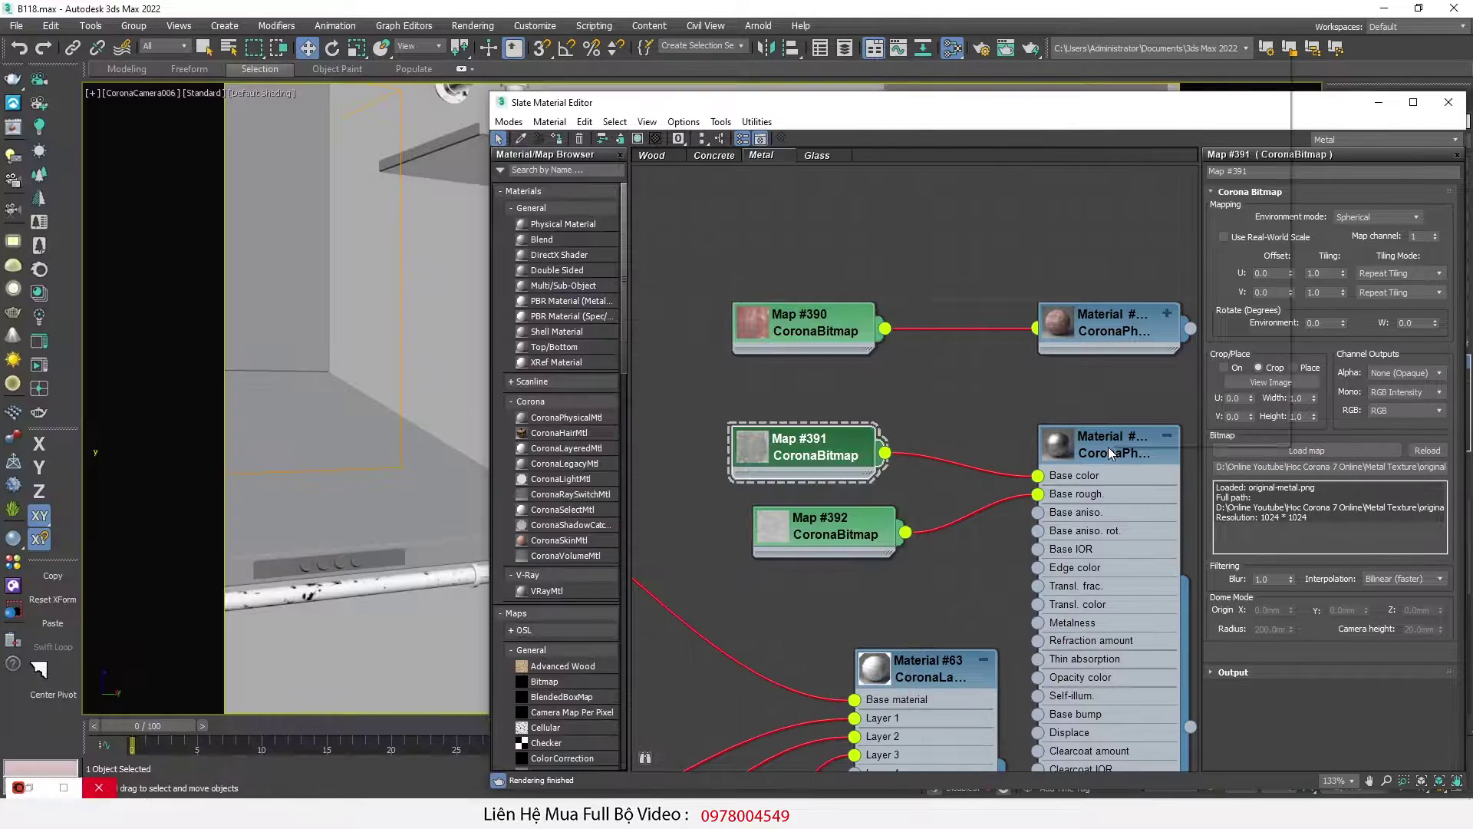
right_click(1108, 446)
left_click(1201, 122)
left_click_drag(1206, 116, 213, 167)
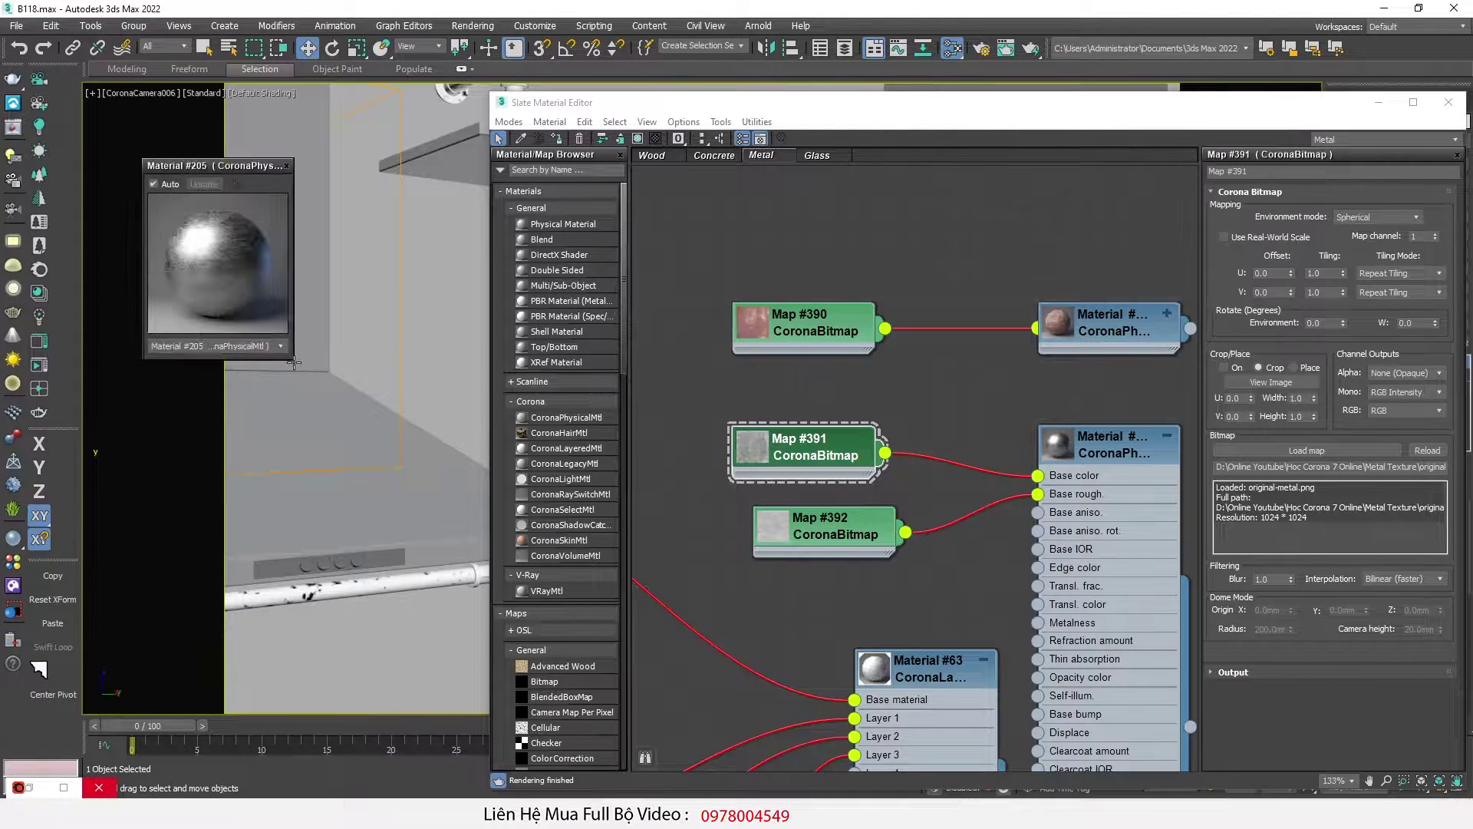
left_click_drag(293, 359, 548, 614)
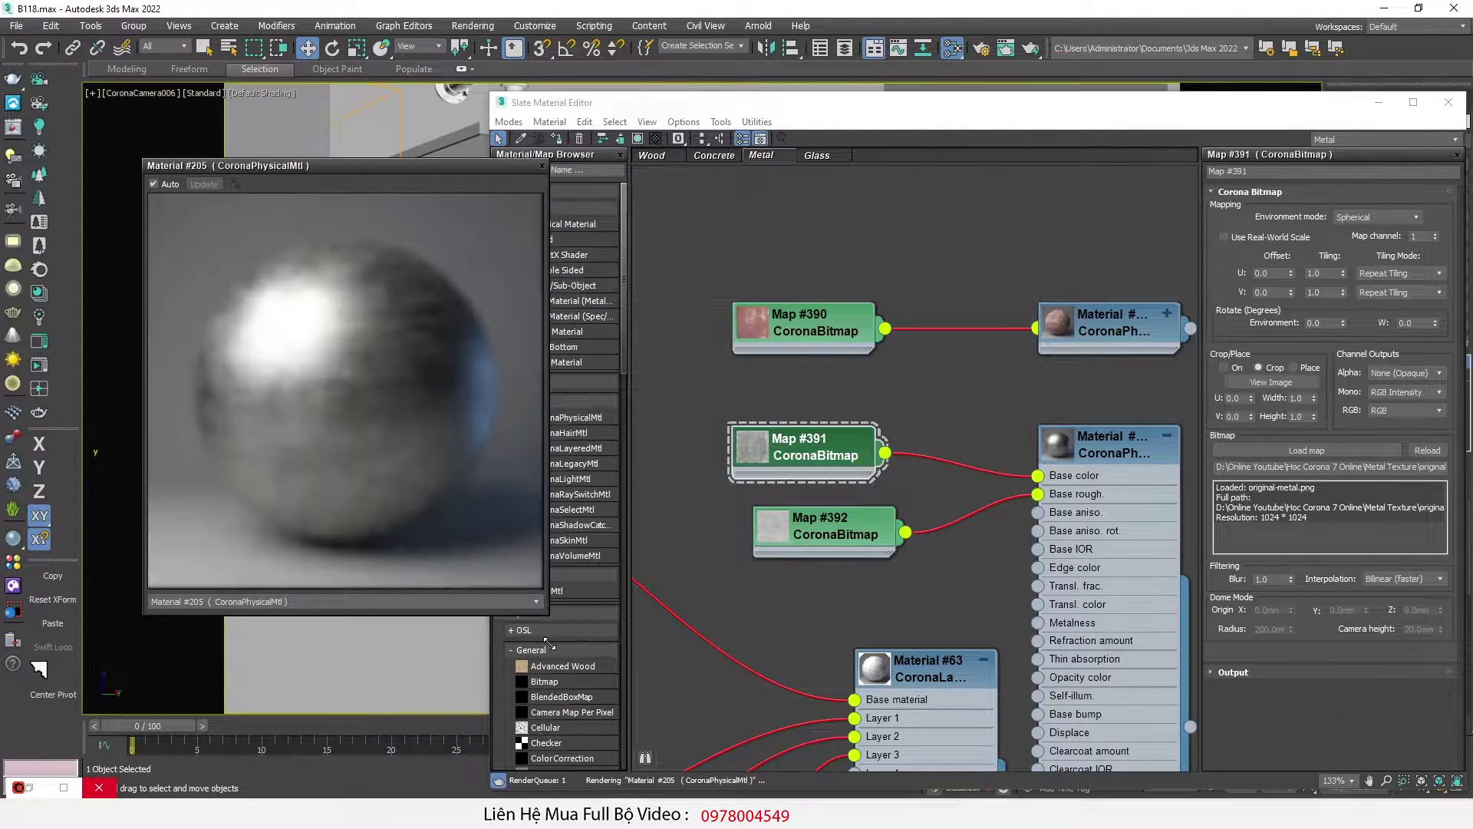
Step: Close the Material #205 preview window and collapse the material's node in the graph
left_click(542, 165)
left_click(1134, 460)
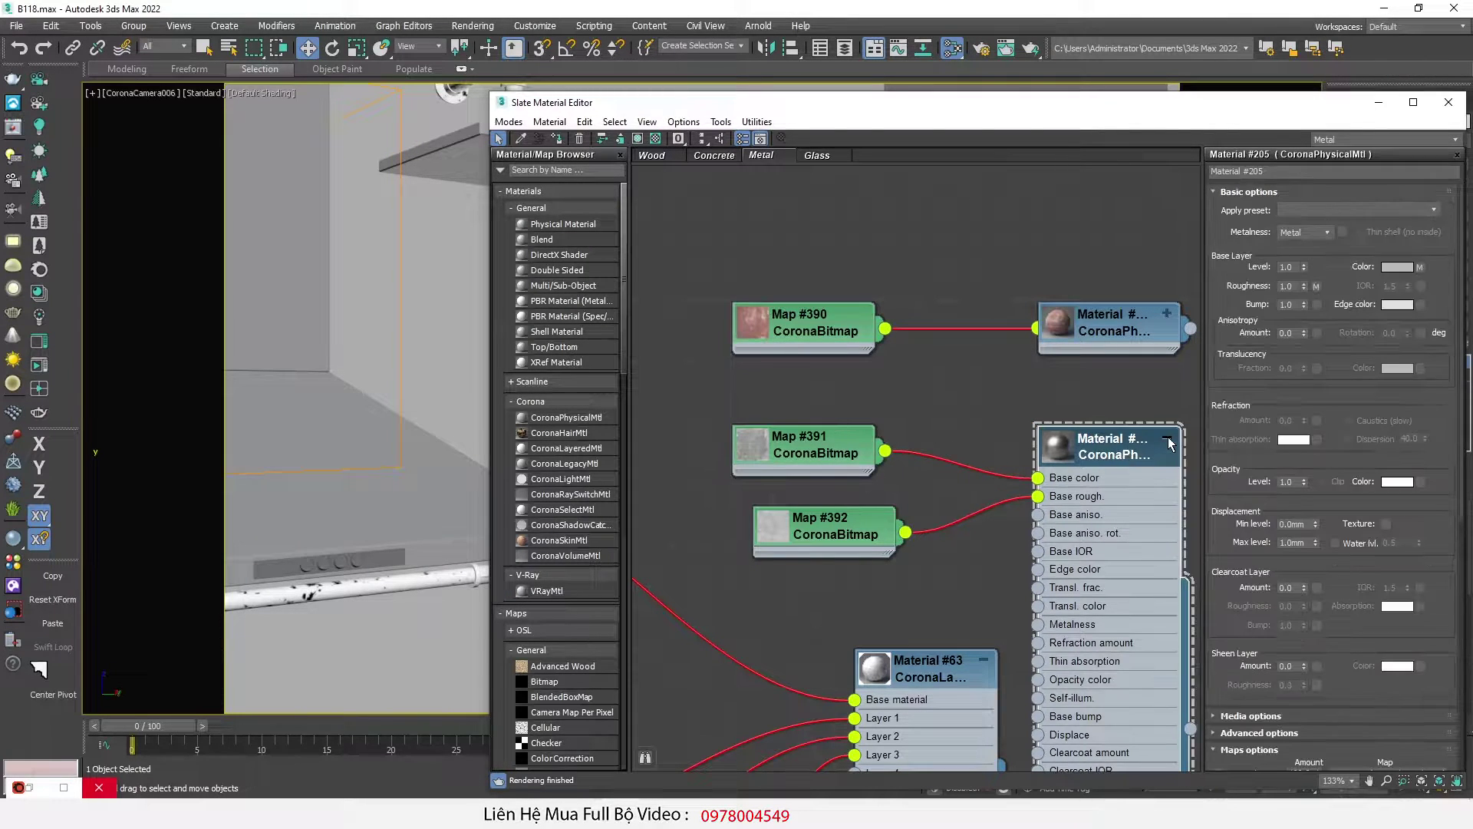
left_click(1167, 439)
middle_click_drag(1034, 383, 969, 421)
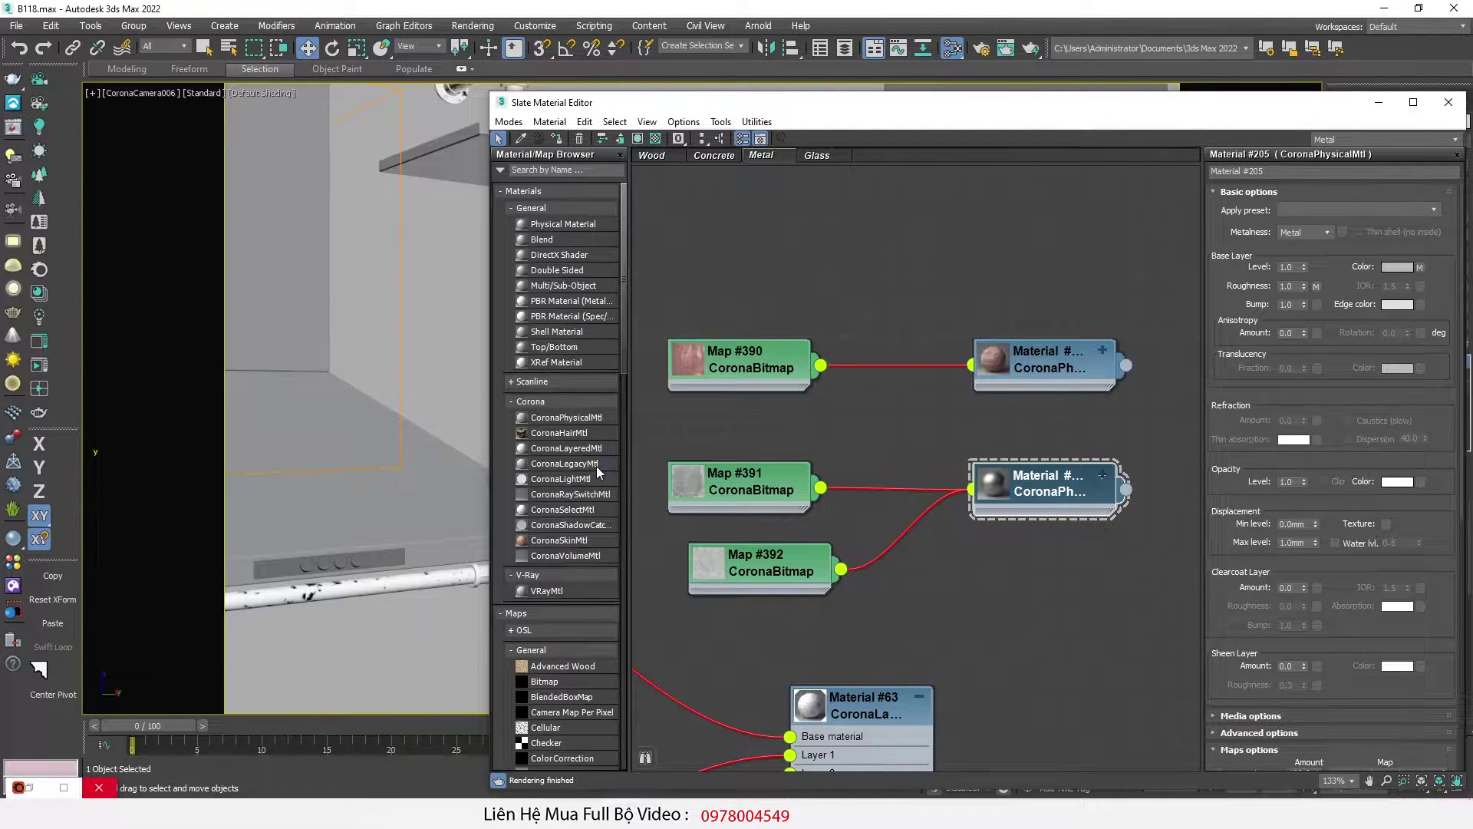
Step: Add a CoronaLayeredMtl with rust Material #204 as its base material and bare-metal Material #205 as Layer 1
scroll(634, 448, "down", 2)
left_click_drag(1148, 448, 1075, 429)
double_click(1072, 427)
scroll(1072, 392, "up", 2)
left_click_drag(991, 496, 1075, 444)
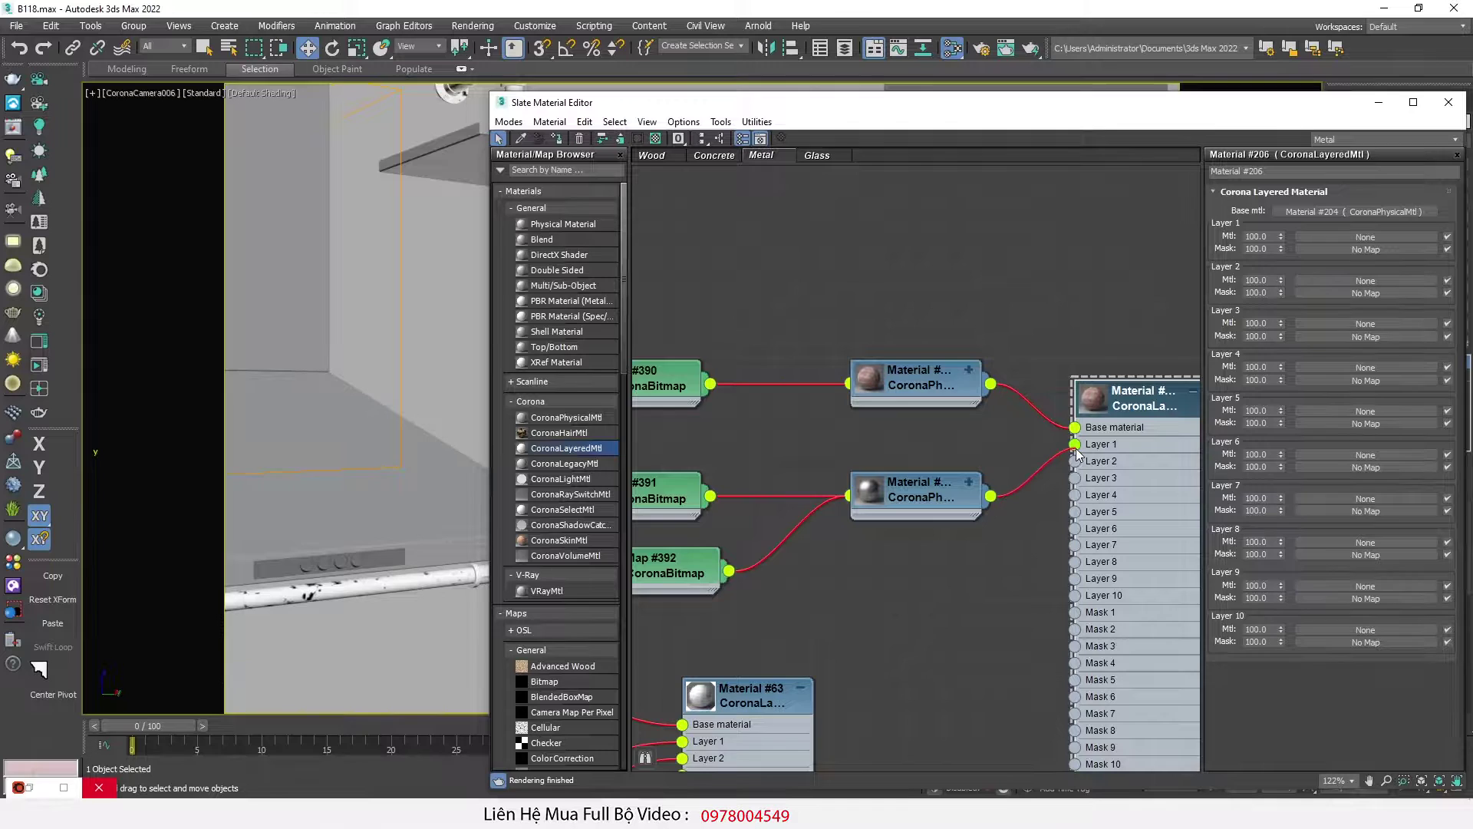
Step: Duplicate the rust bitmap node and load DirtTexture (96).jpg from the Dirt Texture folder into the copy, Map #393
scroll(1021, 444, "down", 1)
left_click_drag(708, 413, 999, 605, "shift")
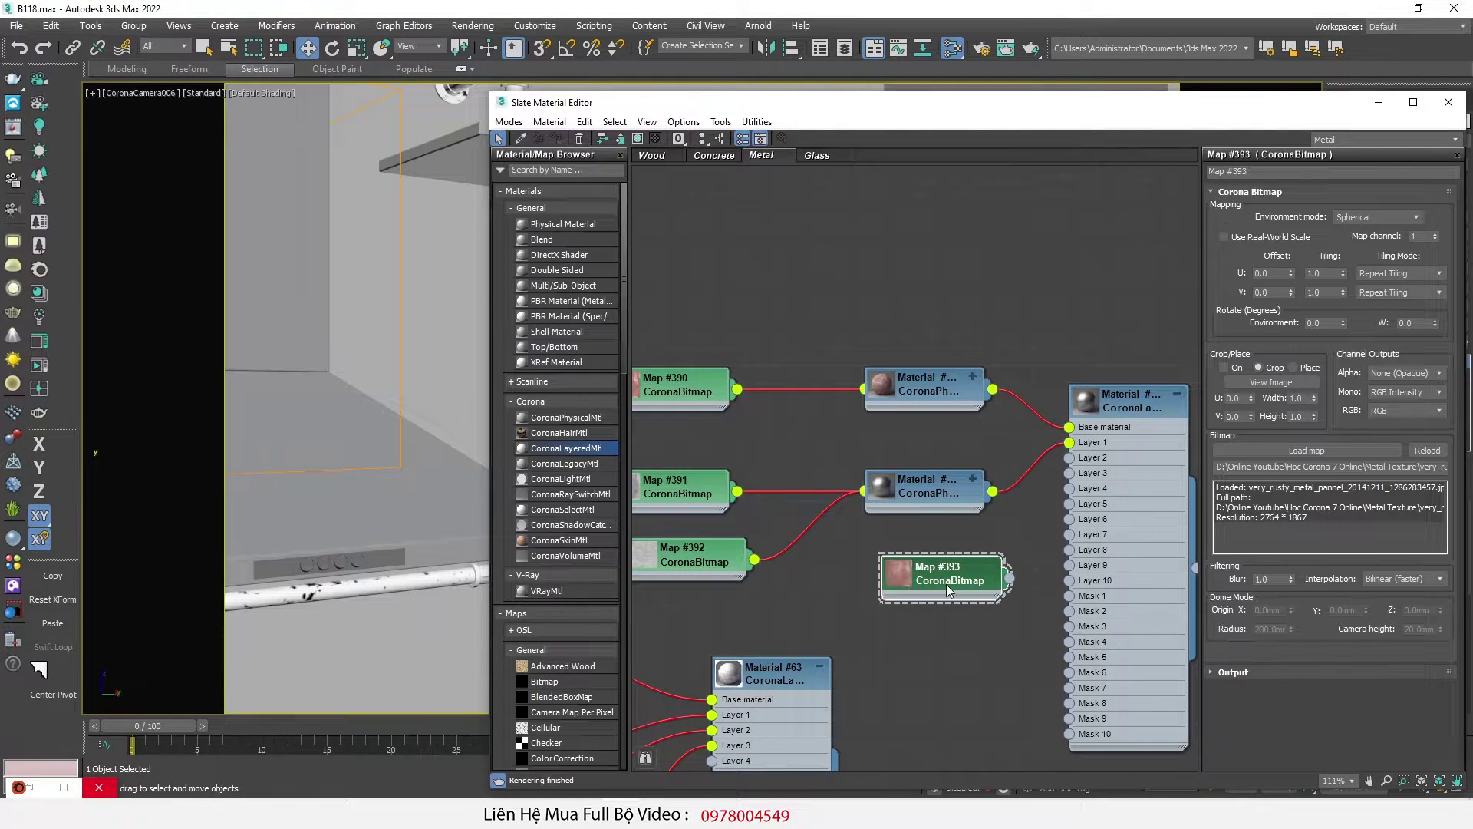
key("alt+Tab")
scroll(841, 489, "up", 3)
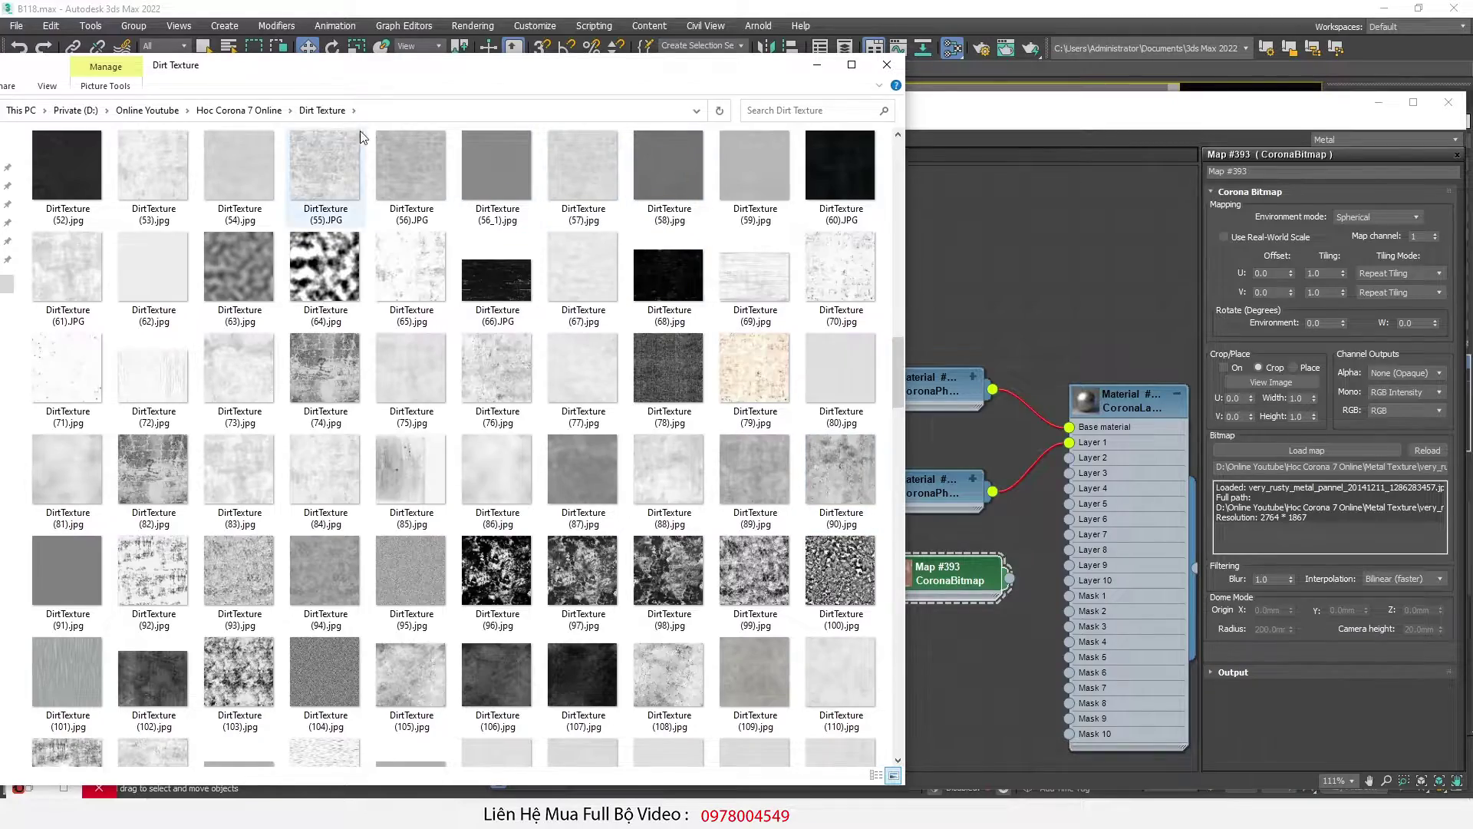
double_click(504, 564)
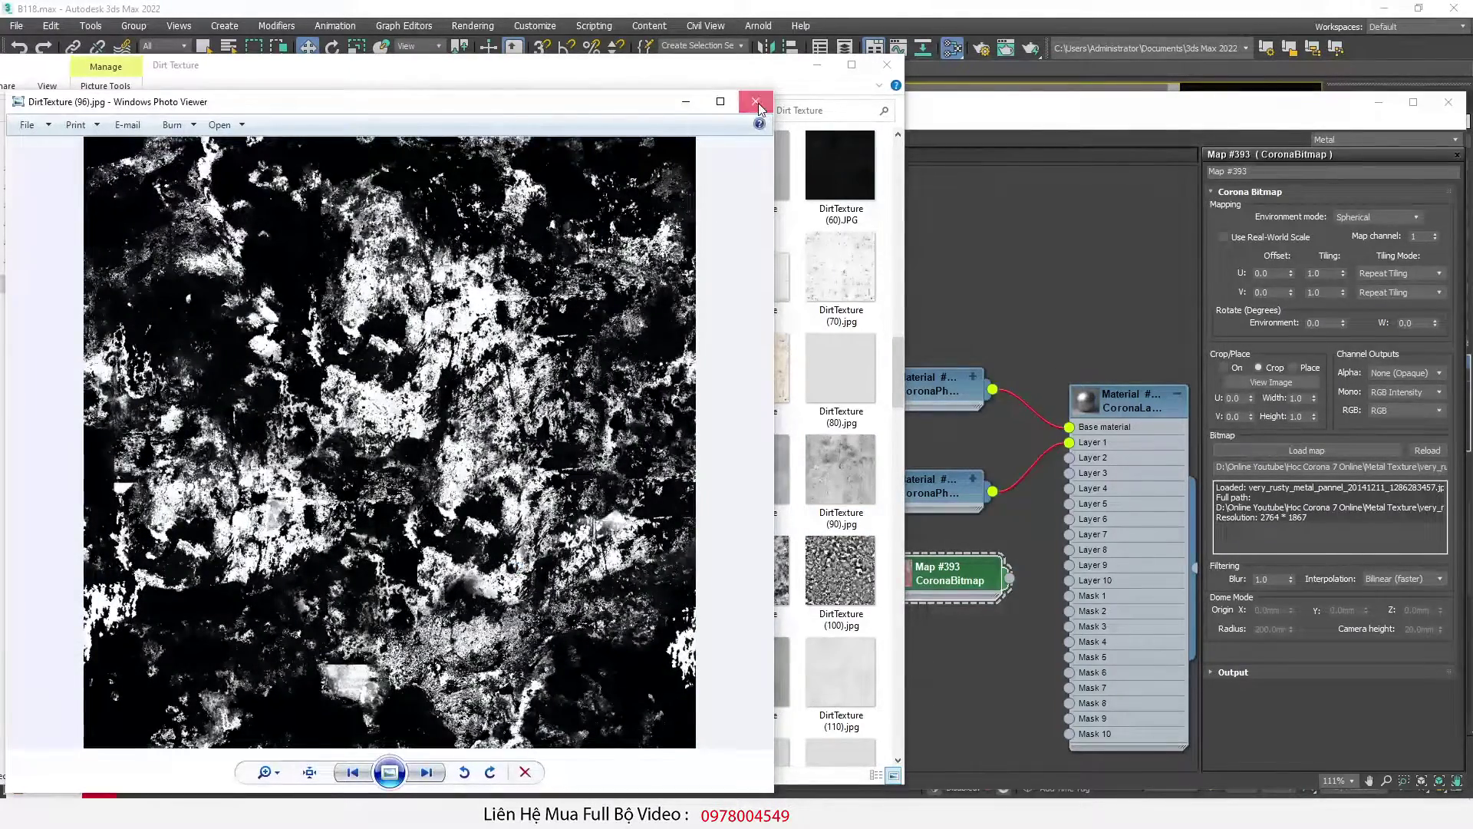
left_click(757, 102)
left_click_drag(499, 584, 1289, 451)
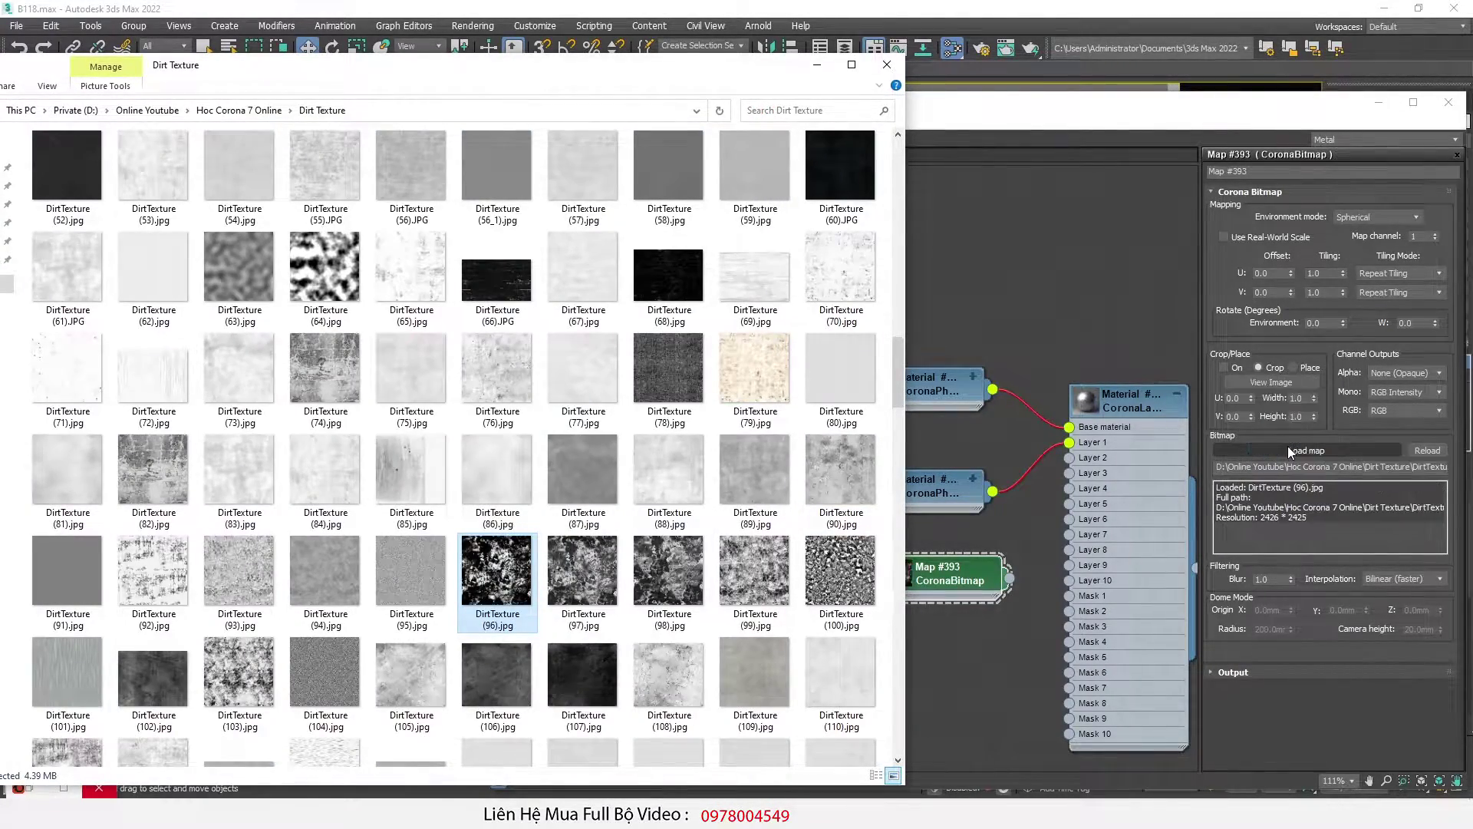
Step: Connect the dirt bitmap Map #393 to the Mask 1 input of the layered Material #206
right_click(1115, 398)
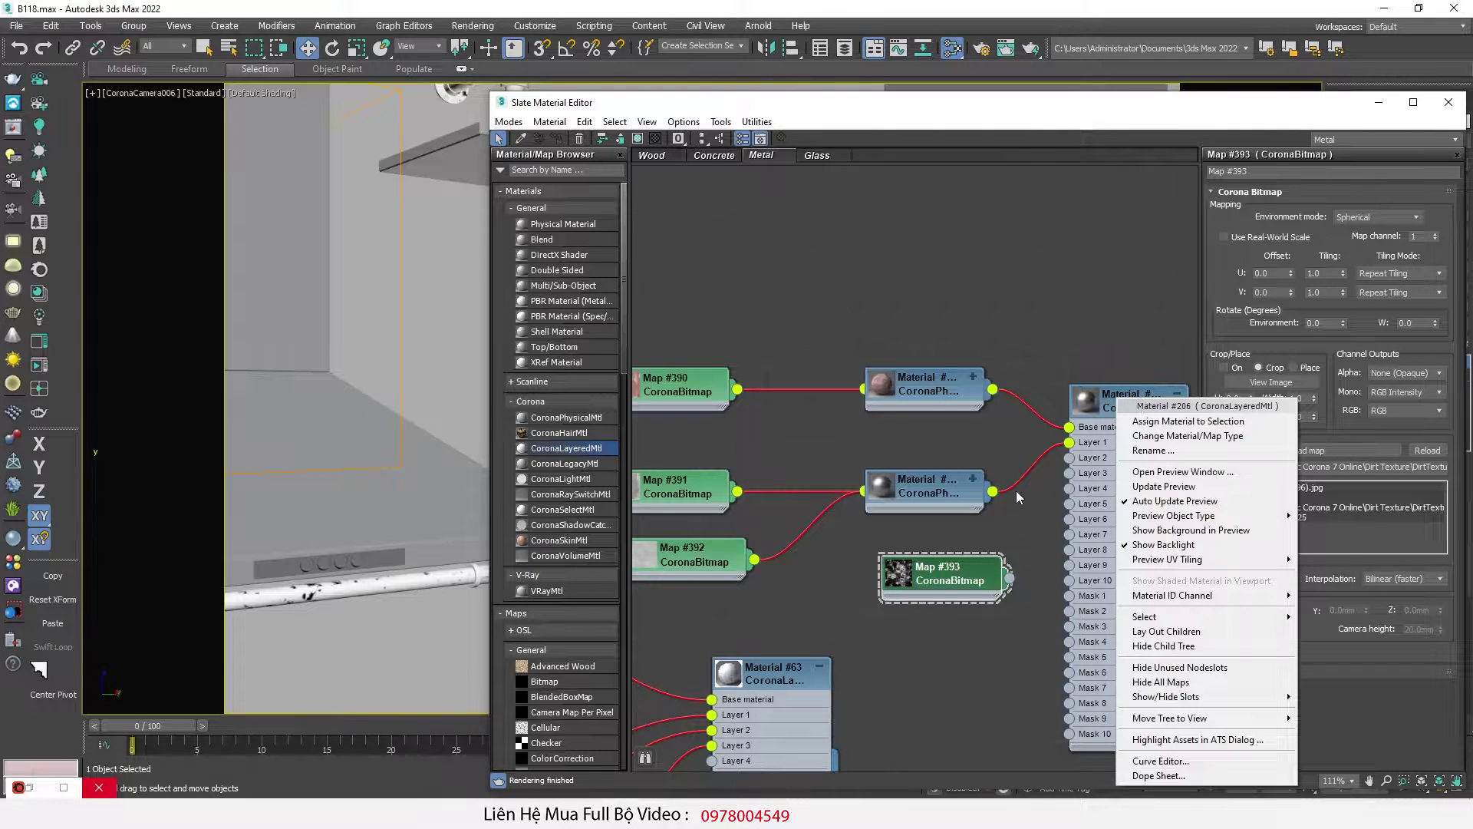
left_click(1011, 563)
left_click_drag(1033, 609, 1070, 597)
Step: Preview Material #206 in an enlarged window, invert the output of Map #393, and close the preview
right_click(1113, 403)
left_click(1159, 478)
left_click_drag(1234, 472, 1459, 246)
left_click_drag(1239, 253, 410, 87)
left_click(1233, 672)
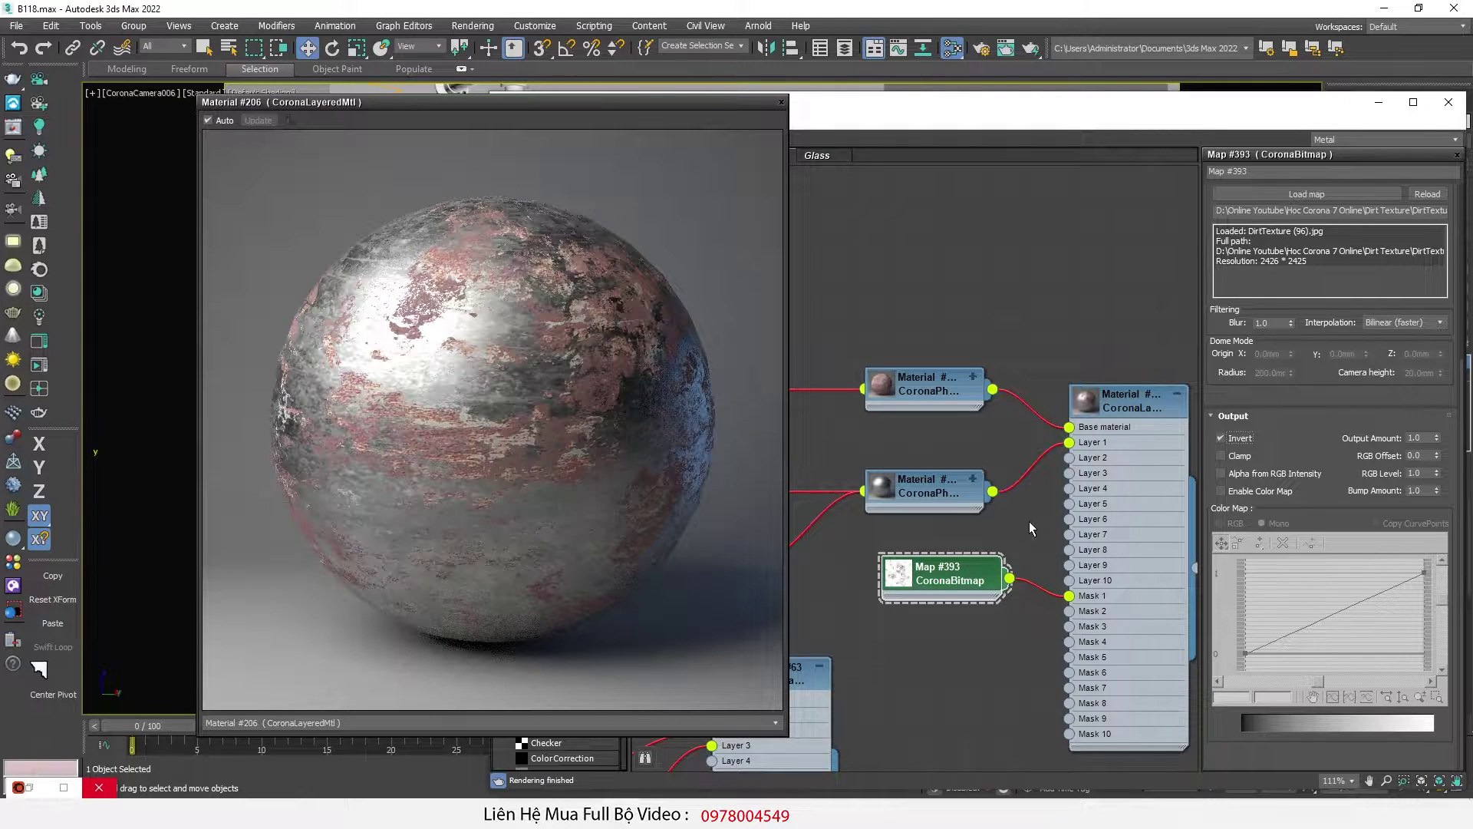
left_click(779, 103)
Step: Examine the chipped-paint edge and rusty metal in the IMG_2322.jpg reference photo, then return to the material graph
scroll(952, 461, "down", 6)
scroll(945, 490, "up", 5)
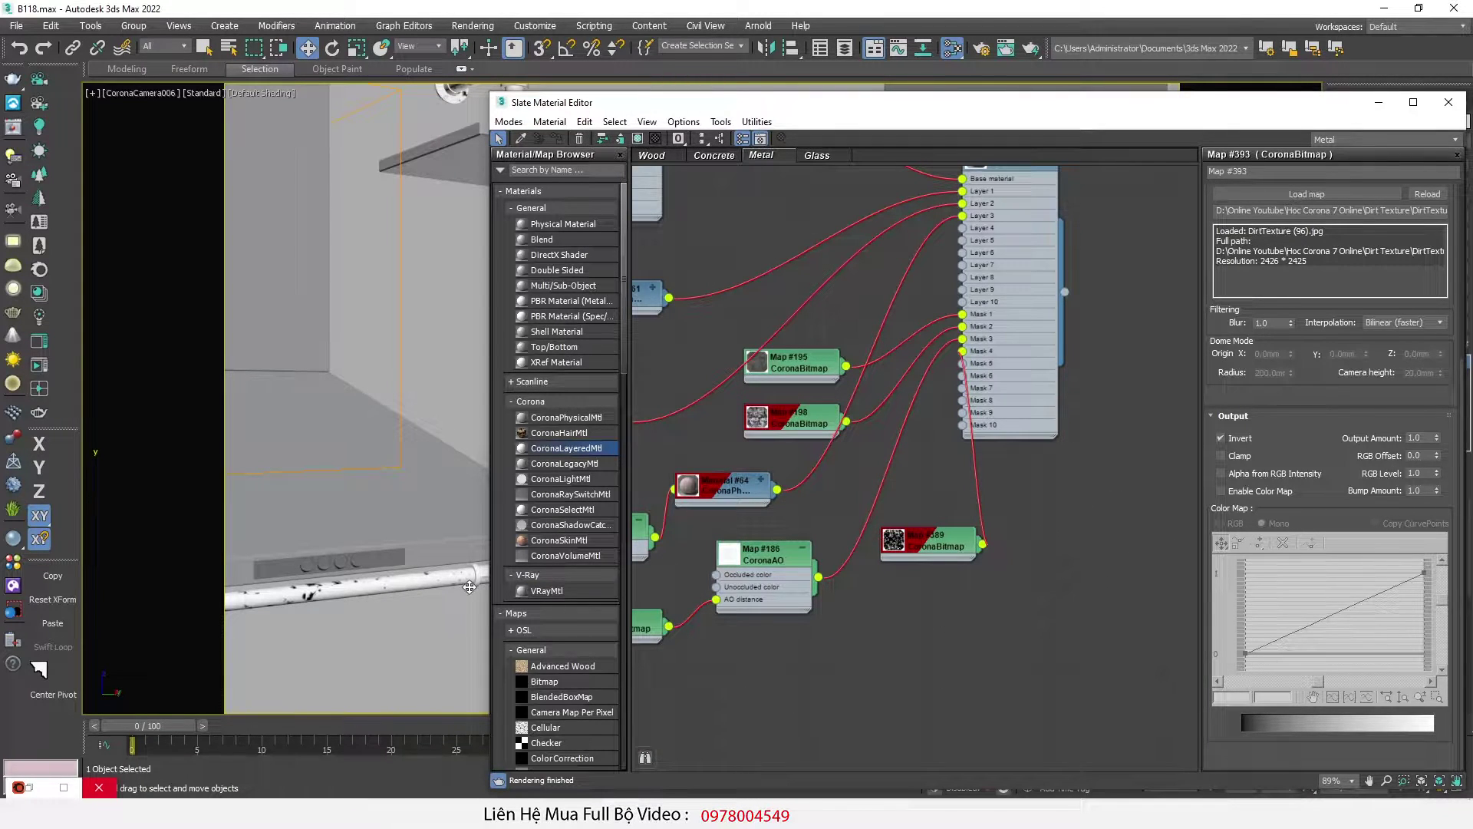
left_click(657, 750)
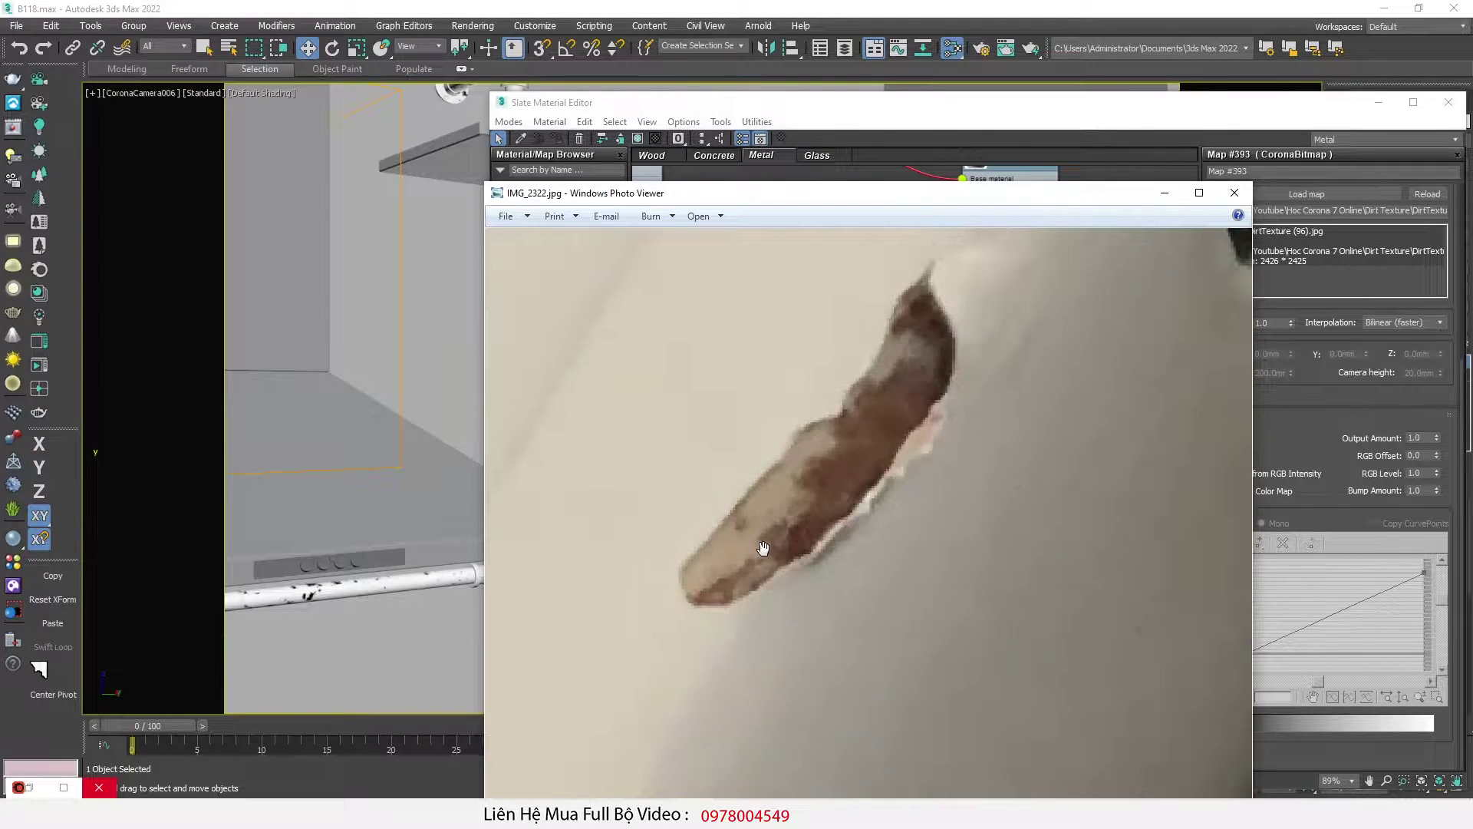
scroll(757, 549, "up", 2)
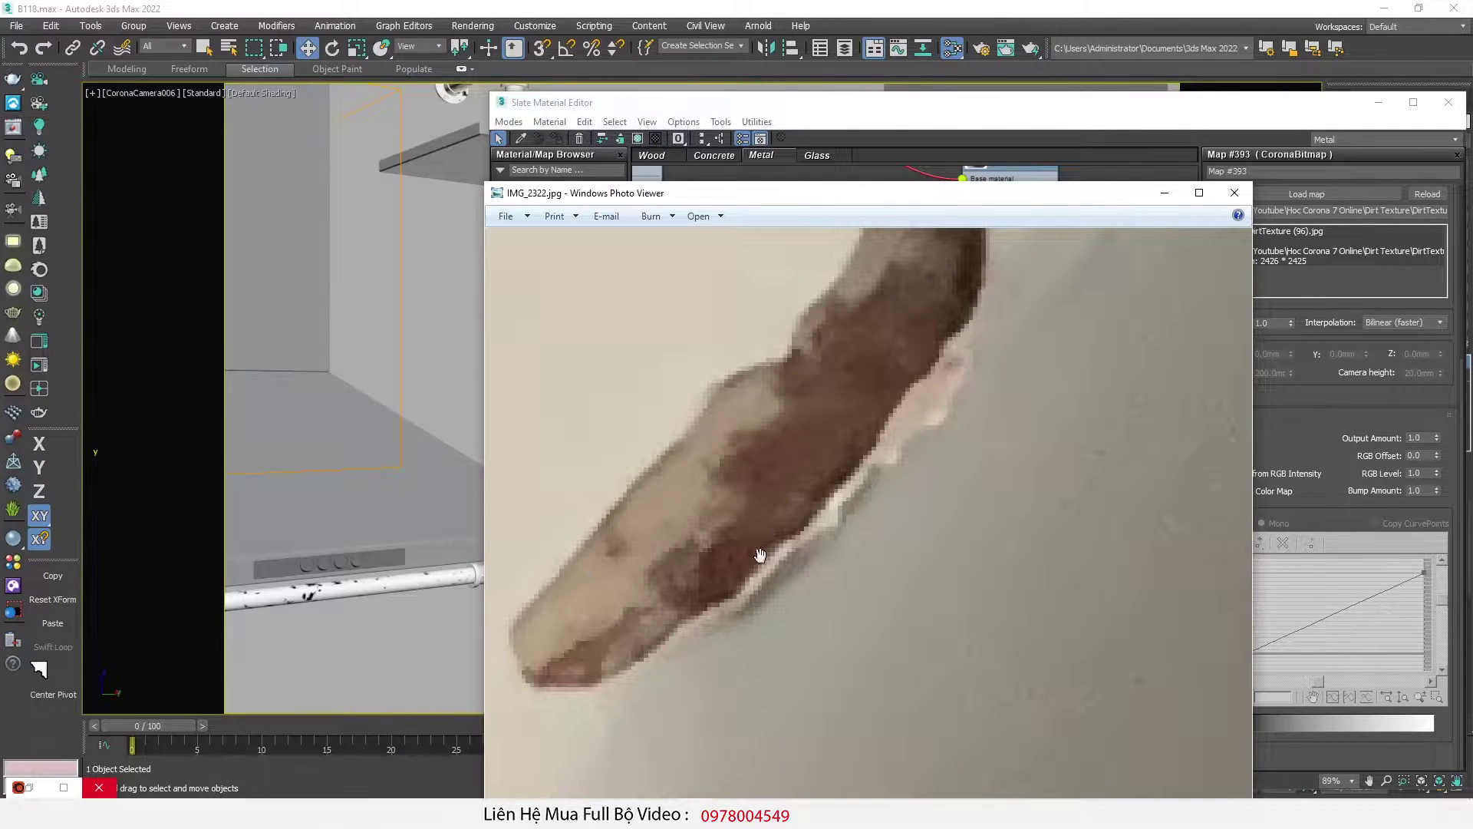
left_click(890, 140)
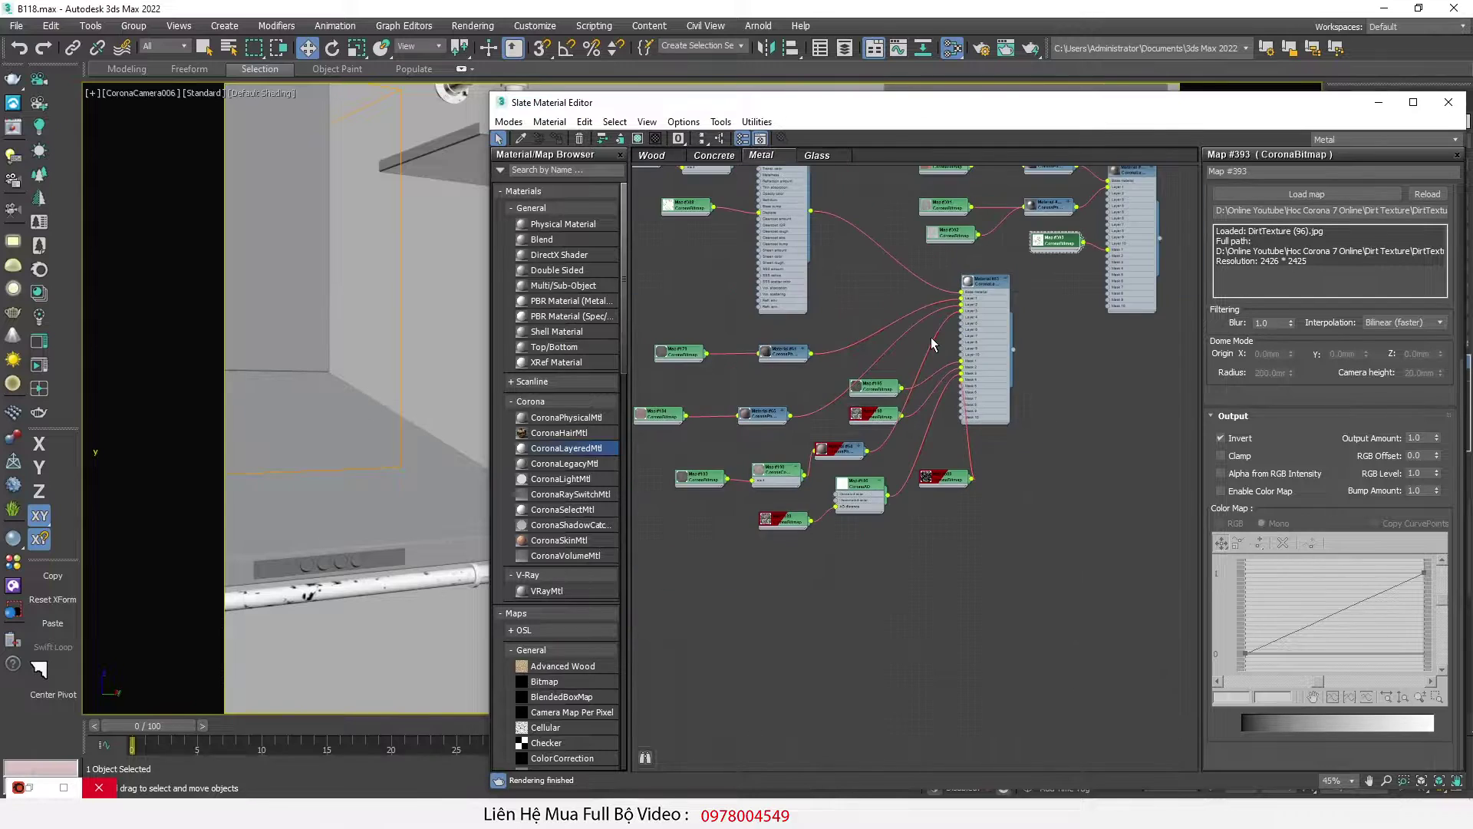
Step: Collapse the layered Material #206 and connect it to the Layer 4 input of Material #63
scroll(934, 345, "up", 8)
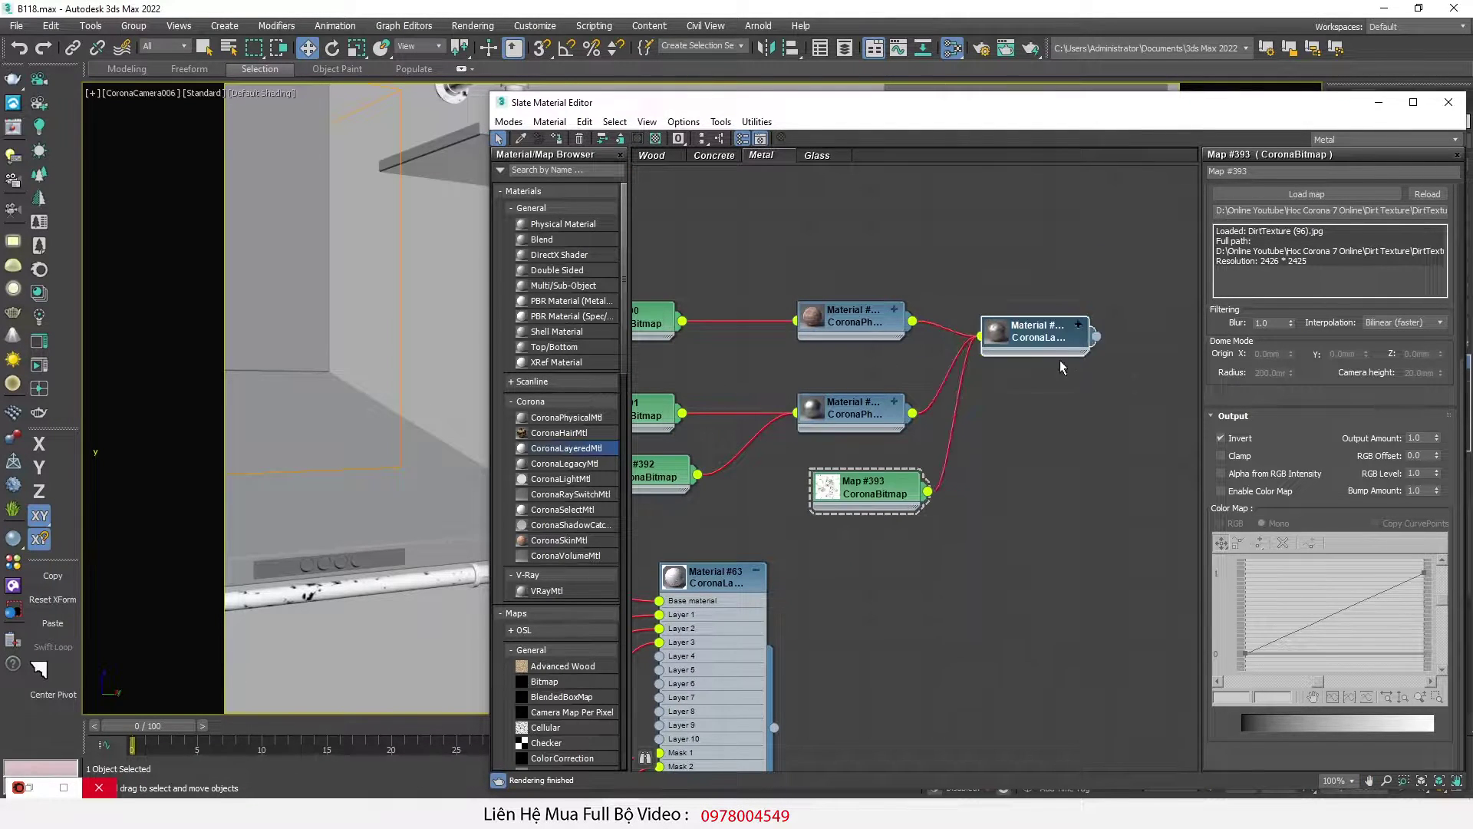
middle_click_drag(946, 444, 1012, 373)
scroll(1009, 376, "down", 2)
scroll(1128, 293, "up", 1)
left_click_drag(1130, 290, 743, 579)
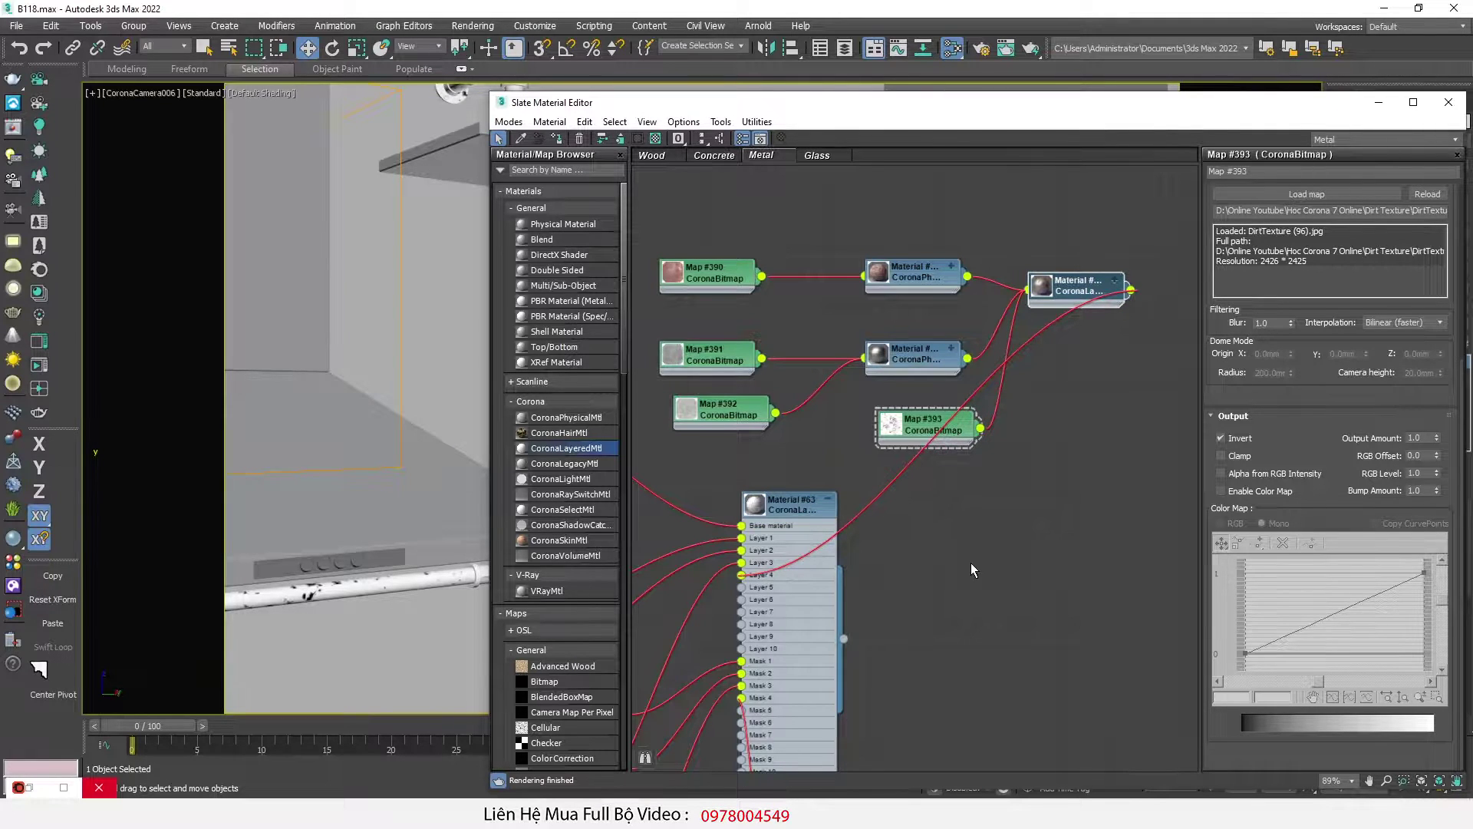
Step: Start a Corona interactive render of the CoronaCamera006 view
scroll(970, 563, "down", 6)
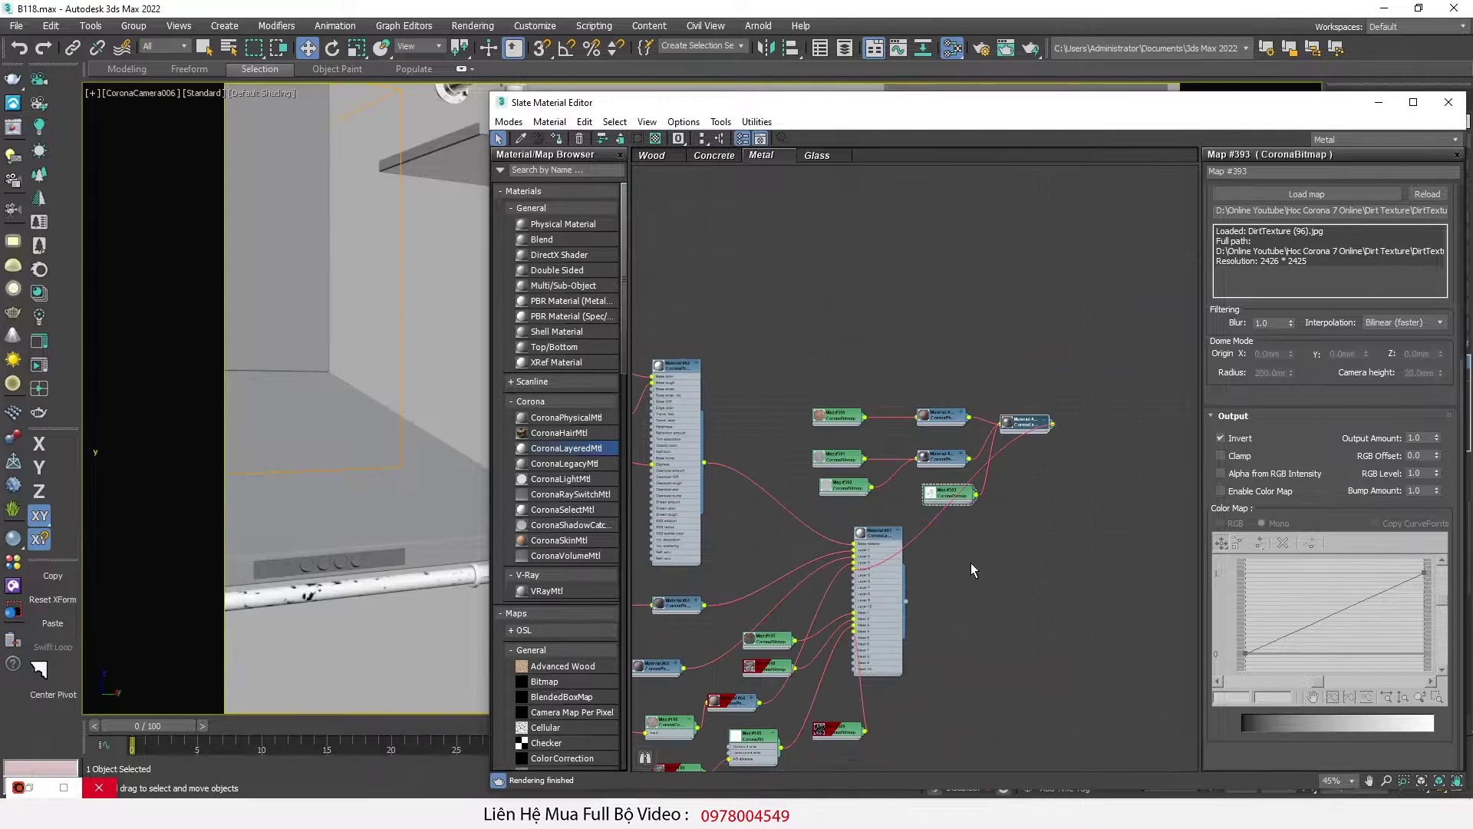
left_click(47, 363)
left_click(1317, 518)
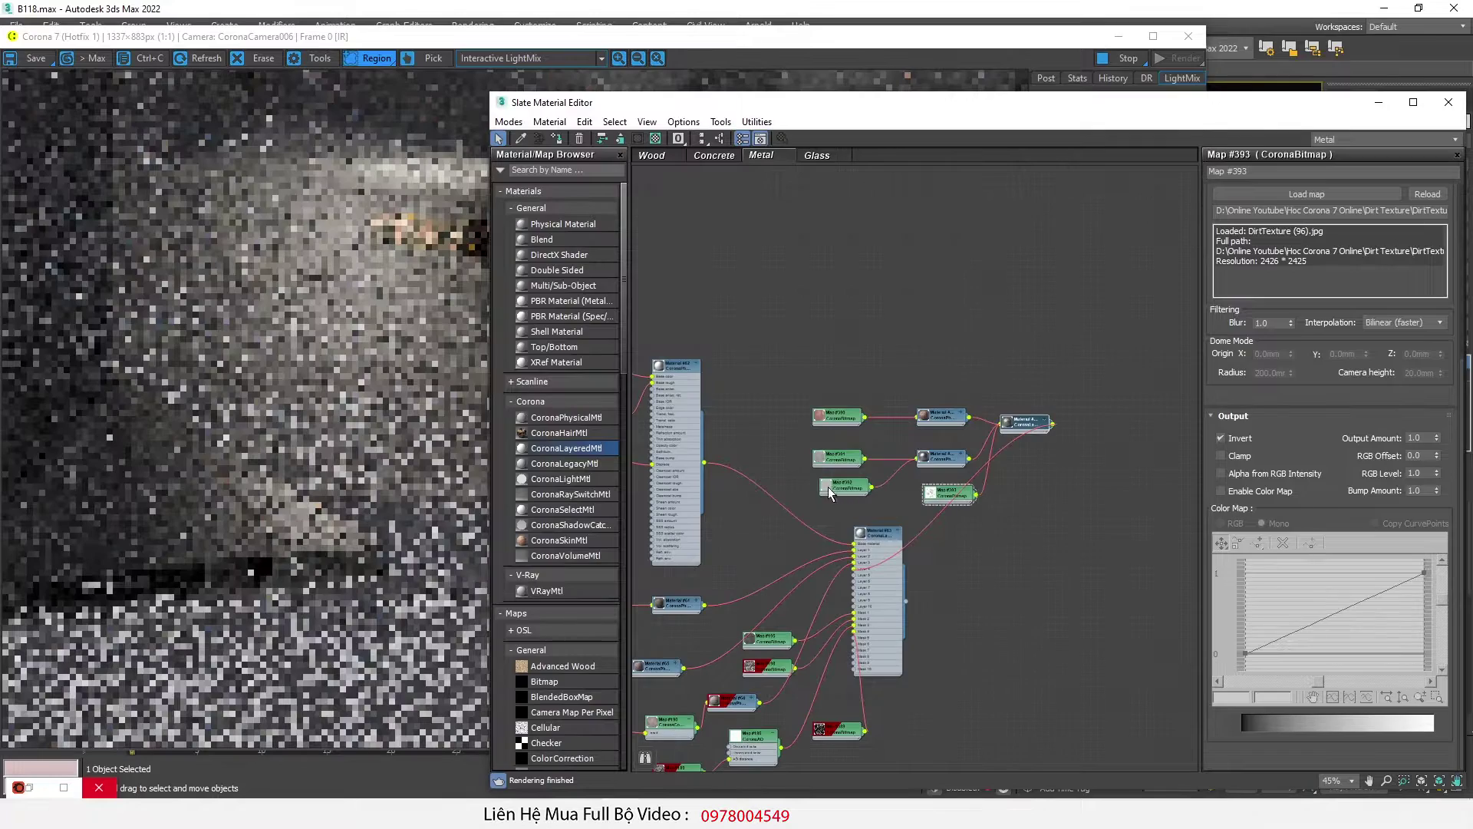
Step: Set the displacement of Material #62 to a min level of -2 mm and a max level of 0 mm
scroll(830, 491, "up", 6)
double_click(1027, 337)
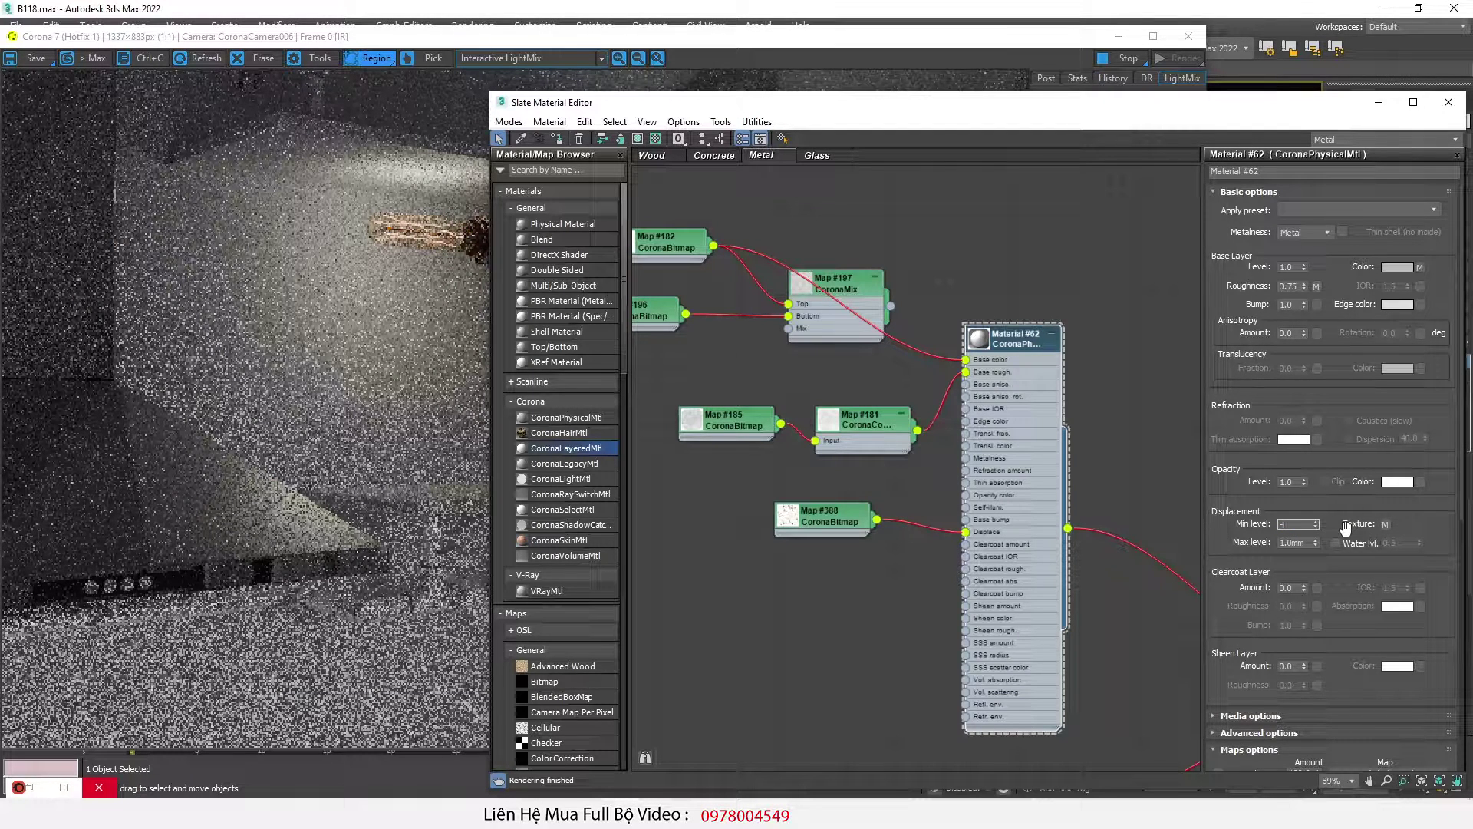
key("Return")
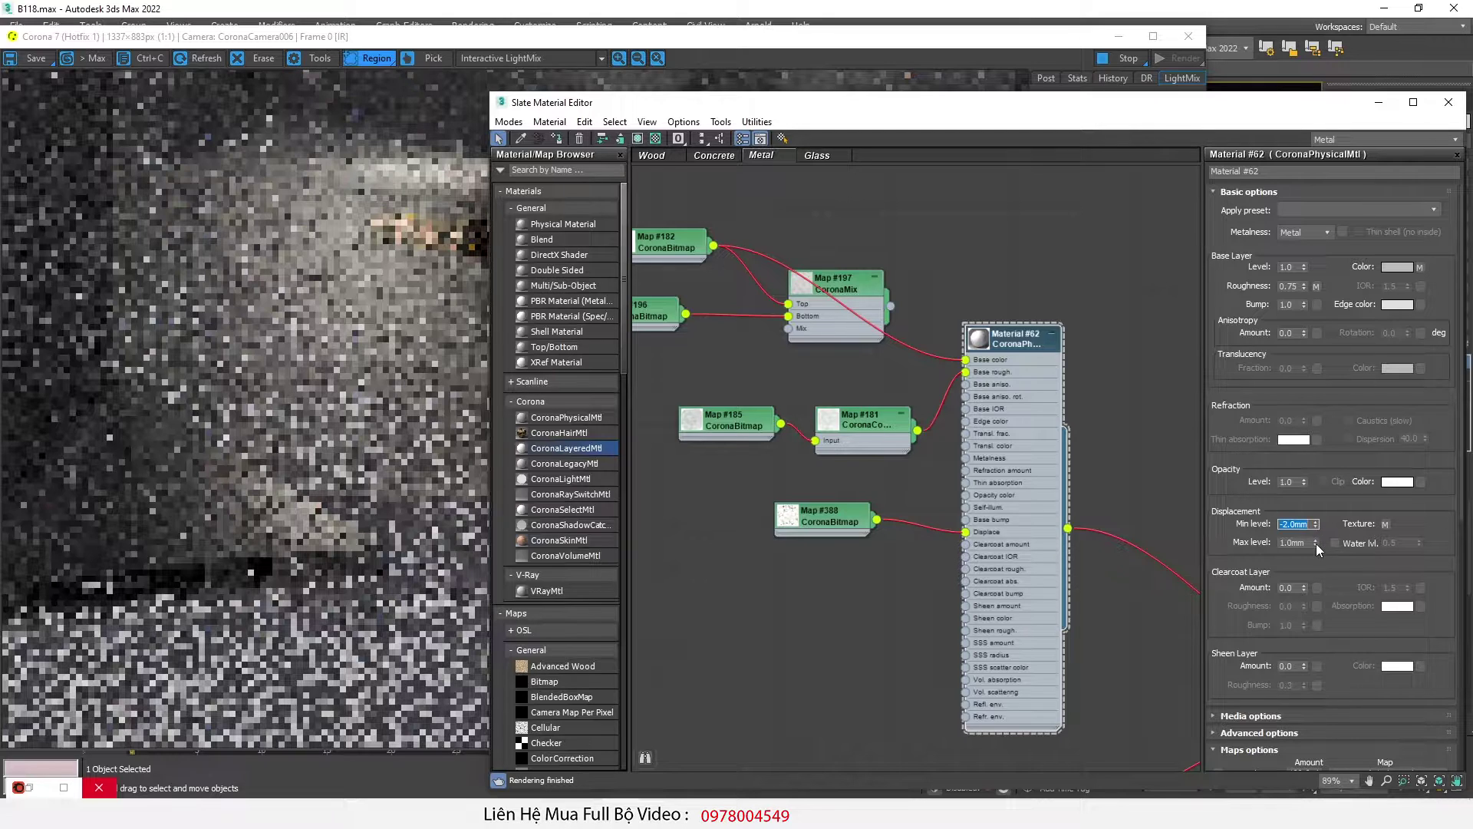
double_click(1310, 545)
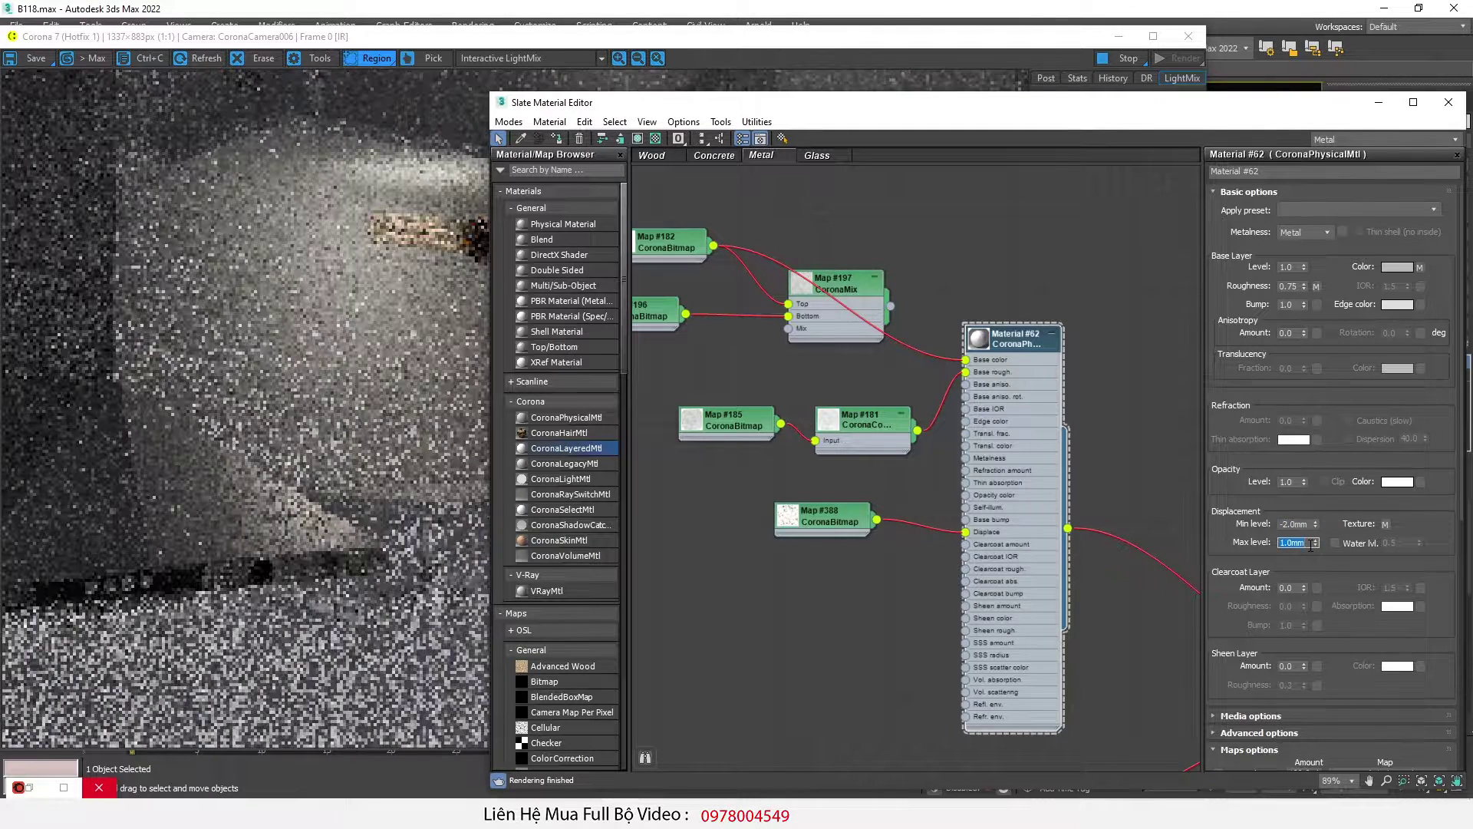
type("0")
key("Return")
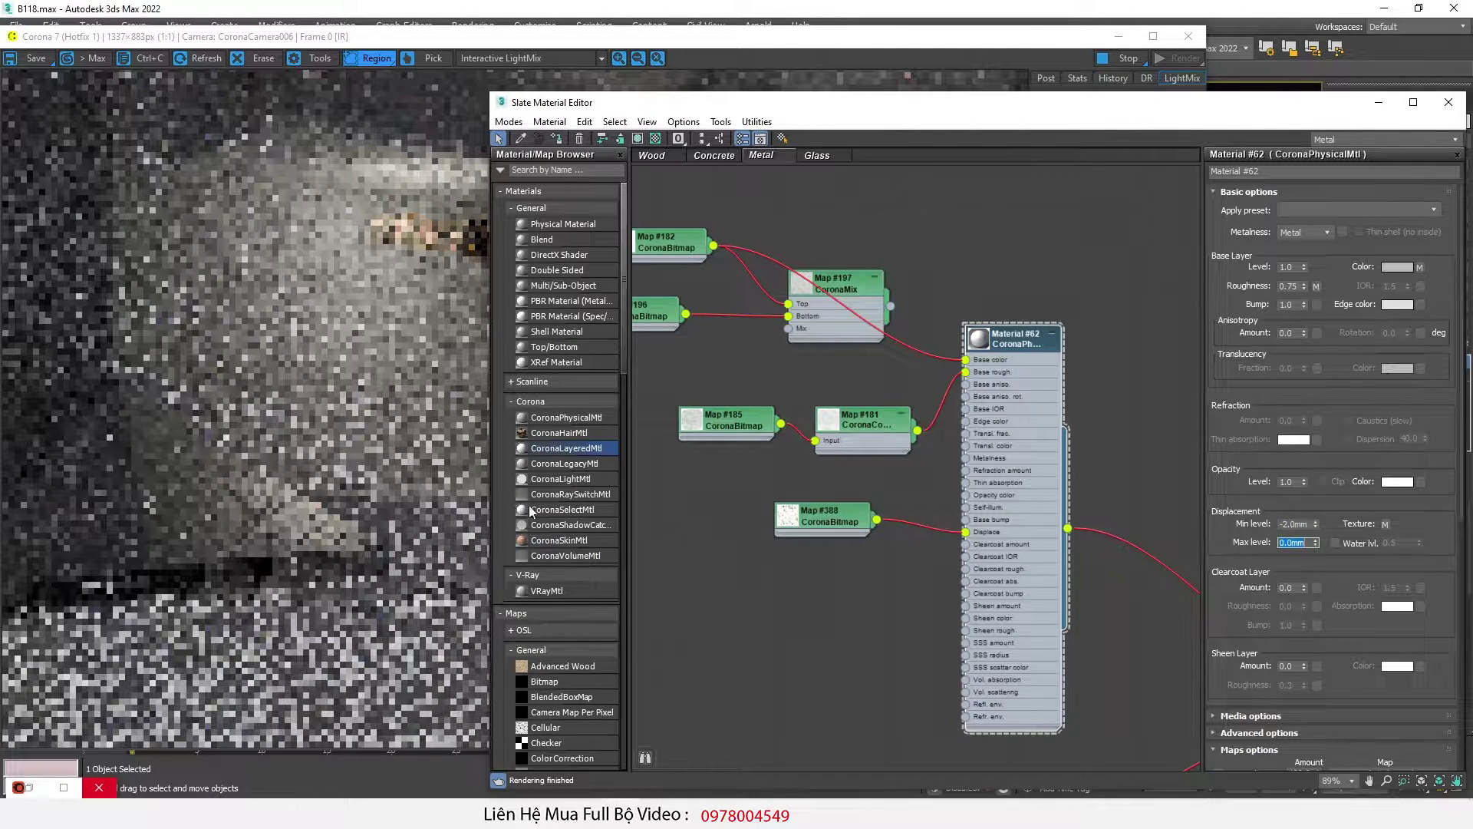
Step: Move the Slate Material Editor aside and narrow it to uncover more of the pipes in the interactive render
scroll(274, 551, "up", 1)
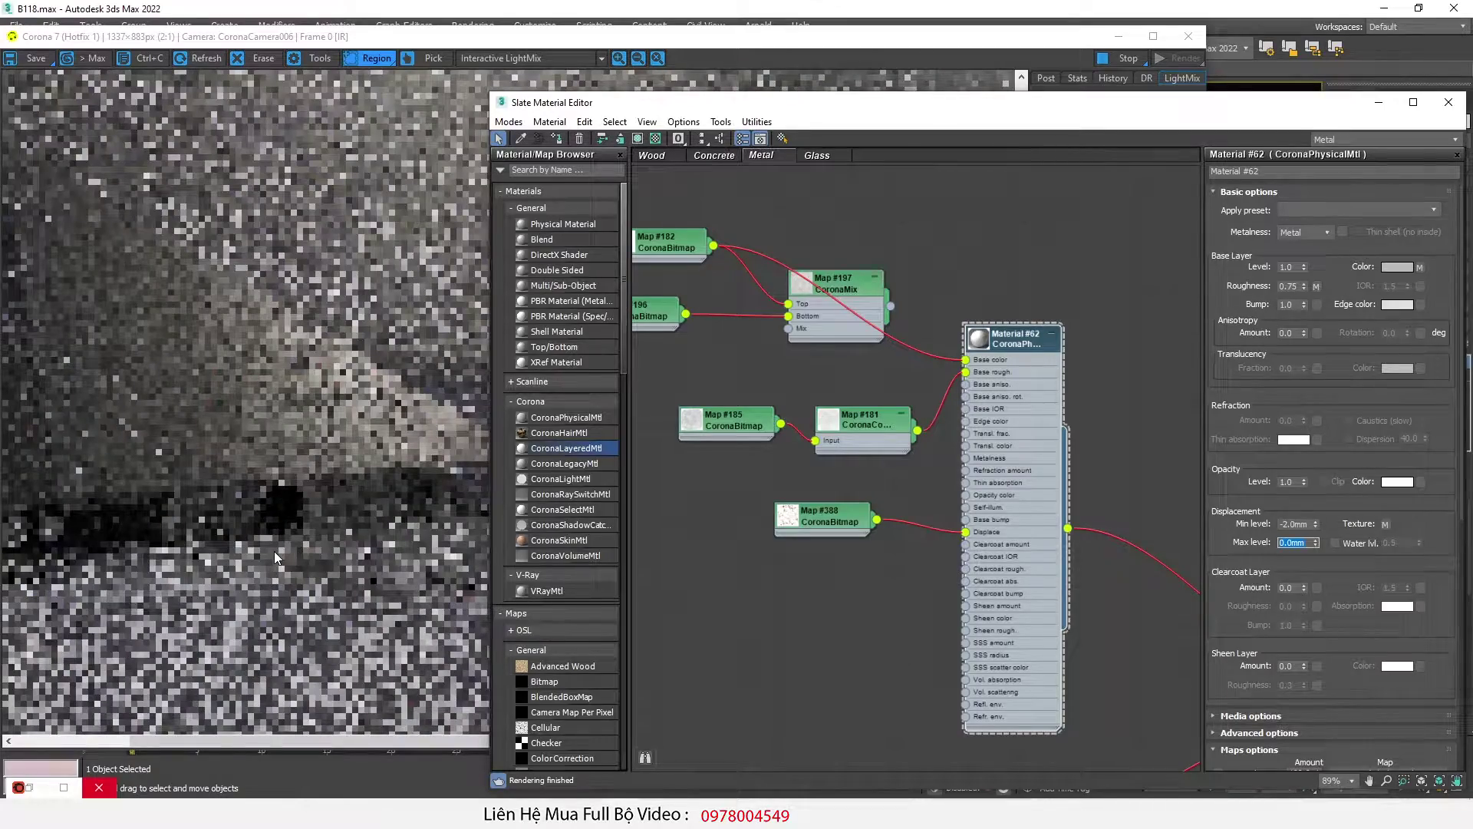
scroll(274, 551, "down", 1)
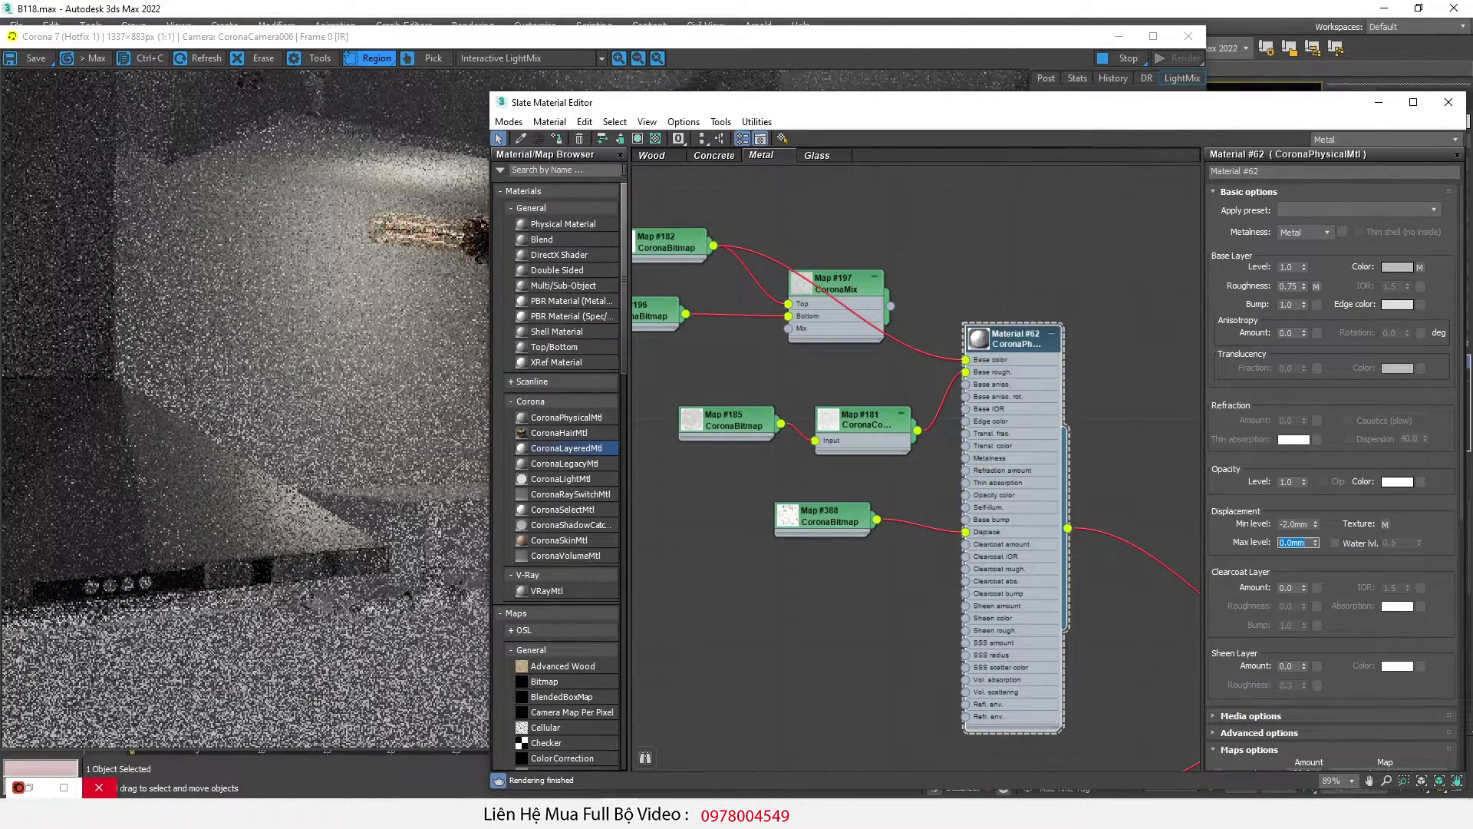
left_click_drag(645, 113, 707, 68)
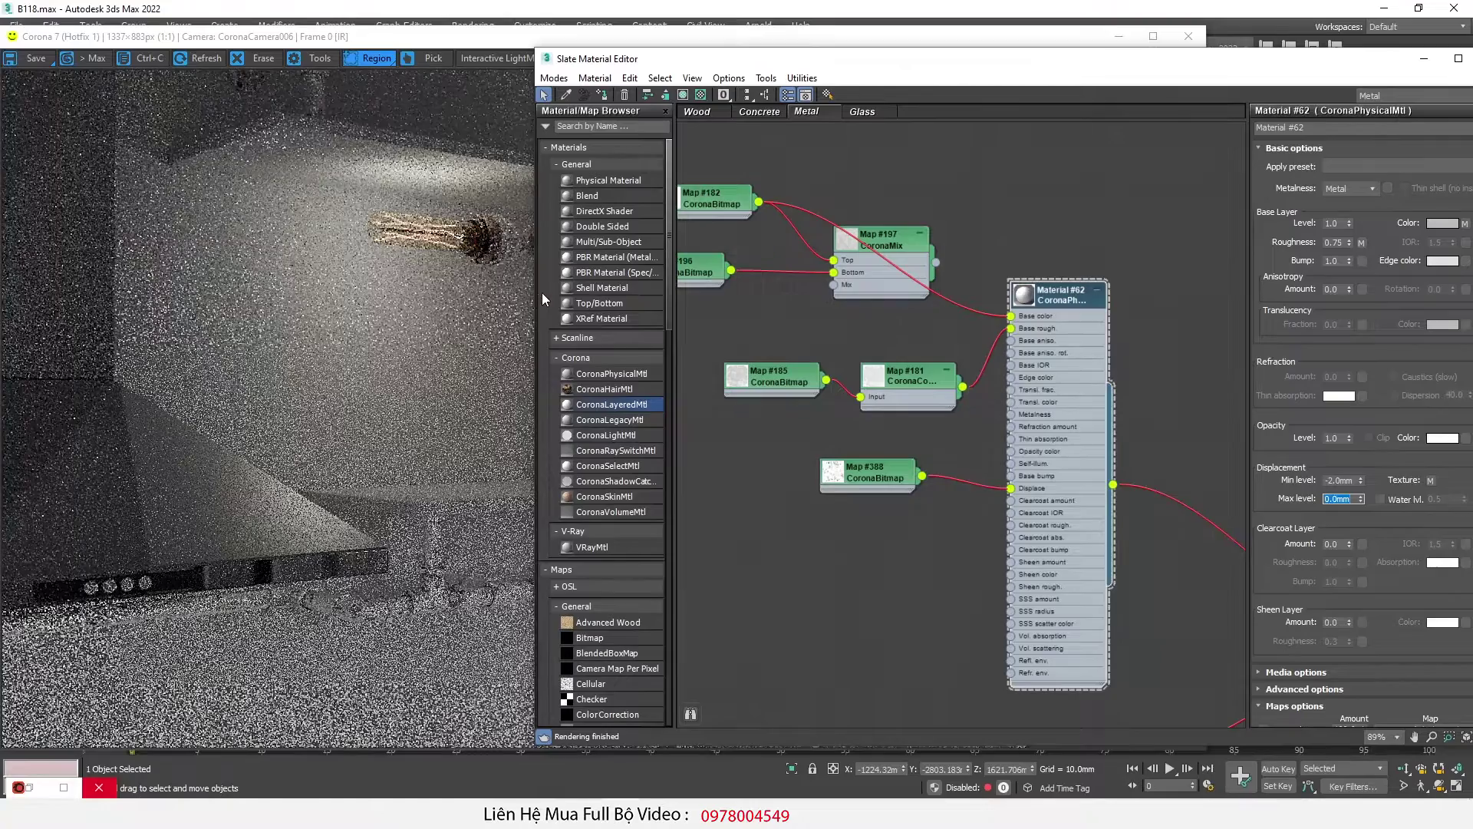
left_click_drag(537, 293, 742, 296)
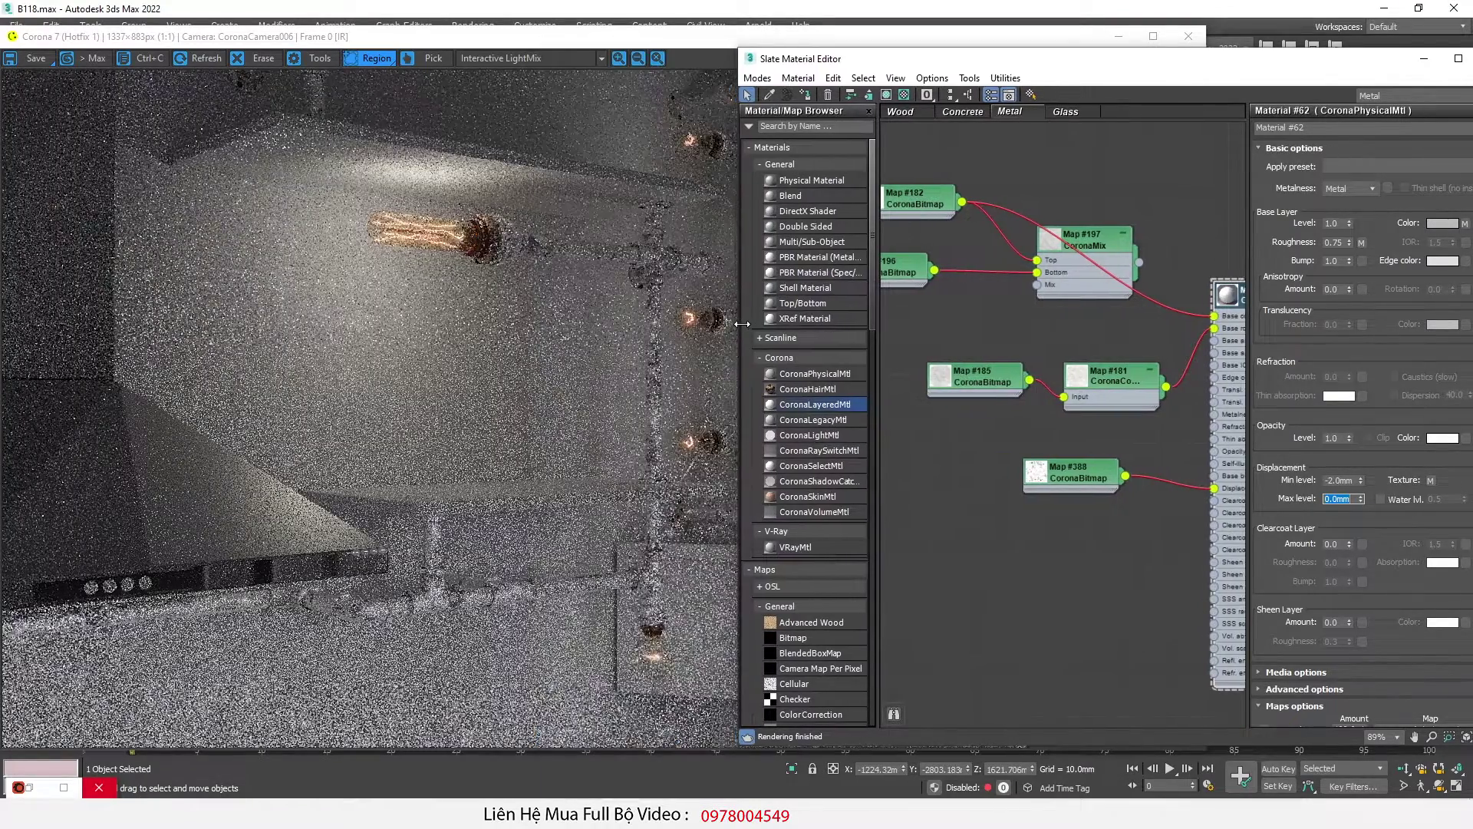
scroll(971, 404, "down", 4)
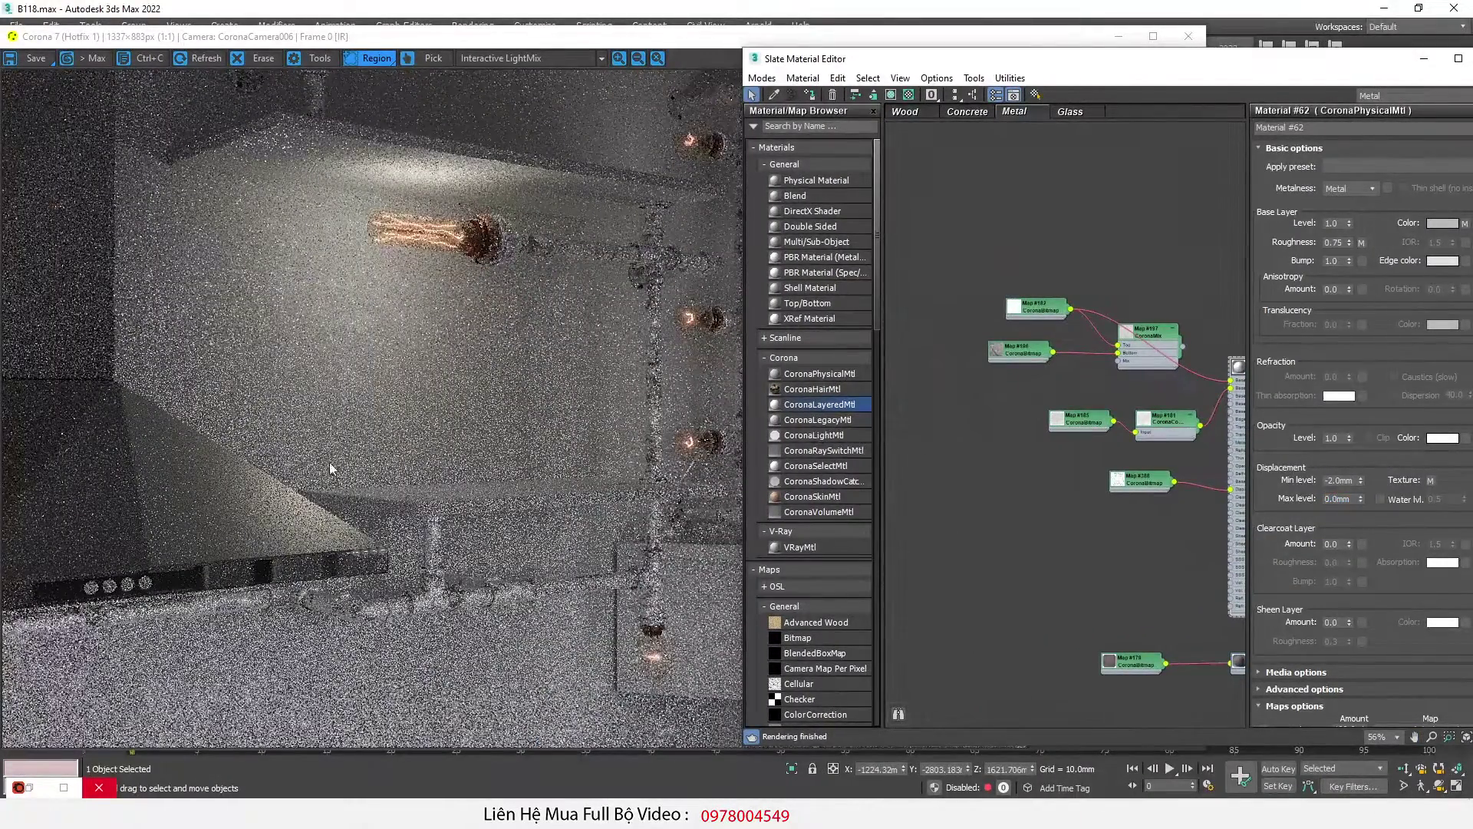
Step: Examine the chipped paint, rust and displacement up close on the rendered horizontal and vertical pipes
scroll(61, 642, "up", 1)
scroll(63, 647, "up", 1)
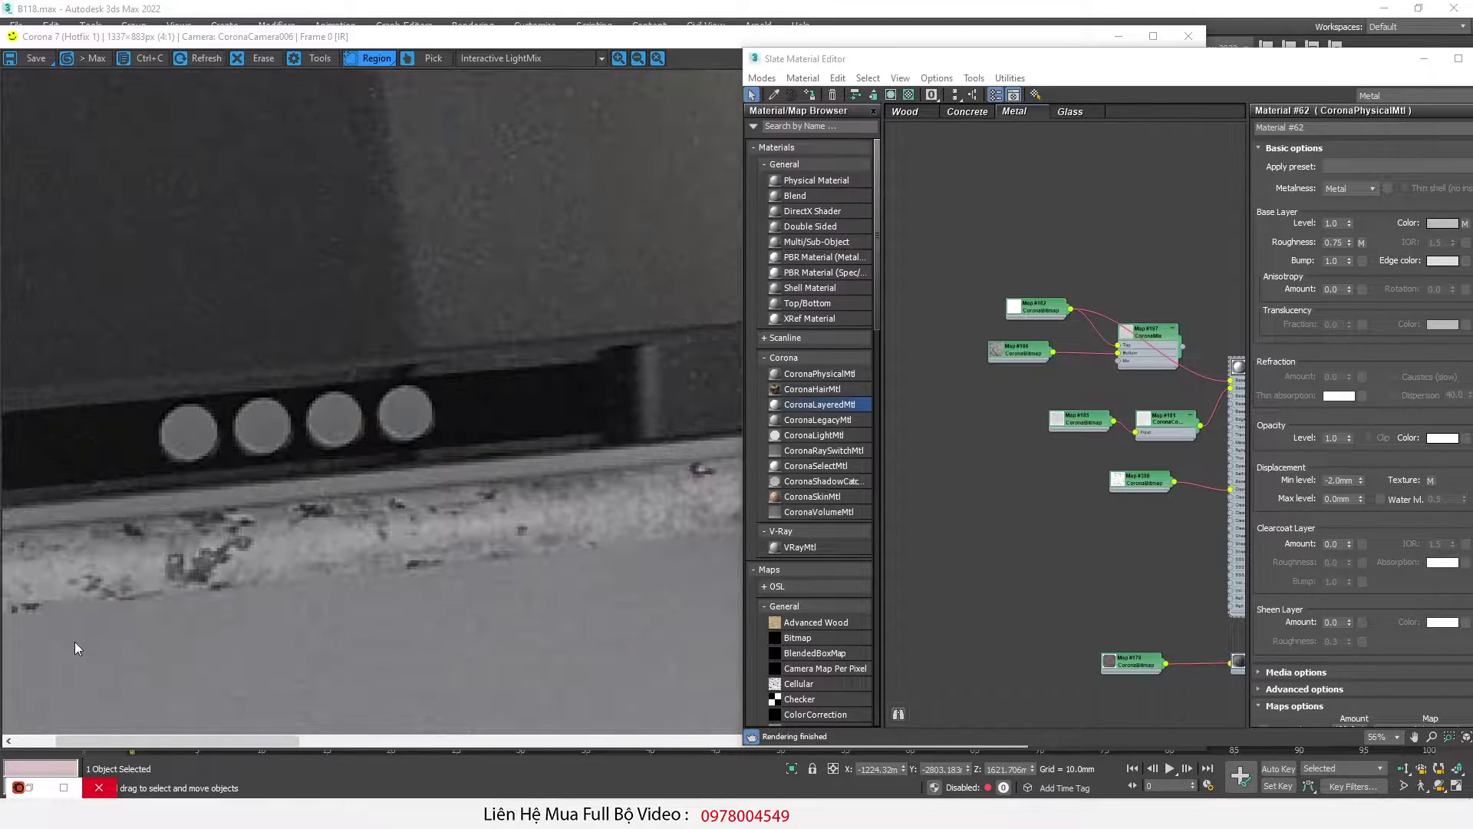
scroll(212, 561, "down", 1)
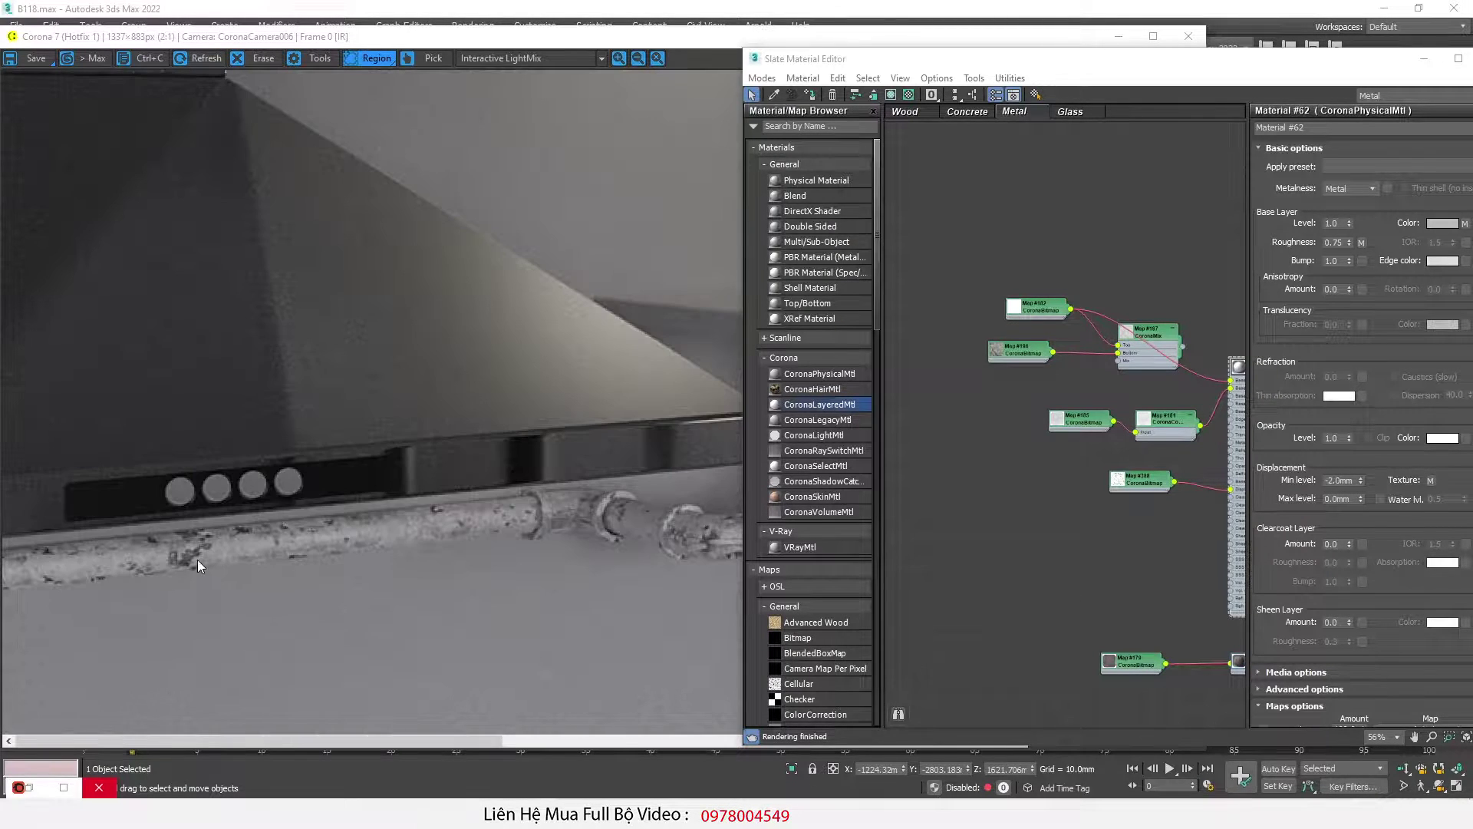
scroll(189, 564, "down", 1)
scroll(91, 623, "up", 1)
scroll(87, 625, "up", 1)
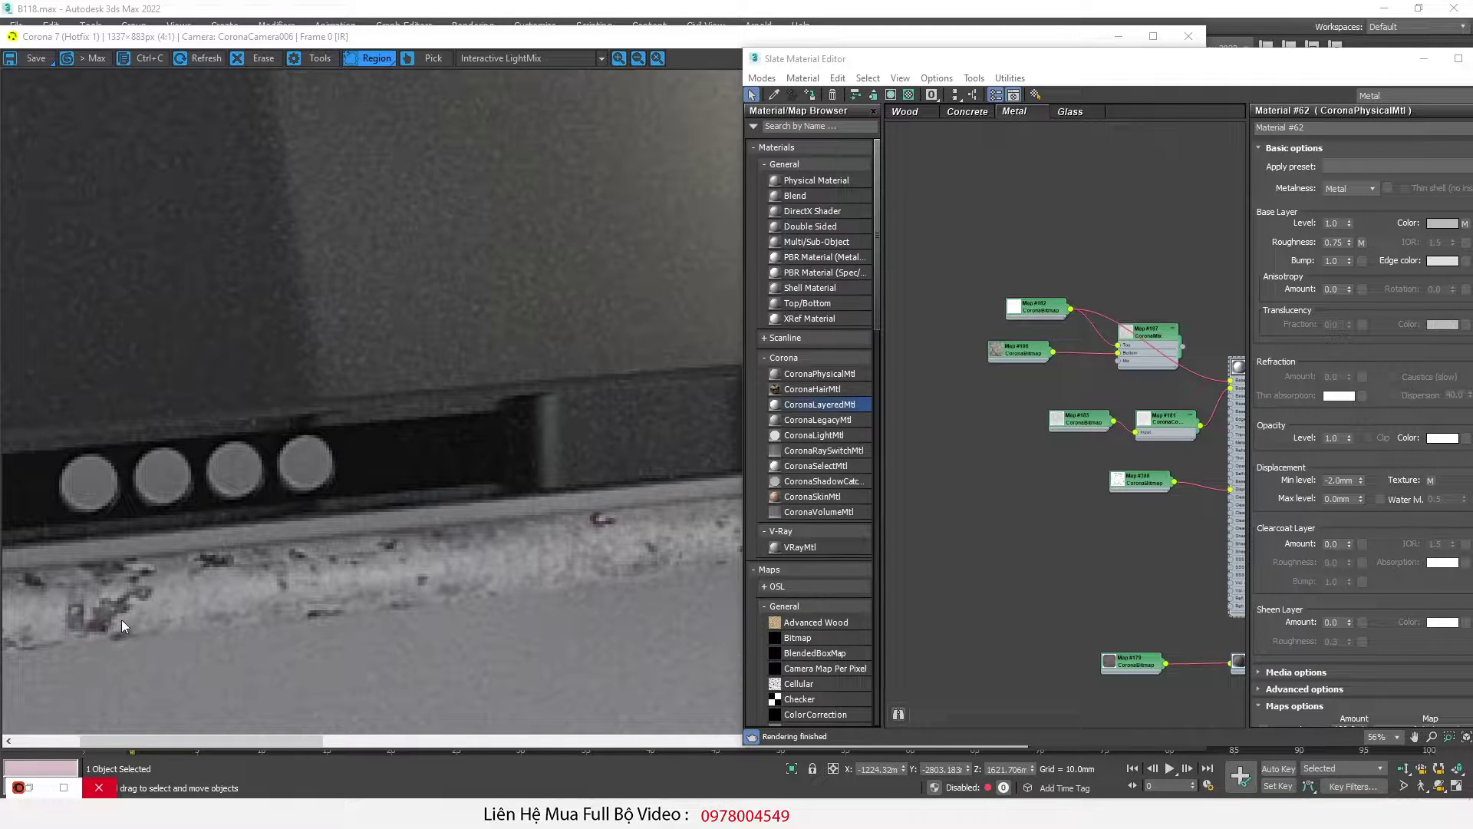
scroll(122, 619, "down", 2)
scroll(454, 620, "up", 2)
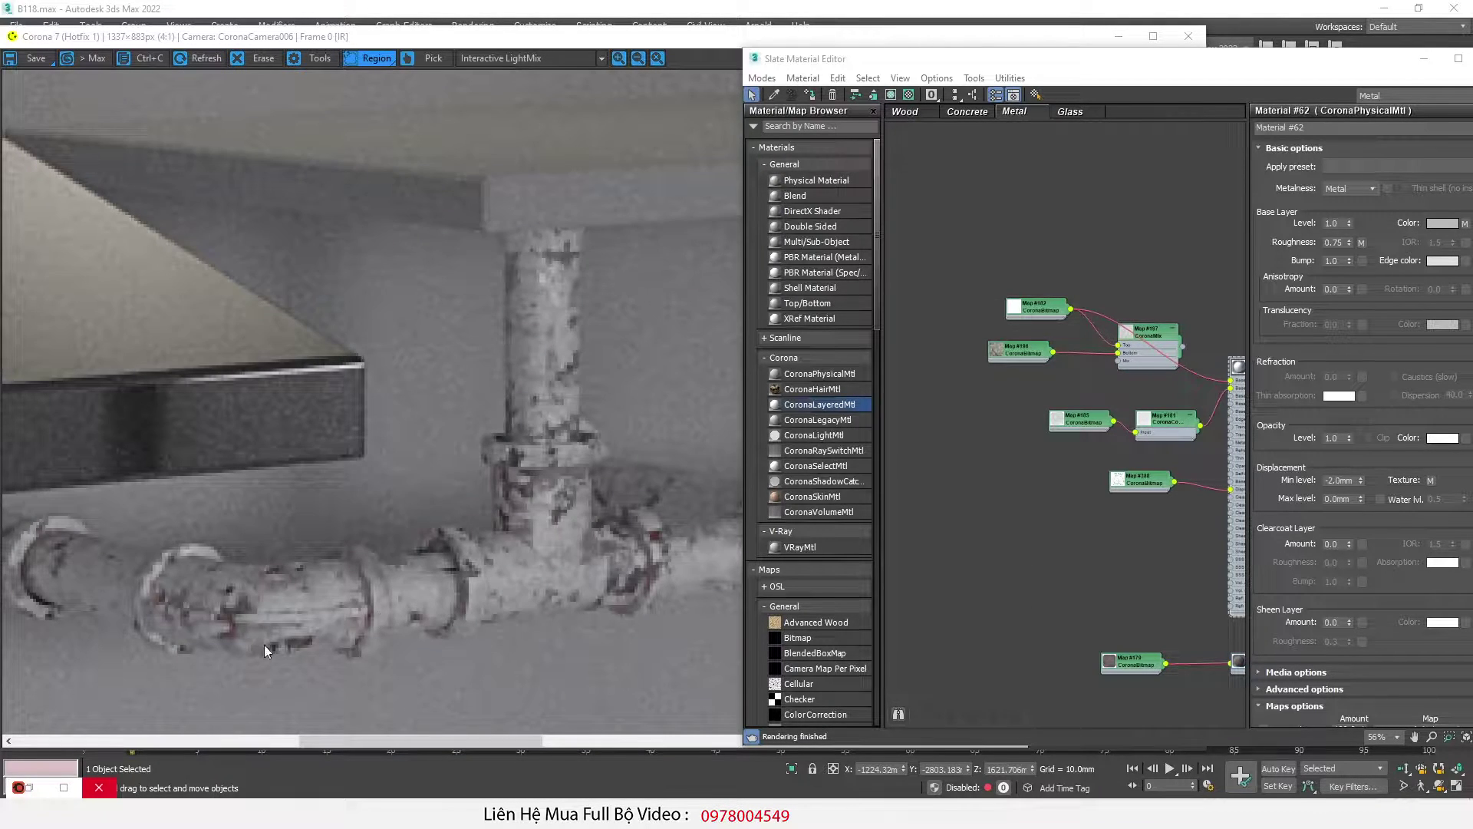
scroll(398, 591, "down", 2)
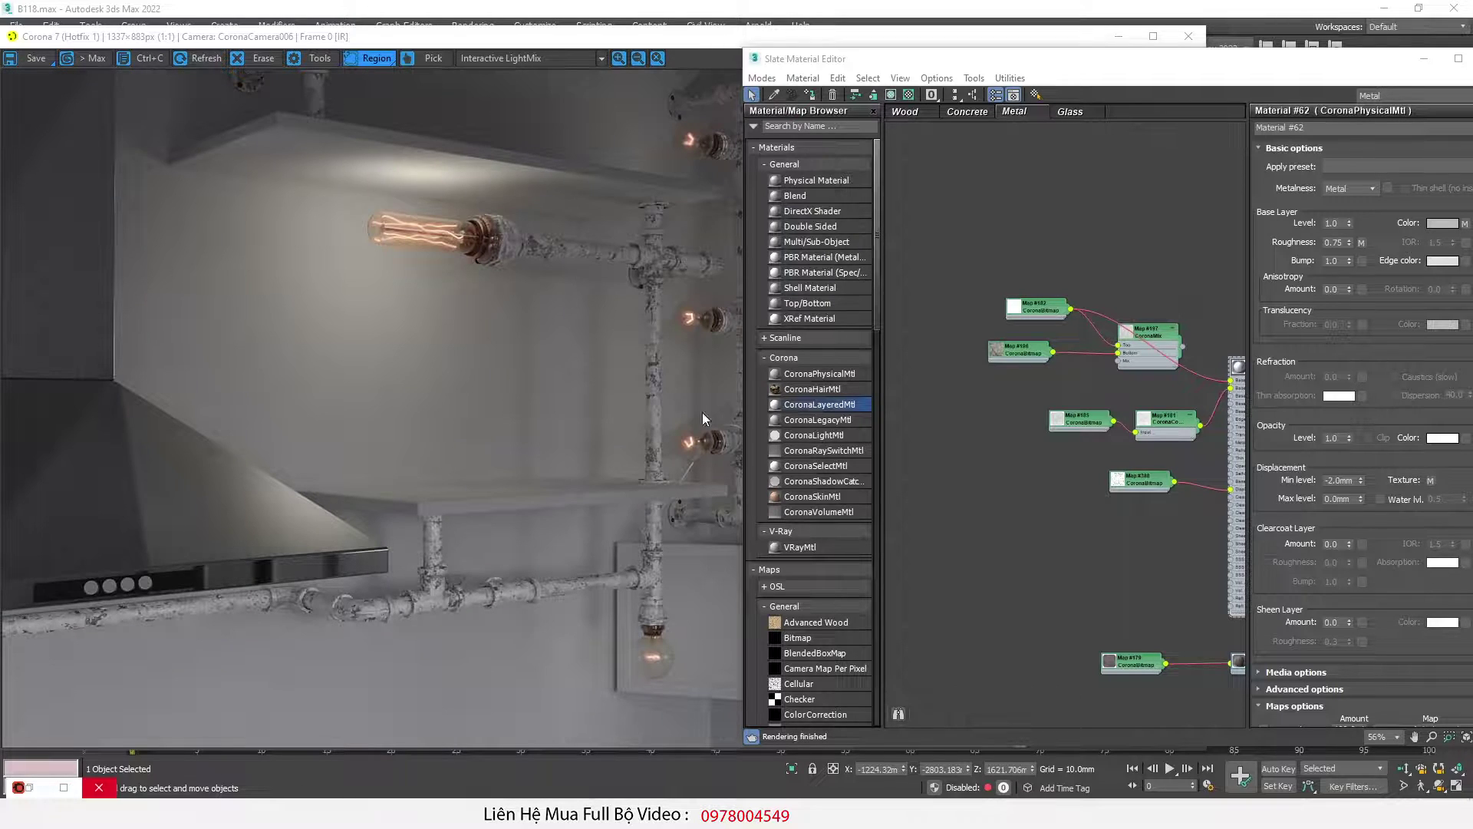
scroll(709, 311, "up", 1)
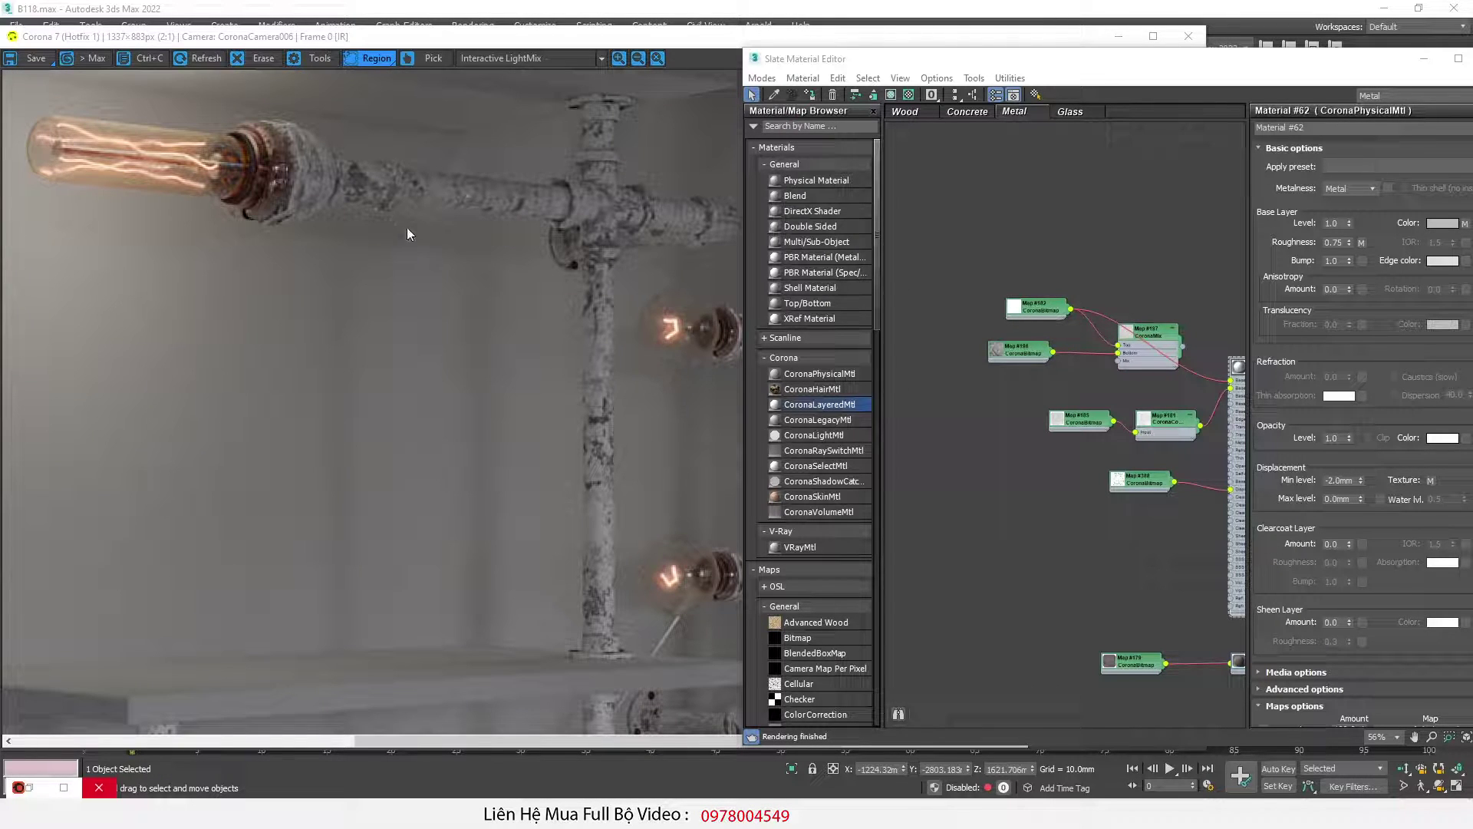
scroll(628, 430, "up", 1)
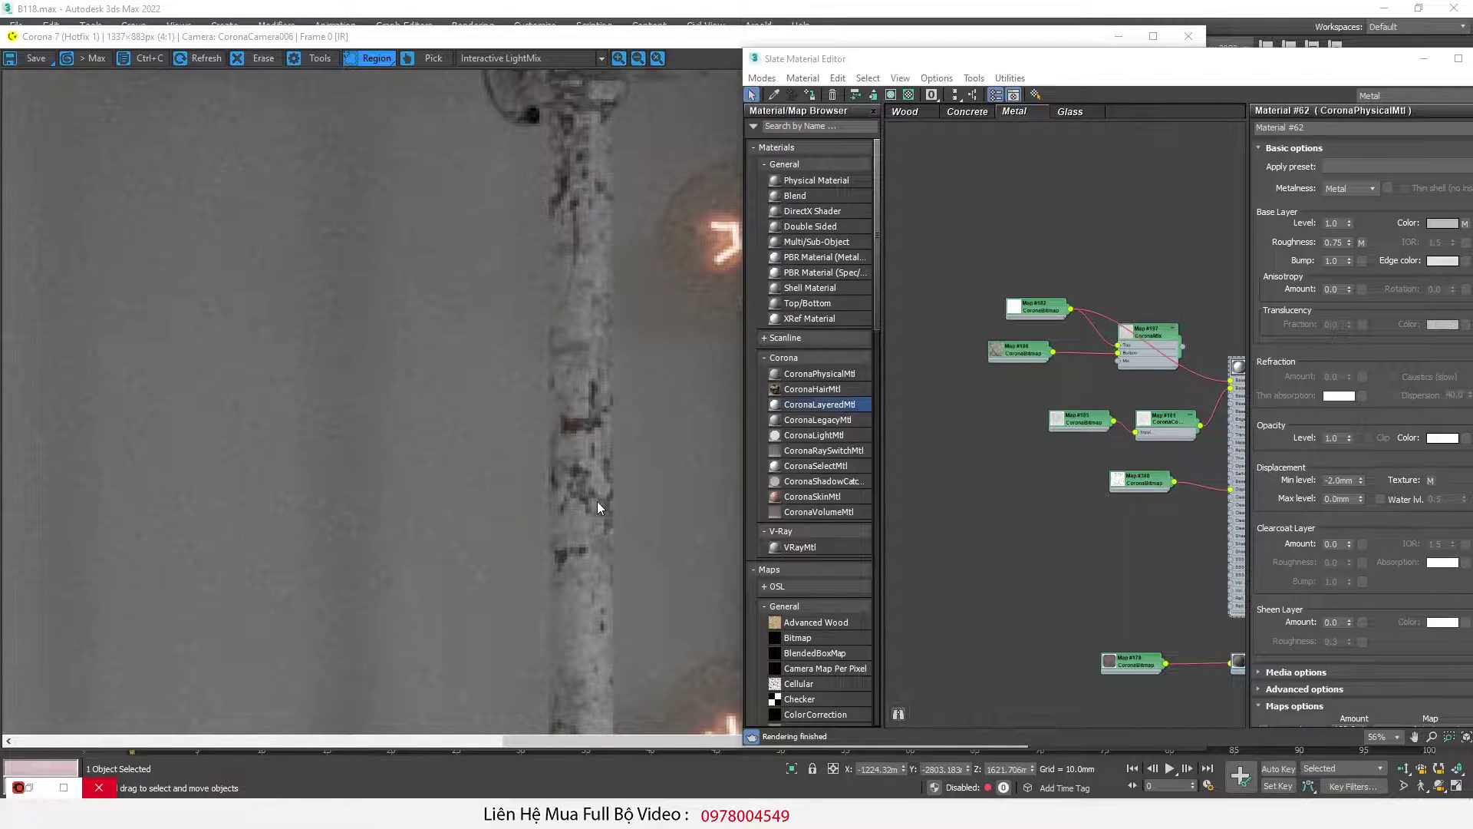
scroll(600, 507, "down", 2)
Step: Move the render window aside and view the VetLom.jpg mask image loaded in Map #389
left_click_drag(623, 45, 527, 671)
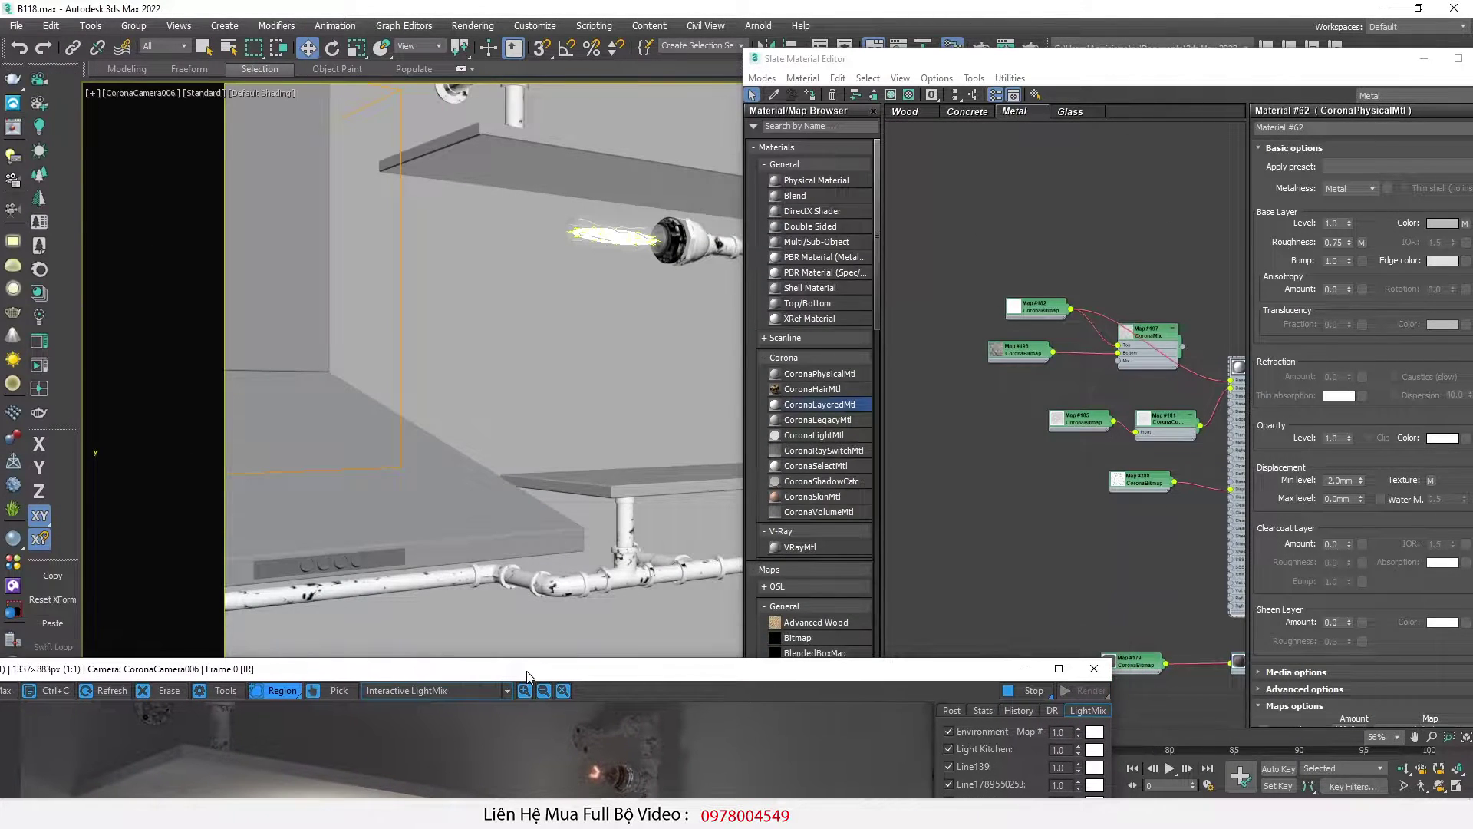
left_click(999, 534)
scroll(1036, 437, "down", 4)
scroll(1101, 445, "up", 7)
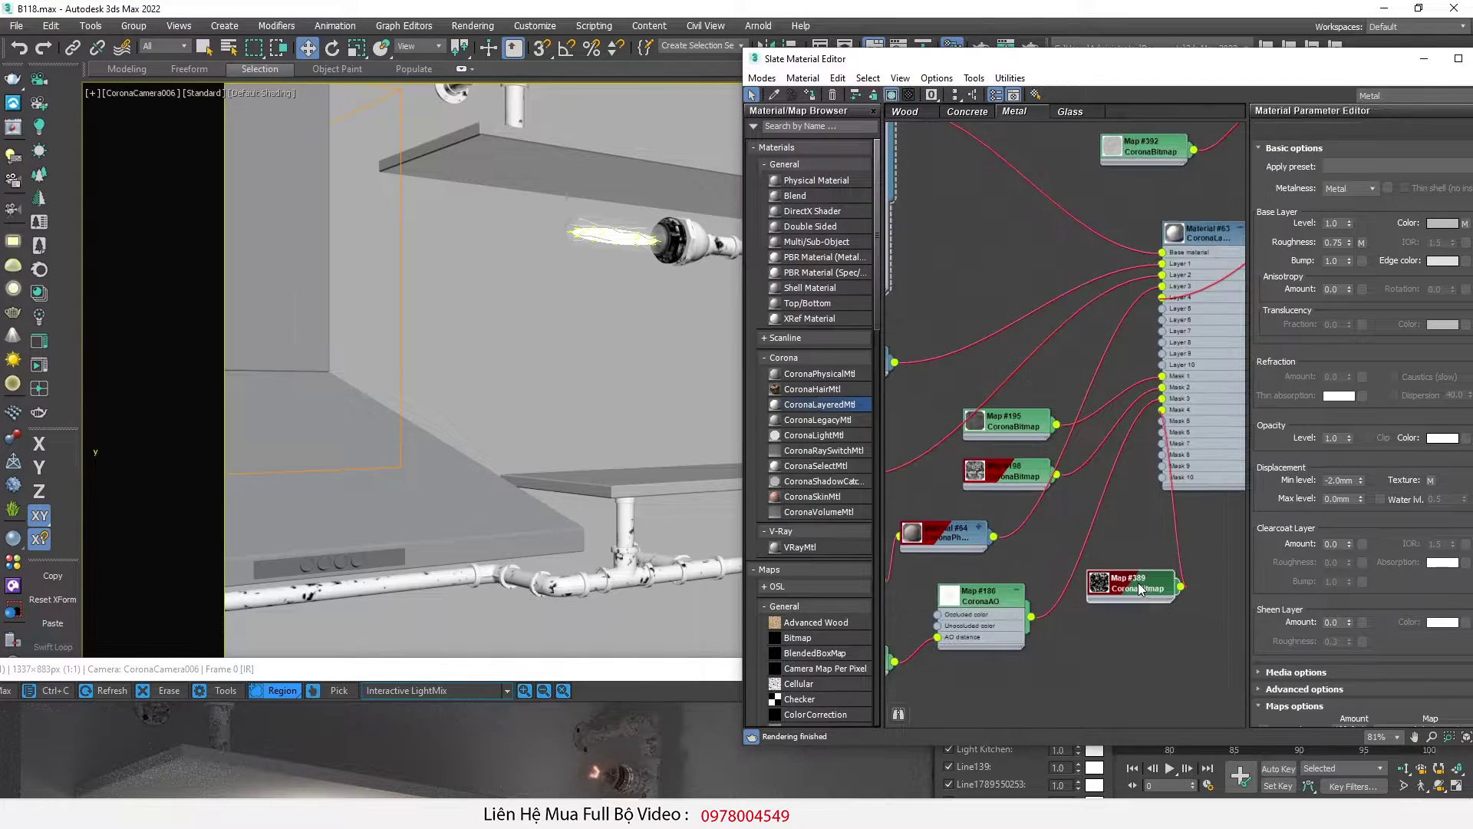
double_click(1148, 586)
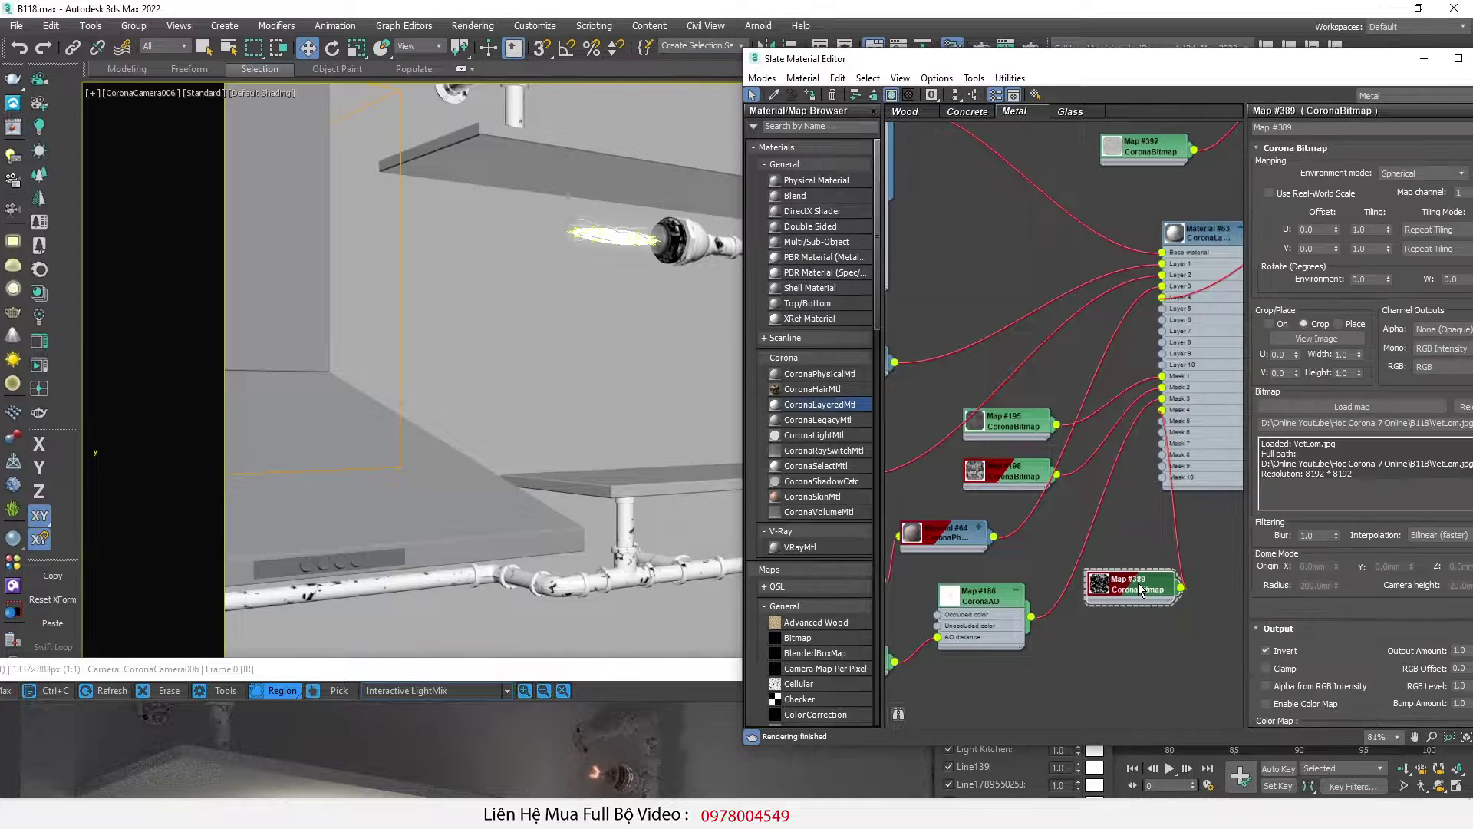
left_click(1316, 338)
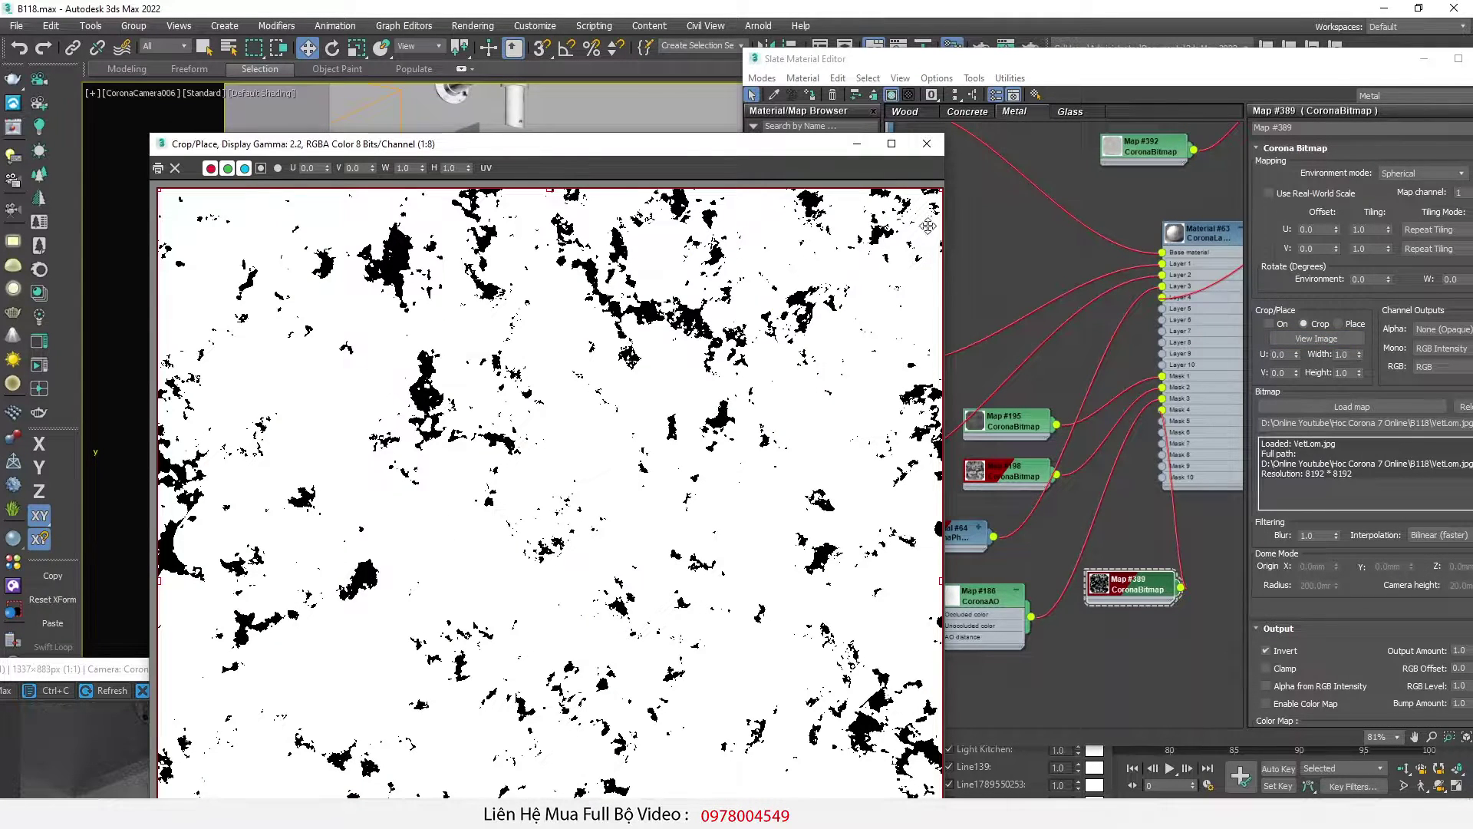
left_click(926, 145)
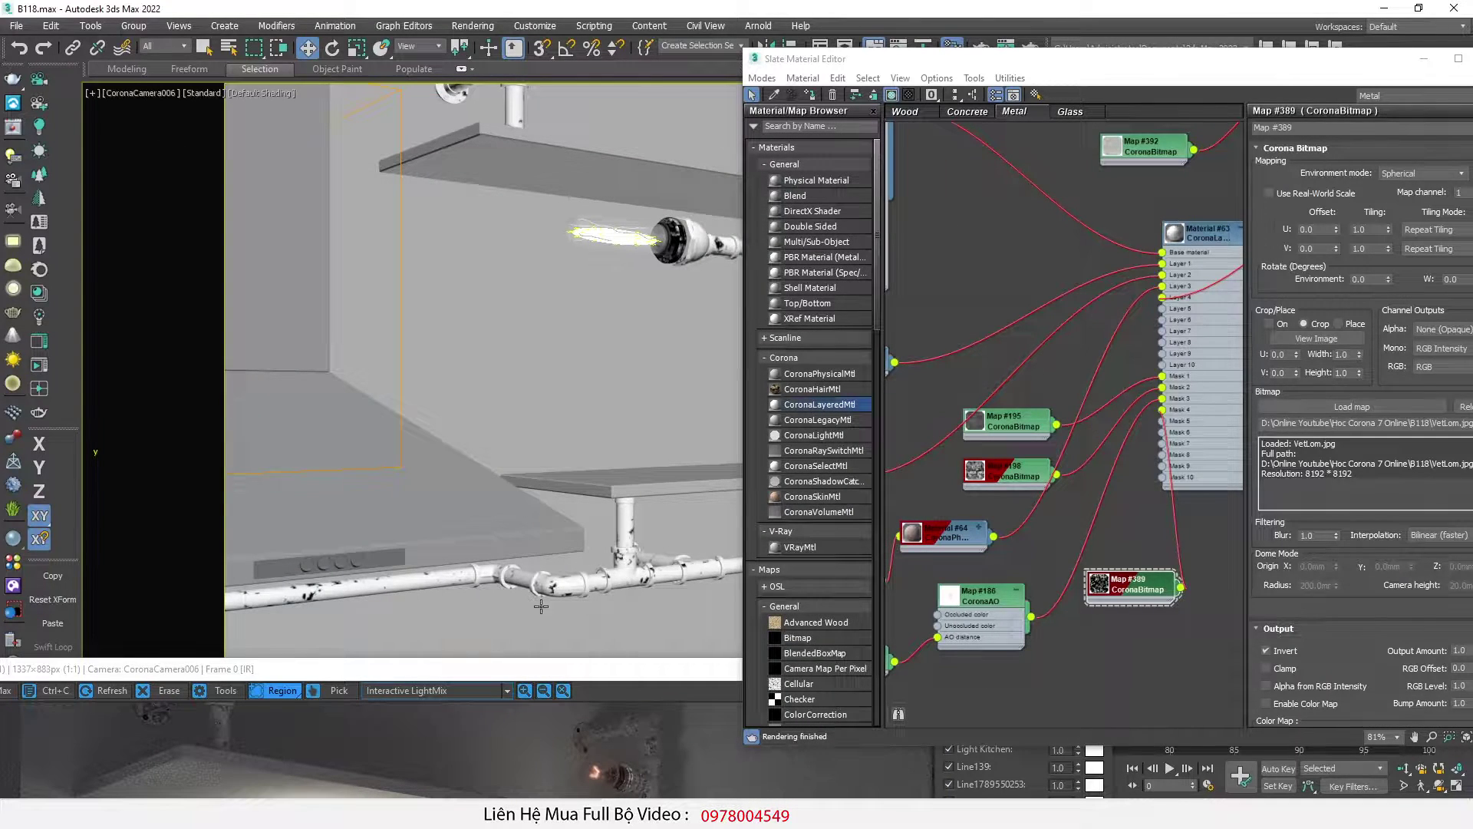
Step: Switch to Photoshop and select all the black chips in VetLom.jpg with the Magic Wand
left_click(501, 813)
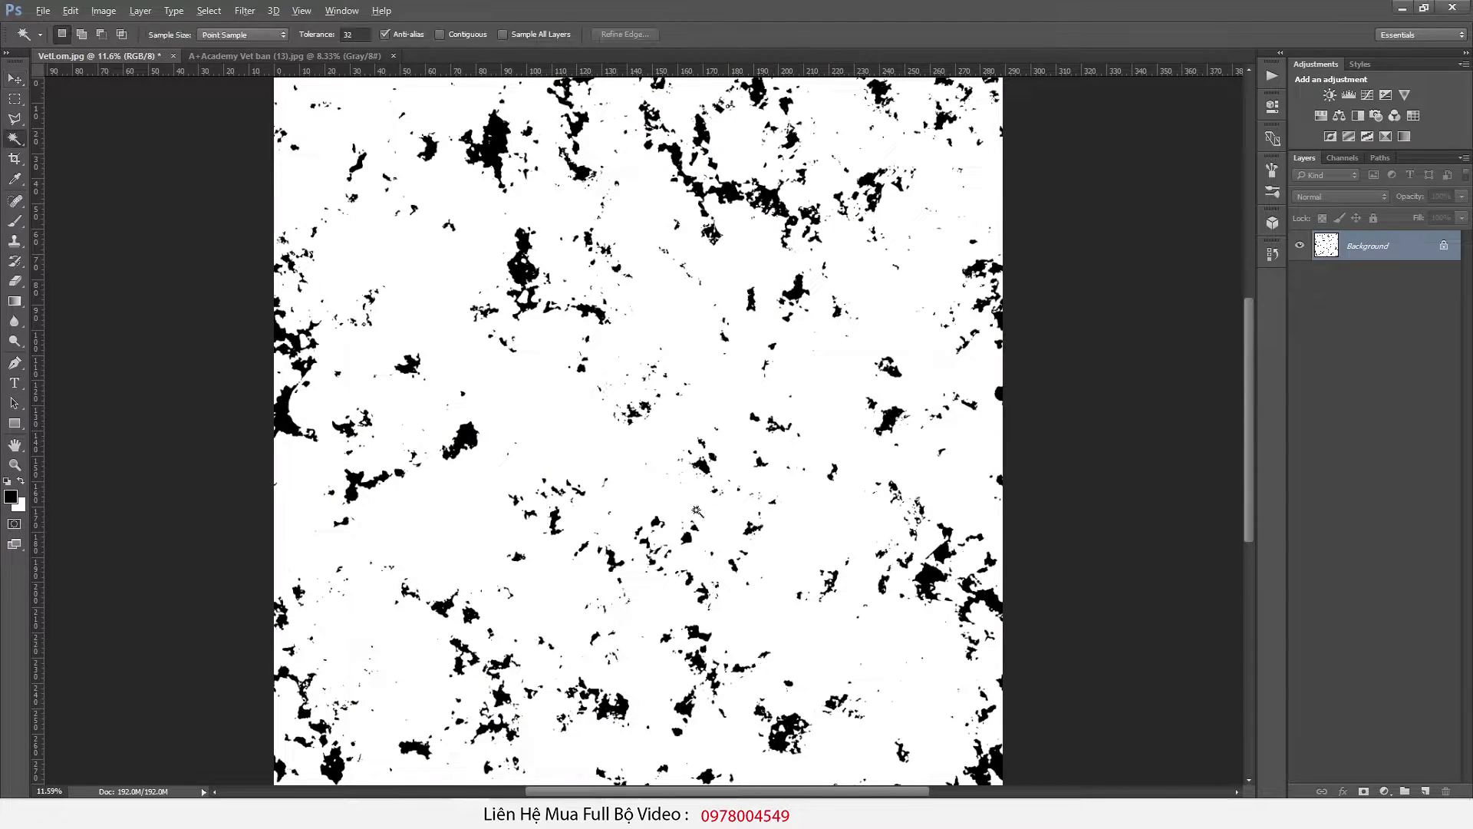
scroll(428, 412, "up", 5, "alt")
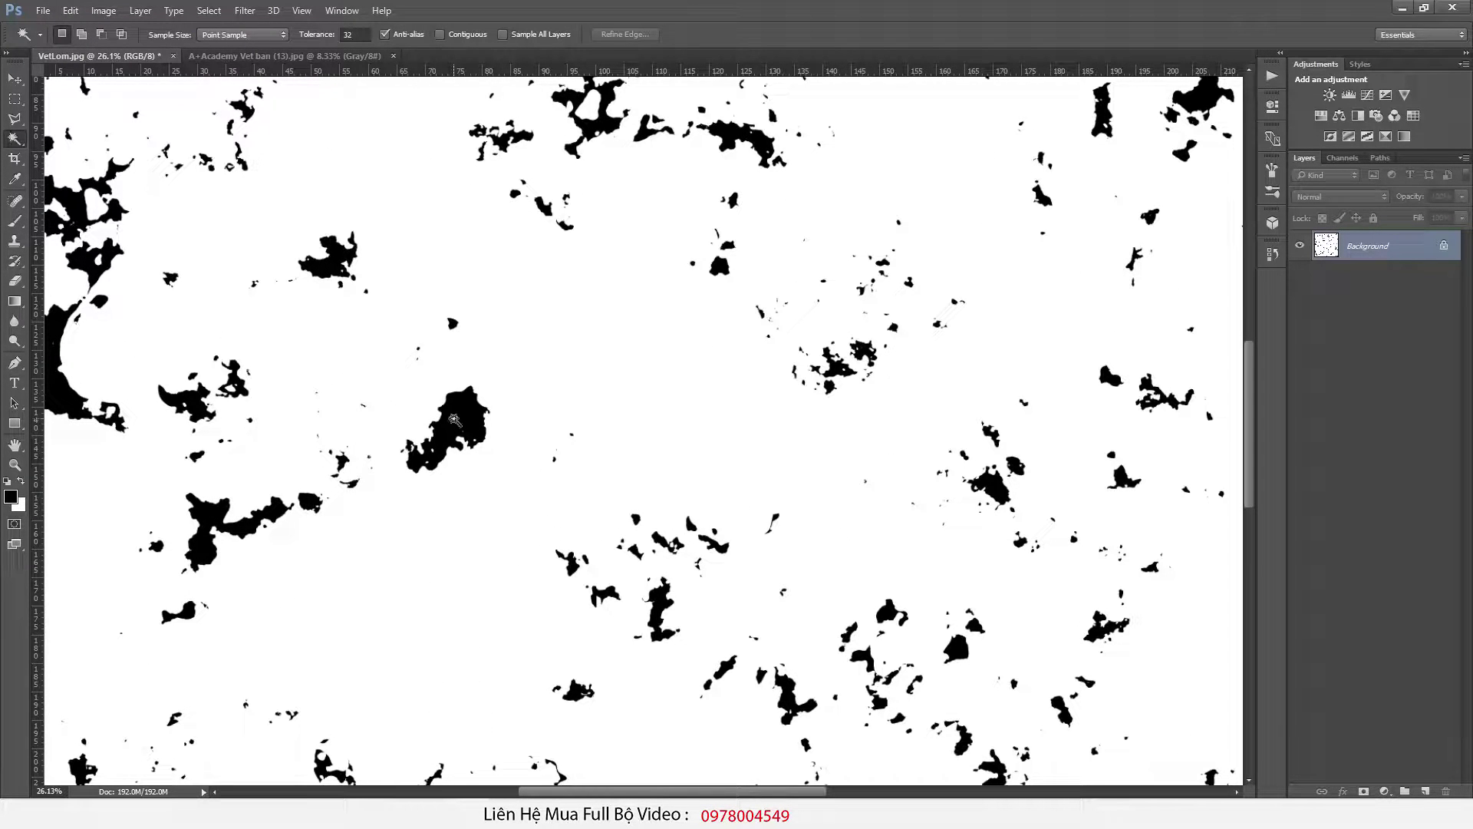
left_click(454, 418)
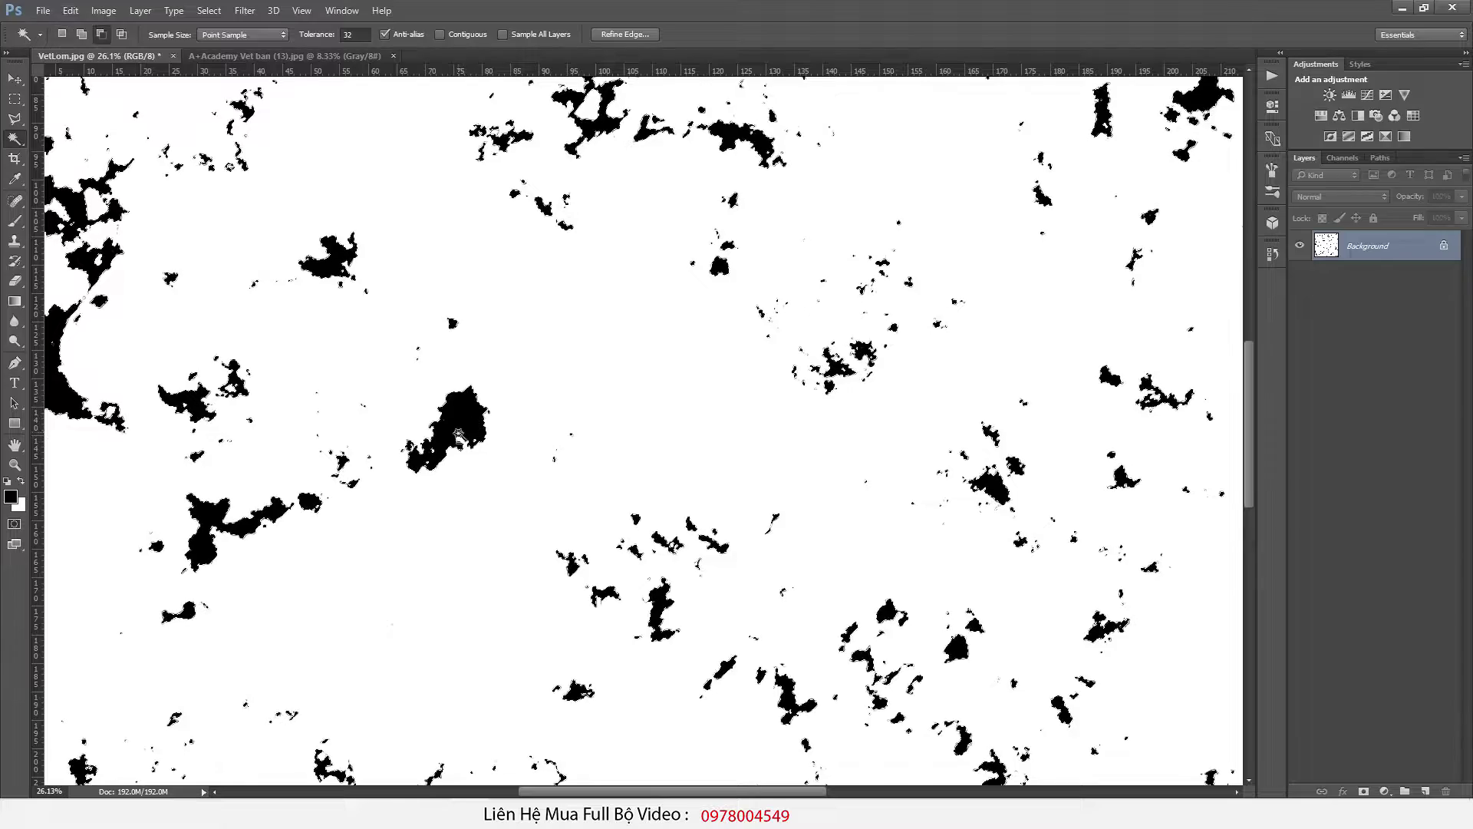
scroll(460, 390, "up", 3, "alt")
scroll(460, 390, "down", 4, "alt")
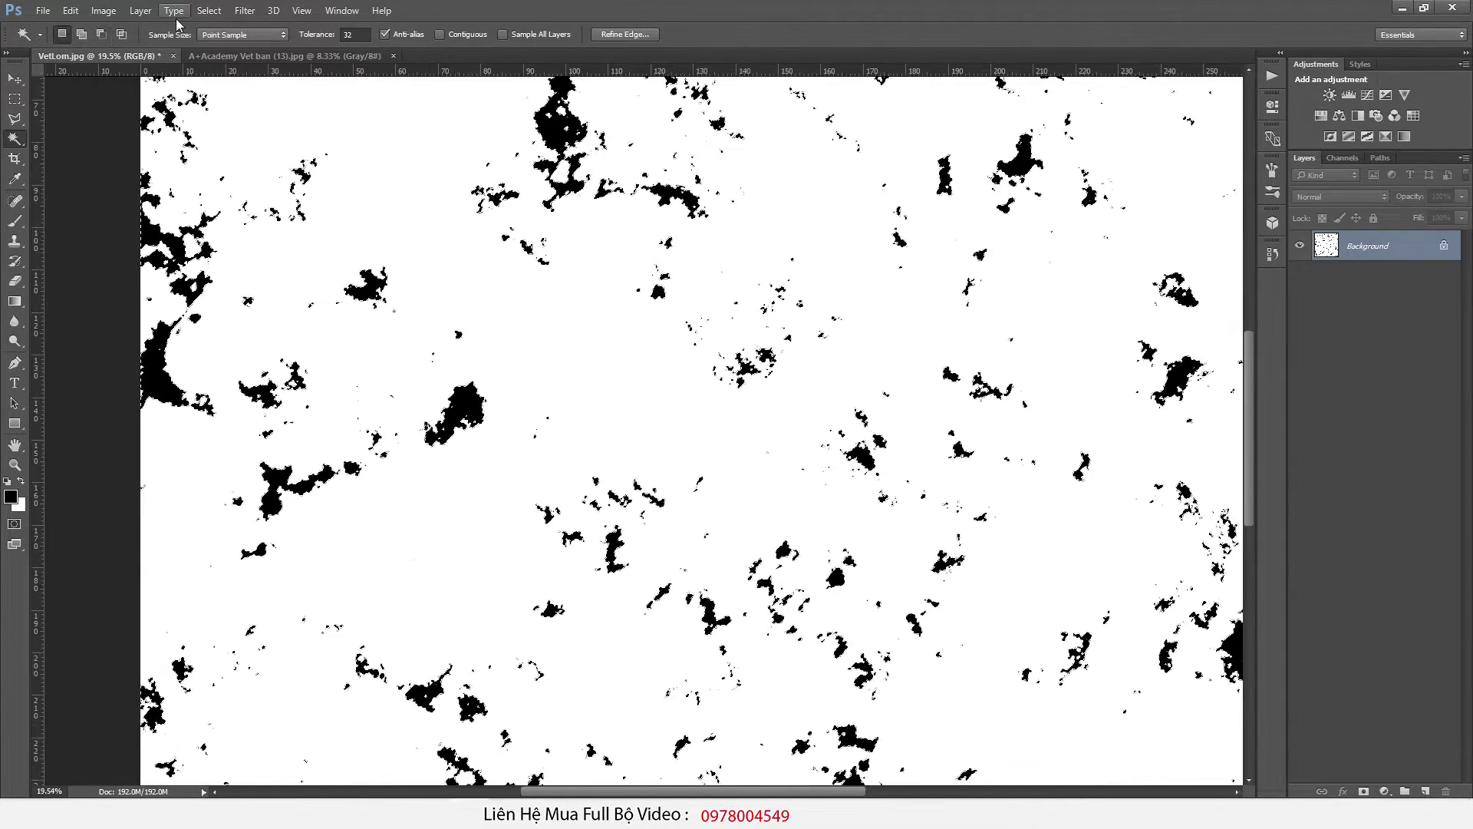
Step: Expand the selection around the black chips by 10 pixels
left_click(211, 14)
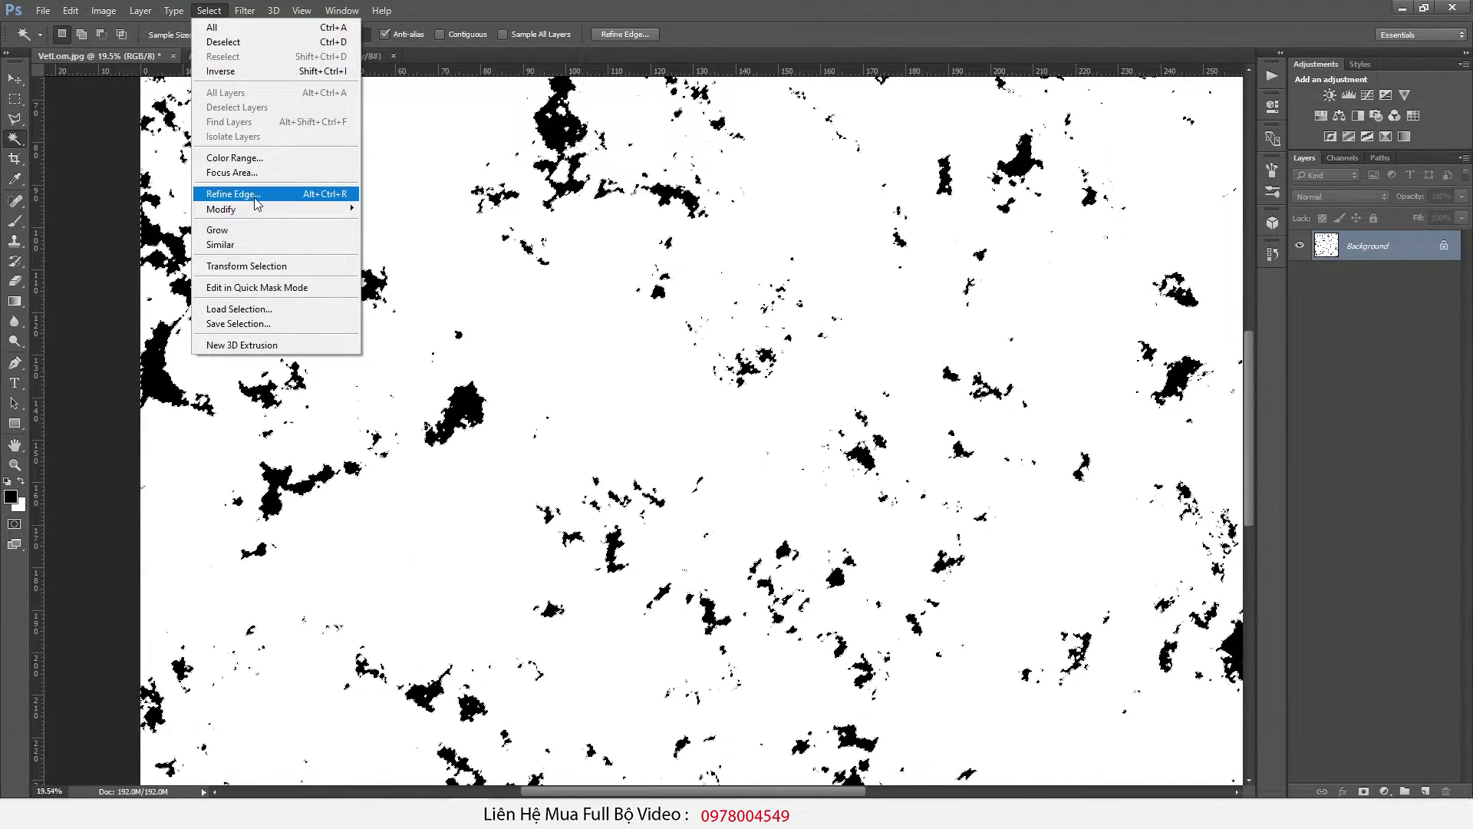
mouse_move(261, 209)
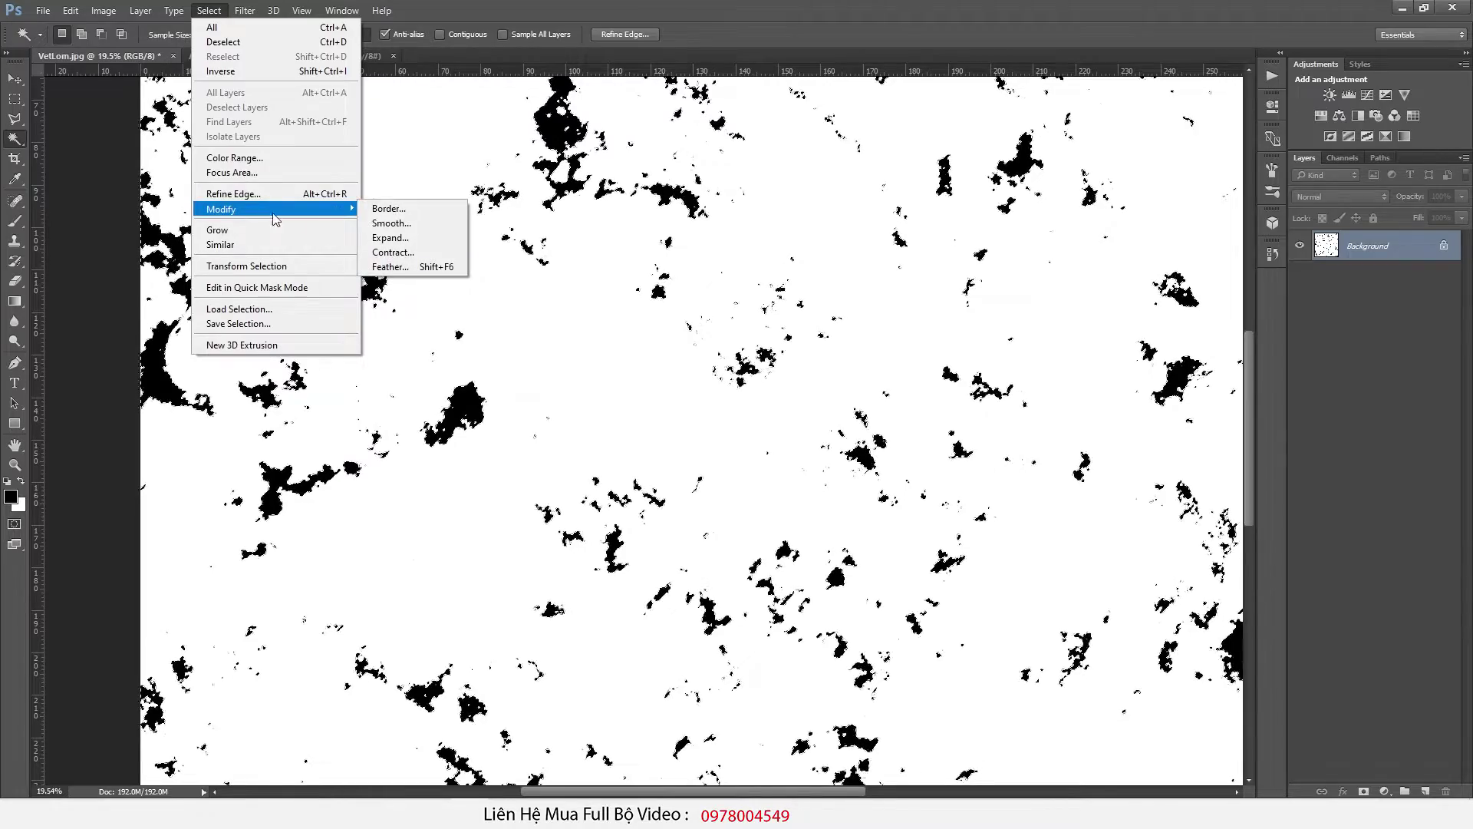
left_click(425, 238)
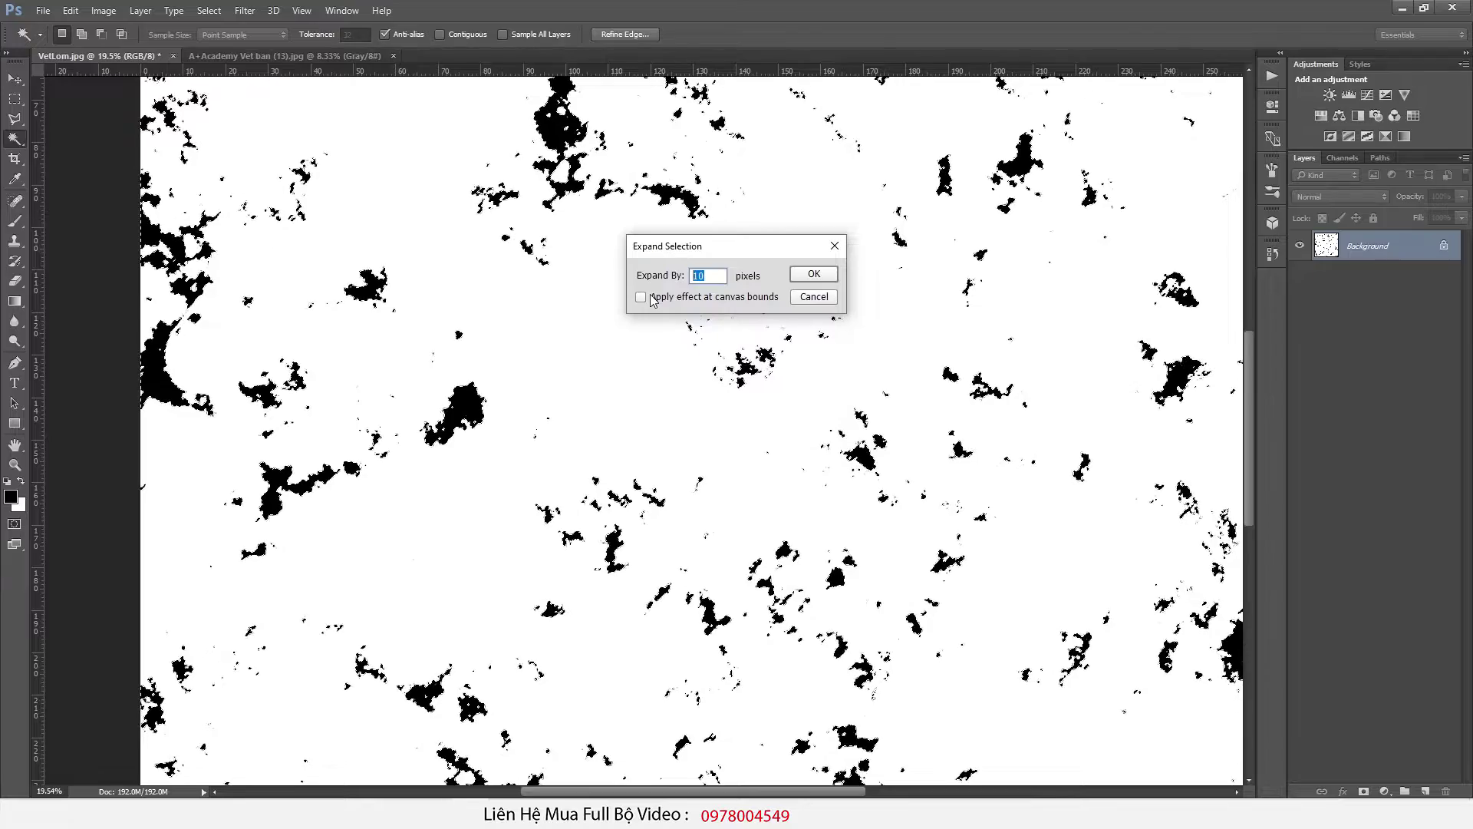
left_click(828, 275)
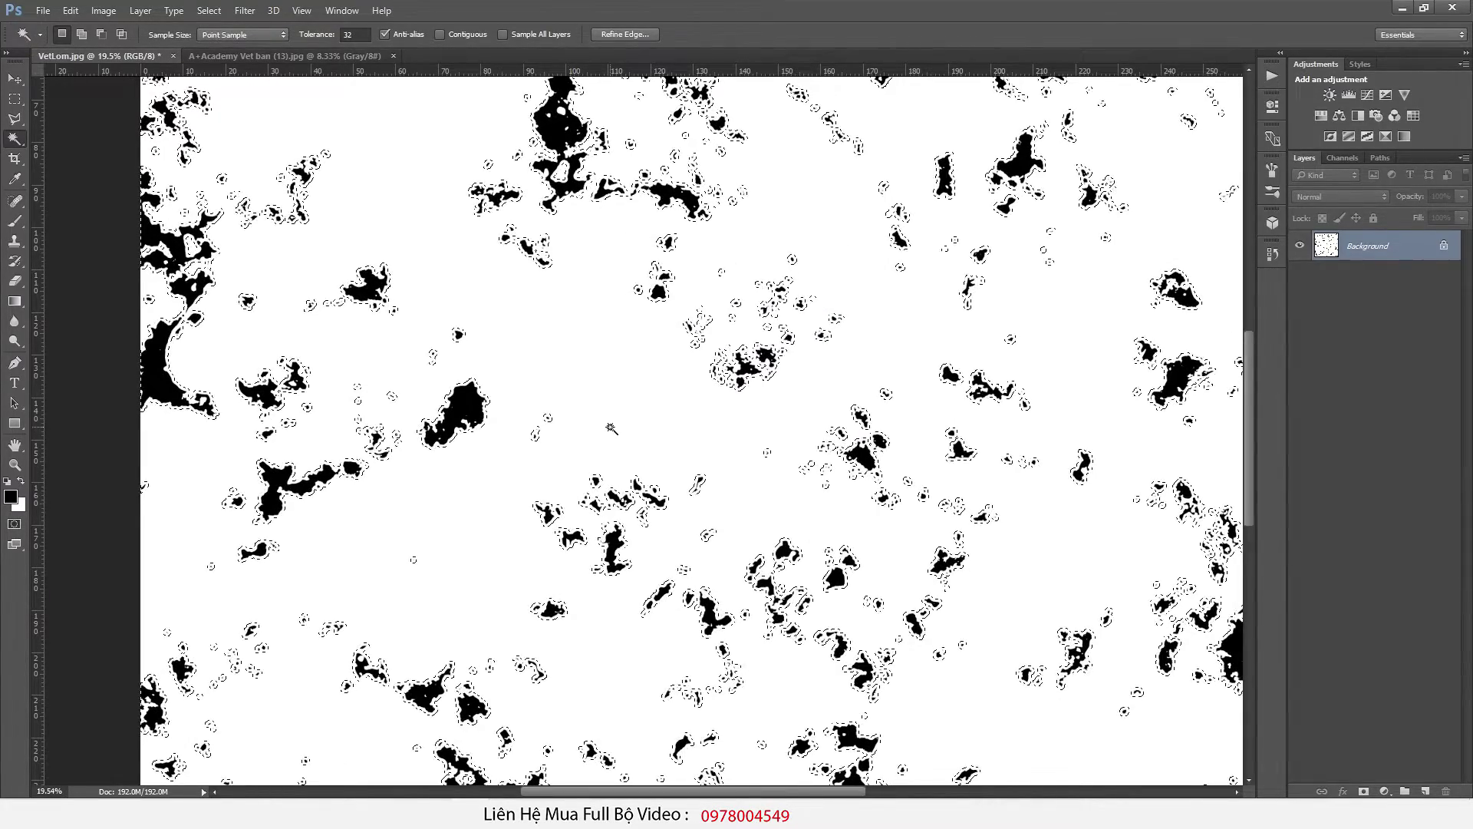
Step: Fill the expanded selection with black on a new layer, deselect it and merge the layer with the background
key("ctrl+shift+alt+n")
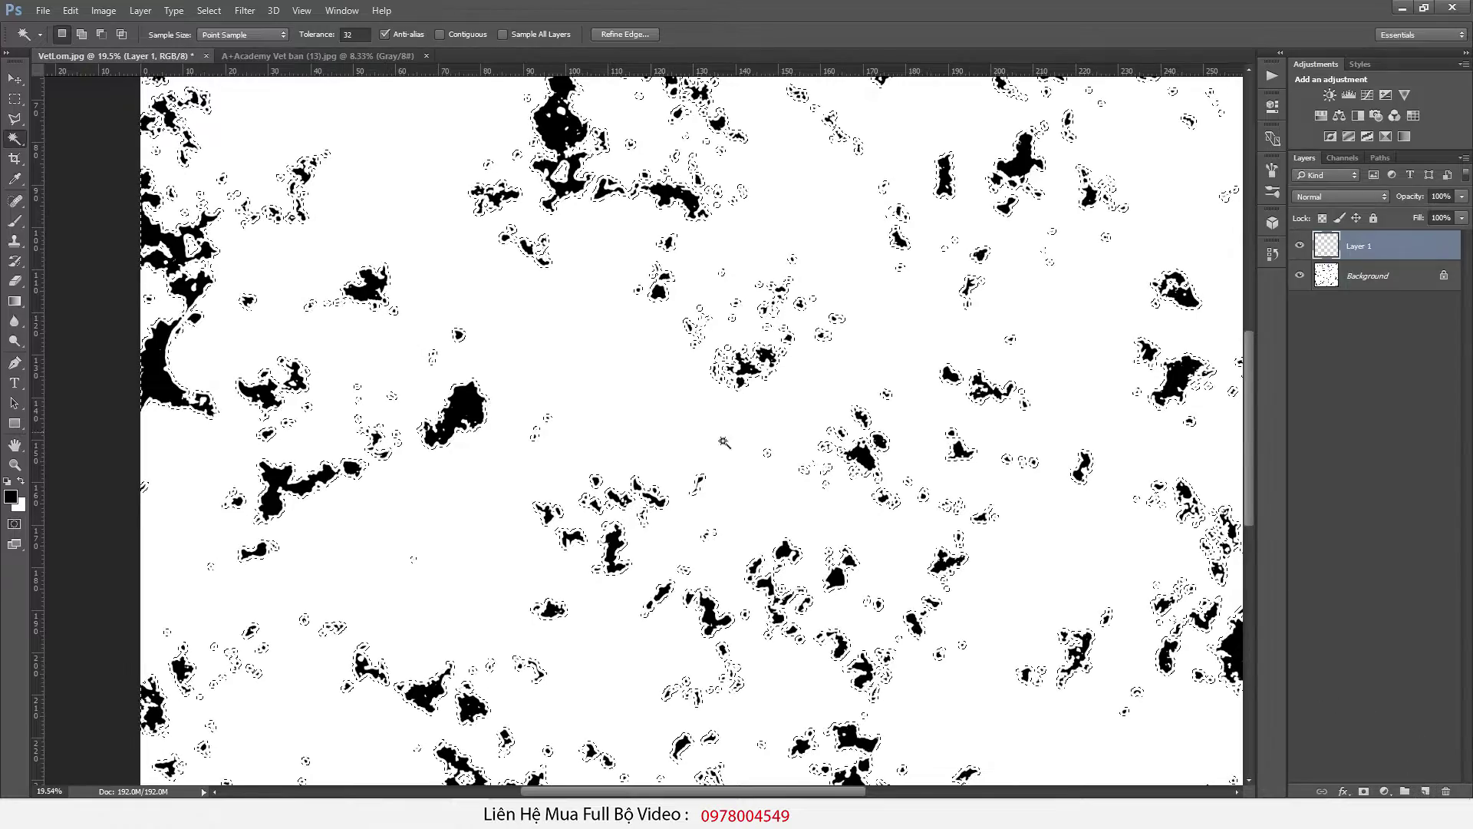
key("alt+BackSpace")
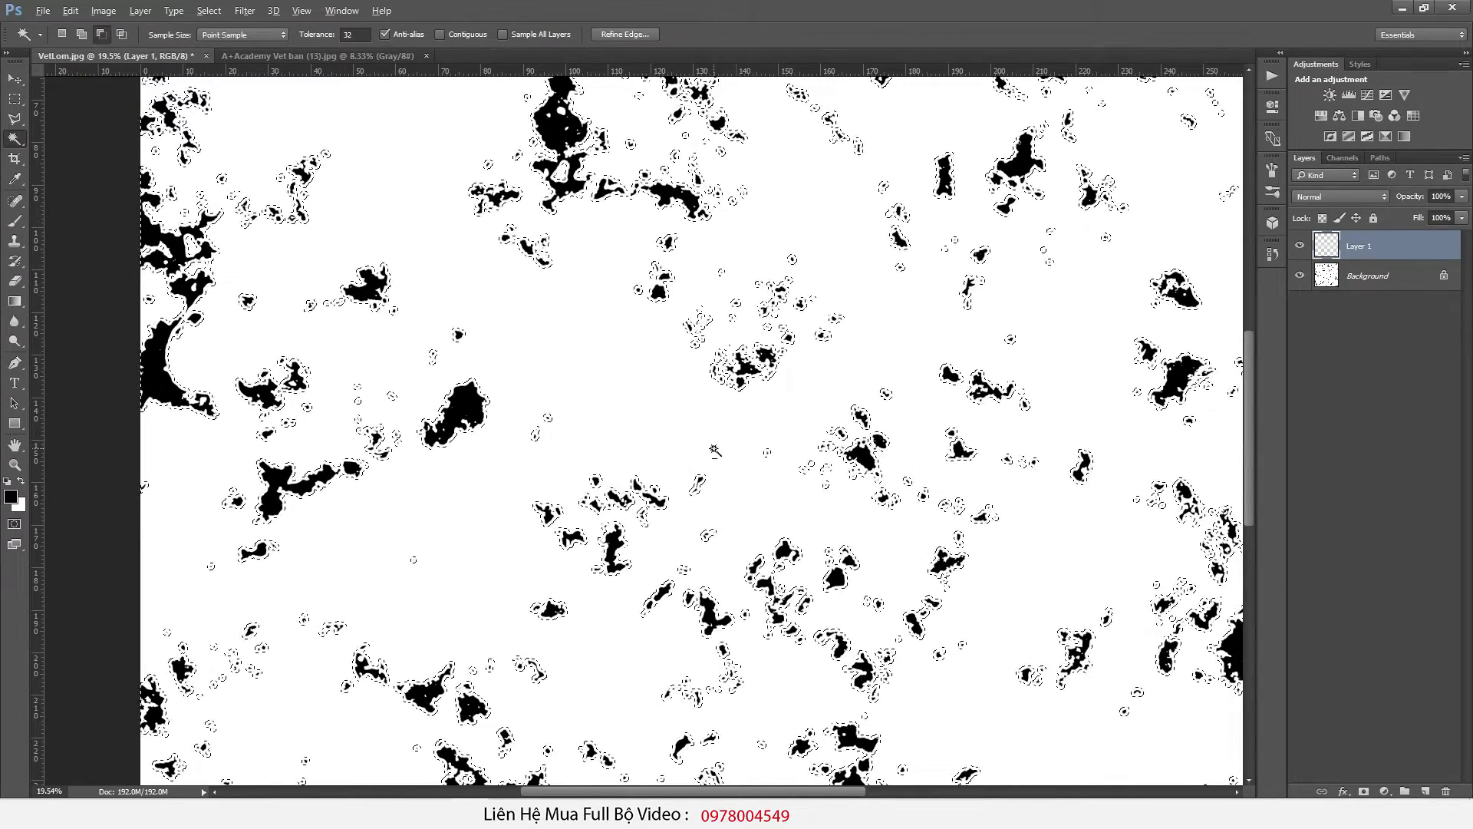
key("ctrl+d")
scroll(714, 452, "down", 2, "alt")
scroll(503, 403, "up", 5, "alt")
scroll(454, 415, "down", 6, "alt")
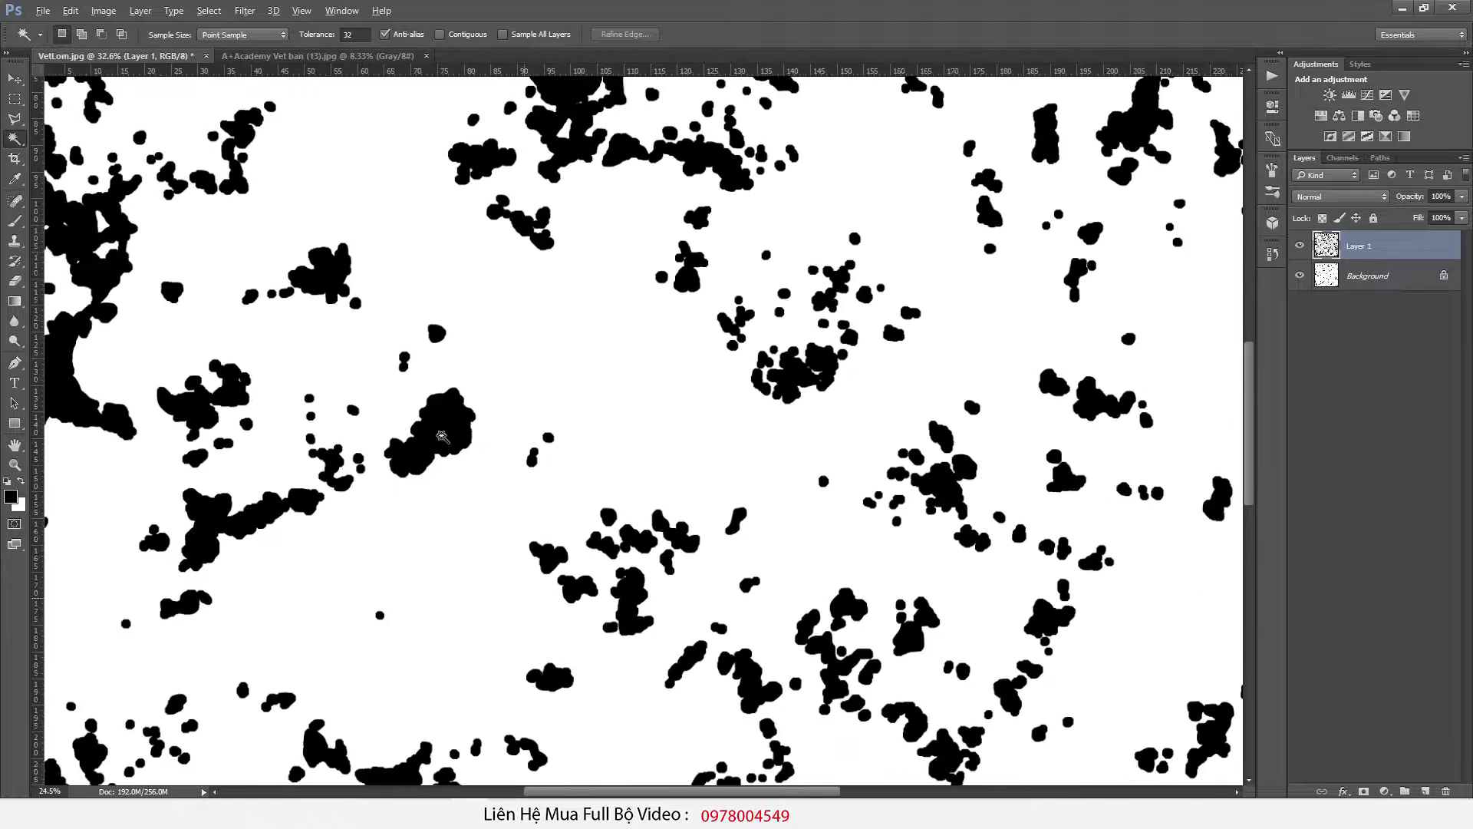
left_click(1340, 284, "shift")
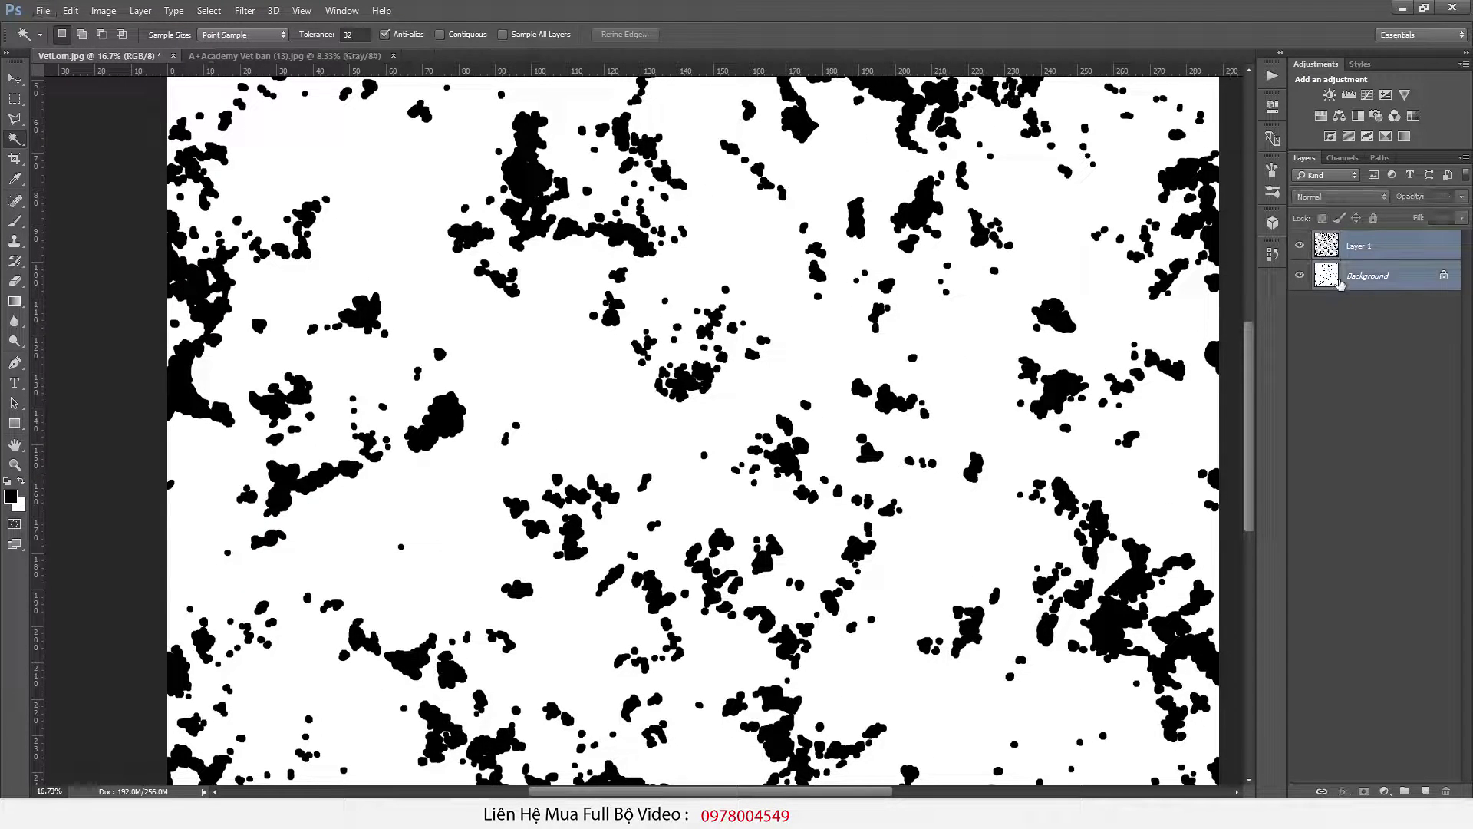
key("ctrl+e")
Step: Save the enlarged chip mask as a JPEG over the existing VetLom.jpg in the B118 folder
left_click(43, 10)
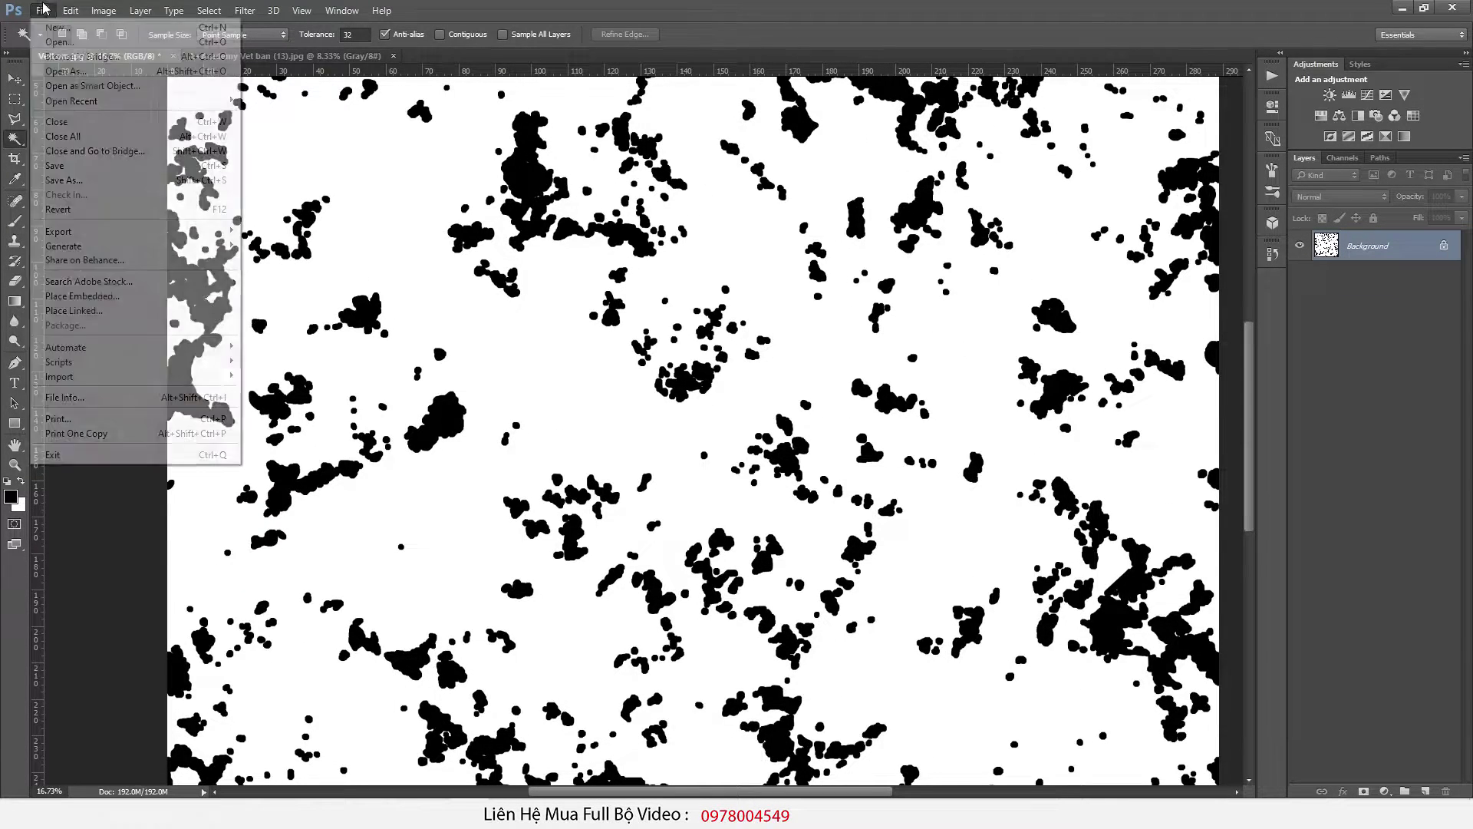
left_click(64, 180)
double_click(421, 128)
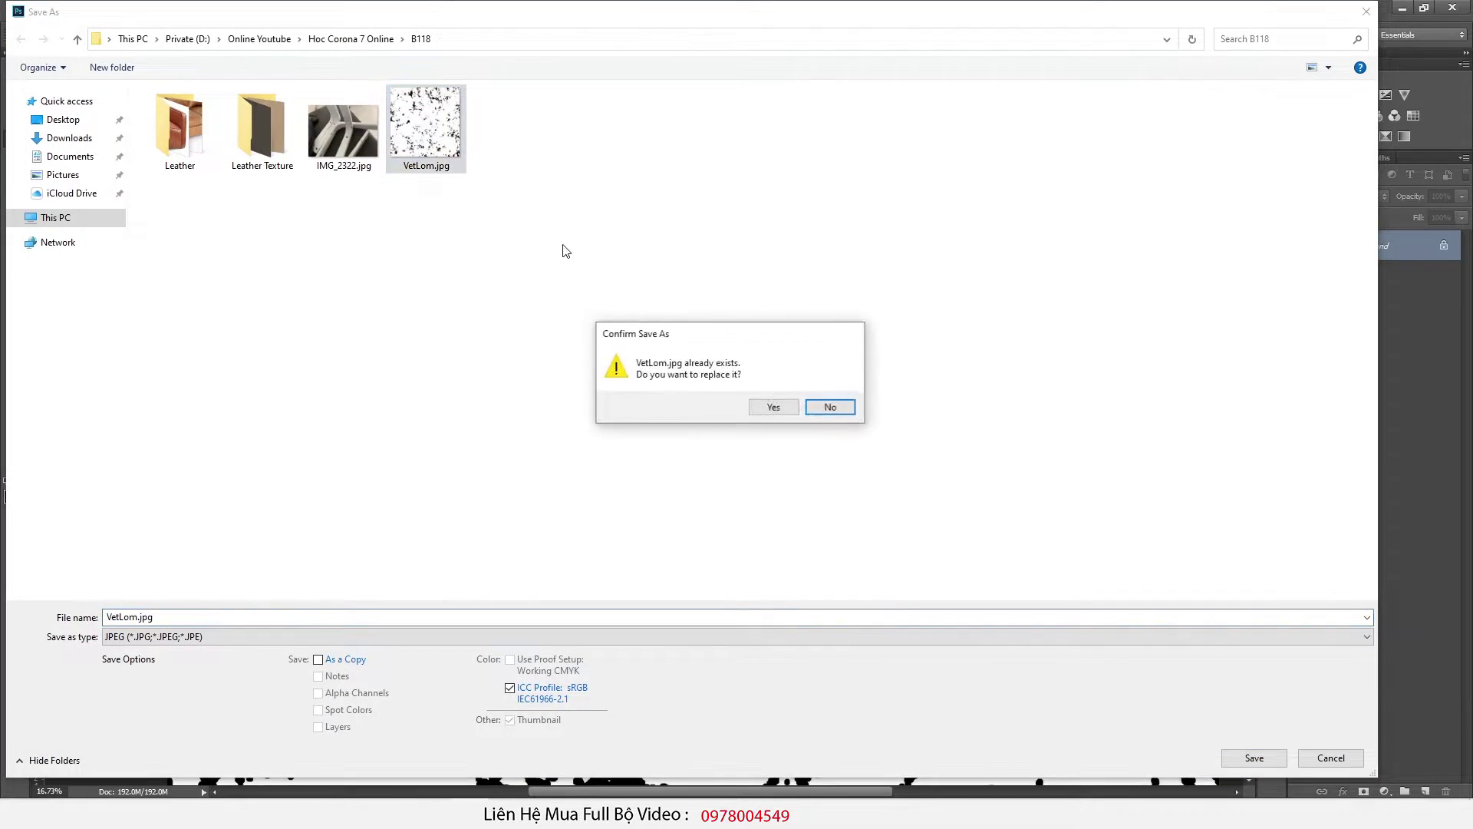
left_click(766, 404)
left_click(827, 222)
key("w")
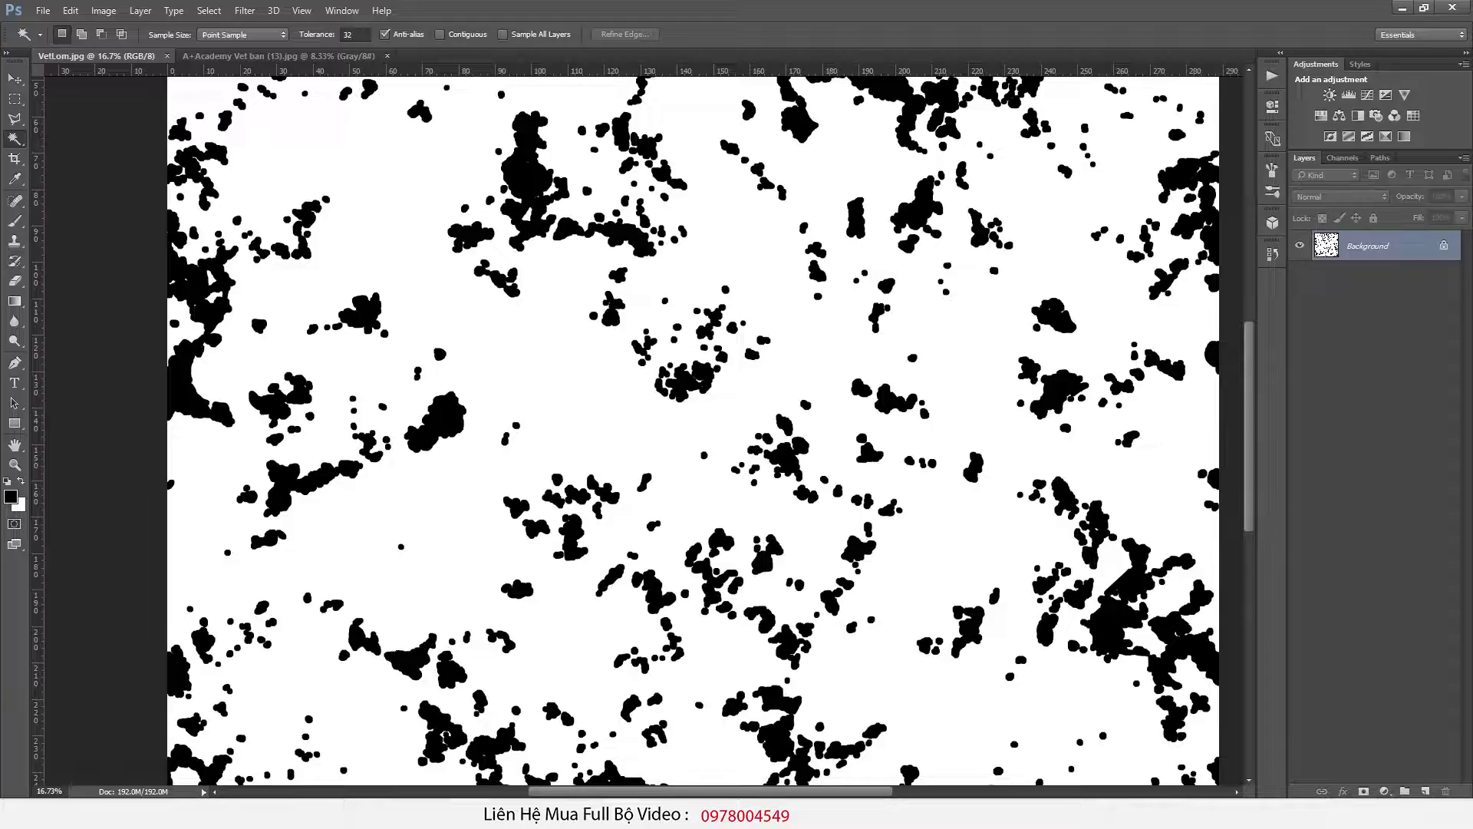
Step: Switch back to 3ds Max and redisplay the updated Map #389 mask on the pipes in the viewport
left_click(622, 813)
left_click_drag(493, 662, 528, 665)
left_click(1121, 593)
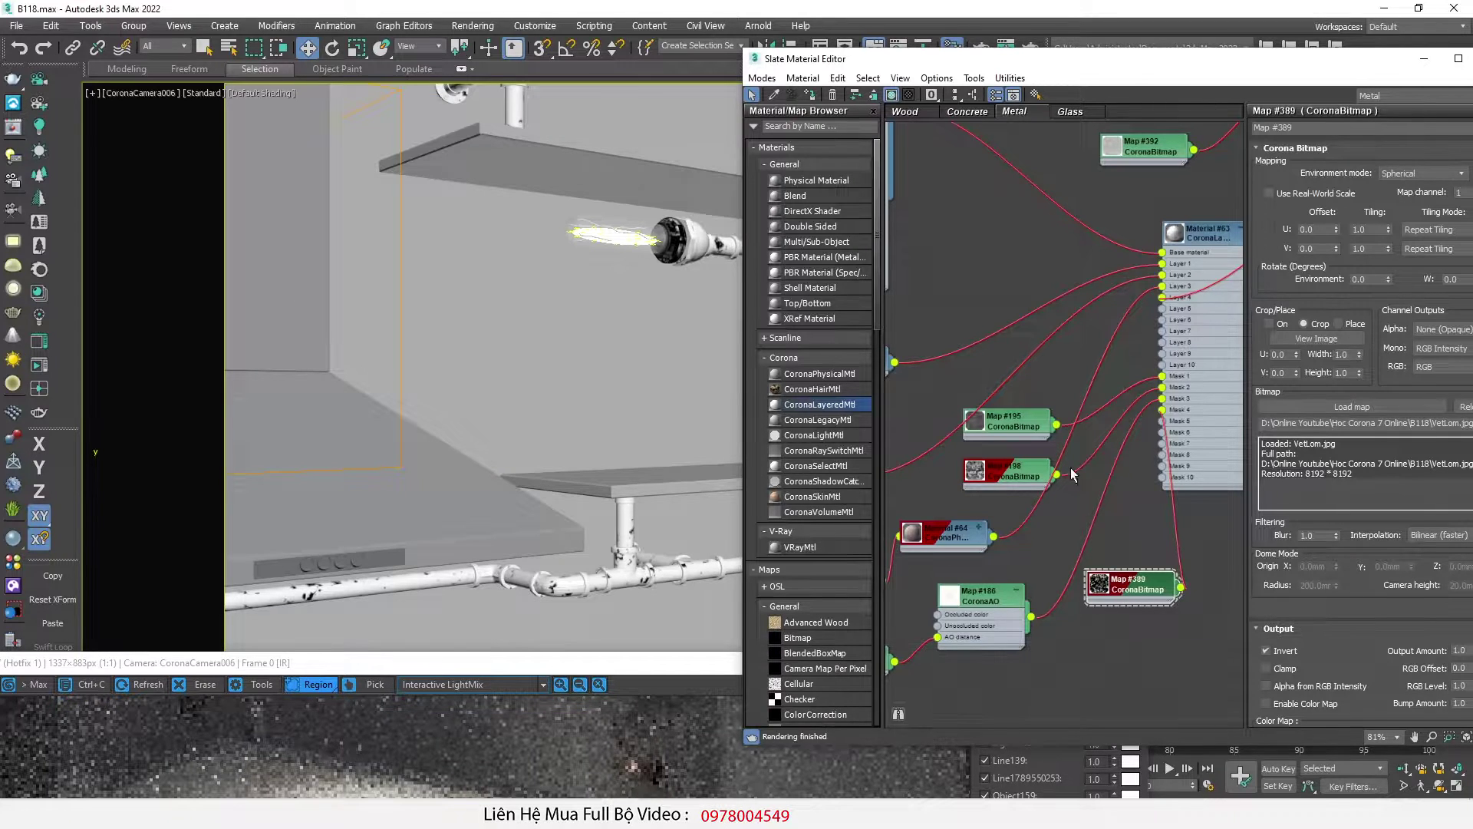
left_click(893, 95)
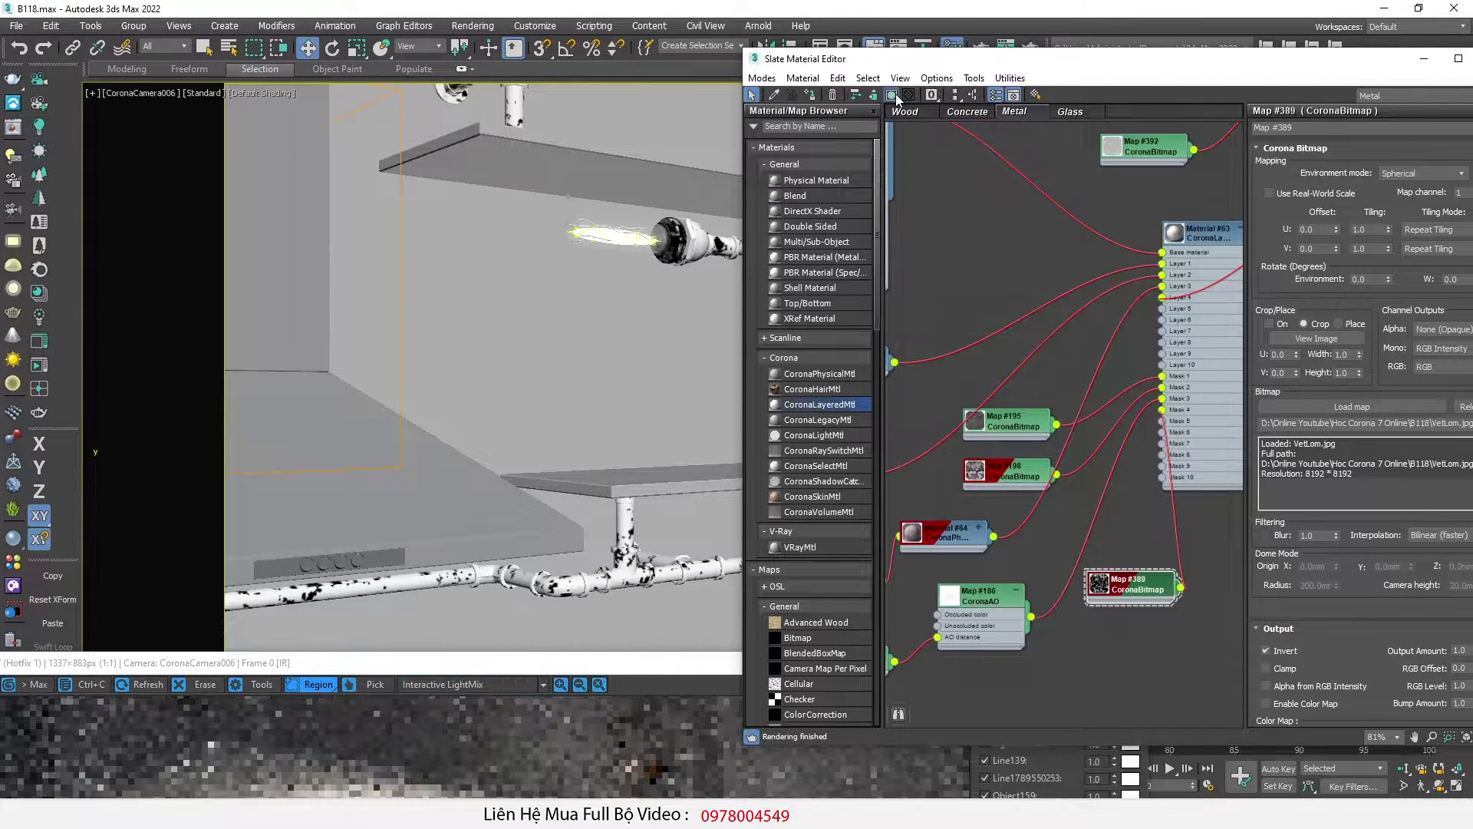
Step: Move the Slate Material Editor aside and bring the interactive render window back over the viewport
left_click_drag(463, 670, 464, 658)
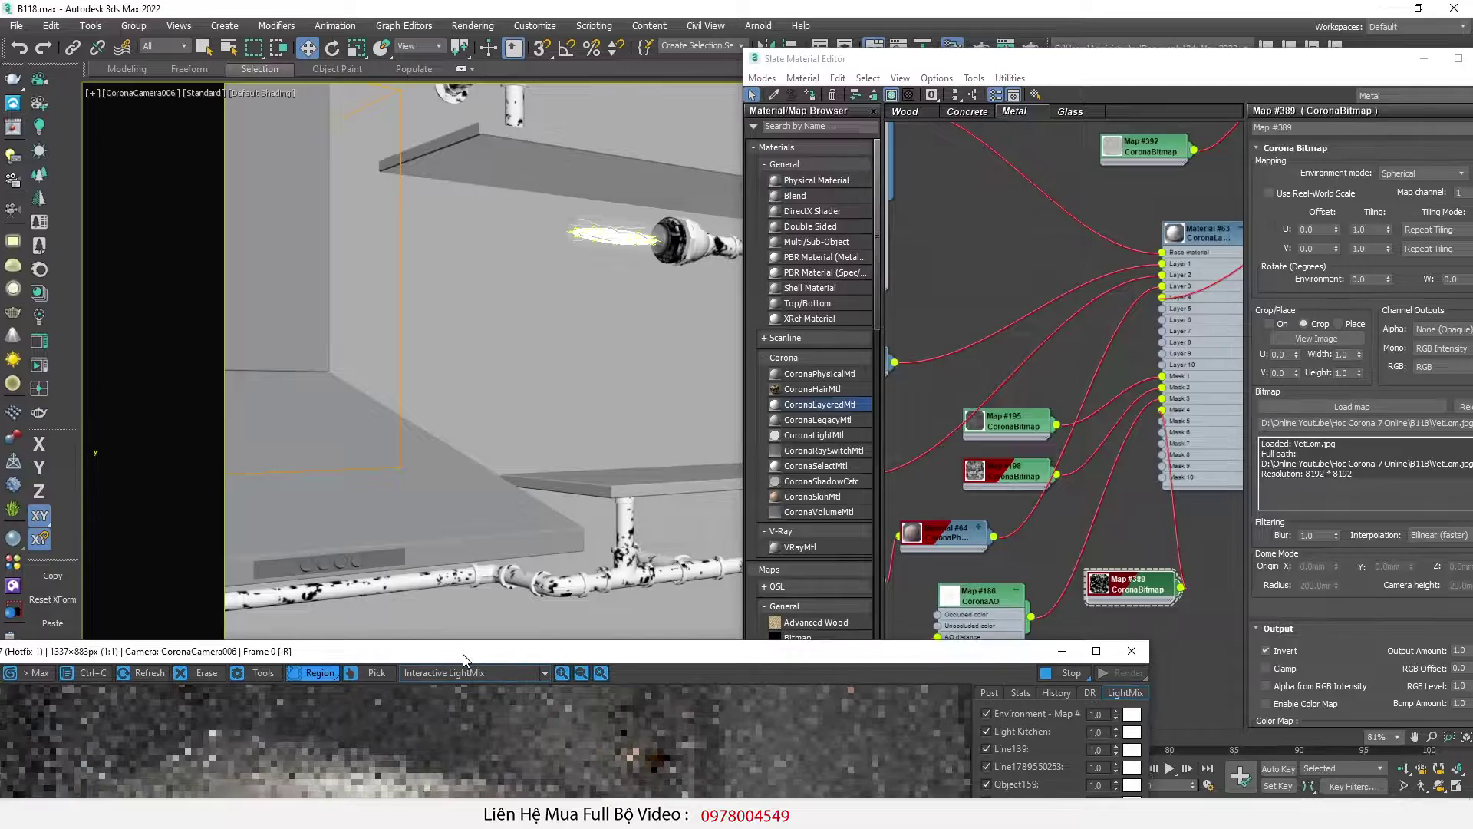
left_click_drag(945, 63, 1173, 185)
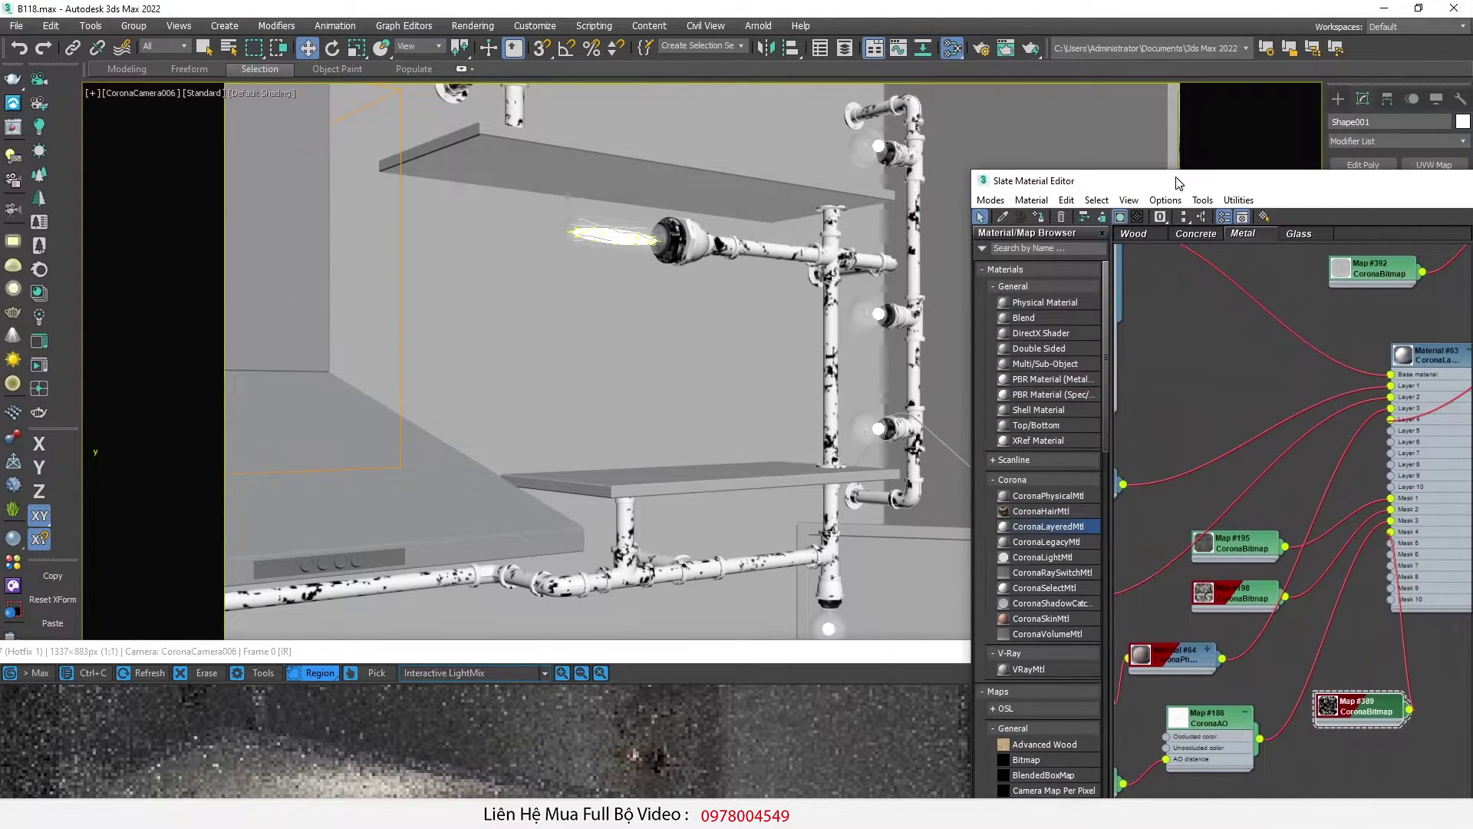
left_click_drag(768, 652, 641, 46)
Step: Examine the enlarged paint chips up close on the rendered horizontal and vertical pipes, joints and lamp fittings
scroll(46, 637, "up", 1)
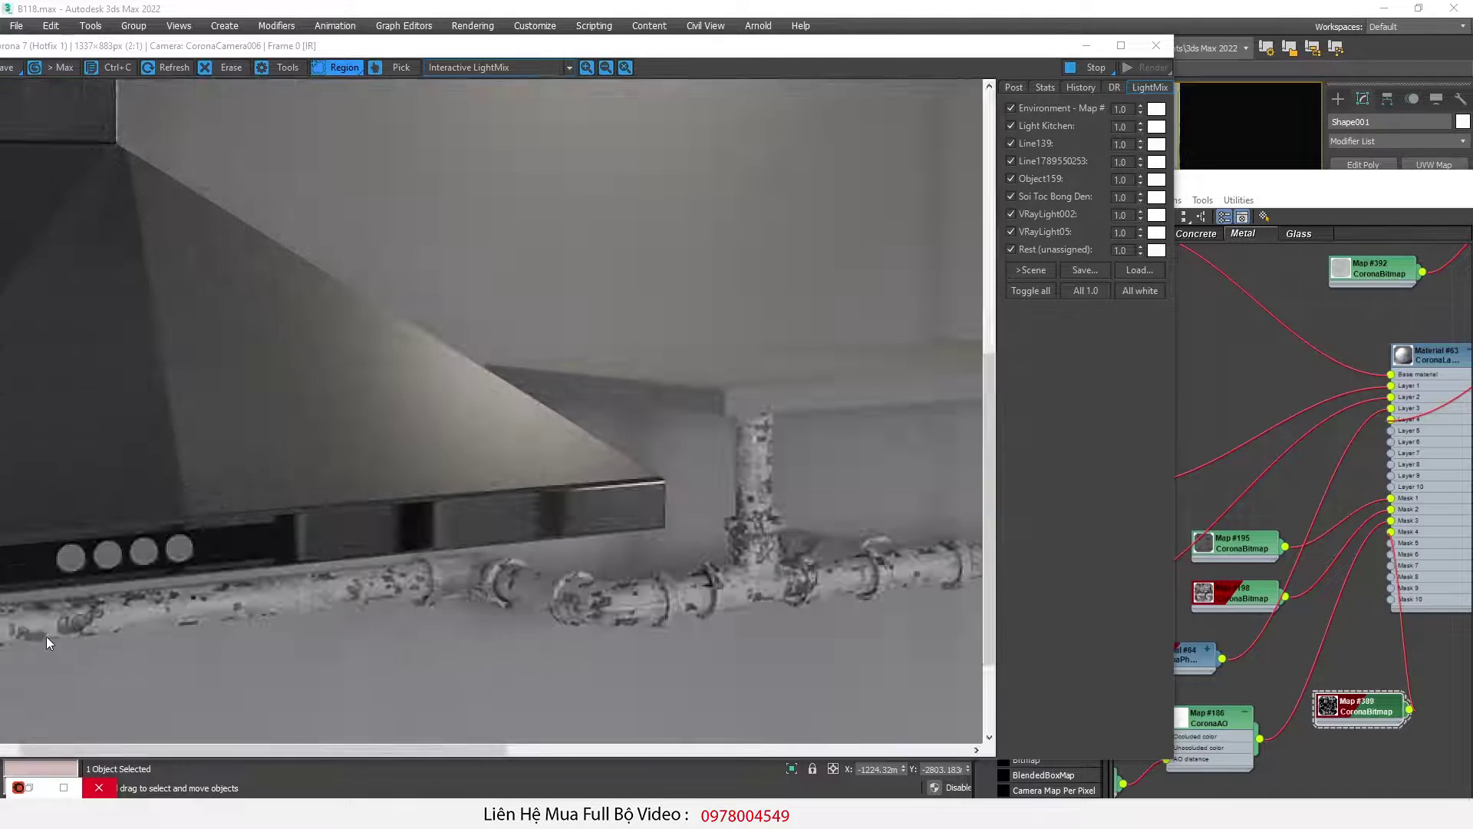
left_click_drag(46, 637, 204, 551)
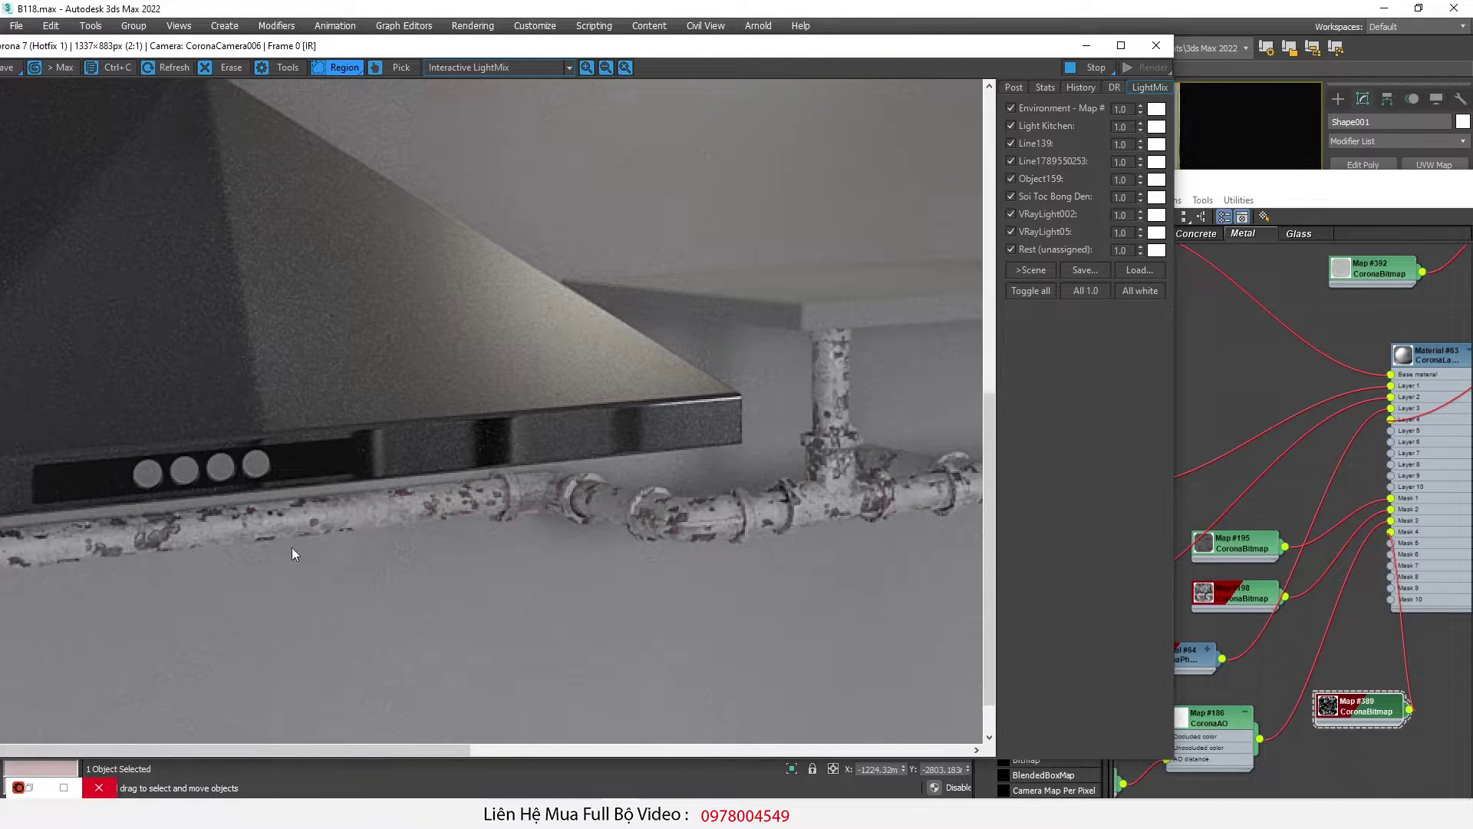
left_click_drag(715, 528, 504, 554)
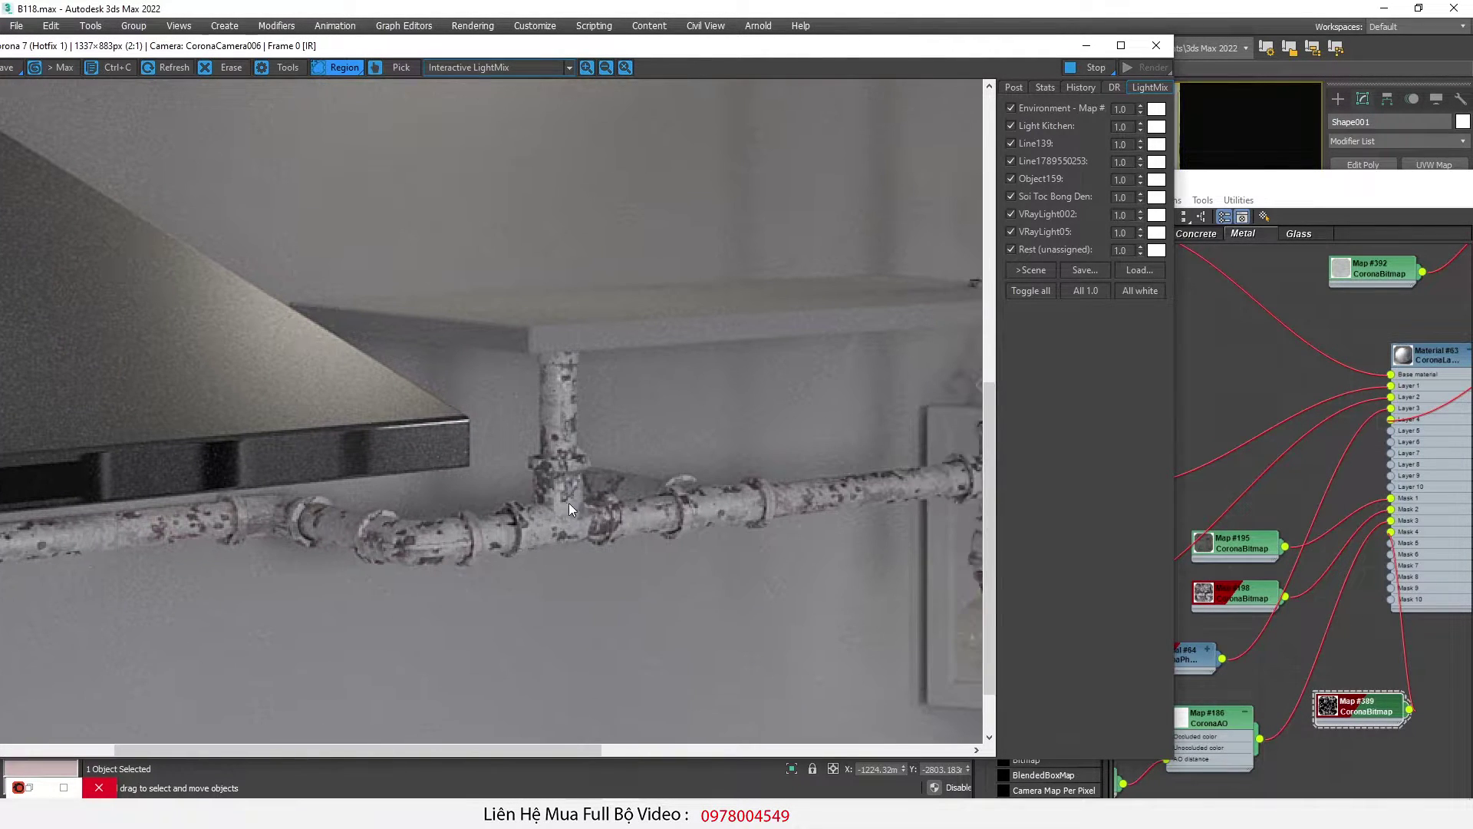
scroll(565, 389, "down", 1)
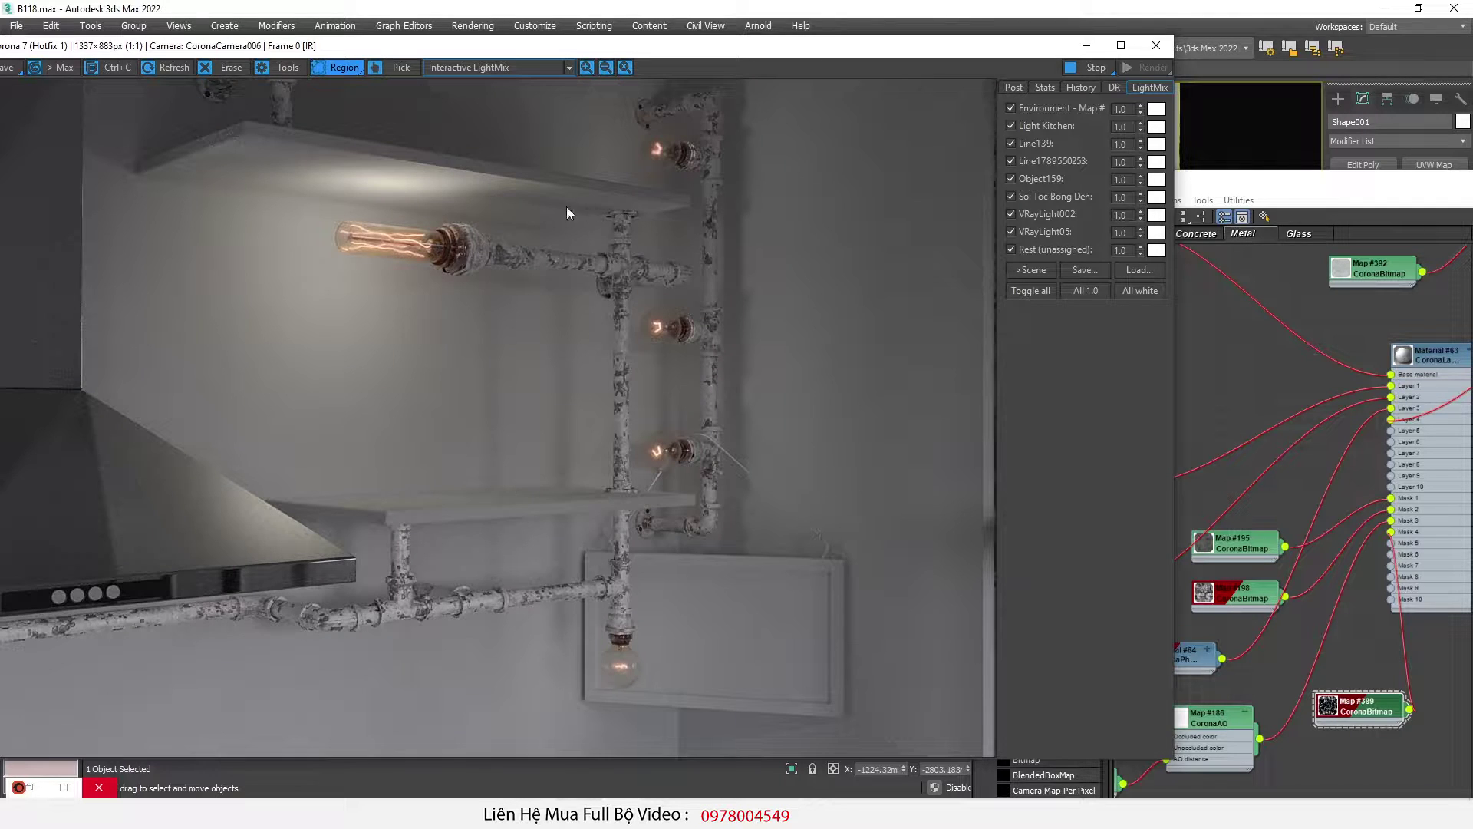
scroll(499, 223, "up", 2)
scroll(493, 270, "down", 2)
scroll(754, 176, "up", 1)
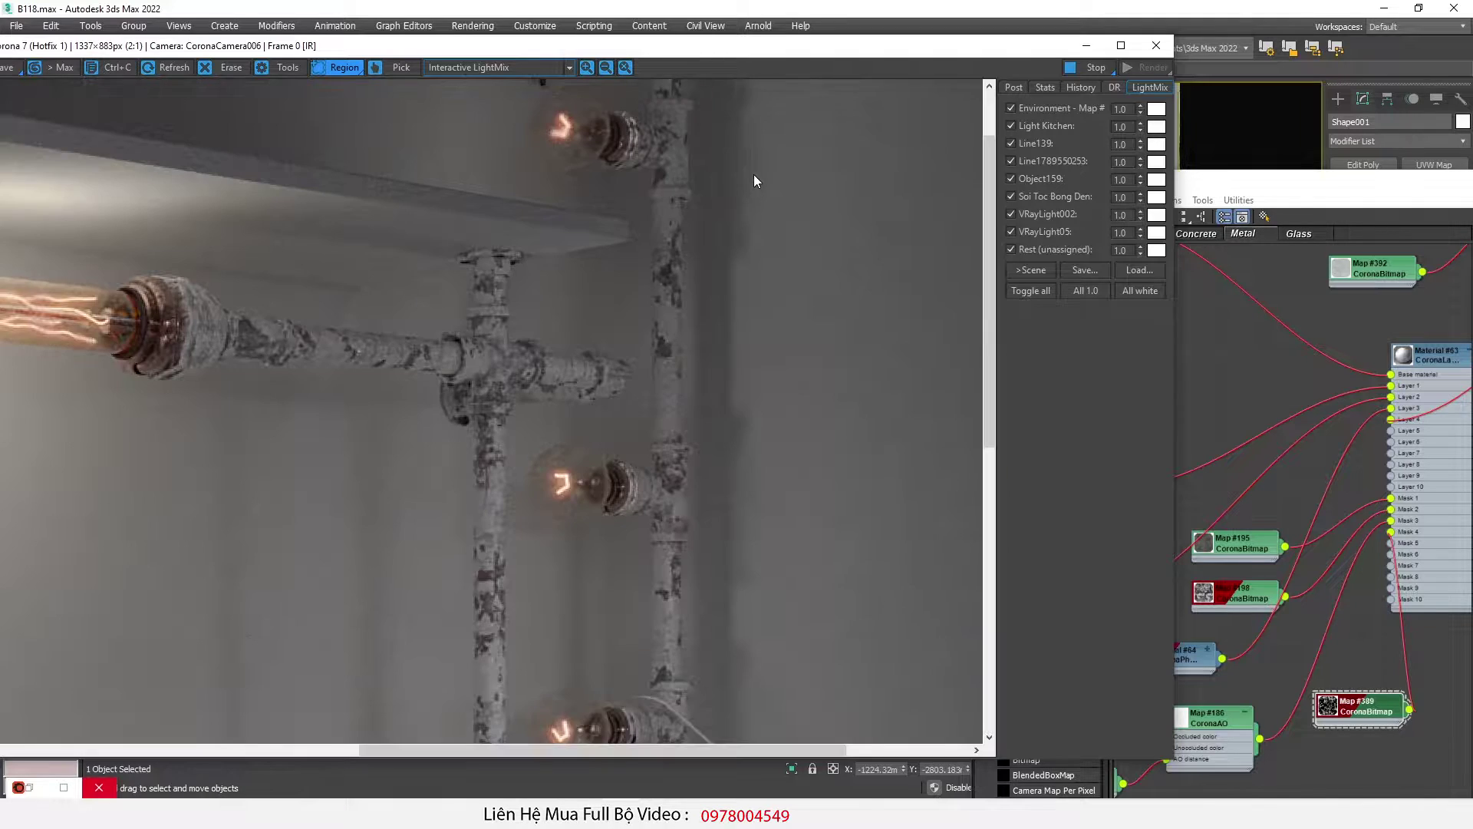
middle_click_drag(530, 403, 560, 271)
scroll(545, 268, "up", 1)
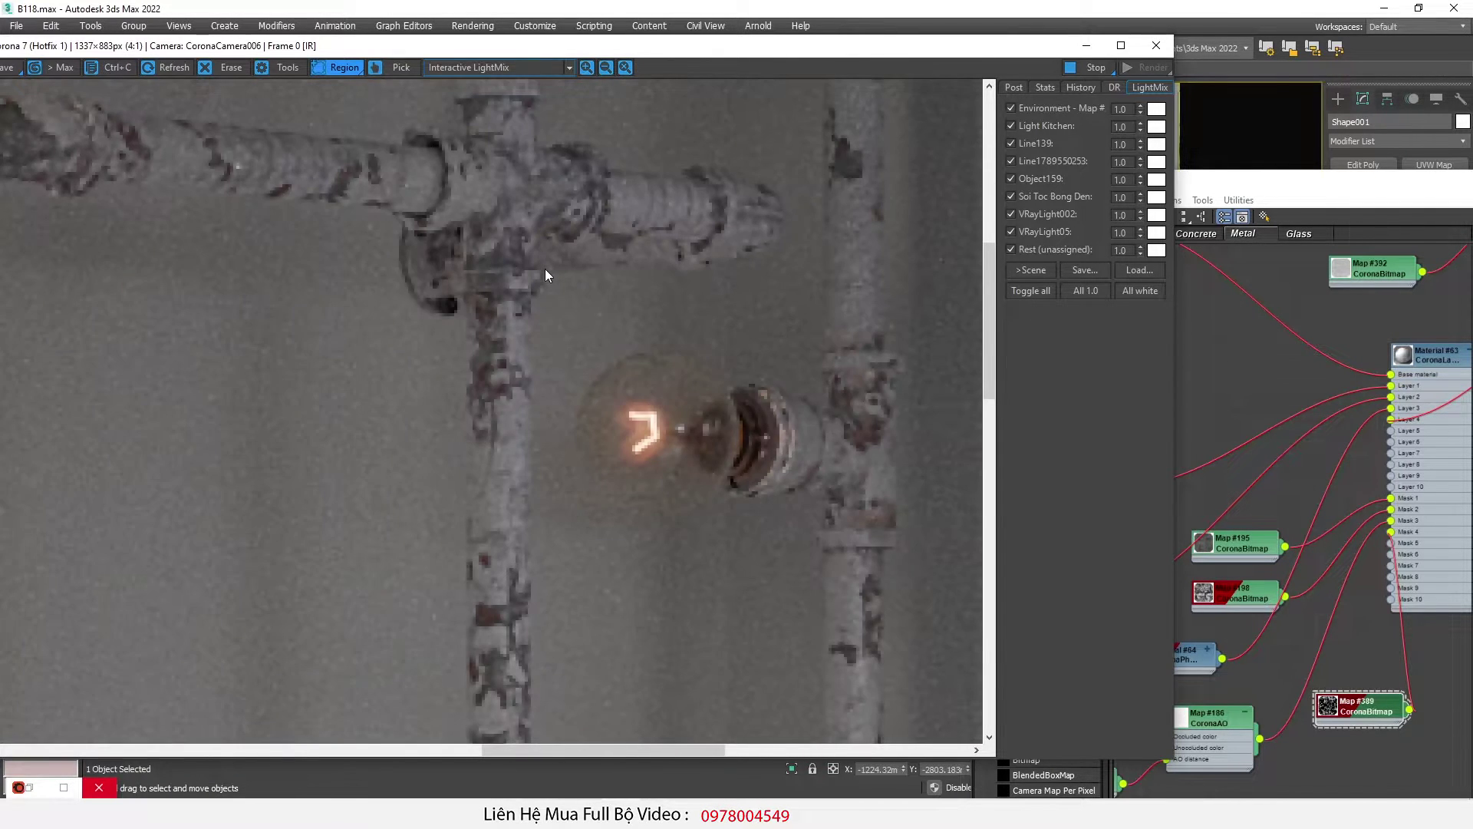
scroll(545, 269, "down", 2)
scroll(586, 589, "up", 1)
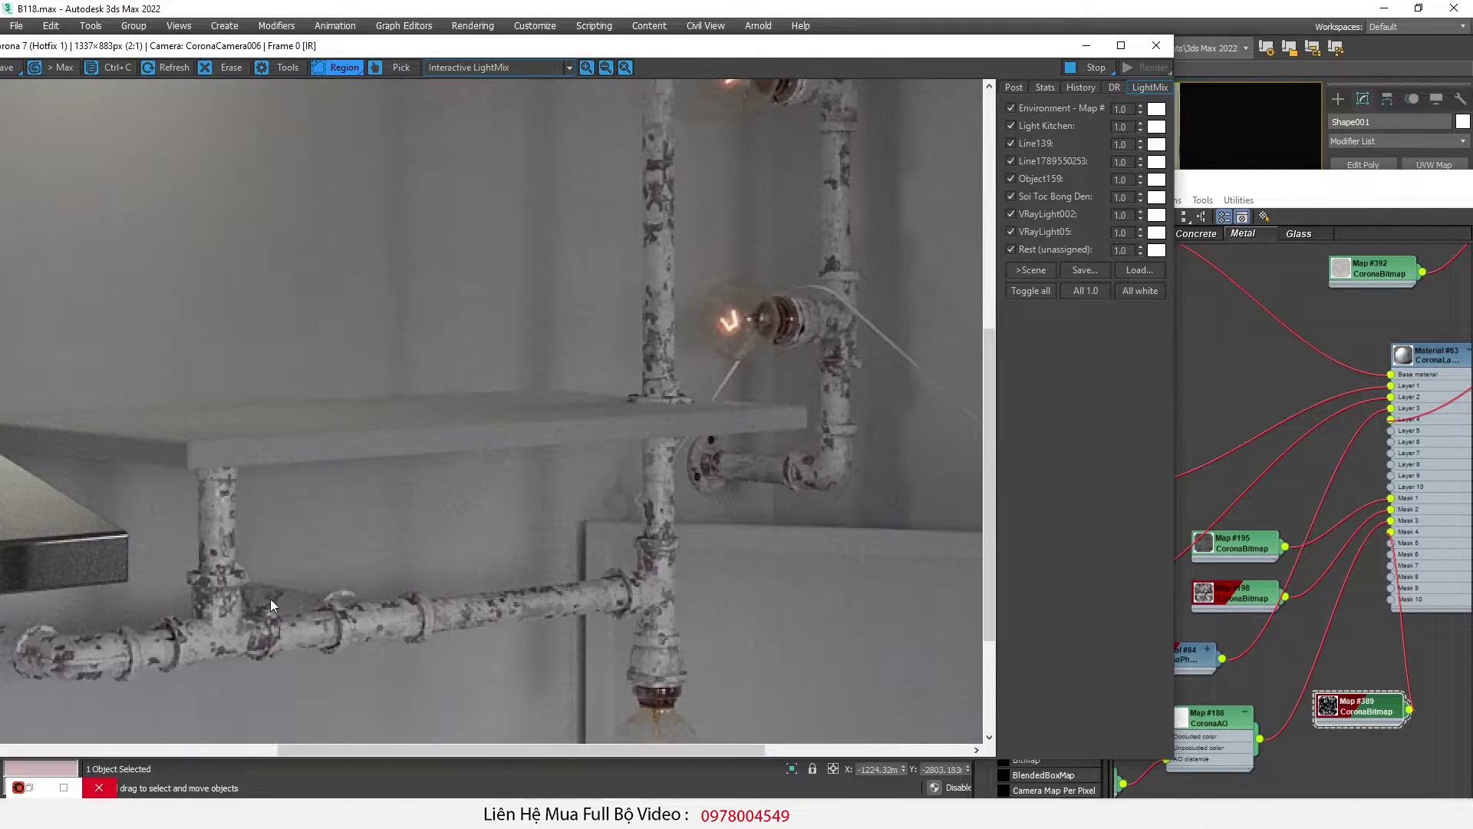
scroll(270, 599, "down", 1)
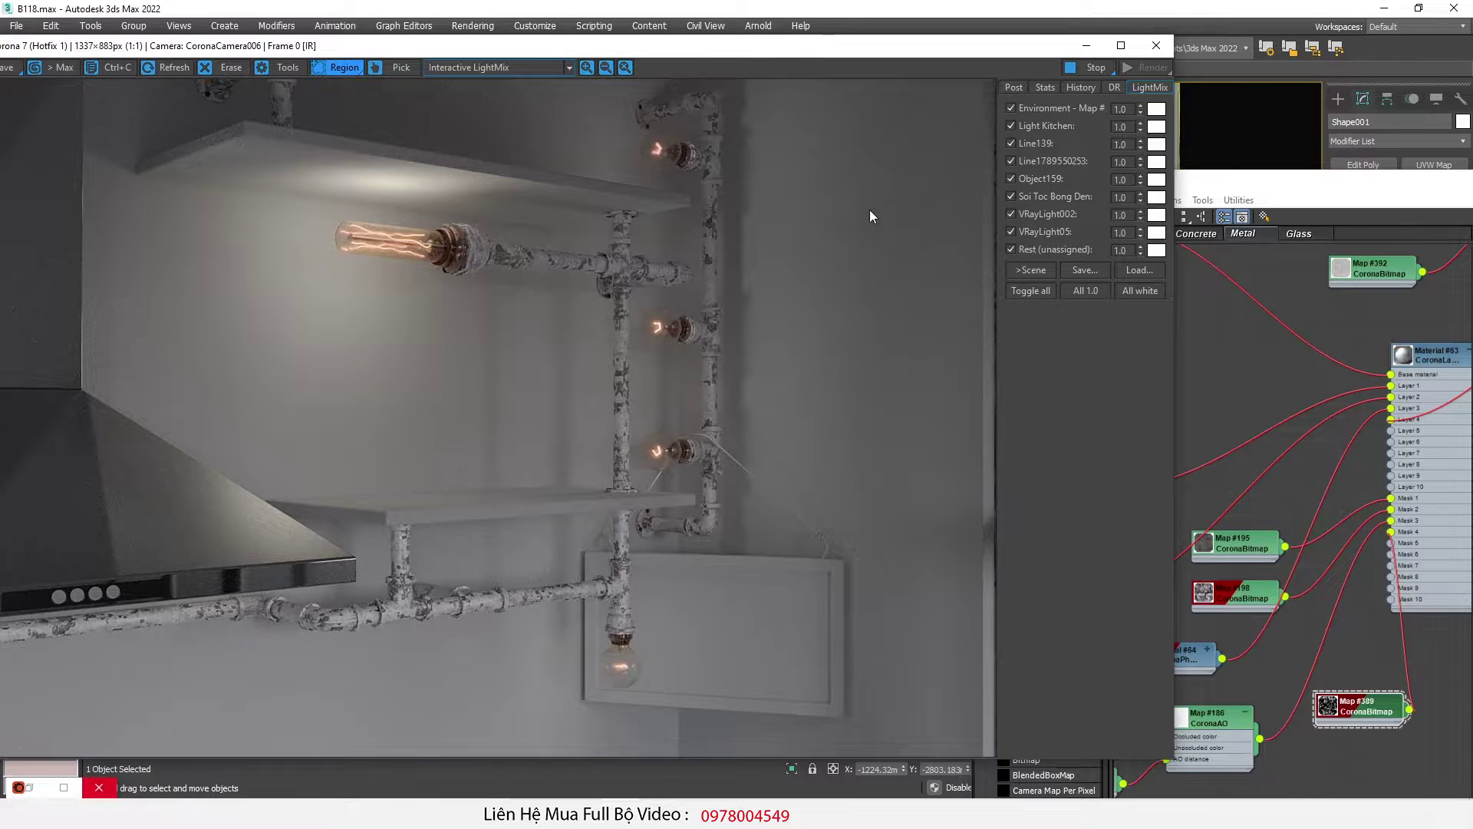
Step: Stop the interactive render and close its window
left_click(1099, 69)
left_click(1156, 45)
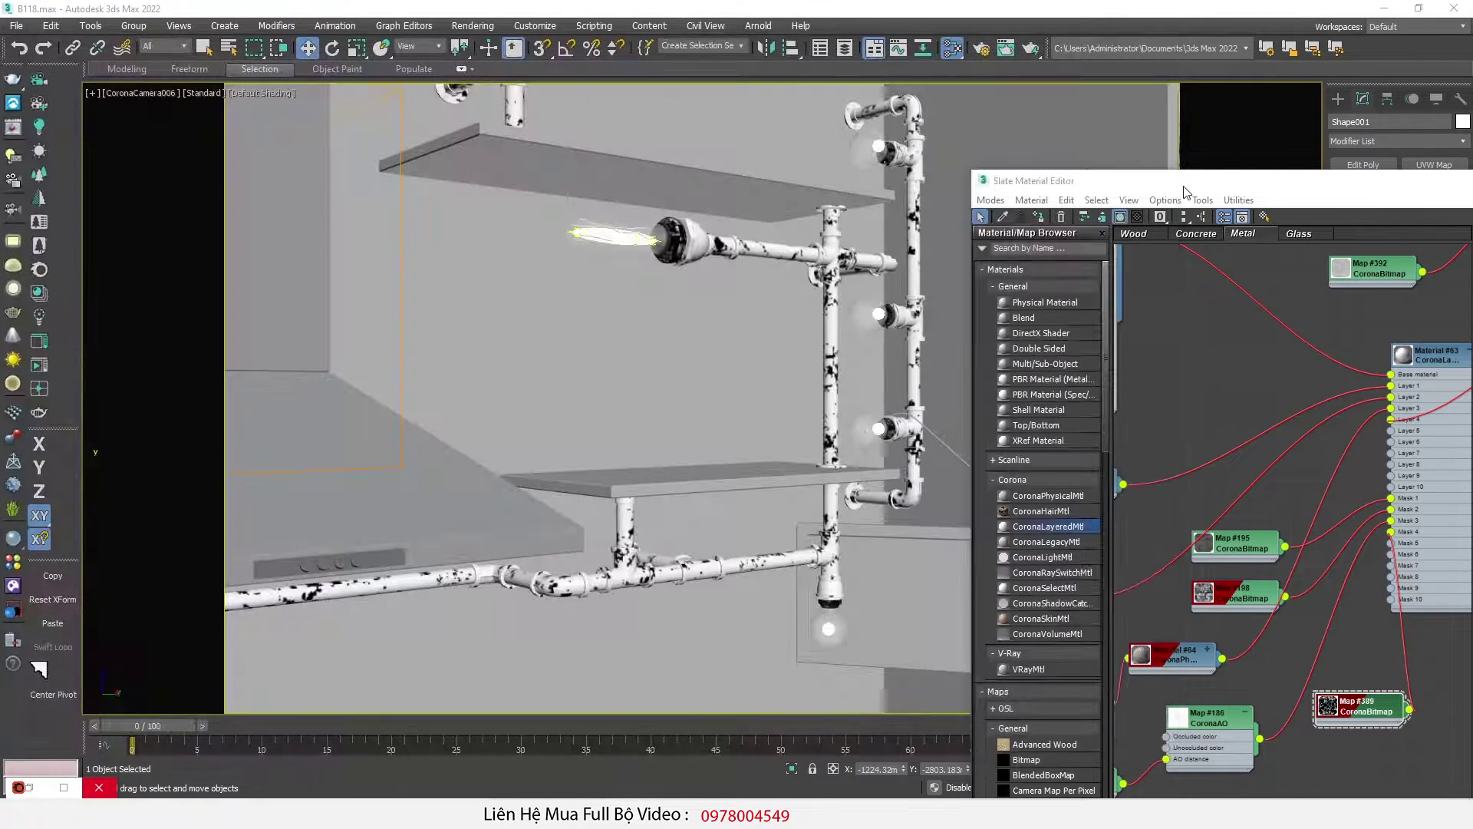
Step: In a wireframe top view, select the olive round stool and copy it to the near corner of the orange rug
left_click(761, 316)
key("t")
scroll(502, 397, "down", 8)
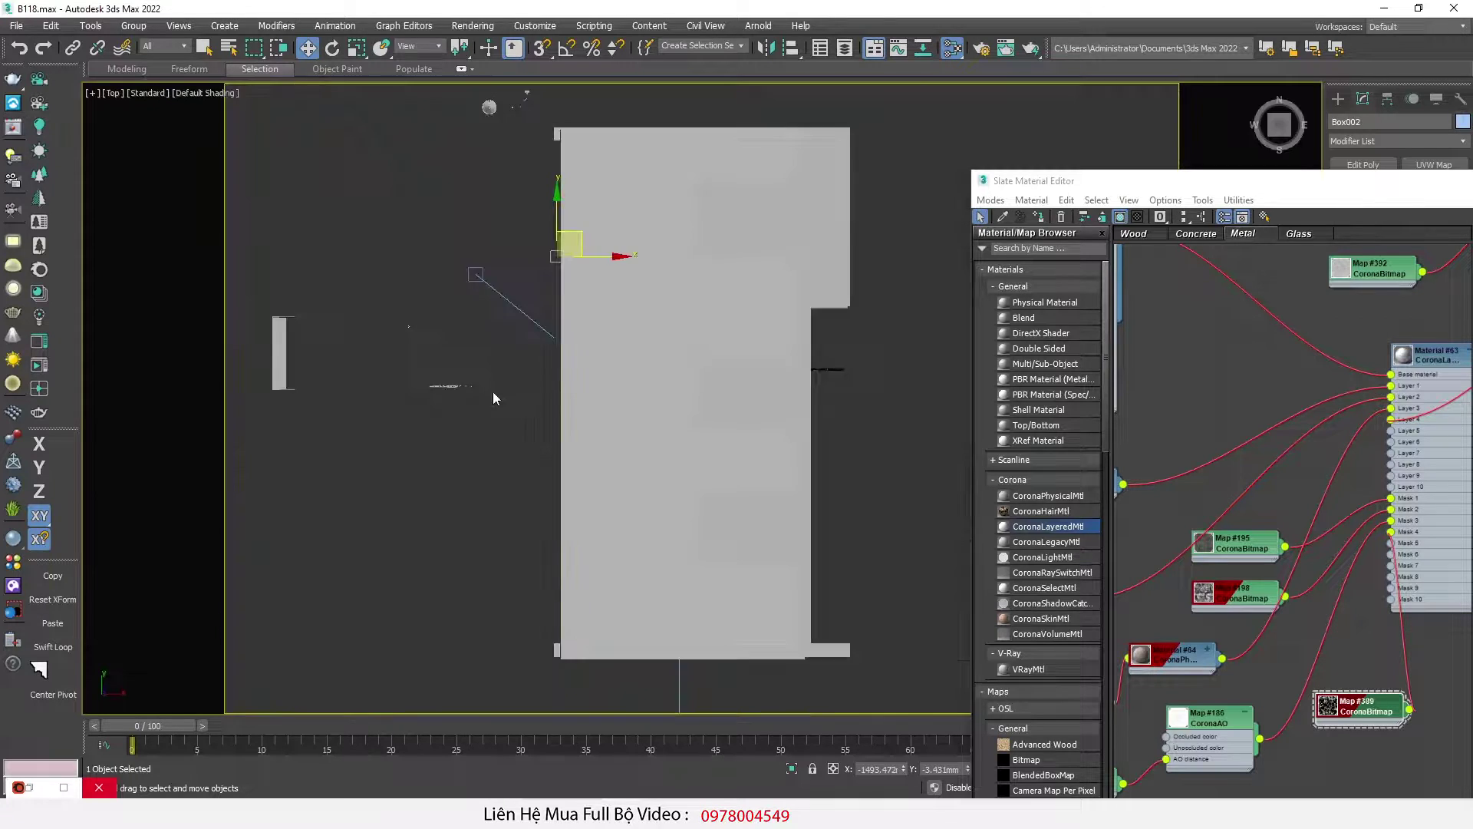
scroll(516, 367, "up", 6)
middle_click_drag(477, 408, 587, 377)
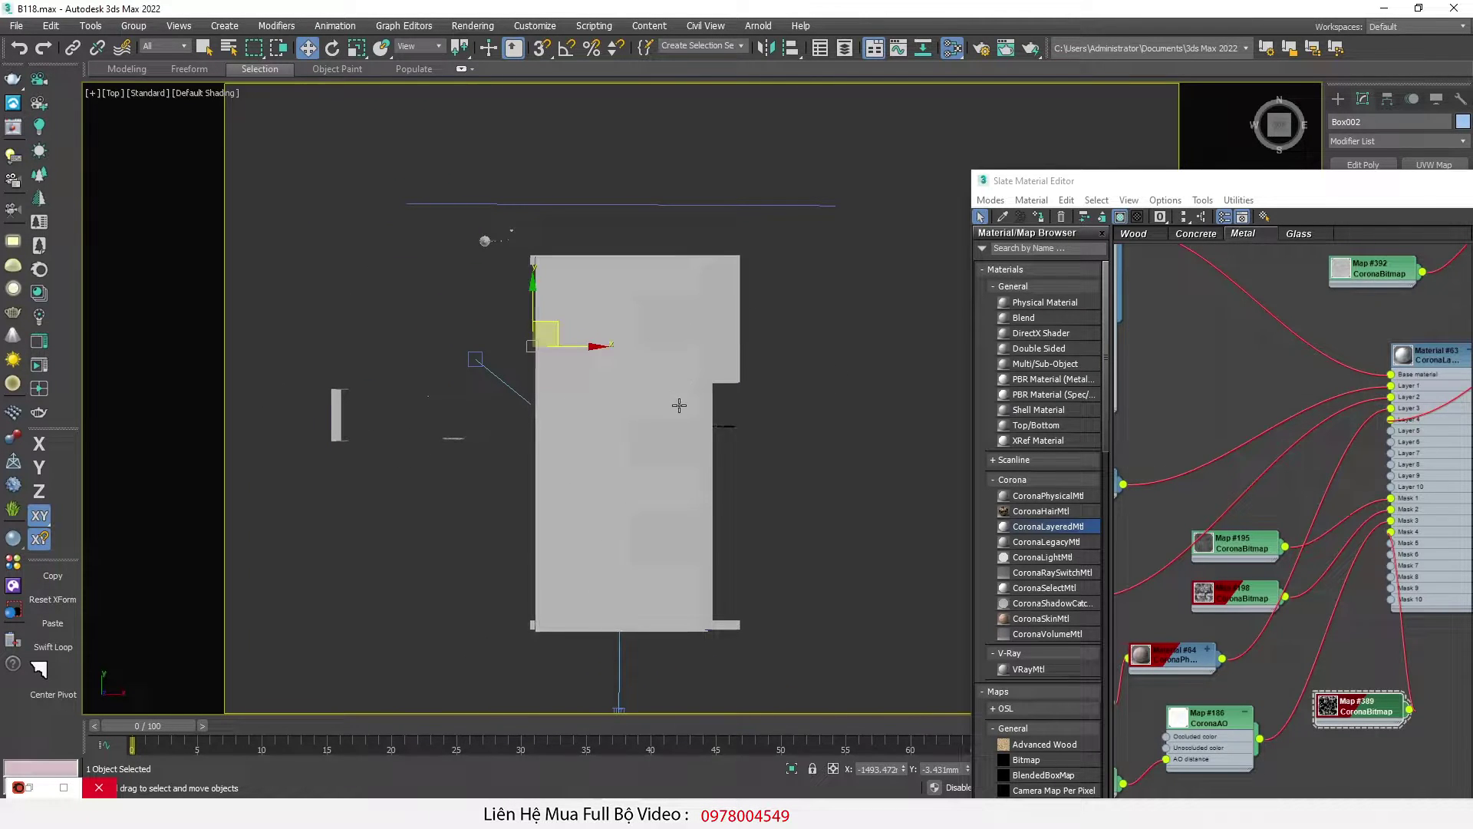
key("F3")
scroll(672, 405, "up", 6)
scroll(668, 404, "up", 2)
left_click(733, 383, "ctrl")
scroll(733, 383, "down", 2)
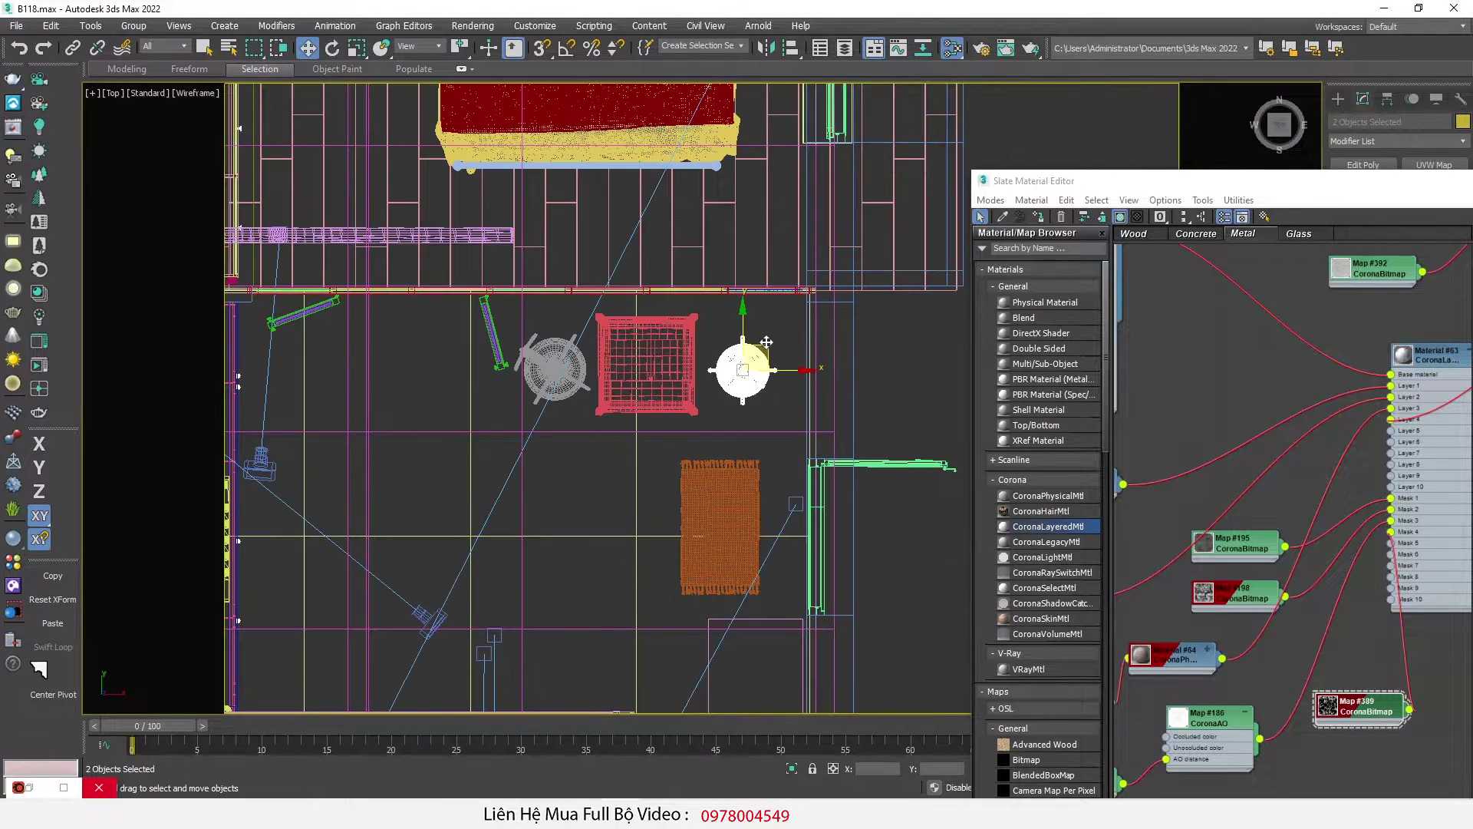
left_click_drag(691, 439, 691, 469, "shift")
left_click(742, 473)
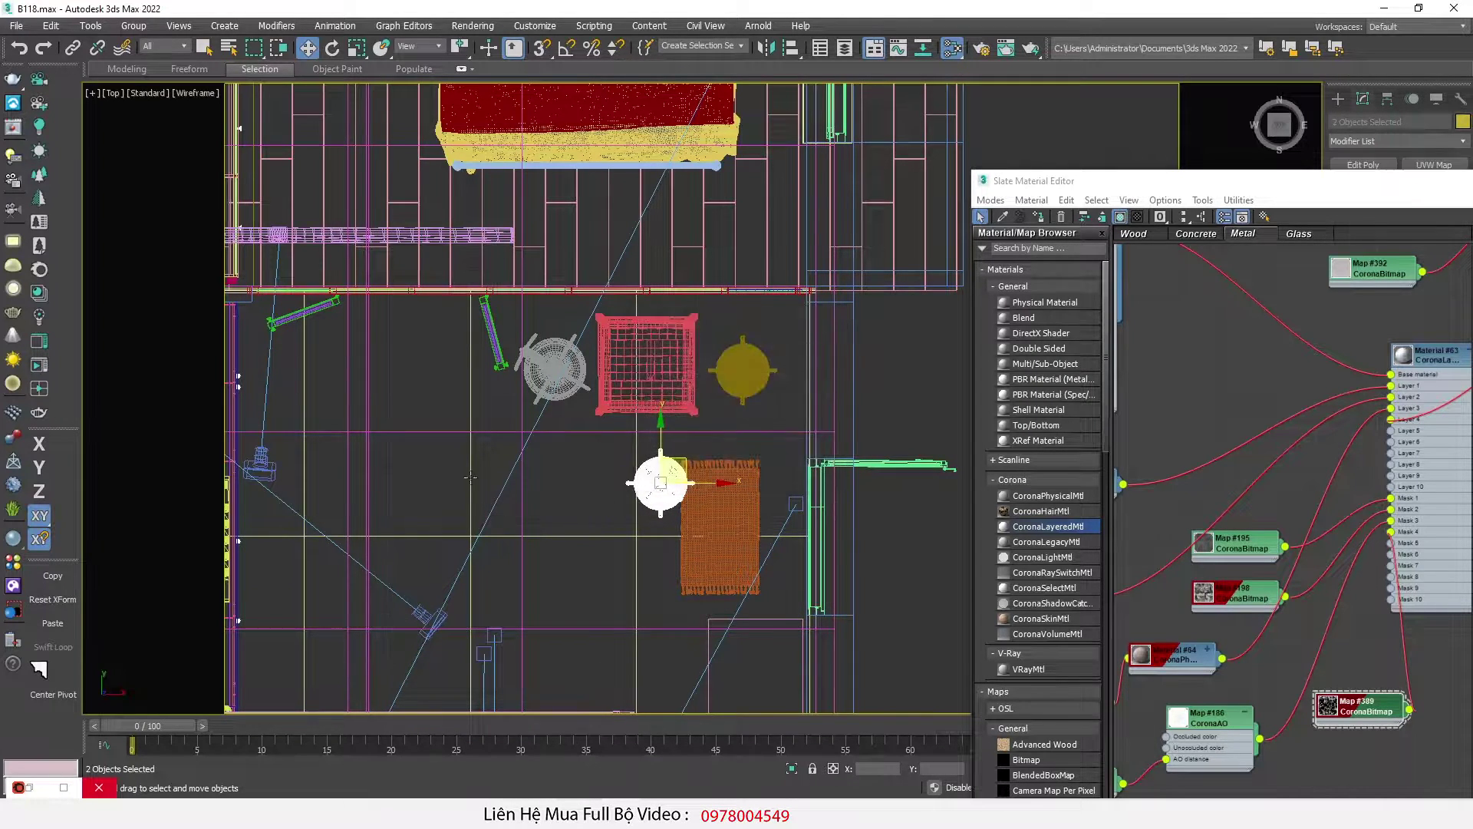
Step: Place a new Corona camera in the top view, aimed at the copied stool
middle_click_drag(300, 279, 298, 239)
key("ctrl+c")
left_click_drag(596, 577, 679, 408)
key("w")
scroll(691, 417, "up", 3)
left_click(659, 411)
Step: In the front view, raise the new camera above the height of the stools
key("f")
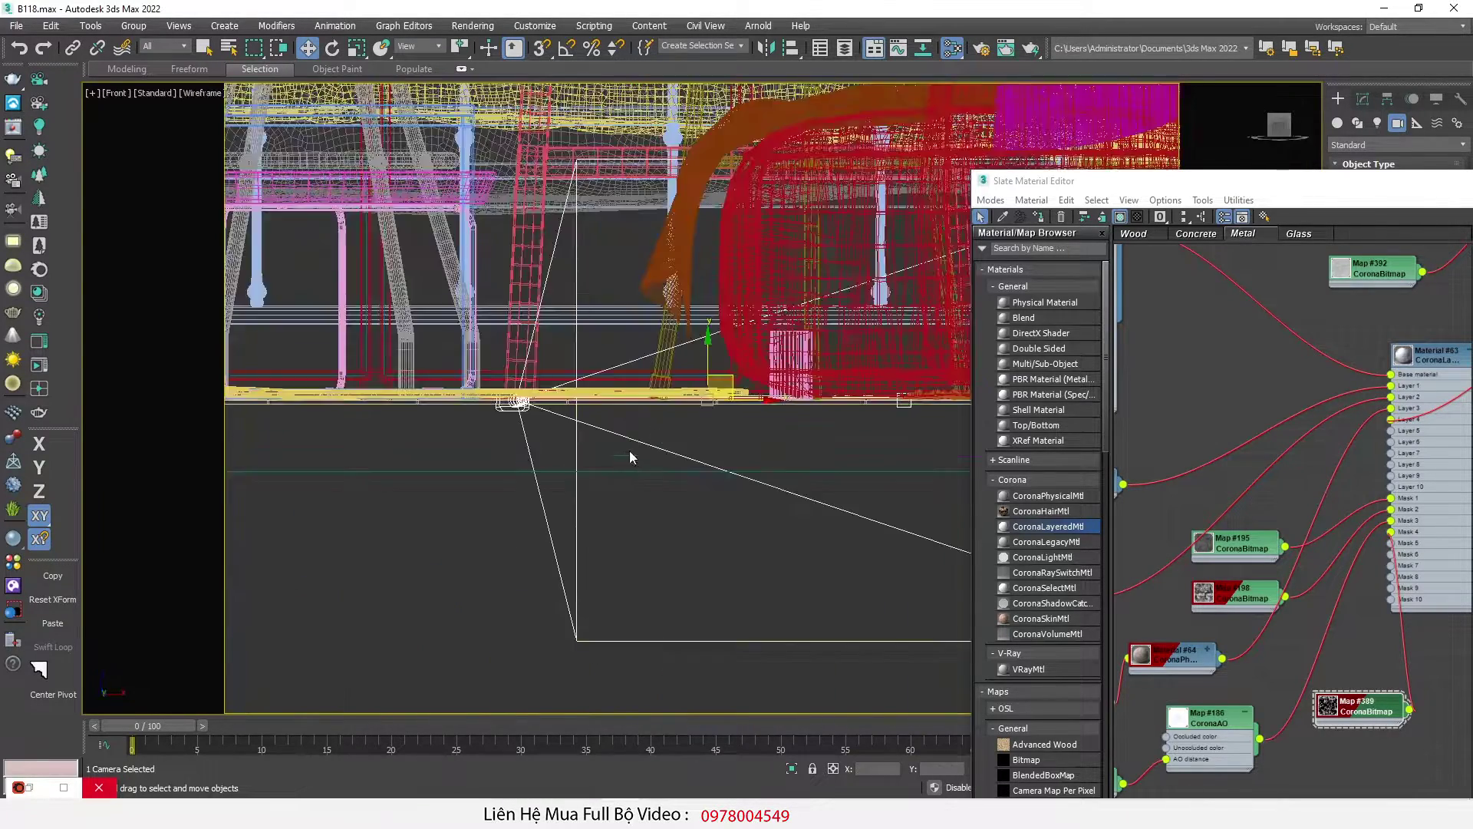
scroll(642, 447, "down", 5)
middle_click_drag(641, 447, 611, 490)
left_click_drag(636, 438, 575, 108)
left_click(572, 248)
left_click(563, 247)
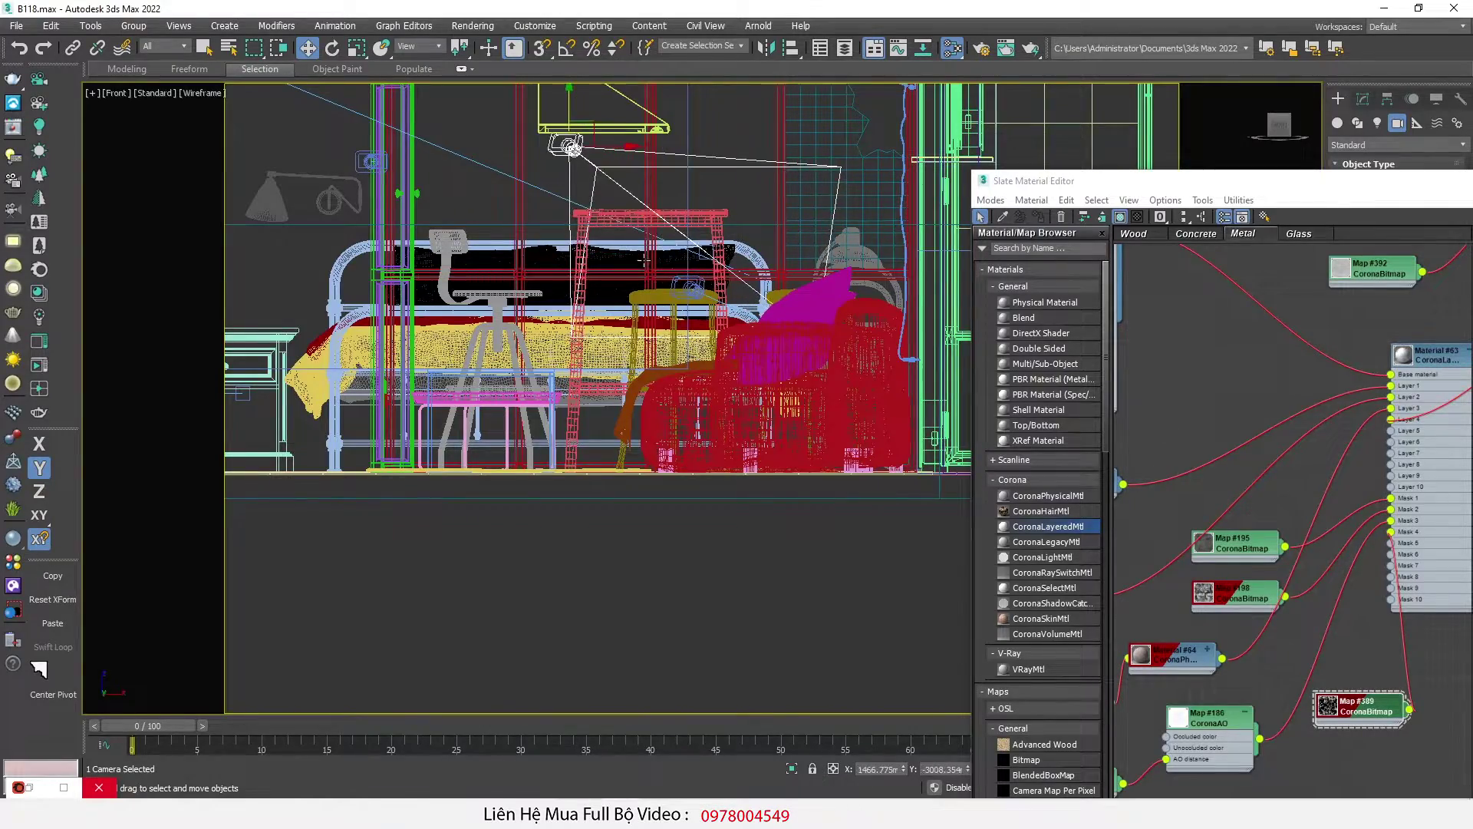
Step: Show the shaded CoronaCamera008 view and lower the camera's target to frame the stool seats
key("c")
key("F3")
left_click(163, 95)
left_click(194, 407)
left_click_drag(701, 357, 700, 547)
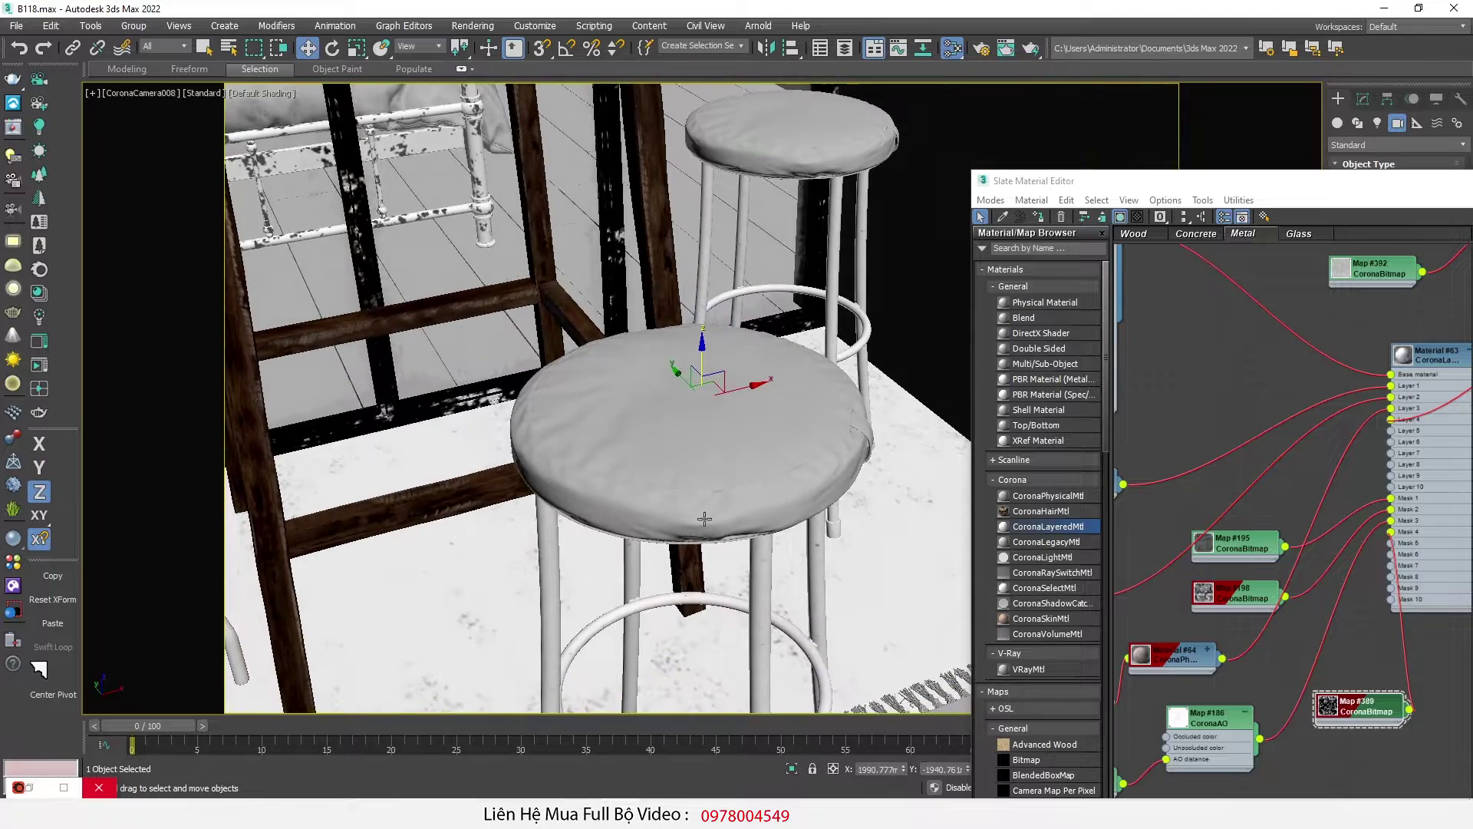
left_click_drag(700, 360, 702, 375)
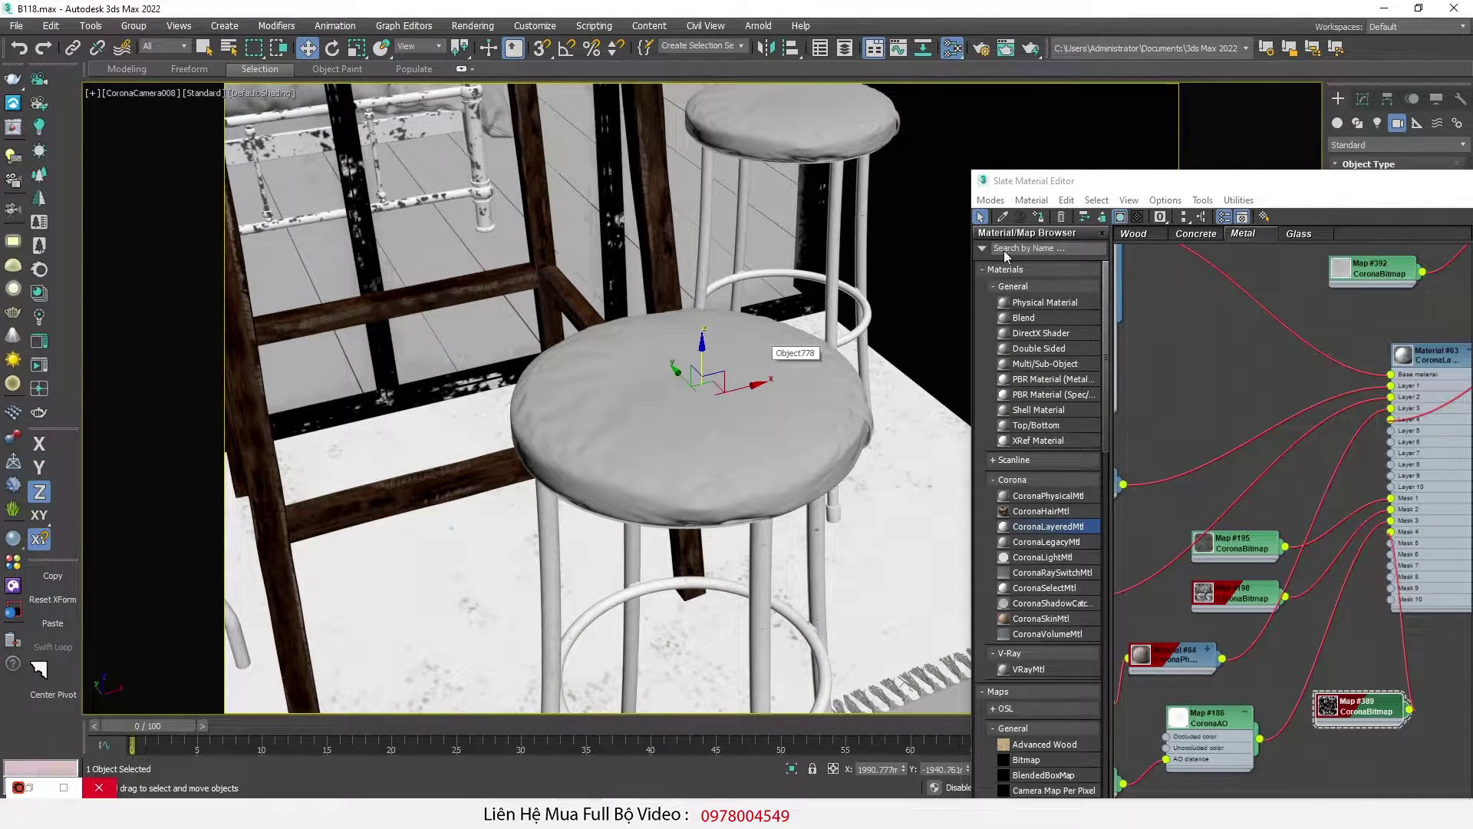
Step: Create a new material view named Leather in the Slate Material Editor, then close the editor
left_click_drag(1253, 181, 644, 343)
right_click(767, 395)
left_click(817, 403)
type("Leather")
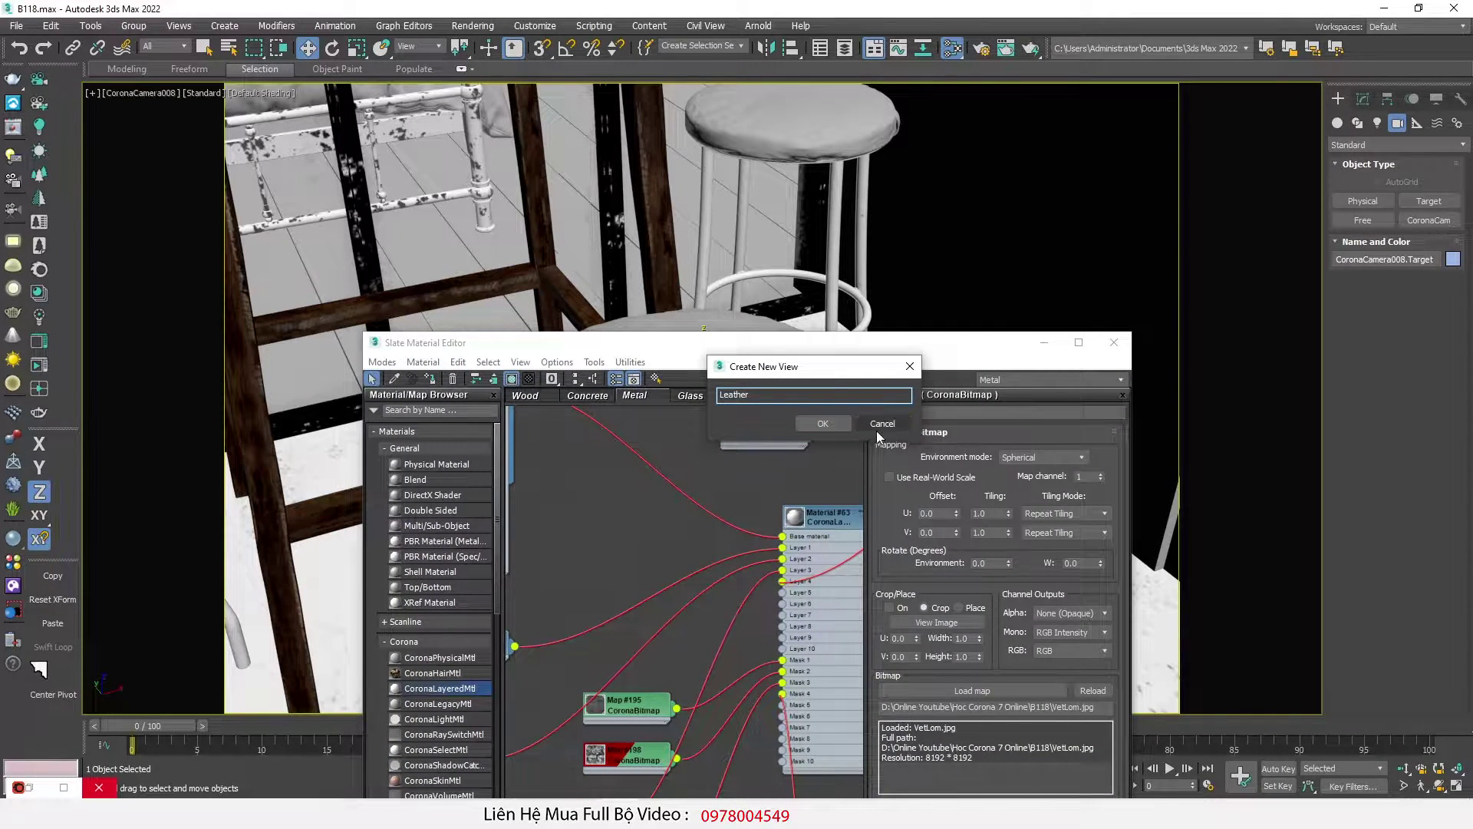
left_click(836, 426)
left_click(1114, 342)
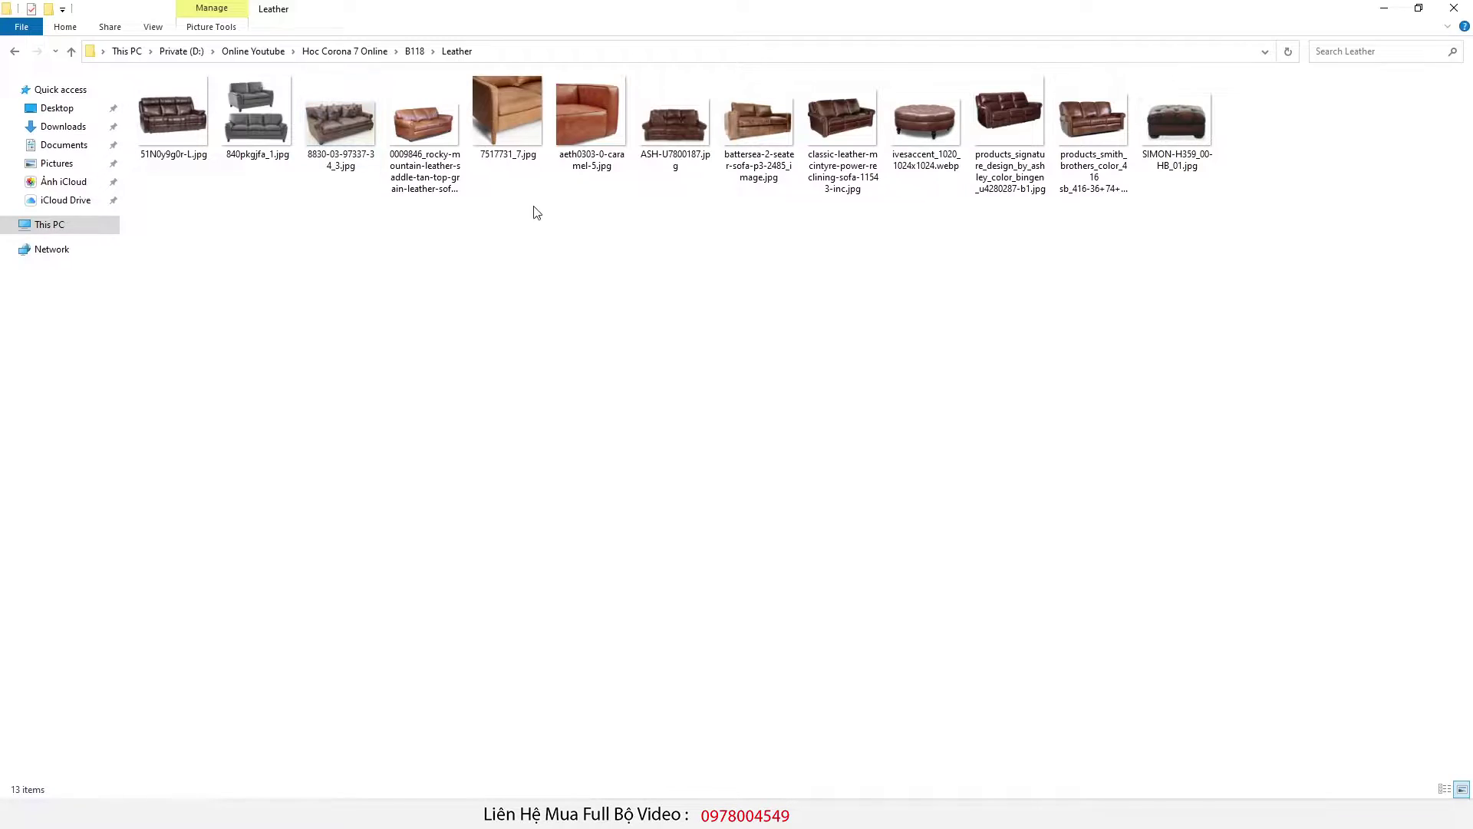
Step: Open the products_signature_design_by_ashley_color_bingen reference photo and examine the brown leather's colour variation, sheen and creases up close
double_click(996, 138)
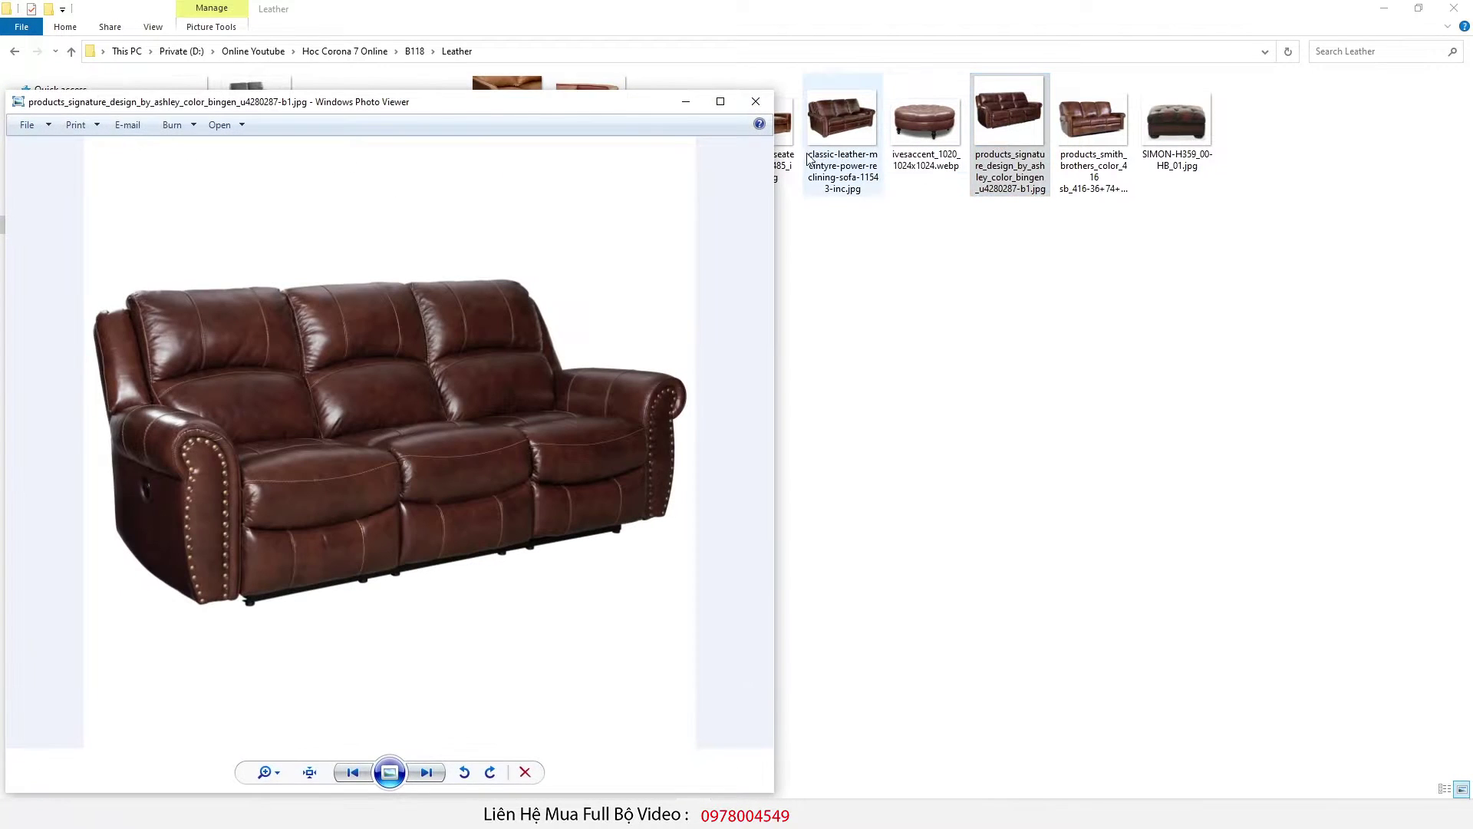
scroll(229, 442, "up", 3)
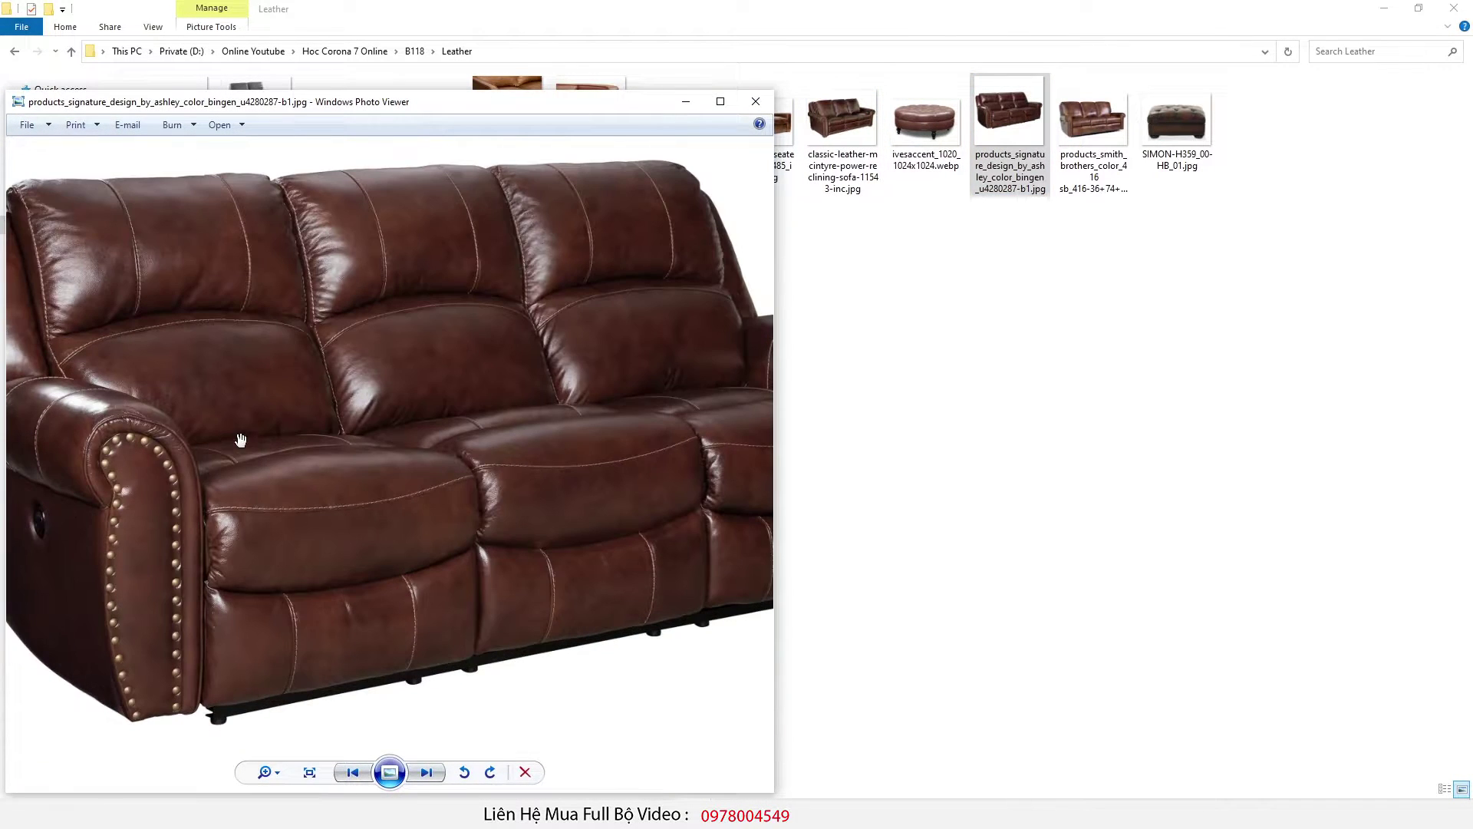
left_click(721, 102)
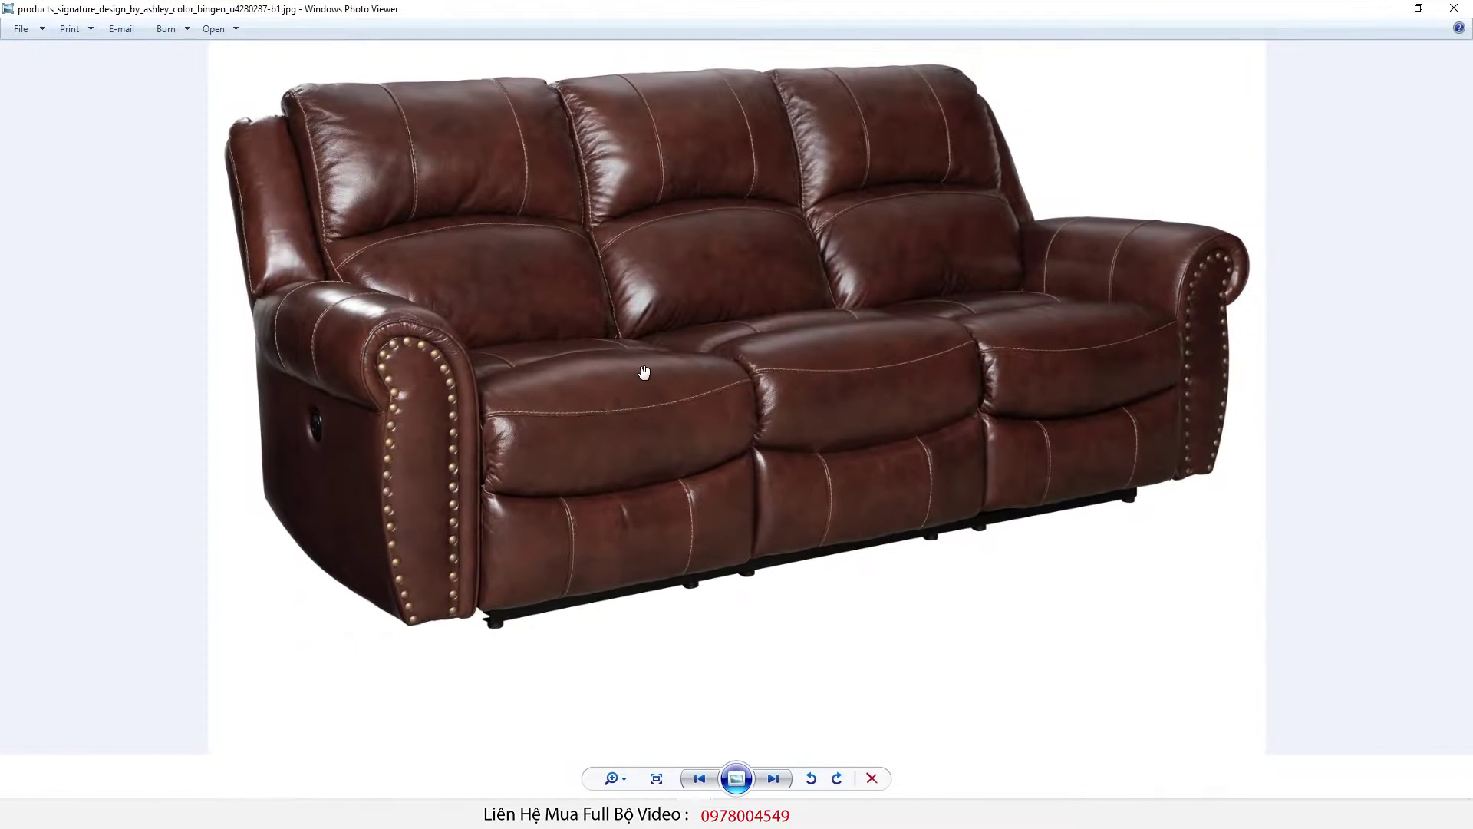
scroll(644, 373, "up", 1)
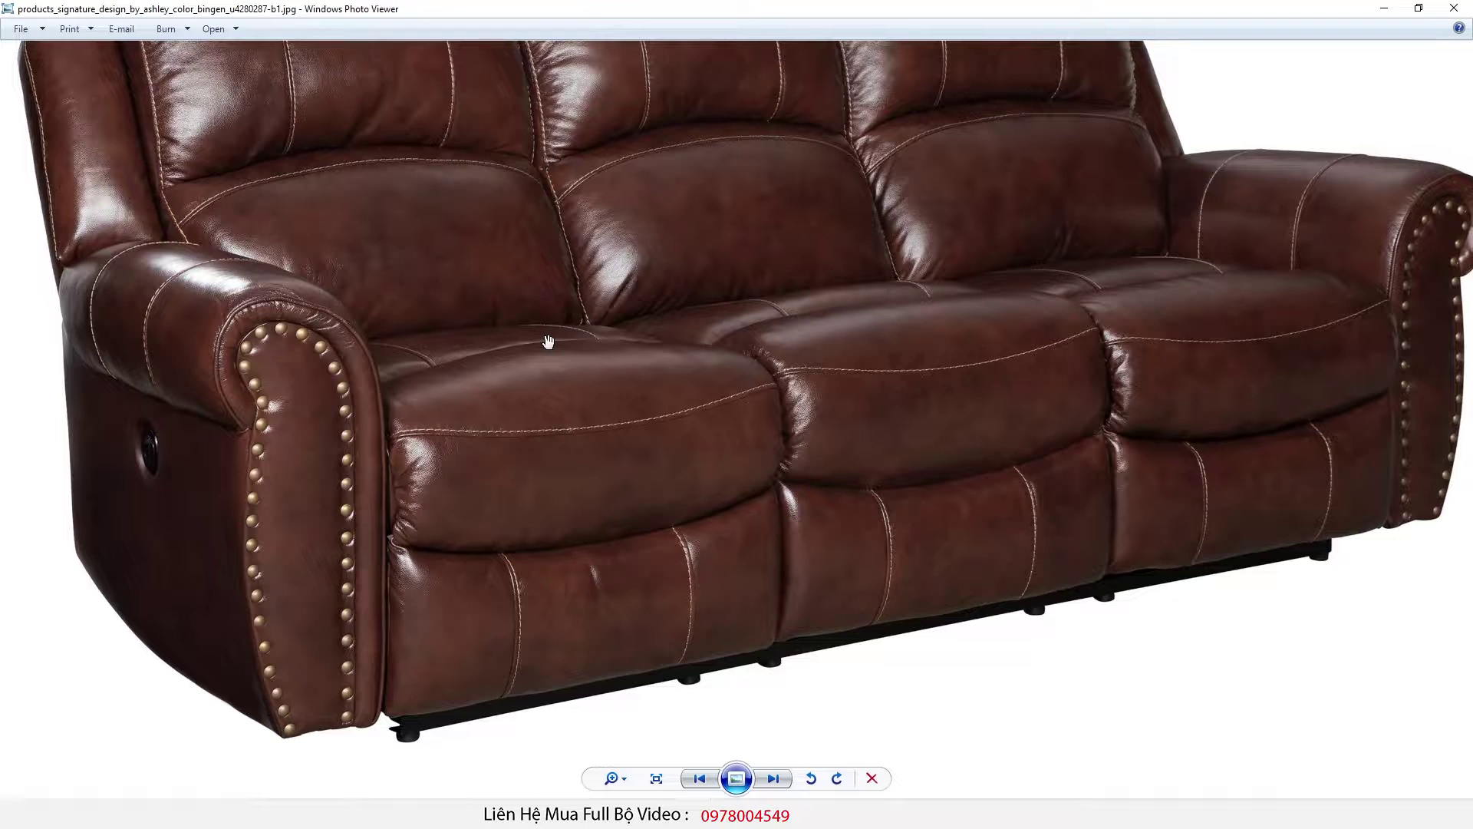
scroll(548, 341, "up", 1)
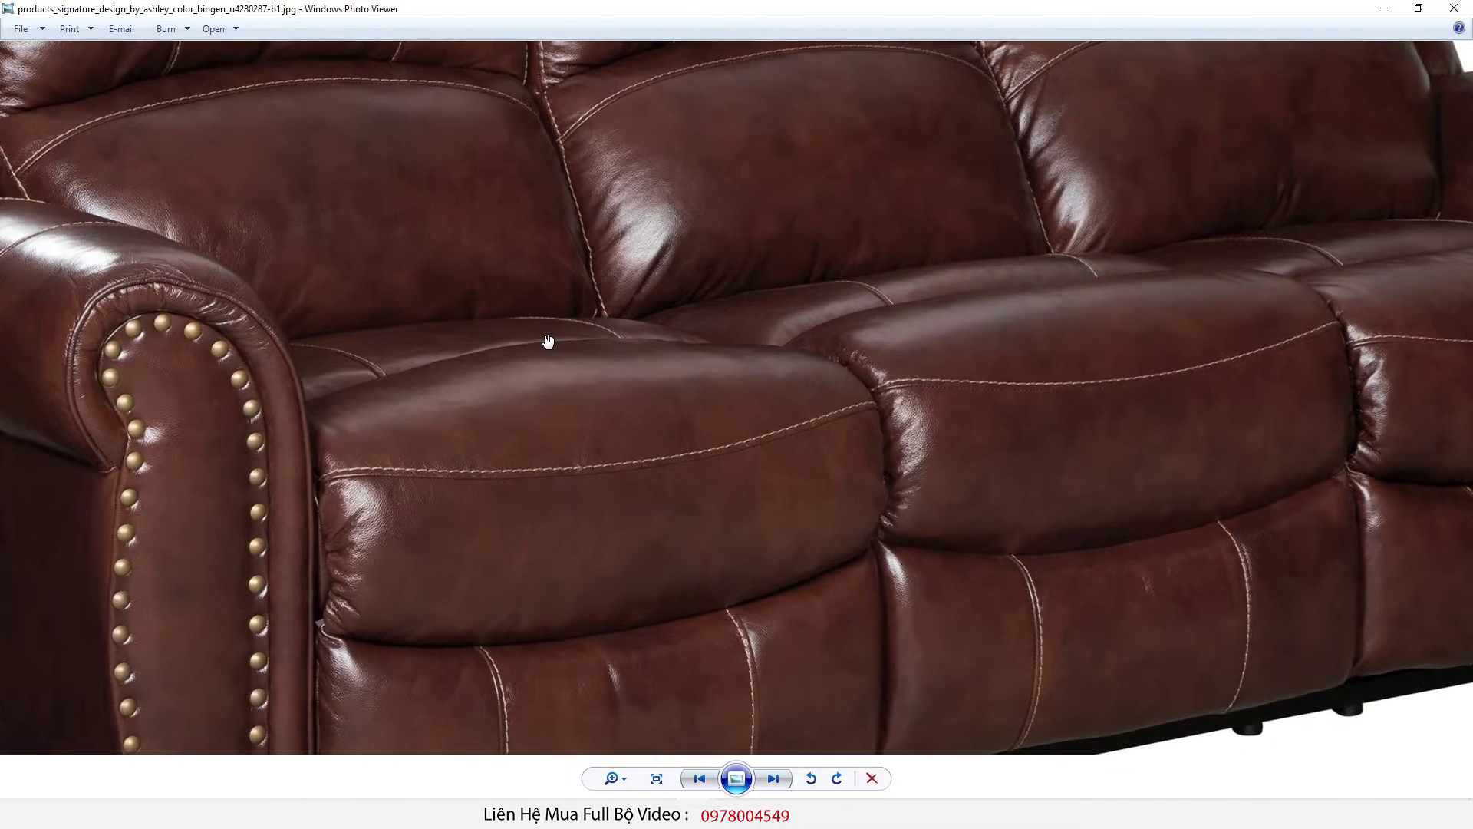
scroll(548, 341, "down", 3)
scroll(632, 426, "up", 2)
scroll(632, 426, "down", 3)
scroll(279, 312, "up", 2)
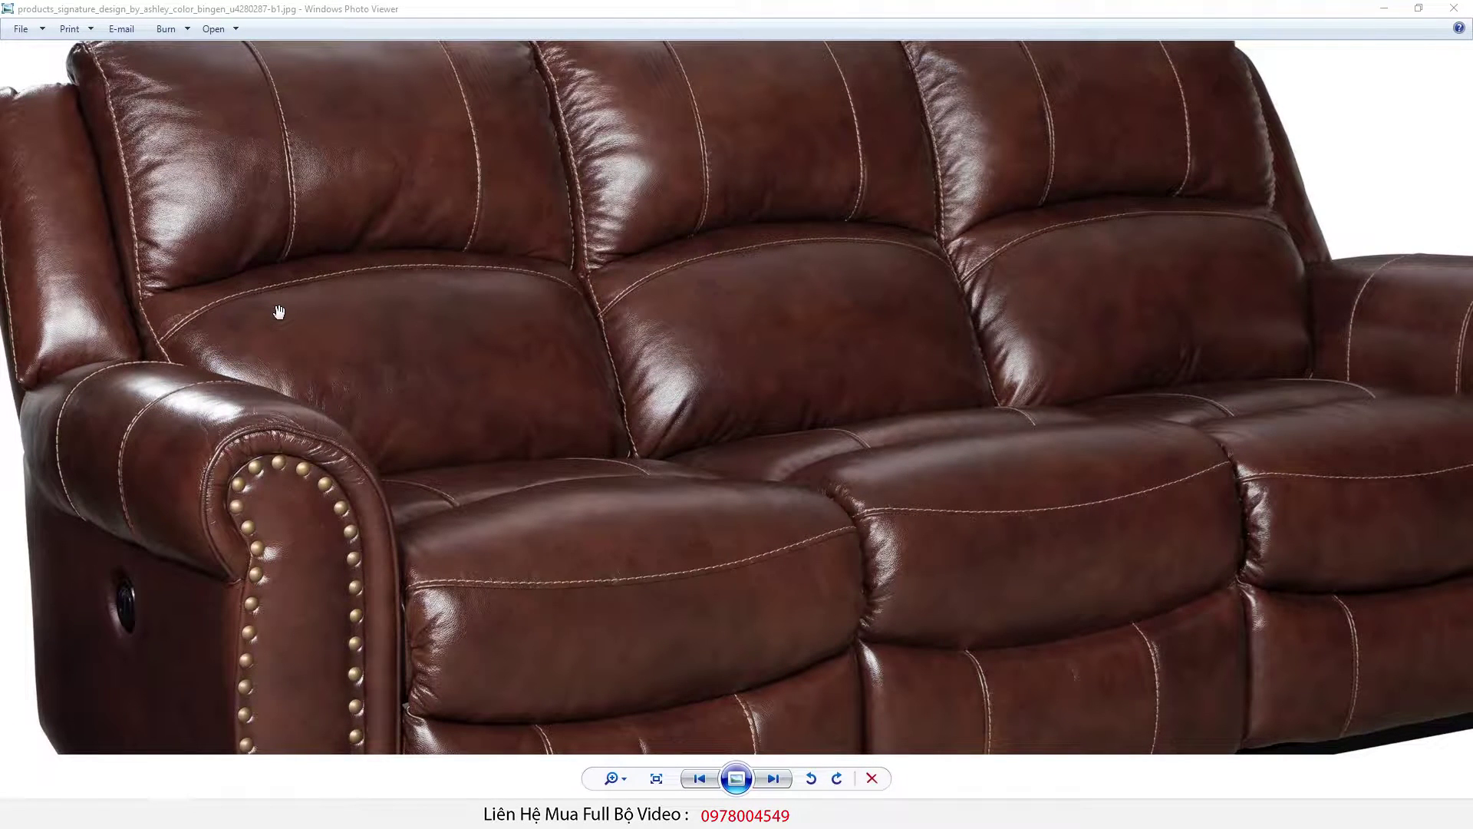
scroll(265, 307, "down", 2)
scroll(204, 329, "up", 3)
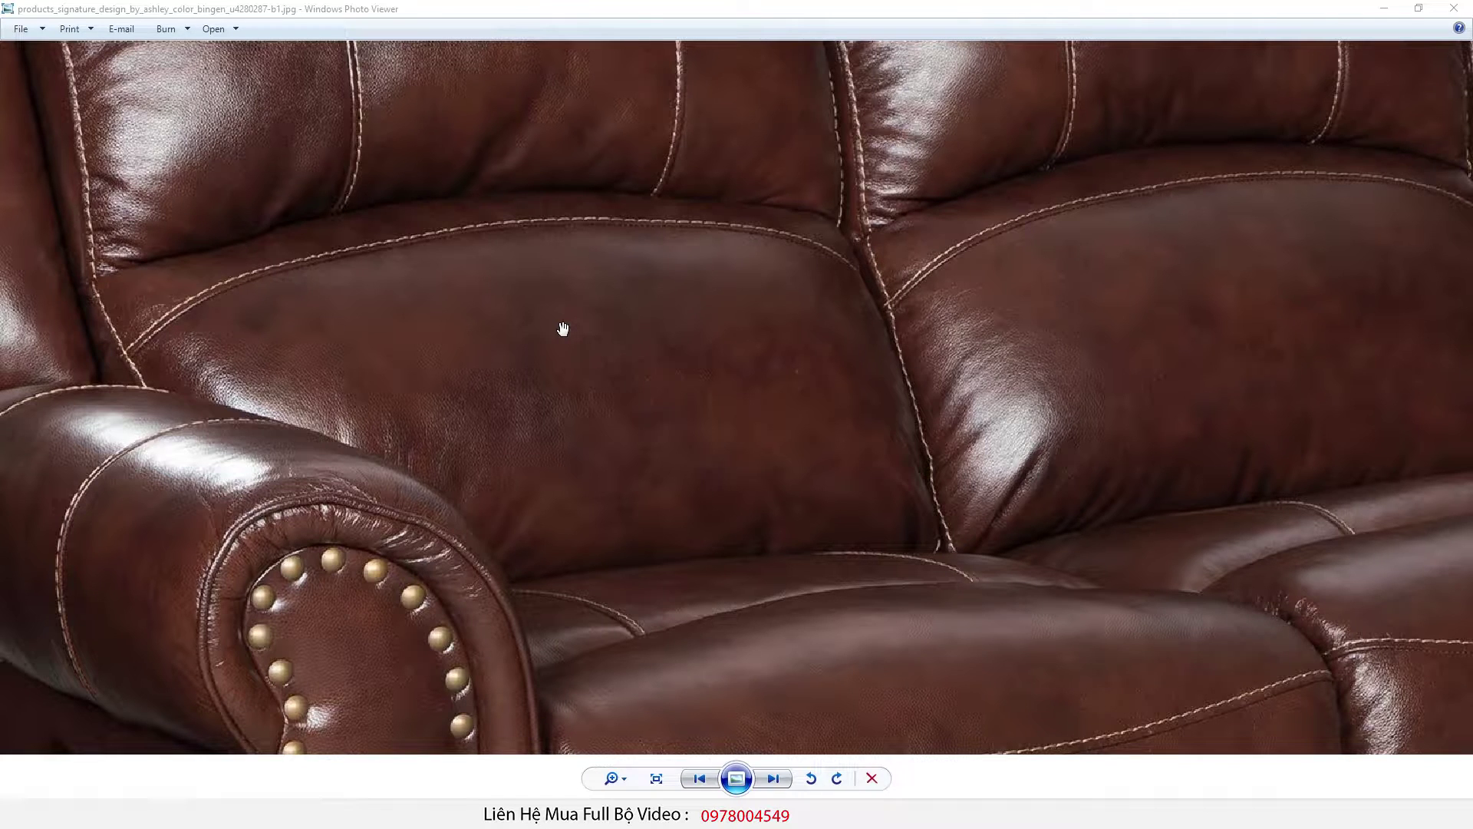
scroll(563, 329, "down", 3)
left_click(1456, 8)
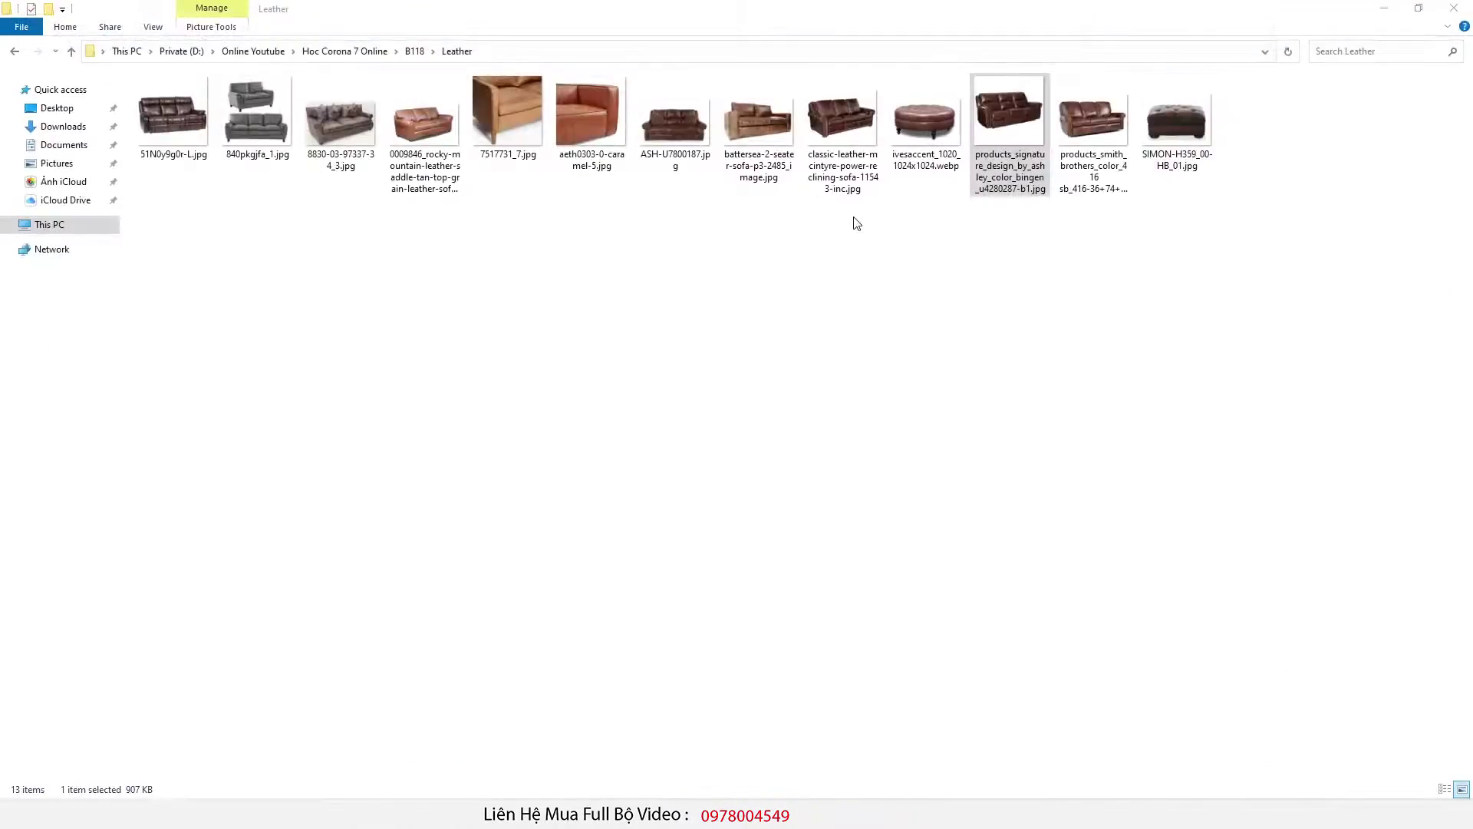
Step: Open SIMON-H359_00-HB_01.jpg and examine the dark-to-brown colour variation on the tufted leather ottoman
double_click(1167, 132)
scroll(821, 344, "up", 3)
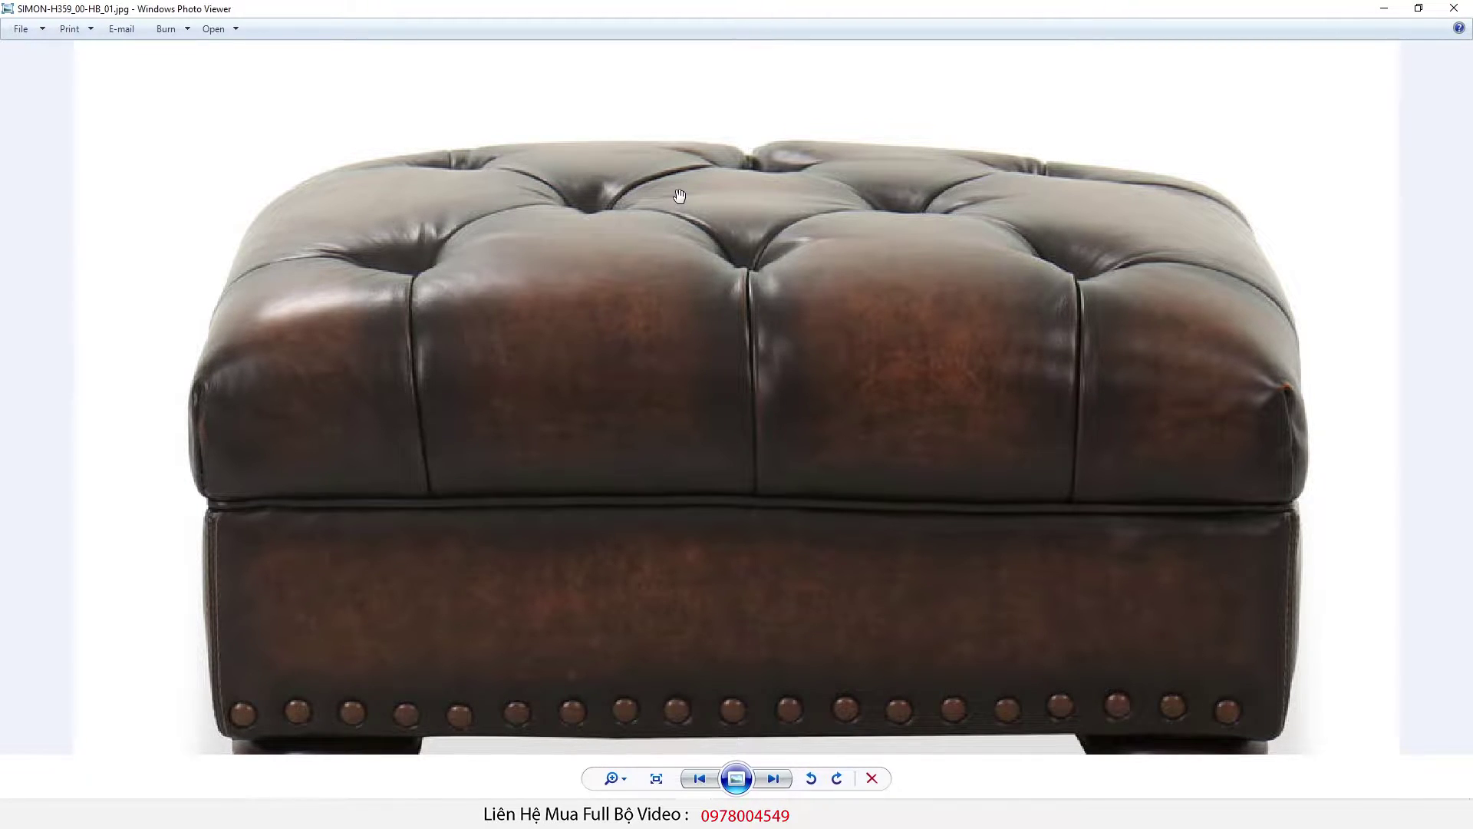
left_click(1454, 8)
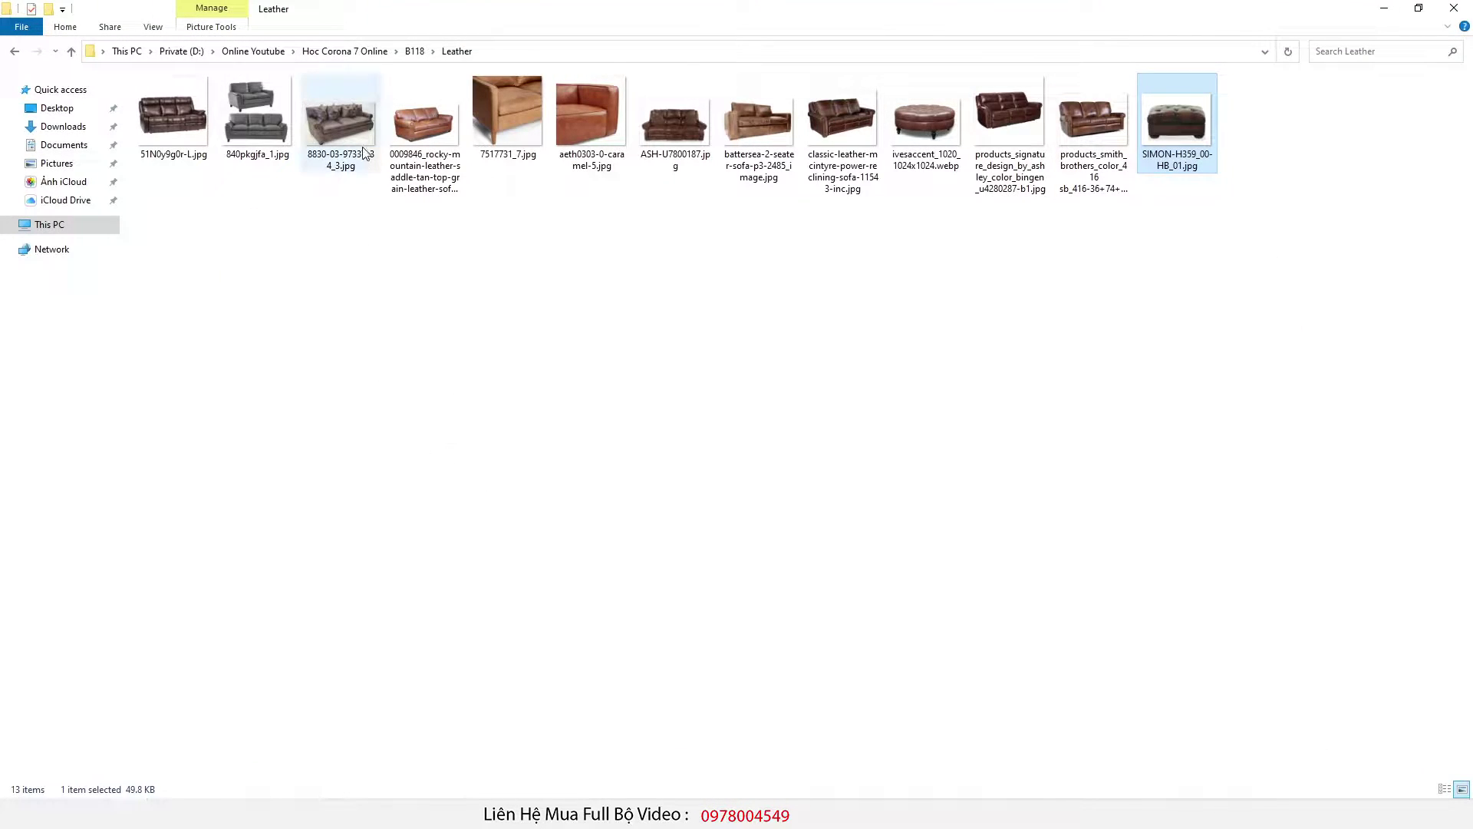
Step: Open ASH-U7800187.jpg and examine the sofa leather's highlights, mottled colour and wrinkles on the backrests and cushions
double_click(691, 121)
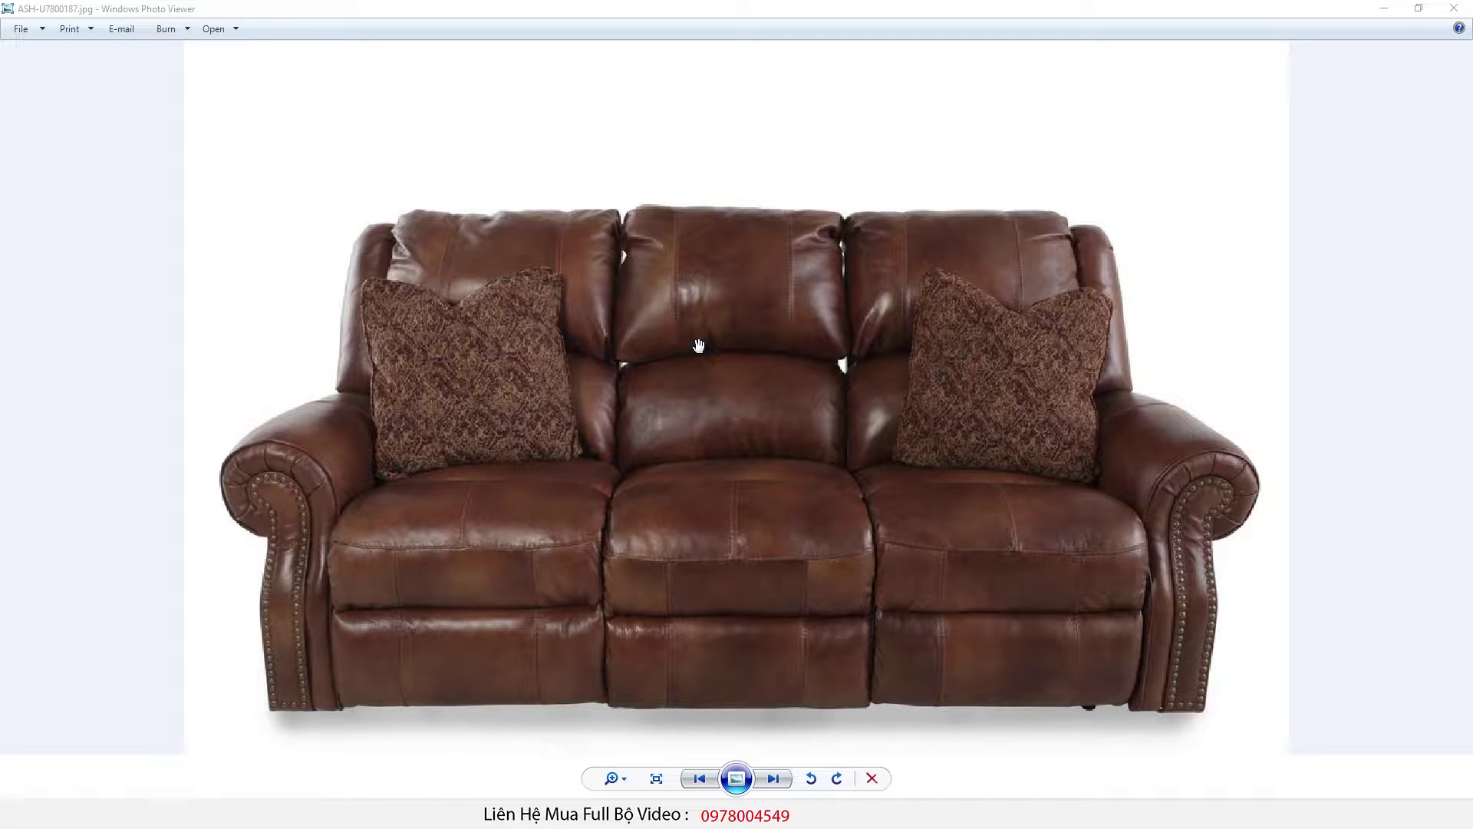
scroll(698, 346, "up", 2)
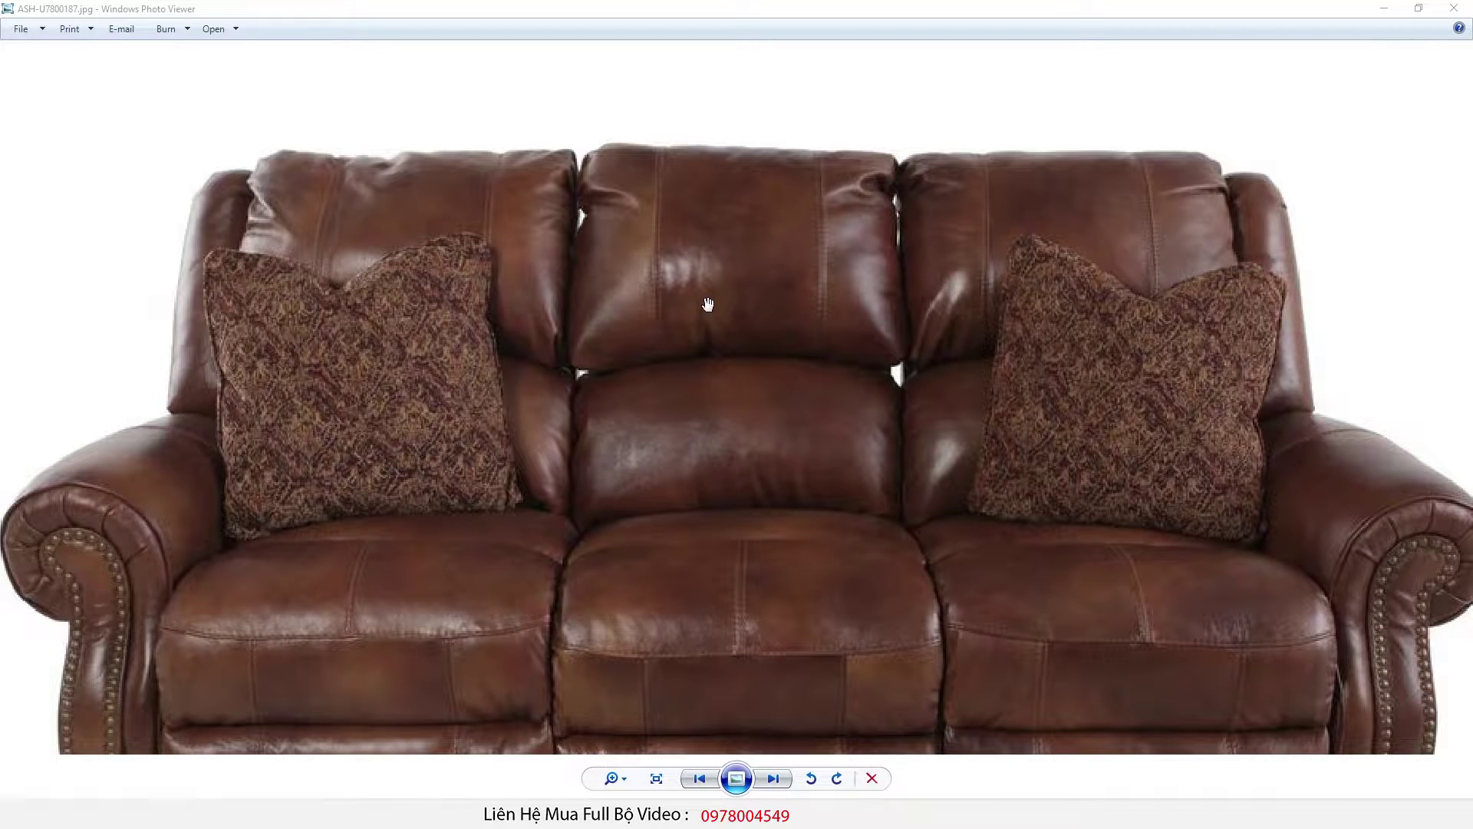
scroll(707, 304, "down", 2)
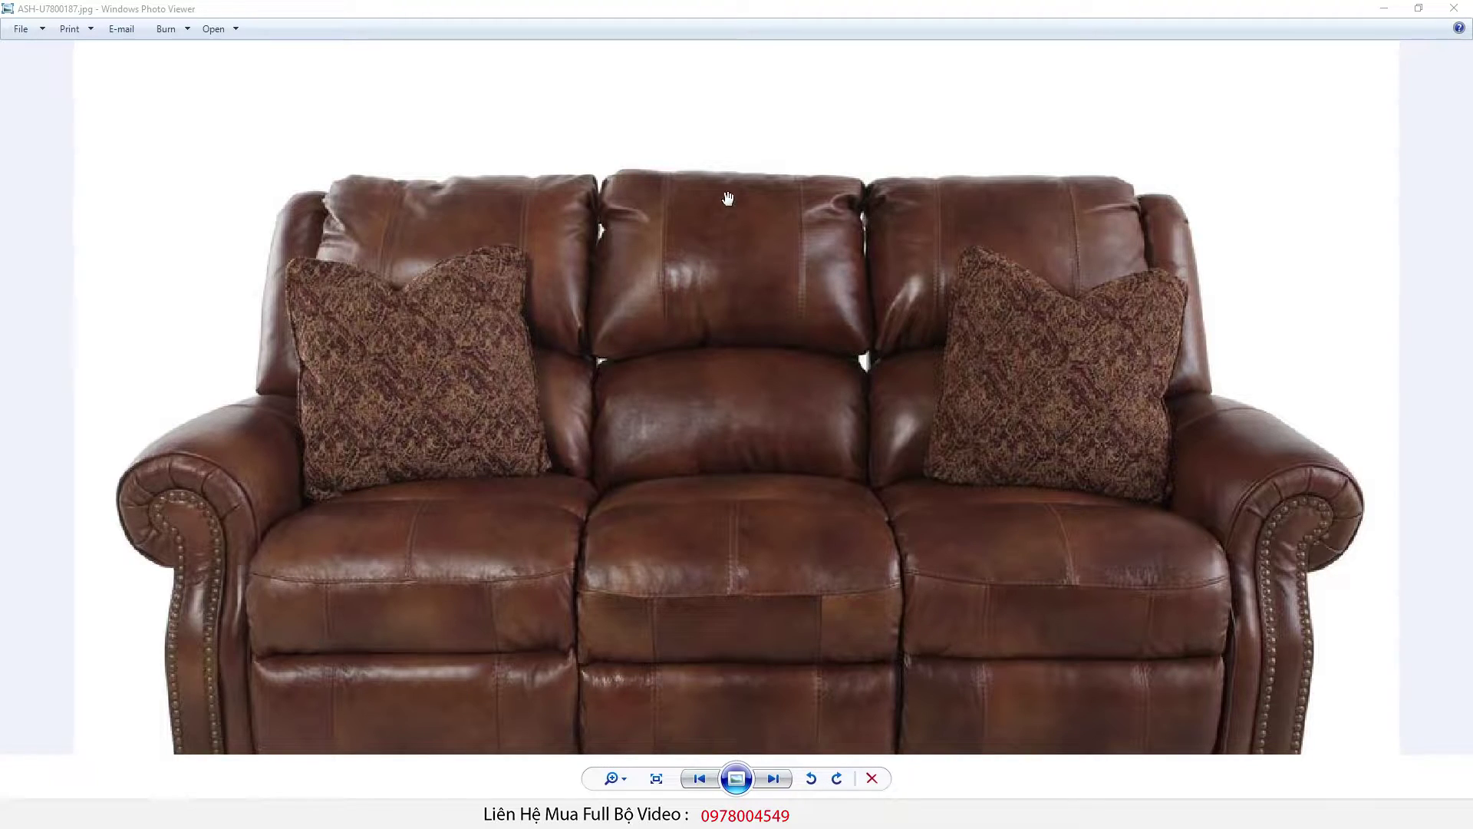
scroll(728, 199, "up", 4)
scroll(767, 253, "down", 2)
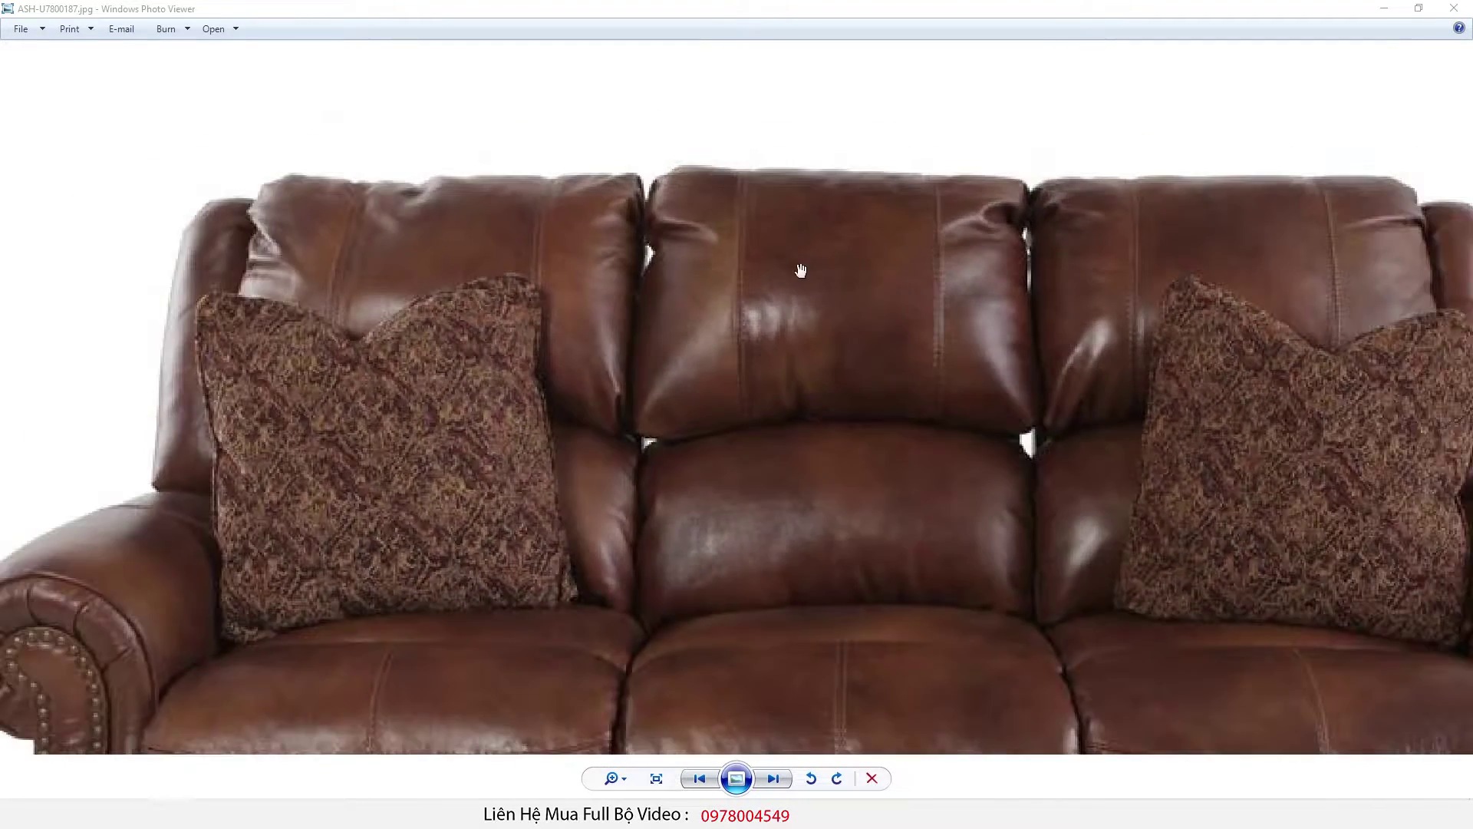
scroll(240, 251, "up", 3)
scroll(317, 290, "down", 4)
scroll(948, 282, "up", 3)
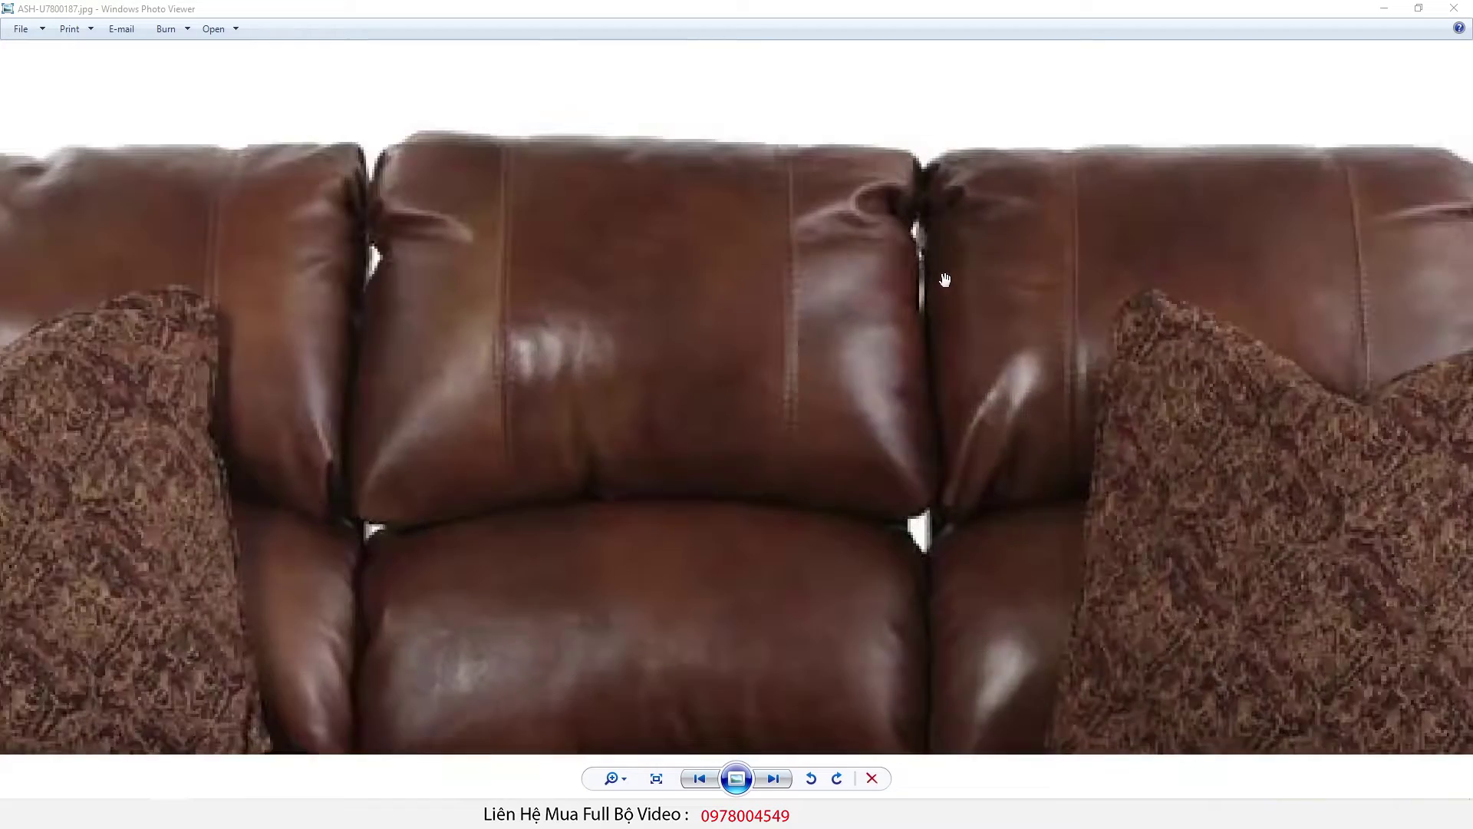
scroll(906, 229, "up", 2)
scroll(869, 220, "down", 3)
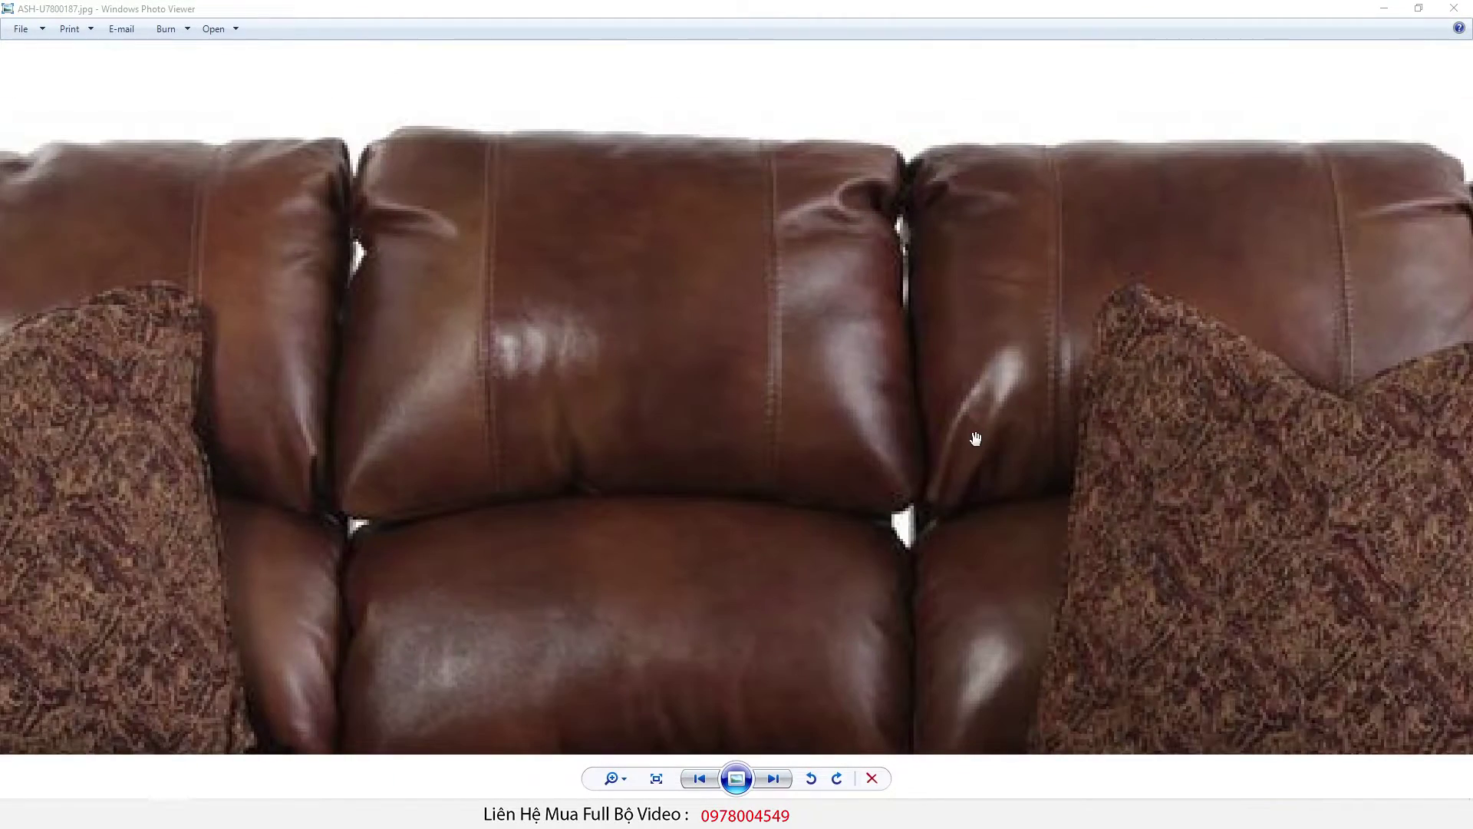
scroll(967, 431, "up", 2)
scroll(948, 430, "down", 4)
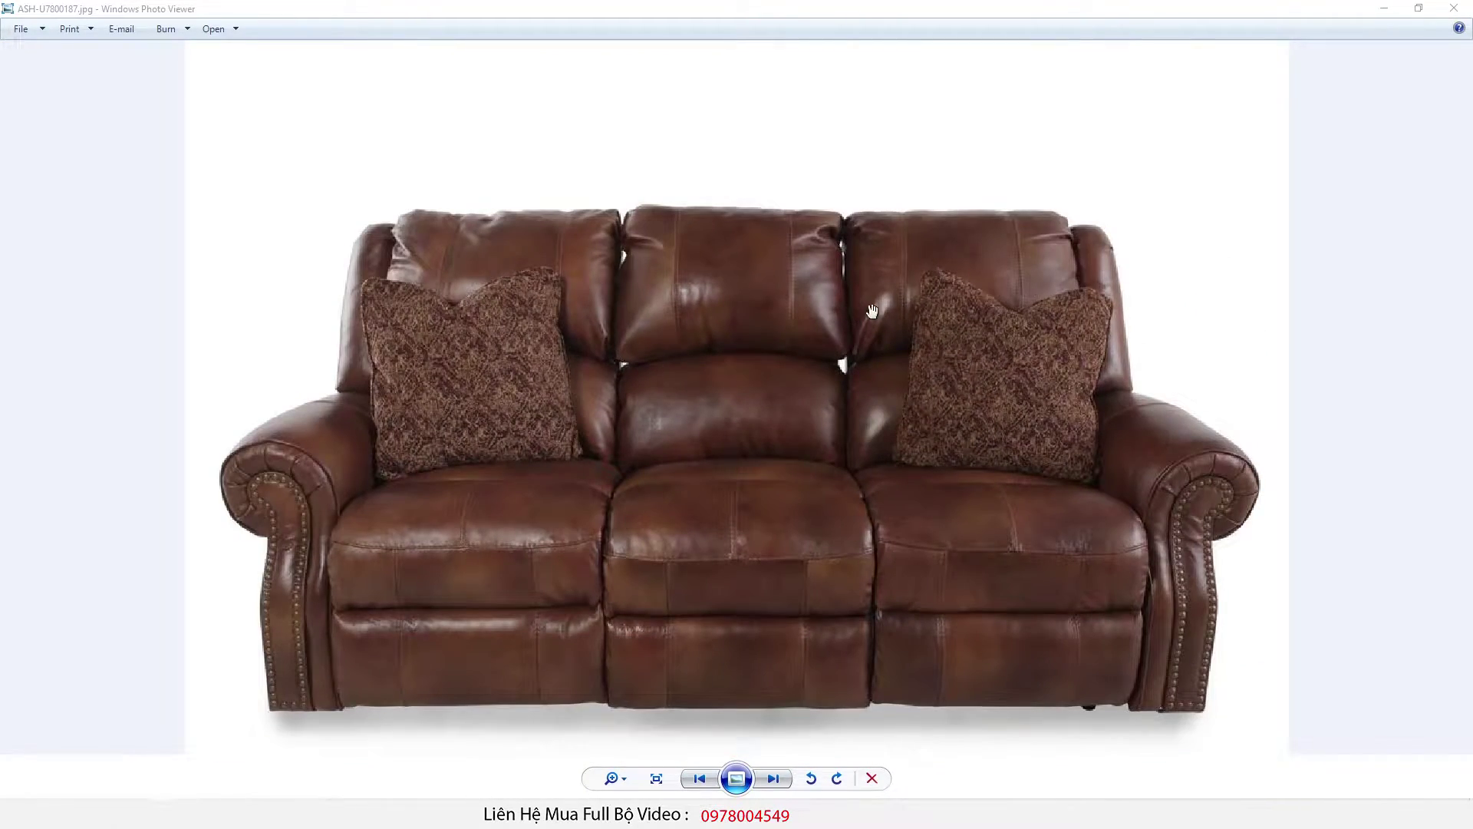
scroll(724, 493, "up", 3)
scroll(701, 431, "down", 2)
scroll(779, 438, "up", 2)
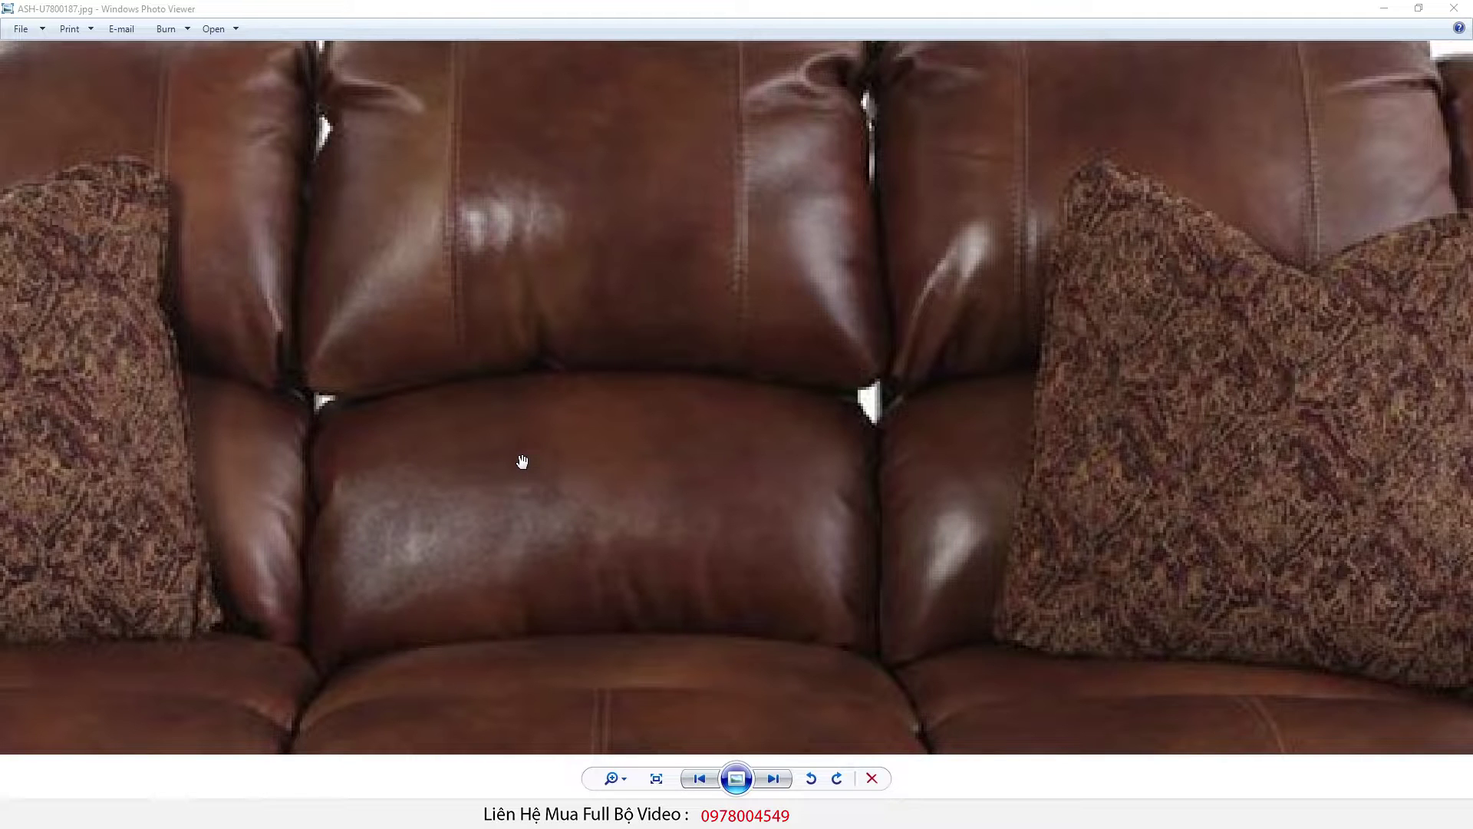
scroll(510, 457, "down", 5)
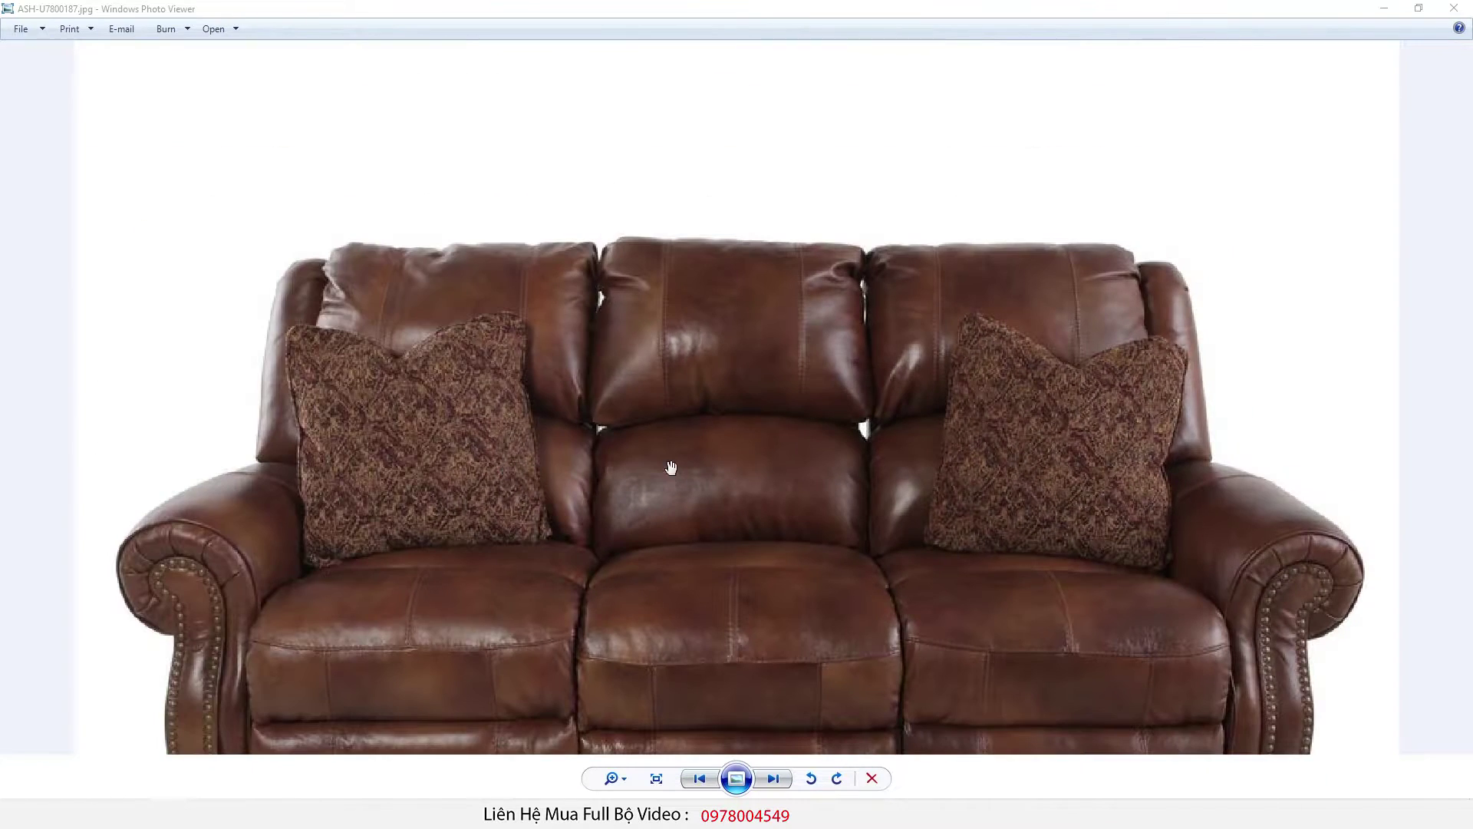
scroll(1007, 346, "up", 2)
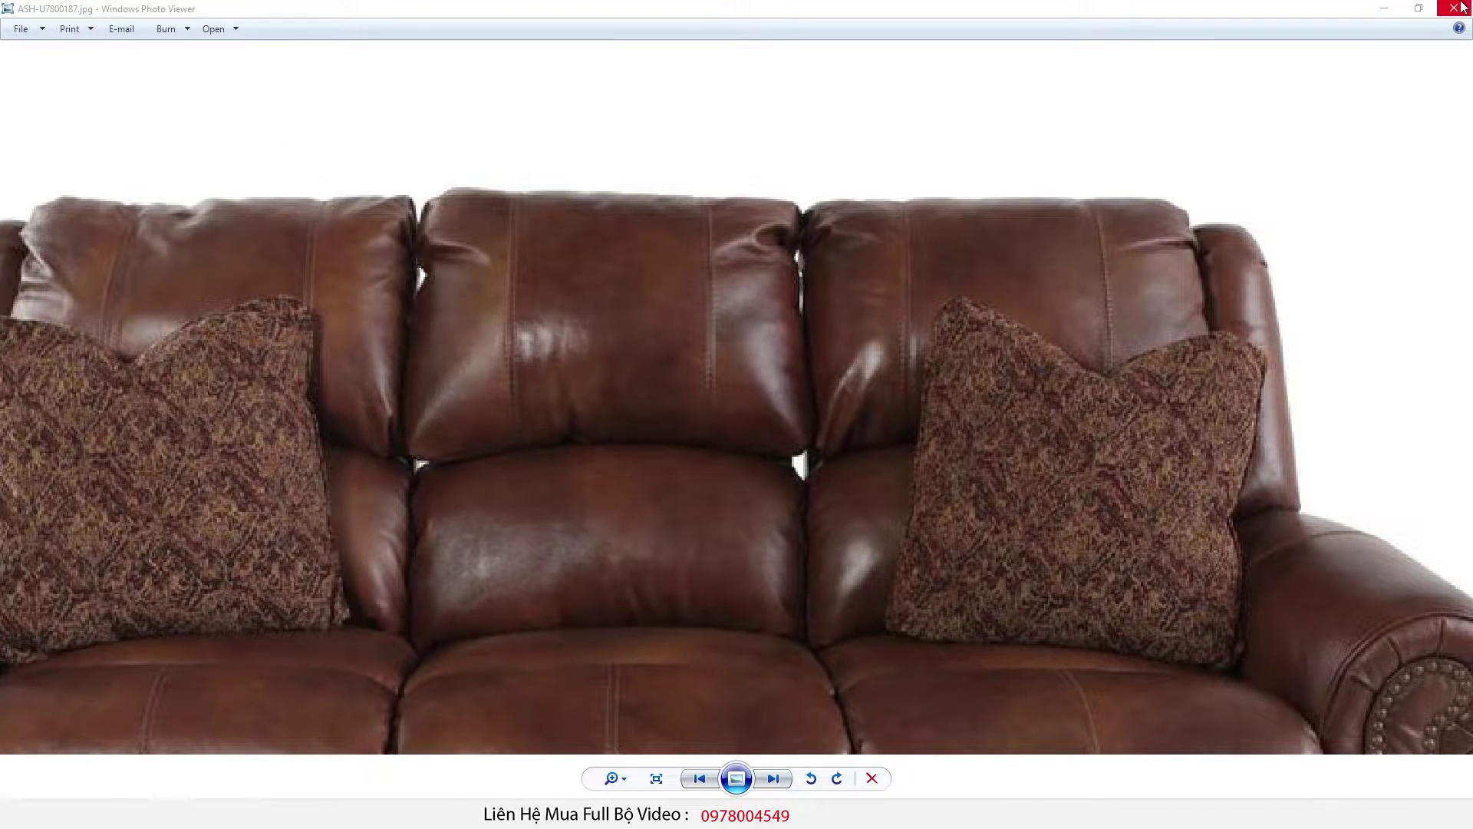
scroll(442, 285, "up", 2)
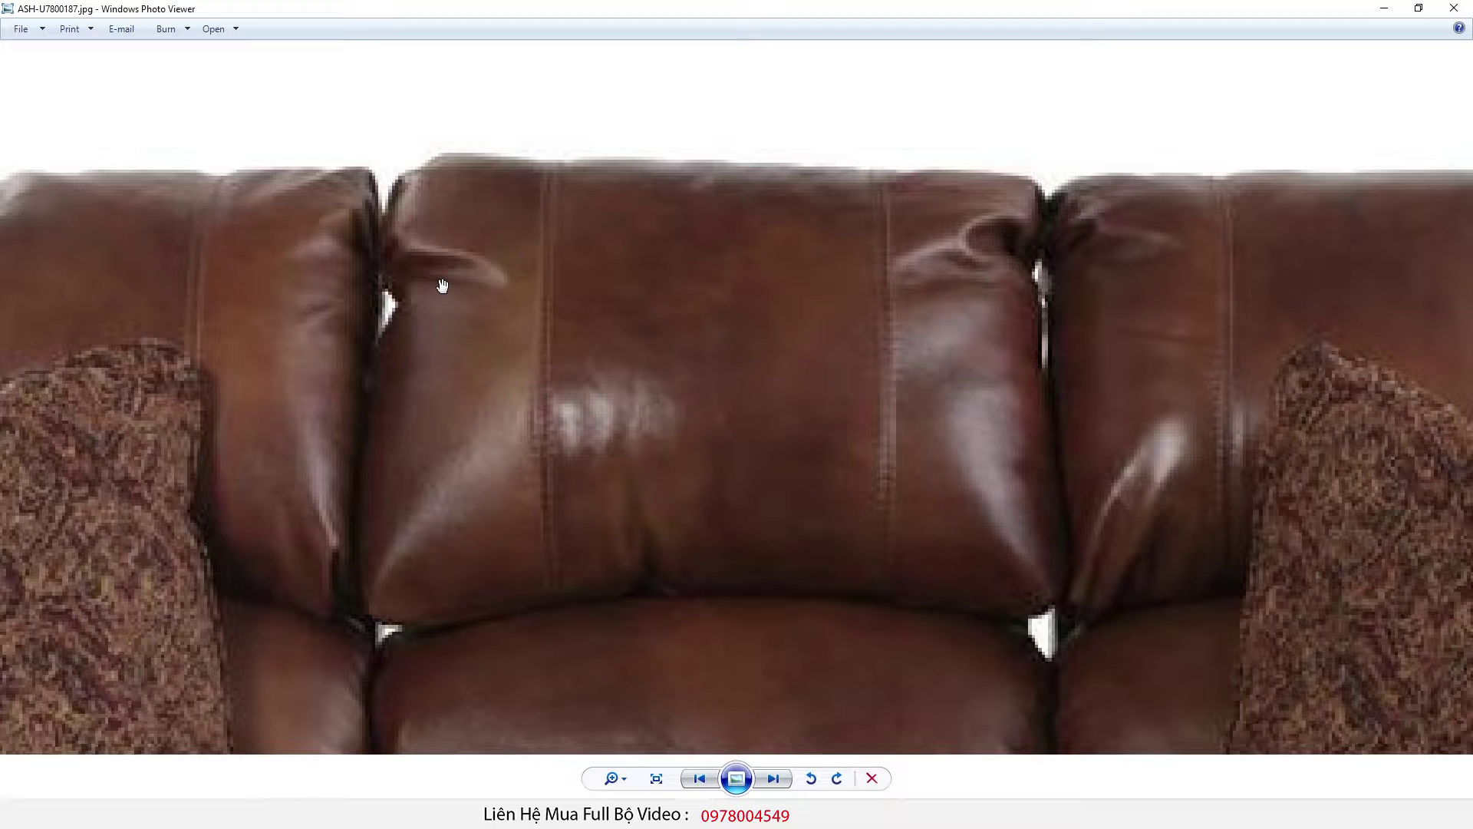
scroll(447, 287, "down", 2)
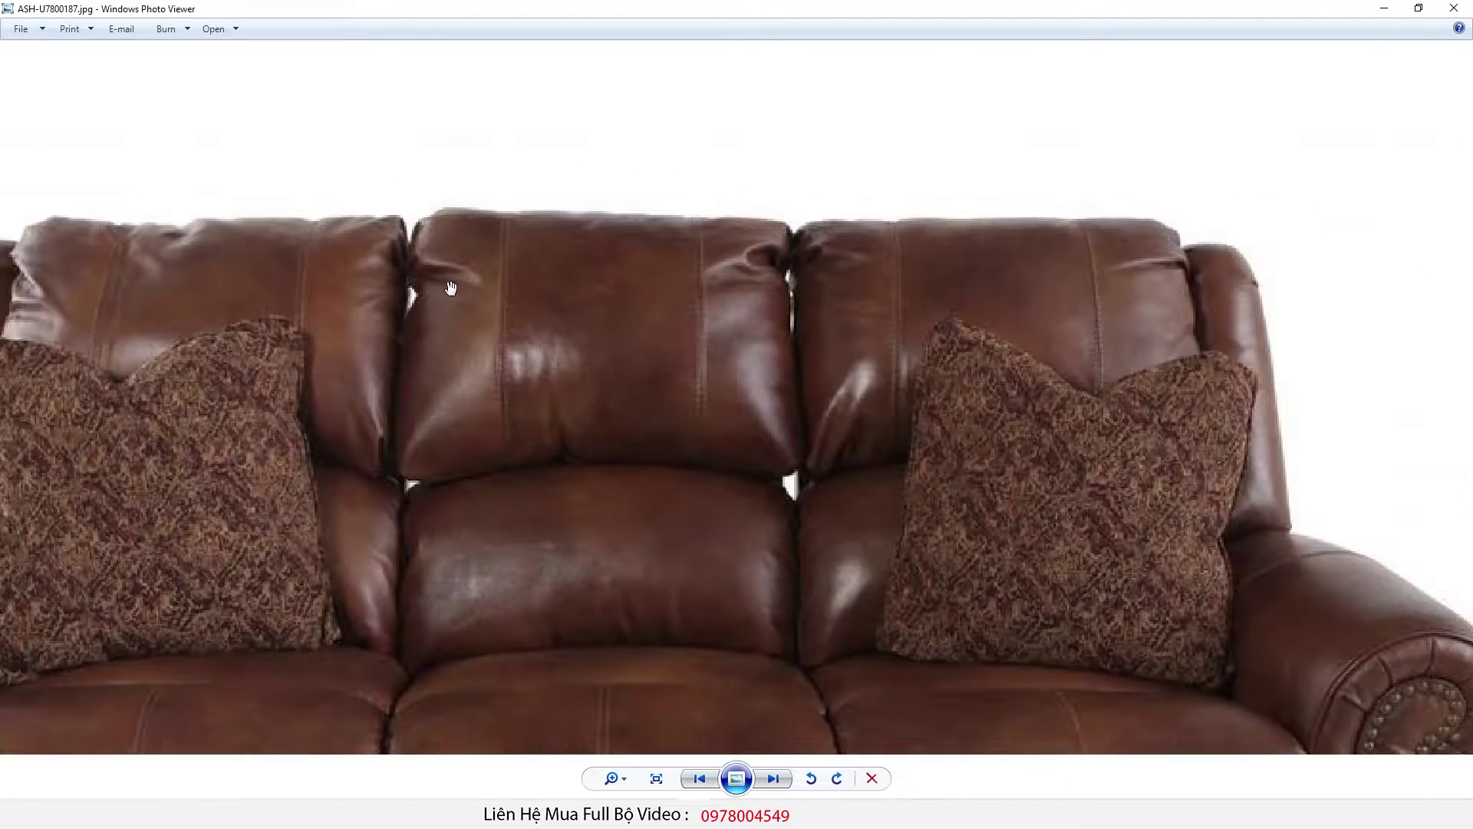
scroll(639, 286, "down", 1)
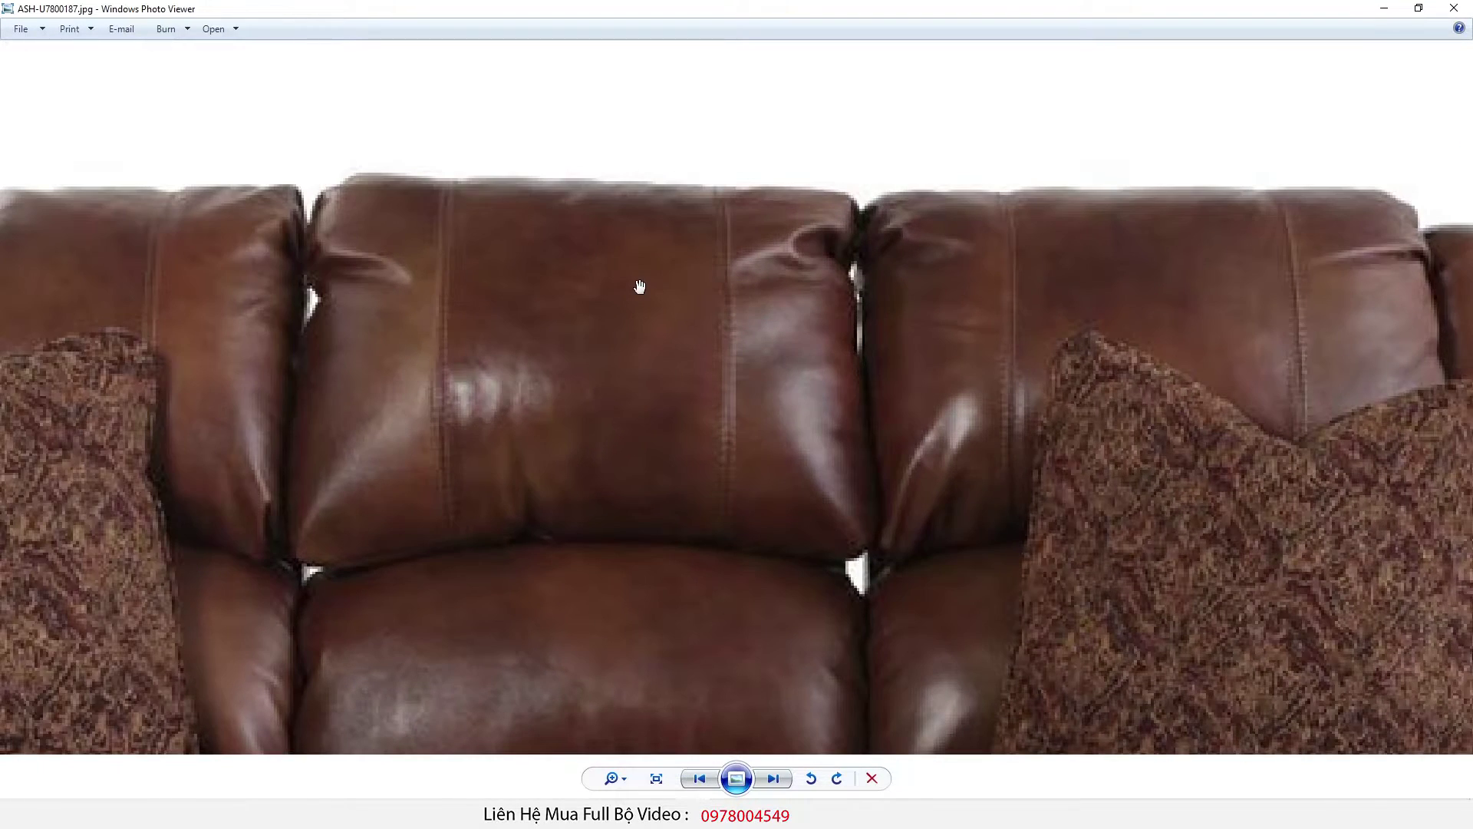
scroll(511, 280, "down", 1)
left_click(1454, 8)
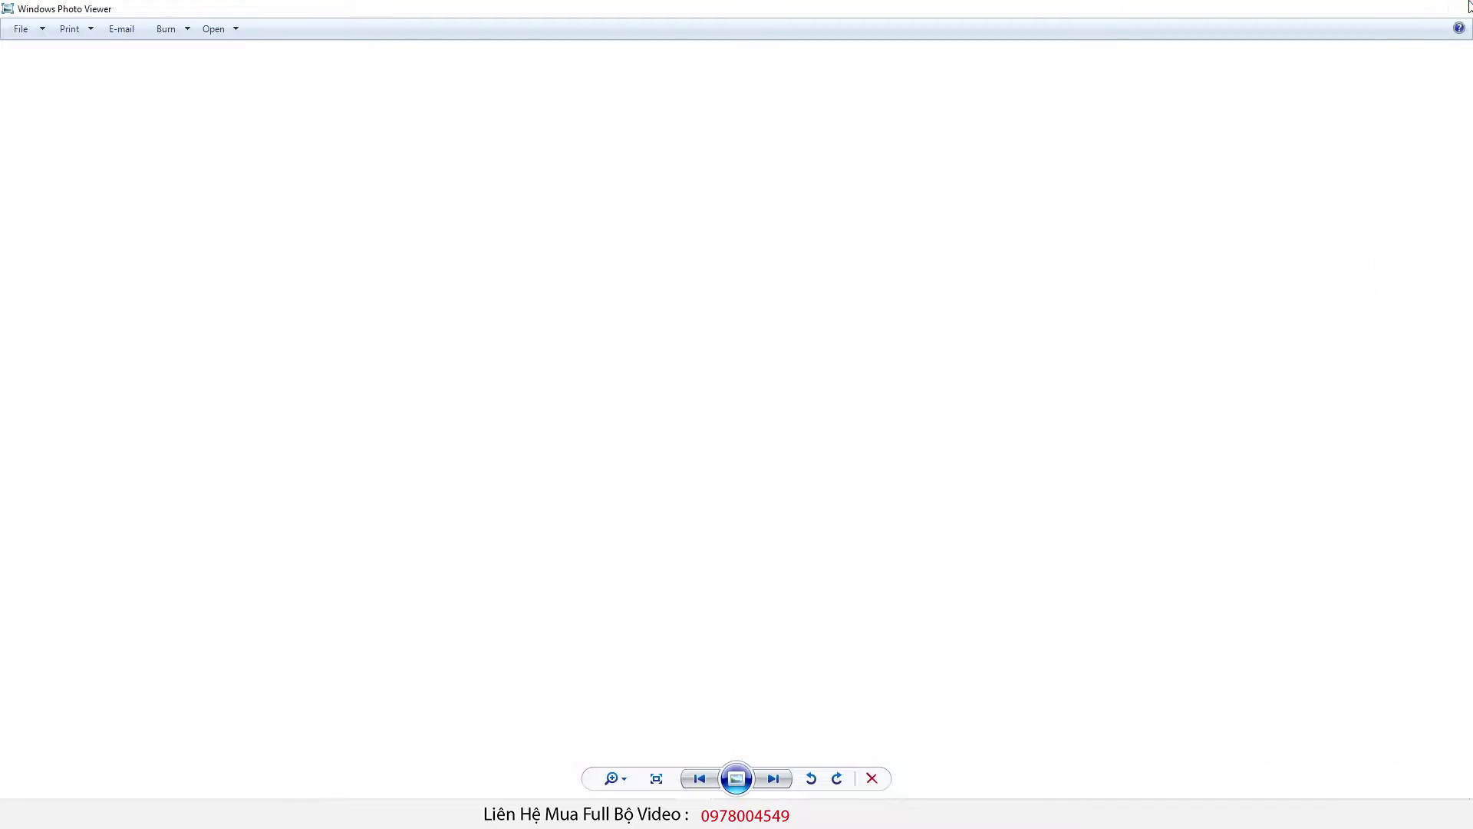
Step: Open 51N0y9g0r-L.jpg and examine the brown leather's sheen and the creases along the seat cushion seams up close
double_click(174, 114)
scroll(540, 542, "up", 1)
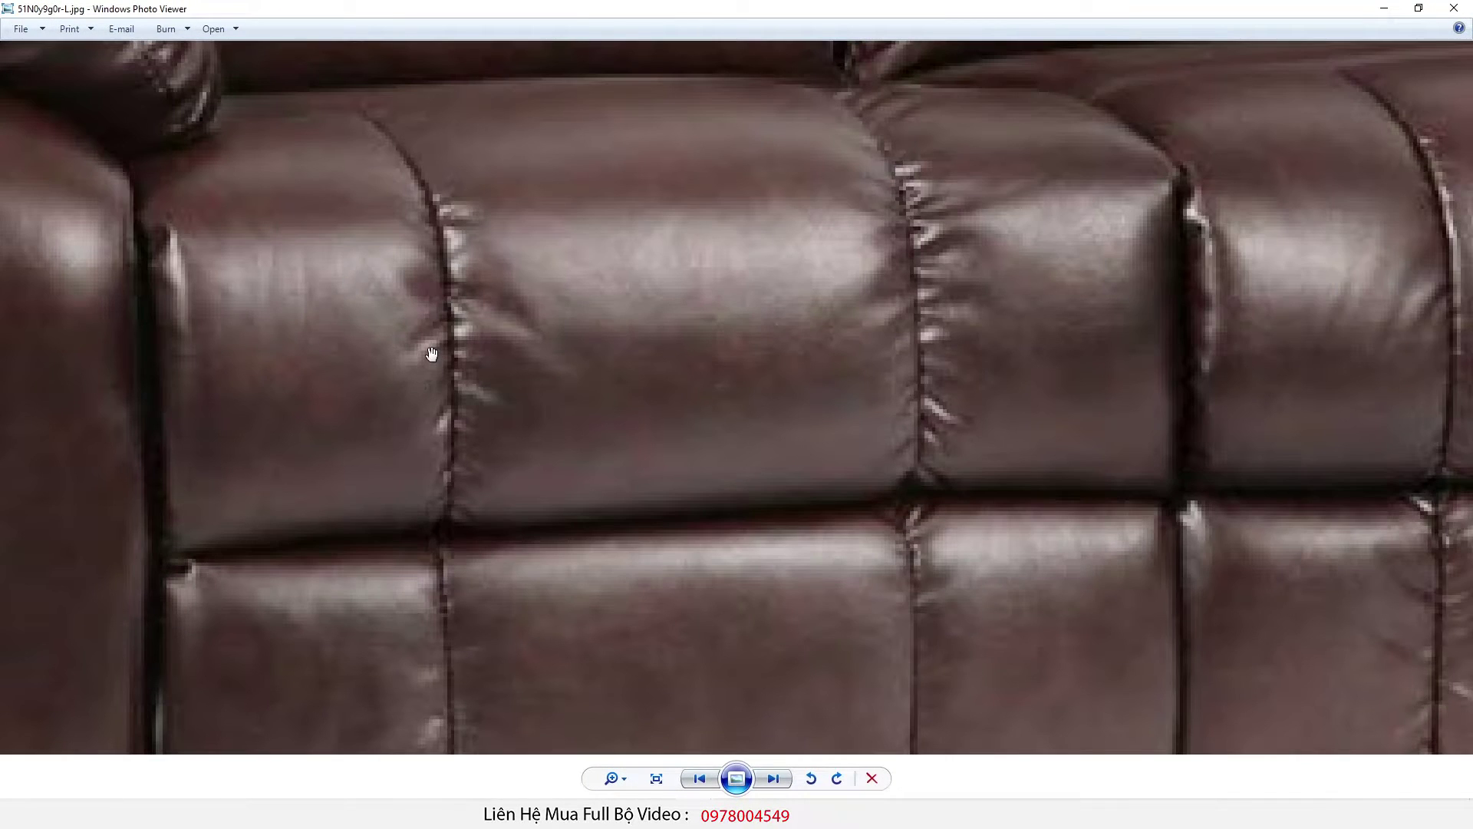
scroll(433, 348, "up", 1)
scroll(451, 499, "up", 2)
scroll(452, 546, "up", 2)
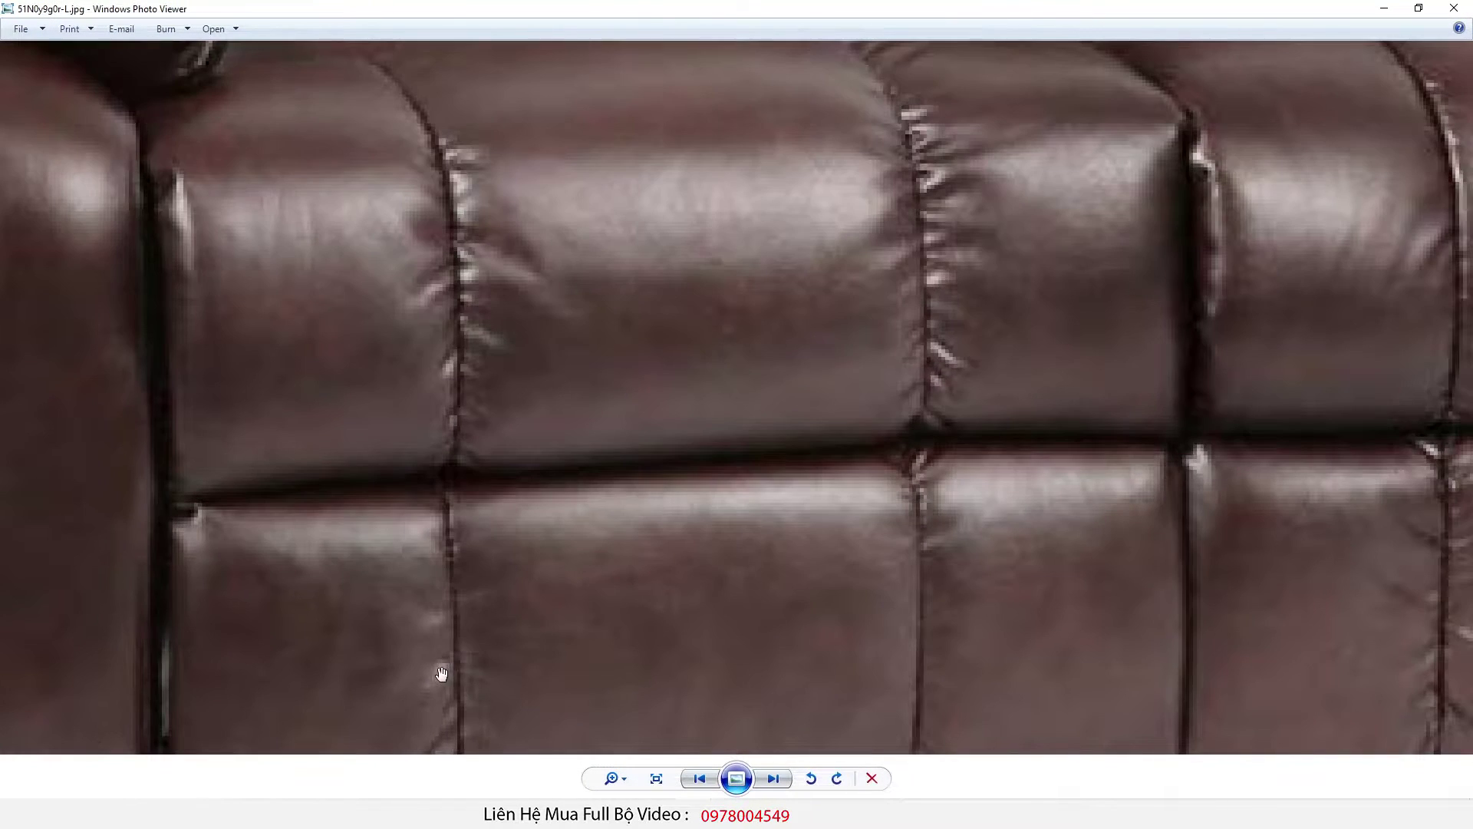
scroll(895, 439, "down", 2)
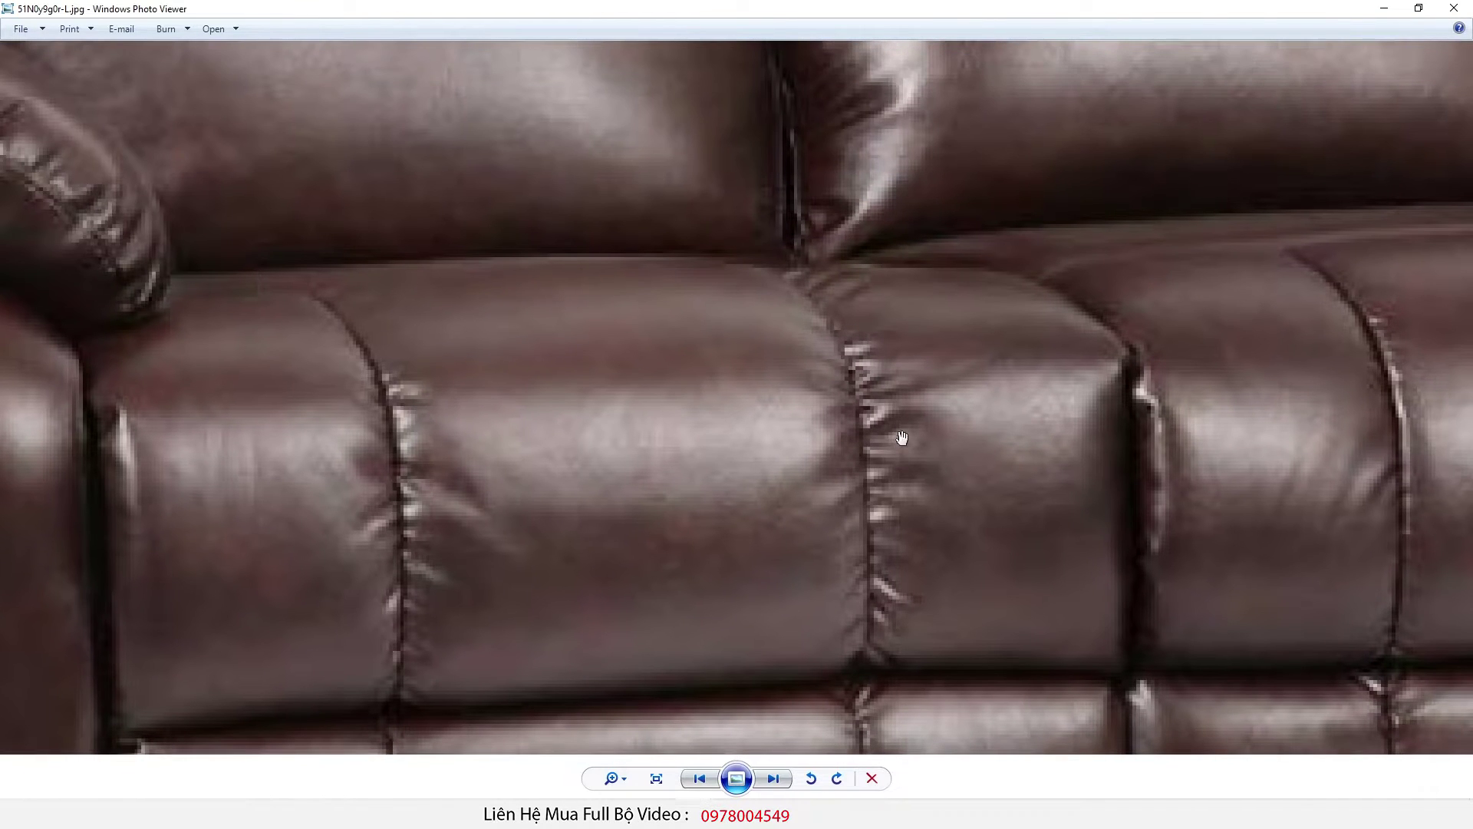
scroll(898, 487, "down", 1)
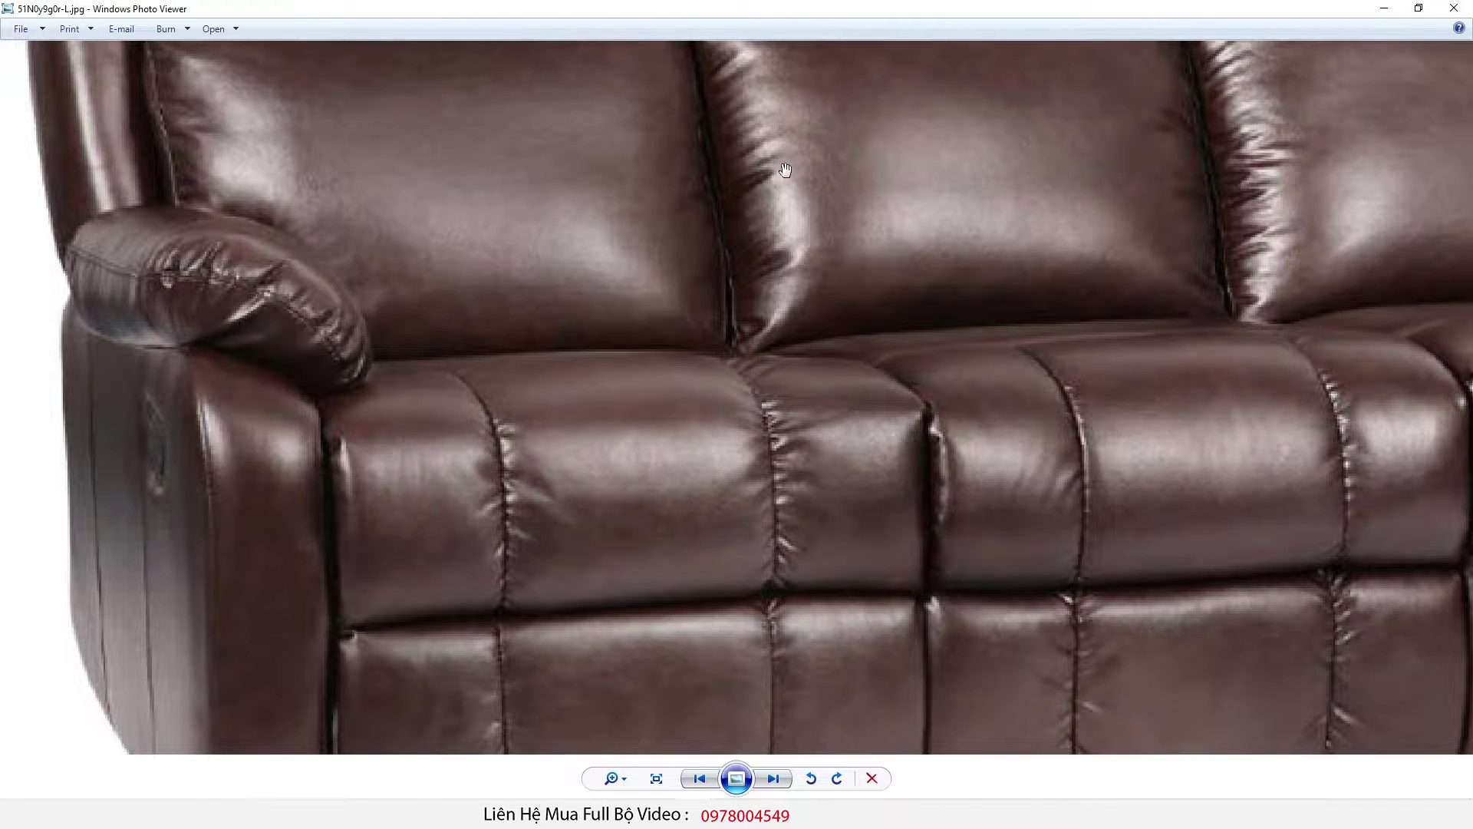
Step: Examine the highlights, colour variation and side wrinkles on the sofa's backrest cushions up close
scroll(760, 177, "up", 2)
scroll(734, 415, "up", 1)
scroll(581, 418, "down", 2)
scroll(407, 391, "up", 1)
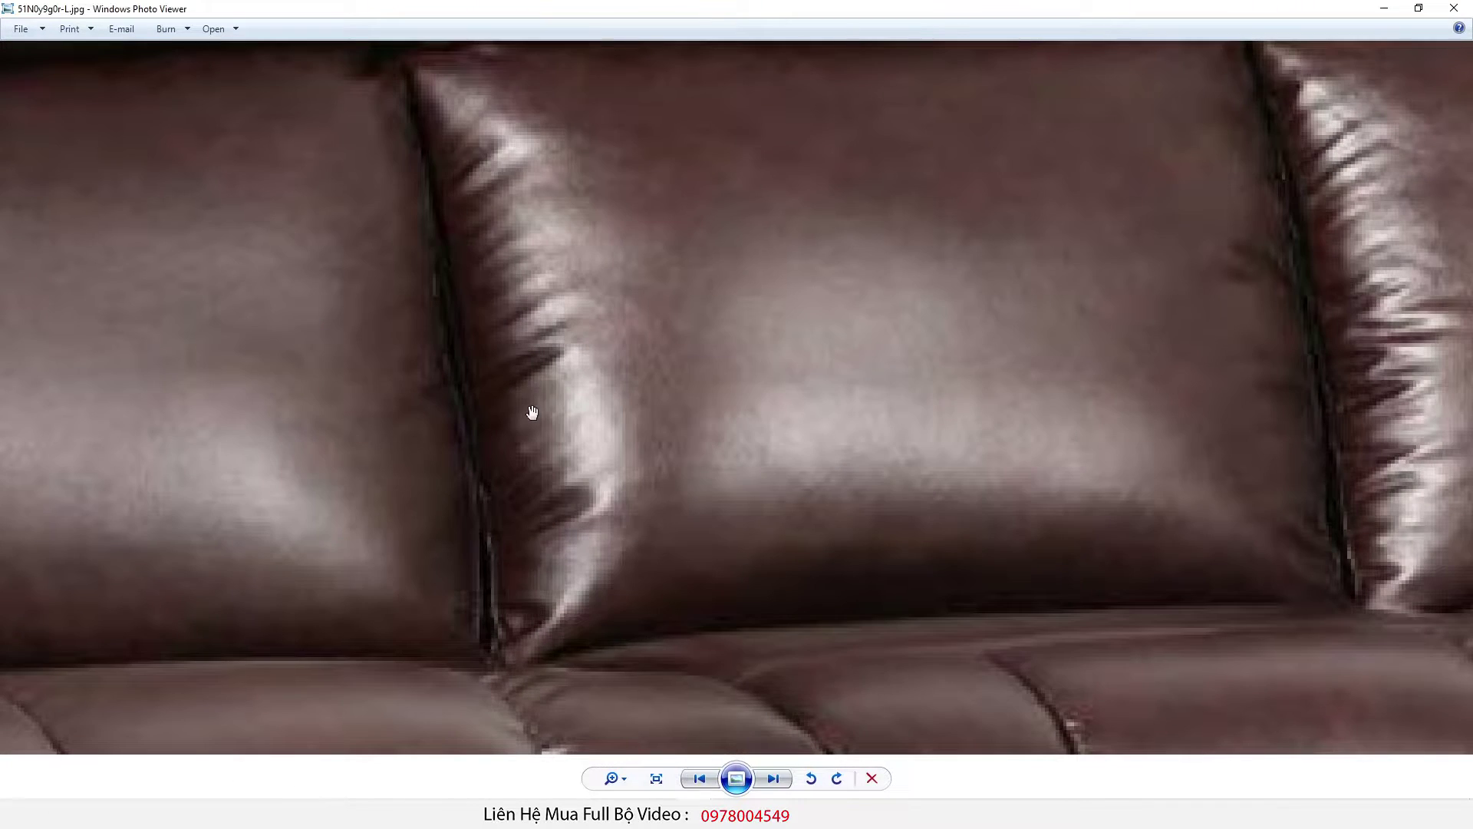
scroll(529, 414, "down", 2)
scroll(467, 404, "up", 2)
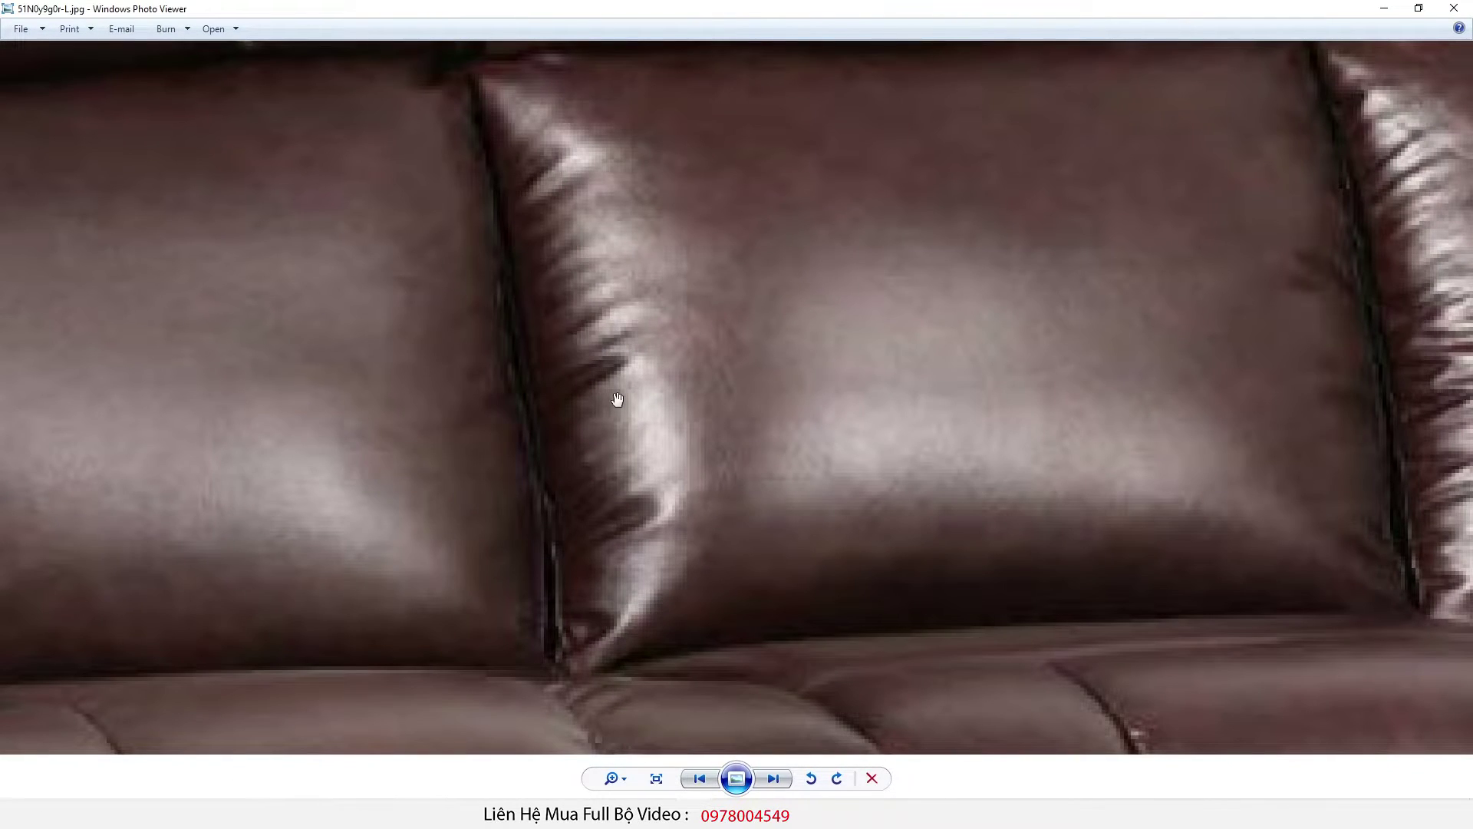
scroll(618, 399, "down", 3)
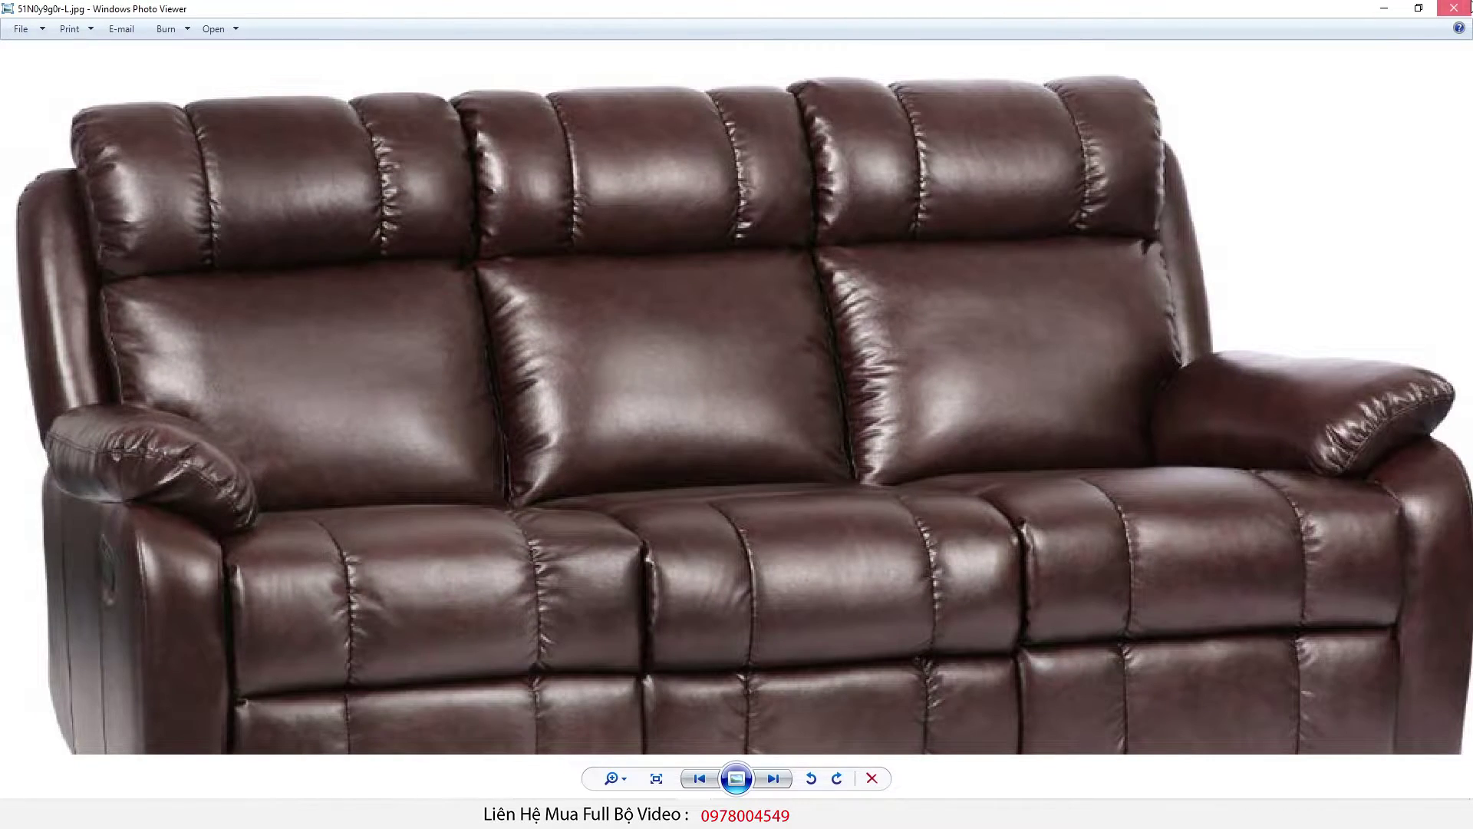
Step: Close the sofa photo and open the Leather Texture folder inside B118
left_click(1455, 8)
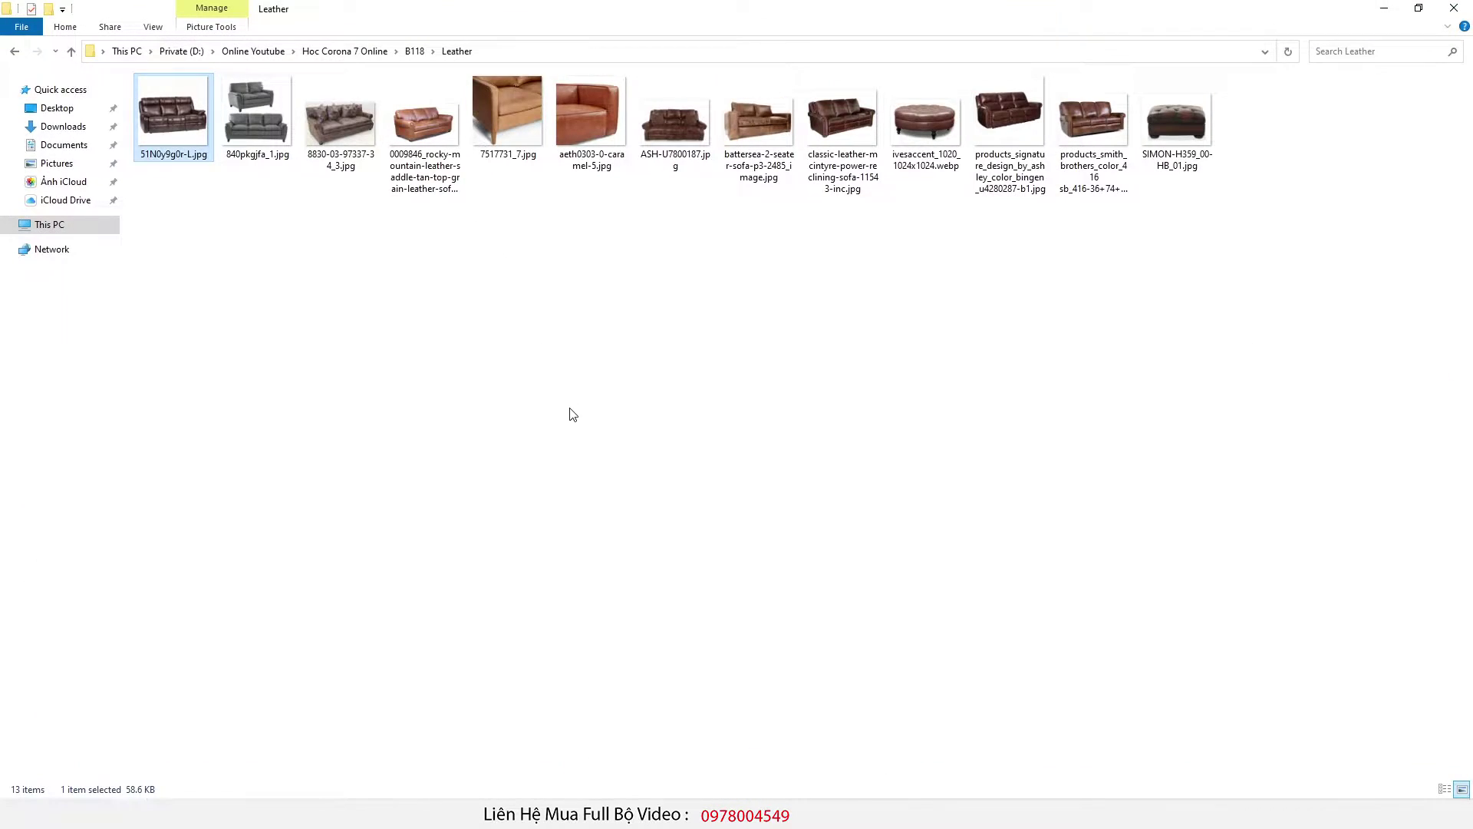
left_click(415, 51)
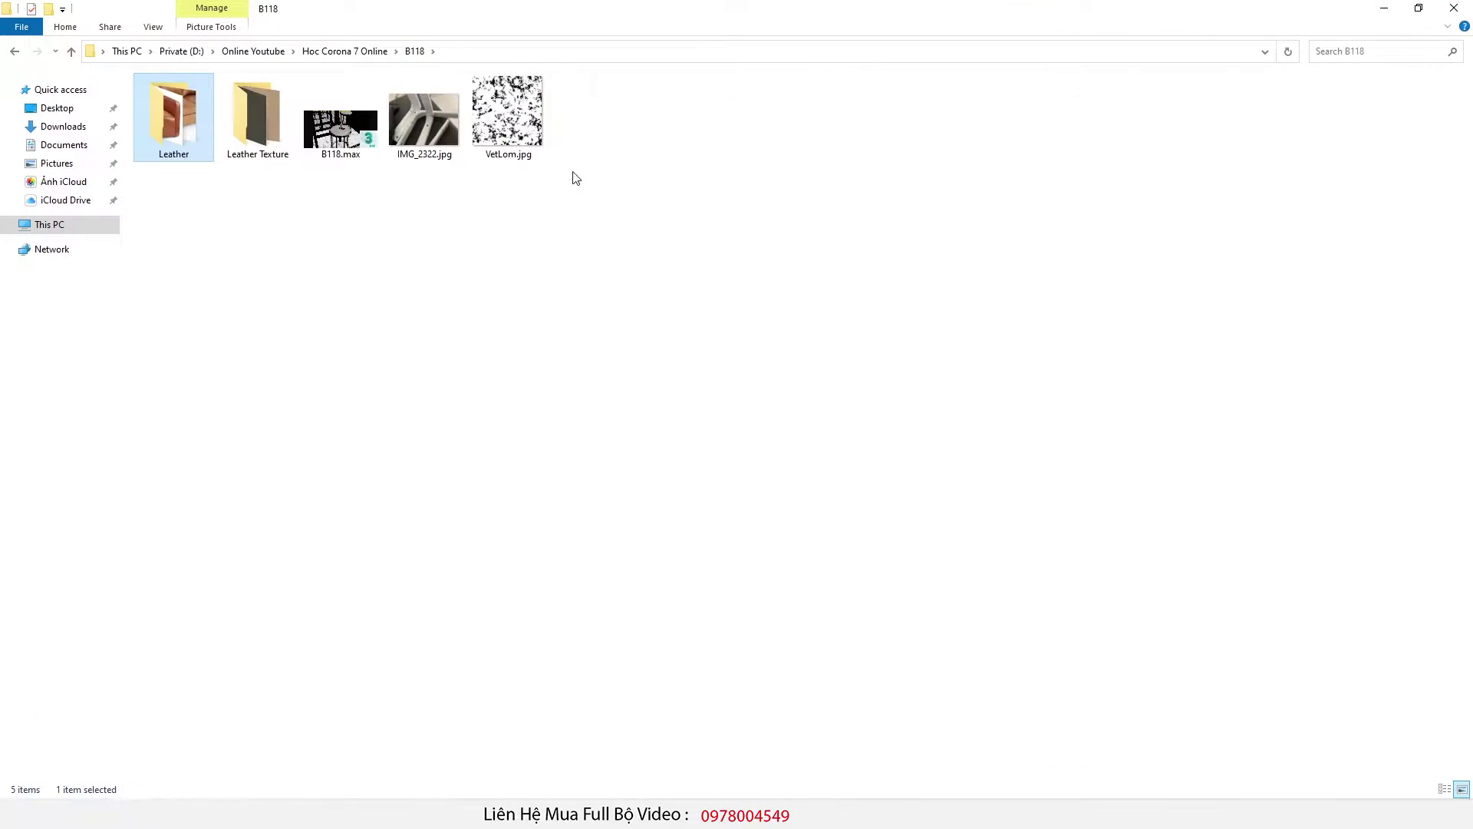
double_click(262, 135)
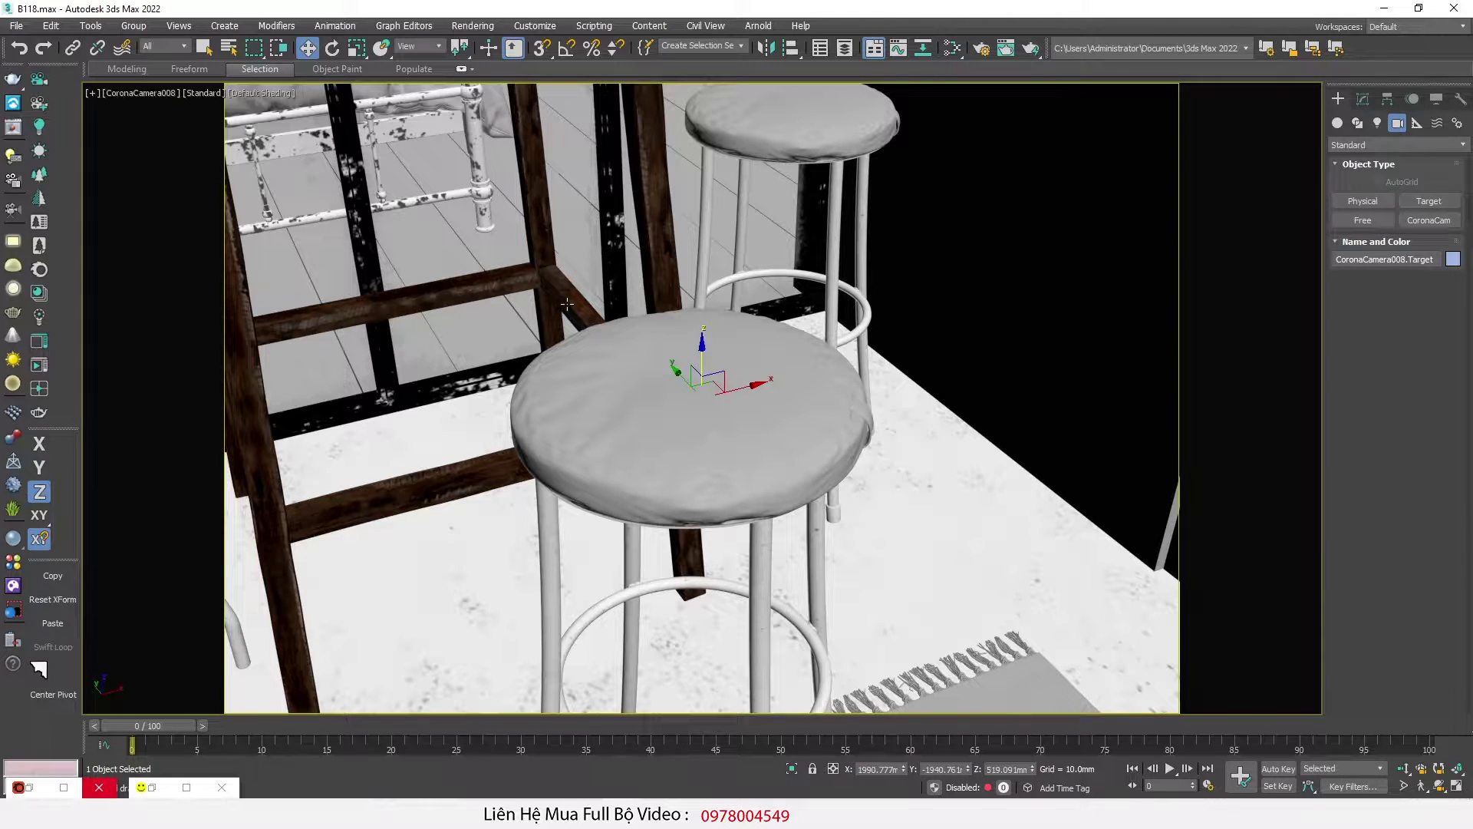
Step: Switch to 3ds Max, view the Leather category of the Corona Material Library, and close the library
left_click(40, 293)
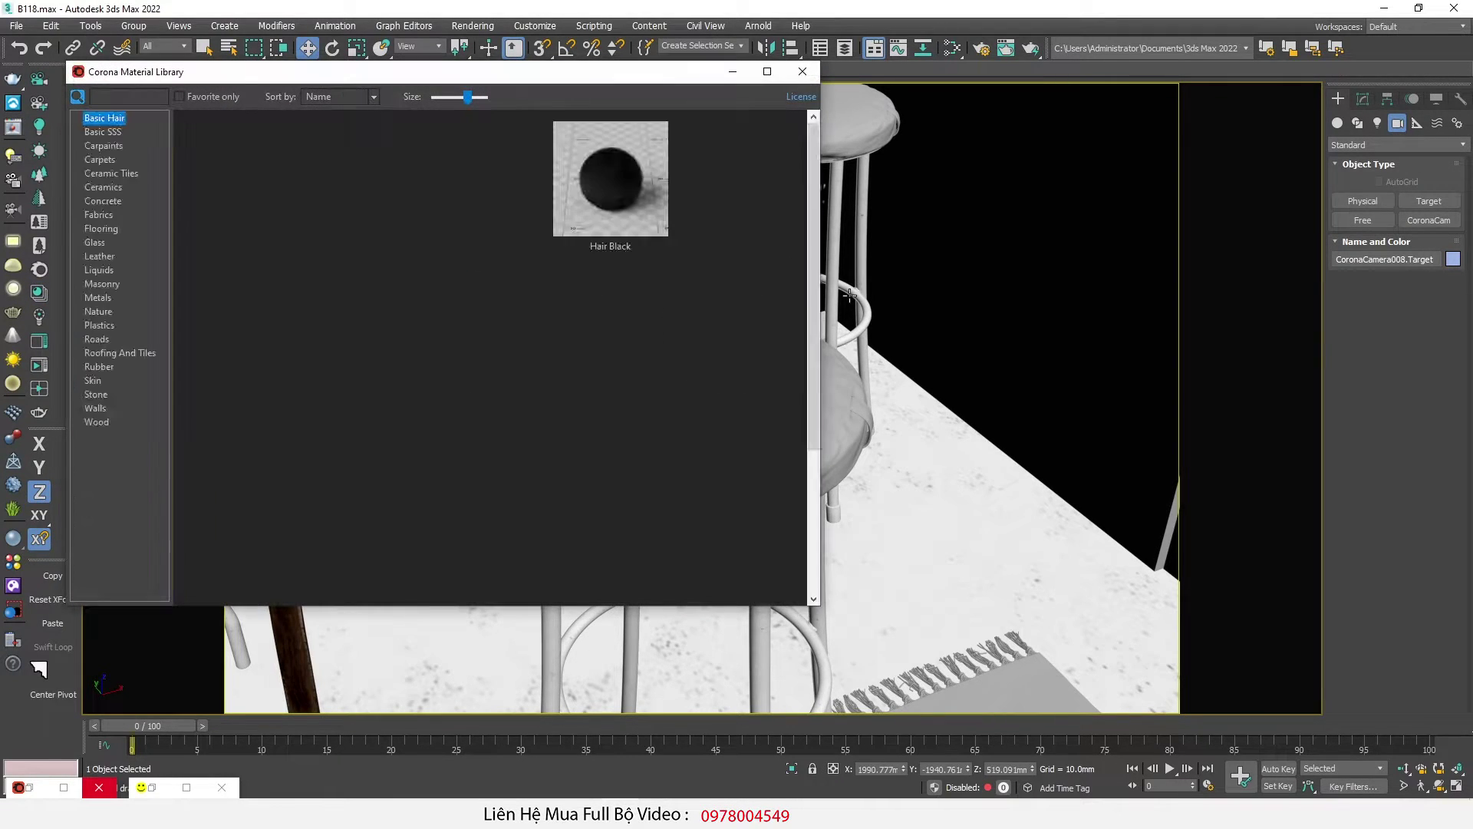
left_click(111, 256)
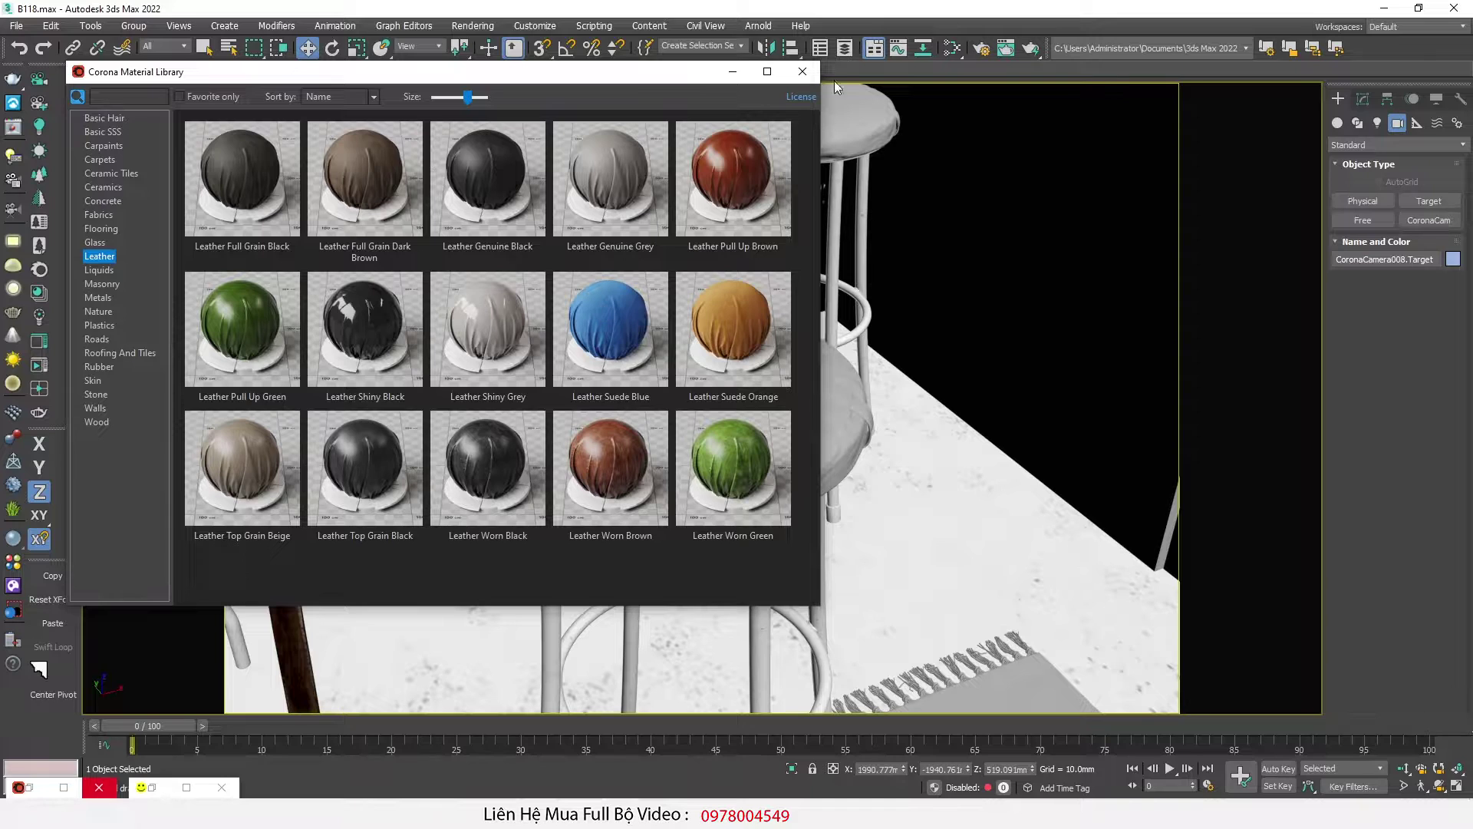
left_click(805, 72)
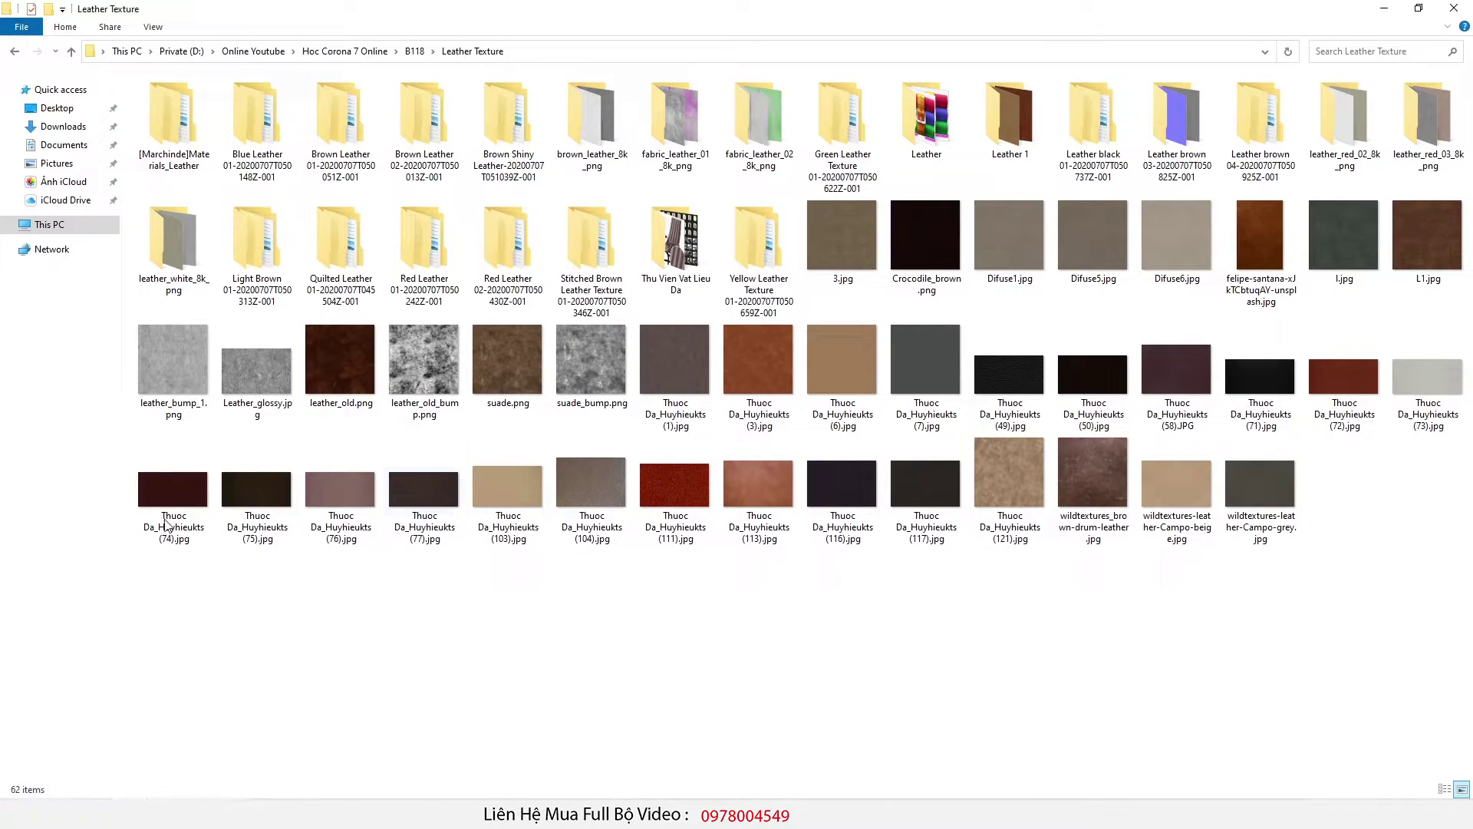
Step: Open the Leather_rough_01 texture set from the 4k JPEG folder of [Marchinde]Materials_Leather in File Explorer
double_click(178, 113)
double_click(178, 112)
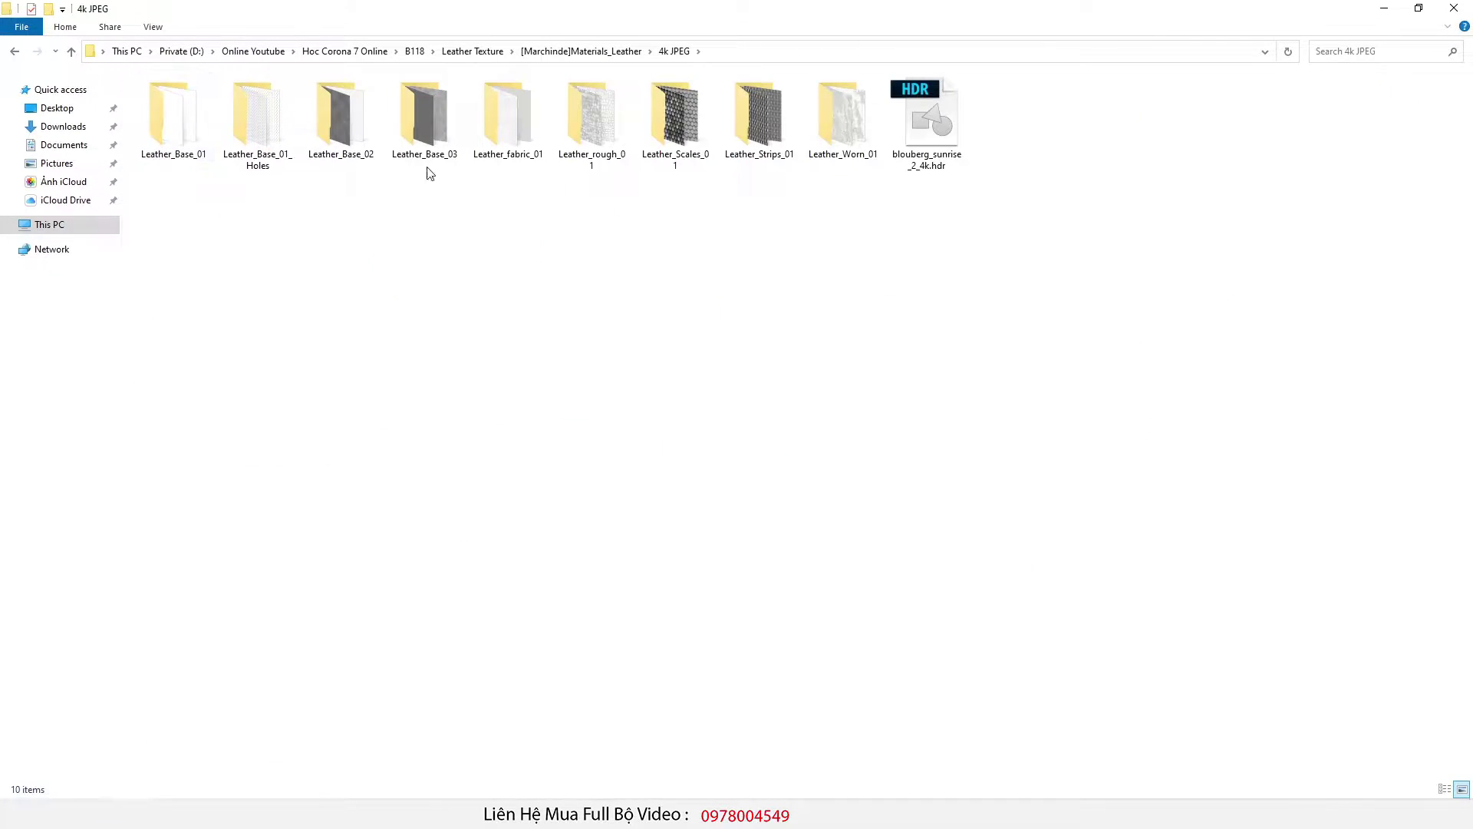
double_click(614, 138)
left_click_drag(464, 370, 844, 552)
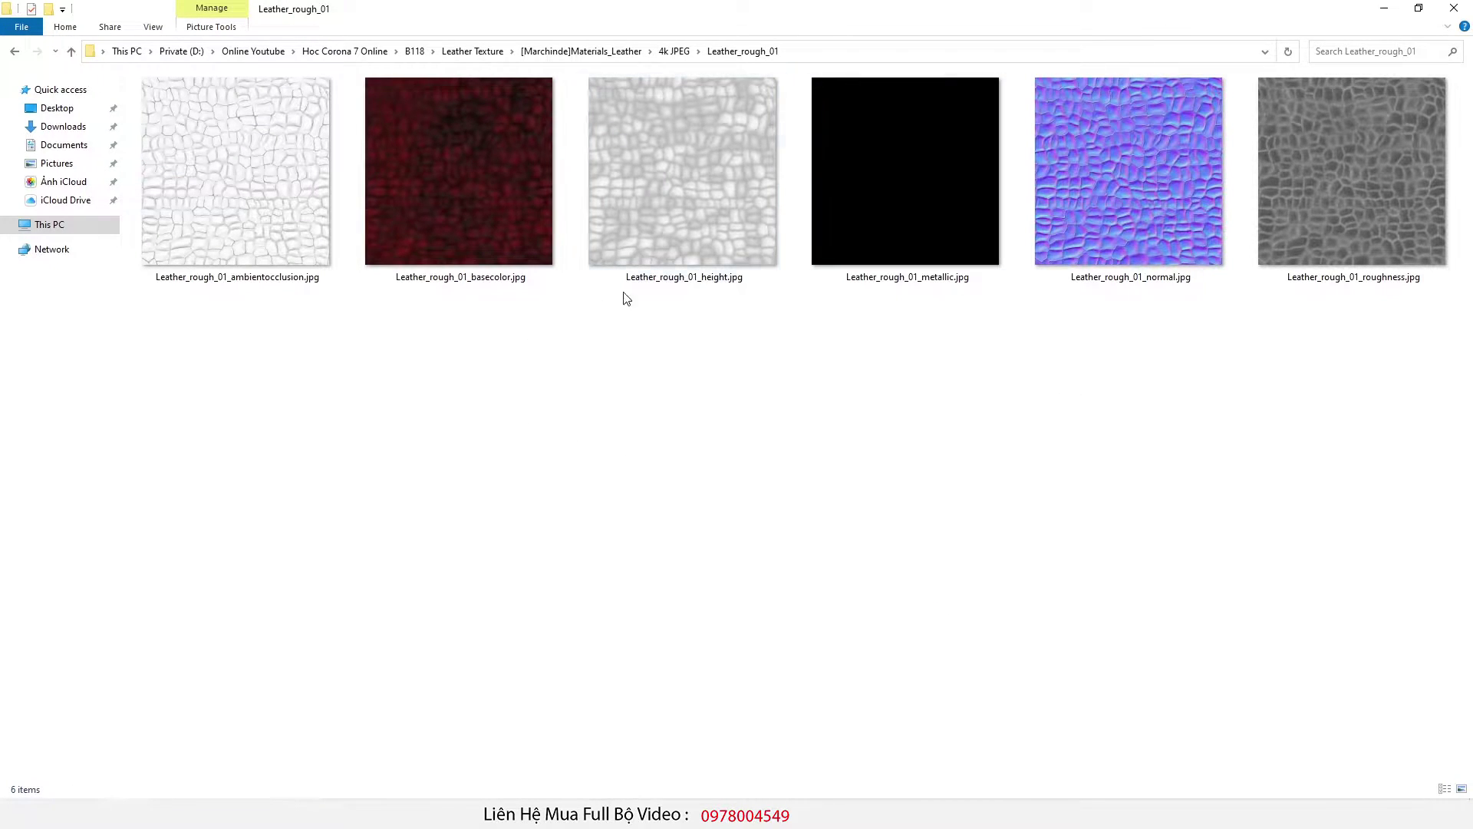
Step: Examine Leather_rough_01_basecolor.jpg up close, check the image's dimensions in its file properties, and close it
left_click(457, 201)
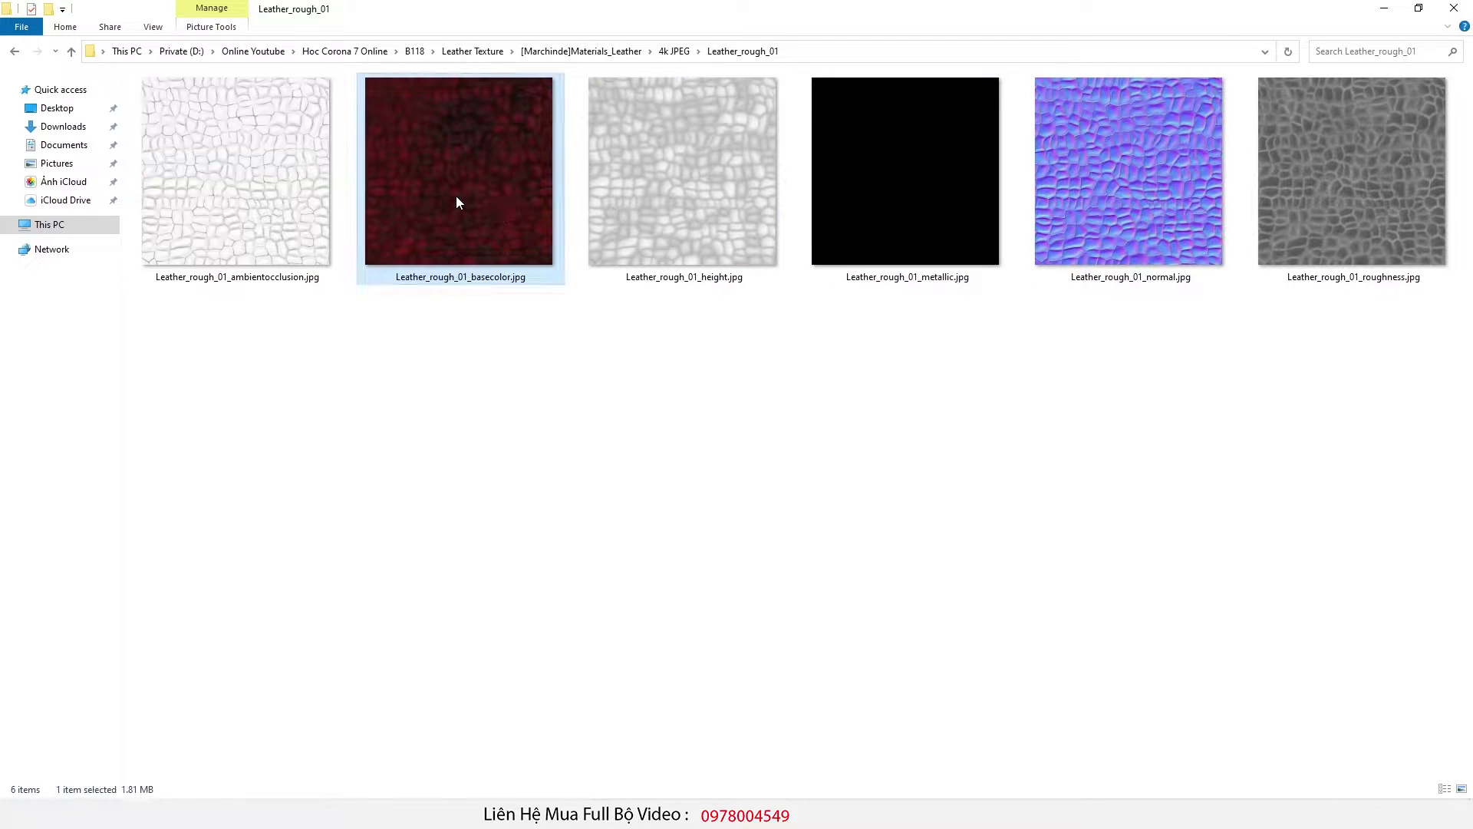
double_click(455, 202)
left_click_drag(670, 89, 517, 92)
scroll(602, 332, "up", 3)
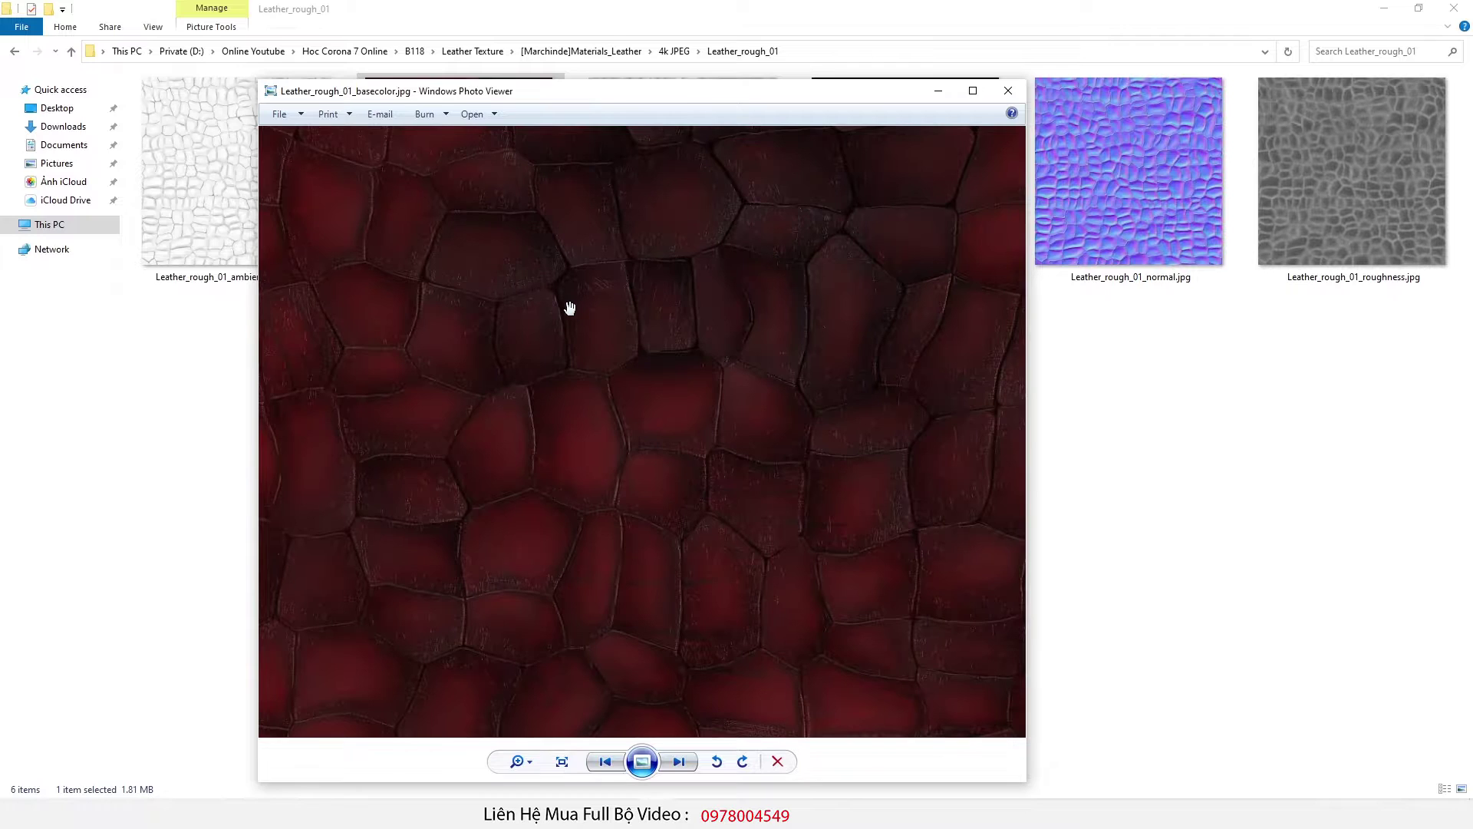
right_click(570, 307)
left_click(605, 463)
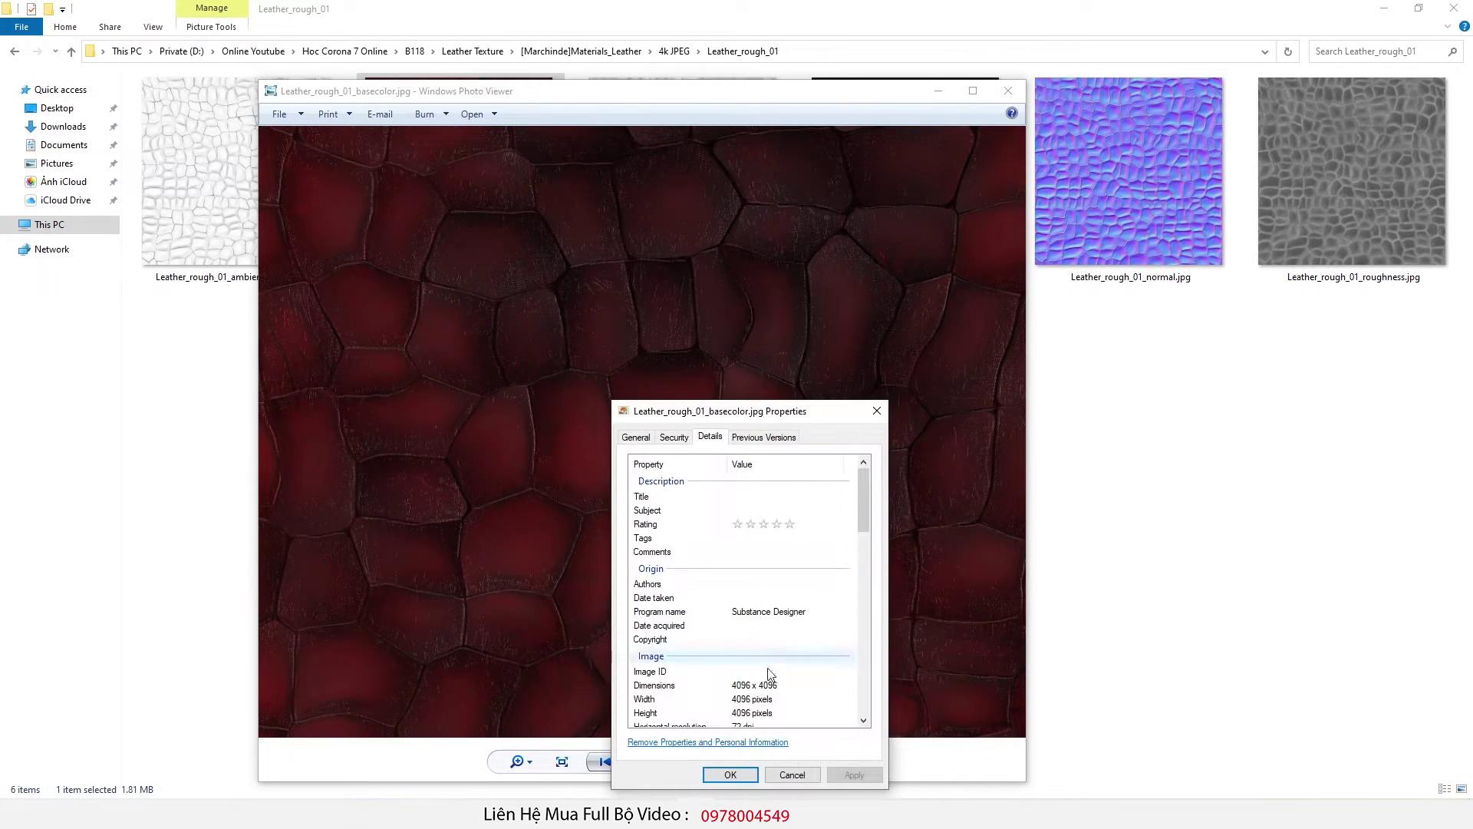
left_click(877, 412)
scroll(679, 192, "down", 2)
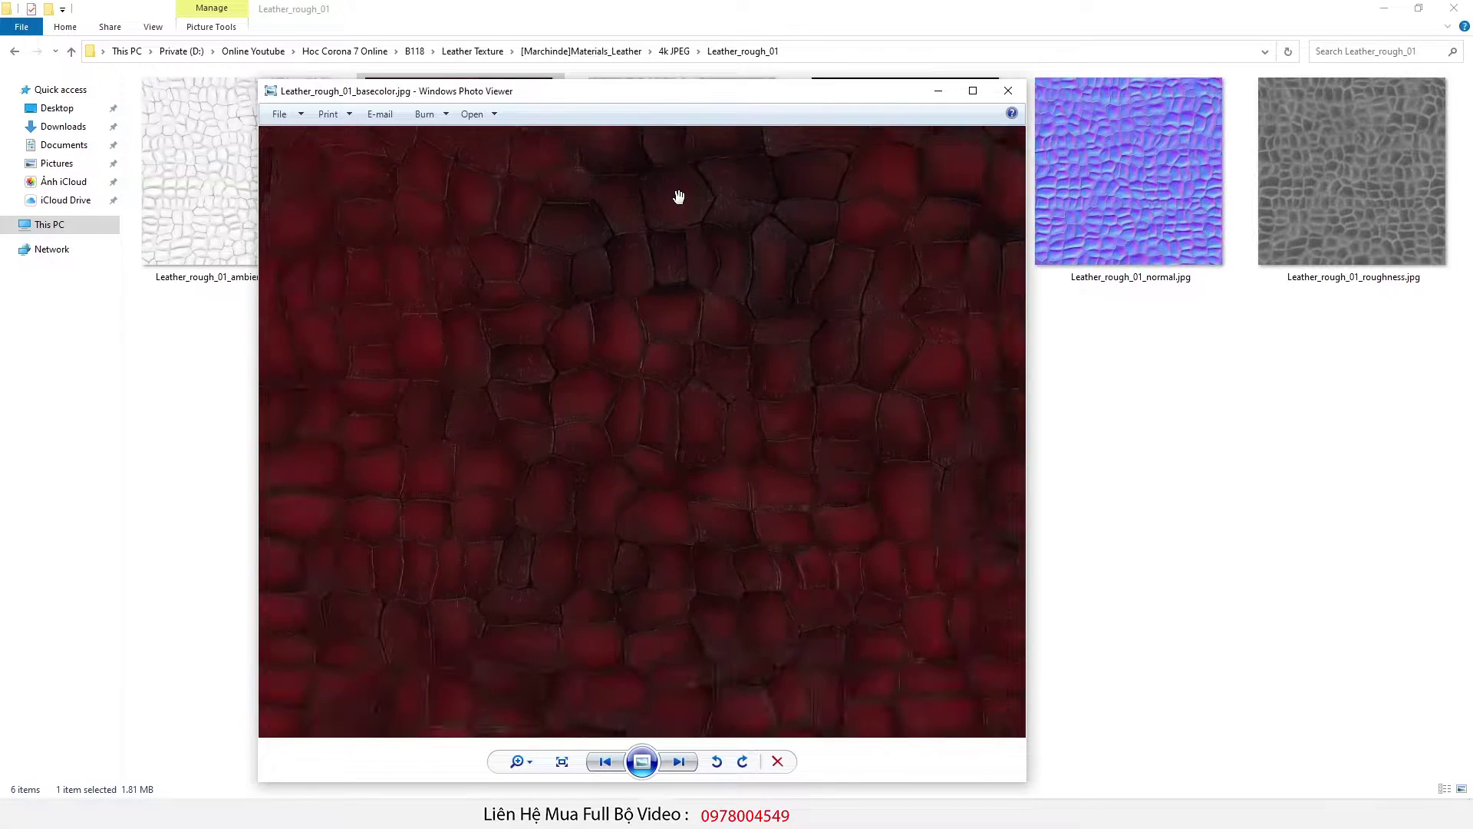
left_click_drag(821, 89, 706, 198)
left_click(892, 197)
Step: Open Leather_rough_01_normal.jpg, examine the relief of the leather cells up close, and close the image
double_click(1148, 226)
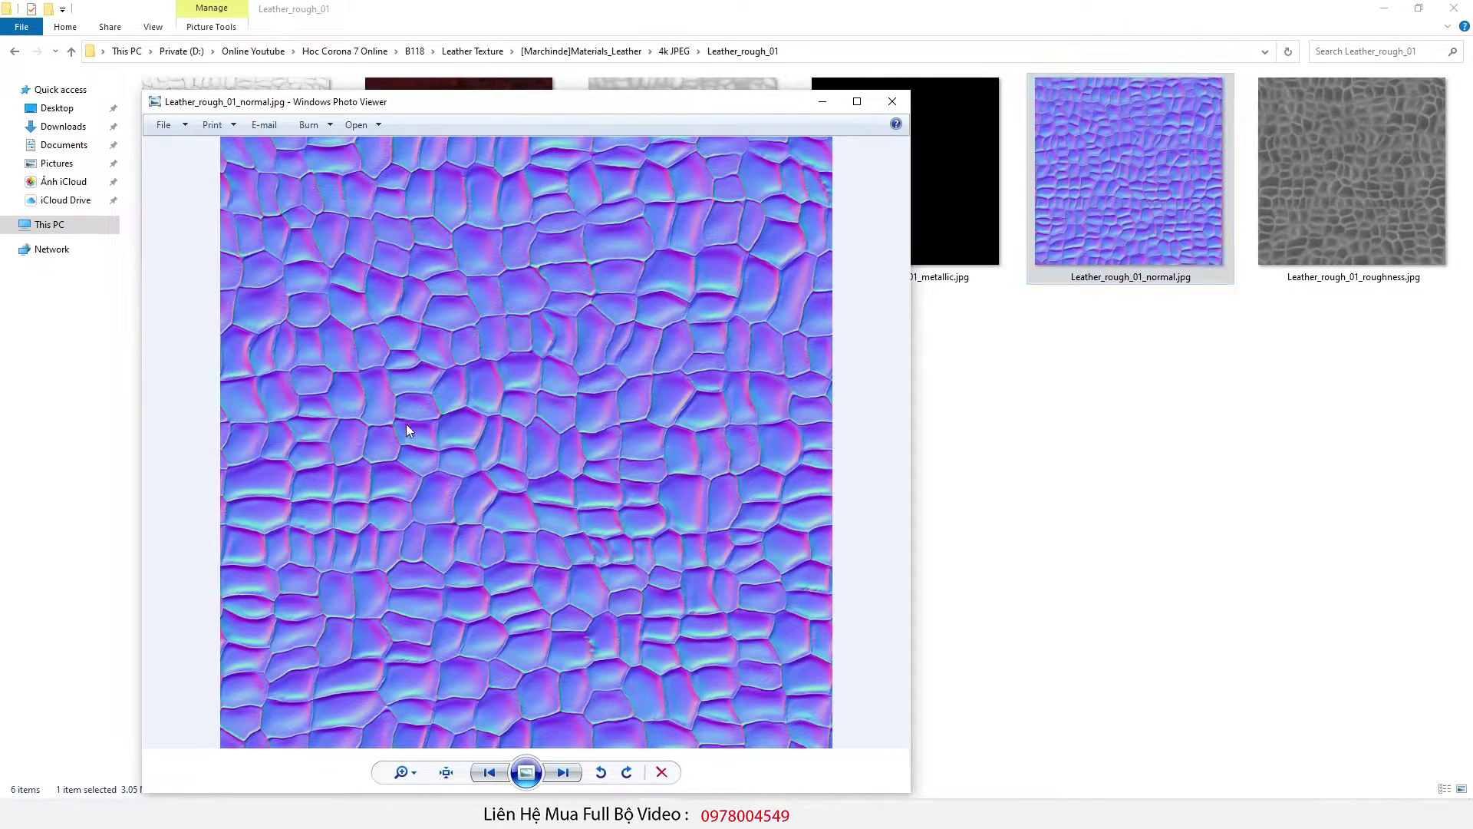
scroll(396, 421, "up", 3)
scroll(660, 390, "down", 3)
scroll(661, 390, "up", 3)
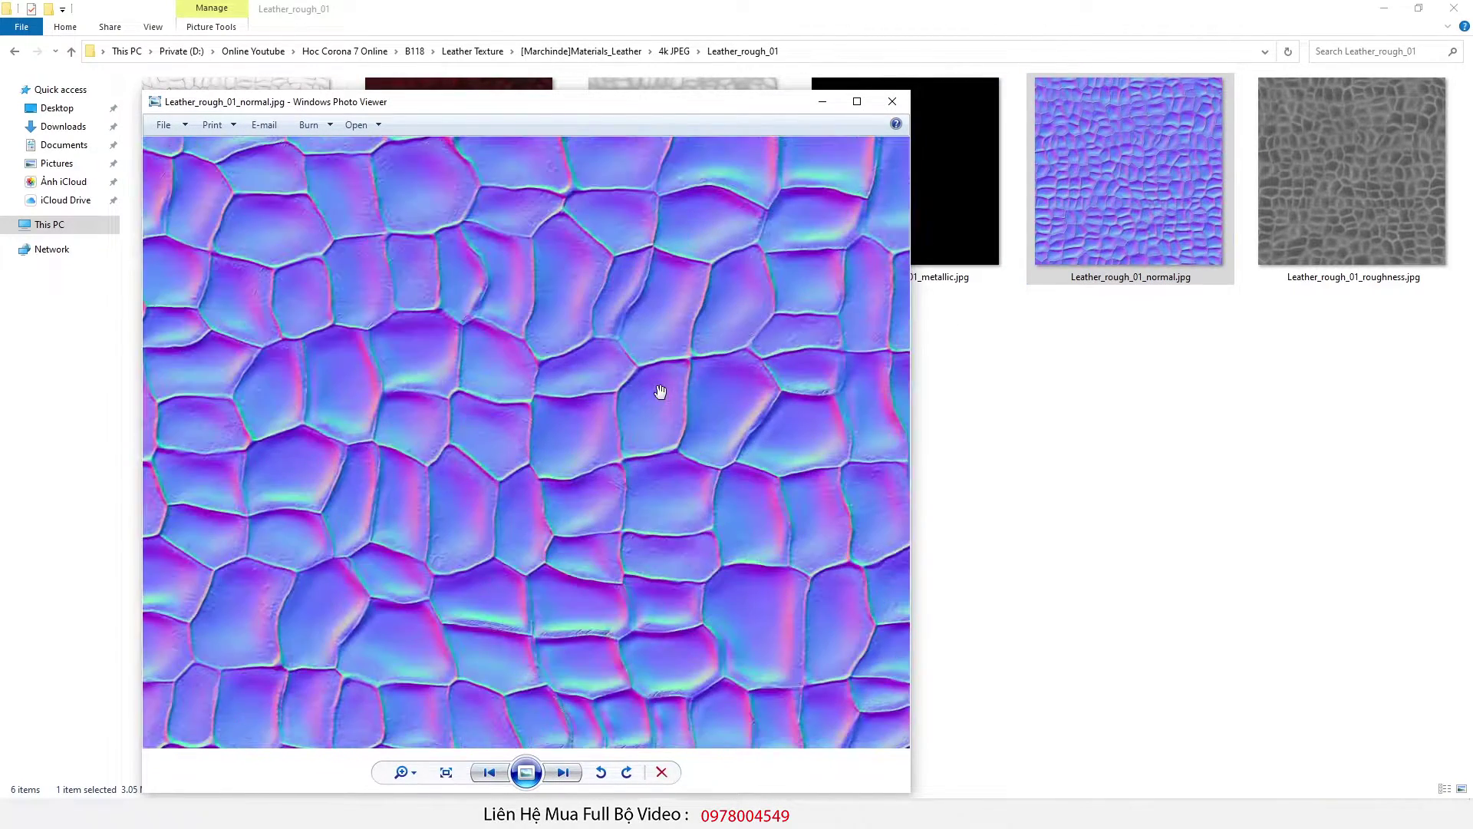
scroll(660, 389, "down", 4)
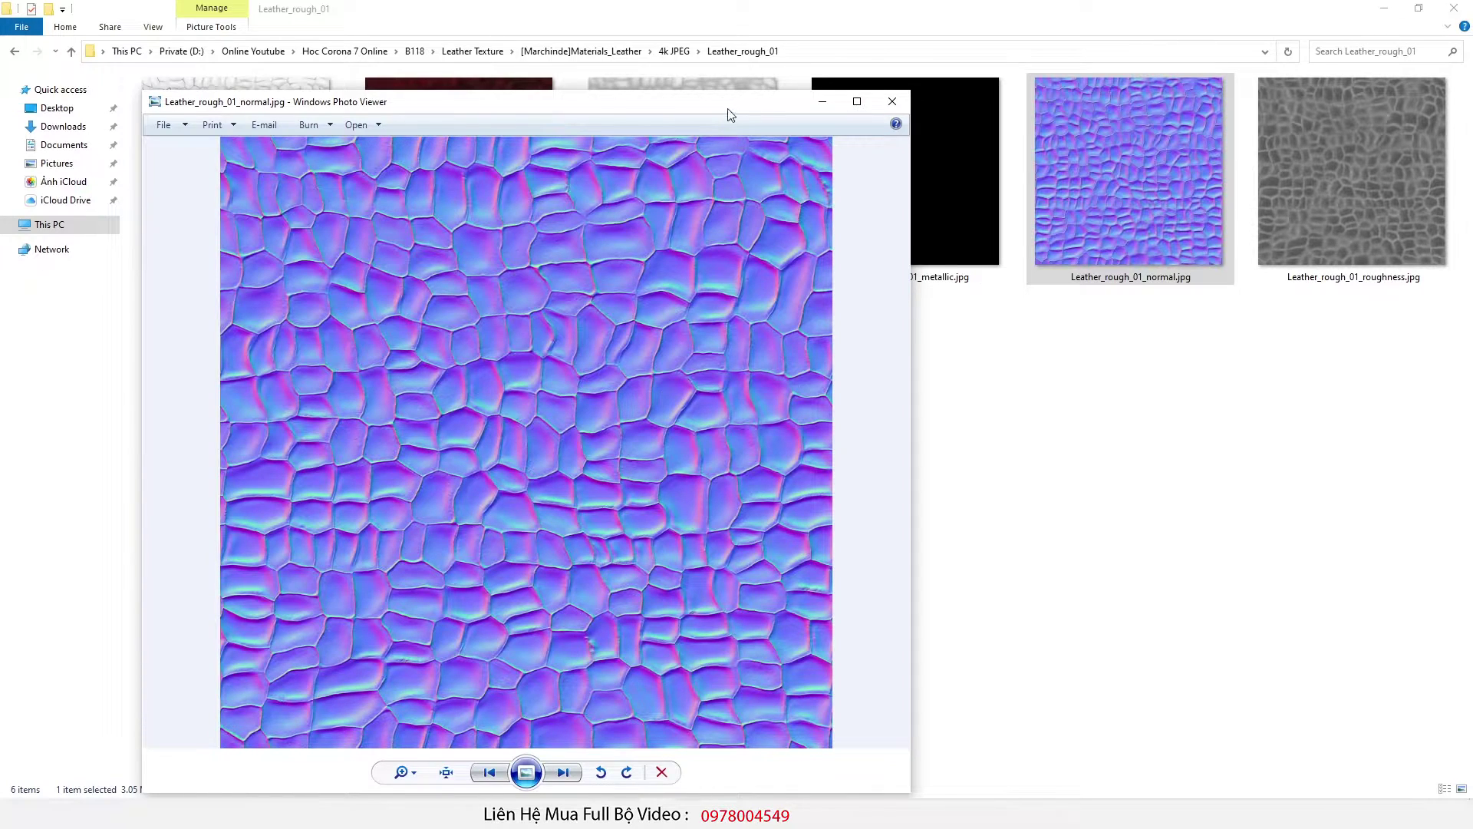
left_click(894, 99)
Step: Open Leather_rough_01_ambientocclusion.jpg, examine the shading in the creases between leather cells, and close the image
double_click(264, 219)
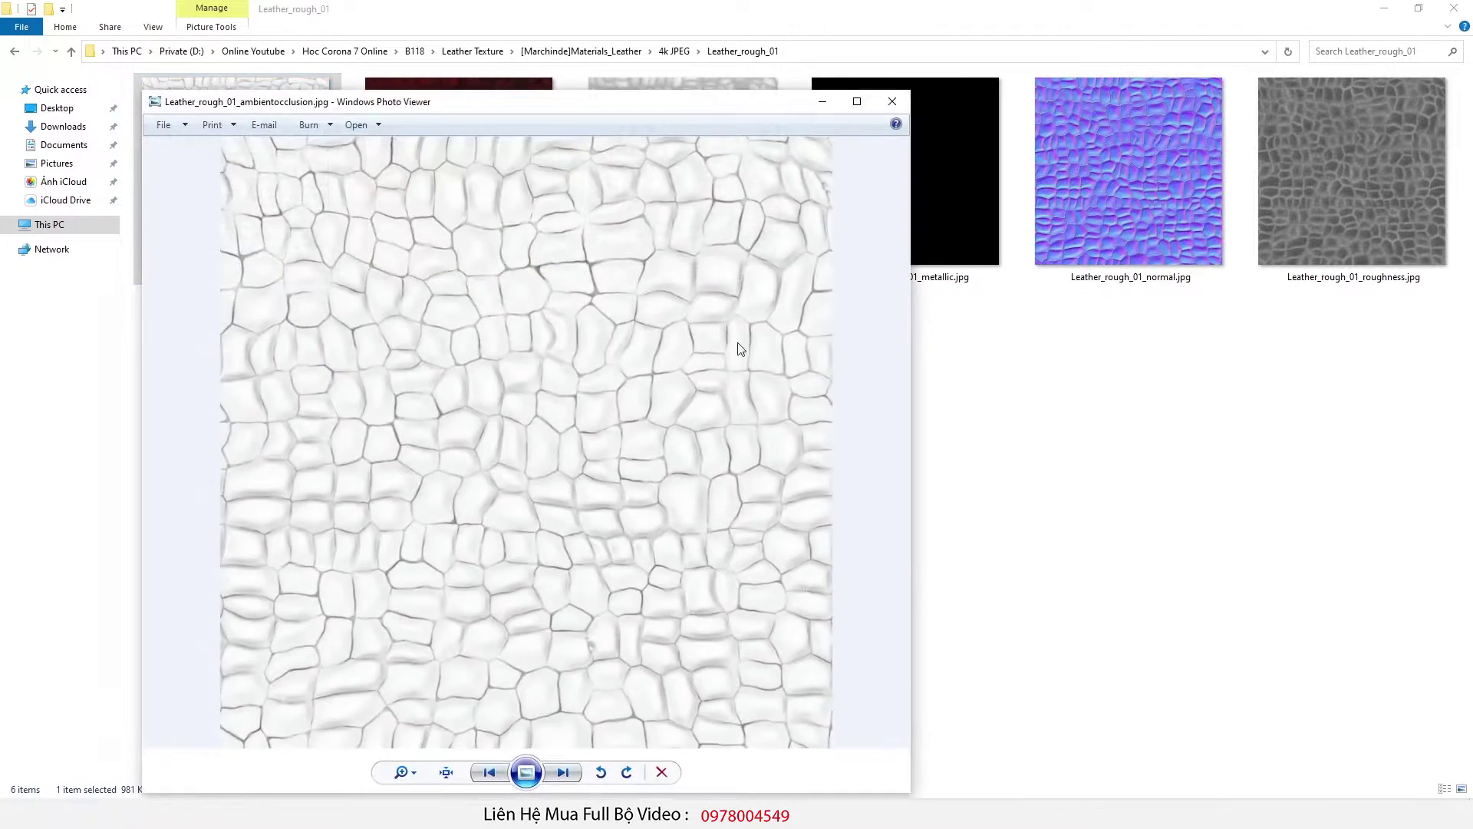
scroll(426, 481, "up", 5)
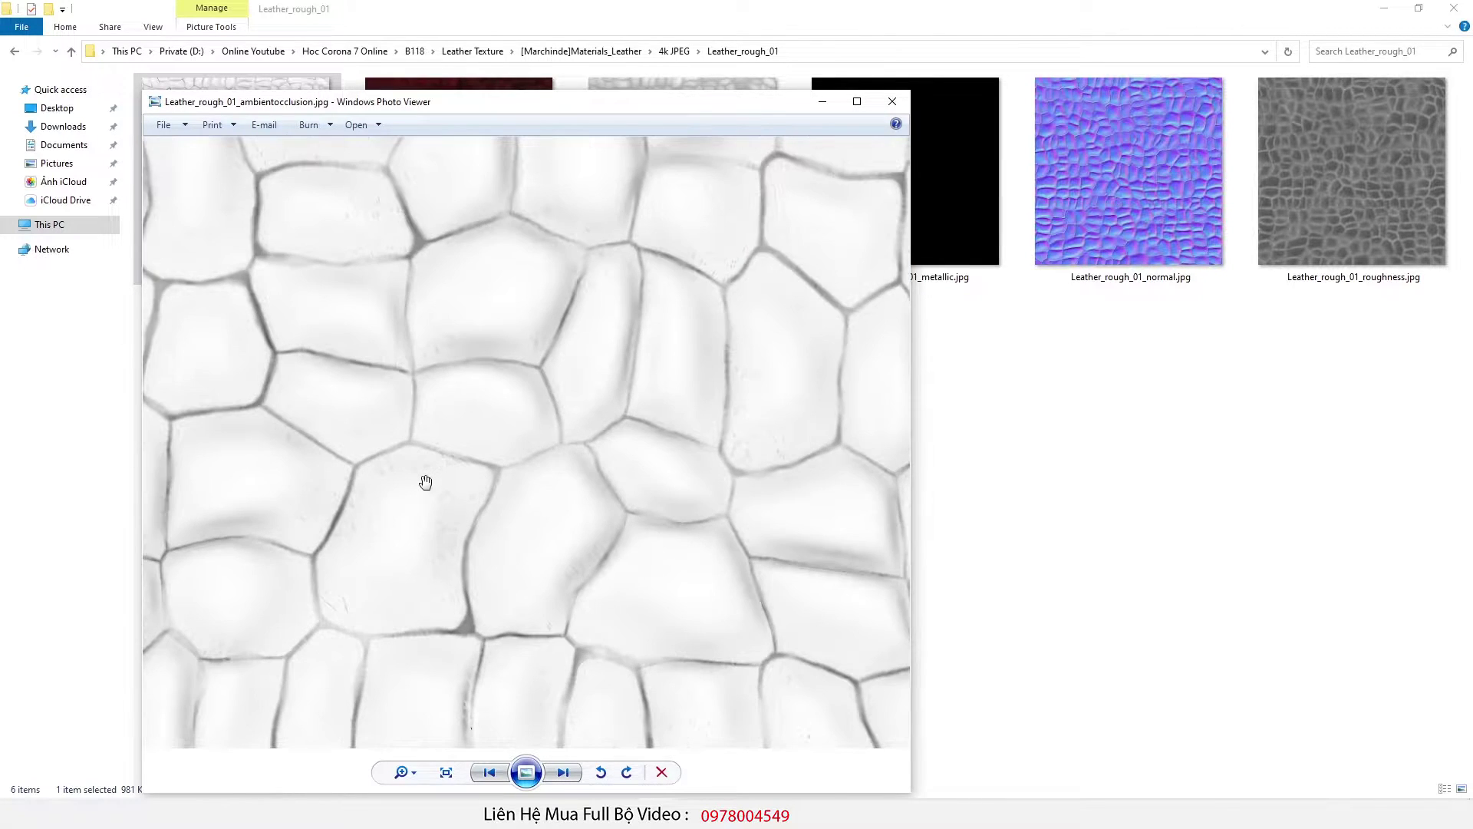
scroll(425, 482, "down", 5)
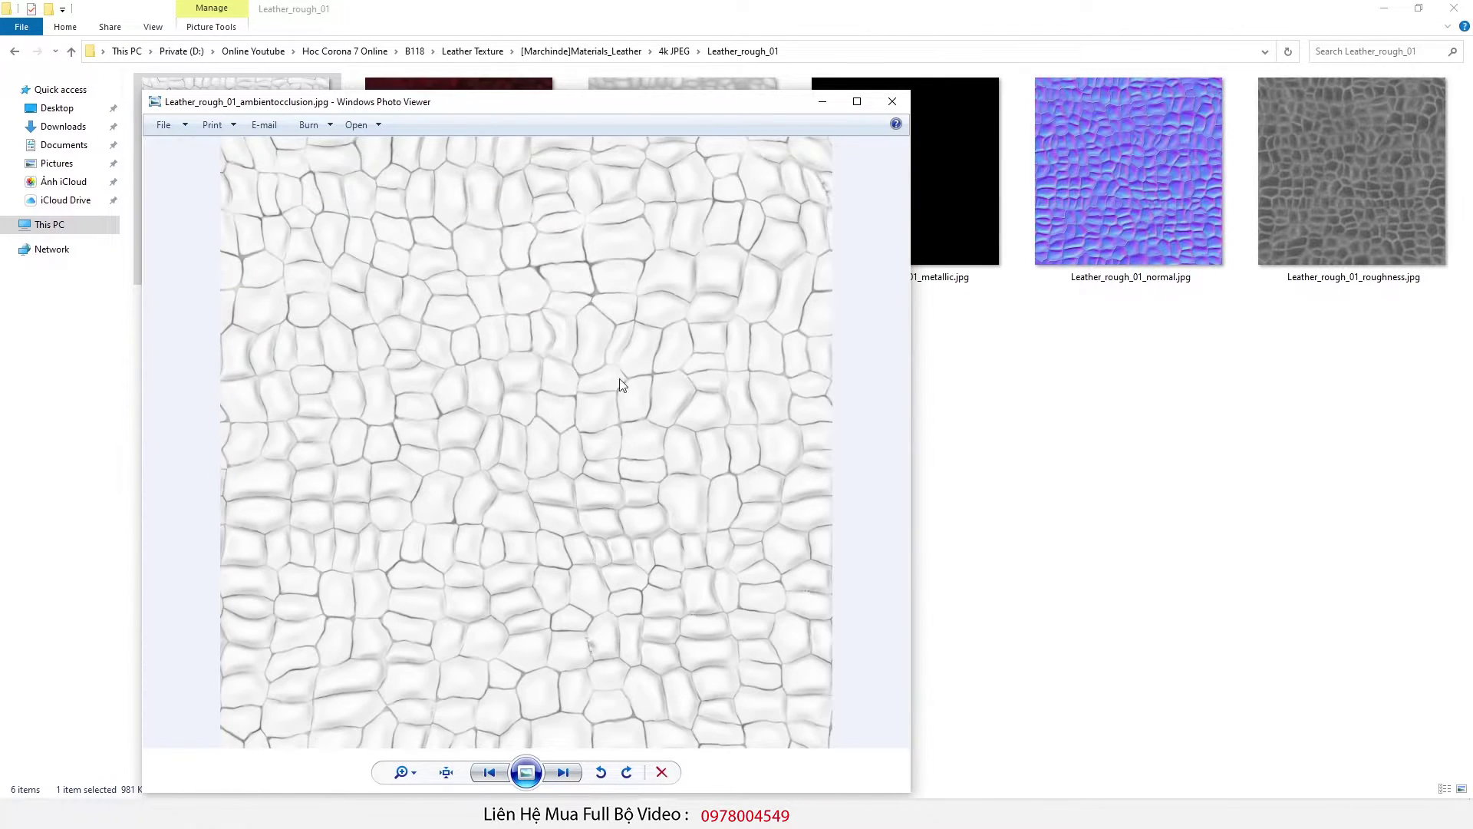
left_click(894, 100)
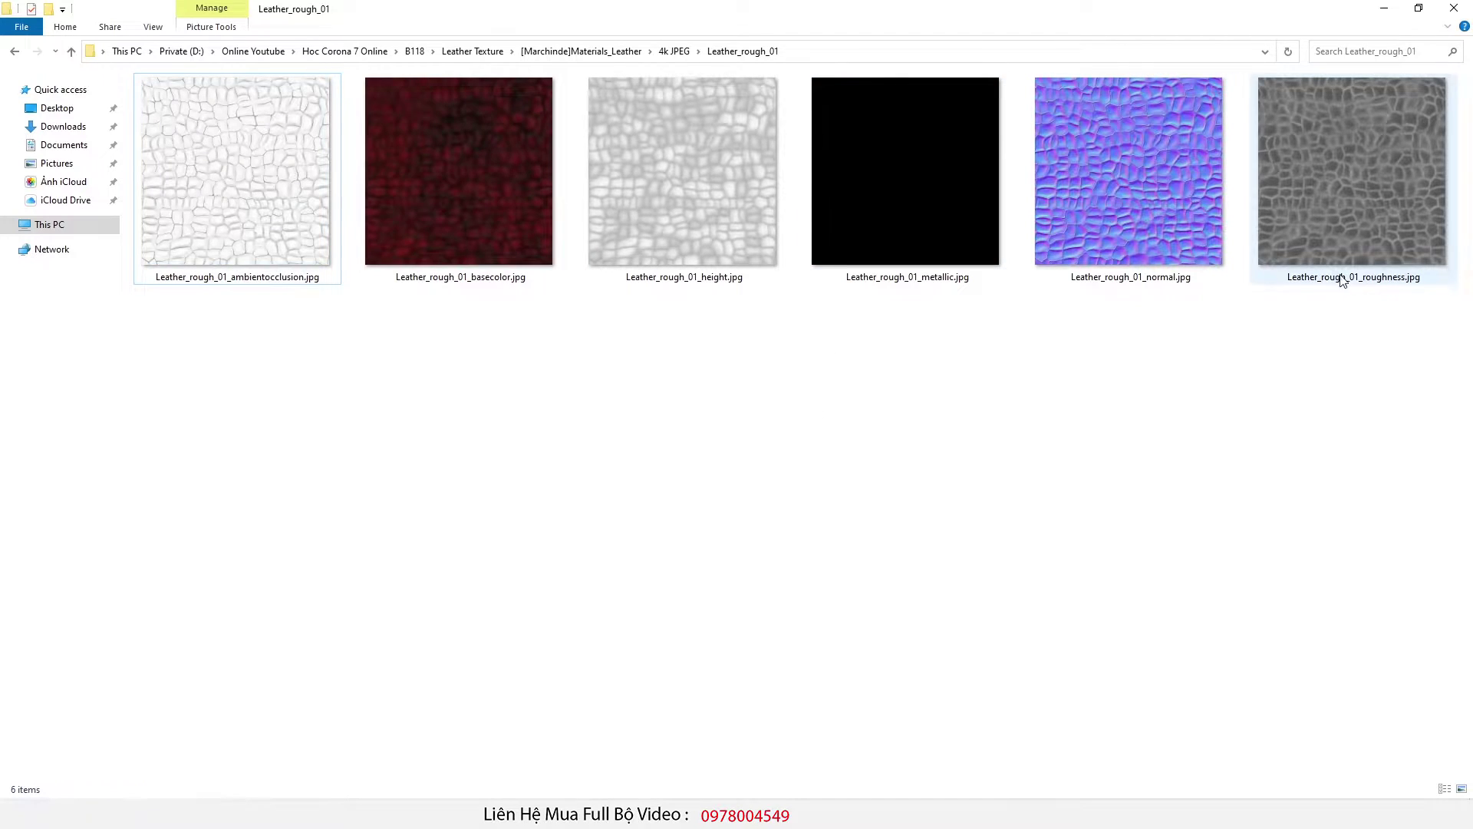
Step: Open Leather_rough_01_roughness.jpg, examine the grey variation between the cells and their edges, and close the image
left_click(1381, 278)
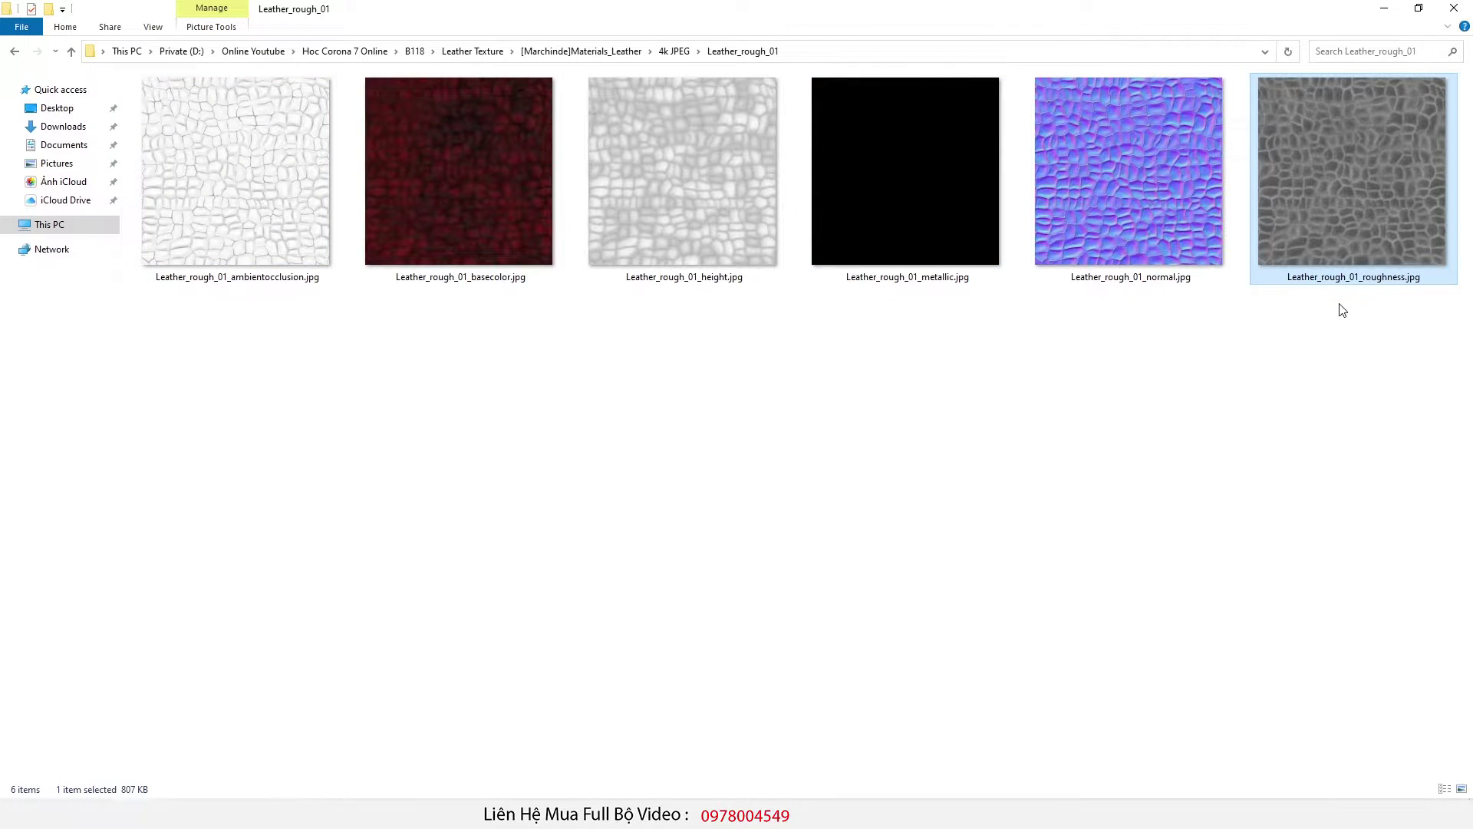
double_click(1361, 189)
scroll(421, 434, "up", 3)
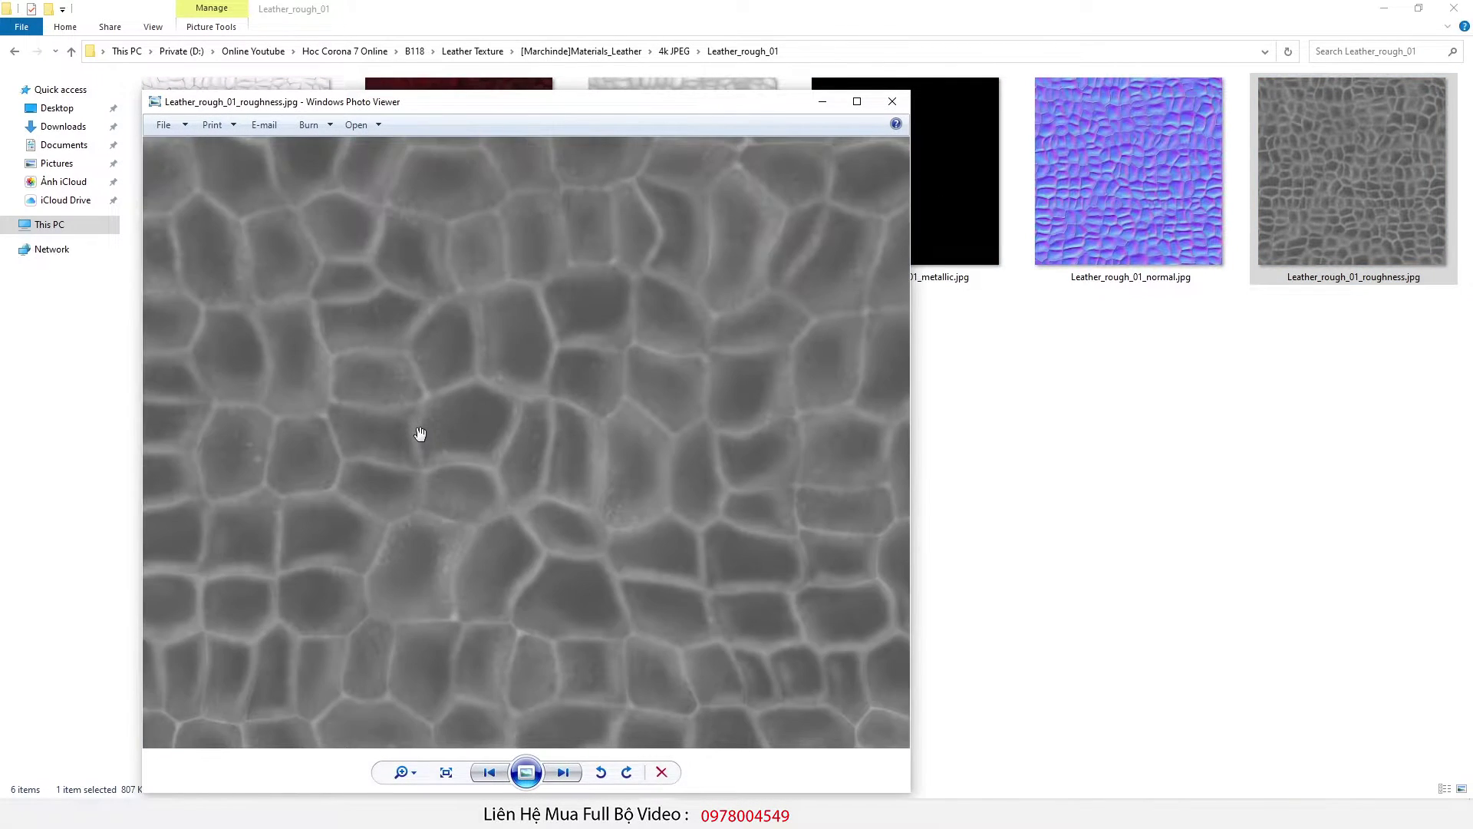
scroll(426, 429, "down", 2)
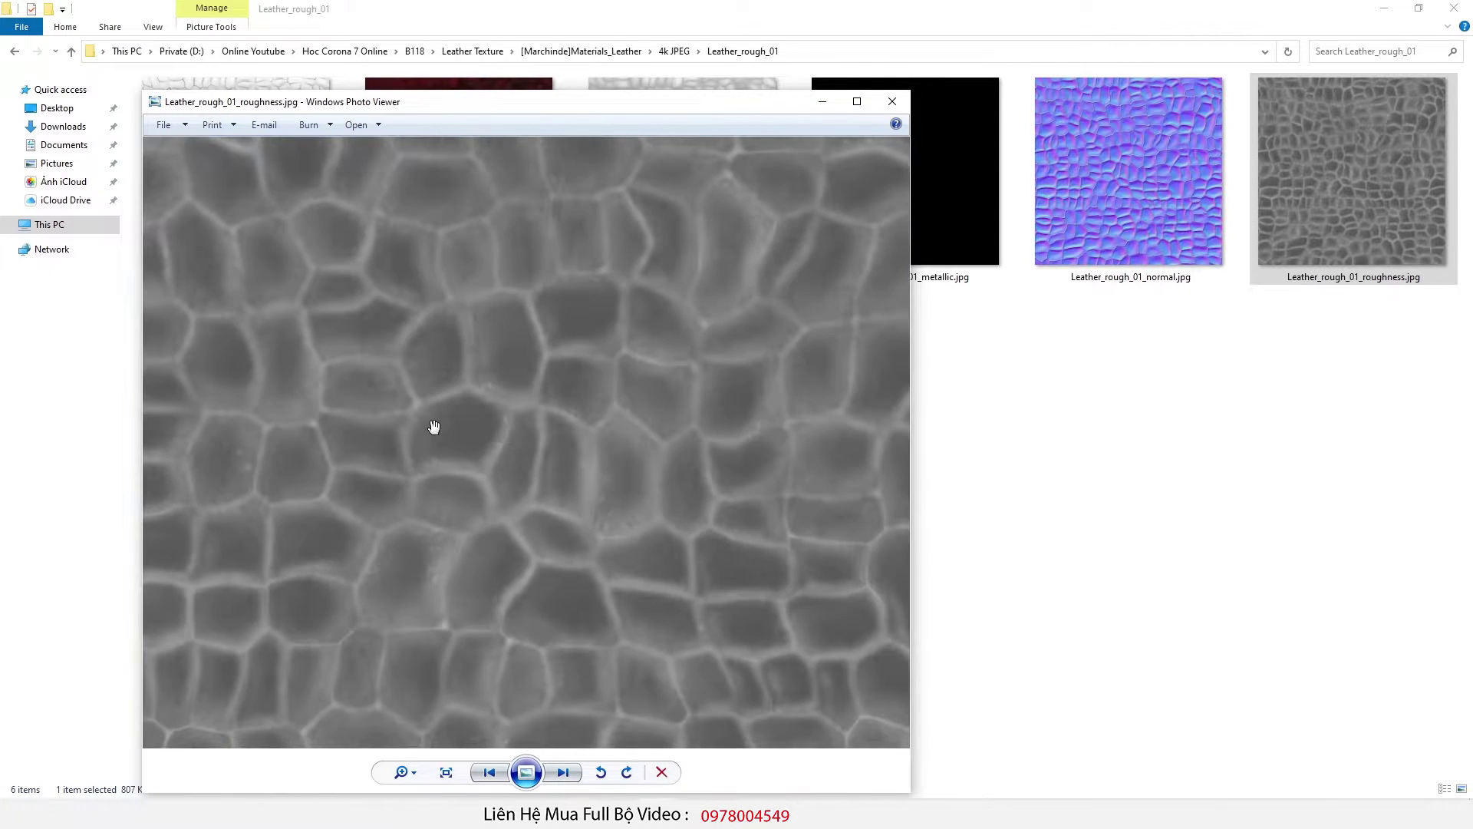
scroll(434, 425, "down", 2)
scroll(445, 425, "up", 2)
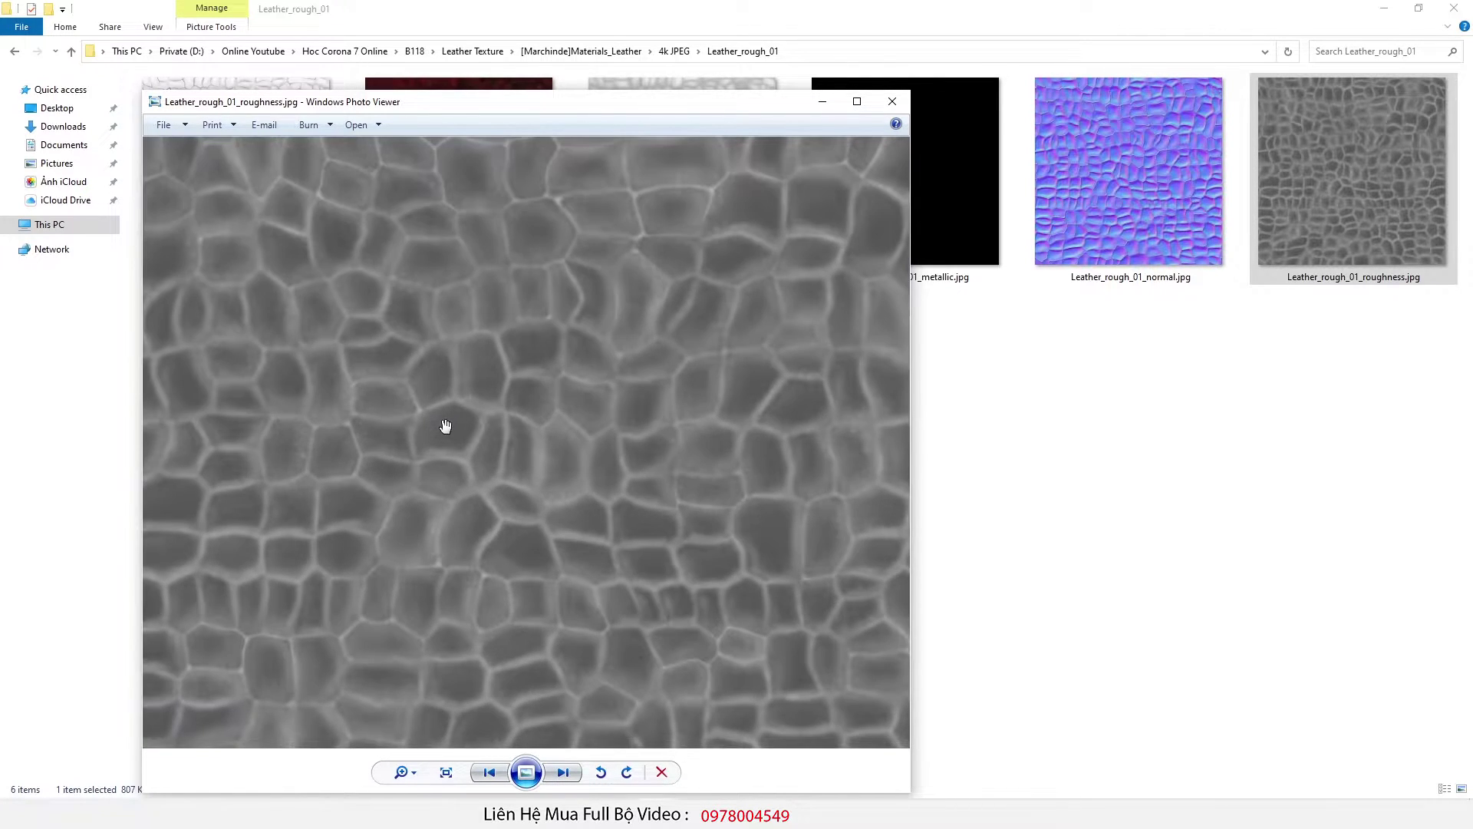
left_click(892, 101)
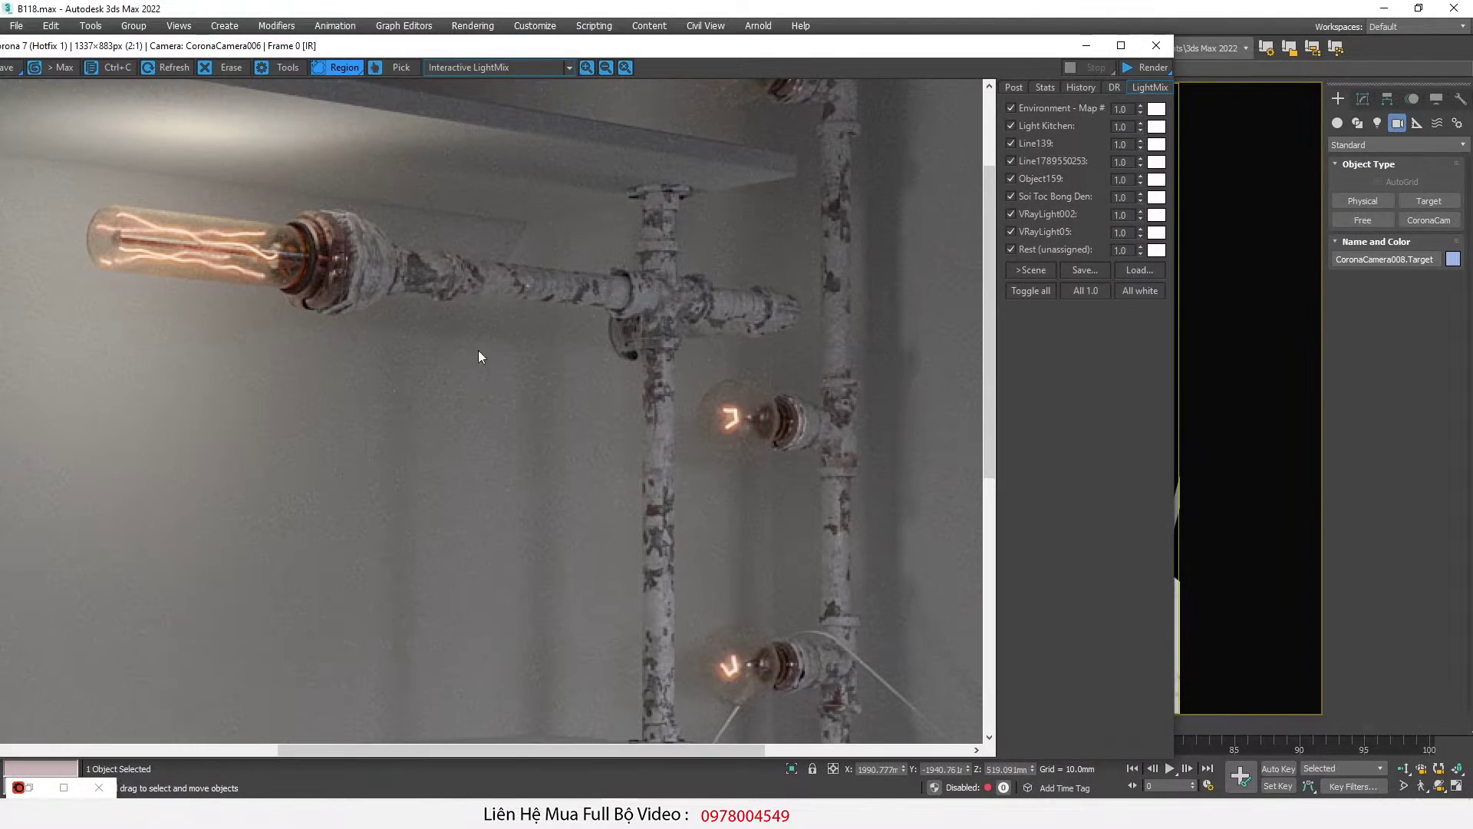
Step: Switch to 3ds Max and inspect the chipped paint on the lamp pipes in the Corona render window
scroll(261, 242, "up", 1)
scroll(260, 243, "down", 1)
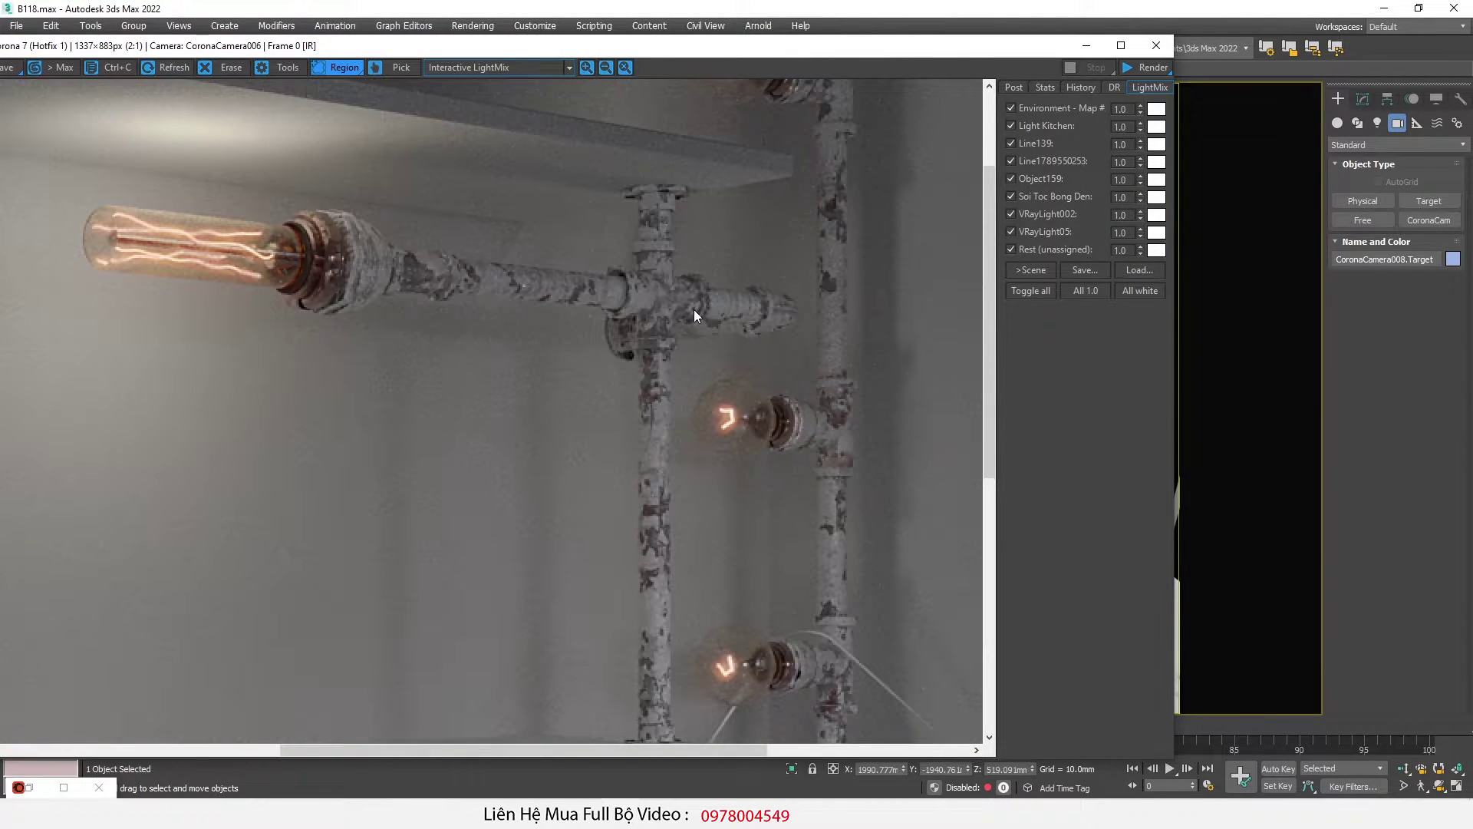
scroll(694, 310, "down", 1)
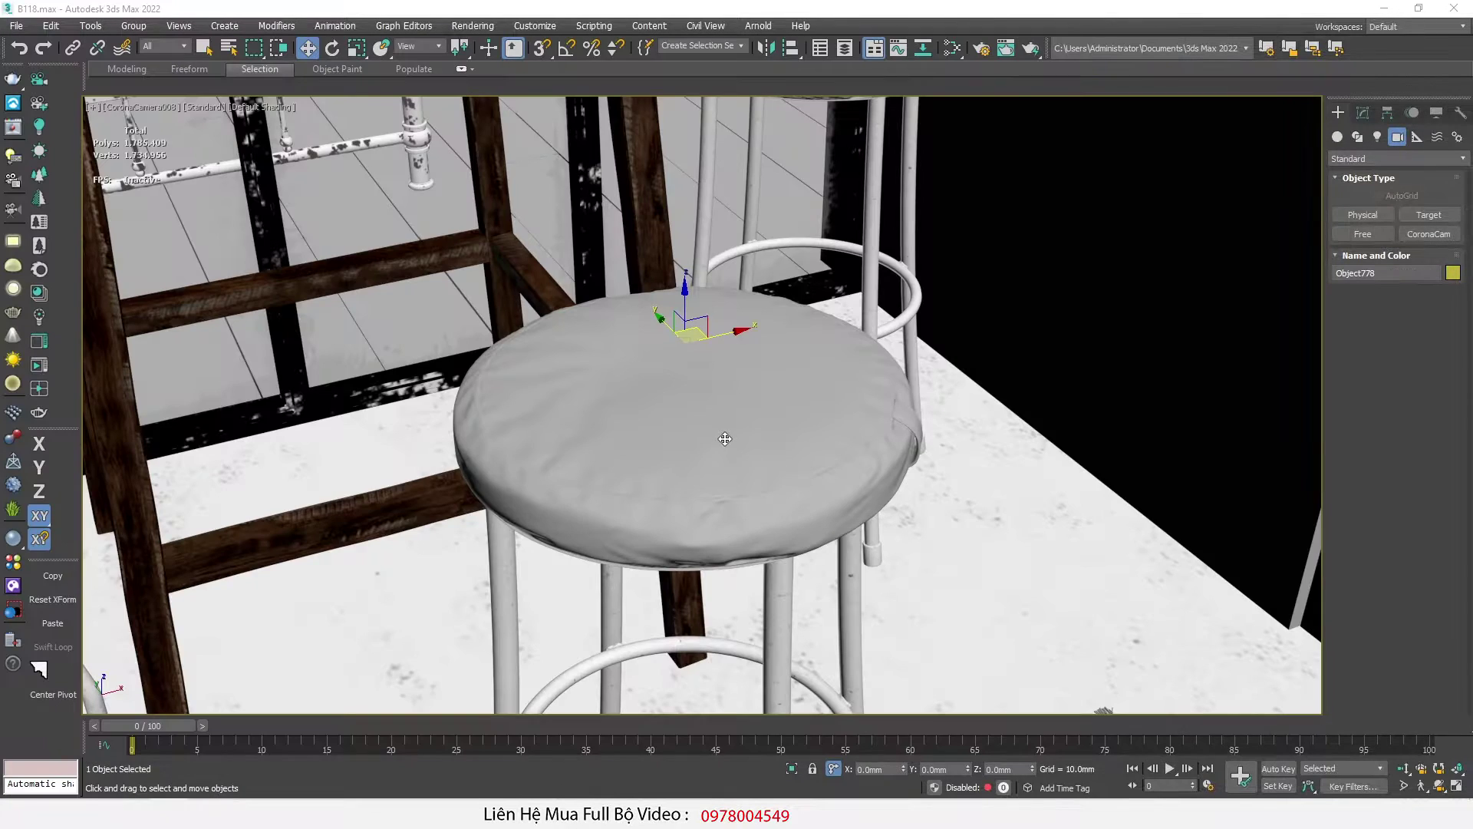
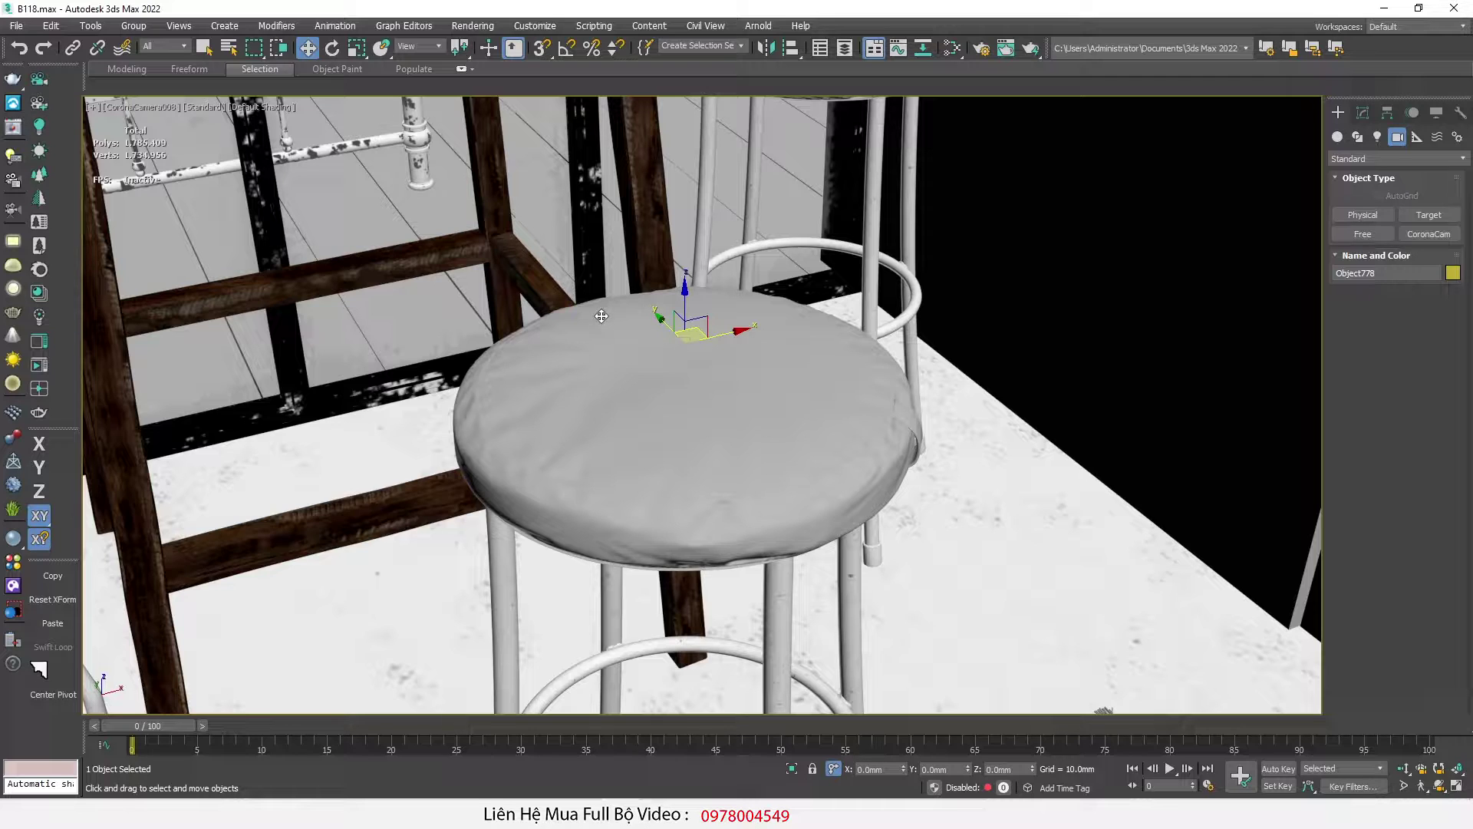
Step: Switch to the B118 project folder in File Explorer and copy the DecreaseMaxFile.ms script
key("alt+Tab")
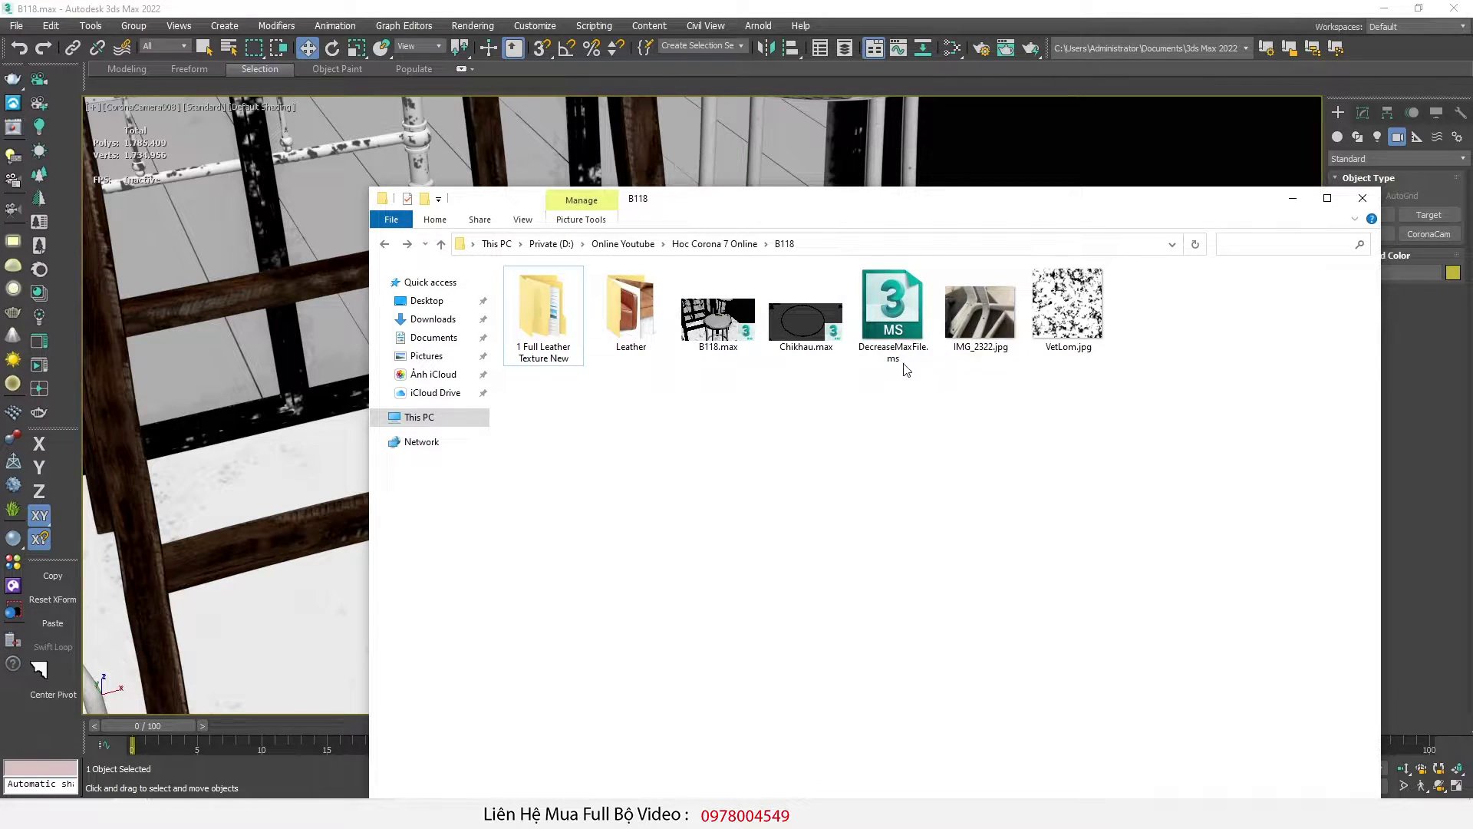
right_click(888, 316)
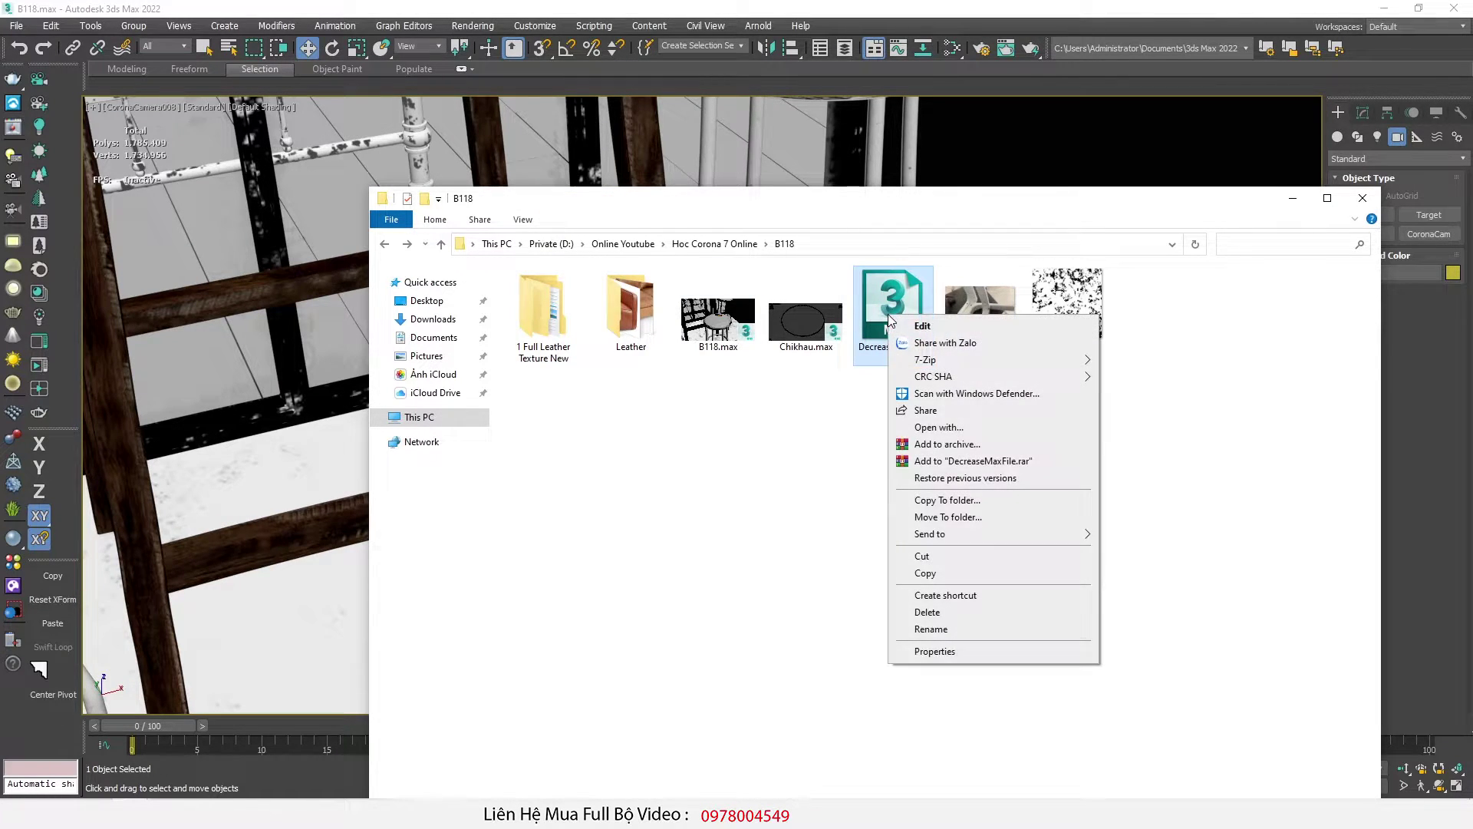
left_click(925, 573)
Step: Return to 3ds Max and run the DecreaseMaxFile.ms script from the scripts folder
left_click(594, 26)
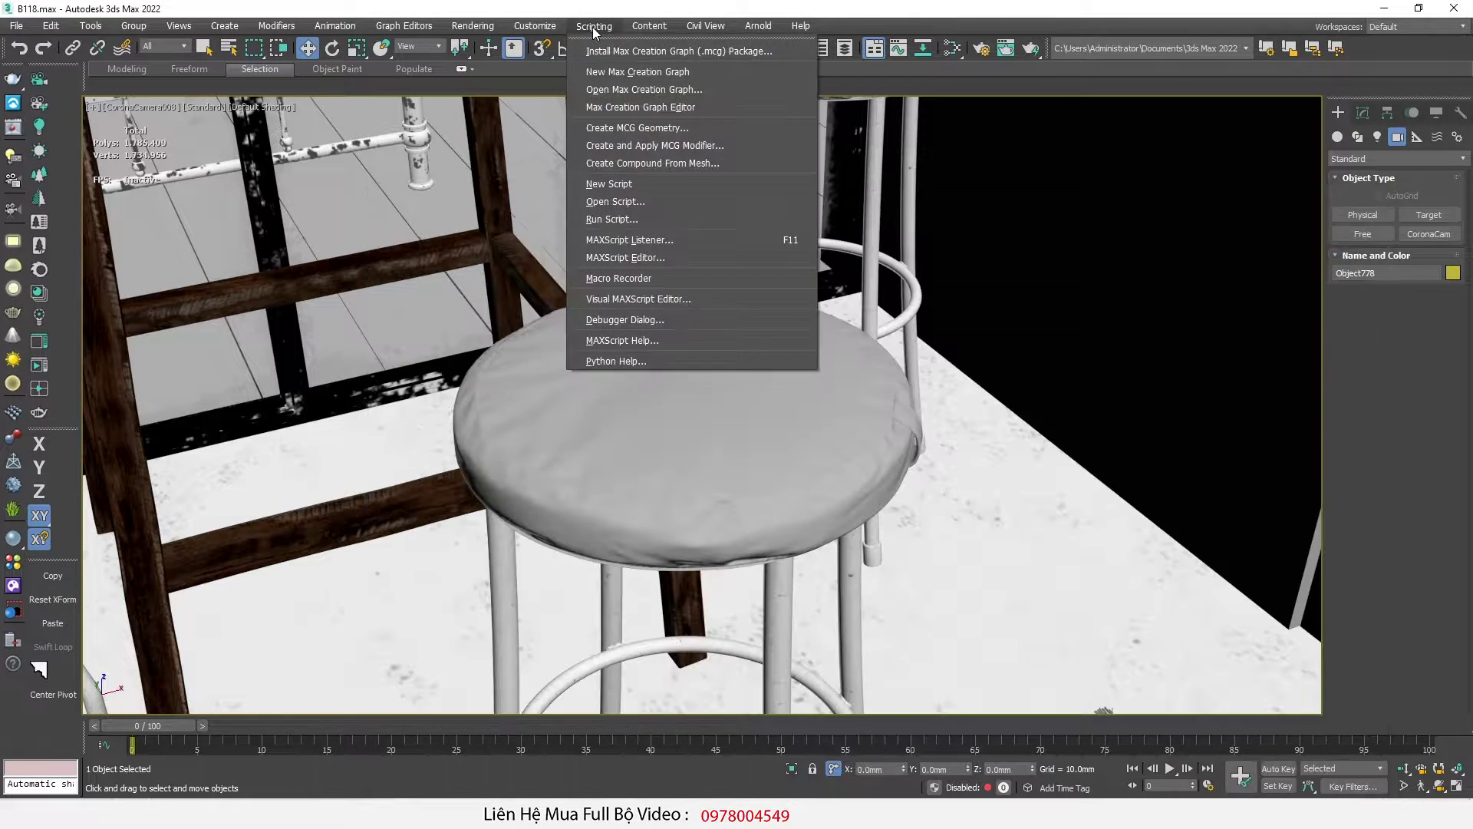
left_click(652, 219)
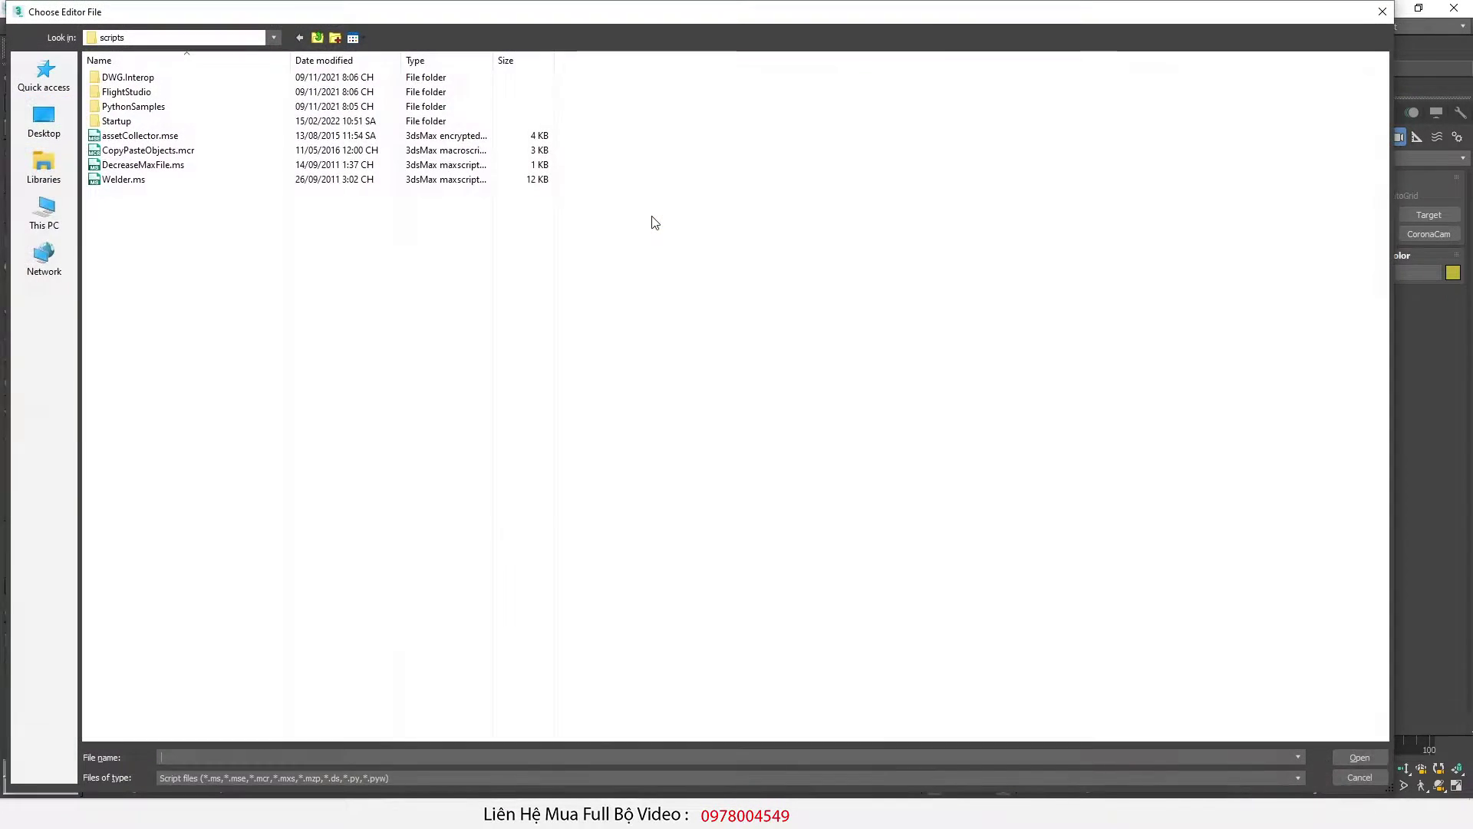
right_click(169, 283)
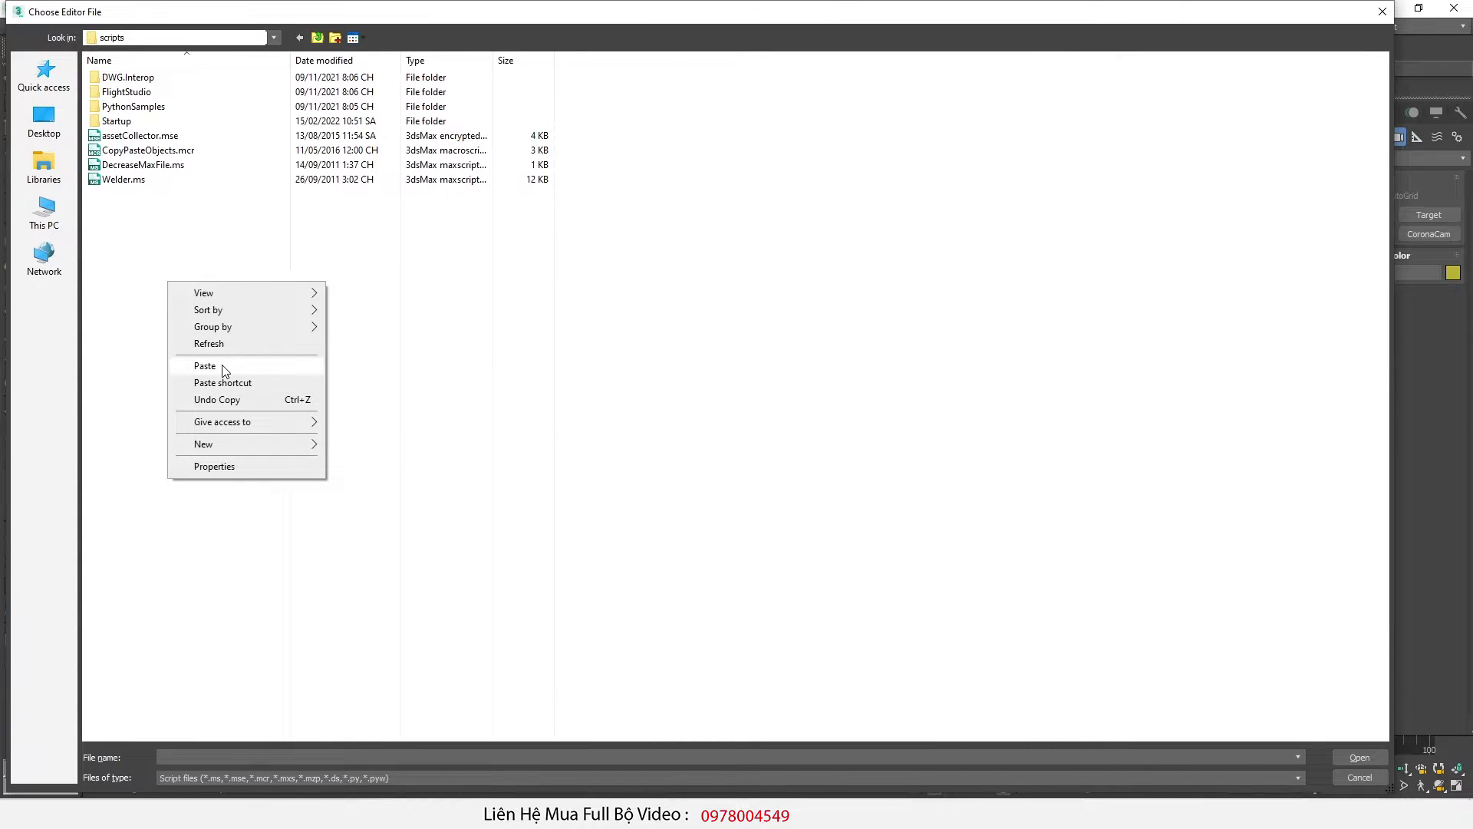
left_click(590, 319)
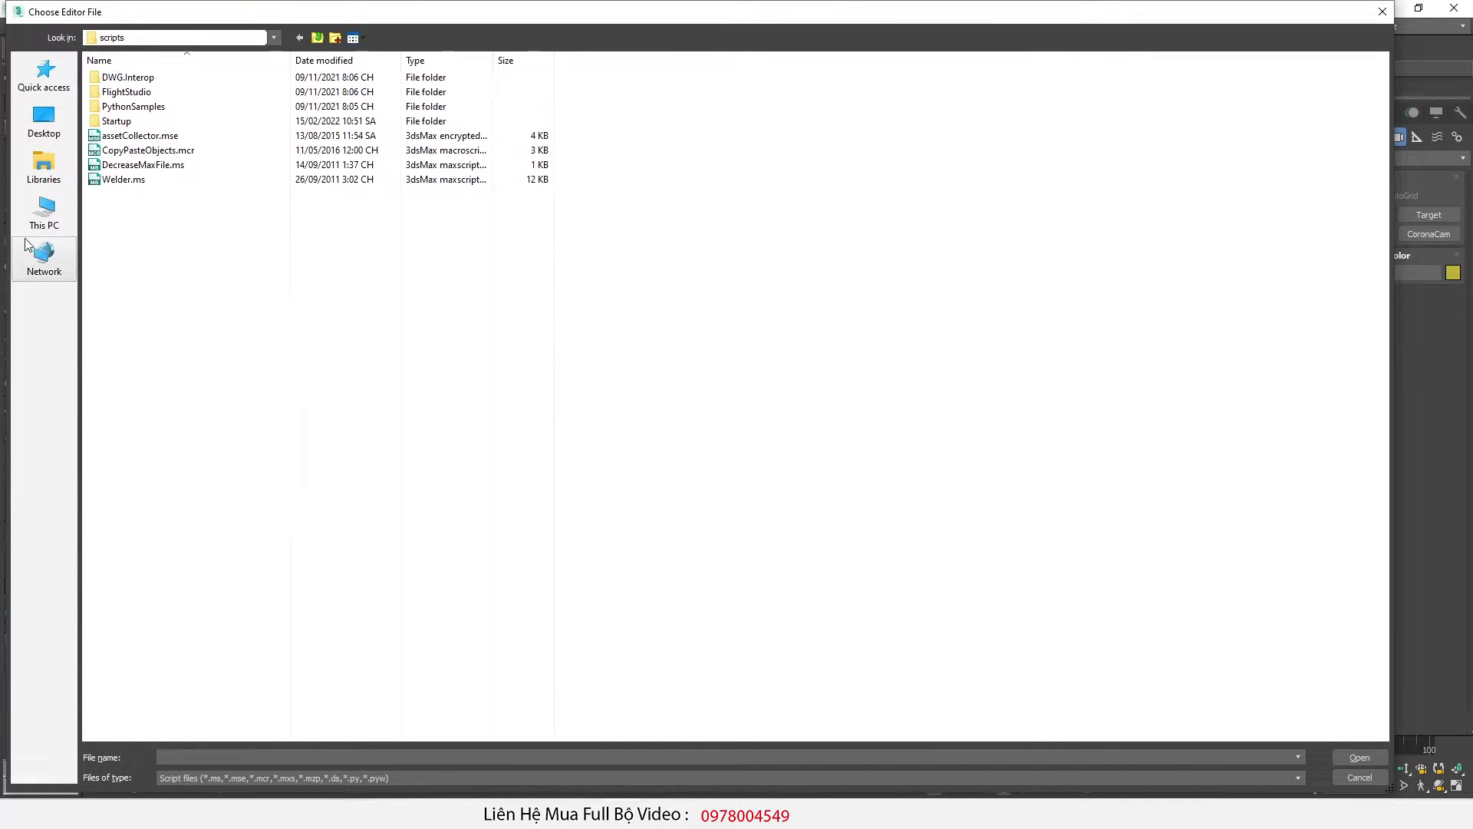
left_click(181, 164)
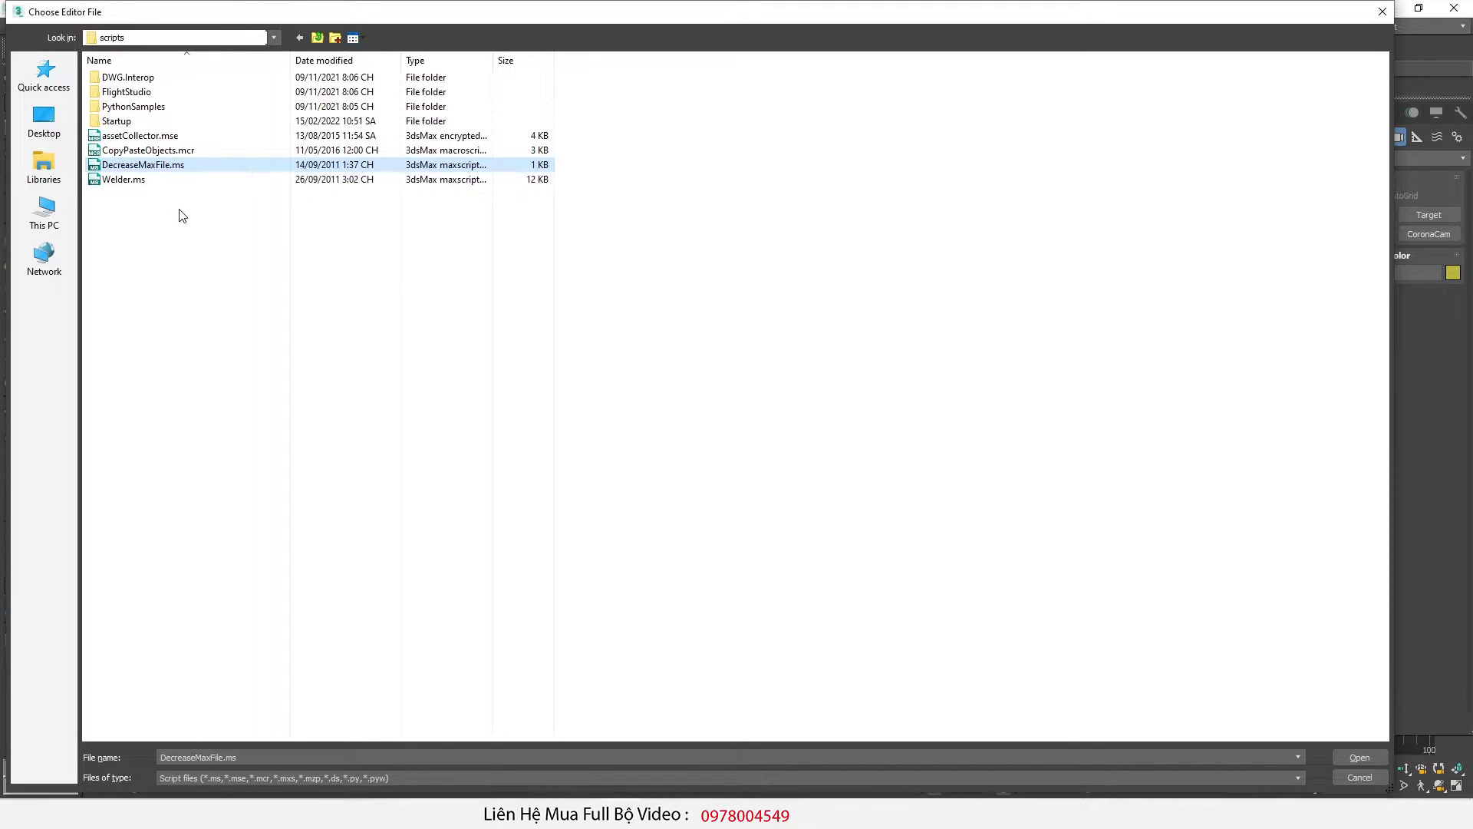
left_click(265, 344)
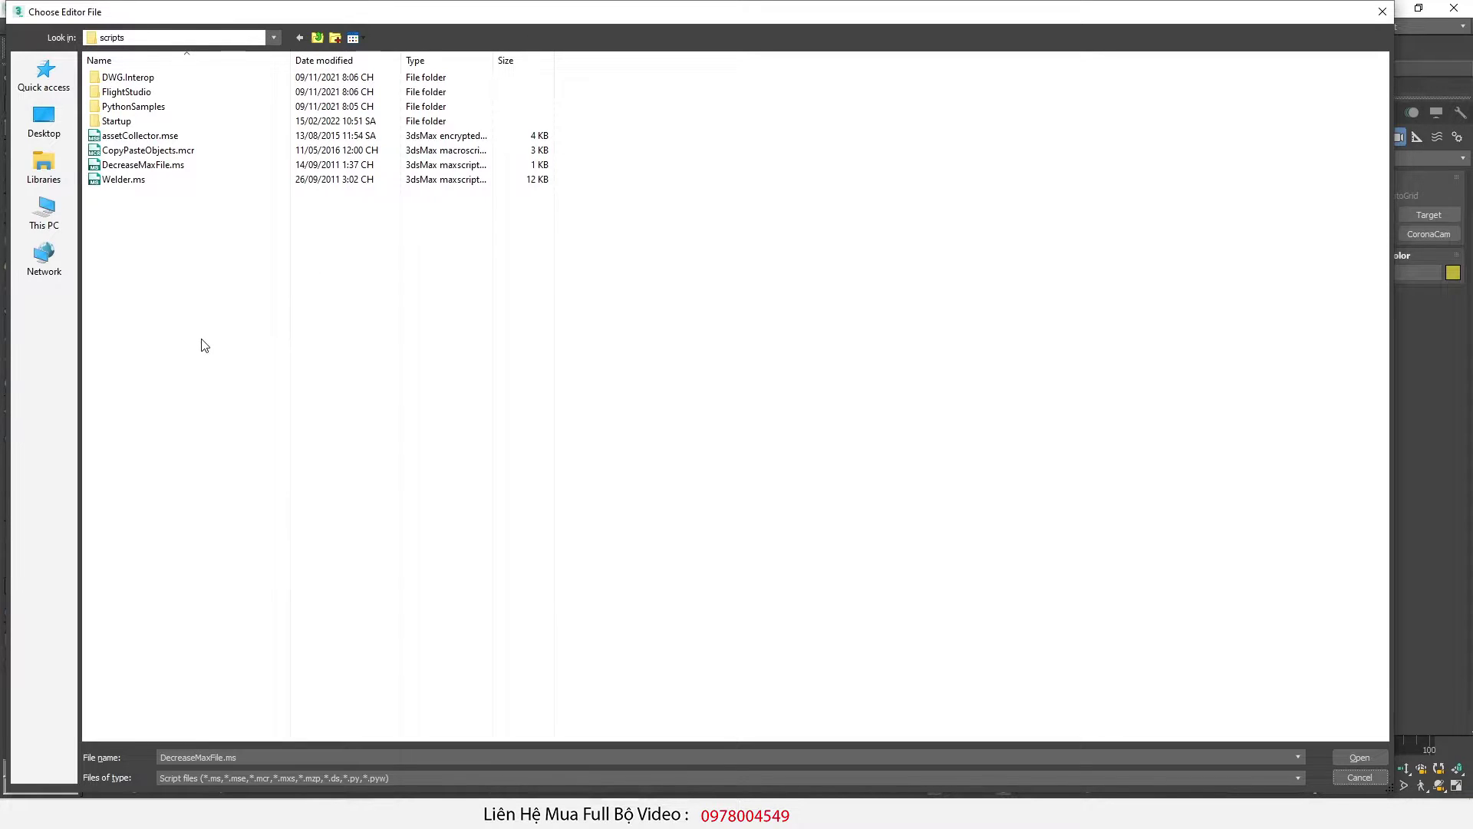
left_click(149, 169)
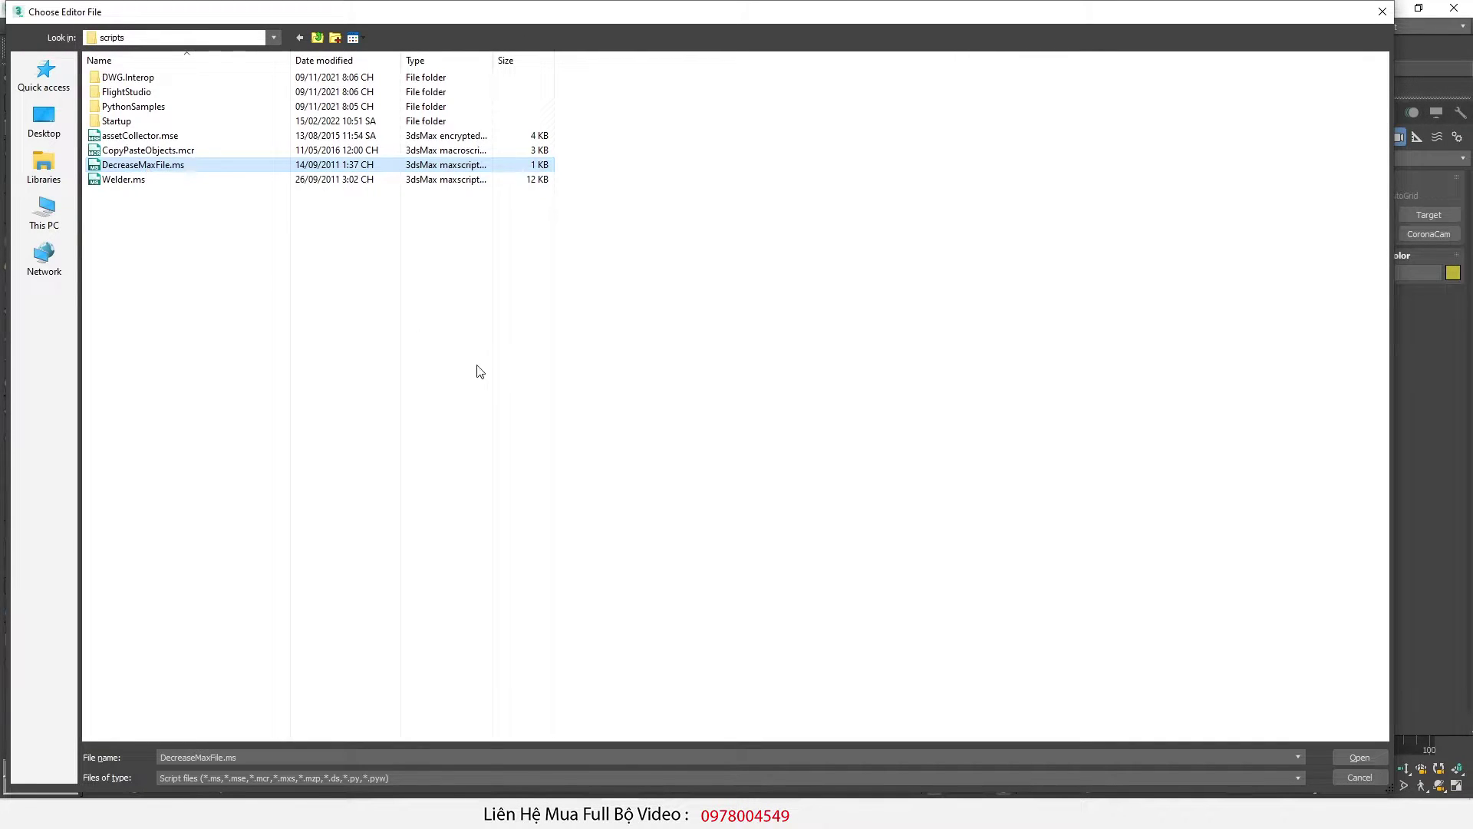
left_click(1360, 758)
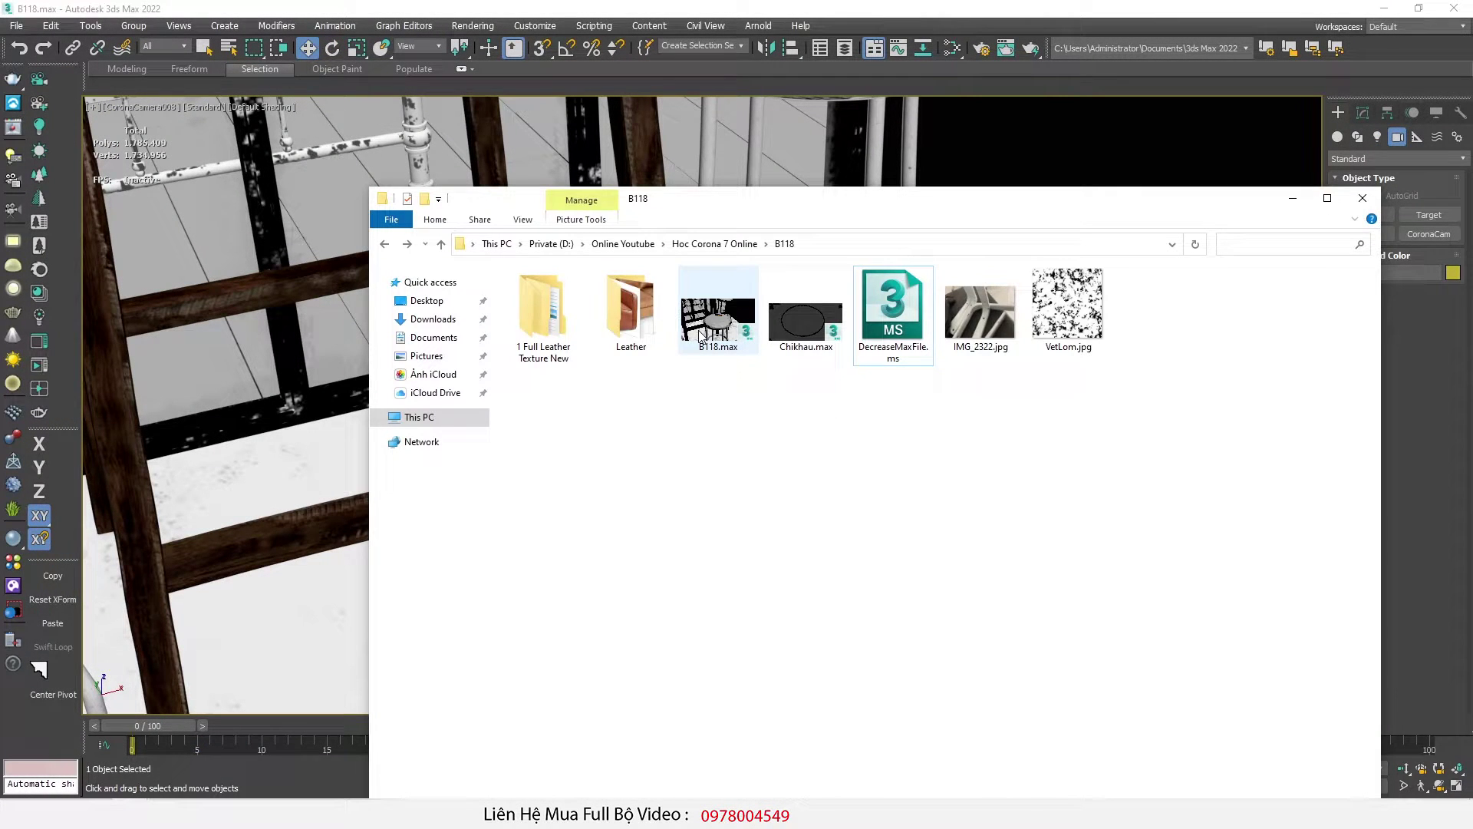
Step: Check the size of B118.max in the project folder, save the scene, and check the file size again
mouse_move(701, 336)
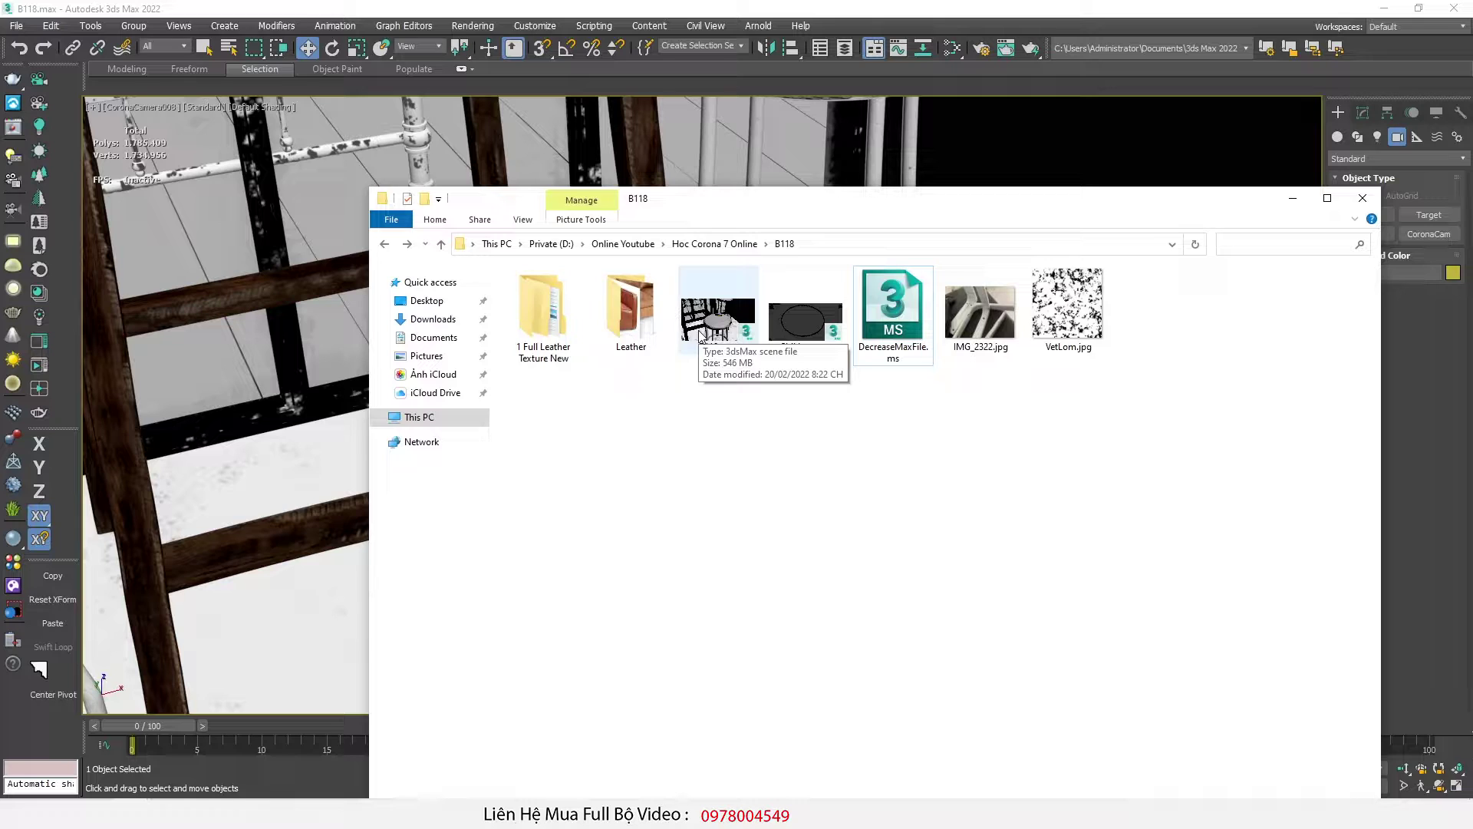
left_click(539, 12)
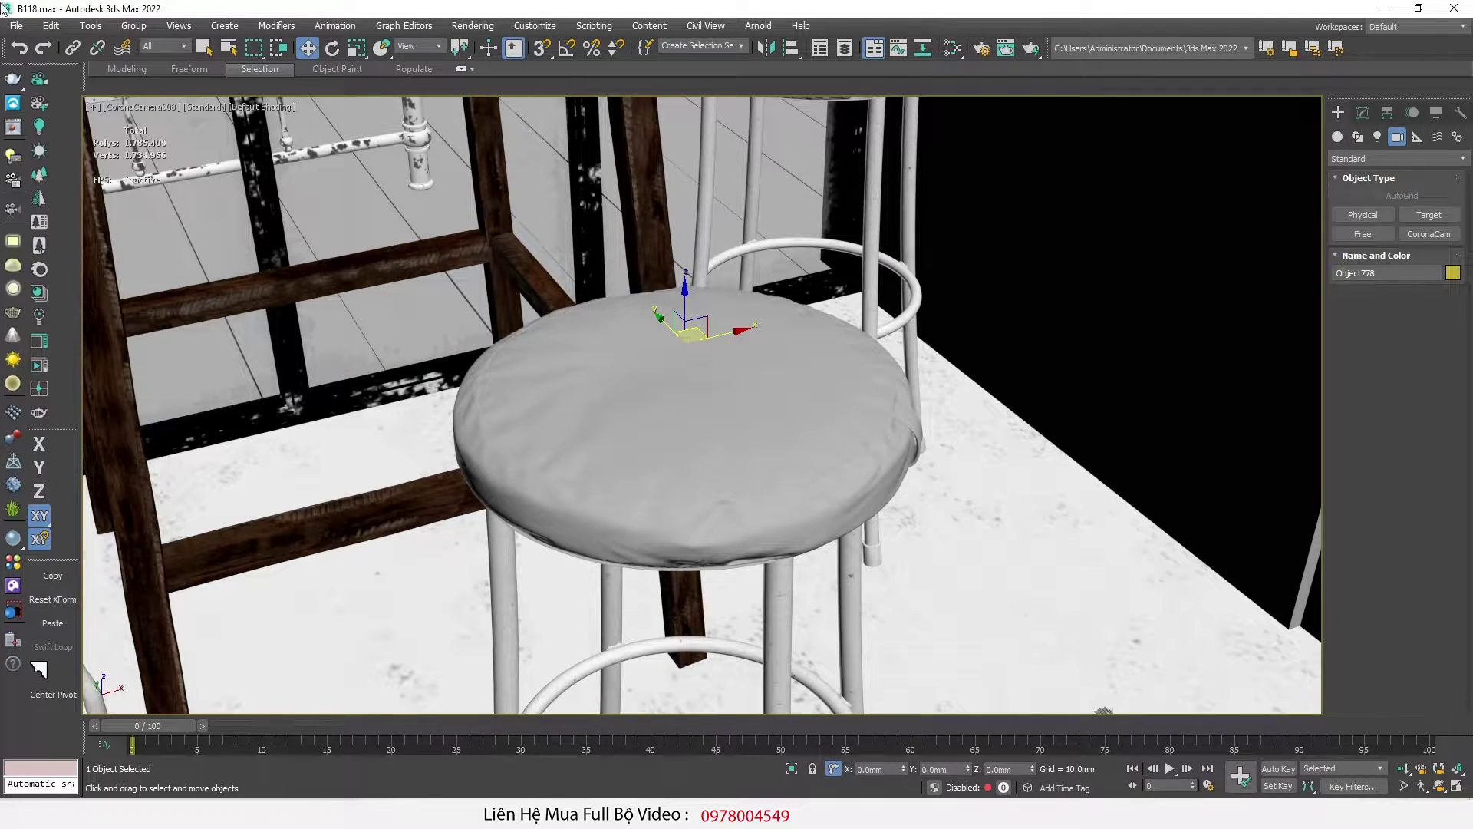
left_click(17, 25)
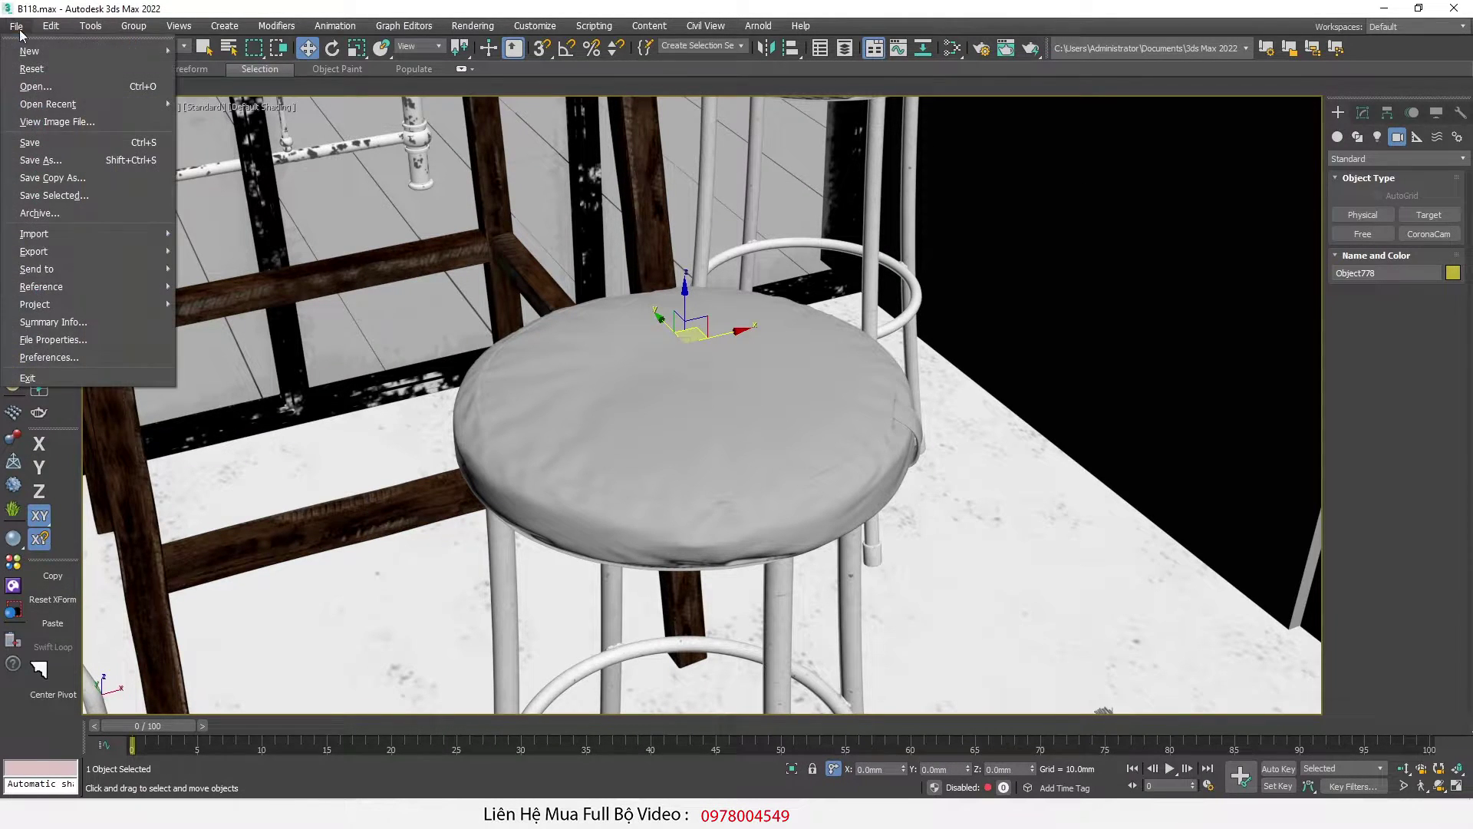
left_click(59, 143)
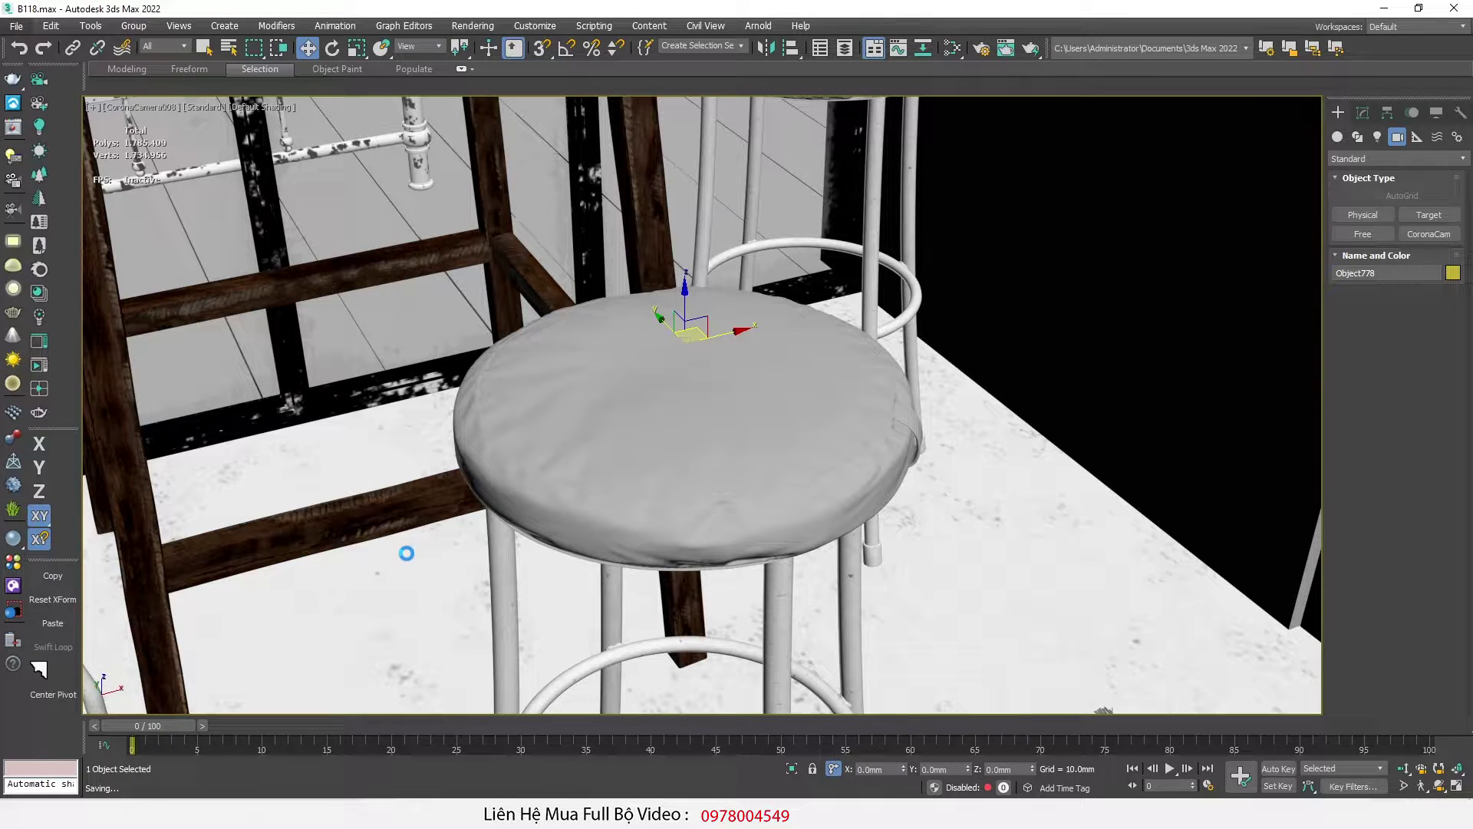
key("alt+Tab")
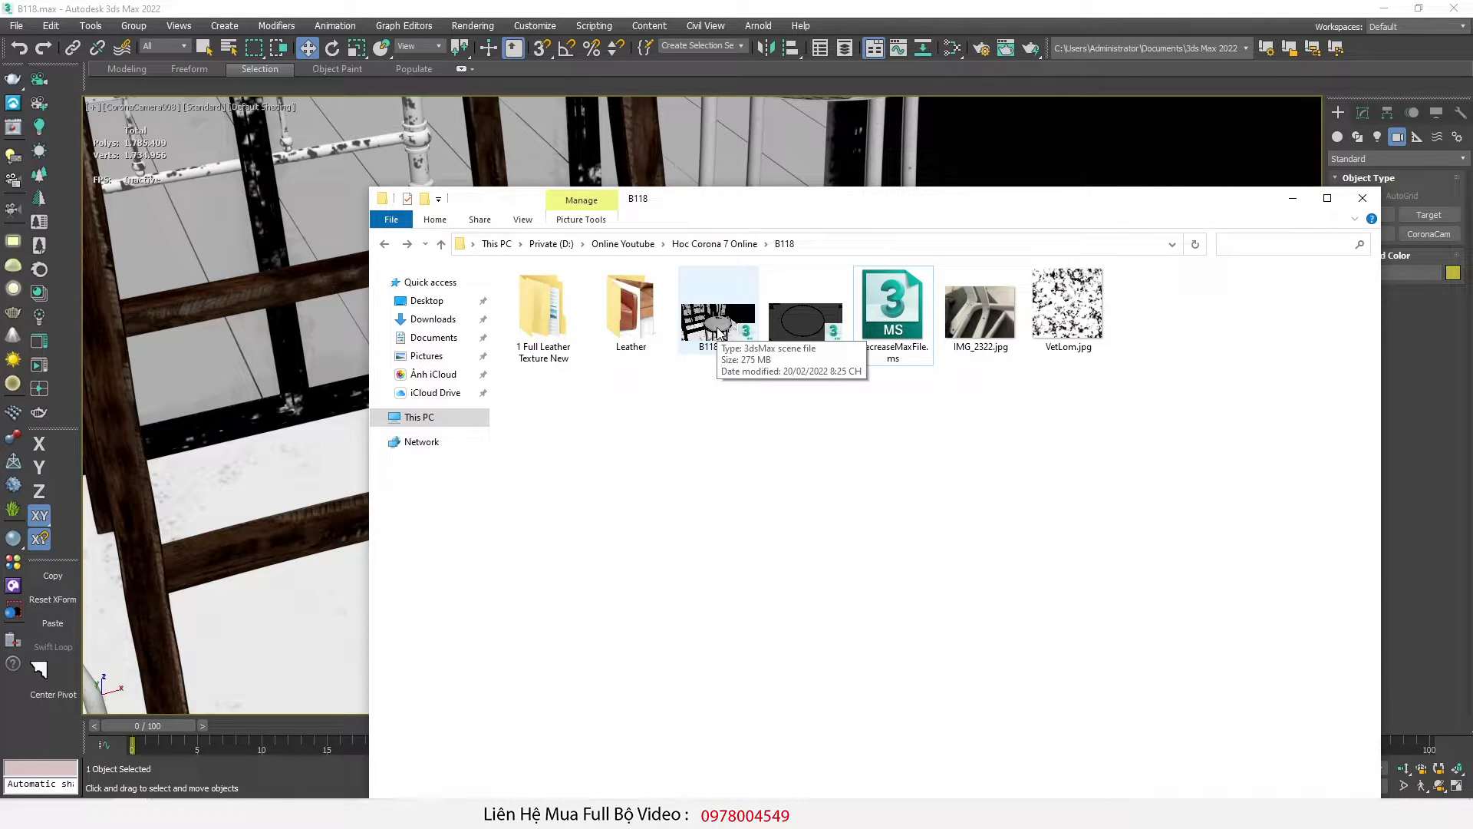
left_click_drag(836, 205, 474, 600)
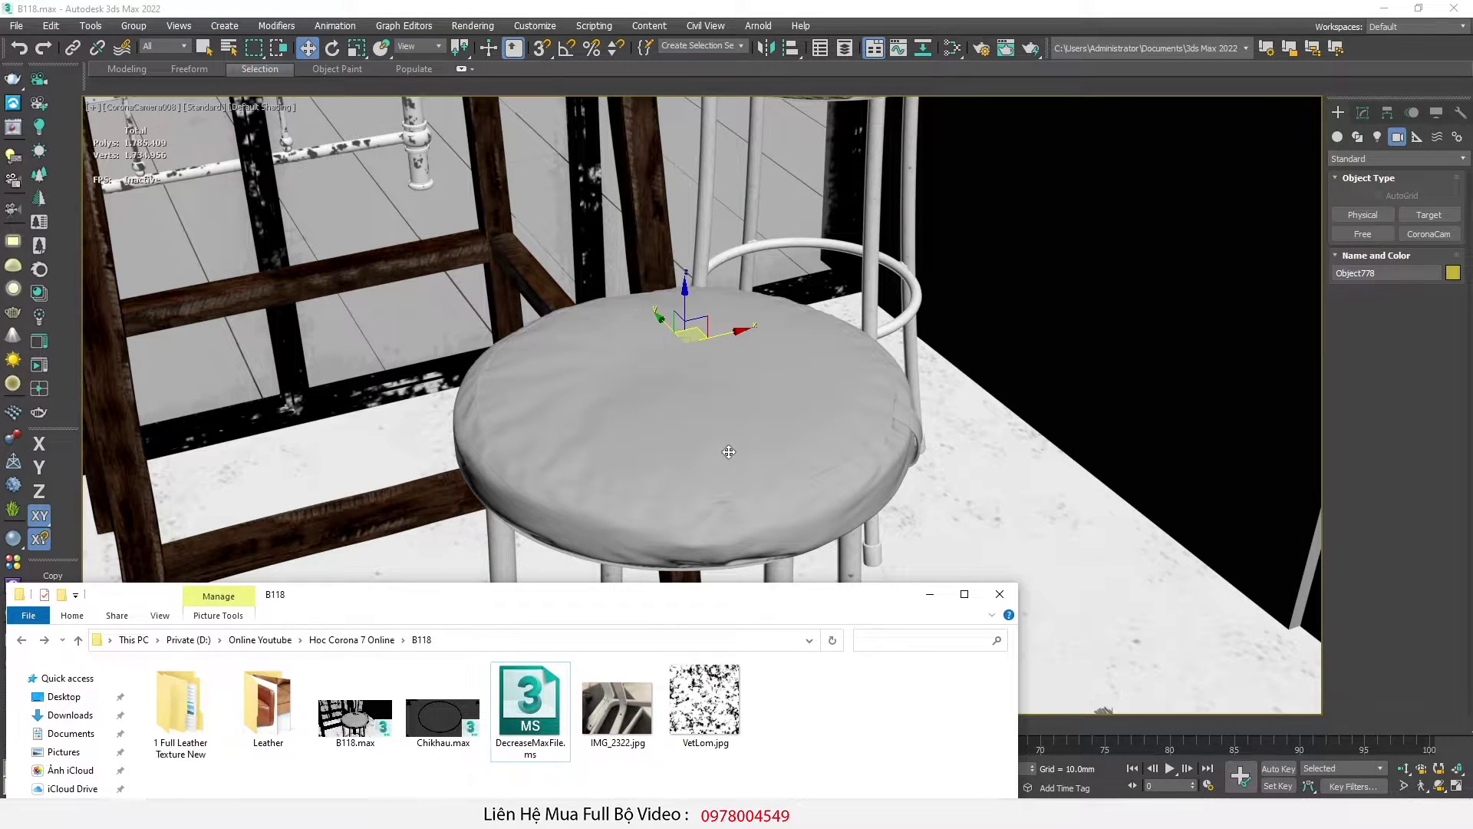
left_click(930, 593)
Step: Isolate the stool seat and show its edged faces in a close orthographic view of the rim
key("alt+q")
key("t")
middle_click_drag(743, 406, 684, 442, "alt")
scroll(614, 571, "up", 10)
key("F4")
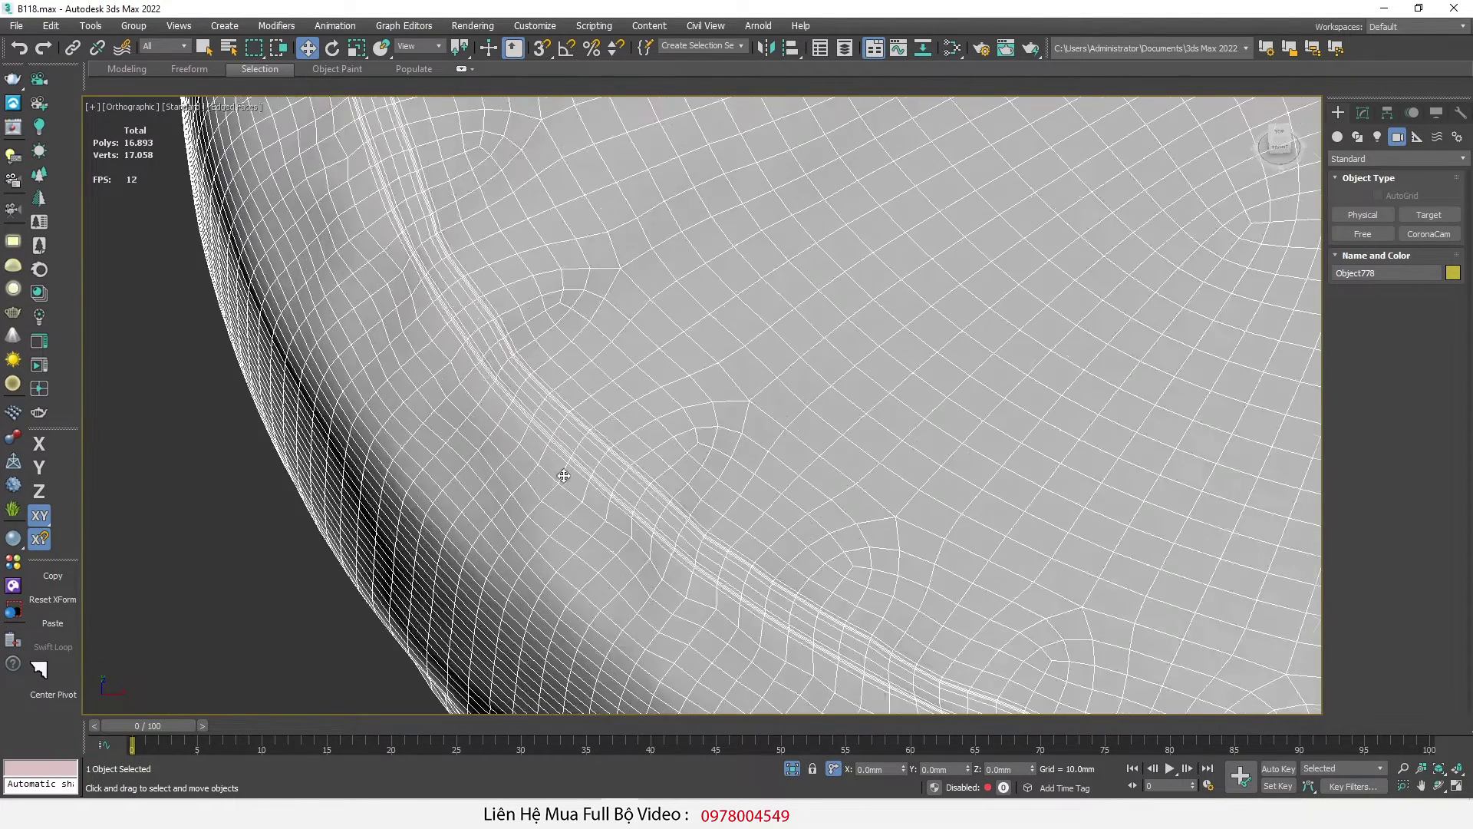
Step: Examine the seam loops and wrinkles along the seat's rim, comparing plain shading with the edged-faces display
key("F4")
scroll(585, 437, "up", 4)
key("F4")
key("F4")
key("F4")
key("F4")
scroll(544, 441, "down", 4)
key("F4")
key("F4")
scroll(558, 438, "down", 4)
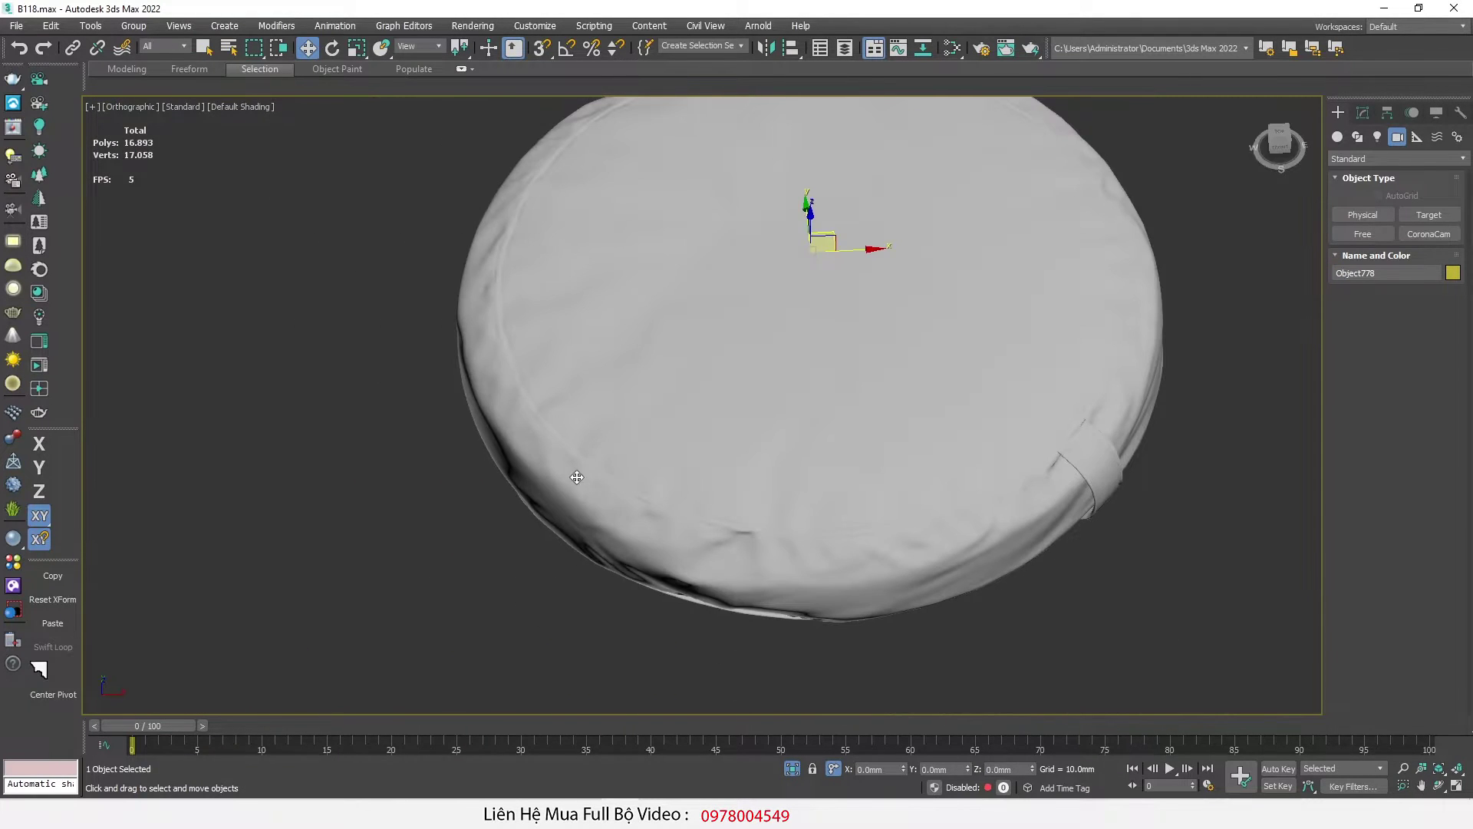
scroll(582, 480, "up", 4)
key("F4")
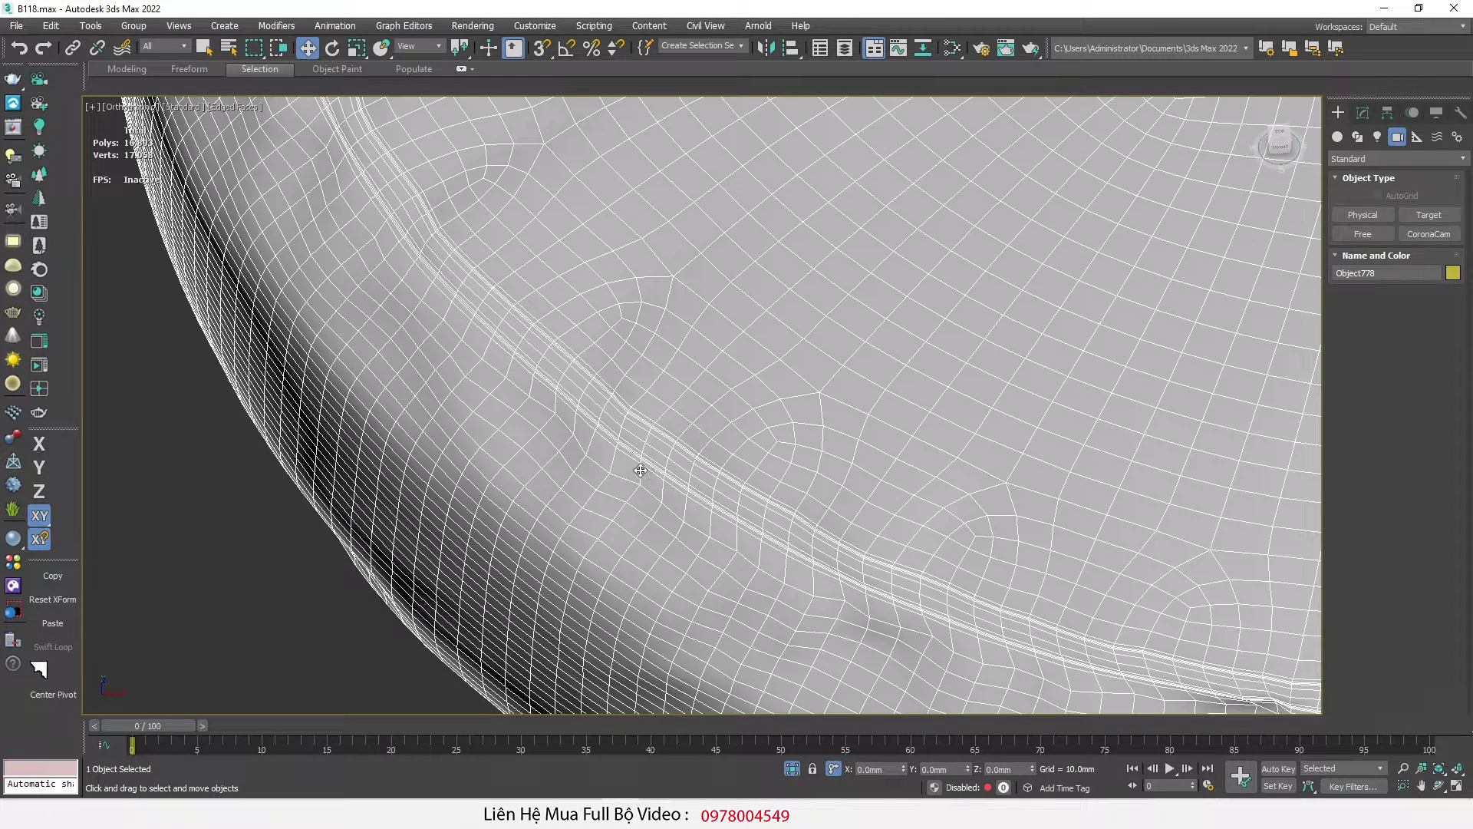
key("F4")
scroll(641, 457, "up", 4)
key("F4")
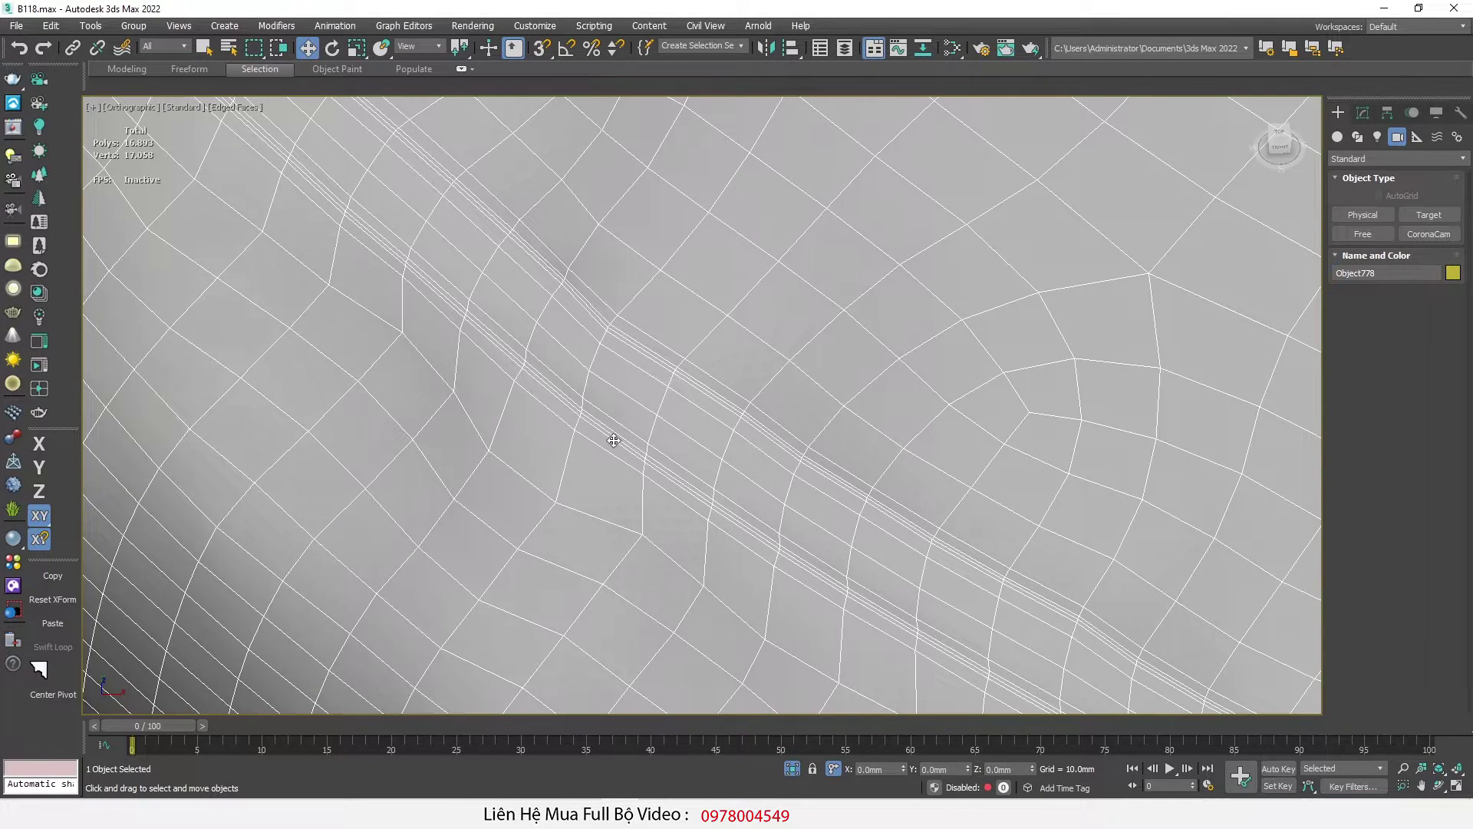
scroll(454, 468, "down", 6)
scroll(542, 442, "up", 3)
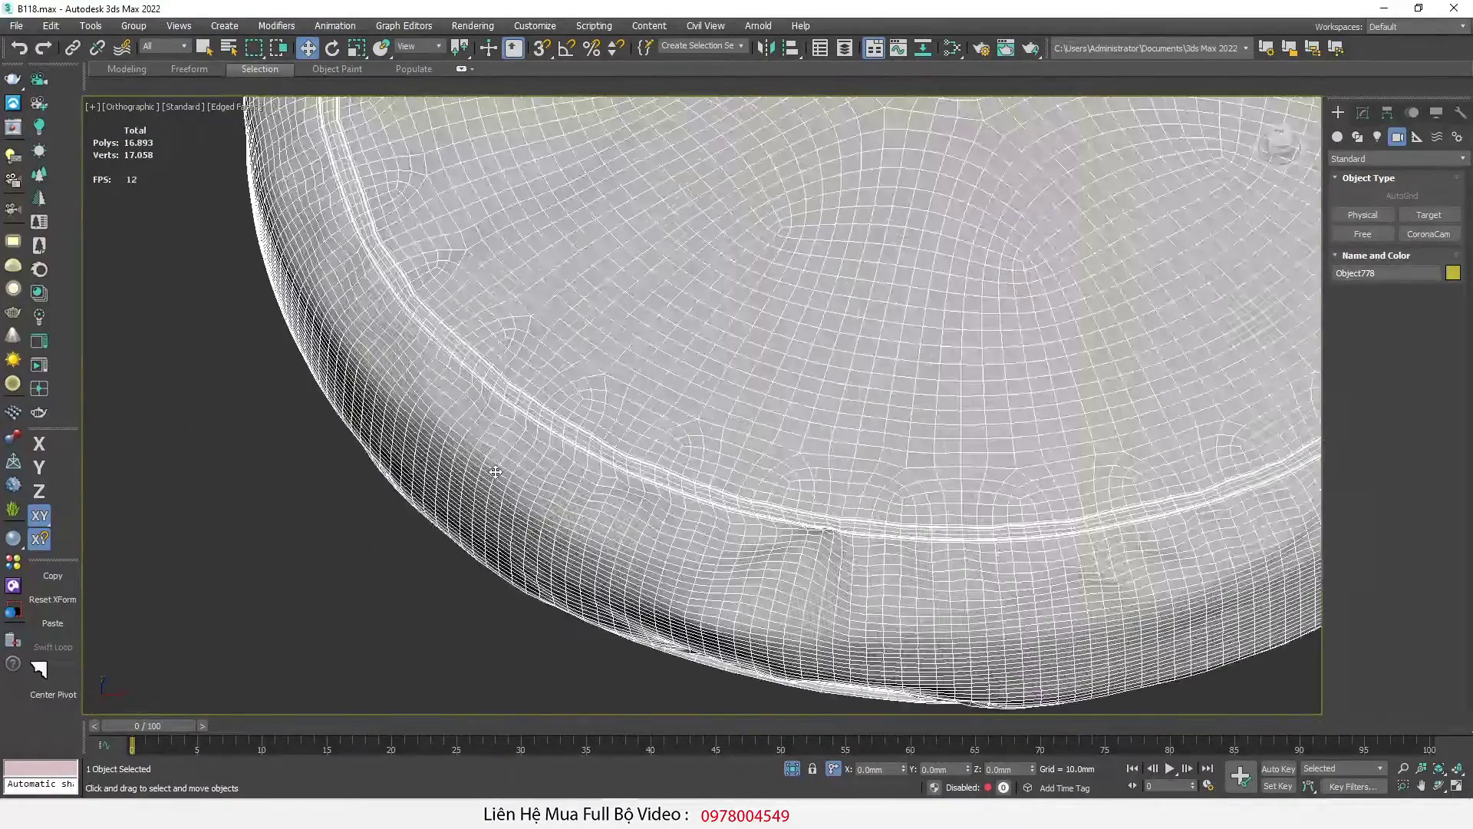
scroll(559, 451, "up", 3)
scroll(586, 410, "down", 3)
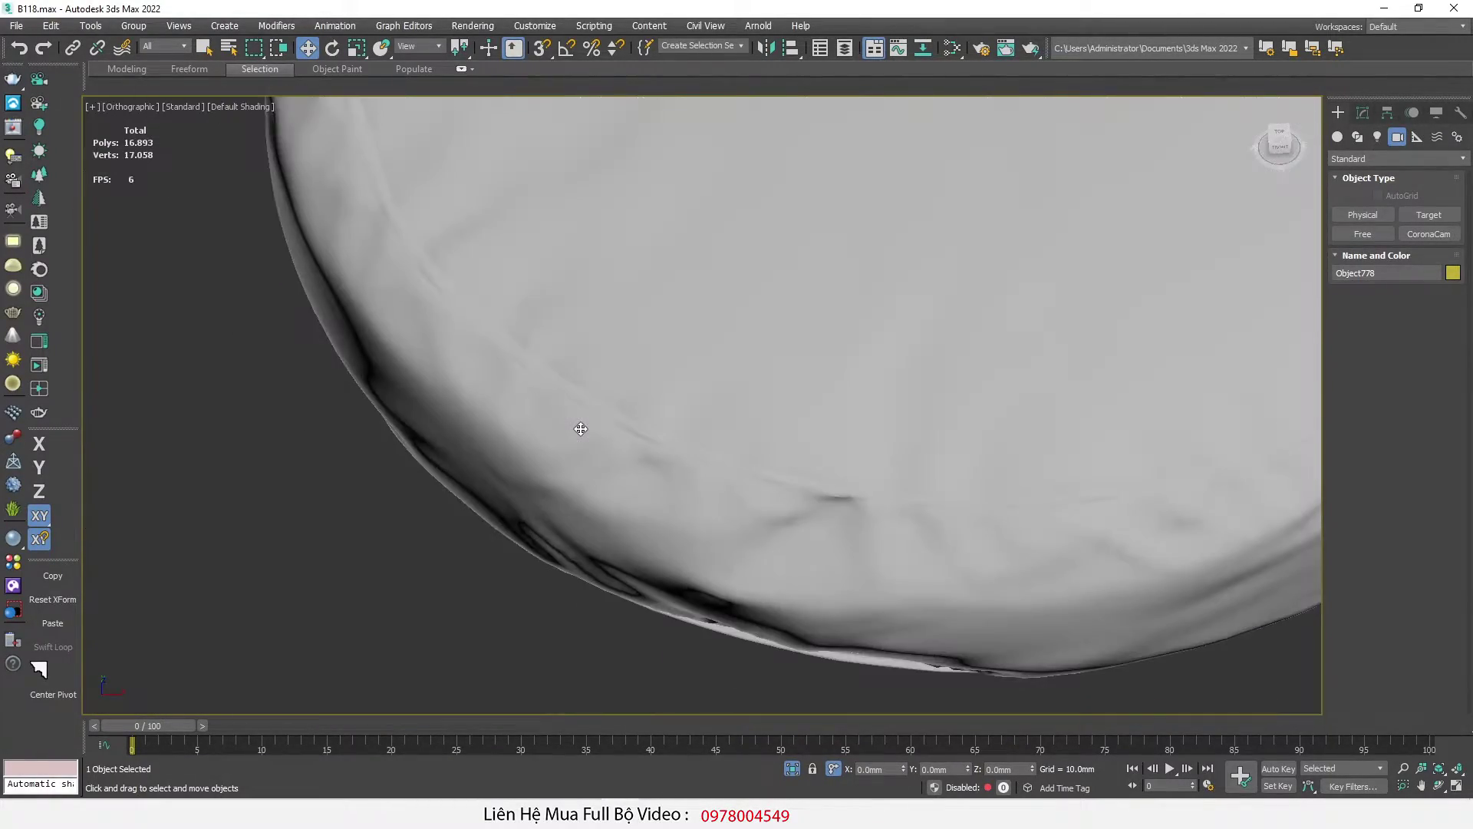
scroll(597, 408, "up", 3)
scroll(592, 403, "down", 2)
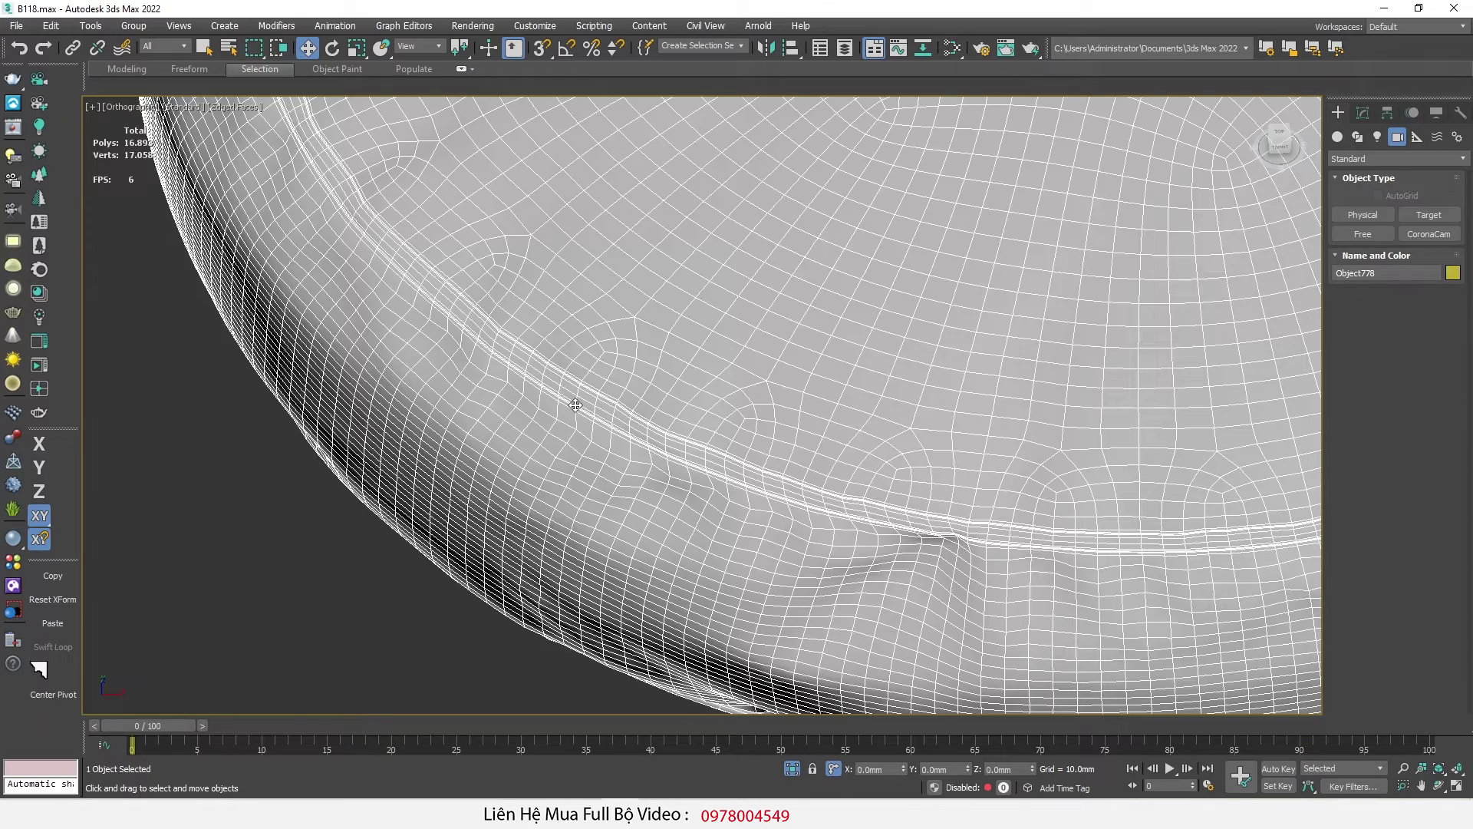
scroll(568, 416, "down", 2)
Step: Merge Chikhau.max from the B118 project folder into the current scene
mouse_move(144, 810)
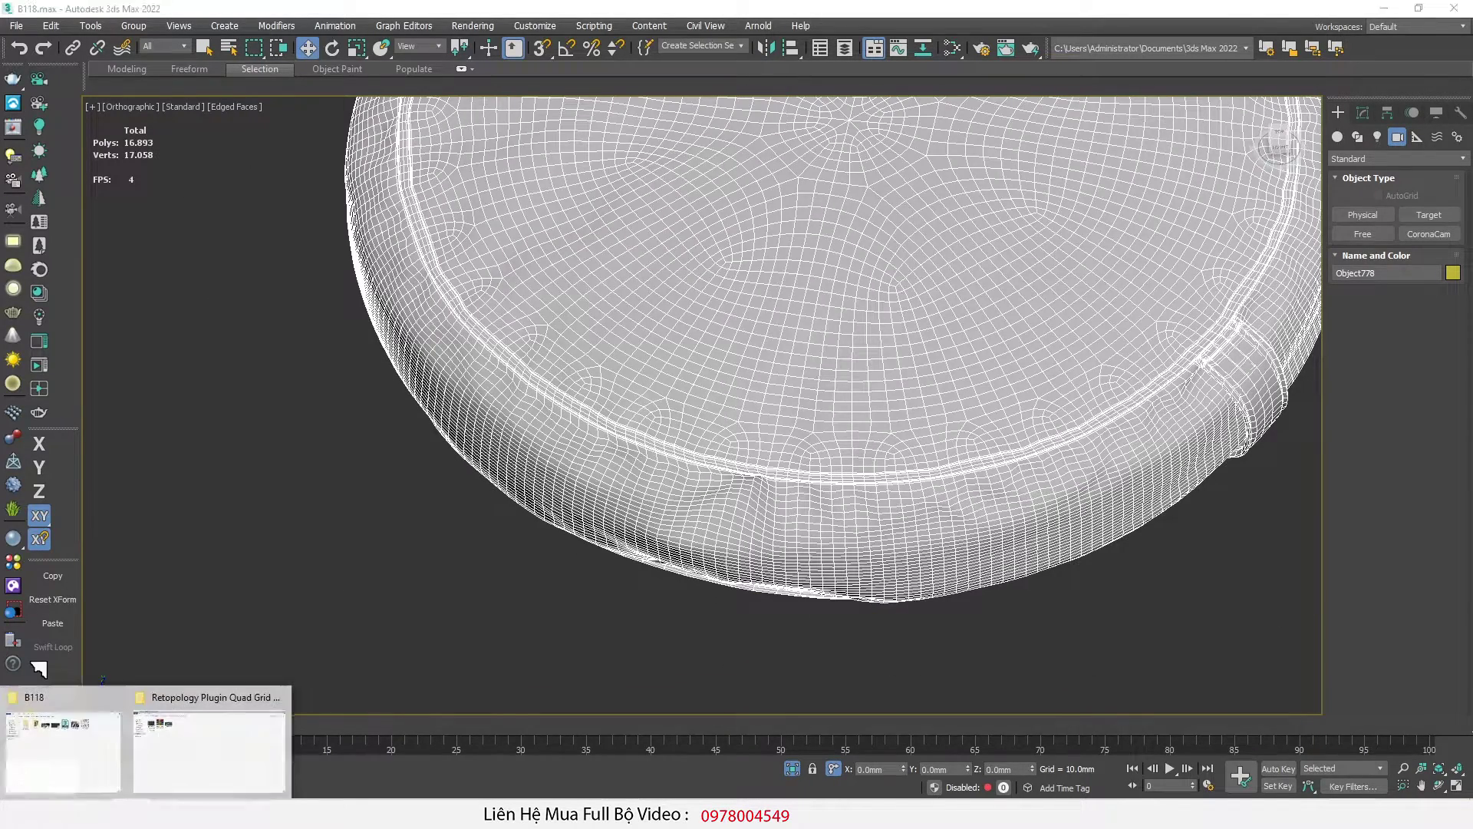
left_click(87, 760)
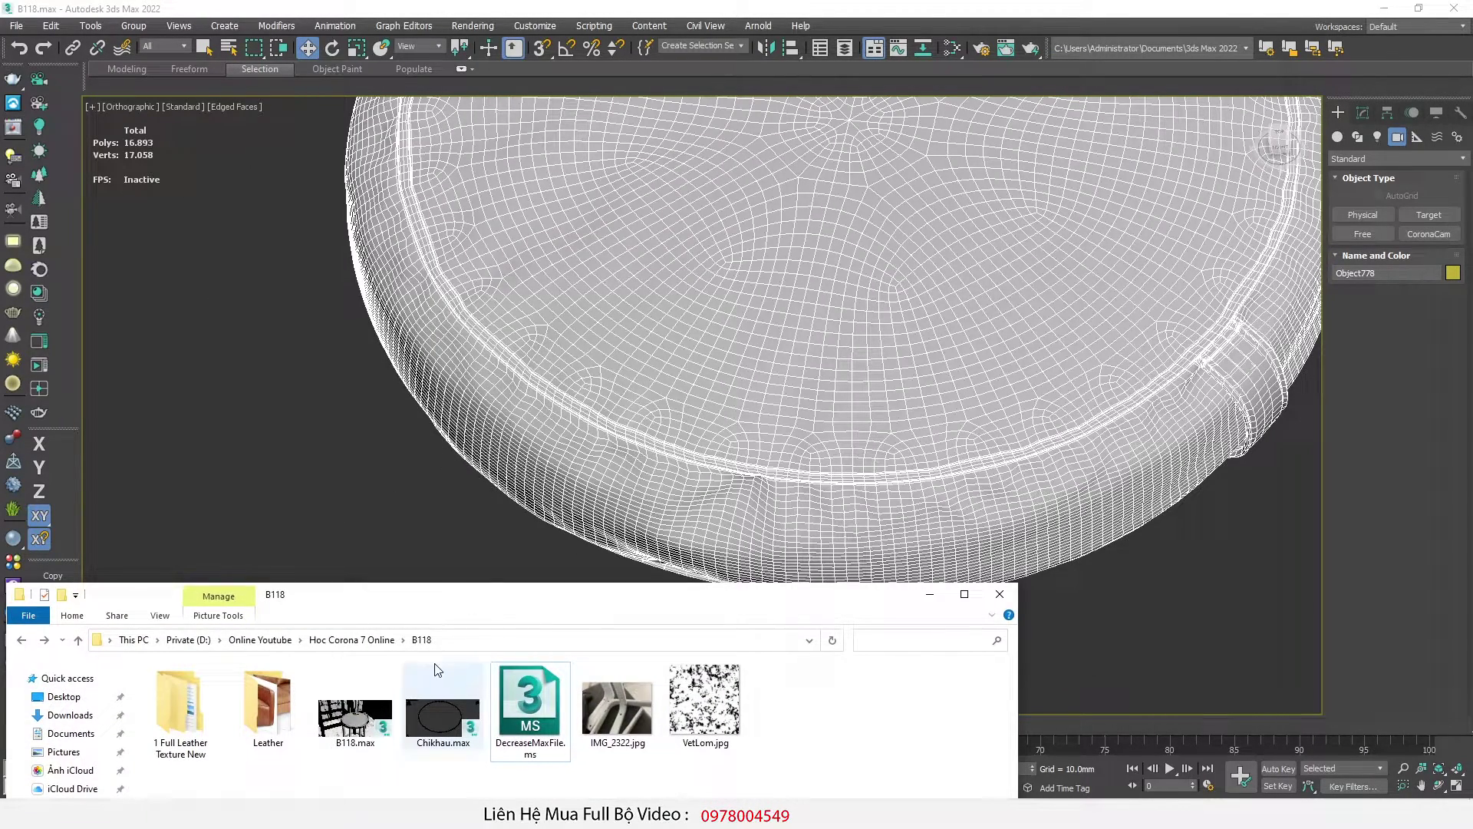
left_click(450, 730)
left_click_drag(450, 730, 334, 324)
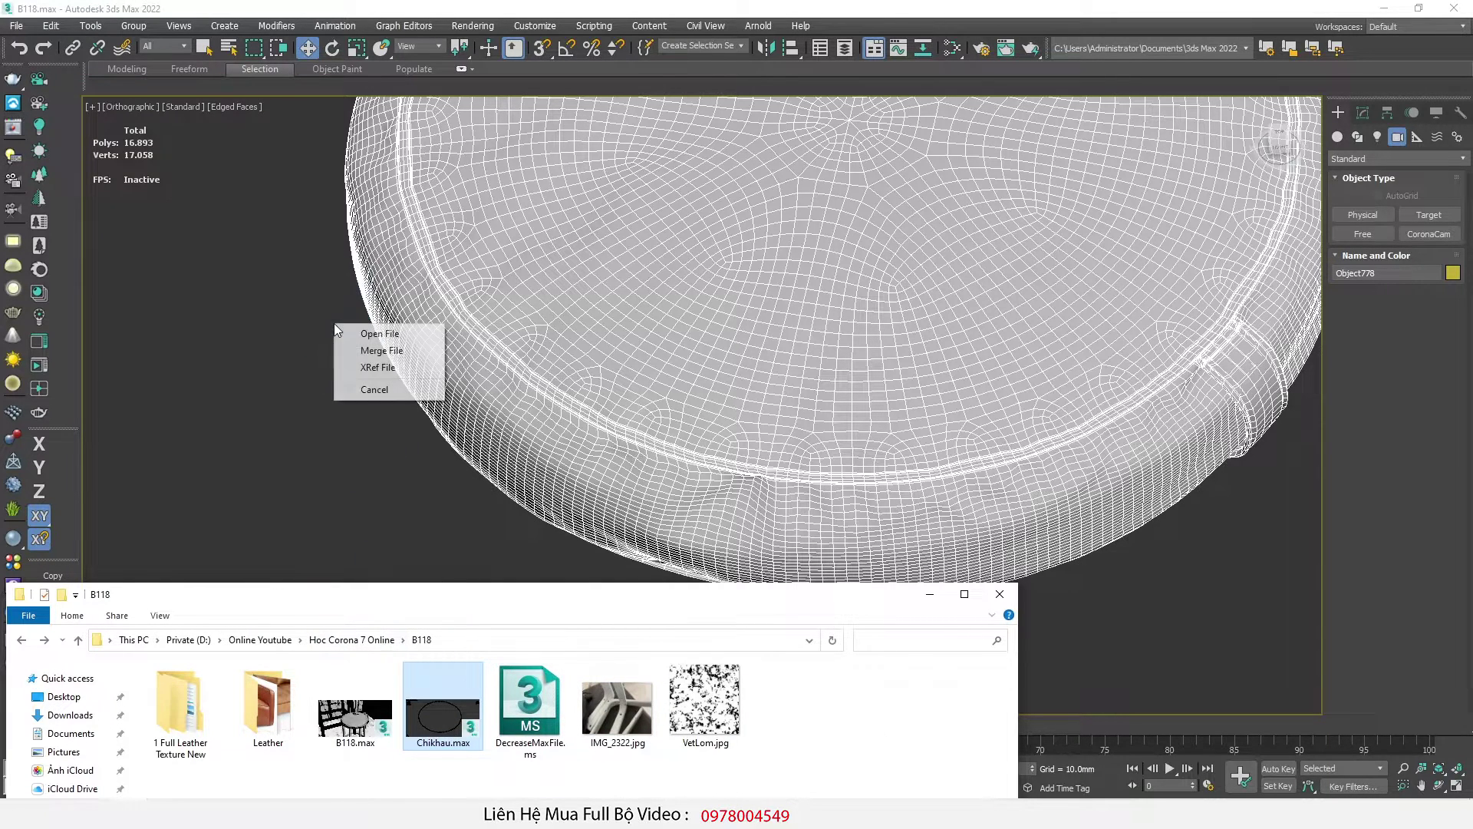
left_click(370, 351)
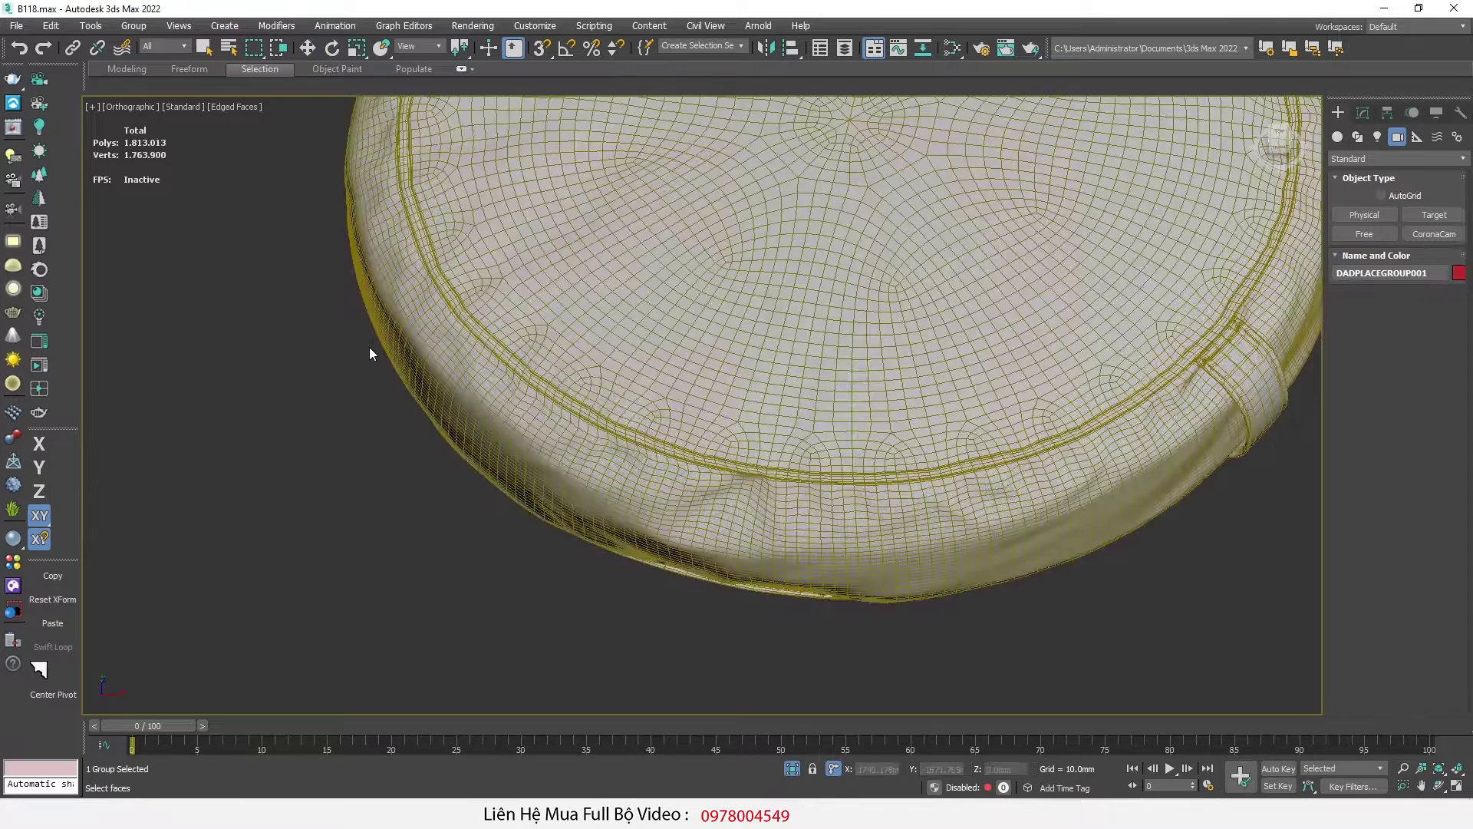
Step: Move the merged stitching ring near the seat and align its pivot point to the seat's pivot point in X, Y and Z
scroll(370, 353, "down", 10)
key("w")
left_click(1113, 322)
left_click_drag(1135, 313, 657, 333)
scroll(583, 344, "up", 6)
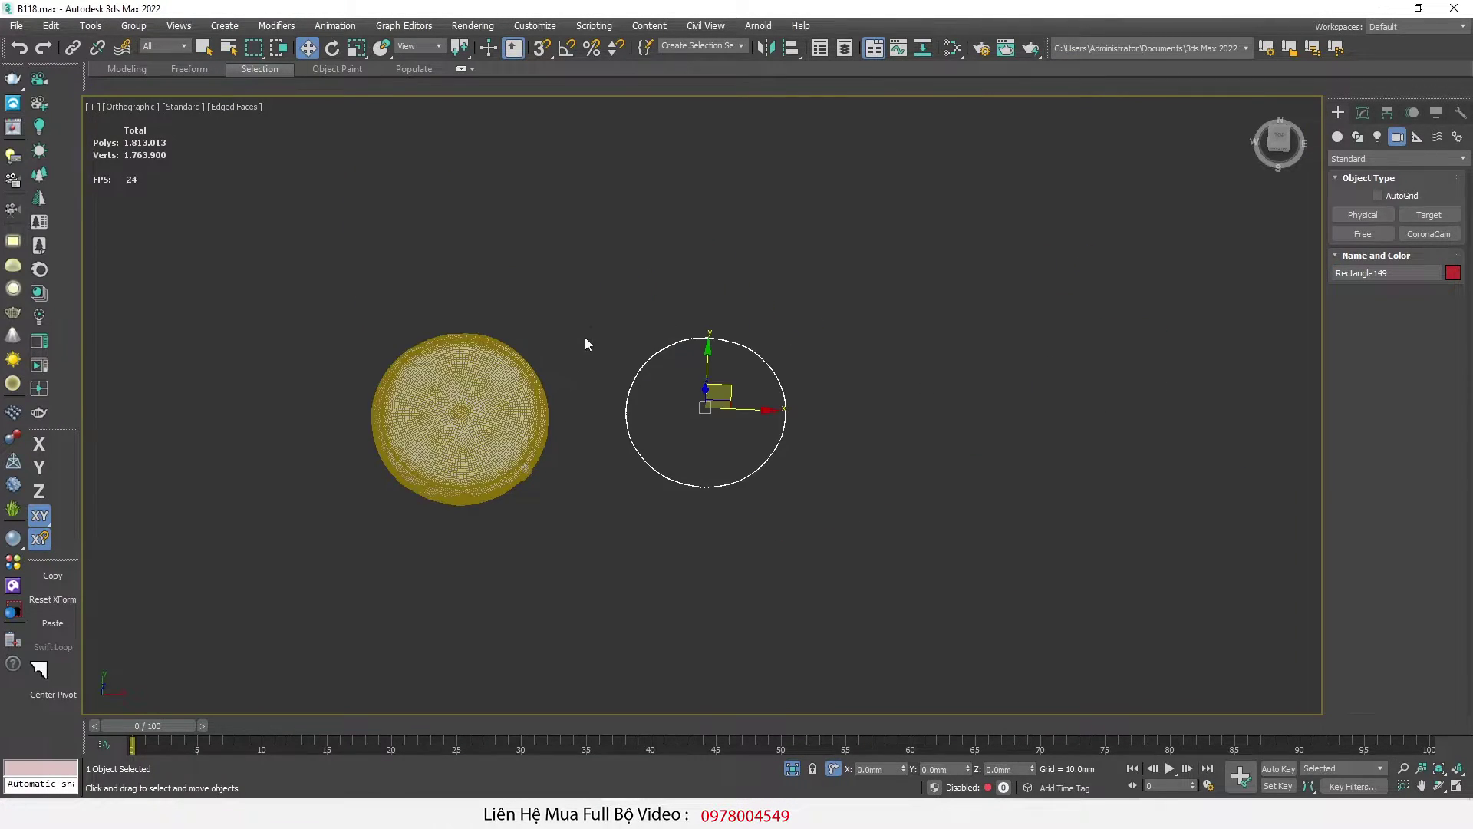
scroll(561, 327, "down", 2)
left_click(790, 50)
left_click(423, 495)
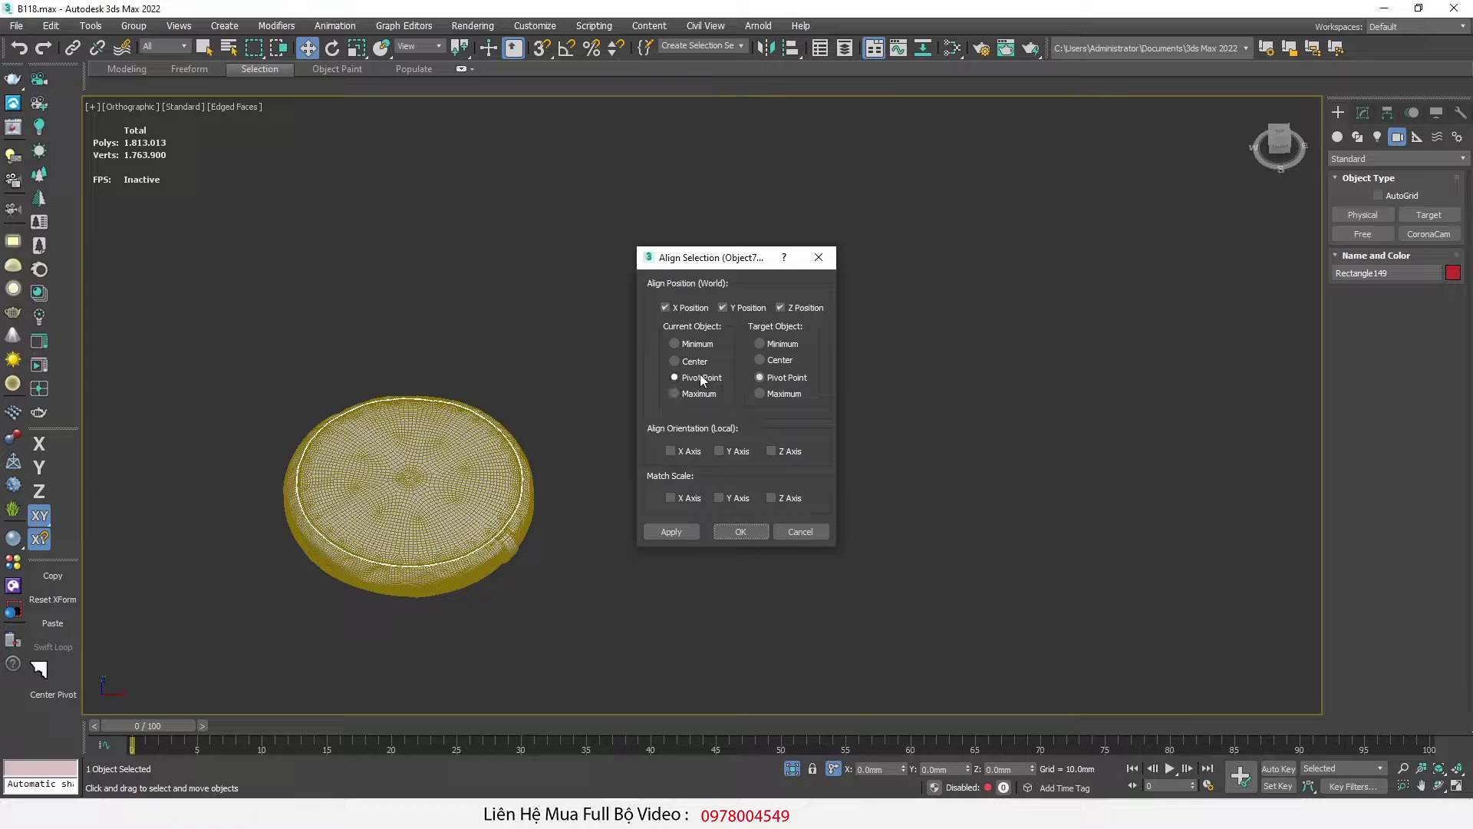
left_click(740, 531)
Step: Lower the stitching ring slightly in the front view so it sits into the seat's seam
key("f")
key("z")
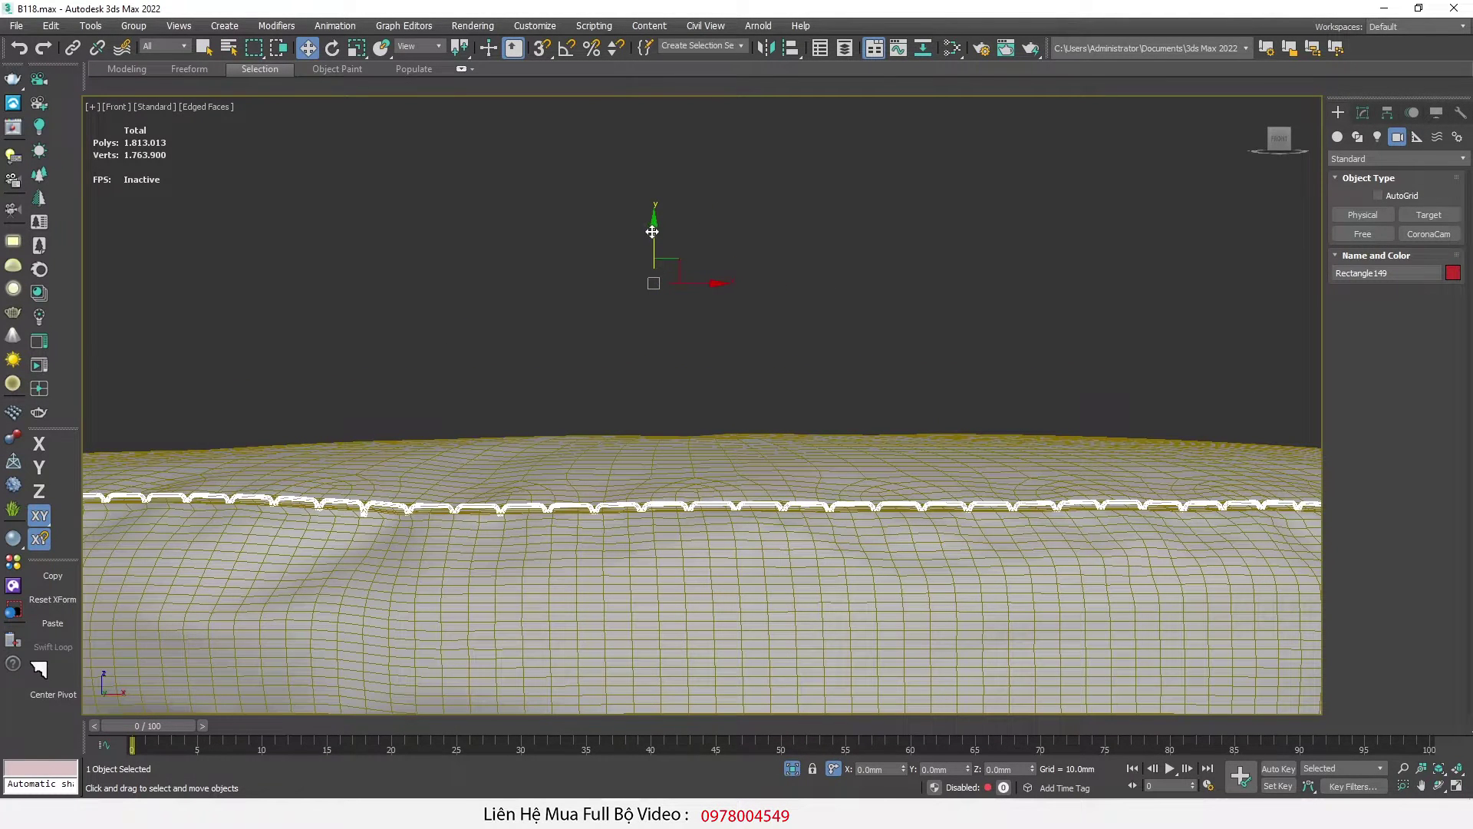
left_click_drag(652, 231, 650, 237)
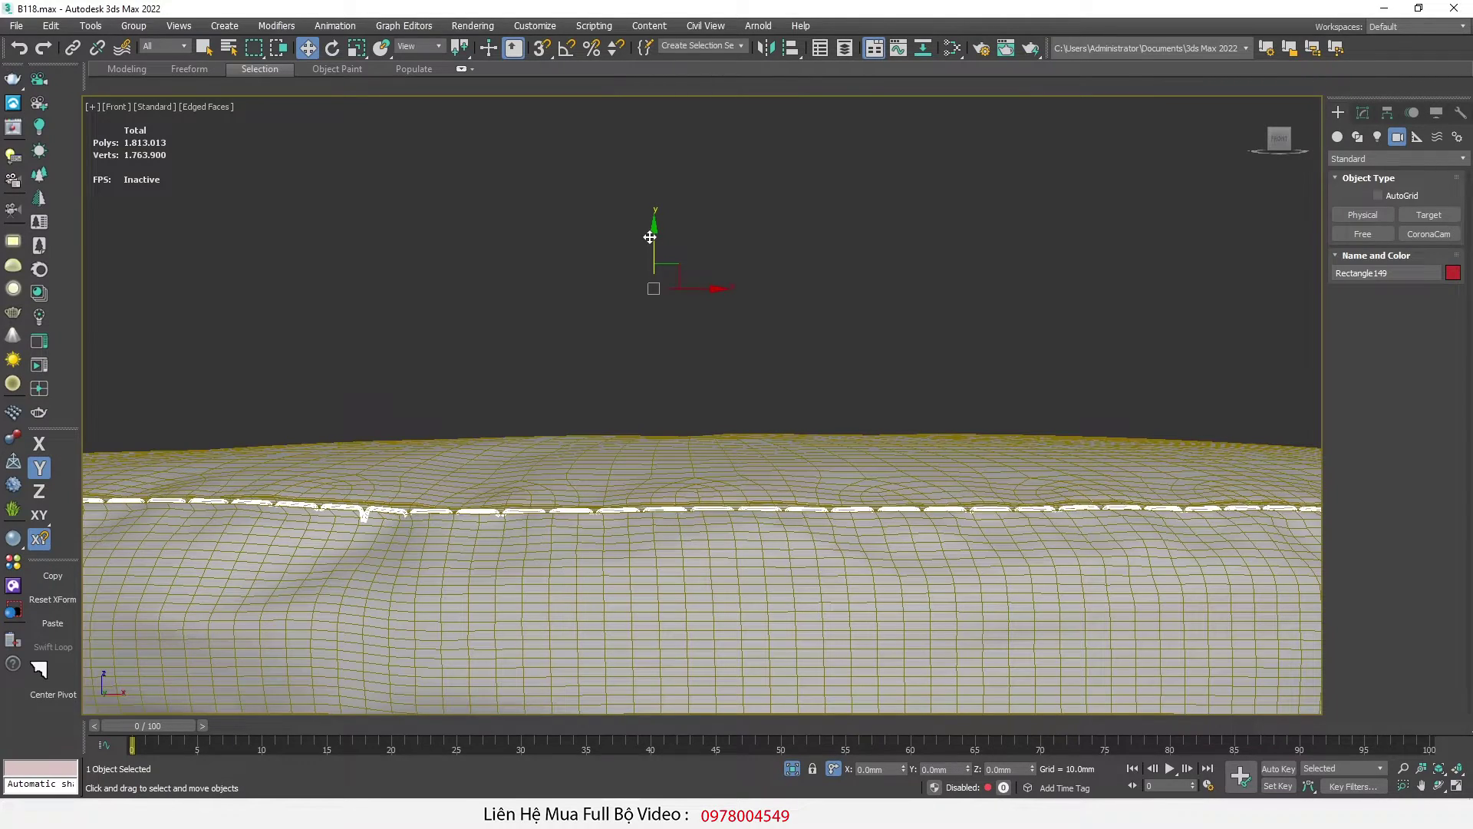
Step: Inspect the stitching around the top seam and the underside of the seat, with and without edged faces
middle_click_drag(641, 369, 613, 526, "alt")
key("F4")
scroll(613, 526, "down", 5)
scroll(492, 549, "up", 8)
key("F4")
key("F4")
scroll(485, 518, "down", 10)
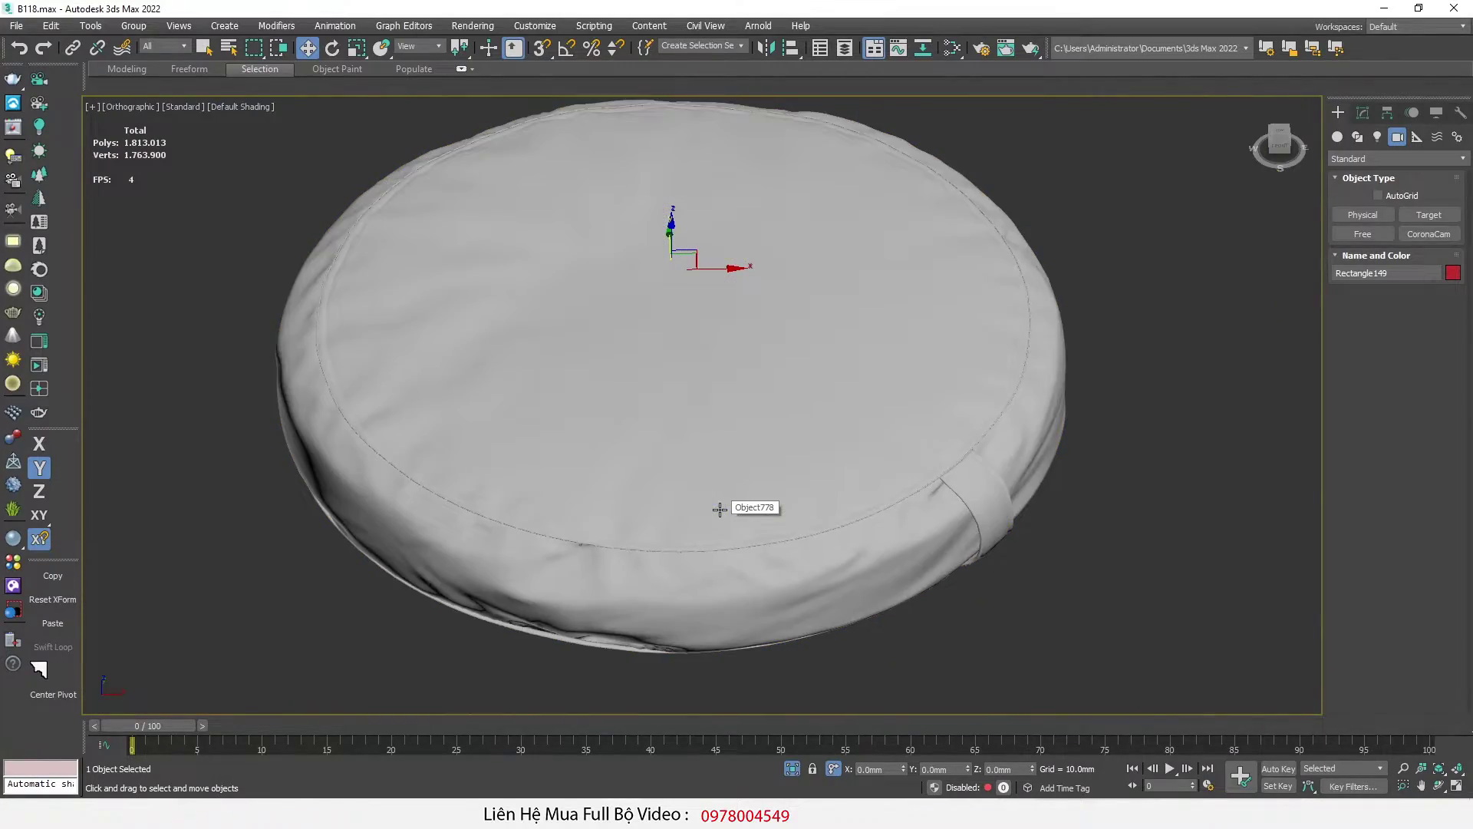
key("F4")
middle_click_drag(743, 546, 781, 272, "alt")
key("F4")
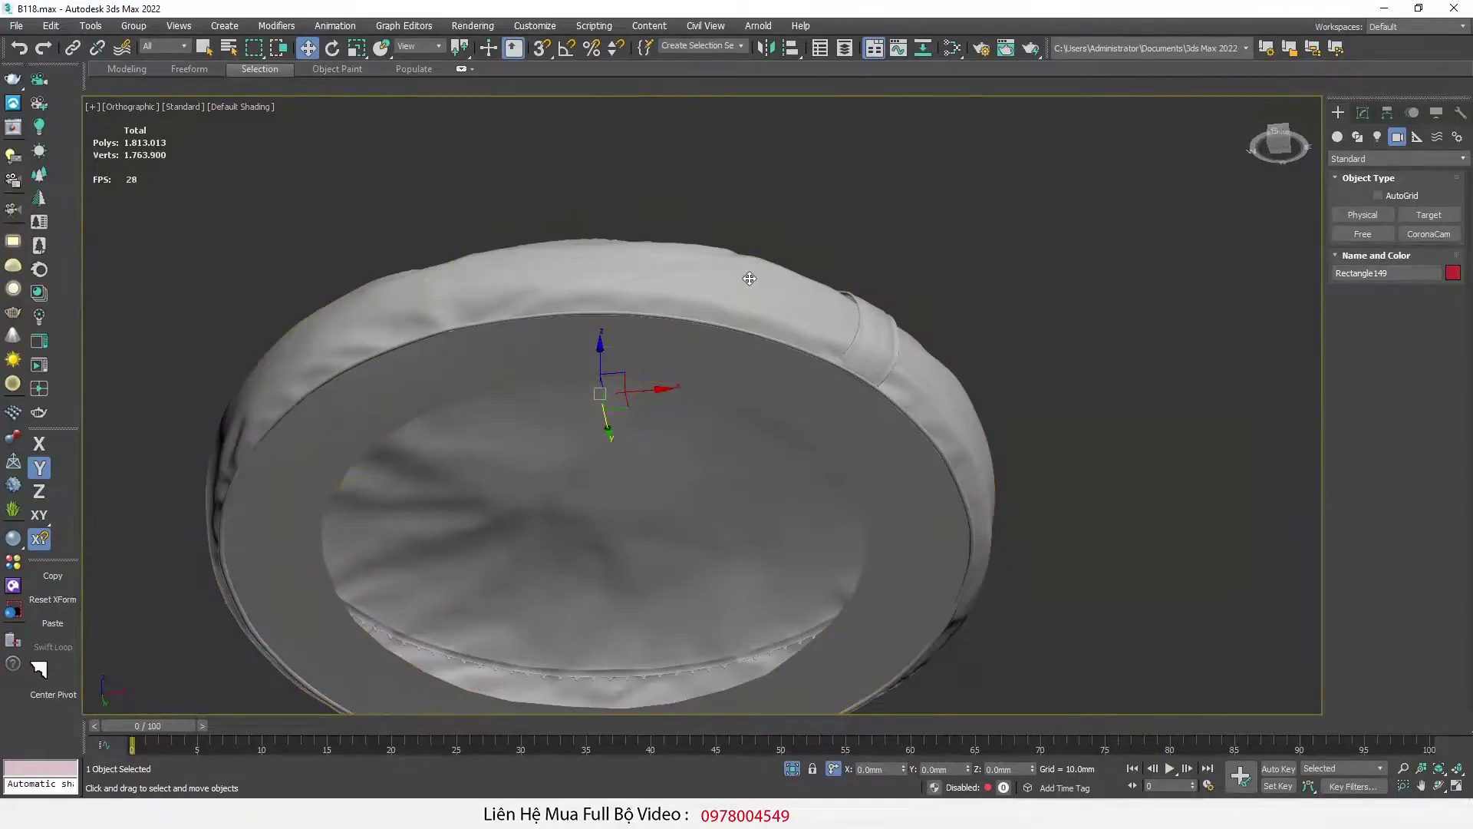
Step: Select the flat ring element on the underside of the seat, pull it downward, and delete it
left_click(750, 279)
key("F4")
scroll(391, 435, "up", 5)
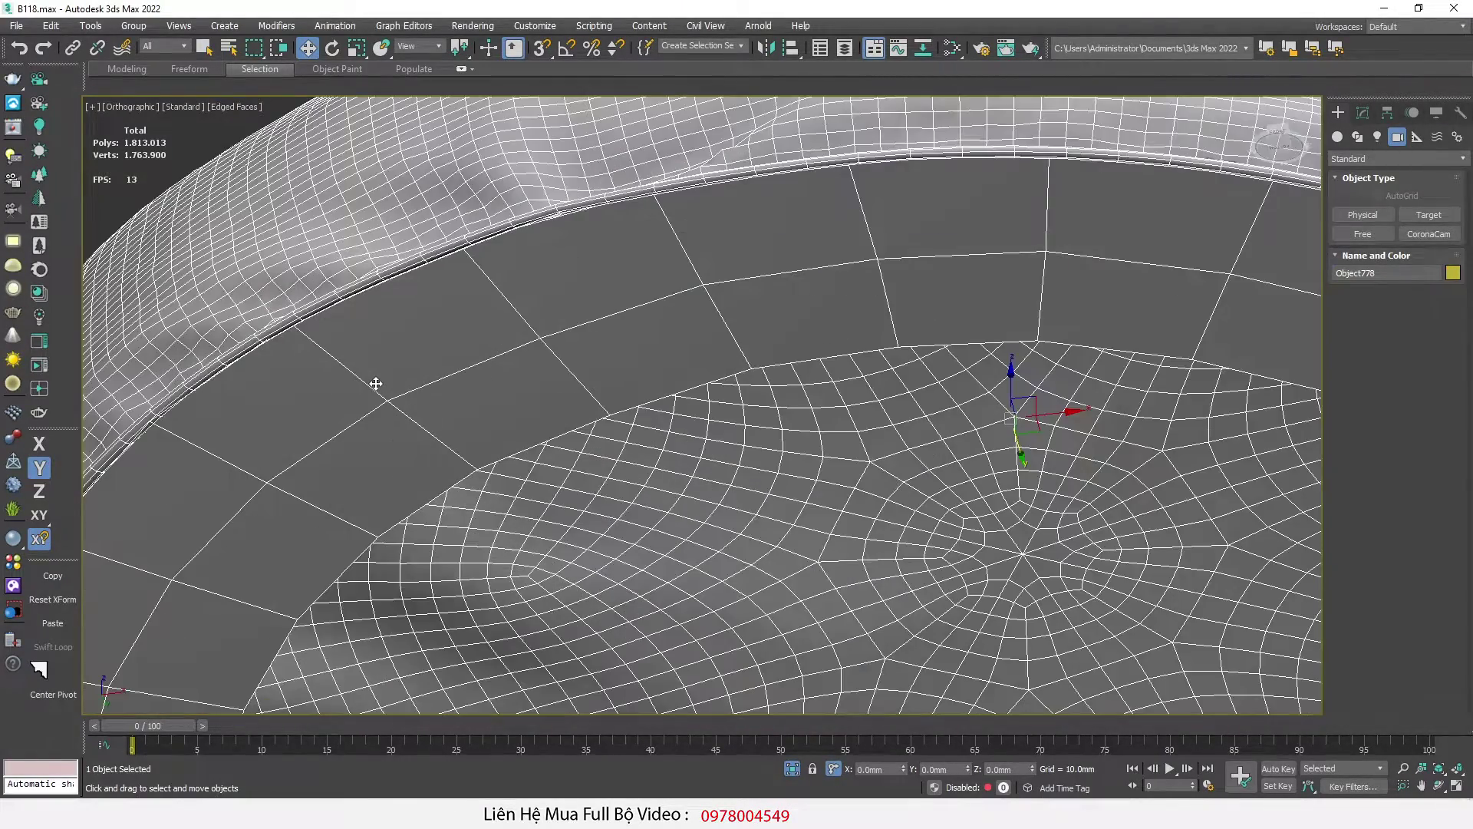
key("5")
left_click(507, 363)
scroll(506, 362, "down", 6)
middle_click_drag(507, 362, 579, 418, "alt")
scroll(579, 418, "up", 3)
left_click_drag(596, 429, 606, 564)
key("Delete")
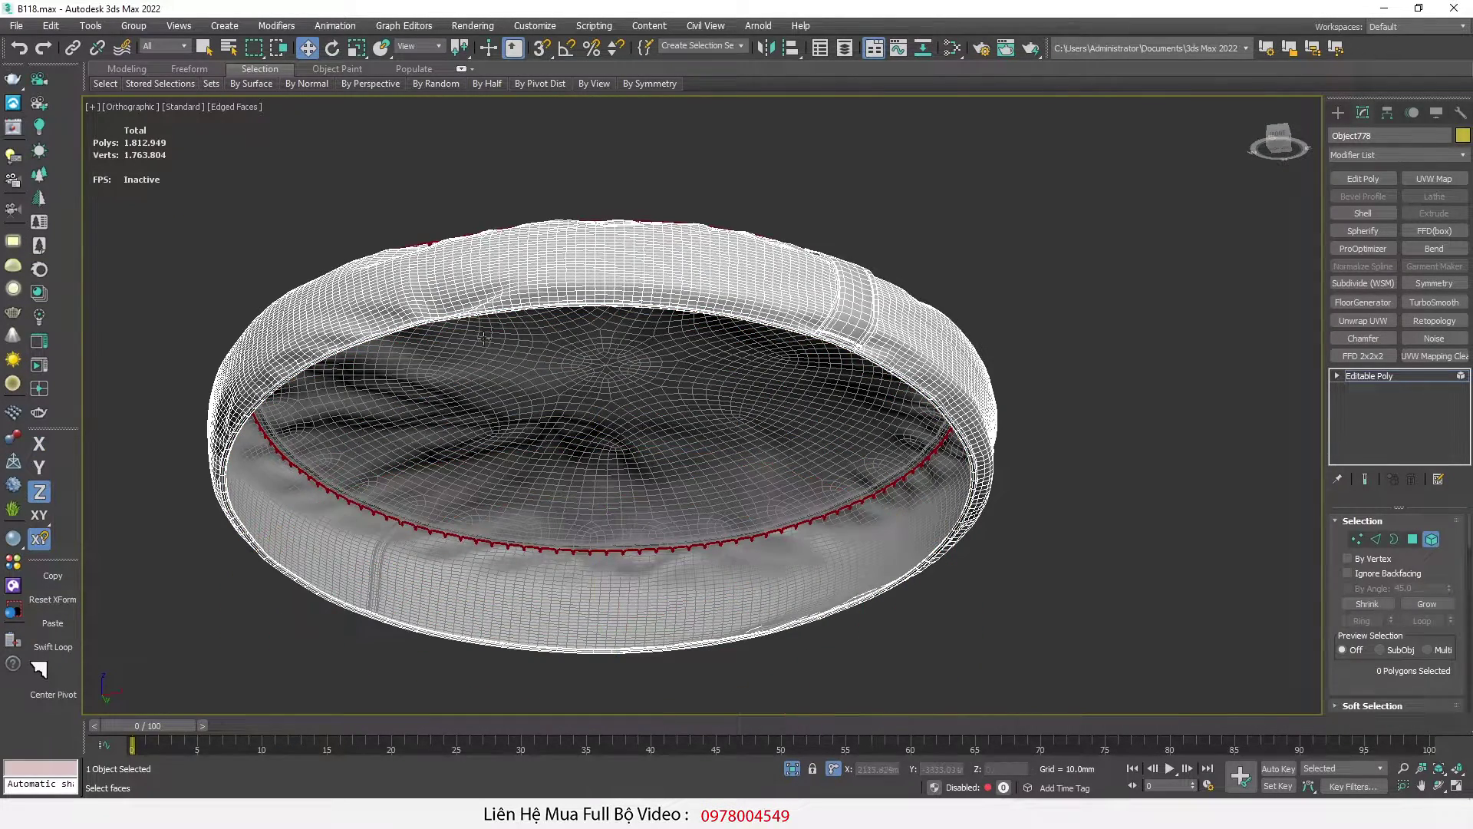
Step: Select the thin rim element running around the seat's bottom edge and detach it as a separate object
middle_click_drag(454, 364, 485, 394, "alt")
scroll(256, 415, "up", 5)
scroll(434, 424, "down", 2)
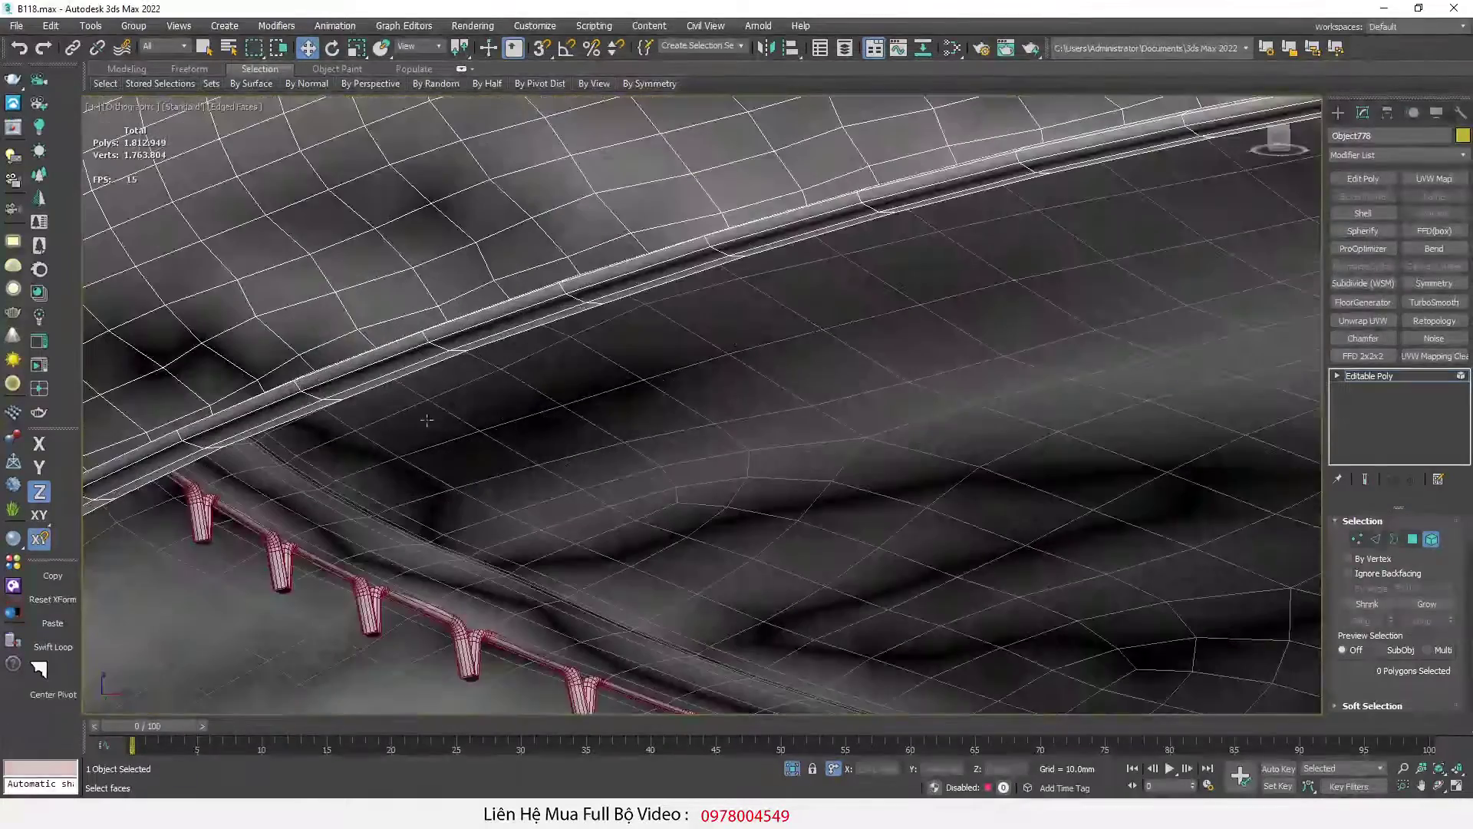
left_click(400, 354)
scroll(458, 375, "down", 8)
middle_click_drag(555, 366, 549, 419, "alt")
scroll(366, 510, "up", 7)
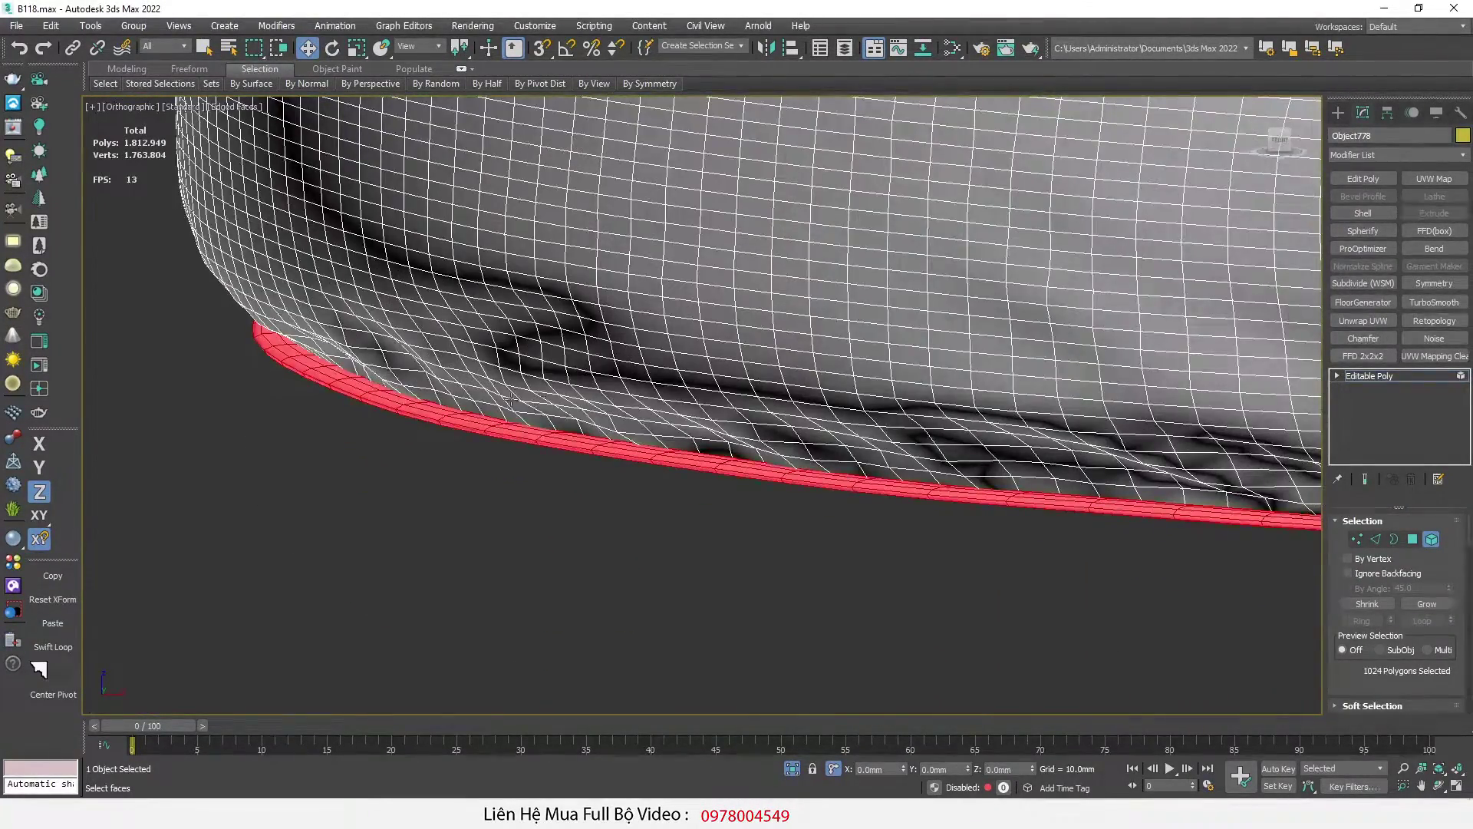
scroll(330, 459, "down", 10)
middle_click_drag(531, 493, 549, 425, "alt")
scroll(326, 381, "up", 6)
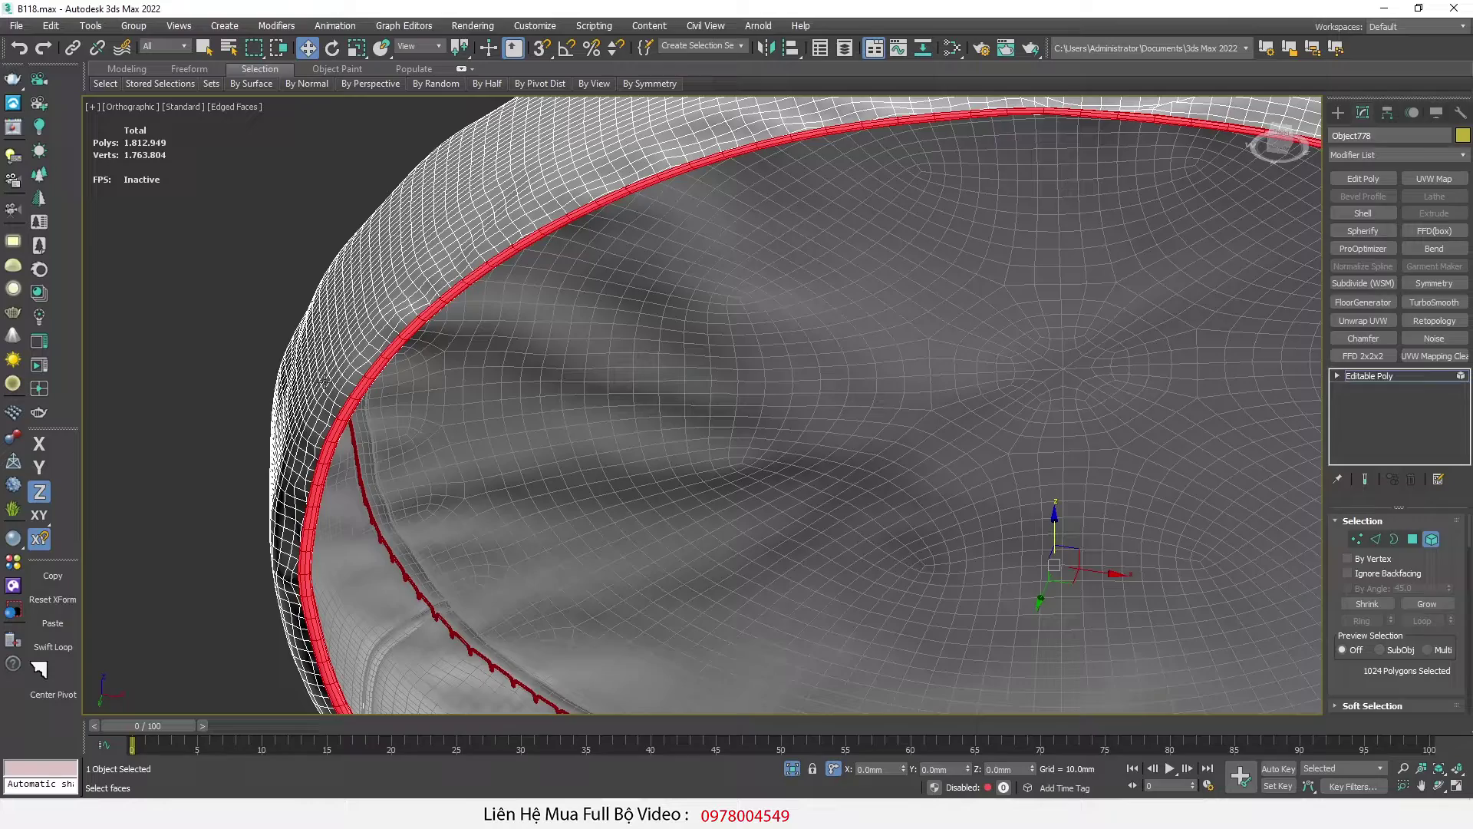
scroll(325, 382, "down", 8)
middle_click_drag(497, 369, 494, 427, "alt")
scroll(493, 426, "up", 10)
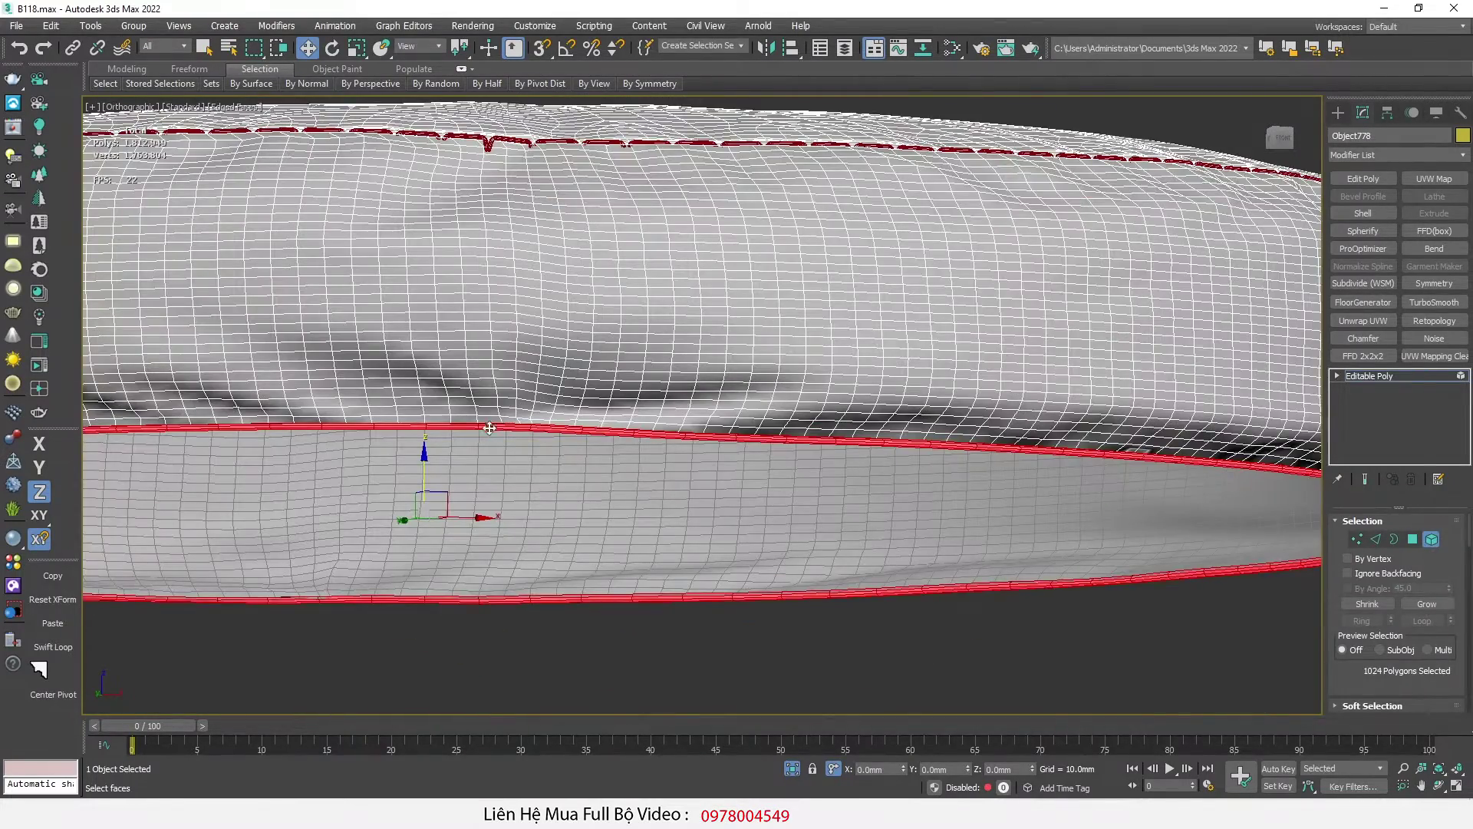
scroll(493, 427, "down", 8)
scroll(498, 429, "up", 8)
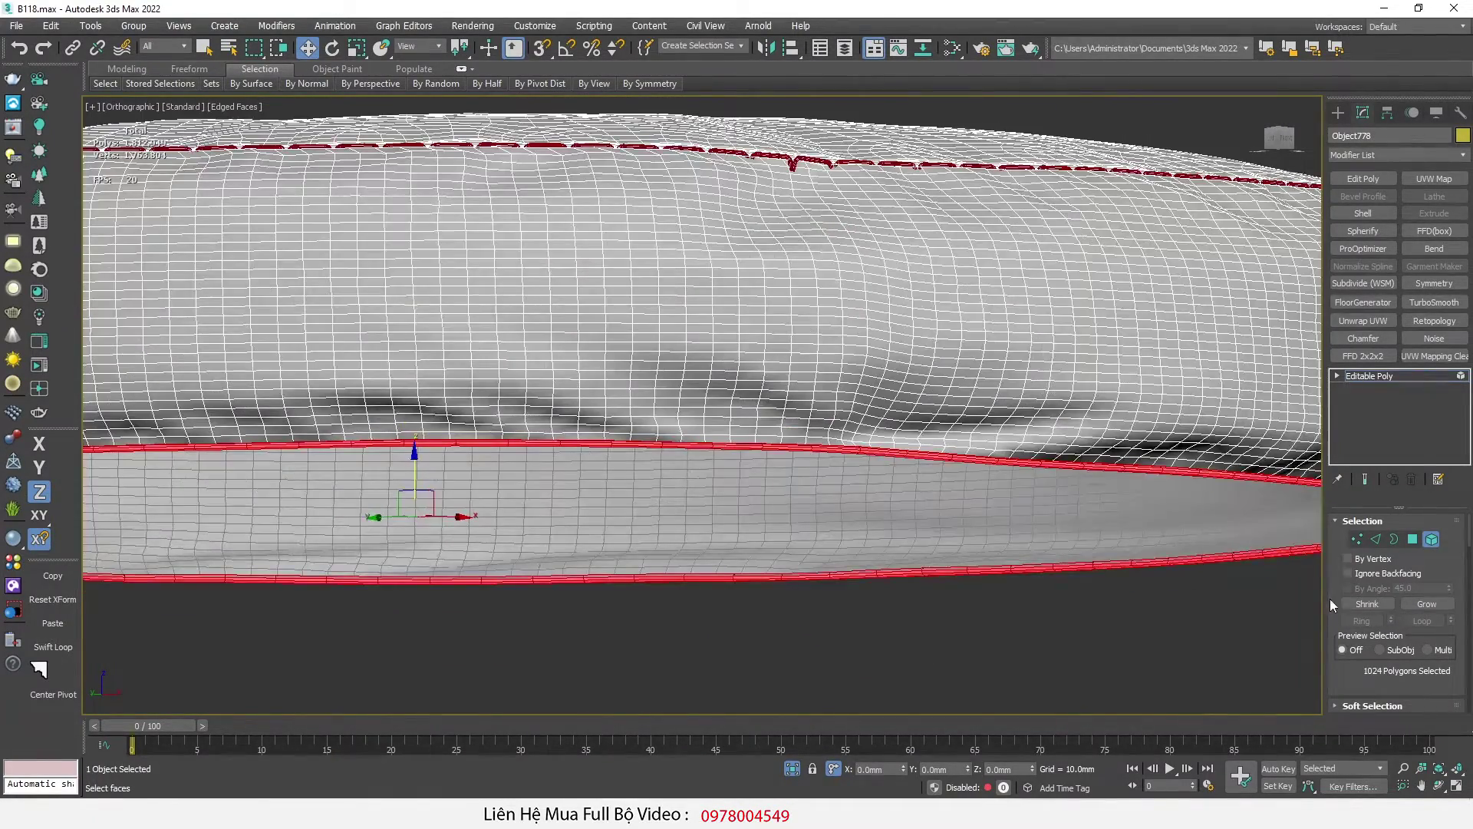
left_click_drag(1323, 596, 992, 596)
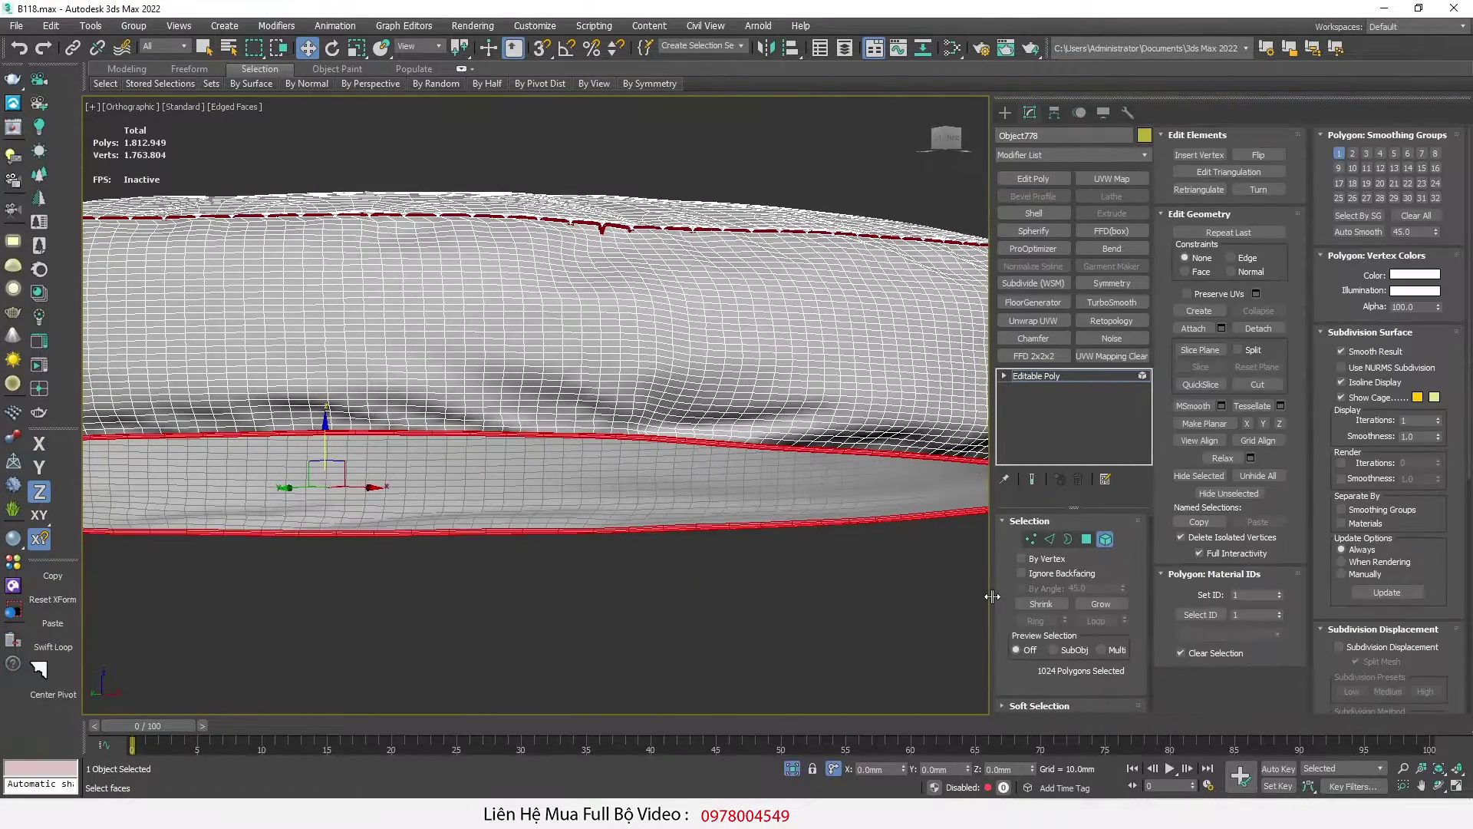
left_click(1258, 329)
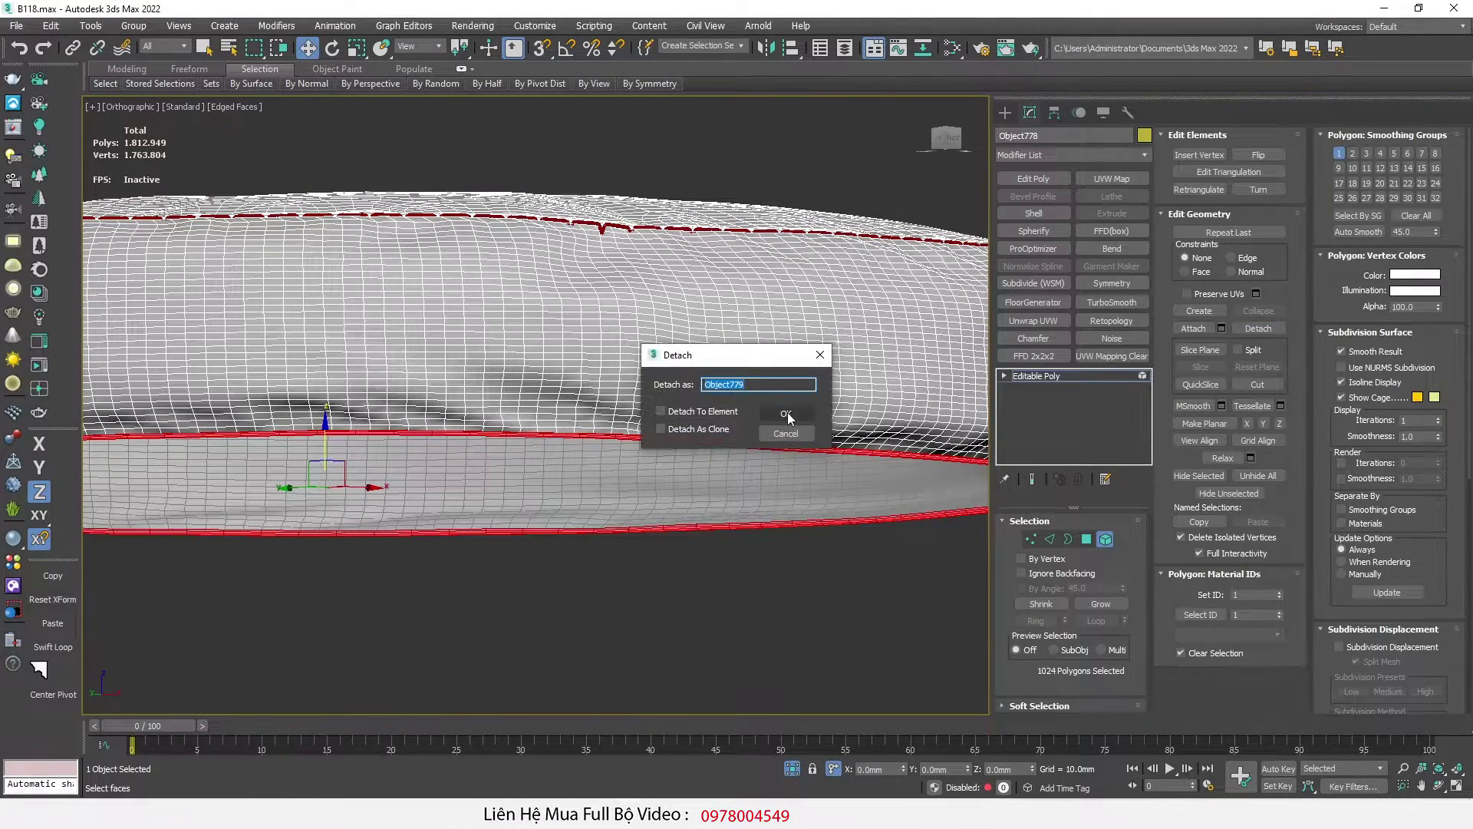
left_click(782, 421)
left_click(1005, 113)
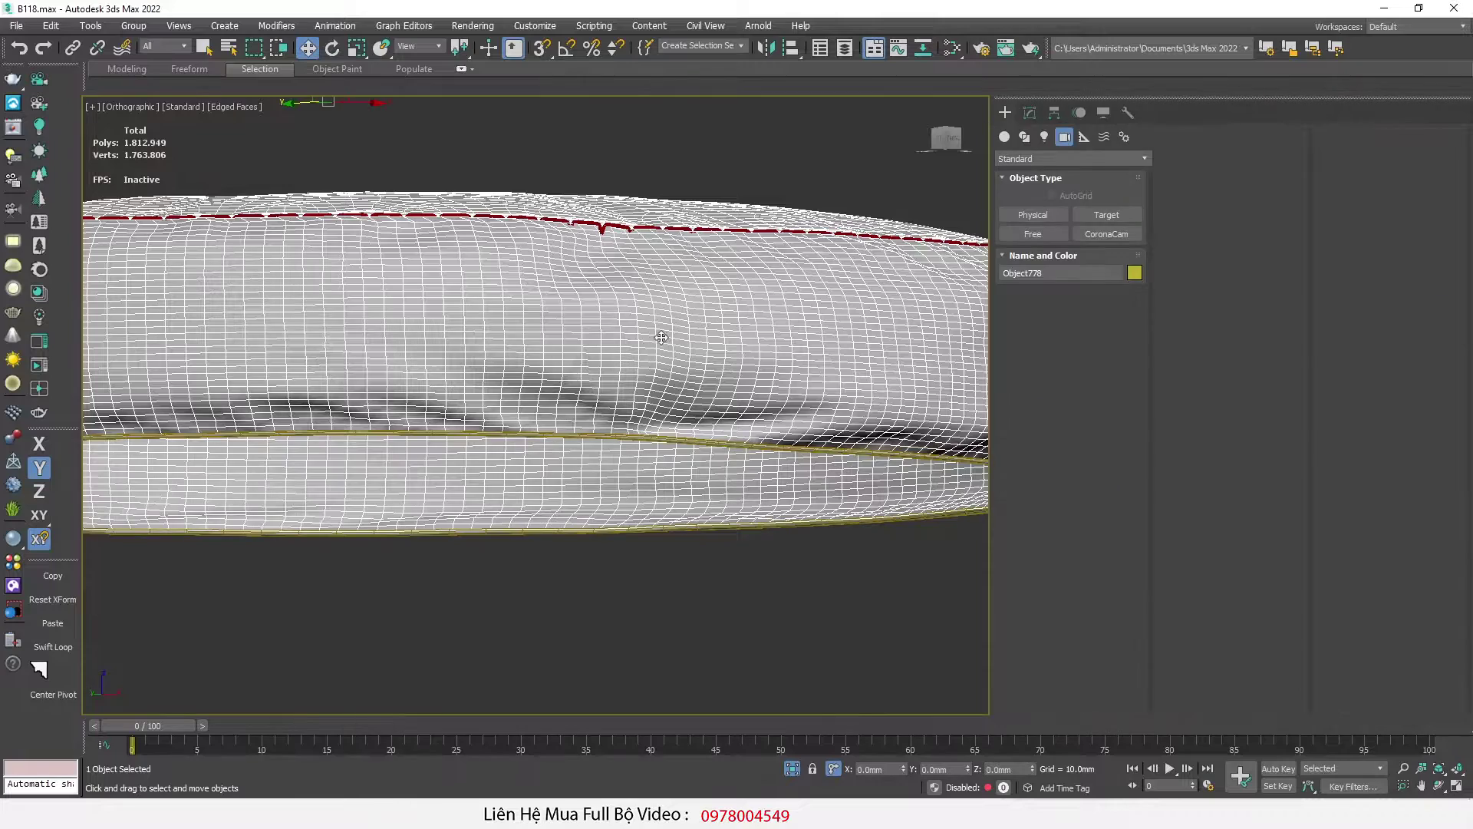
Step: Try moving the seat upward away from the detached rim, and undo the move
scroll(625, 324, "down", 6)
middle_click_drag(580, 339, 564, 372, "alt")
left_click_drag(477, 248, 485, 156)
key("ctrl+z")
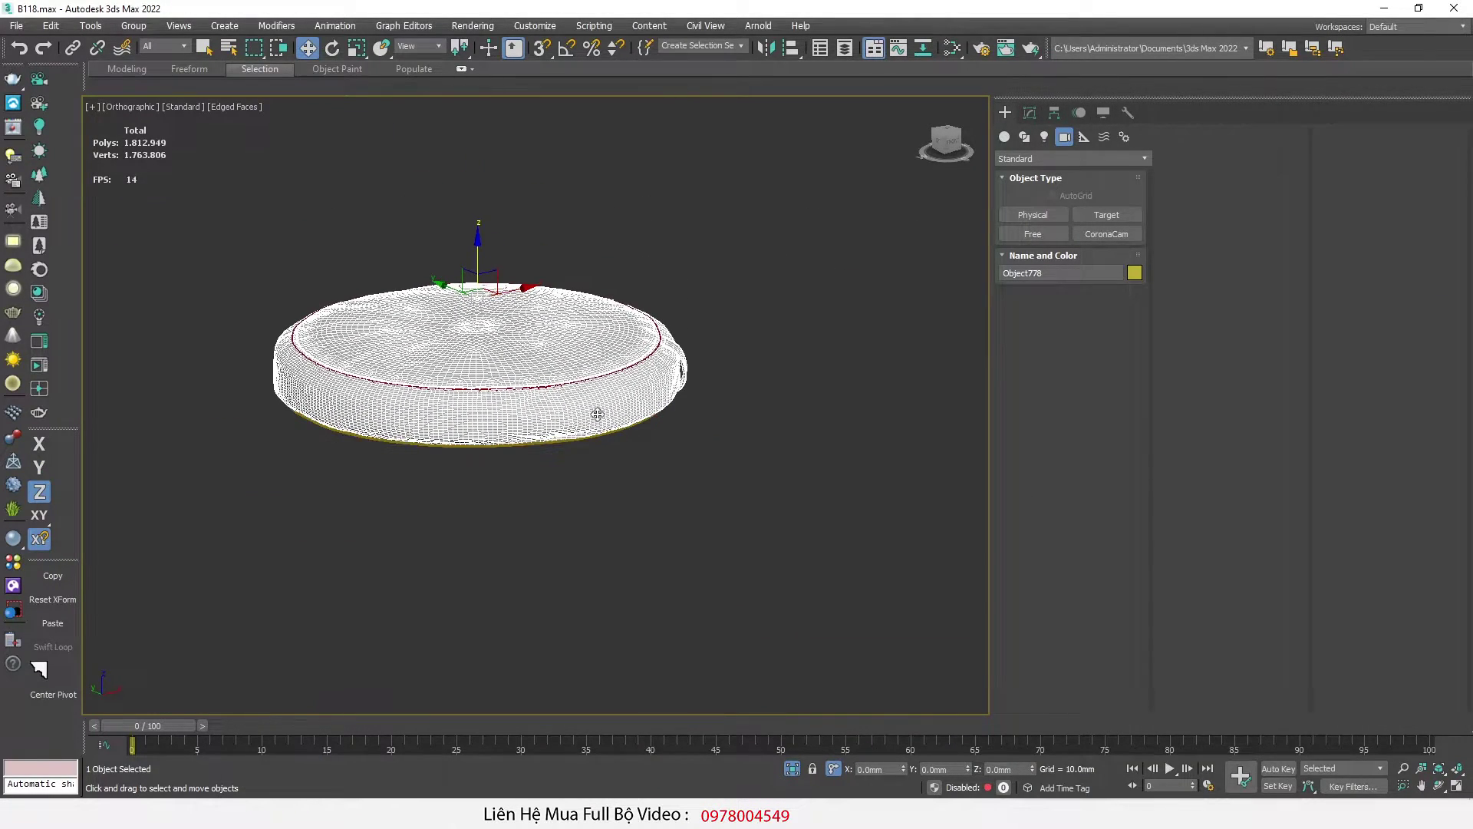
Step: Apply a UVW Mapping Clear modifier to the seat to remove its existing mapping coordinates
scroll(596, 412, "up", 5)
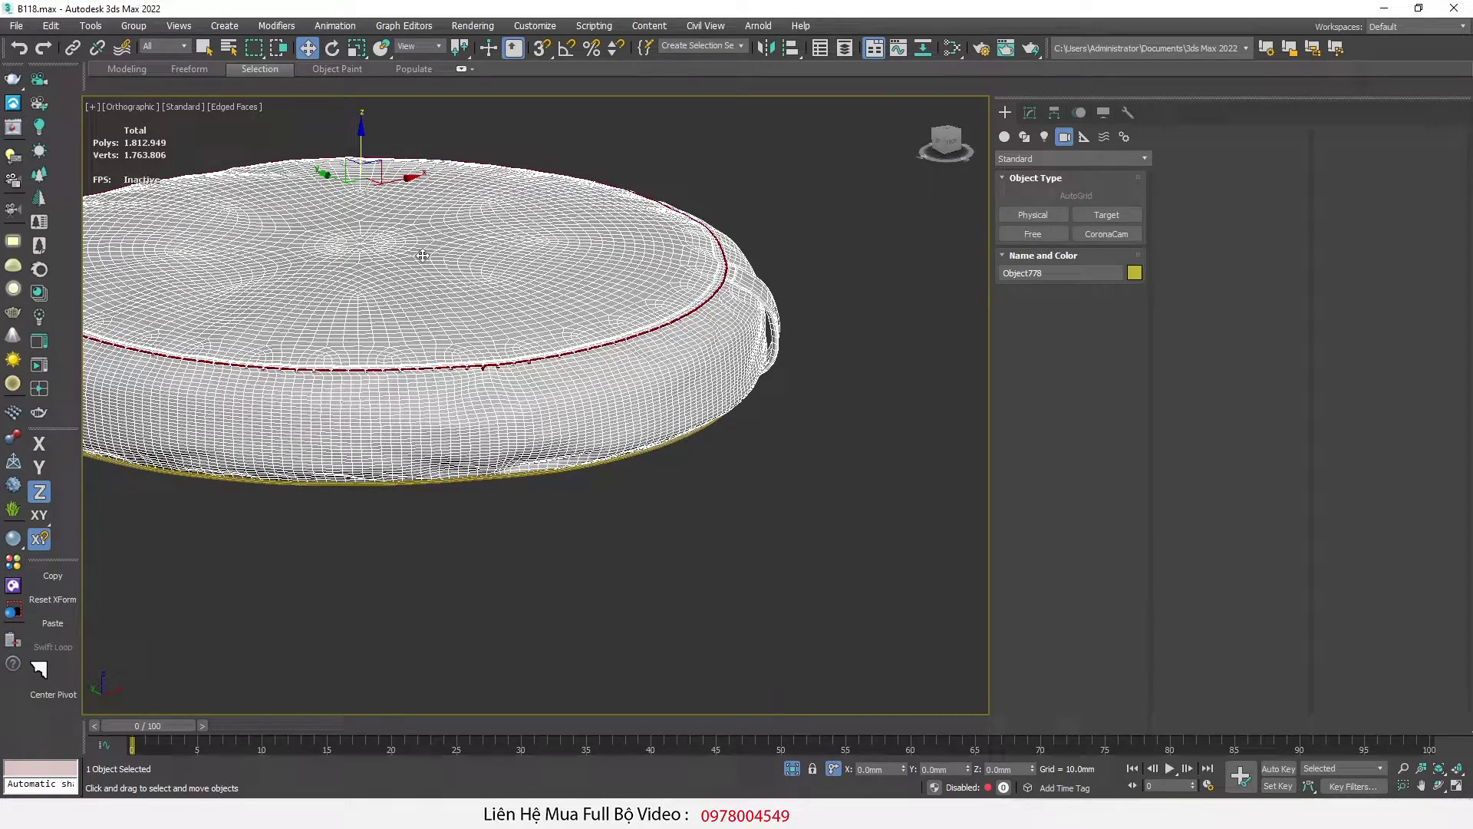
scroll(631, 302, "up", 6)
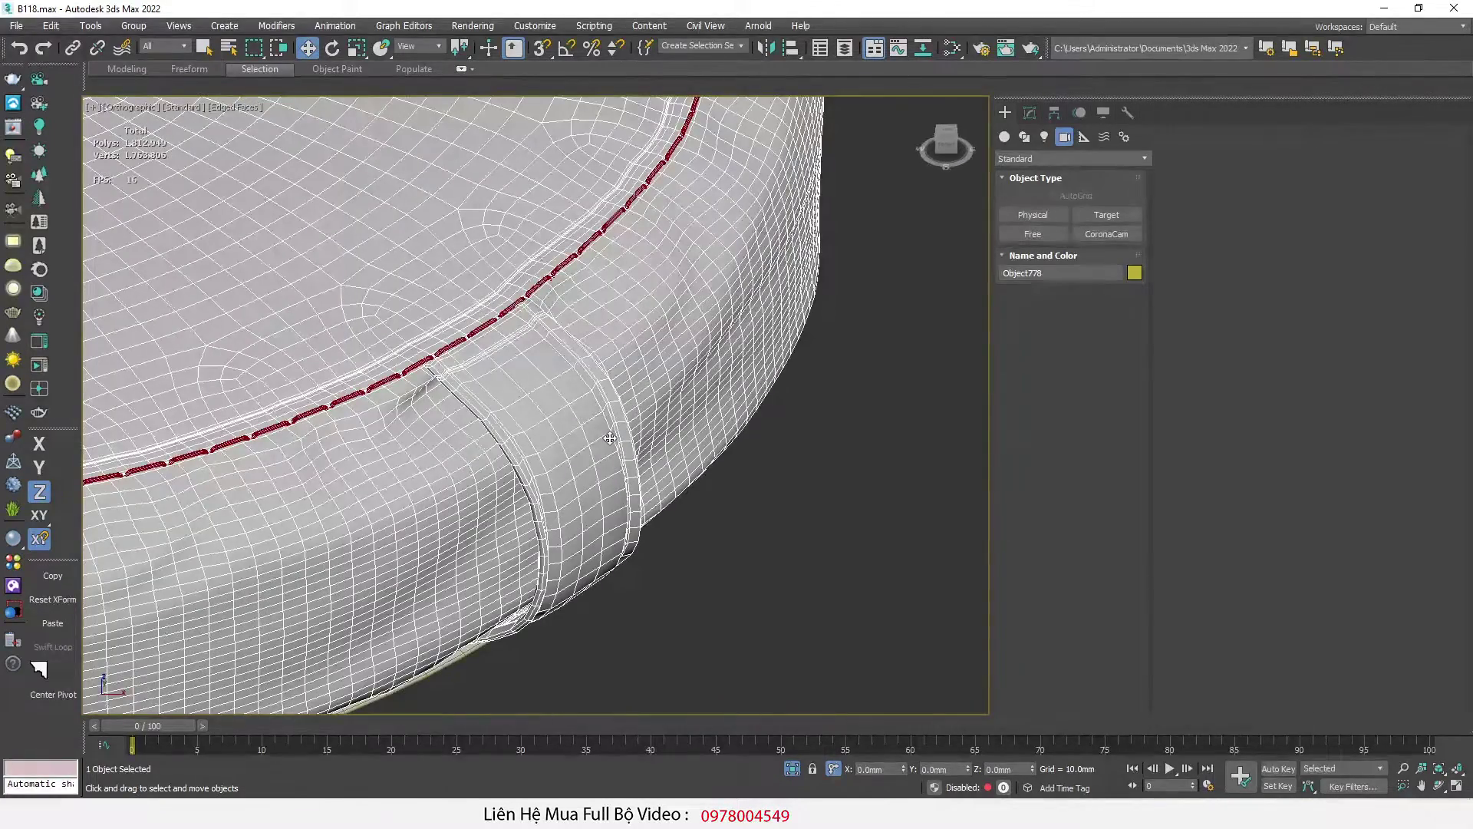
scroll(610, 438, "down", 6)
key("z")
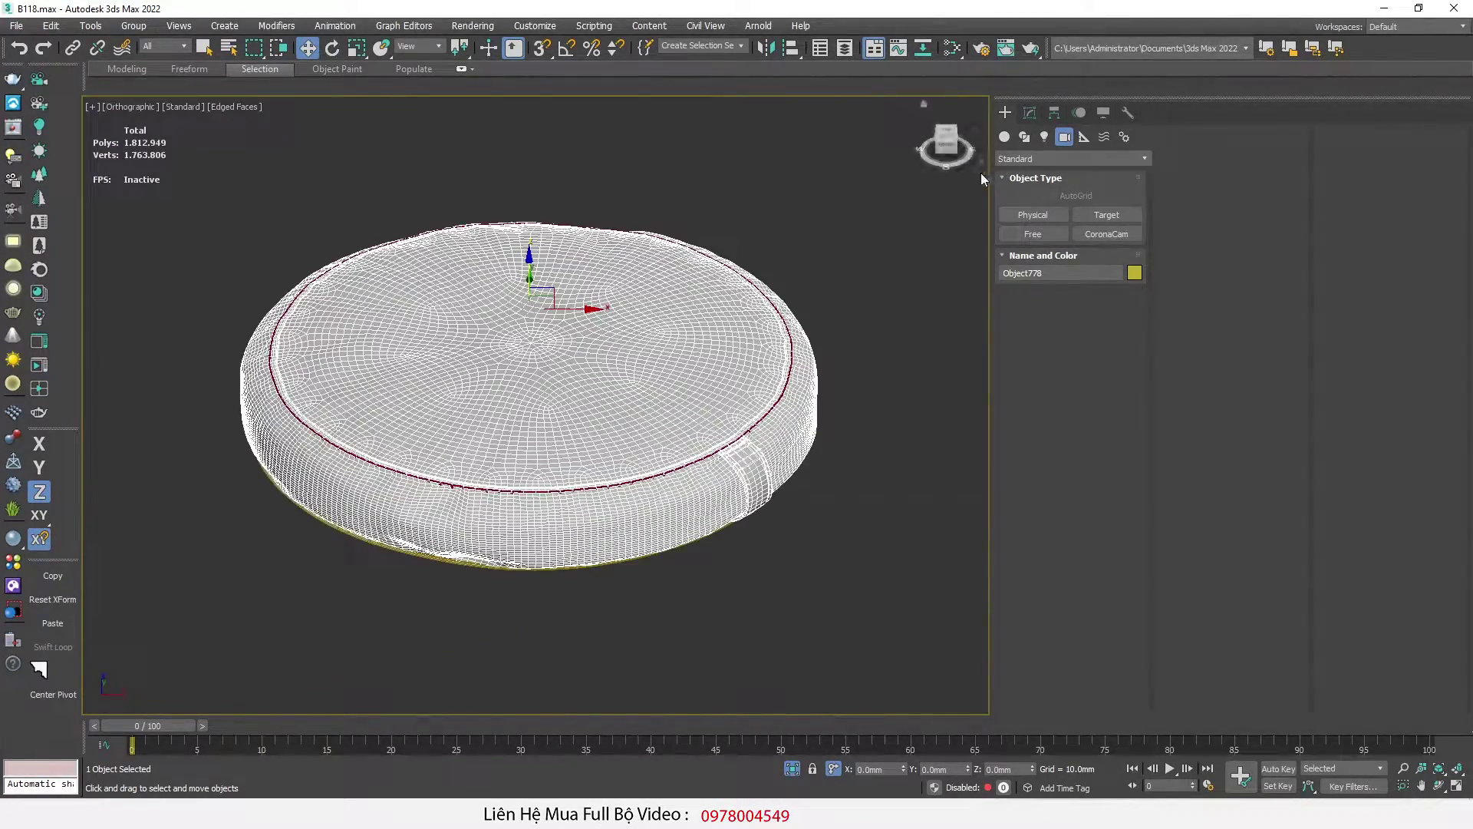
left_click(1036, 115)
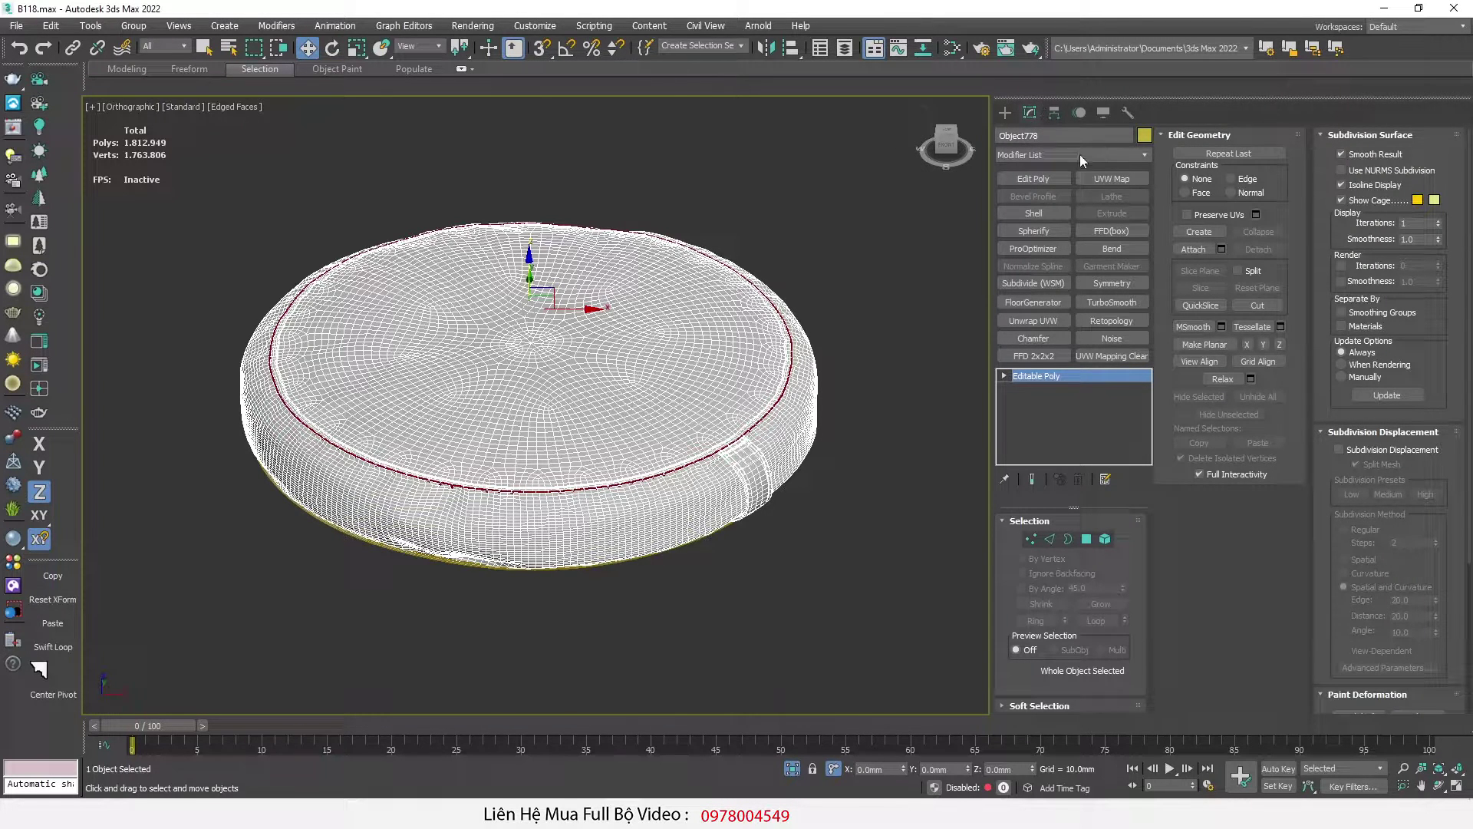
left_click(1088, 157)
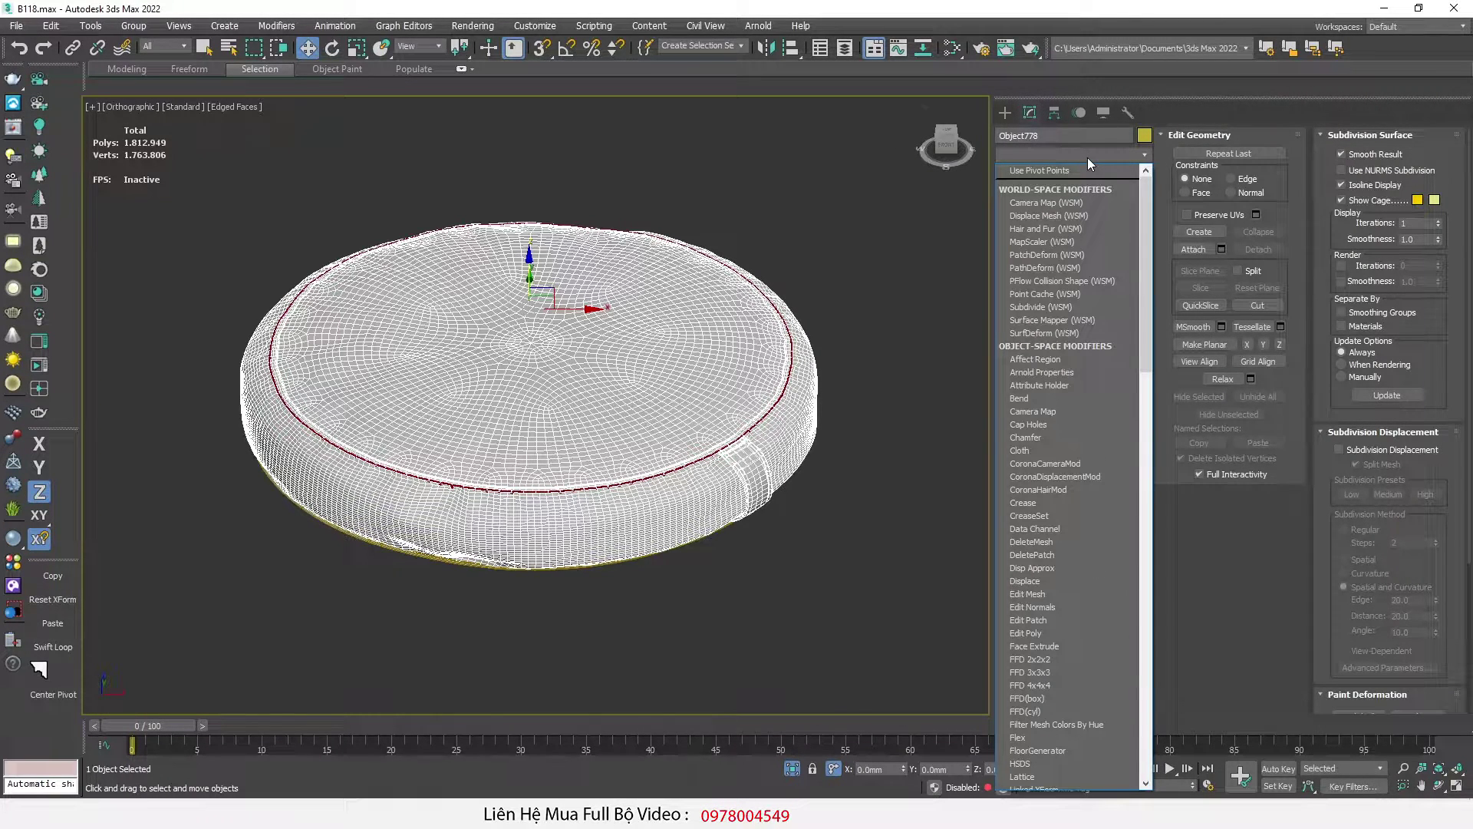
key("u")
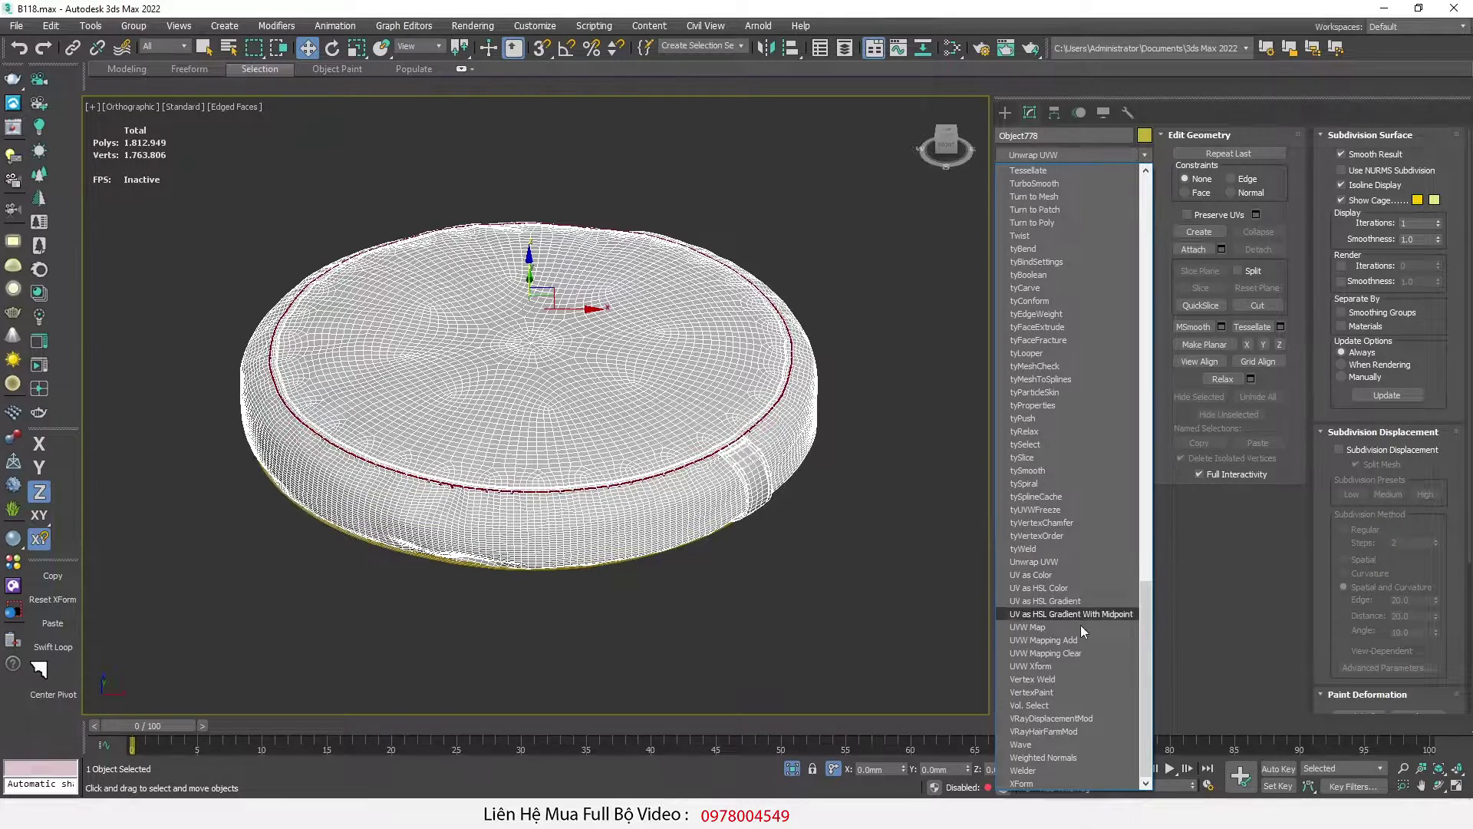
left_click(1086, 652)
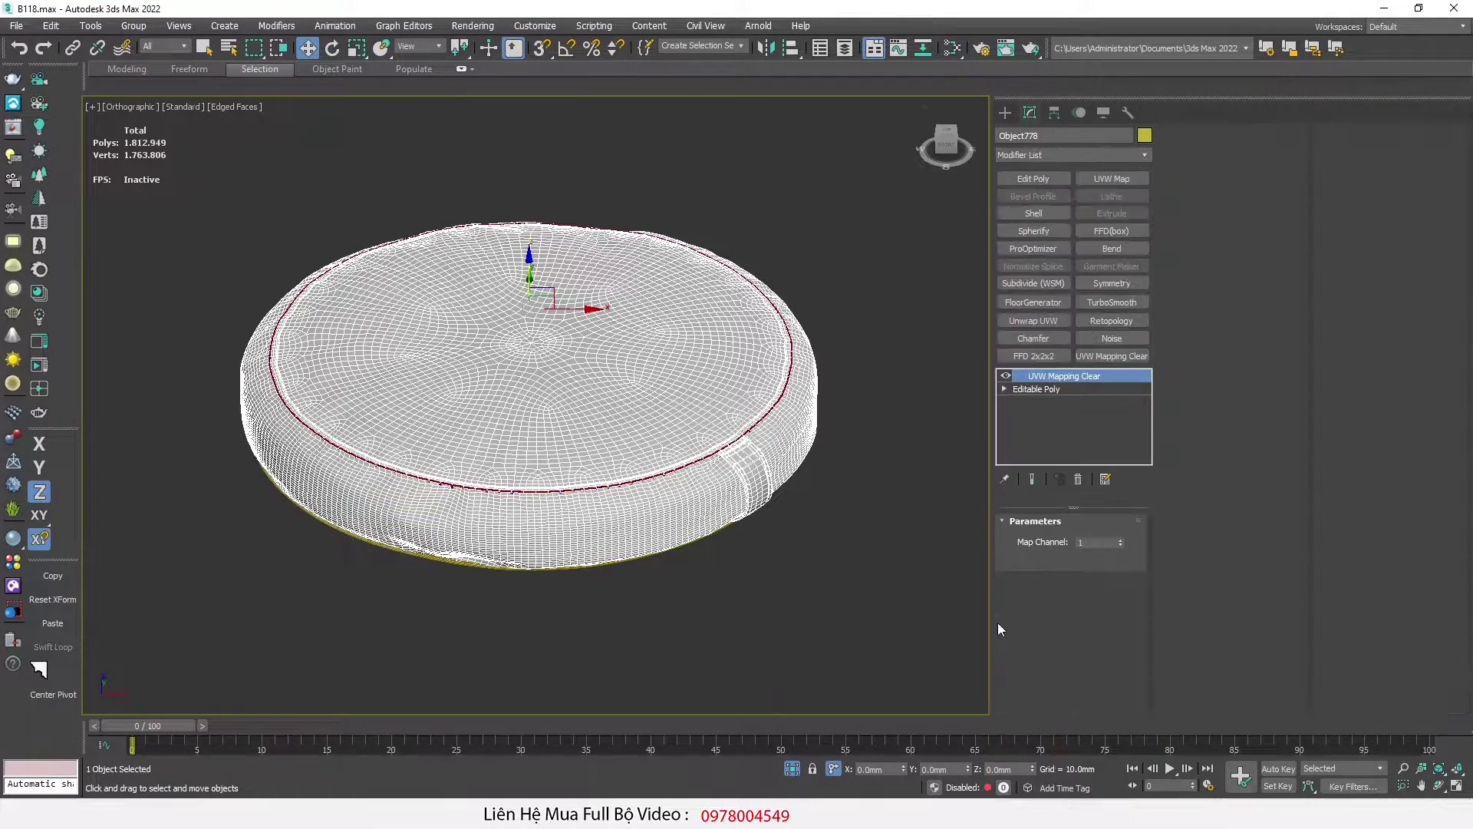
Step: Add an Edit Poly modifier and an Unwrap UVW modifier above UVW Mapping Clear on the seat
scroll(574, 426, "up", 3)
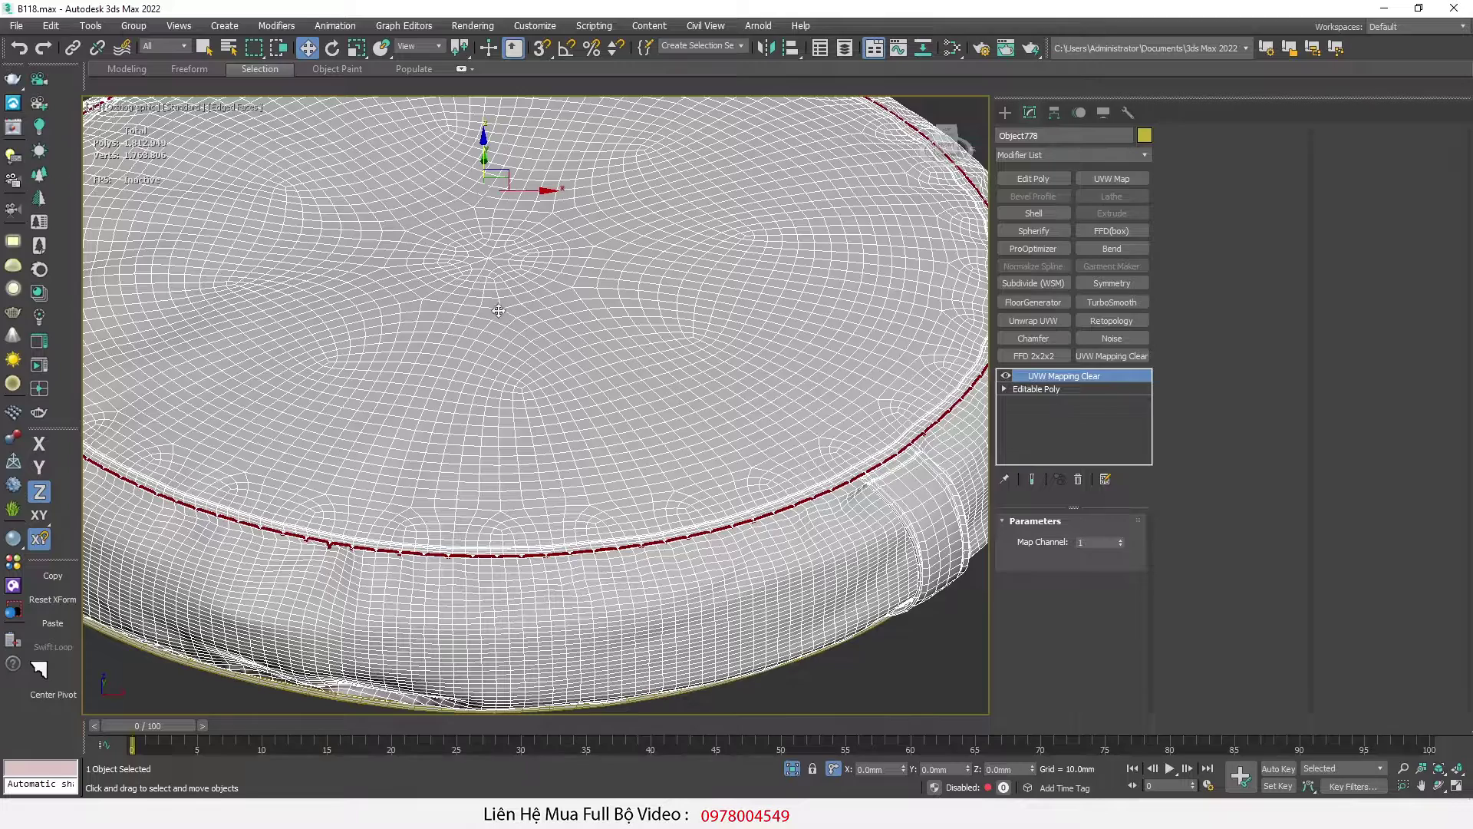
right_click(464, 299)
mouse_move(518, 461)
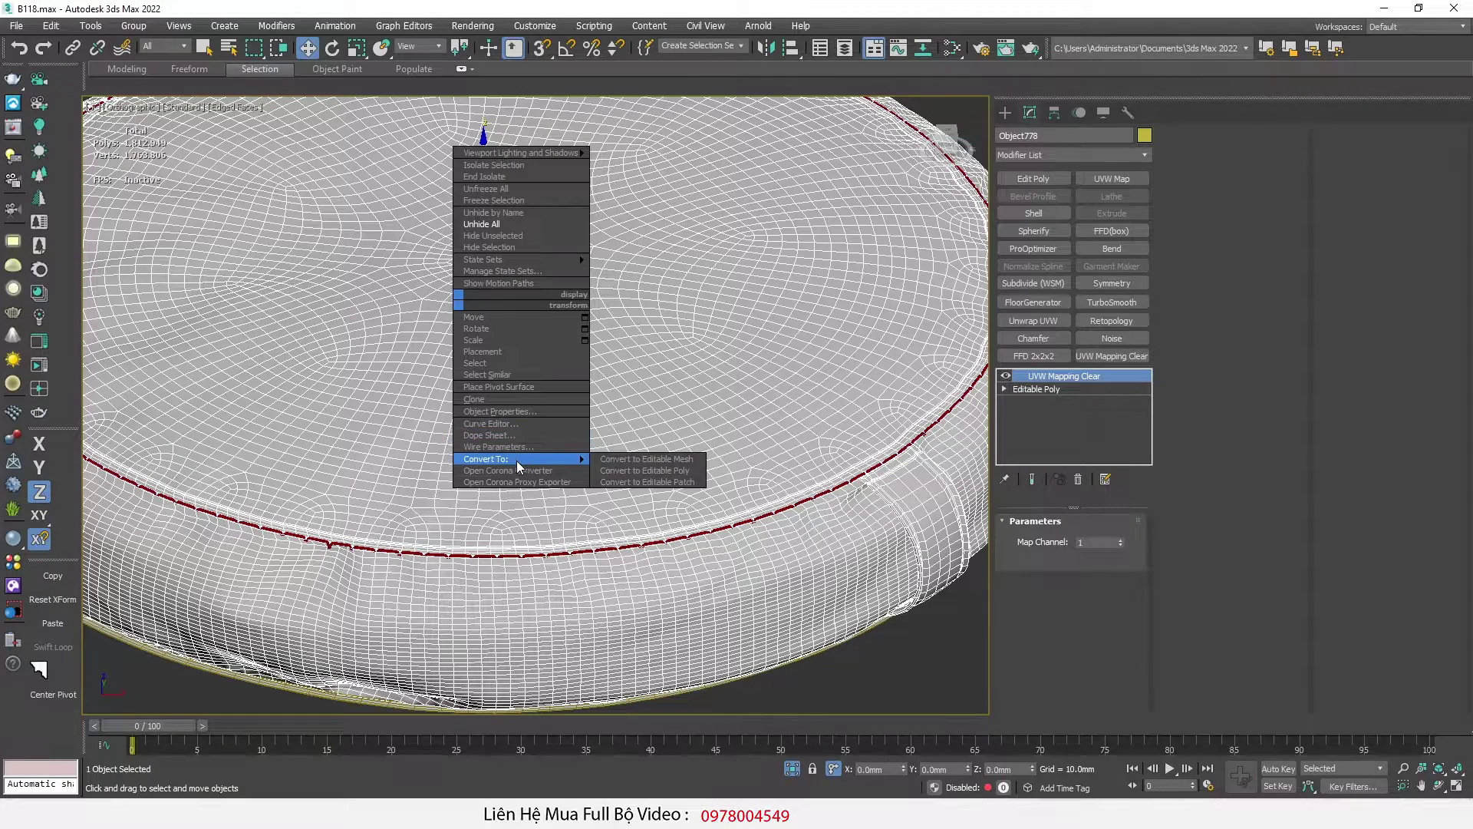
left_click(1033, 178)
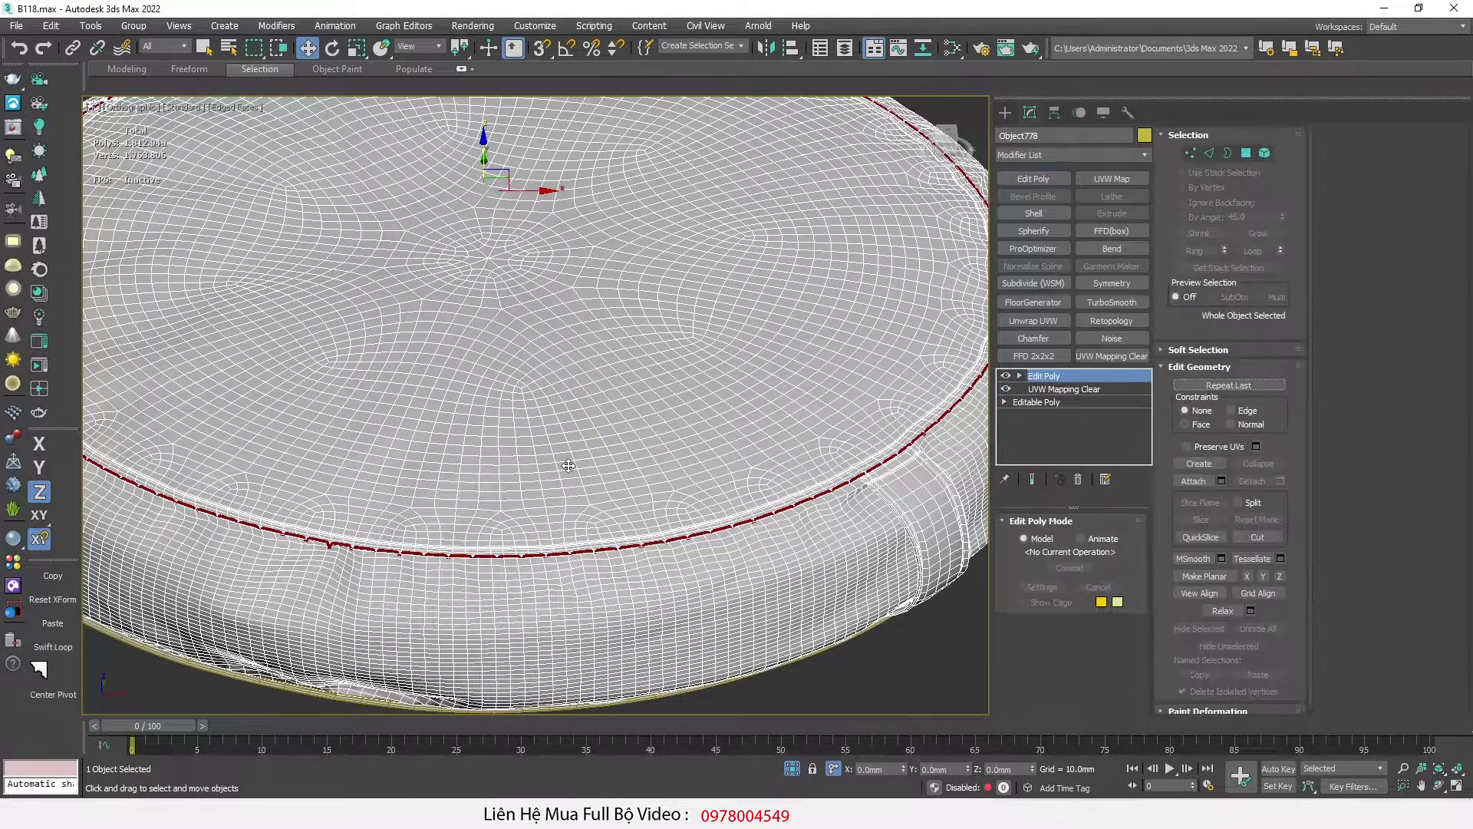
scroll(568, 465, "down", 5)
scroll(568, 465, "up", 2)
left_click(1049, 323)
Step: Select the detached rim along the seat's bottom edge and hide it
scroll(640, 485, "down", 2)
middle_click_drag(632, 506, 610, 388, "alt")
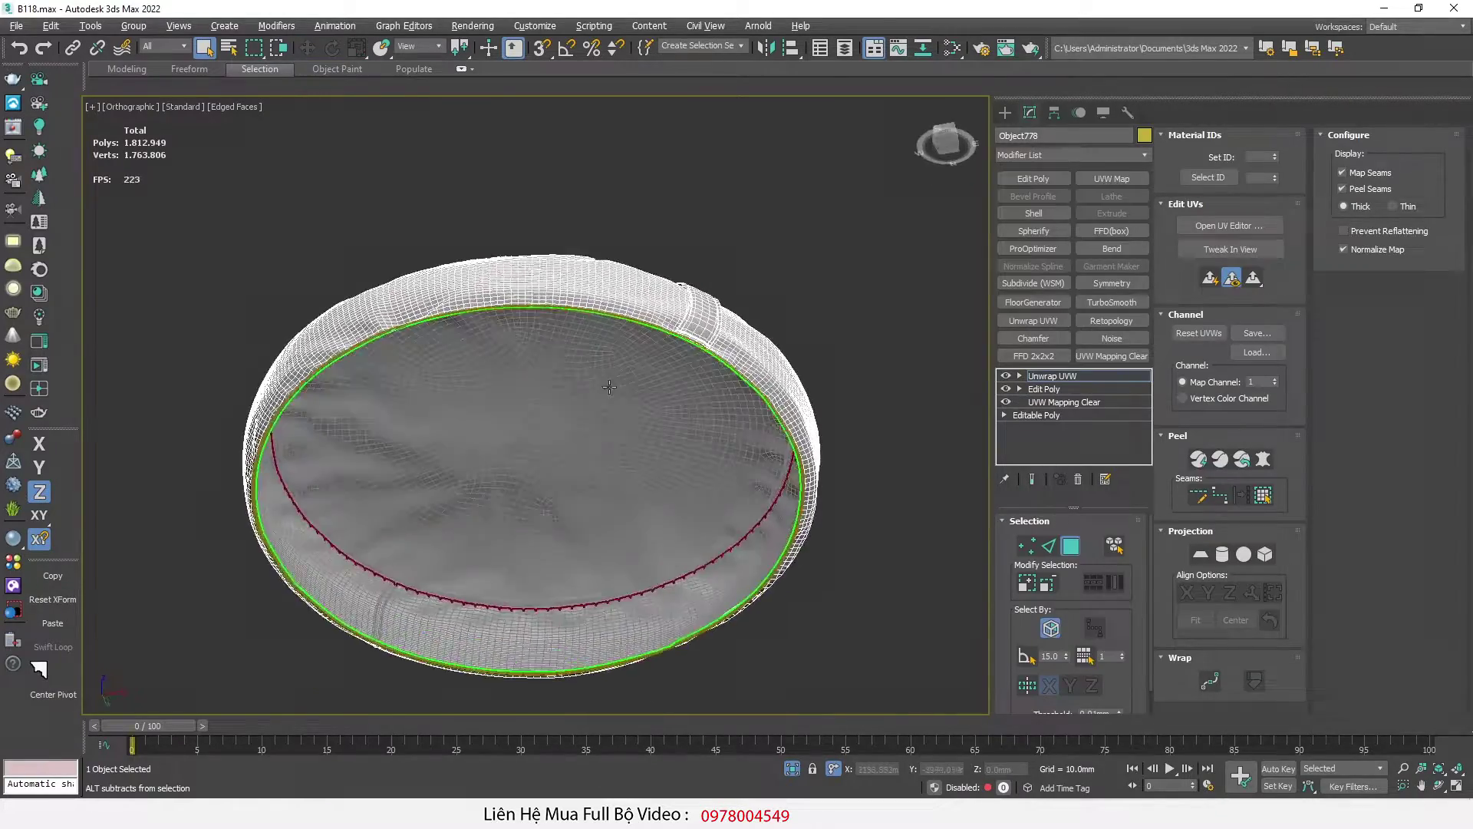
scroll(460, 379, "up", 6)
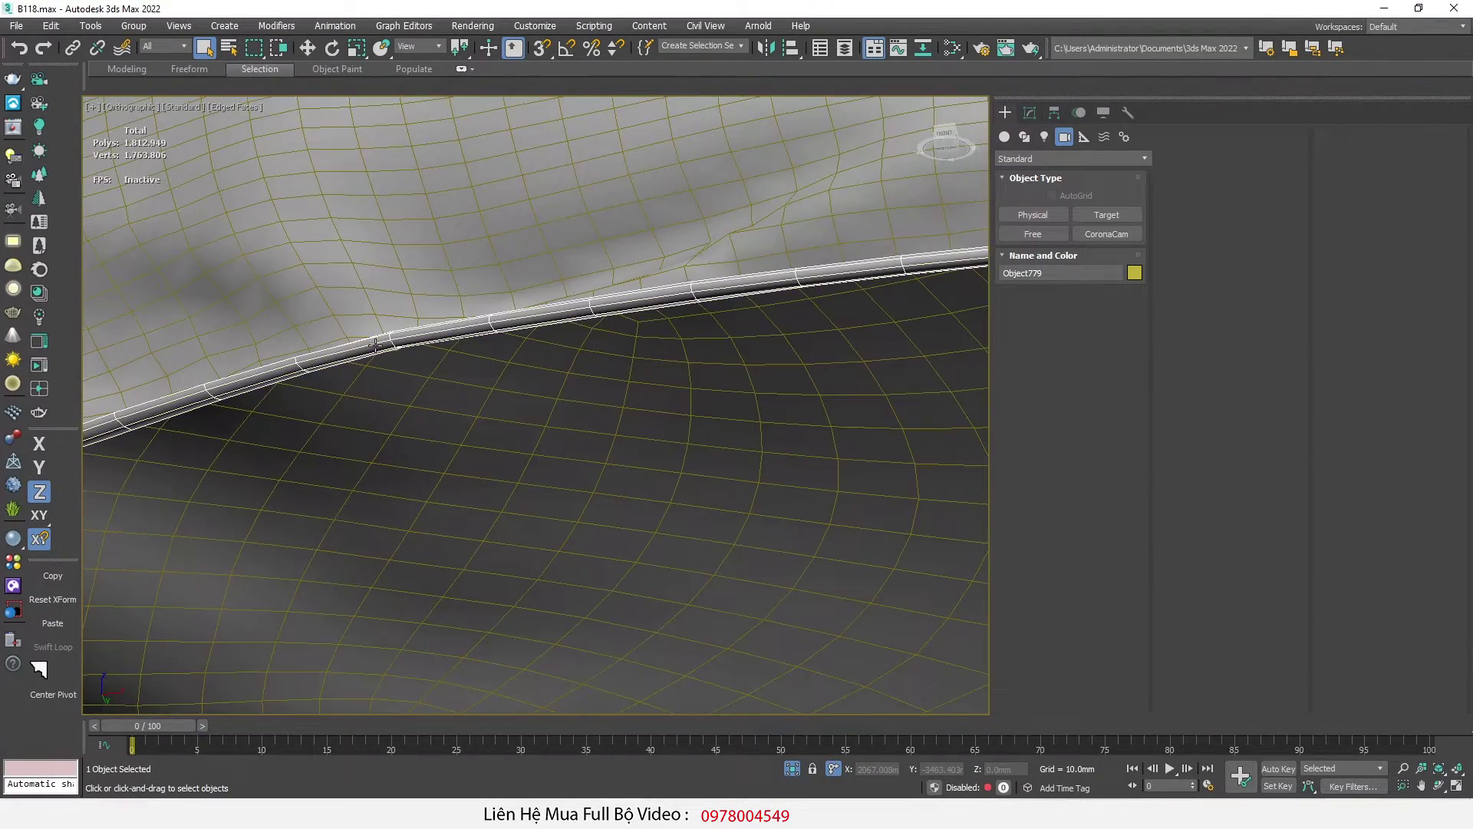
right_click(433, 320)
right_click(290, 374)
right_click(292, 356)
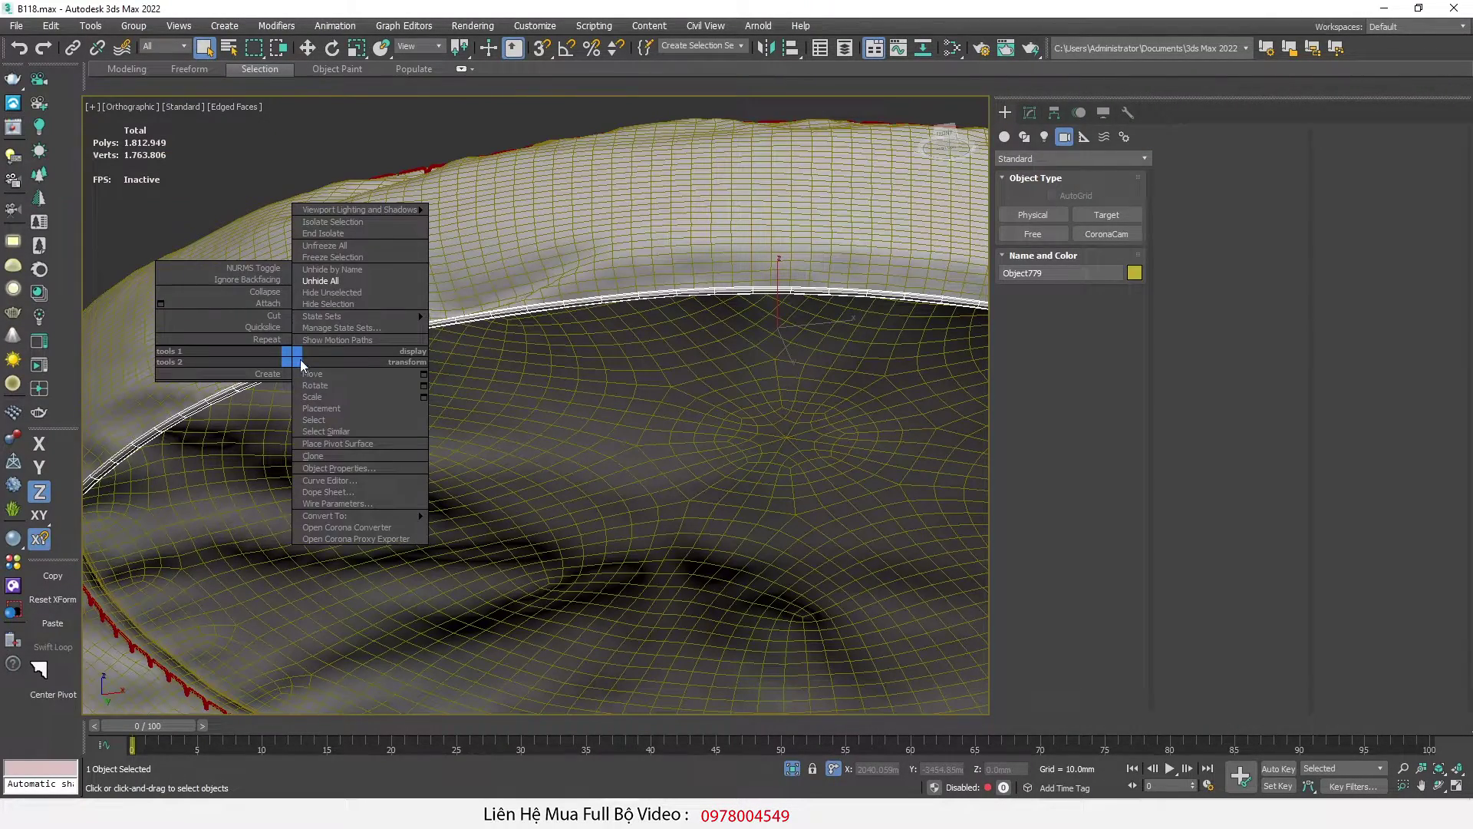
left_click(343, 303)
Step: Select the stitching ring around the seat's top seam and hide it
scroll(460, 368, "down", 5)
middle_click_drag(477, 460, 484, 412, "alt")
scroll(497, 443, "down", 5)
scroll(497, 442, "down", 2)
scroll(495, 224, "up", 12)
left_click(475, 280)
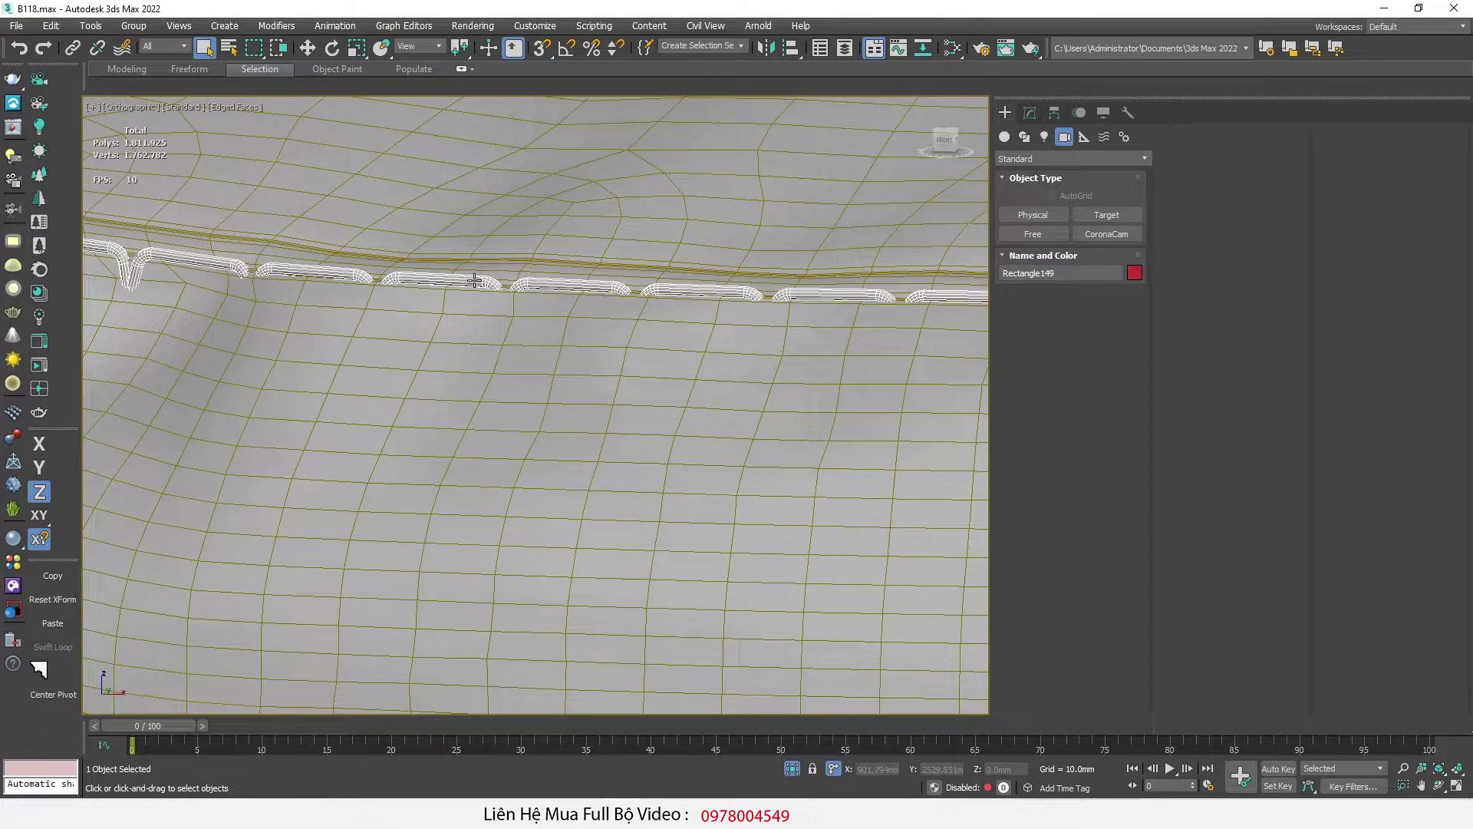
right_click(471, 276)
left_click(524, 225)
scroll(378, 417, "down", 8)
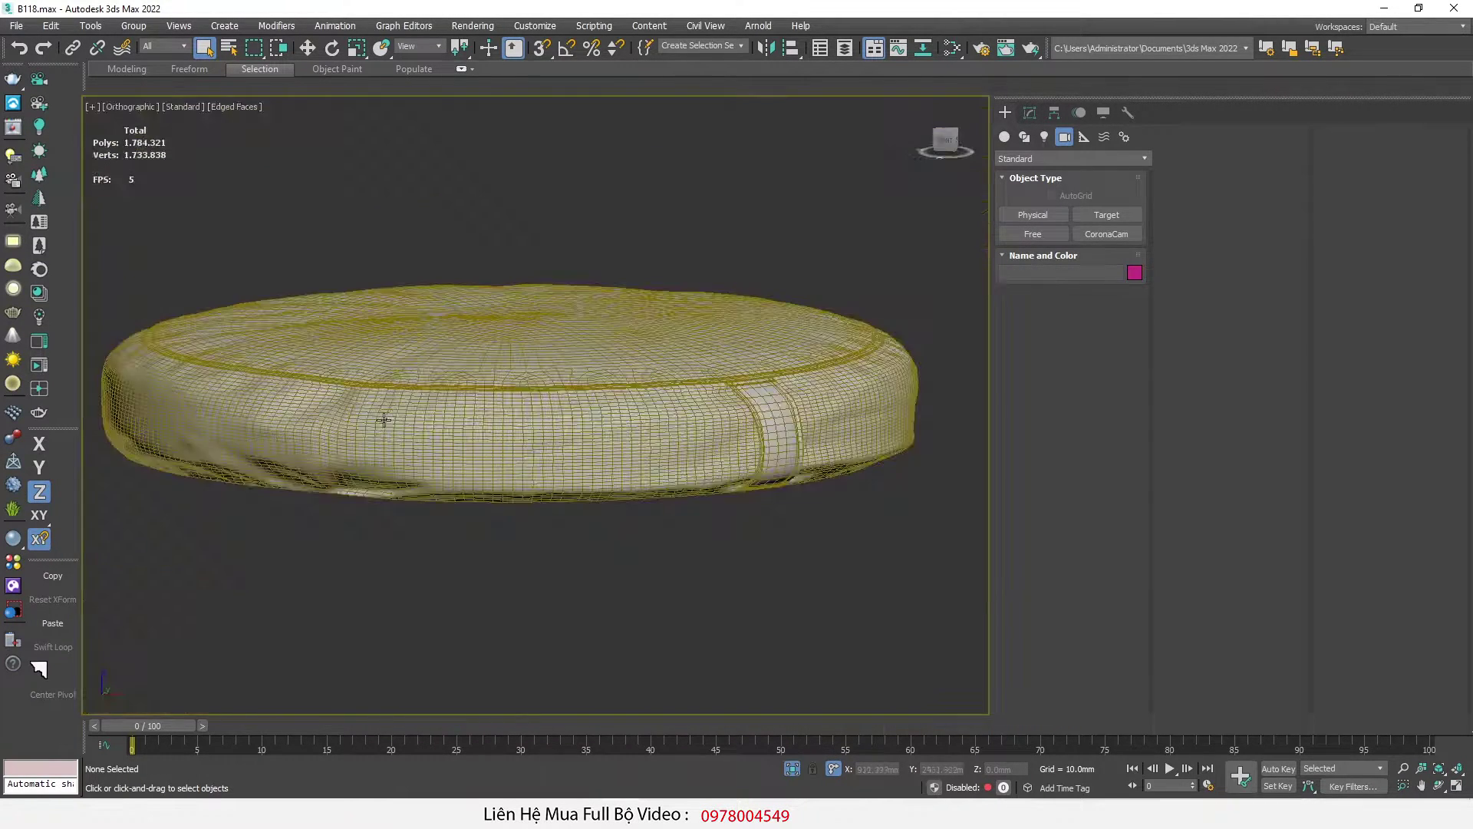
Step: Reselect the seat and show its Unwrap UVW modifier settings
left_click(517, 416)
middle_click_drag(870, 458, 874, 522, "alt")
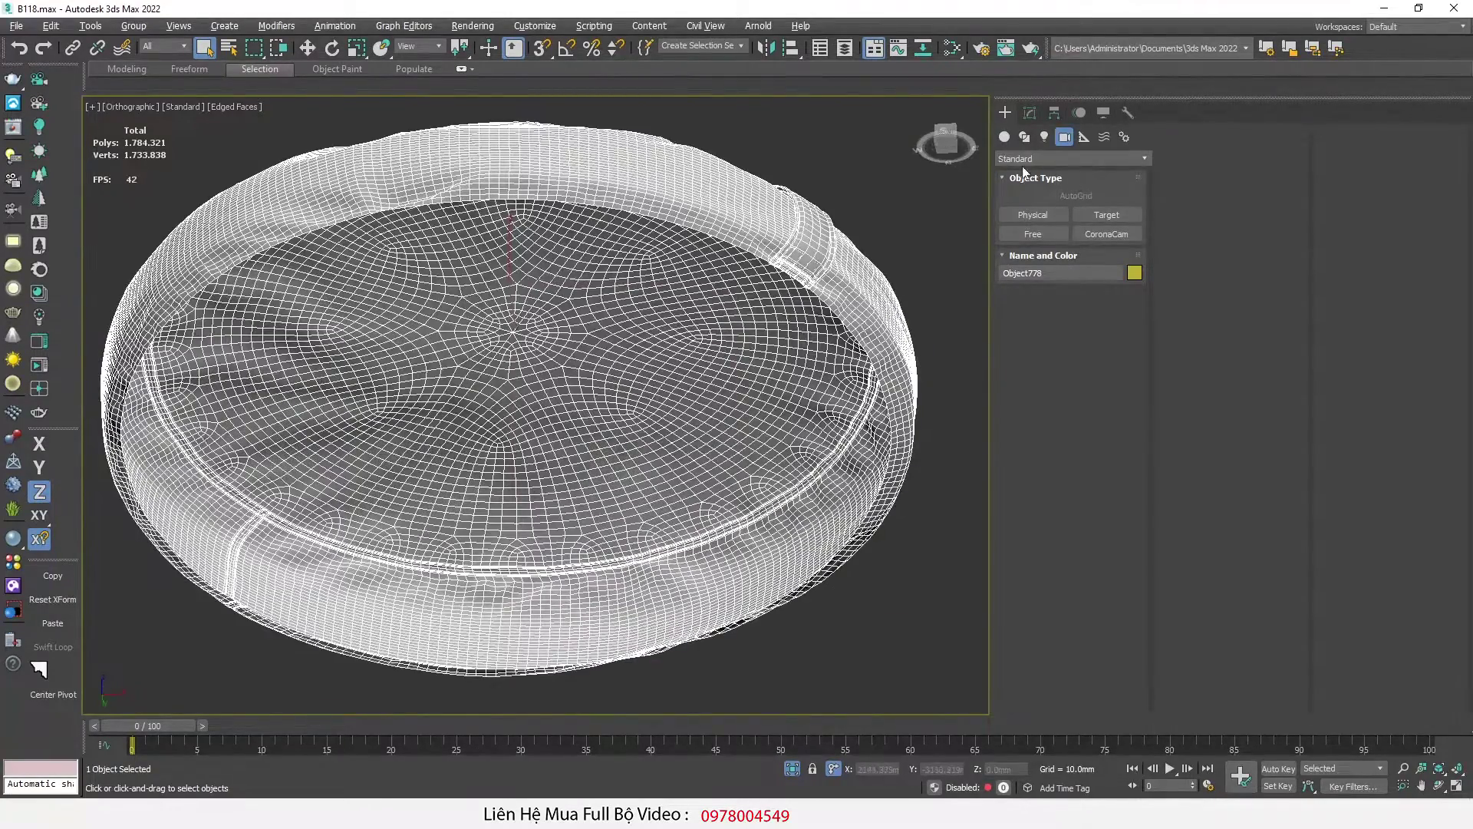
left_click(1033, 115)
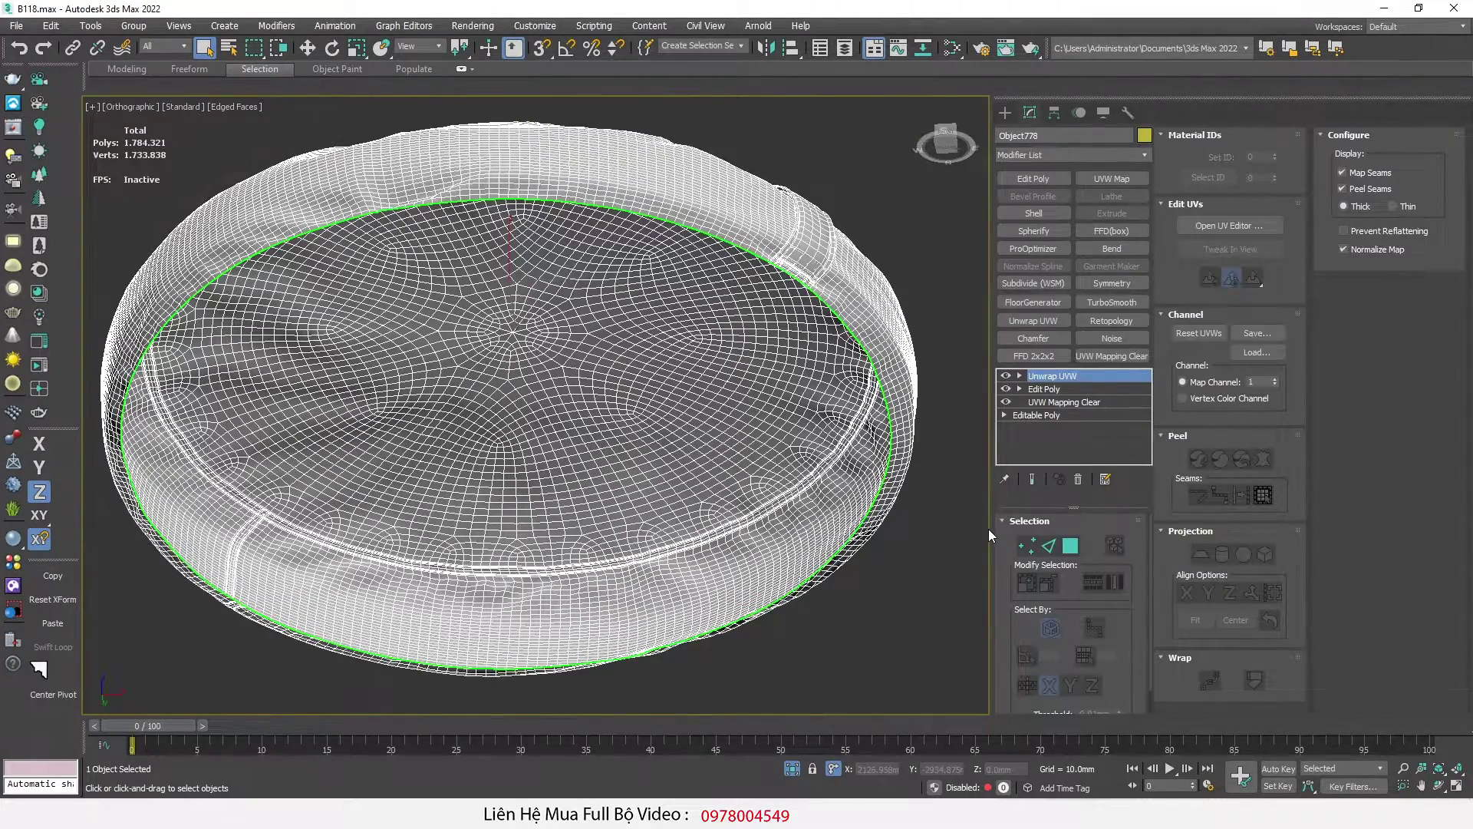
Step: Select the full edge loop along the seat's top seam and convert it to a UV peel seam
middle_click_drag(616, 384, 522, 530, "alt")
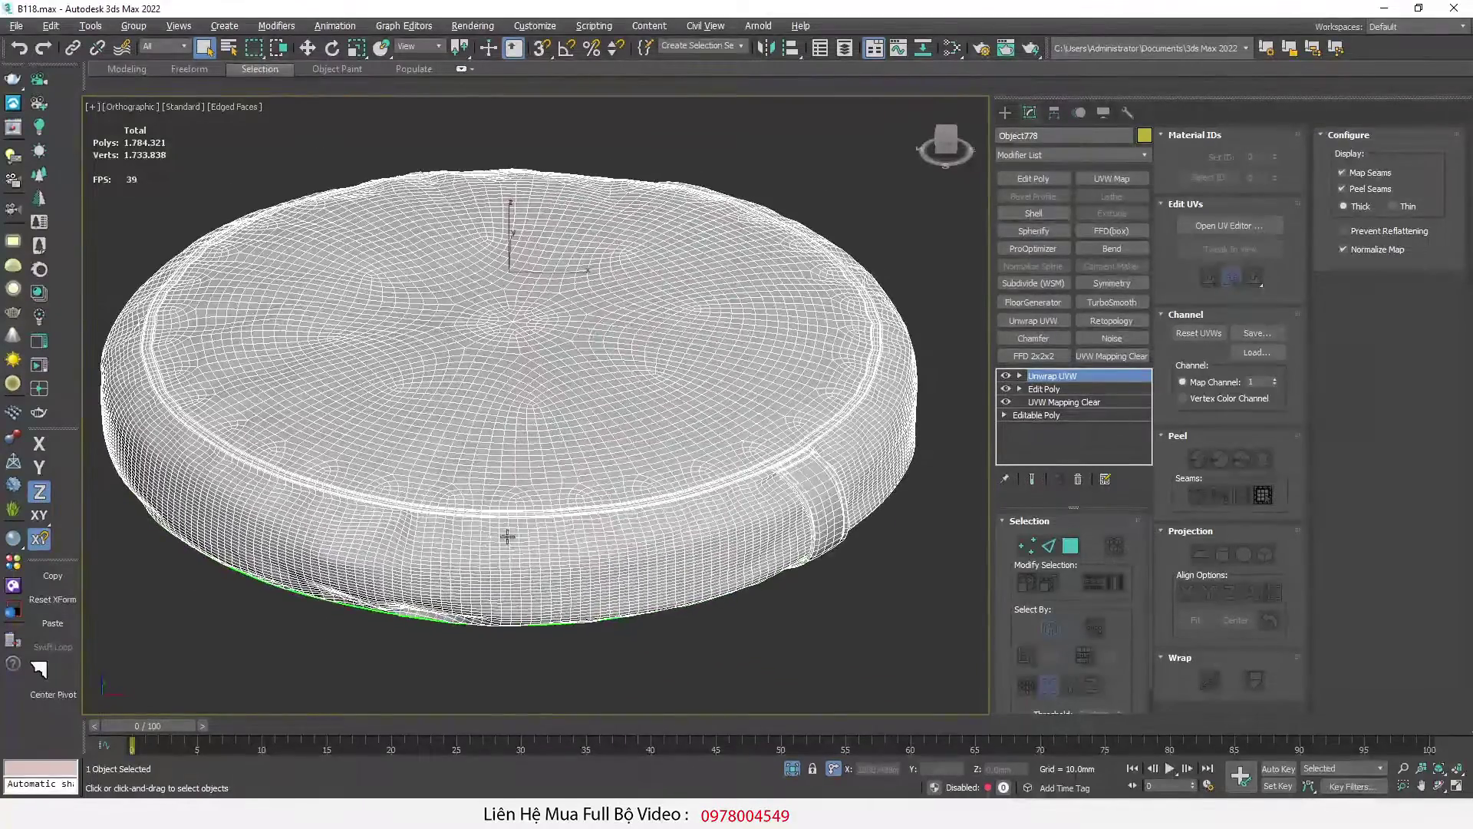
scroll(346, 509, "up", 5)
scroll(403, 487, "up", 5)
scroll(422, 484, "down", 3)
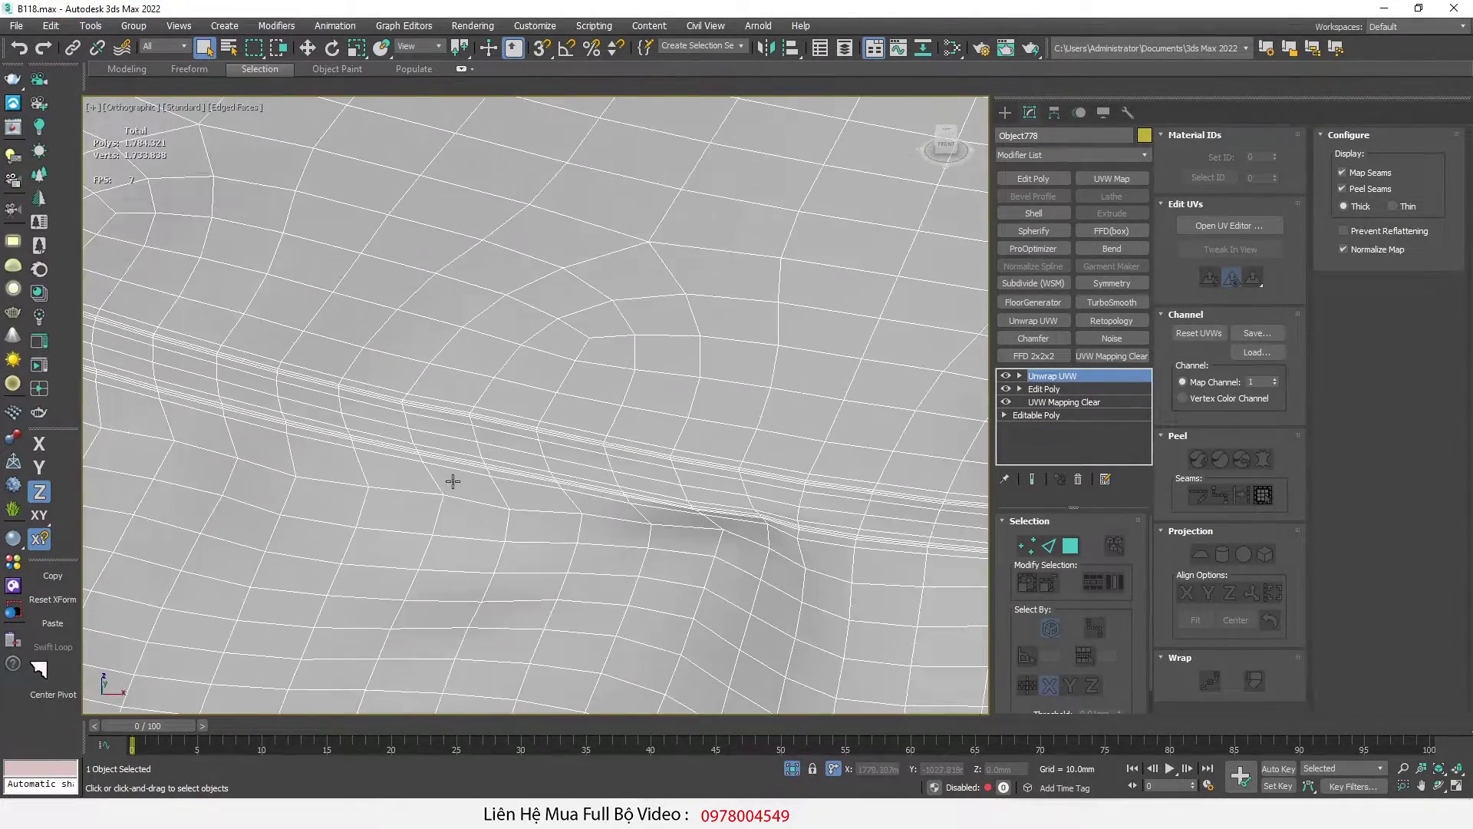
key("3")
scroll(410, 471, "up", 8)
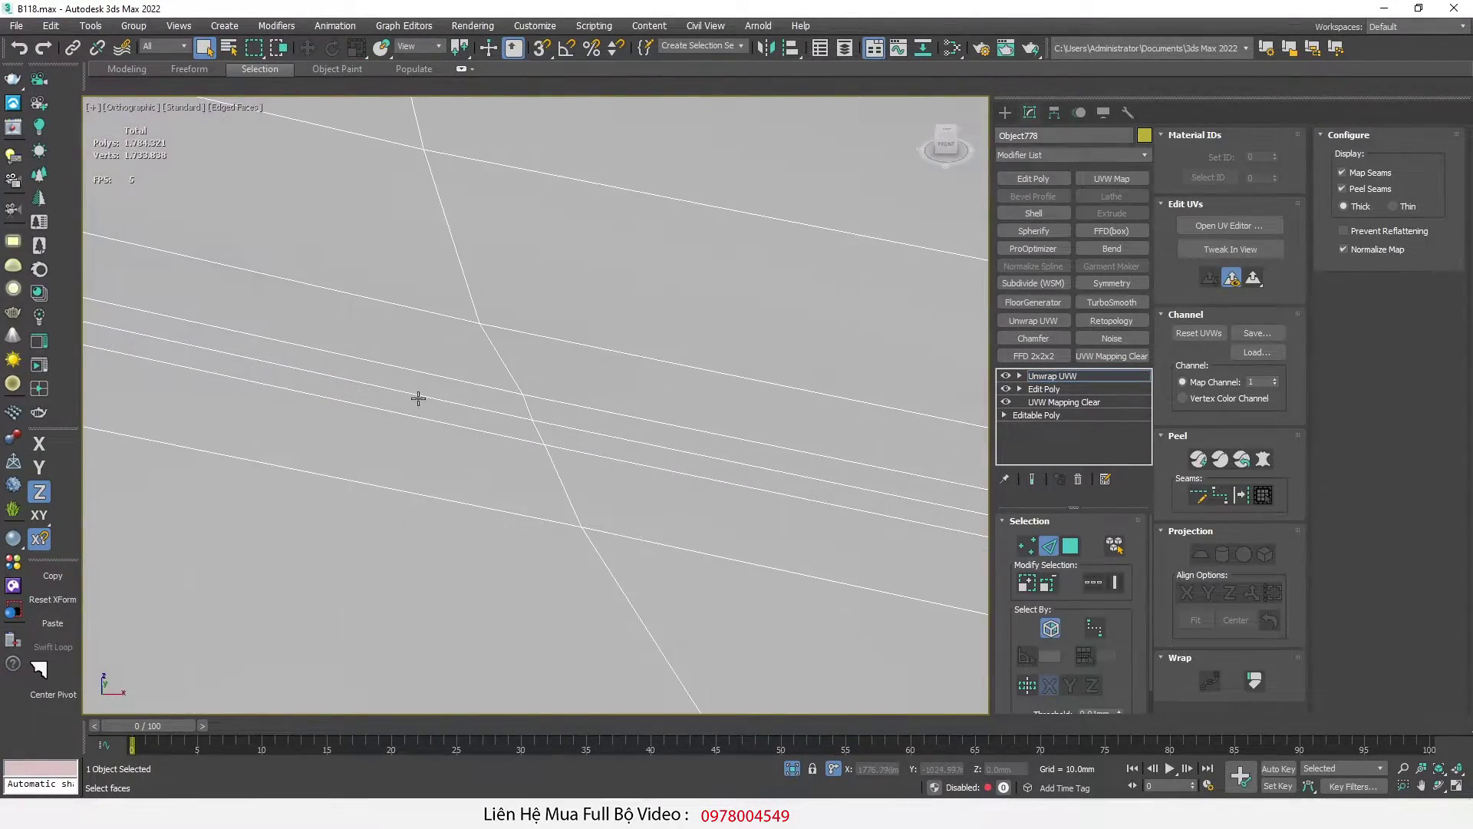
scroll(430, 419, "down", 10)
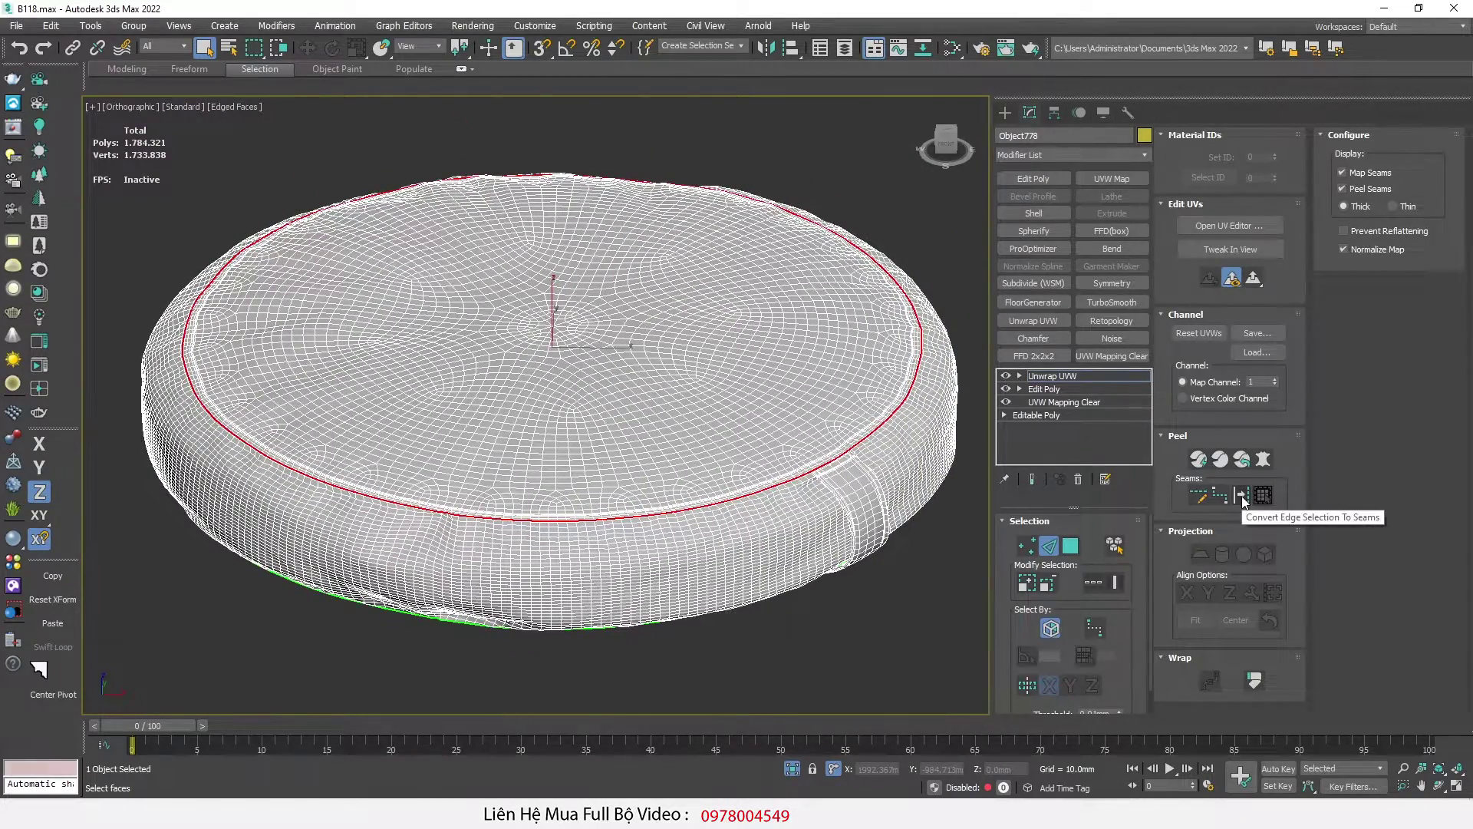
left_click(1242, 496)
Step: Select the vertical edge loop beside the raised band on the seat's side wall
middle_click_drag(808, 504, 444, 564, "alt")
middle_click_drag(795, 546, 771, 583, "alt")
middle_click_drag(800, 471, 767, 441, "alt")
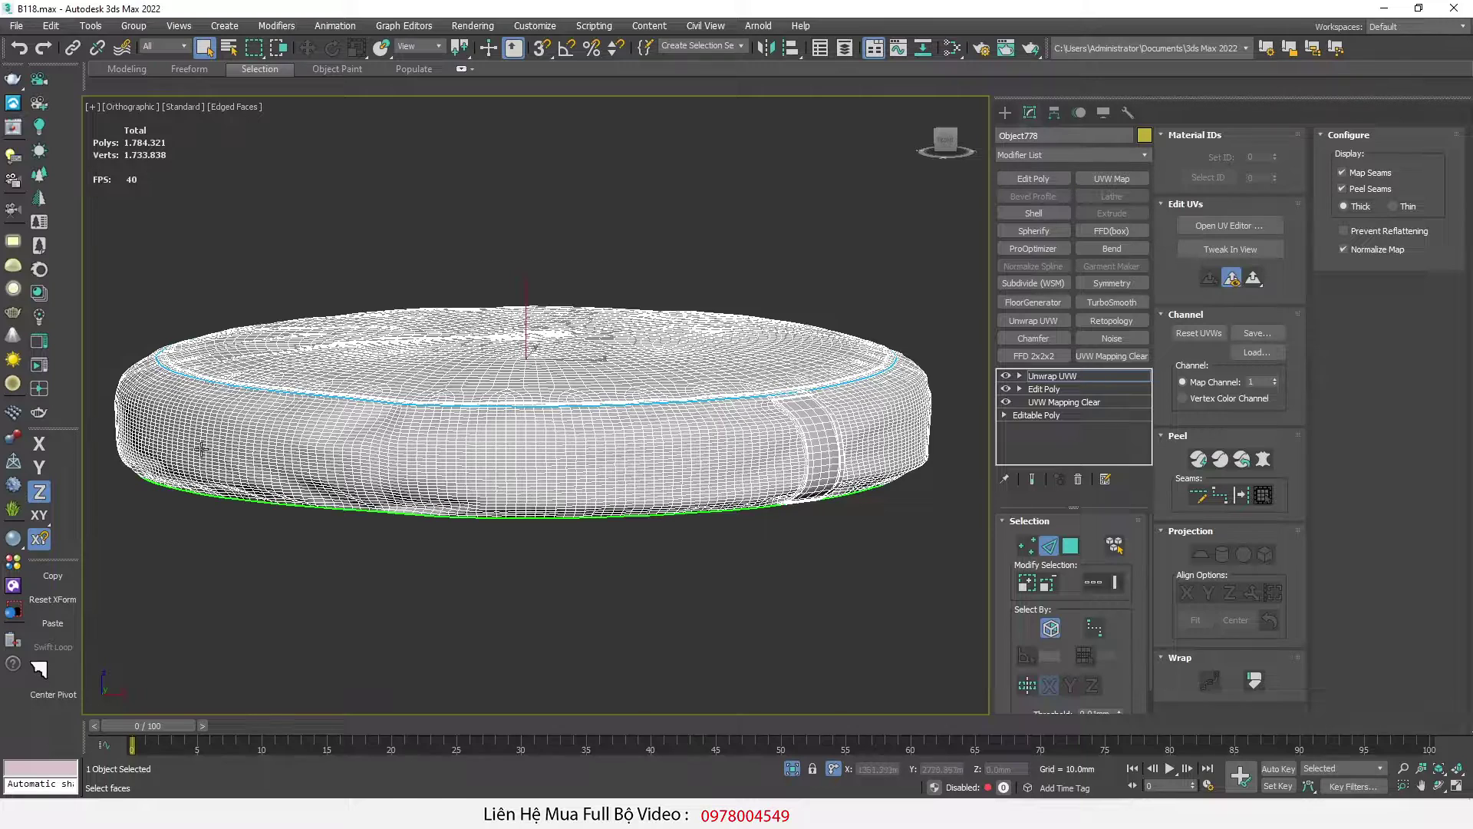
scroll(211, 453, "up", 4)
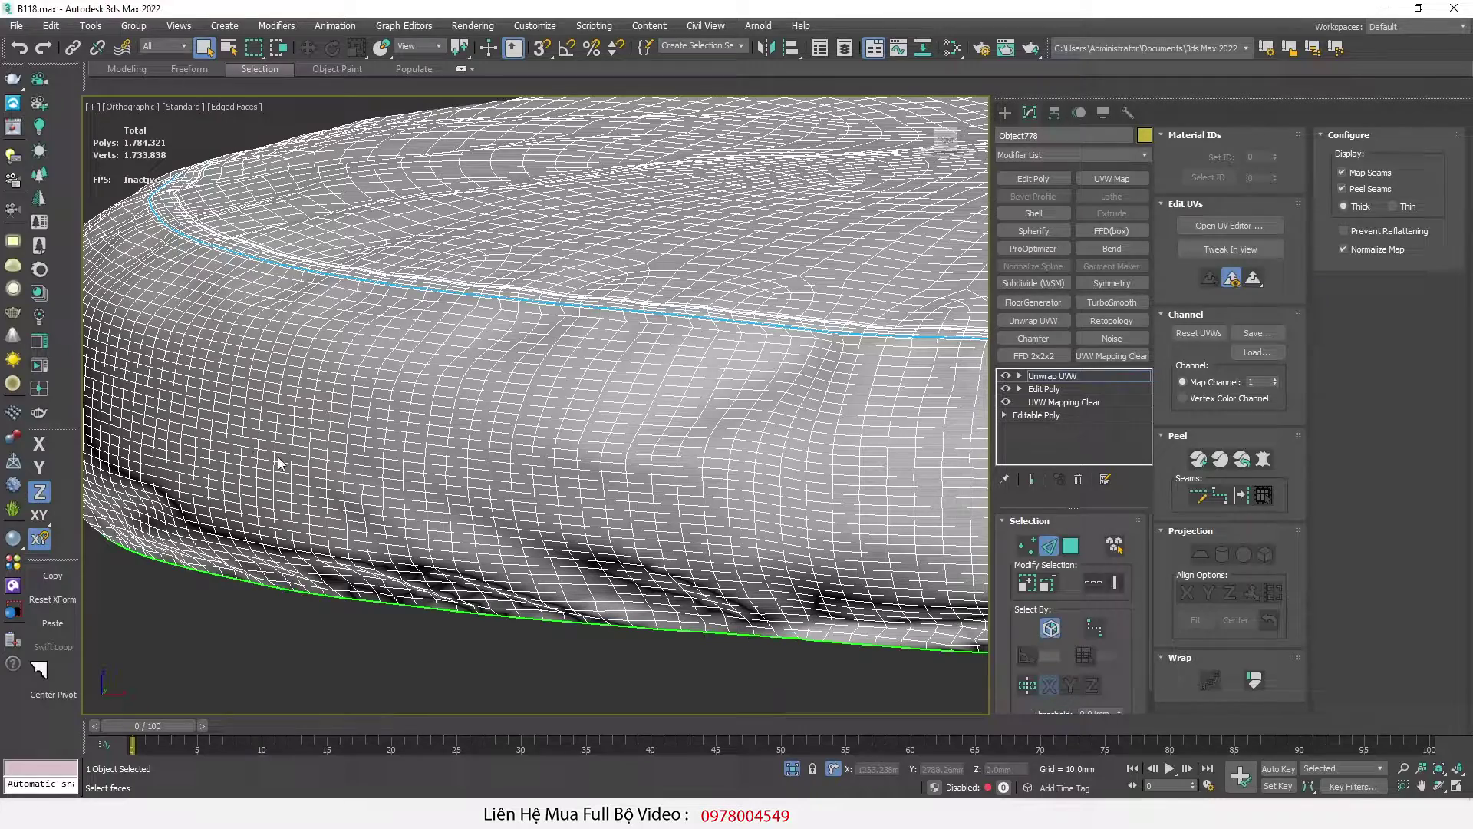
scroll(278, 458, "down", 4)
middle_click_drag(667, 482, 687, 503, "alt")
scroll(773, 498, "up", 4)
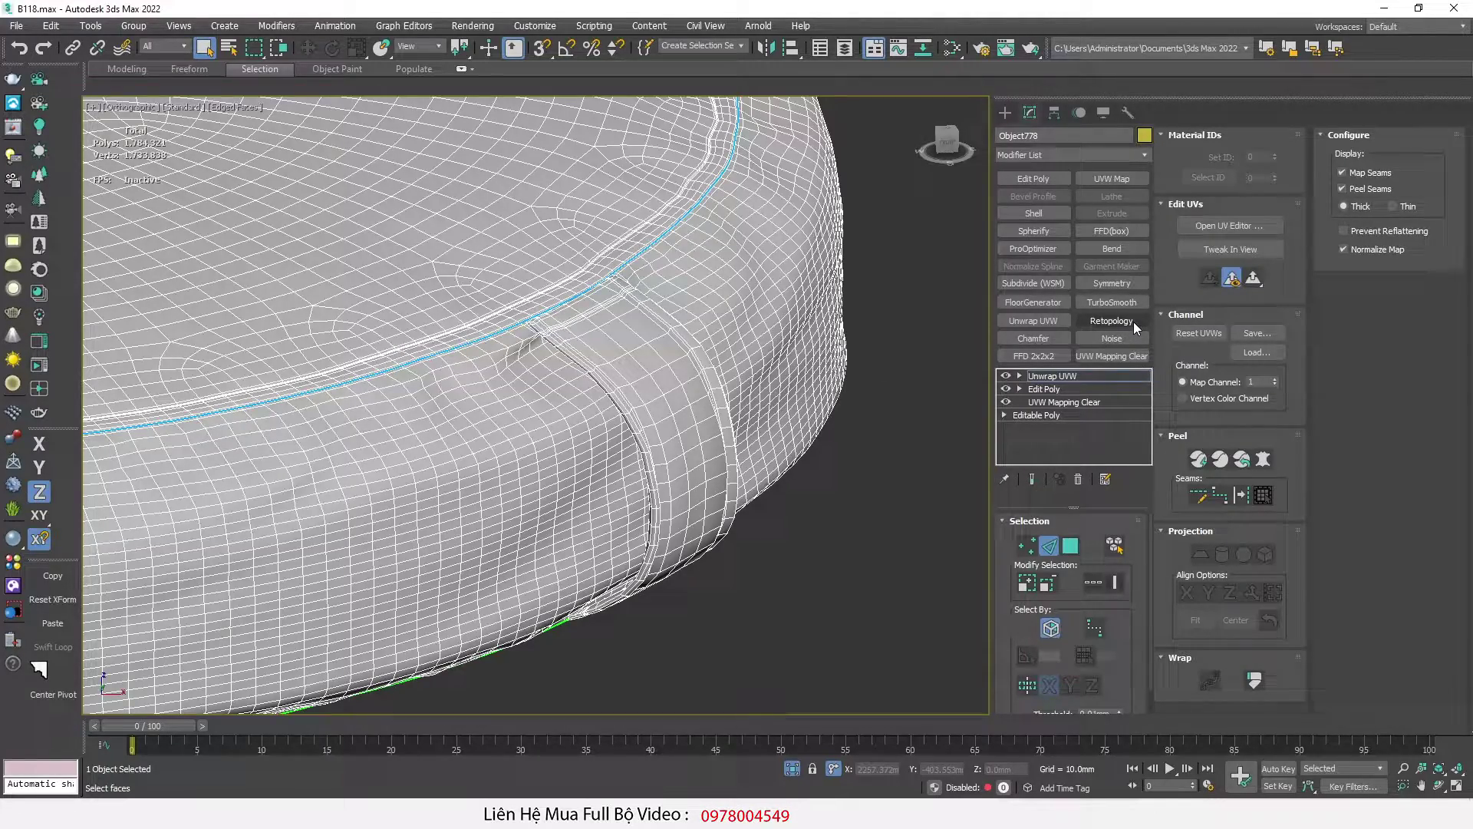
middle_click_drag(597, 387, 707, 412)
scroll(643, 476, "down", 3)
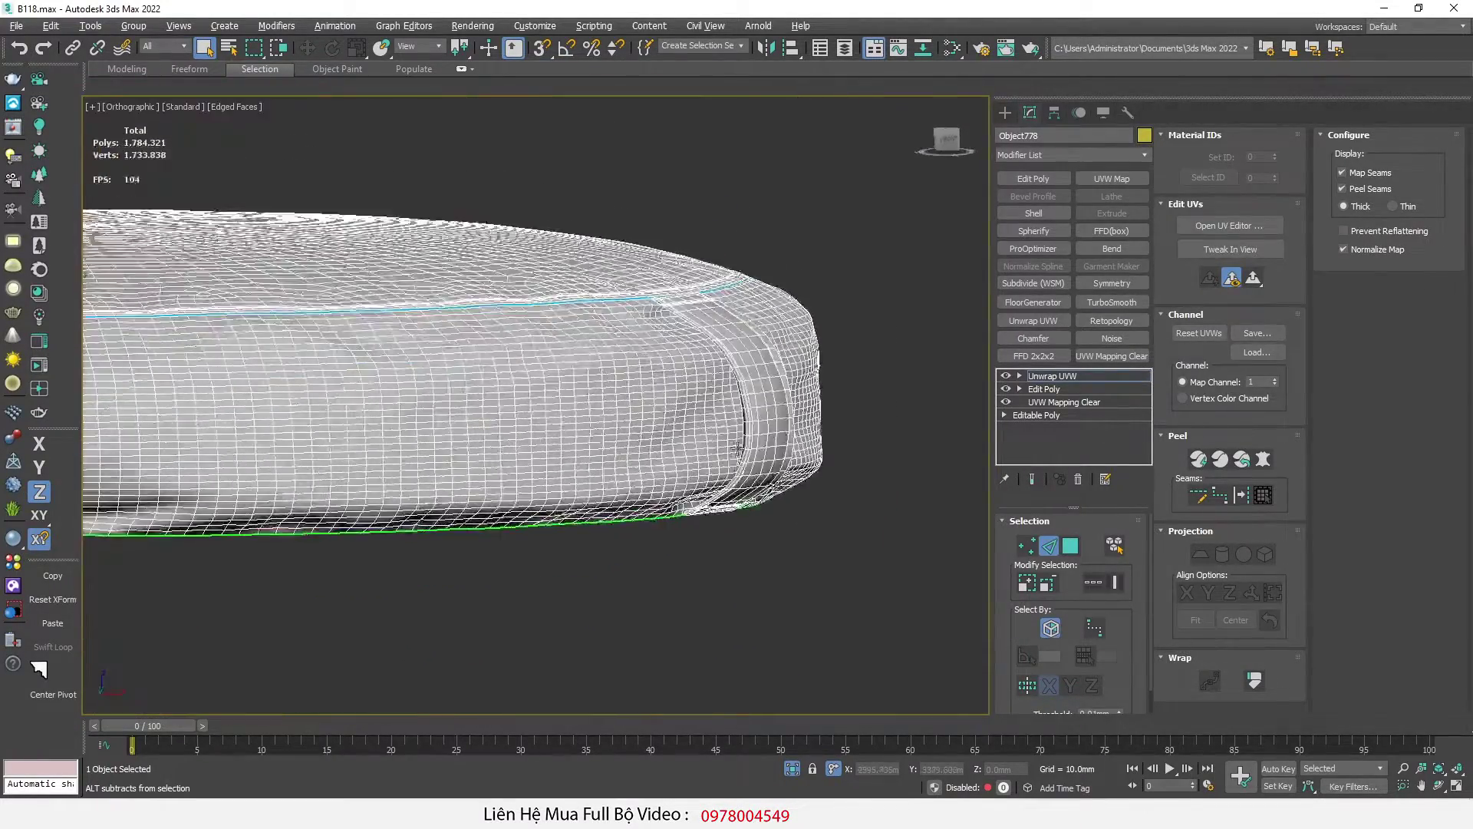
scroll(712, 409, "up", 9)
double_click(711, 412)
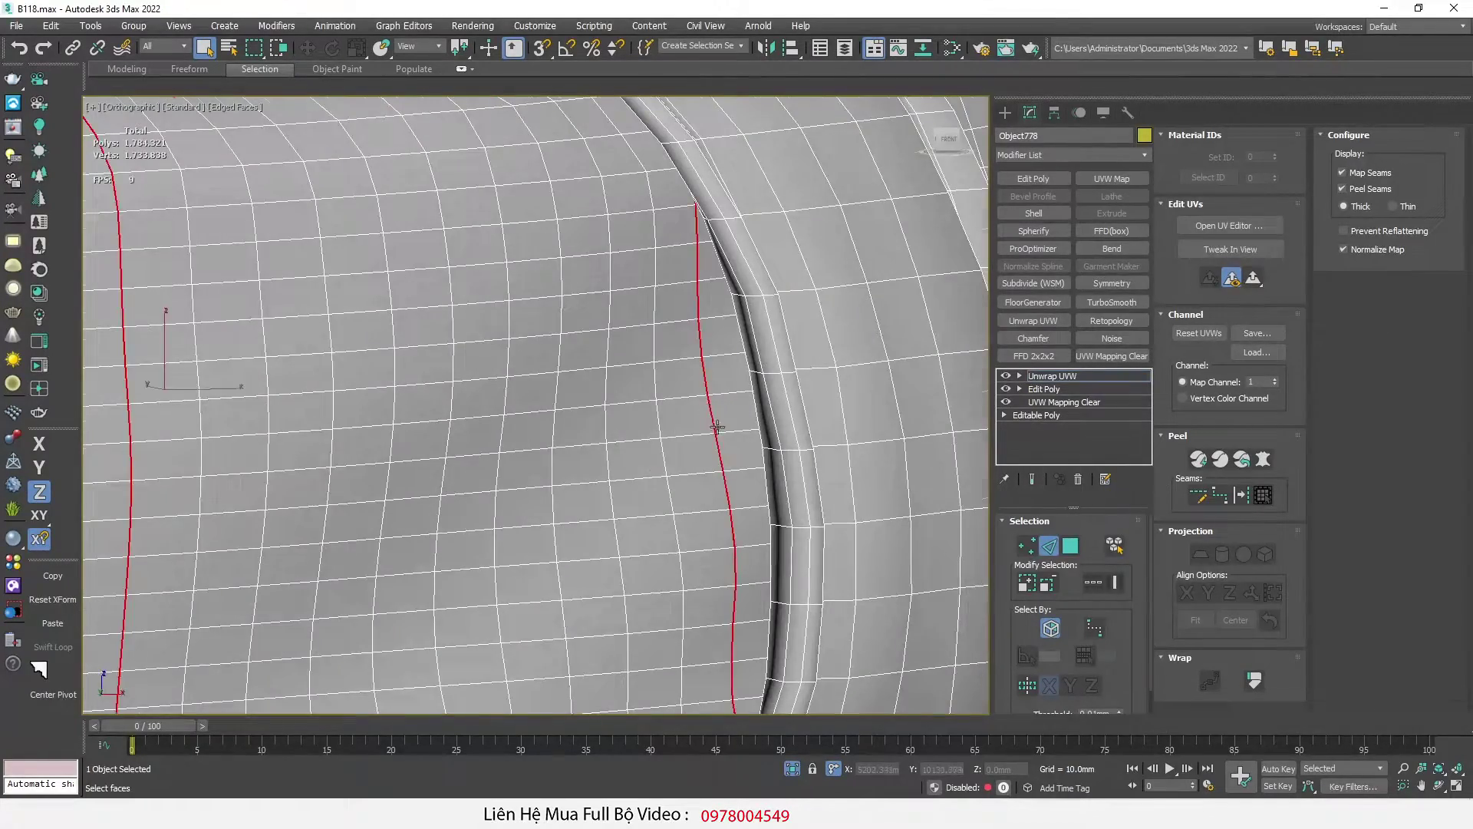
scroll(716, 424, "down", 4)
scroll(718, 427, "up", 2)
scroll(672, 405, "down", 8)
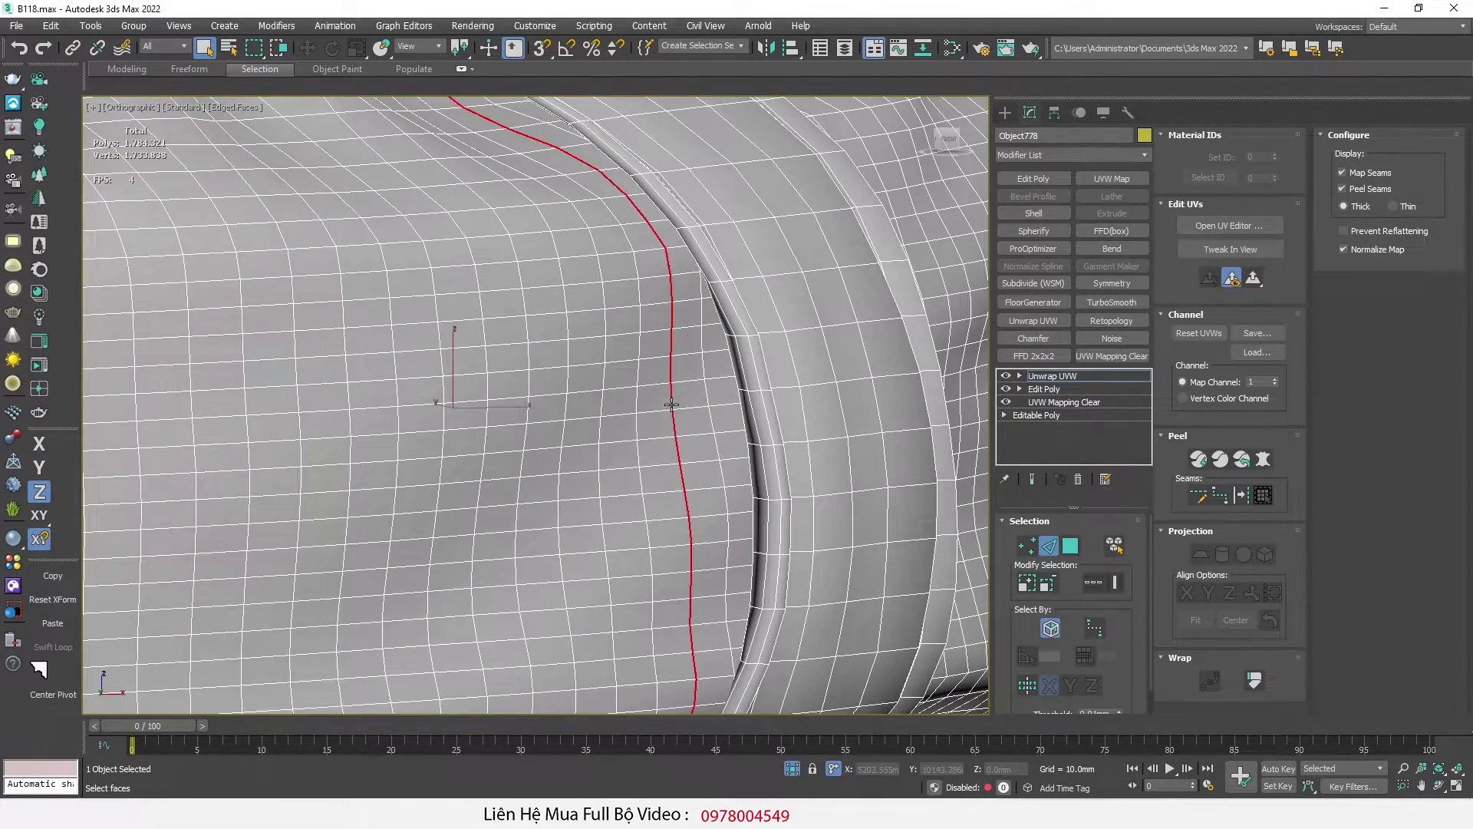
scroll(606, 318, "up", 10)
scroll(555, 280, "up", 8)
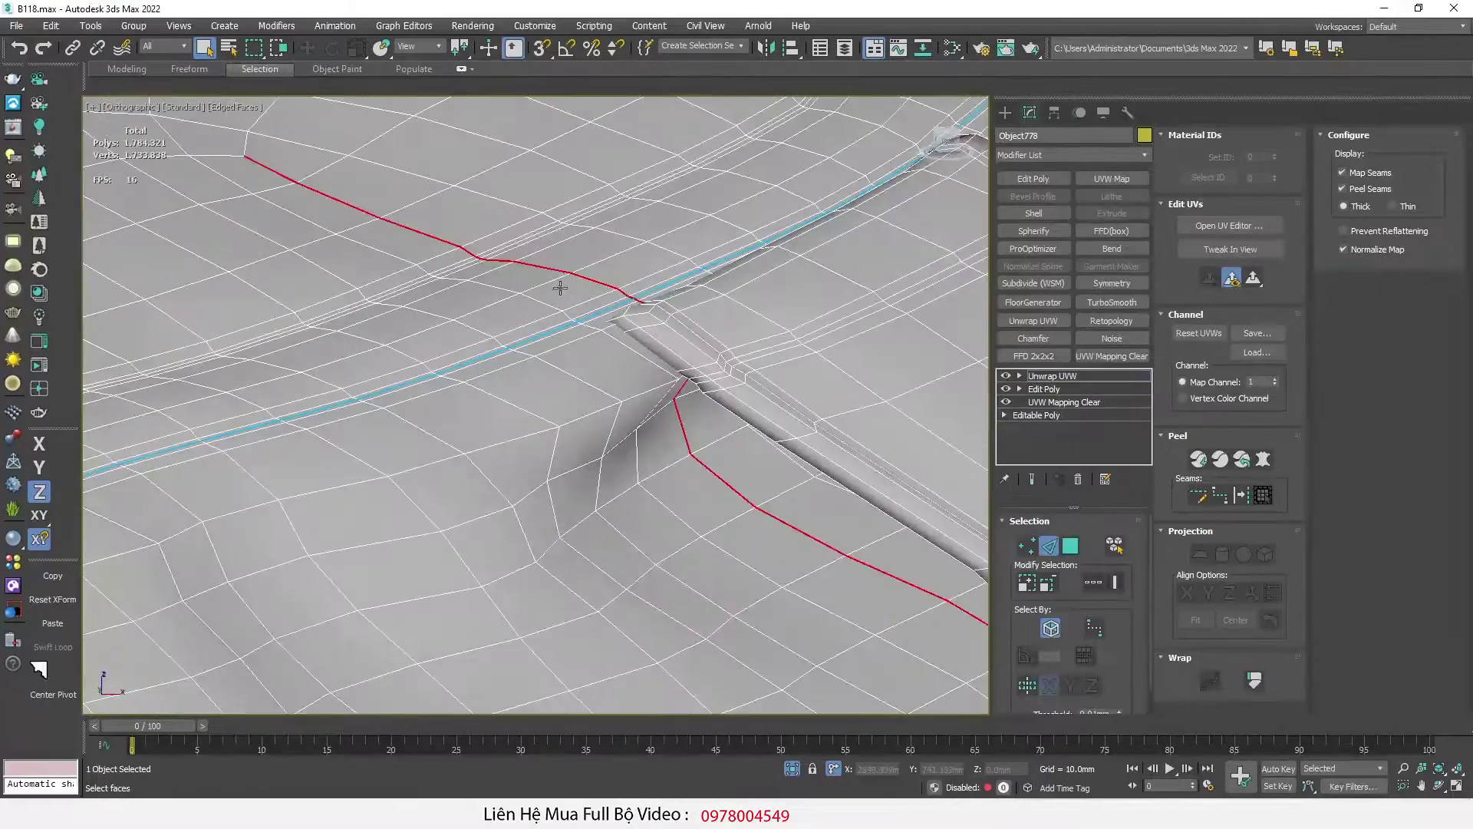
Step: Remove the edges at and above the top seam from the selection and convert the remaining vertical edges to a peel seam
left_click_drag(802, 353, 744, 394)
left_click_drag(720, 413, 714, 418, "alt")
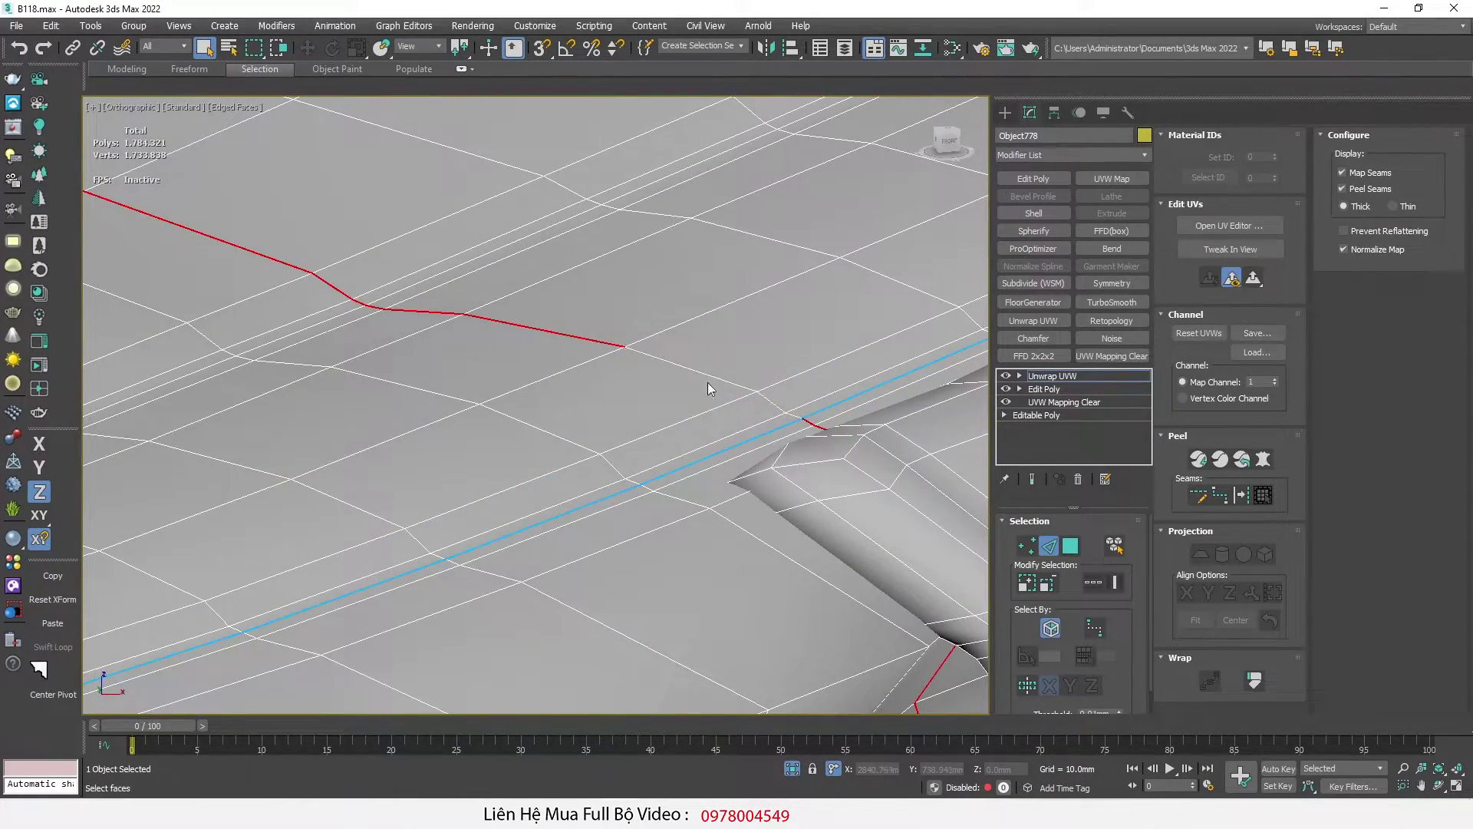
scroll(732, 379, "down", 5)
left_click_drag(681, 260, 577, 360, "alt")
left_click_drag(529, 250, 413, 307, "alt")
scroll(458, 230, "down", 10)
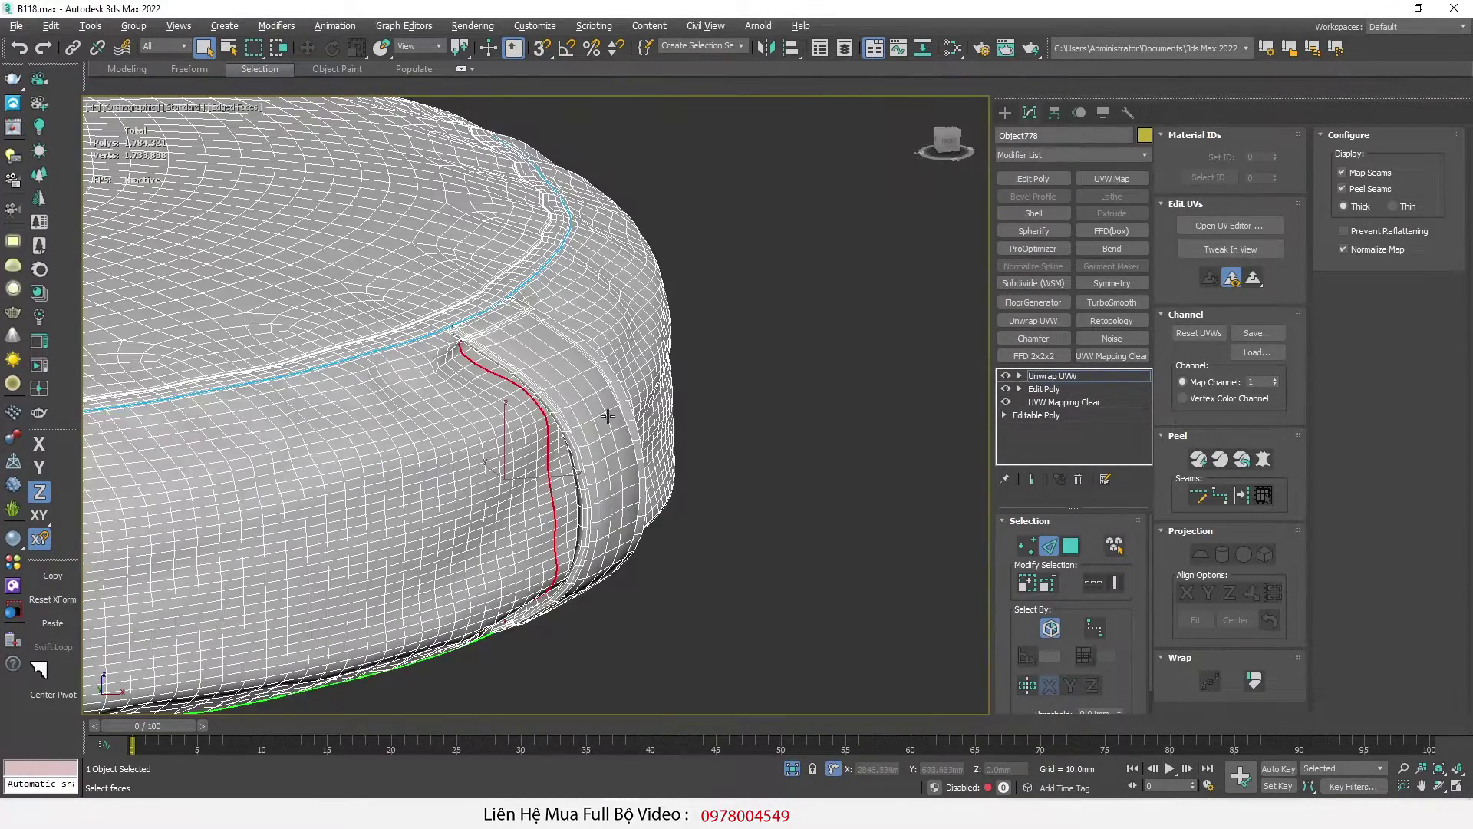
left_click(1242, 498)
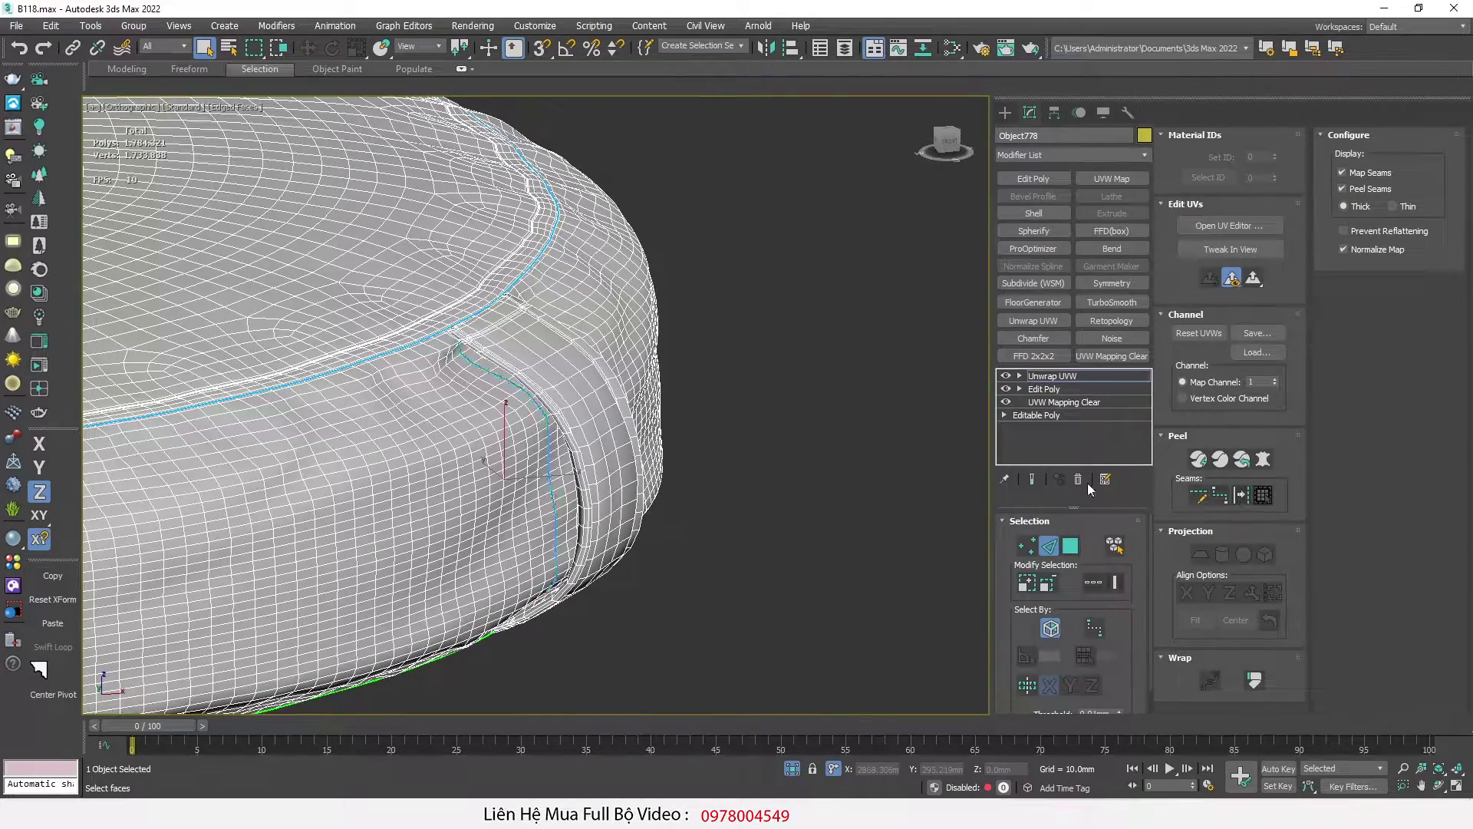
Step: Select the vertical edge loop running along the raised band on the opposite side of the seat
scroll(852, 451, "down", 7)
middle_click_drag(667, 452, 477, 578, "alt")
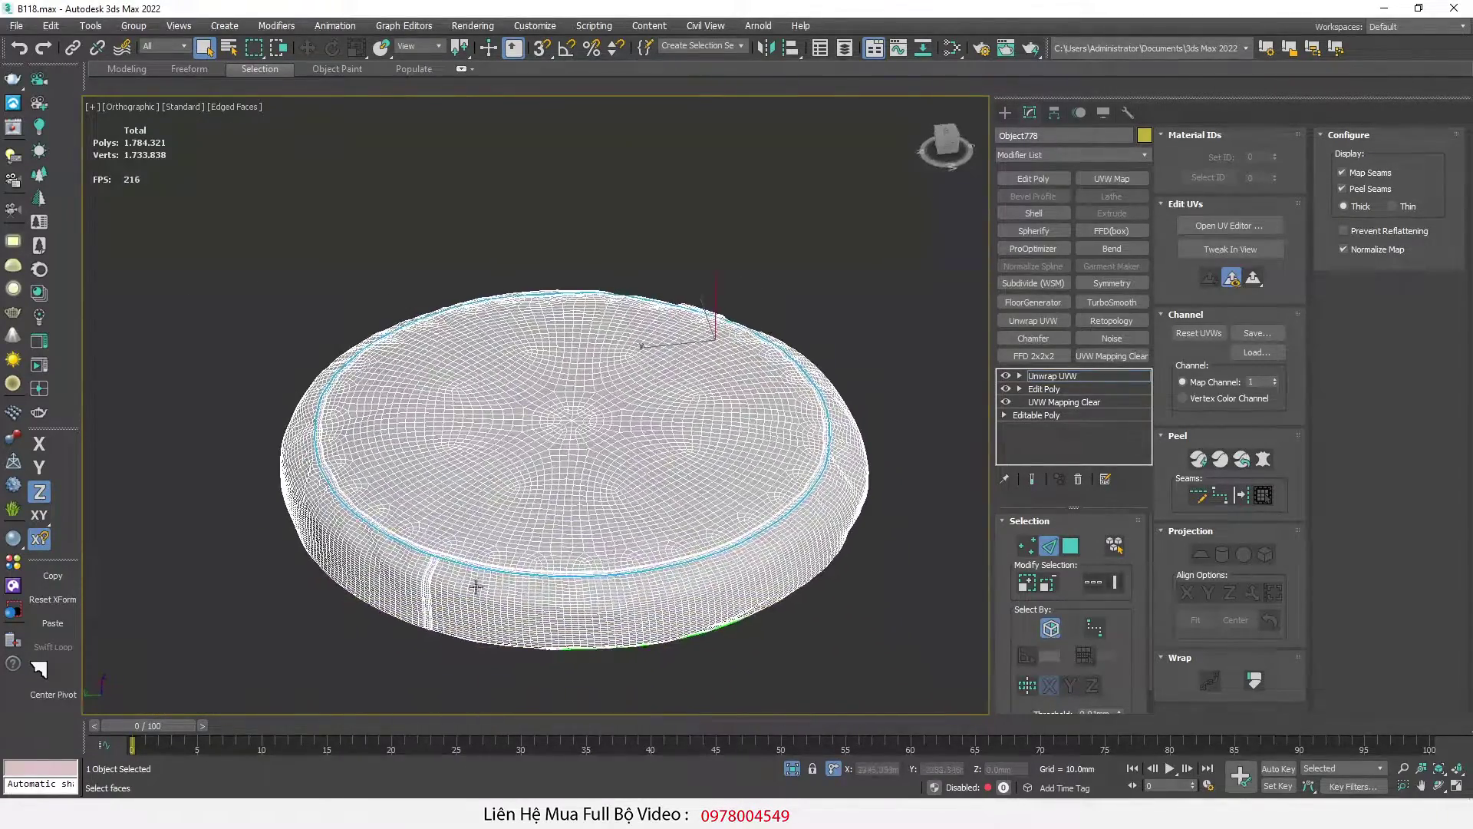
scroll(376, 546, "up", 8)
double_click(335, 518)
scroll(503, 465, "down", 10)
scroll(556, 300, "up", 6)
scroll(527, 352, "up", 1)
Step: Deselect that loop's edges above the top seam and convert the rest on the side wall to a peel seam
left_click_drag(598, 392, 466, 496, "alt")
scroll(465, 495, "down", 3)
left_click_drag(653, 305, 459, 463, "alt")
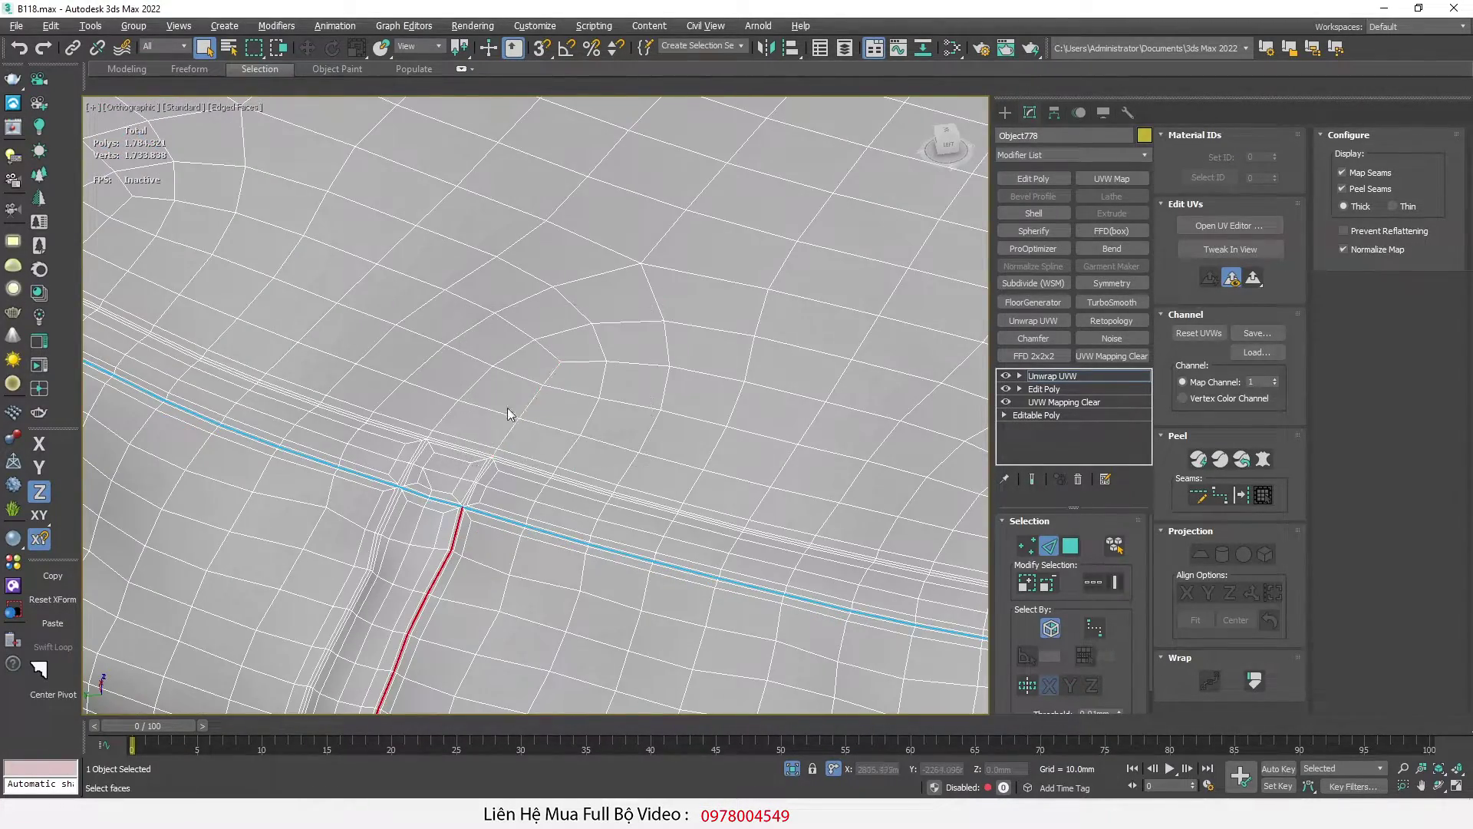
scroll(499, 430, "down", 3)
scroll(529, 472, "up", 4)
left_click(1243, 495)
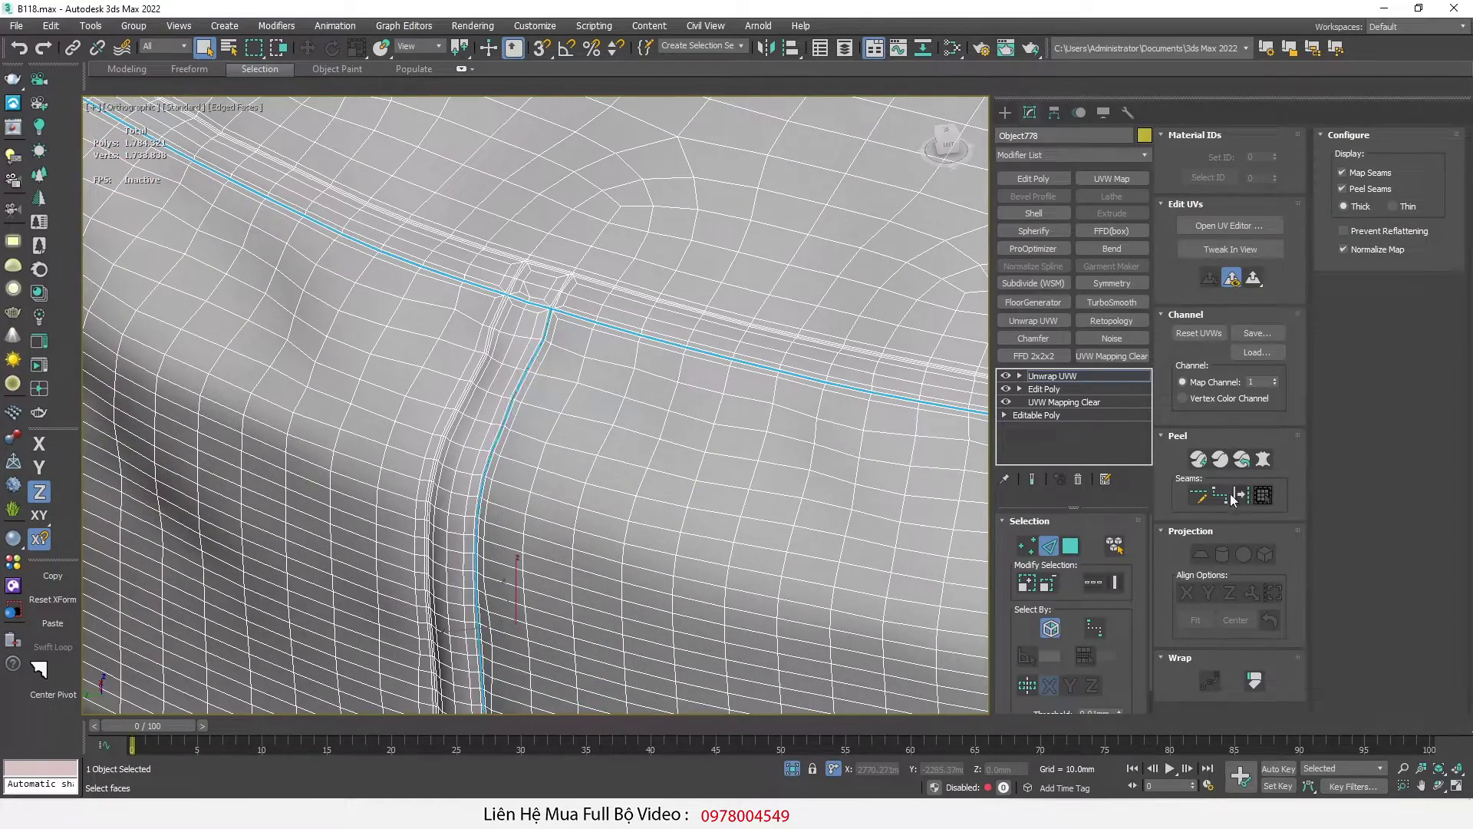
Step: Select the edge loop outlining the first raised side band and convert it to a peel seam
scroll(424, 516, "down", 8)
scroll(723, 483, "down", 4)
middle_click_drag(786, 463, 345, 434, "alt")
scroll(688, 568, "up", 5)
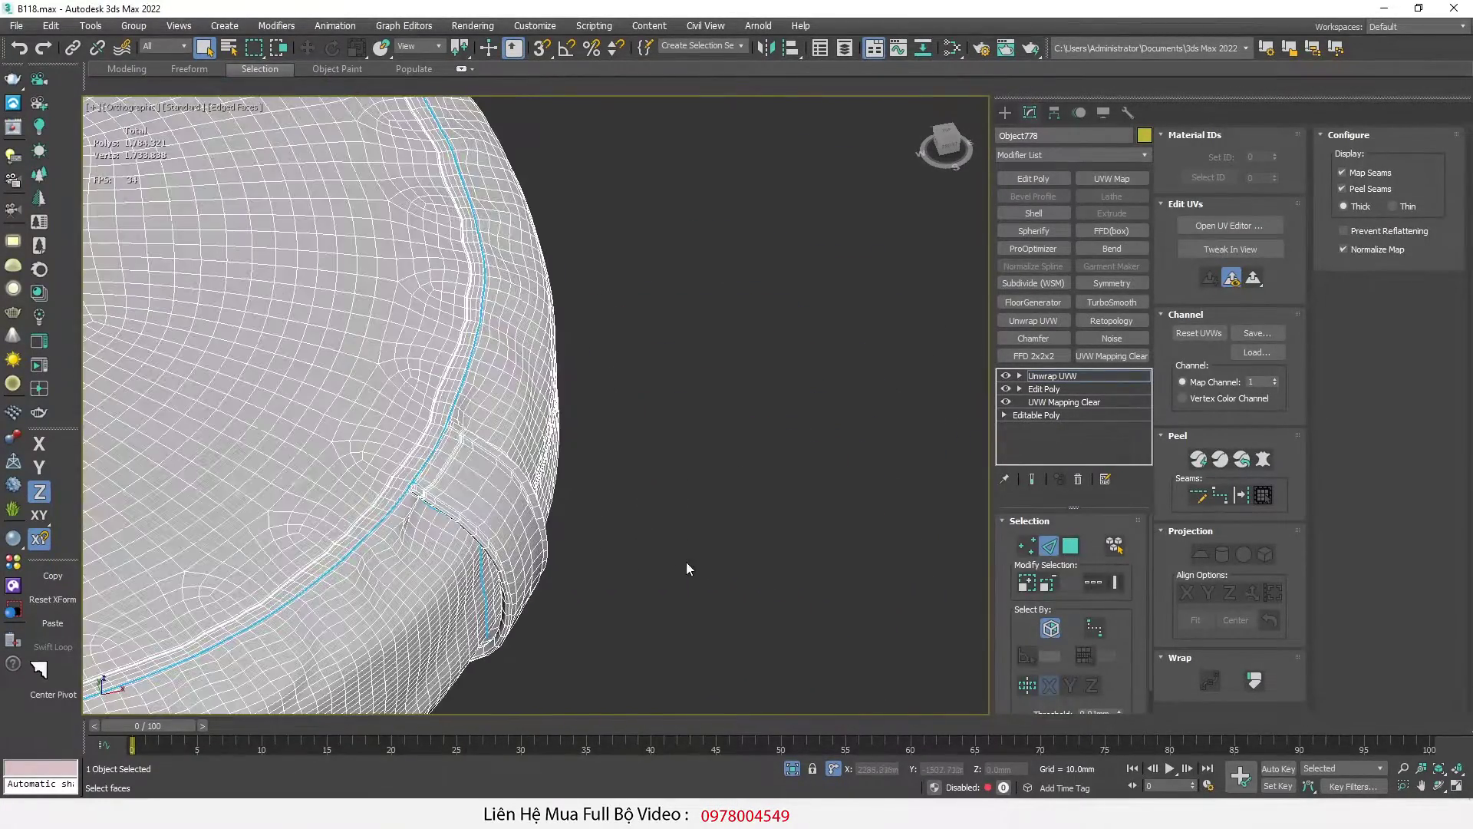
scroll(468, 525, "up", 3)
scroll(395, 481, "up", 2)
scroll(452, 471, "down", 1)
scroll(287, 359, "up", 2)
scroll(288, 359, "up", 2)
double_click(247, 275)
scroll(421, 381, "down", 6)
middle_click_drag(464, 430, 500, 408, "alt")
left_click(1247, 495)
Step: Peel the seat's UVs along the seams, then enlarge the Edit UVWs window and narrow the command panel
scroll(732, 448, "down", 8)
scroll(620, 422, "up", 2)
middle_click_drag(619, 422, 637, 480)
scroll(639, 477, "up", 2)
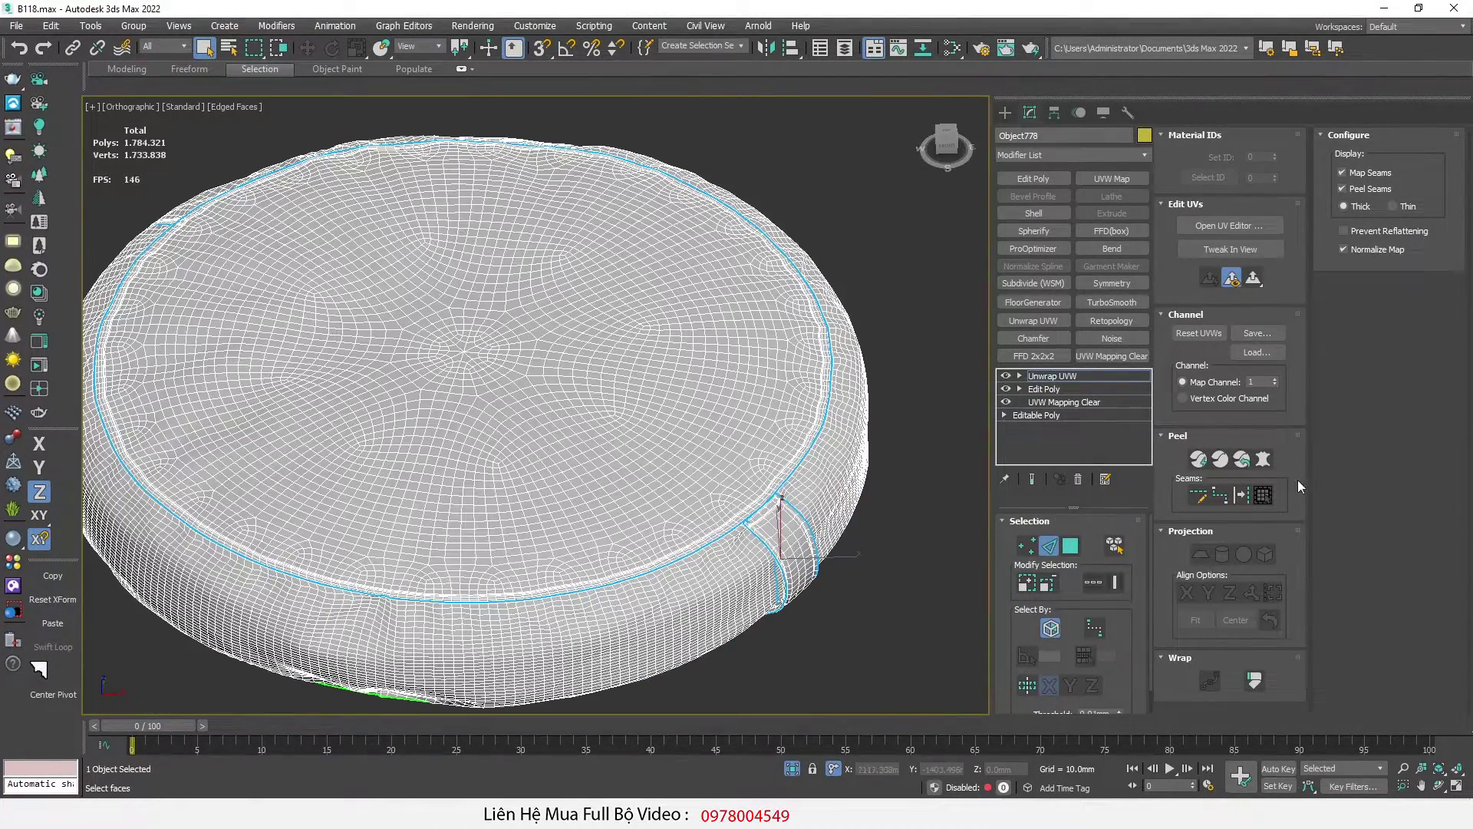
left_click(1207, 463)
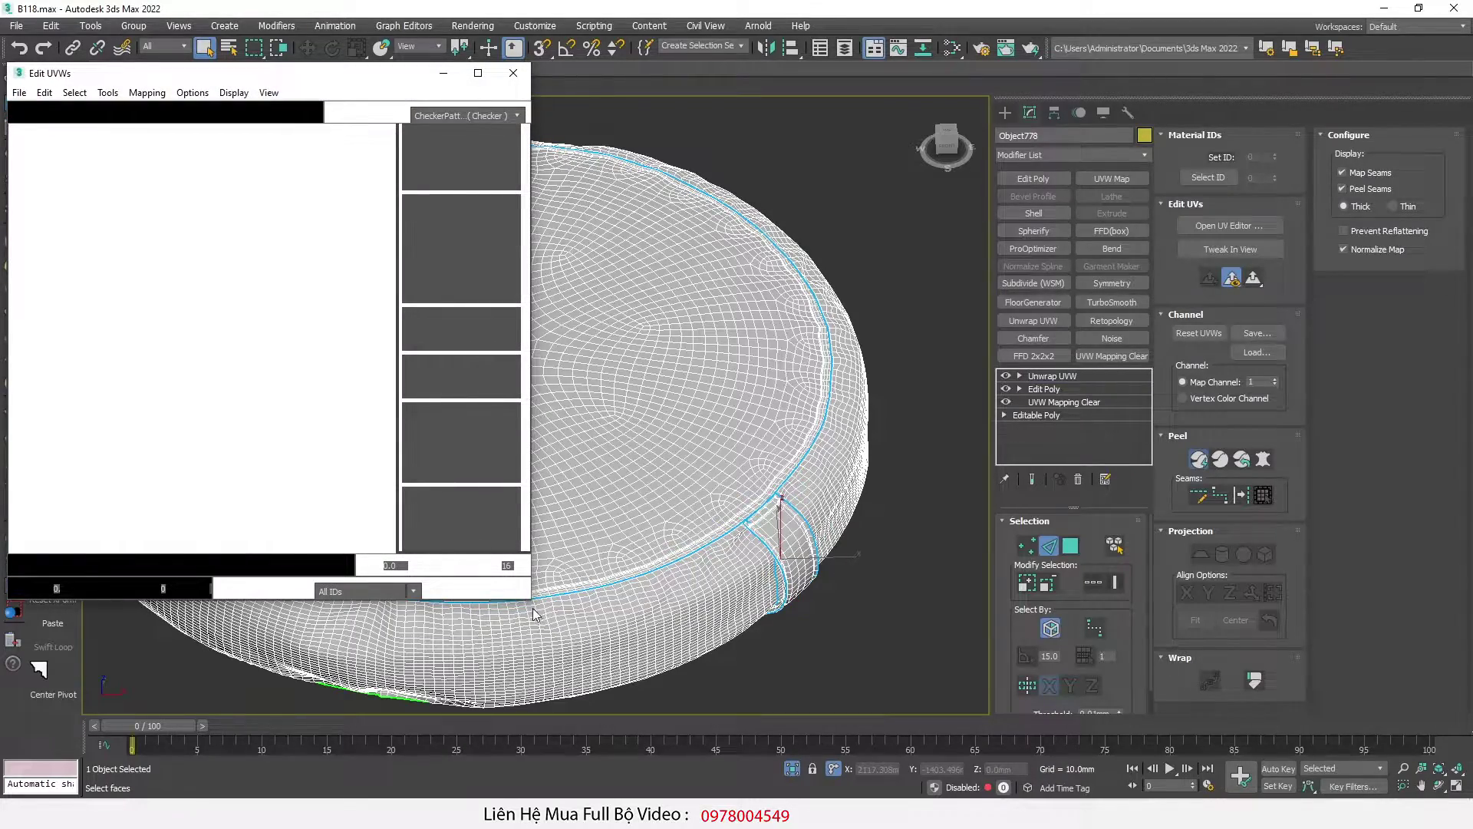
left_click_drag(529, 605, 816, 754)
left_click_drag(991, 476, 1249, 476)
scroll(859, 447, "down", 6)
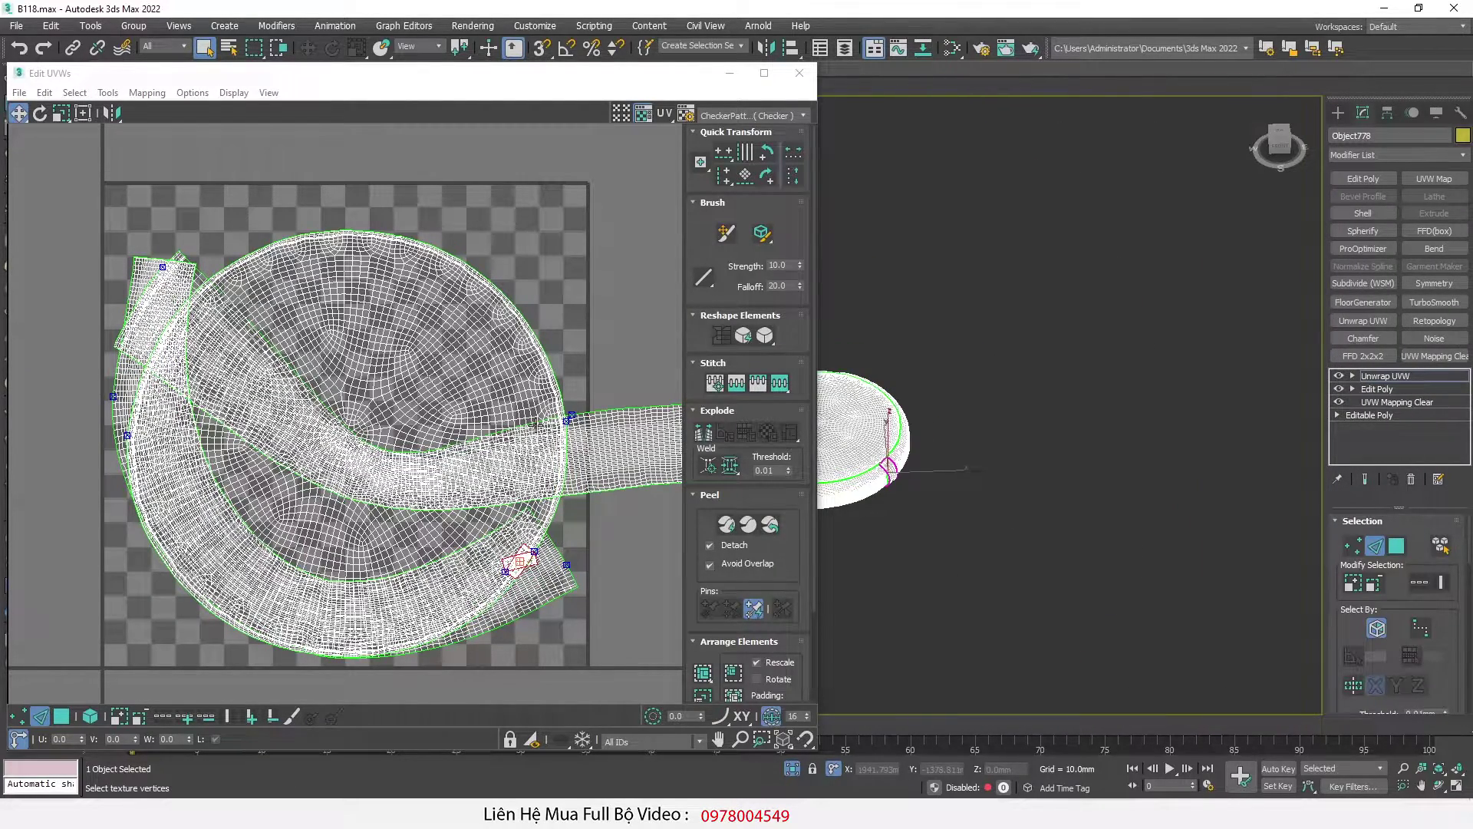
left_click_drag(535, 77, 707, 73)
scroll(533, 363, "down", 4)
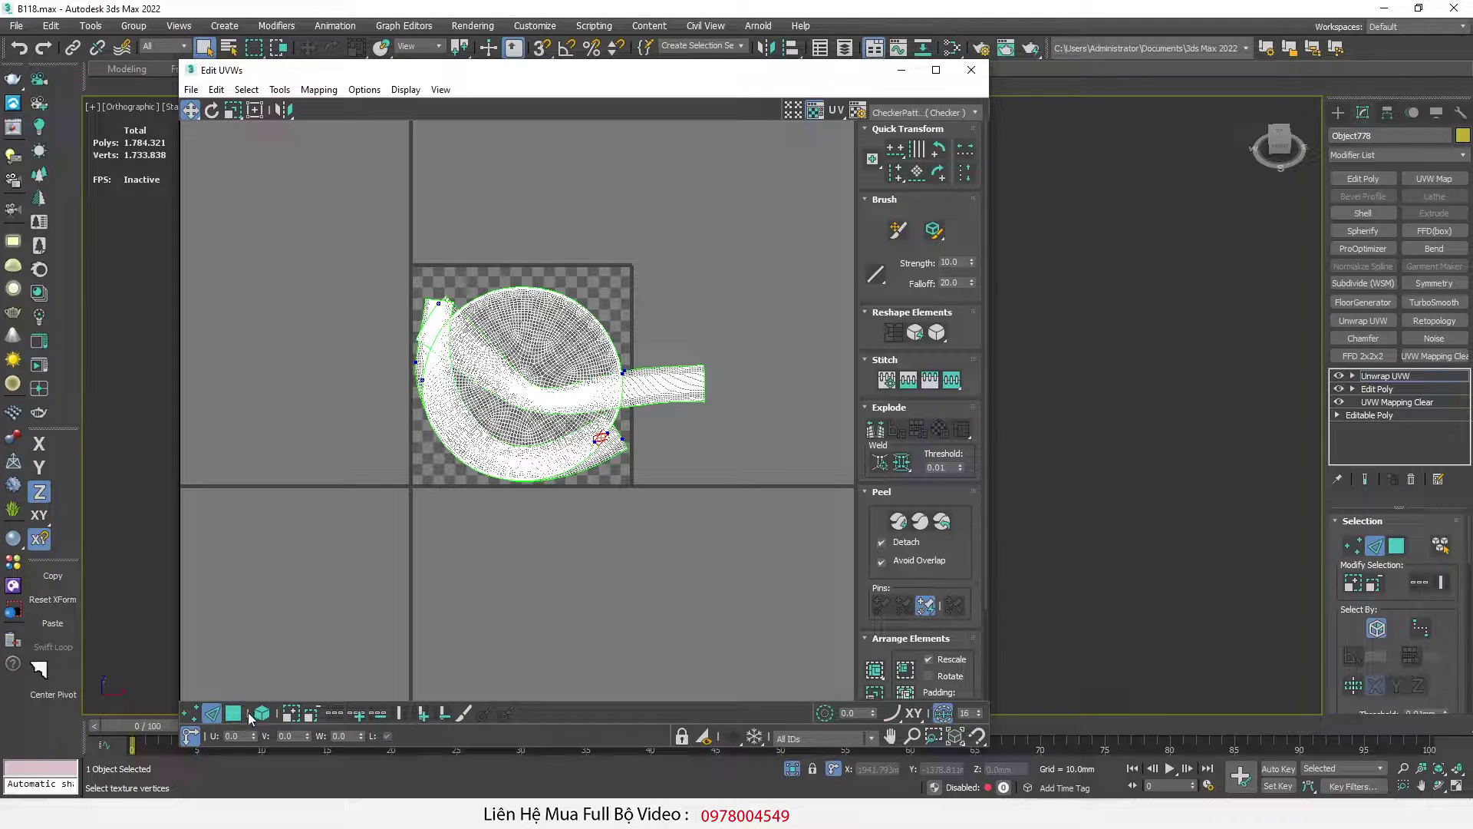
Step: Turn on polygon selection by element and move the two overlapping side strips clear of the round seat-top shell
left_click(233, 713)
left_click(262, 714)
left_click_drag(645, 390, 640, 258)
scroll(480, 361, "up", 2)
left_click_drag(422, 310, 333, 433)
left_click_drag(535, 356, 503, 362)
middle_click_drag(597, 229, 565, 297)
Step: Relax the side strip above the disc by edge angles, raising the amount to 1.0
left_click(611, 290)
left_click_drag(939, 339, 947, 364)
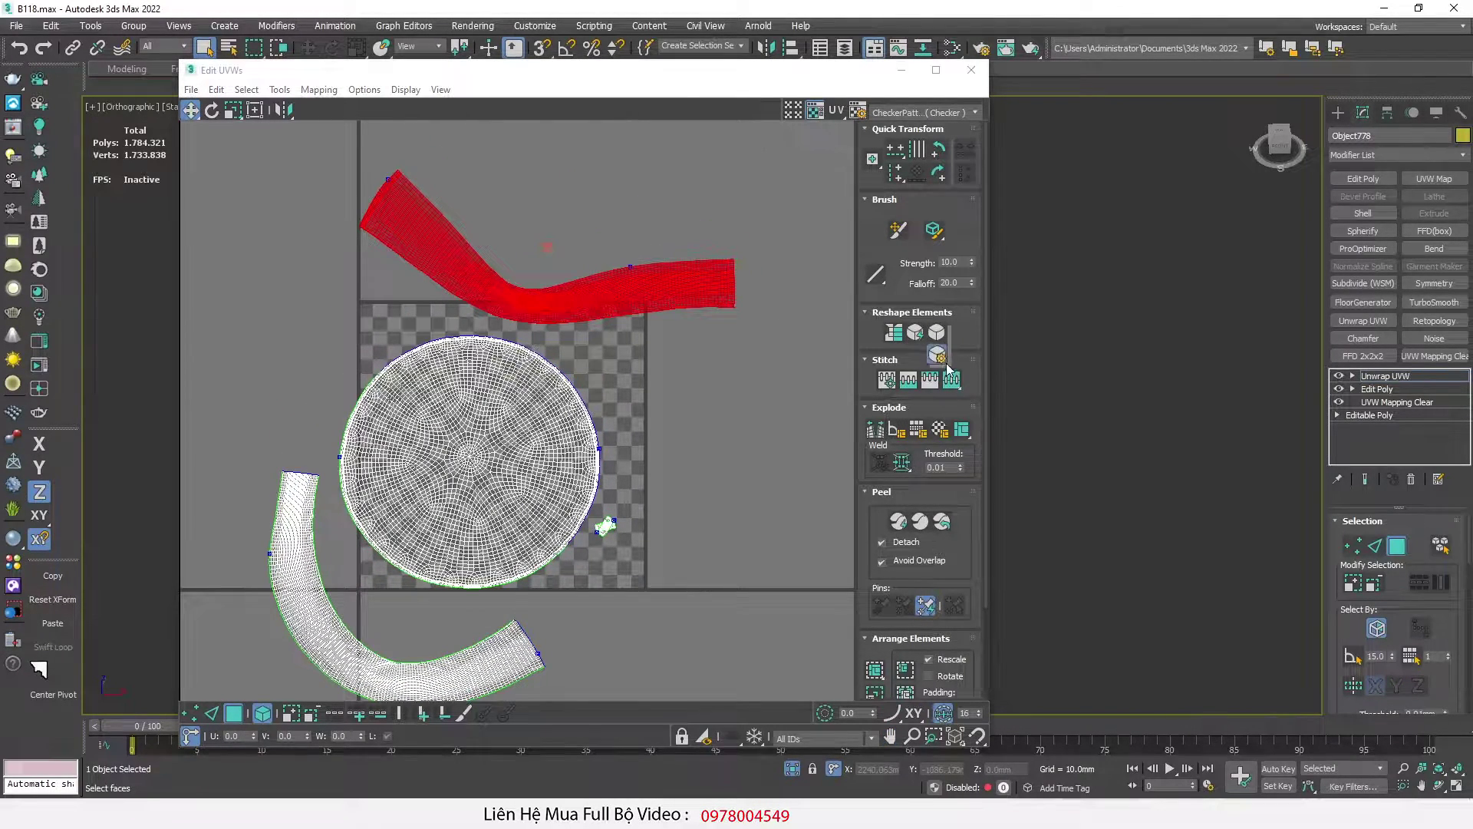
left_click(148, 194)
left_click(129, 219)
left_click(201, 258)
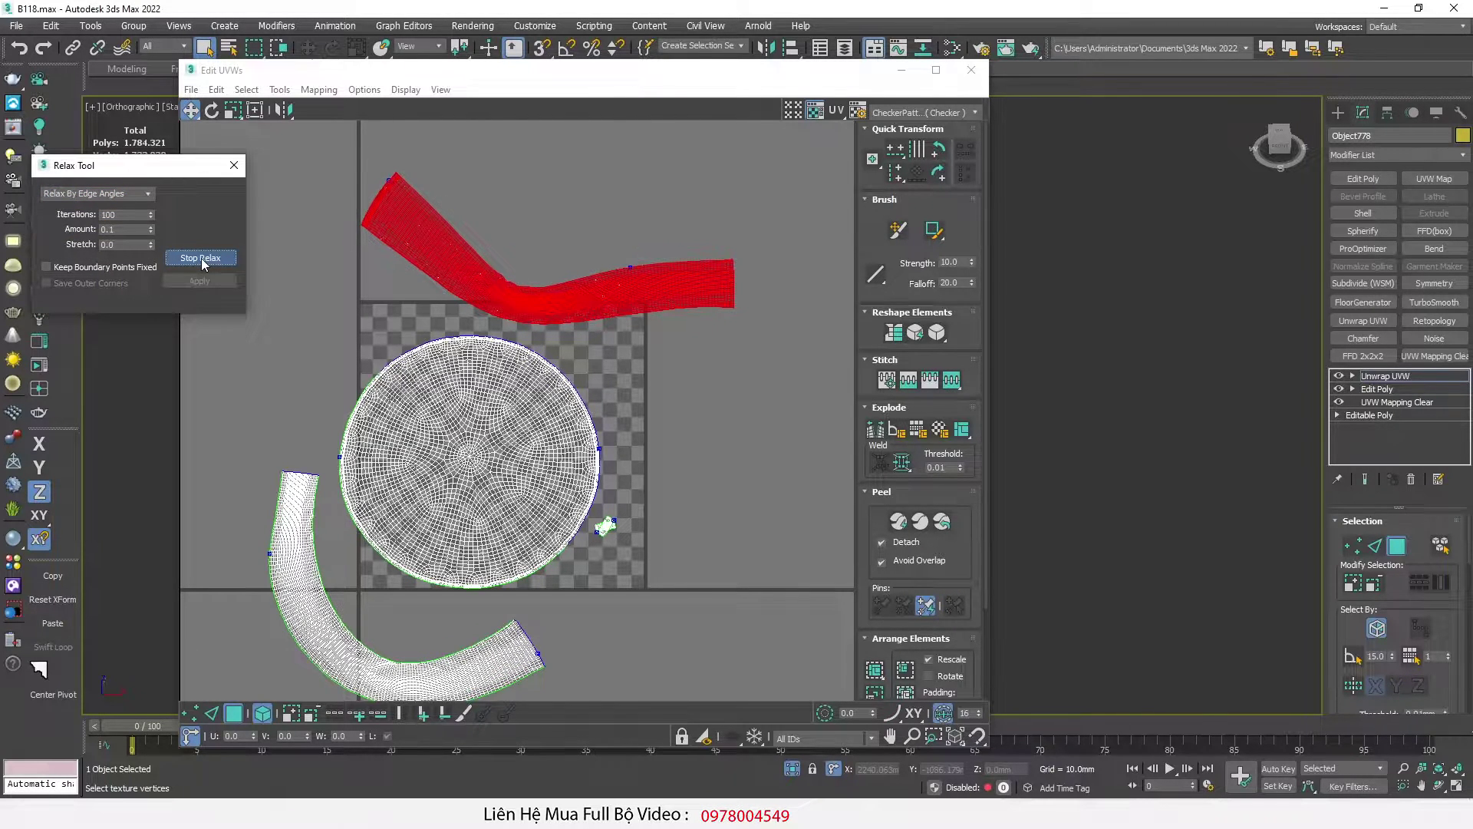
left_click_drag(149, 232, 153, 144)
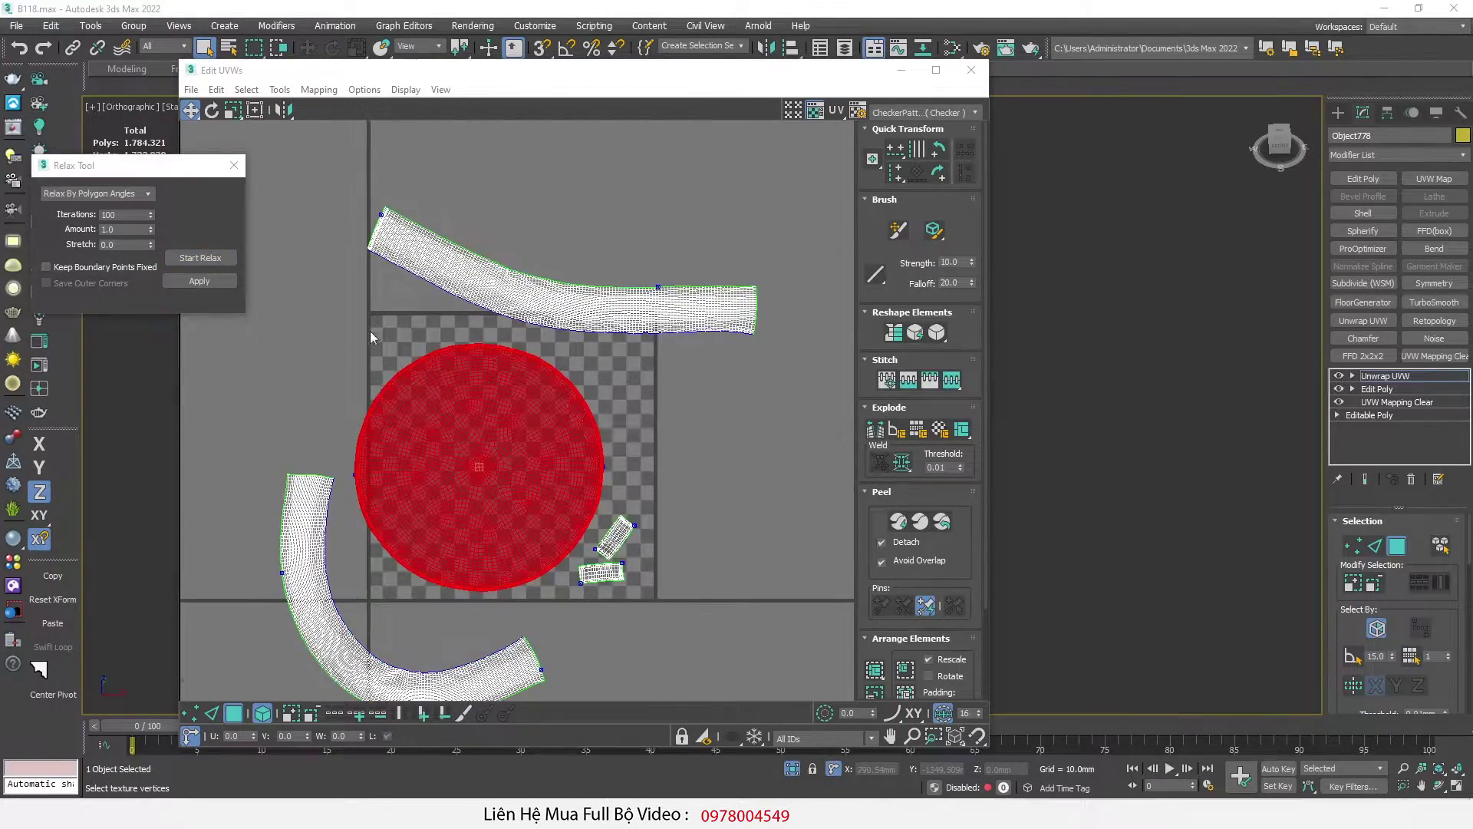
Step: Relax the strip above the disc by polygon angles with 100 iterations and an amount of 1.0
scroll(493, 186, "up", 4)
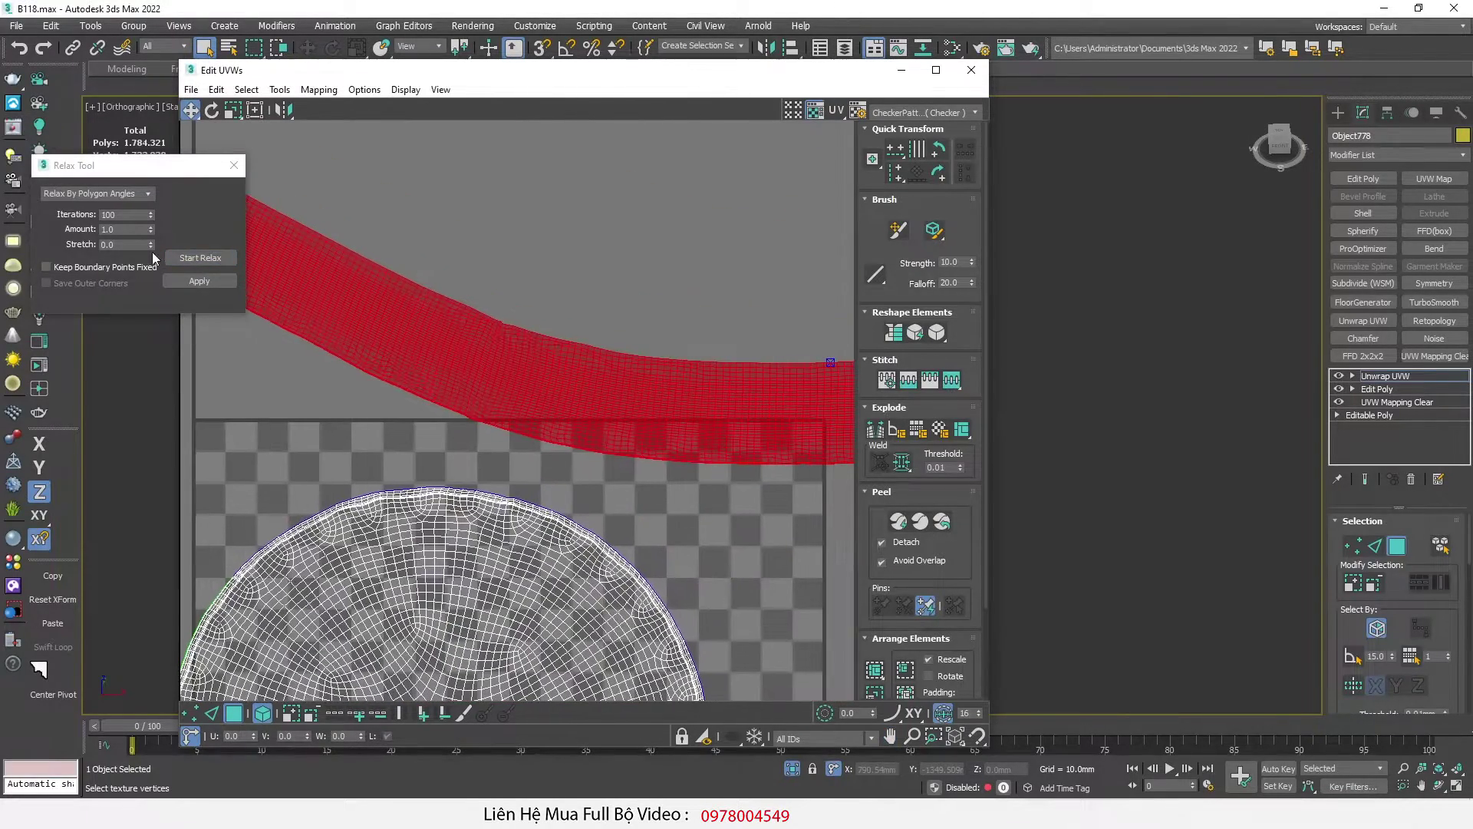
scroll(413, 305, "up", 4)
left_click(201, 259)
left_click(198, 281)
Step: Select the curved side strip below the disc and relax it by polygon angles
scroll(527, 260, "down", 7)
middle_click_drag(530, 269, 603, 210)
scroll(345, 489, "up", 3)
left_click(344, 489)
left_click(200, 258)
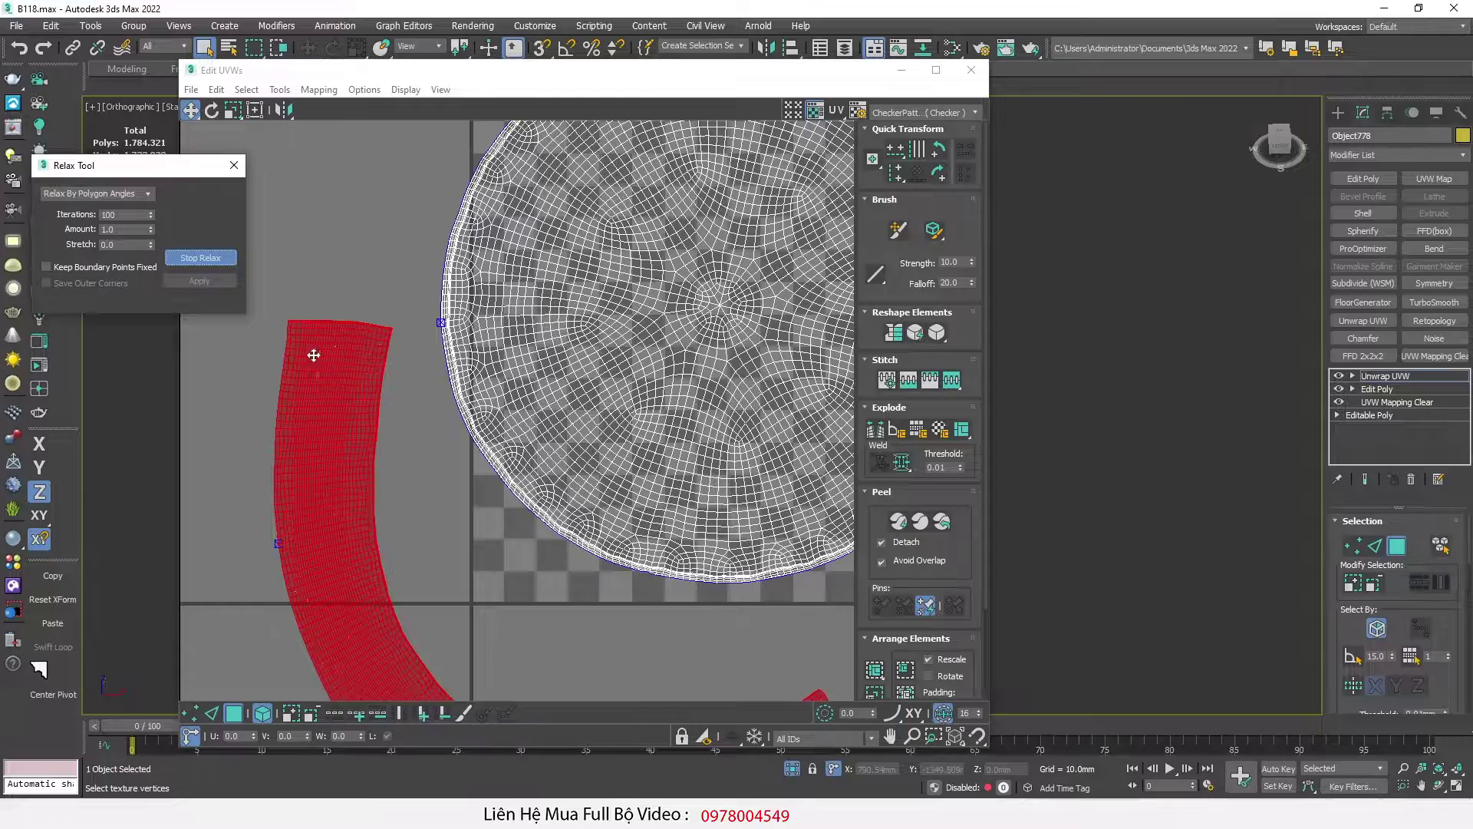
scroll(316, 366, "down", 3)
scroll(425, 458, "up", 8)
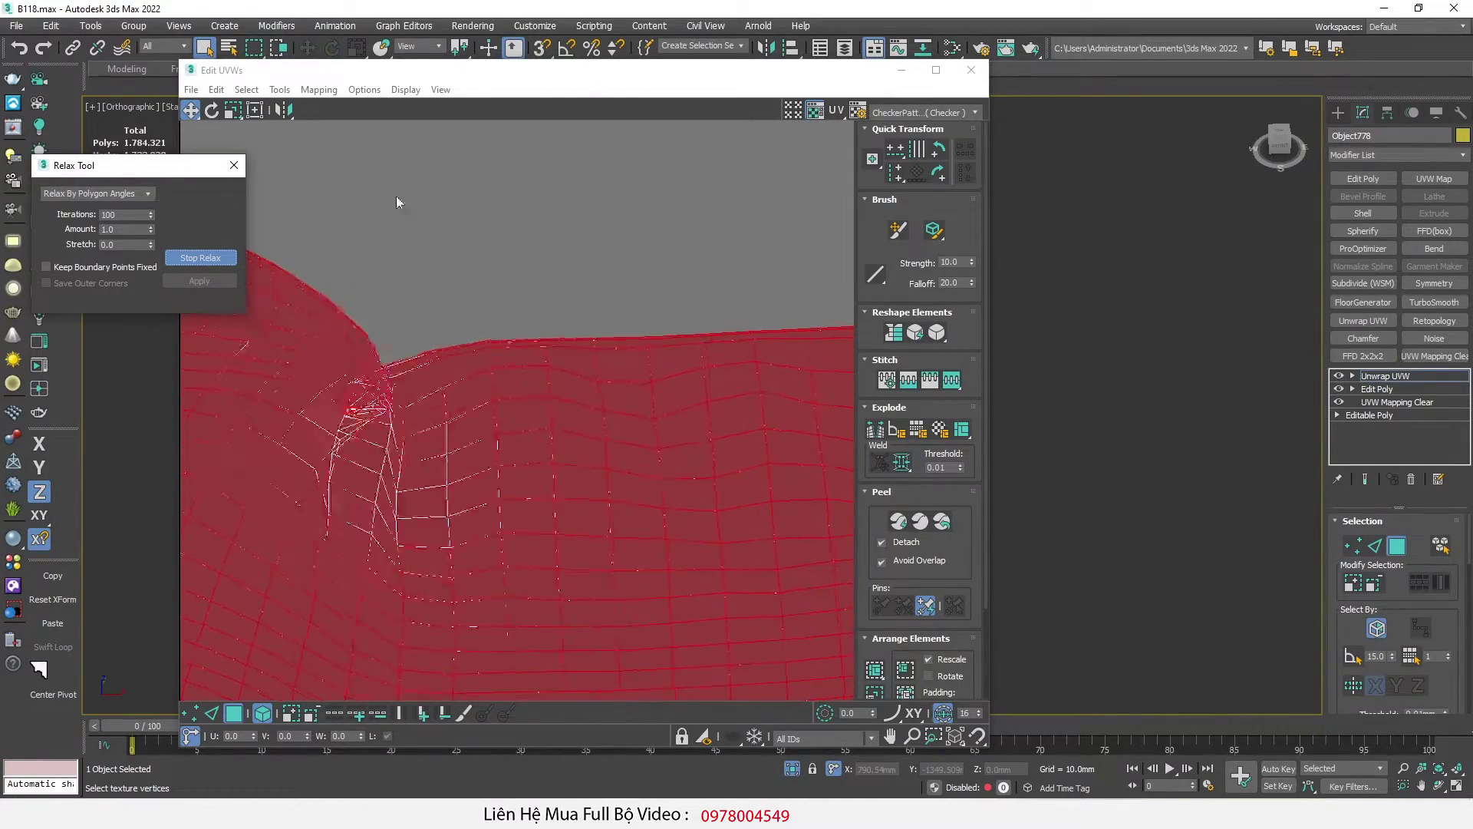
scroll(577, 274, "down", 4)
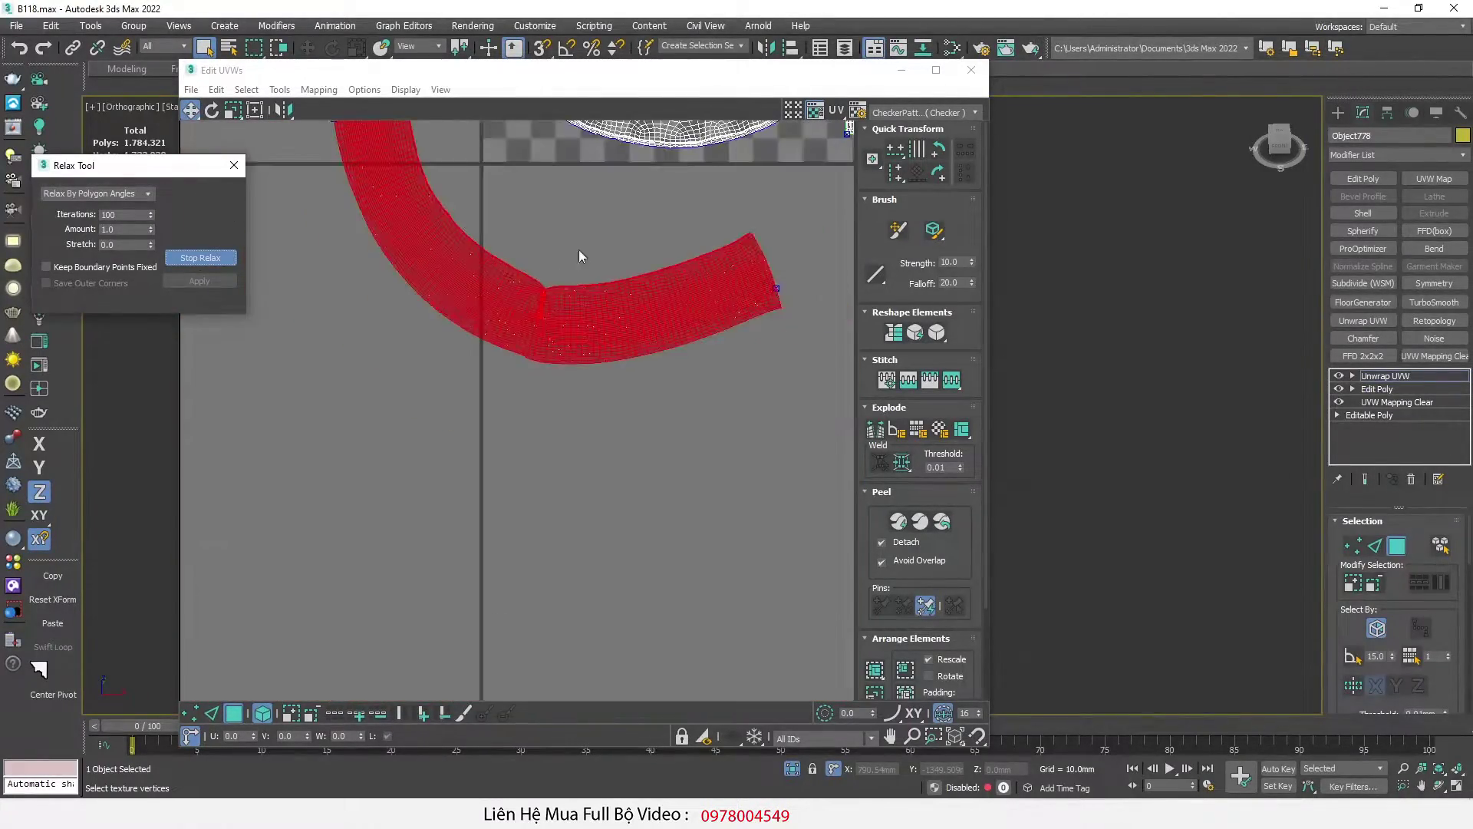
scroll(572, 270, "up", 5)
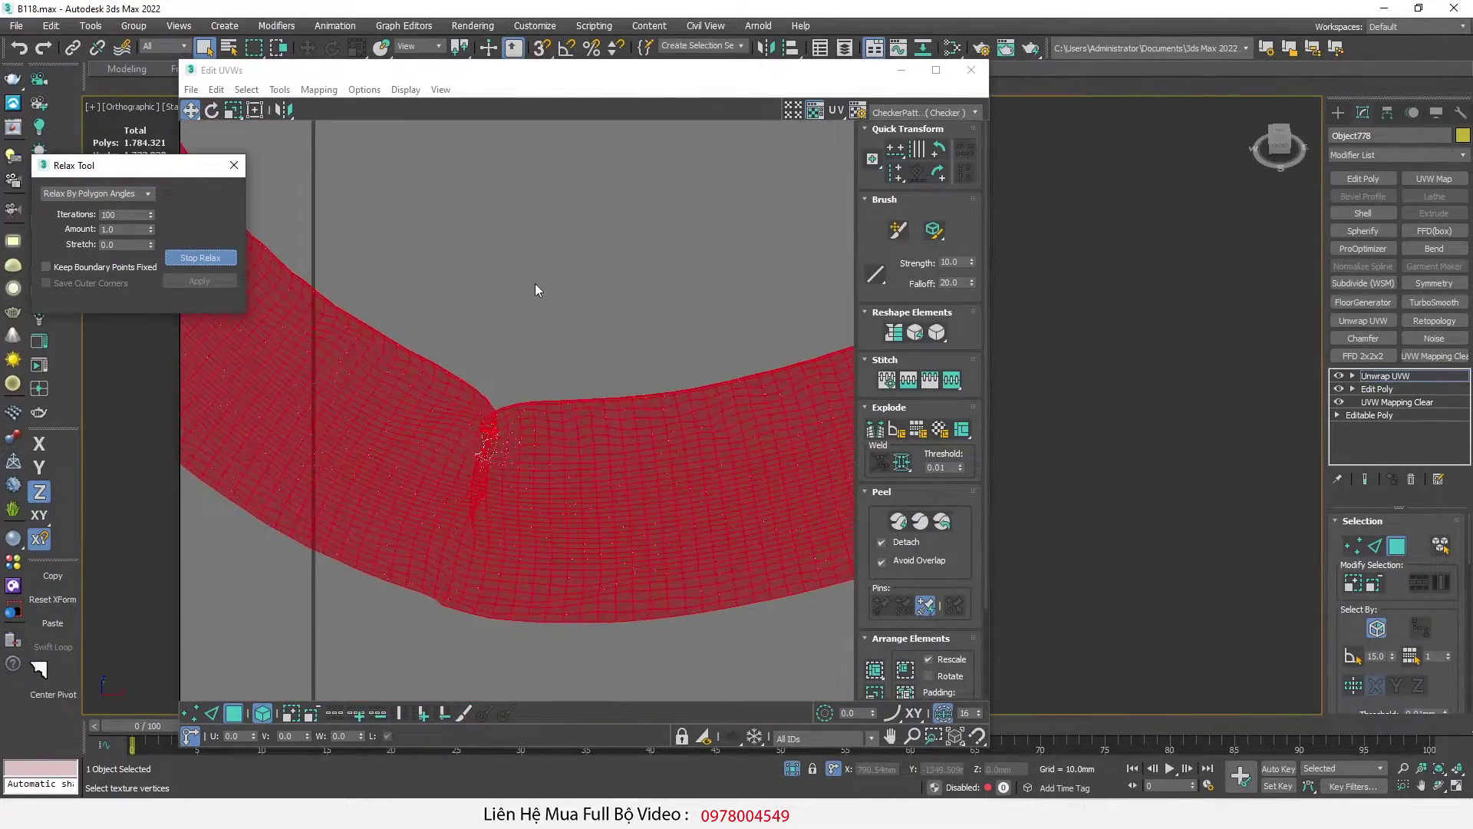
Step: Switch the relax method to edge angles and relax the pinched area of the lower curved strip
right_click(150, 231)
left_click(146, 193)
left_click(135, 217)
left_click(207, 259)
left_click(210, 260)
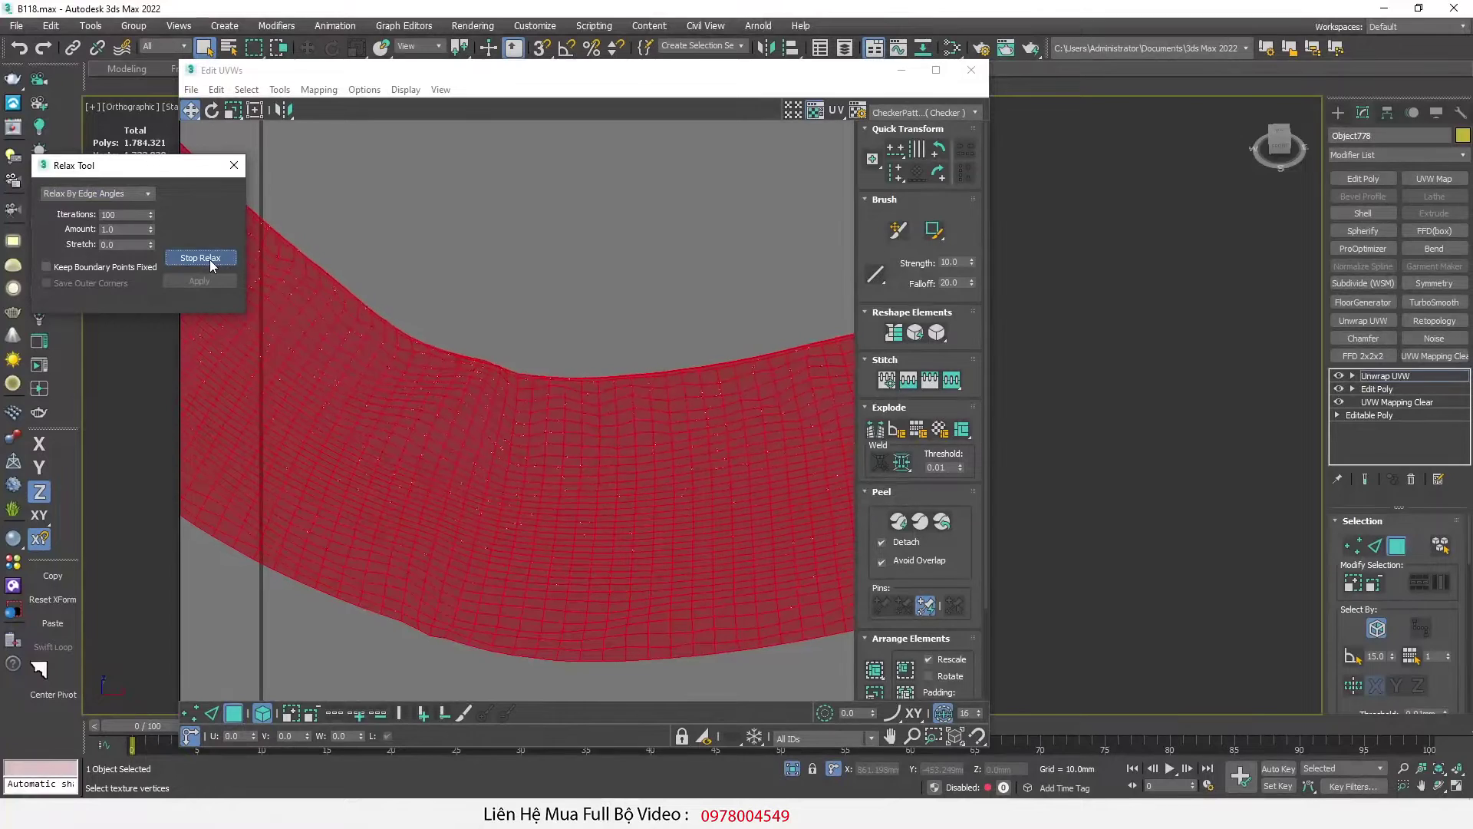
left_click(210, 260)
Step: Try relaxing the lower curved strip by polygon angles again
left_click(145, 193)
left_click(135, 208)
left_click(199, 258)
left_click(199, 258)
Step: Relax the lower curved strip by edge angles once more and close the Relax Tool
left_click(147, 193)
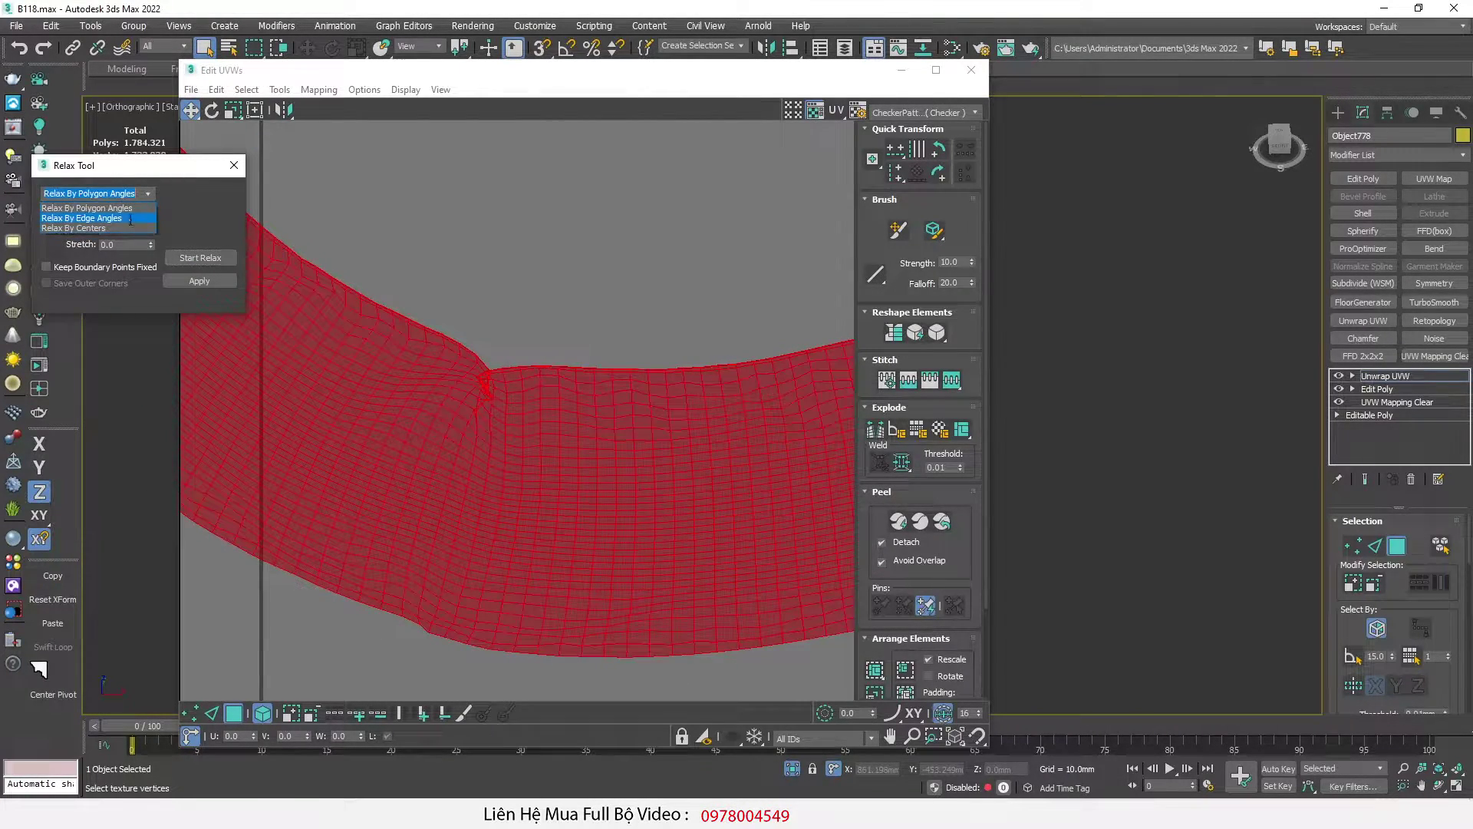
left_click(131, 218)
left_click(202, 259)
scroll(472, 456, "down", 6)
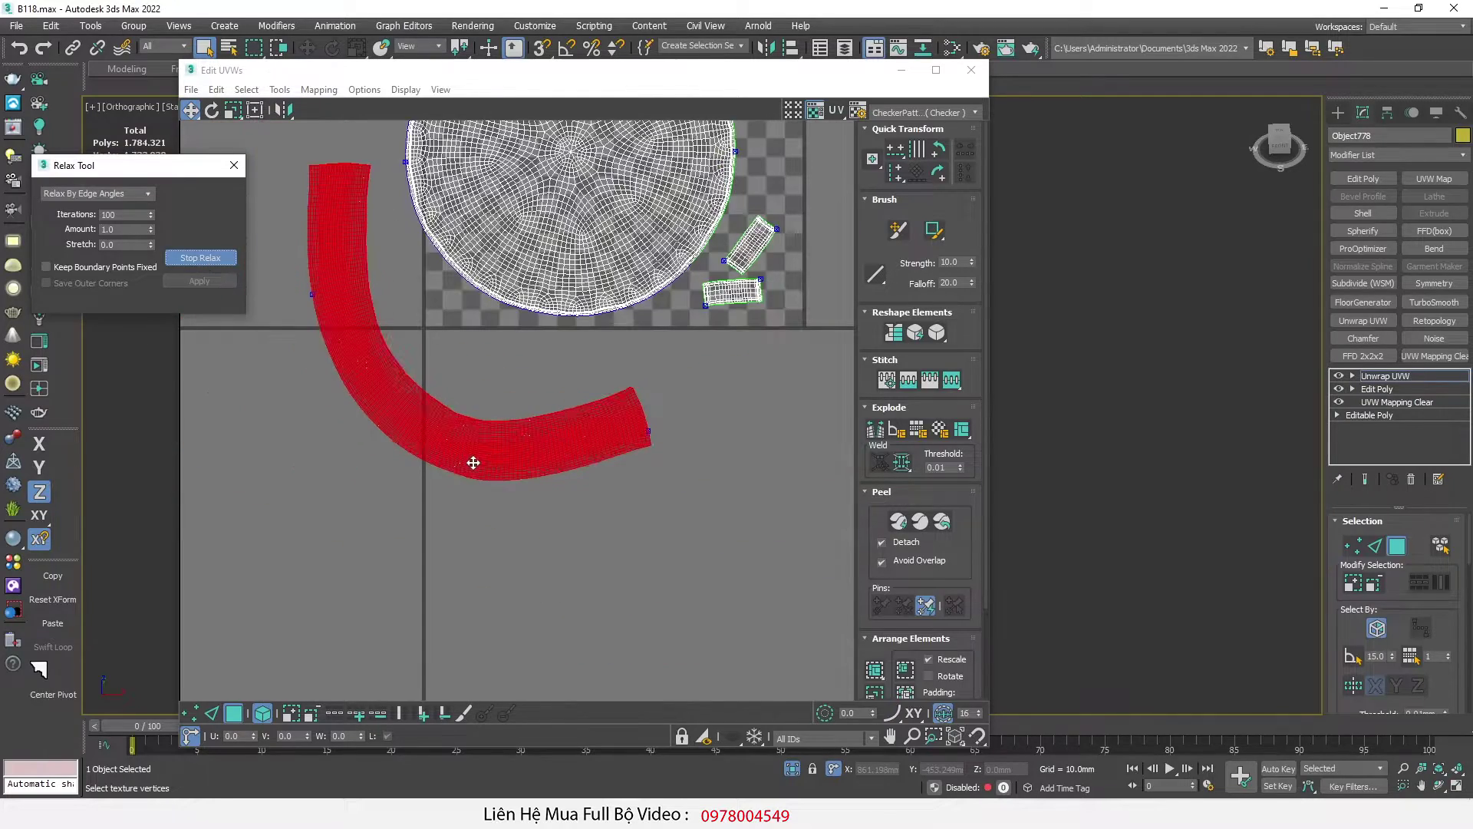
scroll(531, 300, "up", 4)
scroll(473, 336, "down", 3)
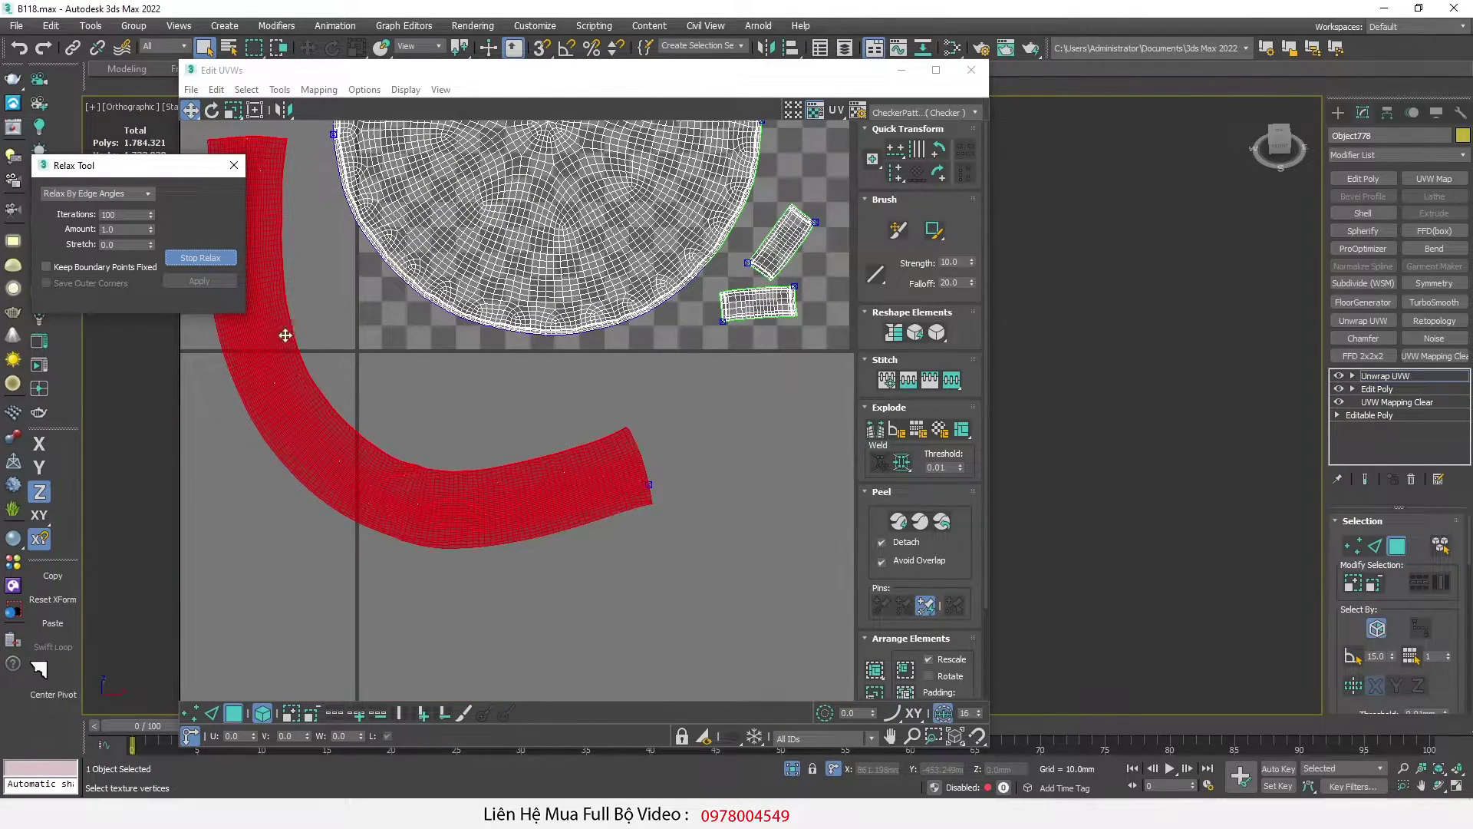
left_click(200, 257)
scroll(518, 321, "down", 3)
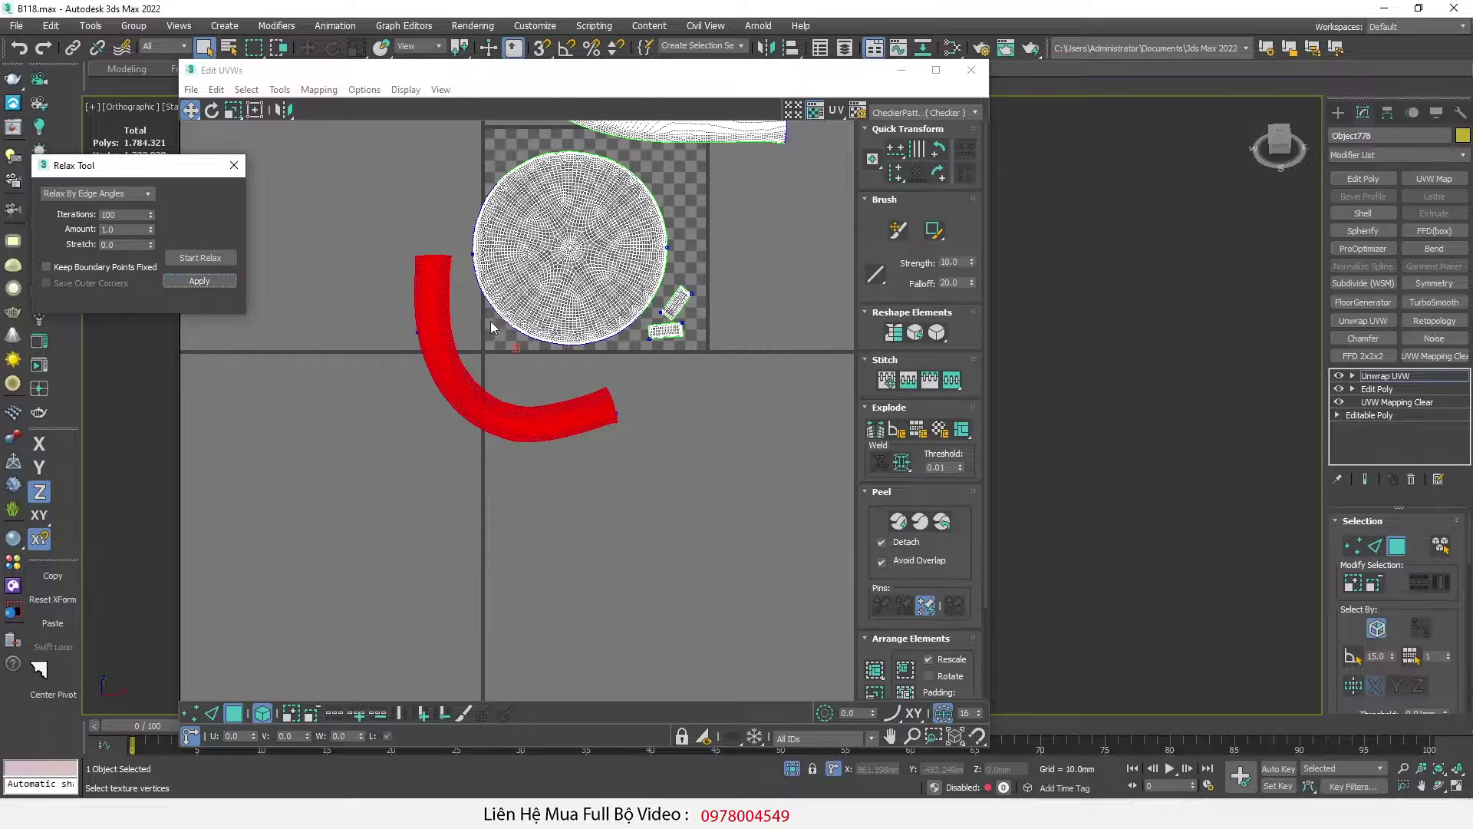
left_click(234, 165)
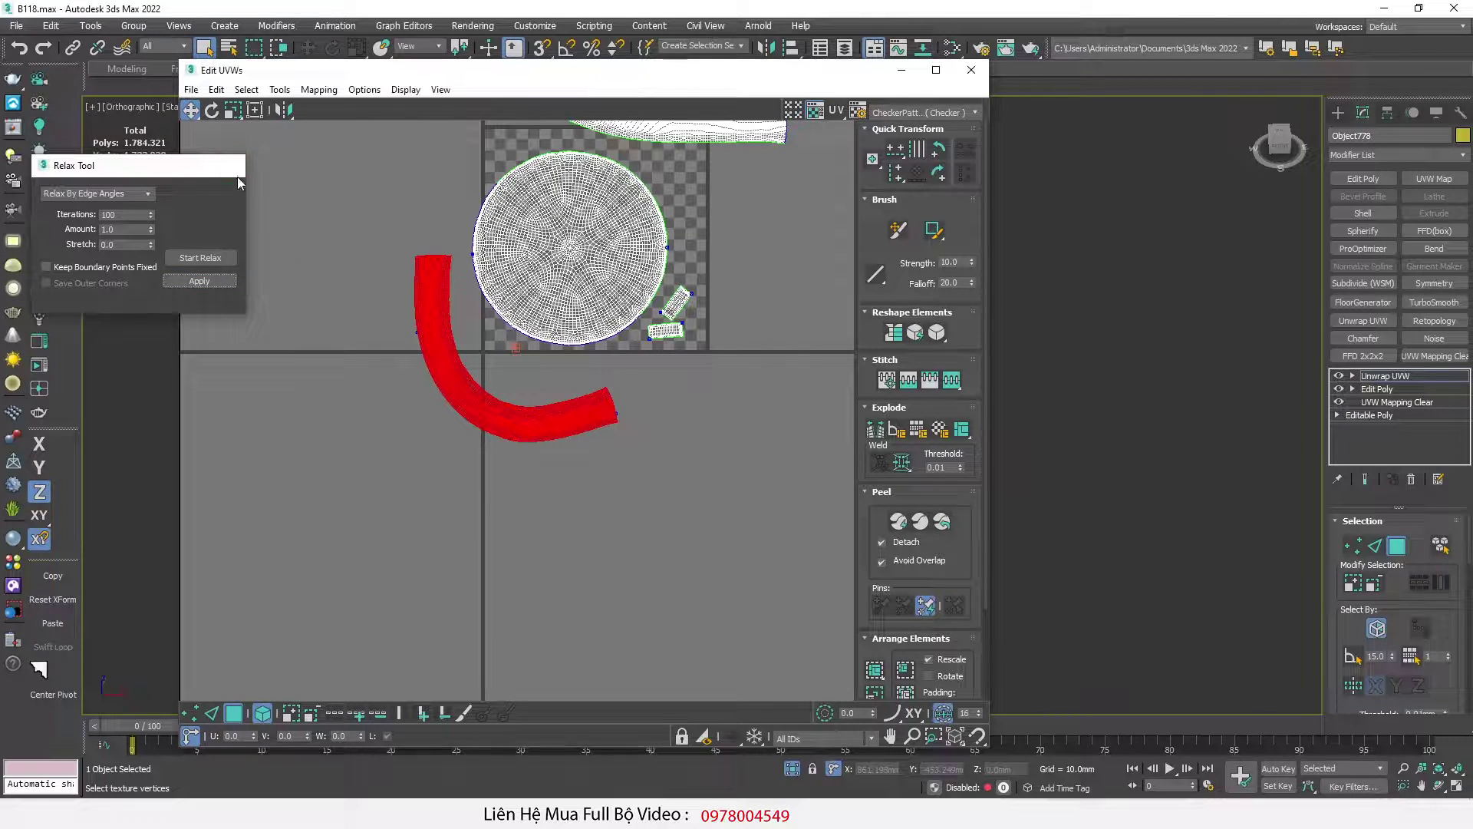
Step: Reposition the disc and the upper side strip in the UV layout, rotating the strip level above the disc
middle_click_drag(661, 233, 534, 488)
left_click(464, 481)
mouse_move(463, 480)
left_mouse_down()
mouse_move(506, 476)
mouse_move(486, 467)
left_mouse_up()
left_click_drag(384, 347, 385, 349)
left_click_drag(565, 377, 528, 477)
key("e")
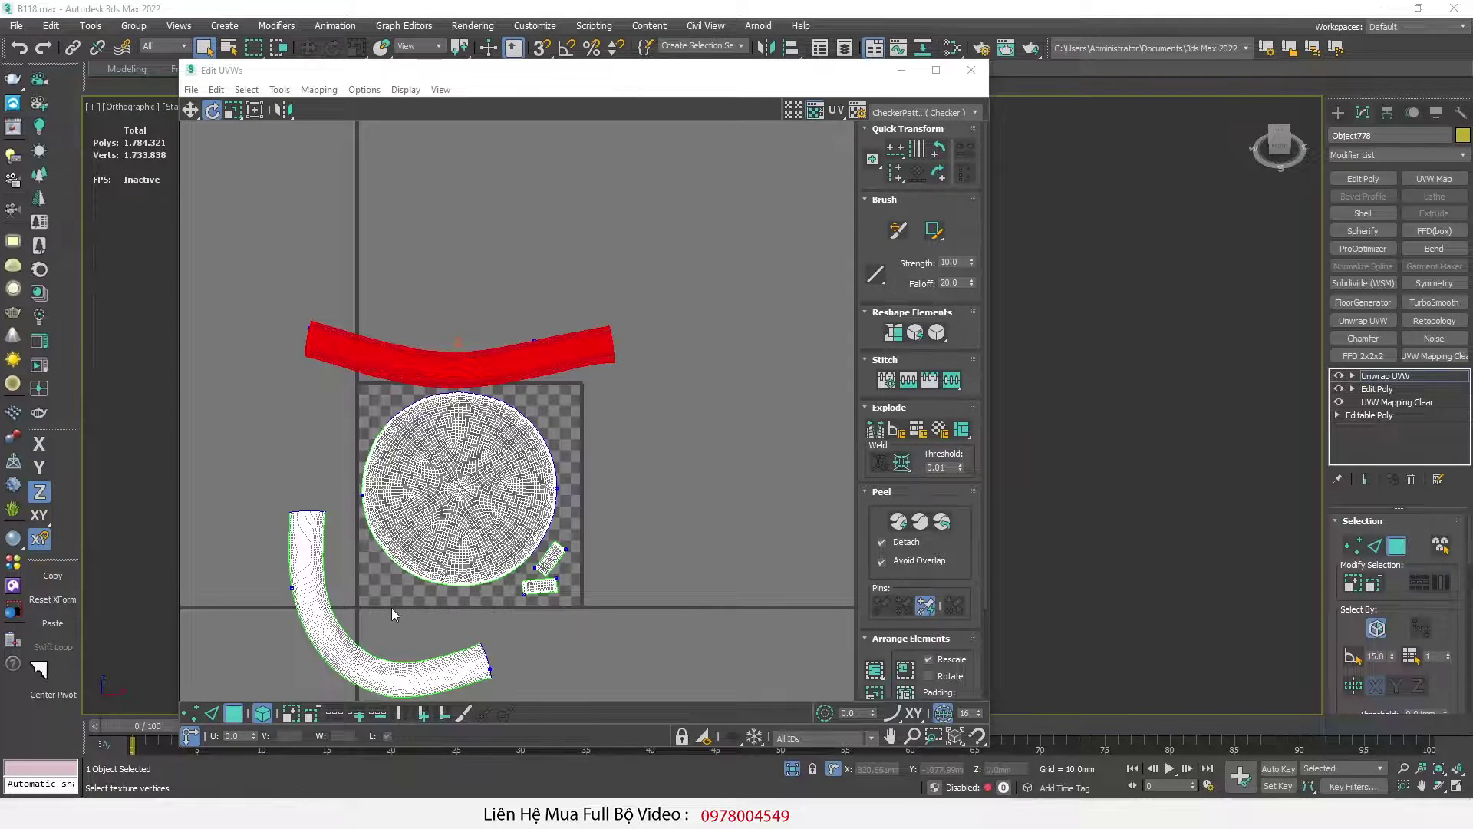
scroll(391, 608, "up", 3)
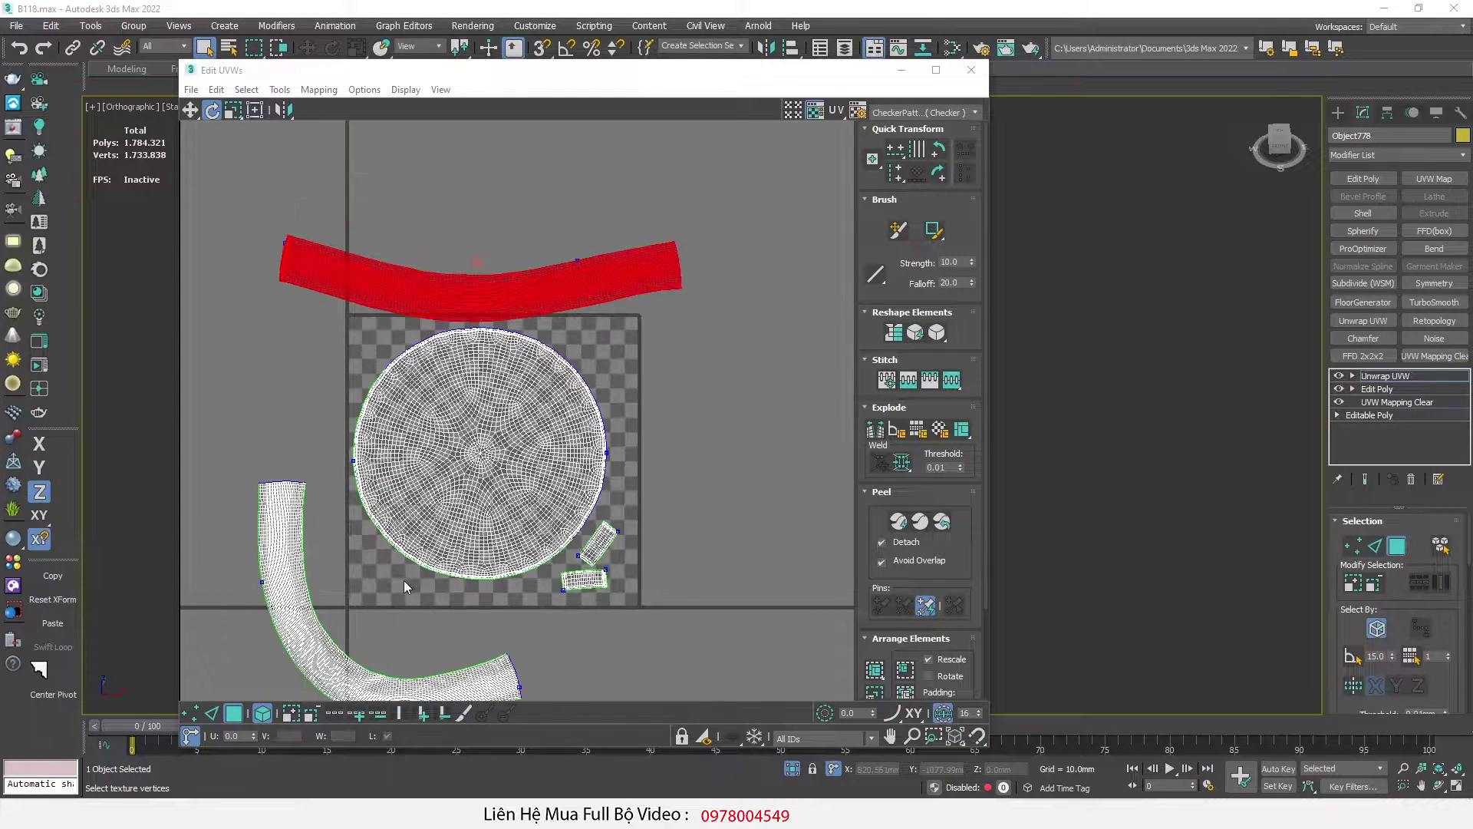
Step: Look over the open leather and wood texture images in the photo viewer, then return to the UV layout
left_click_drag(0, 277, 976, 113)
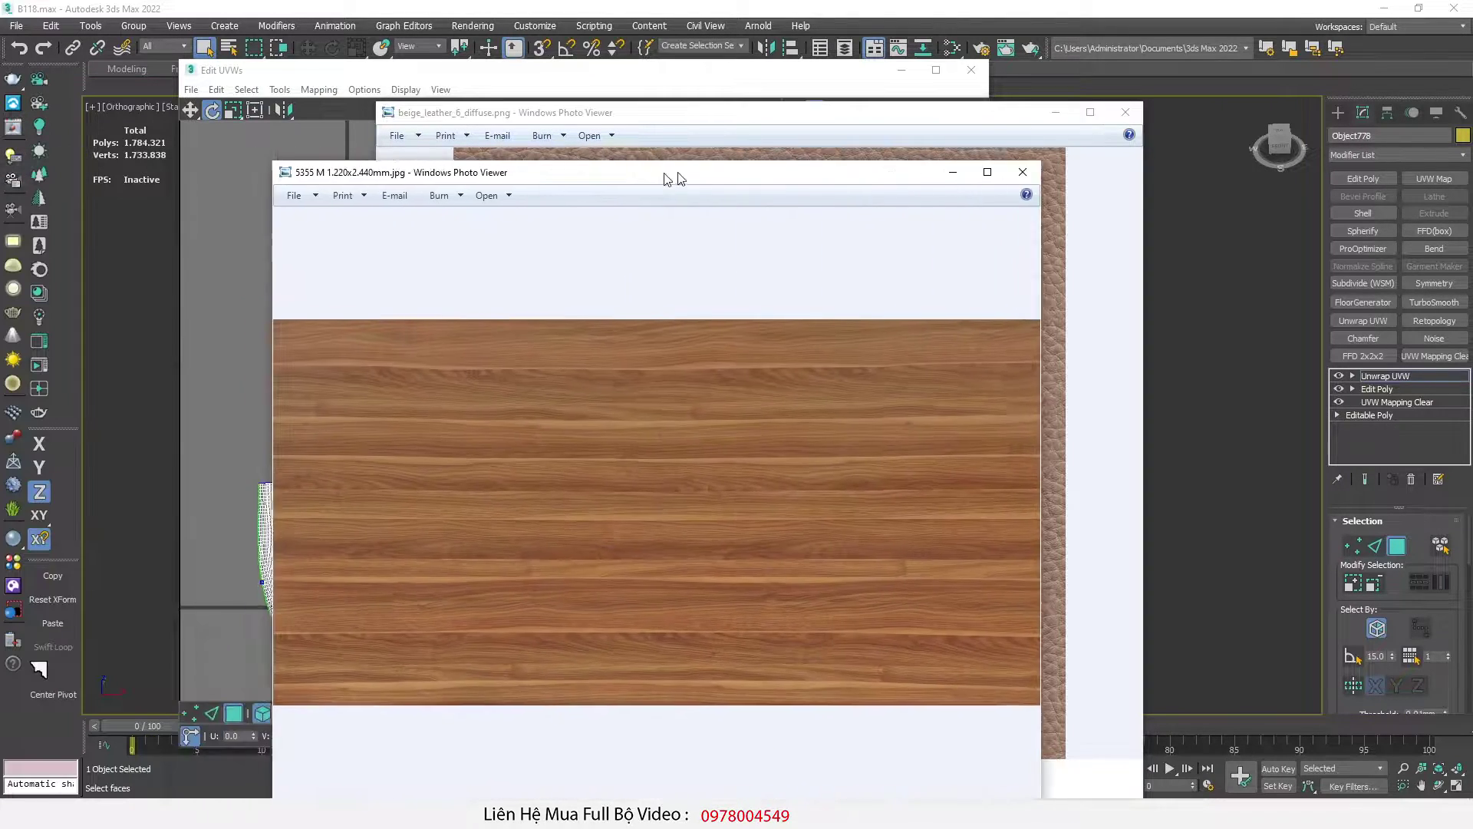
left_click_drag(668, 168, 727, 130)
left_click(491, 813)
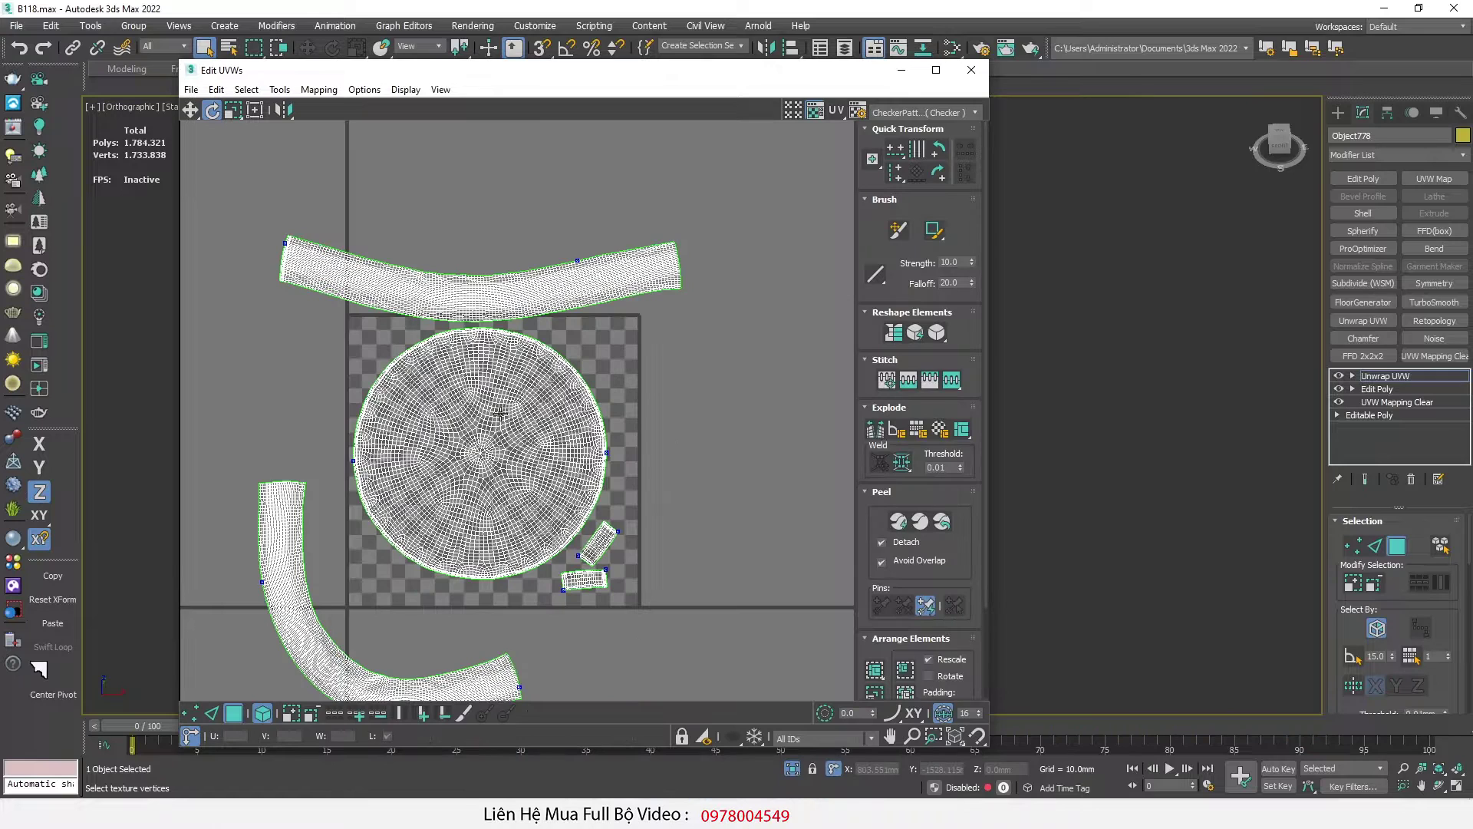
Step: Rotate the lower curved strip so it cups the disc from below, then shift the lower small patch away from its neighbour
scroll(582, 584, "down", 2)
scroll(581, 583, "up", 2)
left_click(407, 645)
left_click_drag(407, 644, 616, 596)
key("w")
scroll(642, 533, "up", 3)
left_click_drag(607, 382, 613, 360)
left_click_drag(542, 507, 479, 499)
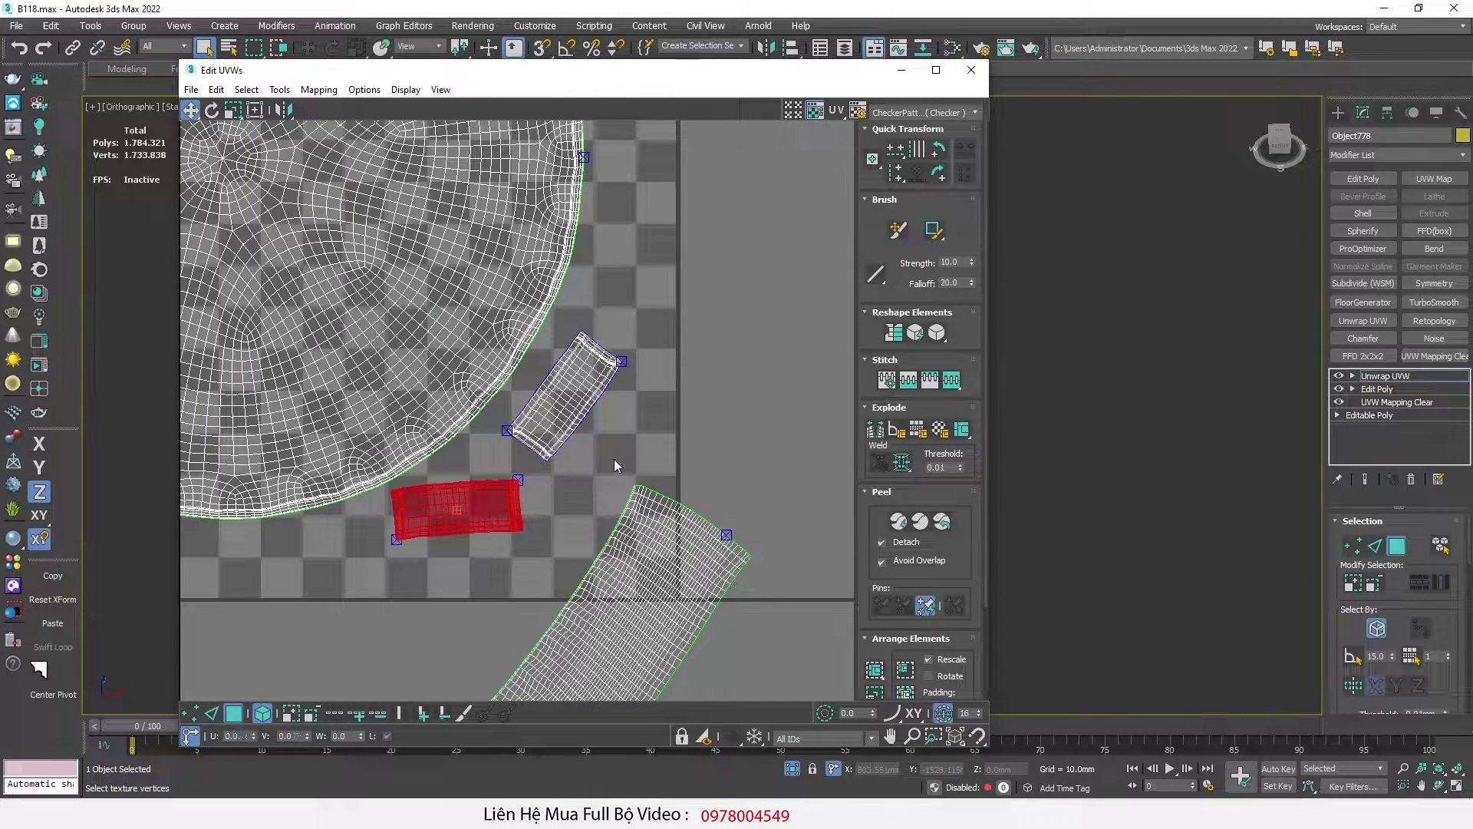
Step: Select all UV pieces and scale them down together to fit the checkered texture tile
scroll(614, 459, "down", 3)
middle_click_drag(460, 229, 492, 375)
scroll(492, 376, "down", 1)
left_click(492, 375)
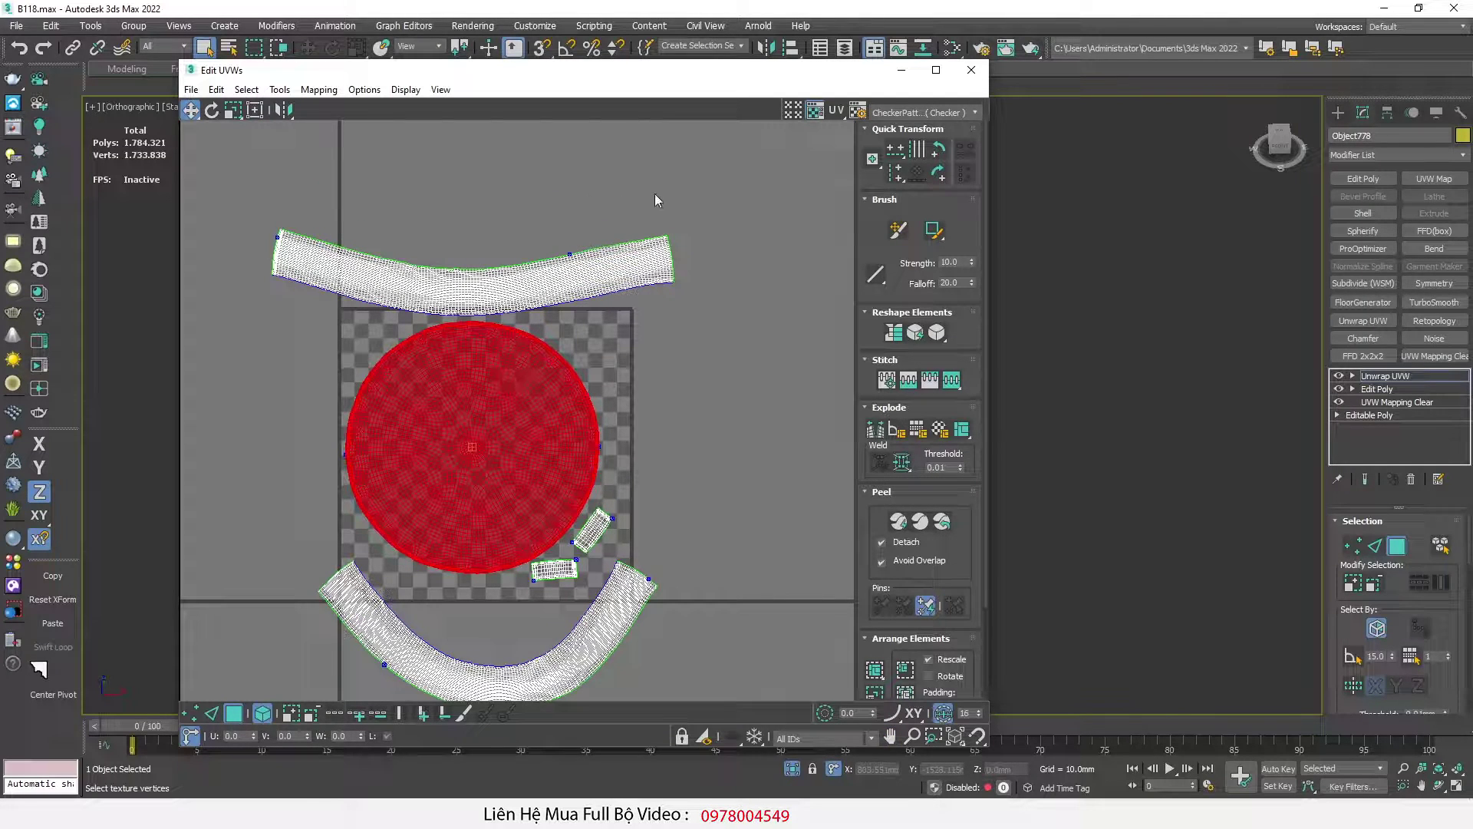
left_click_drag(655, 194, 389, 582)
key("r")
left_click_drag(499, 421, 499, 498)
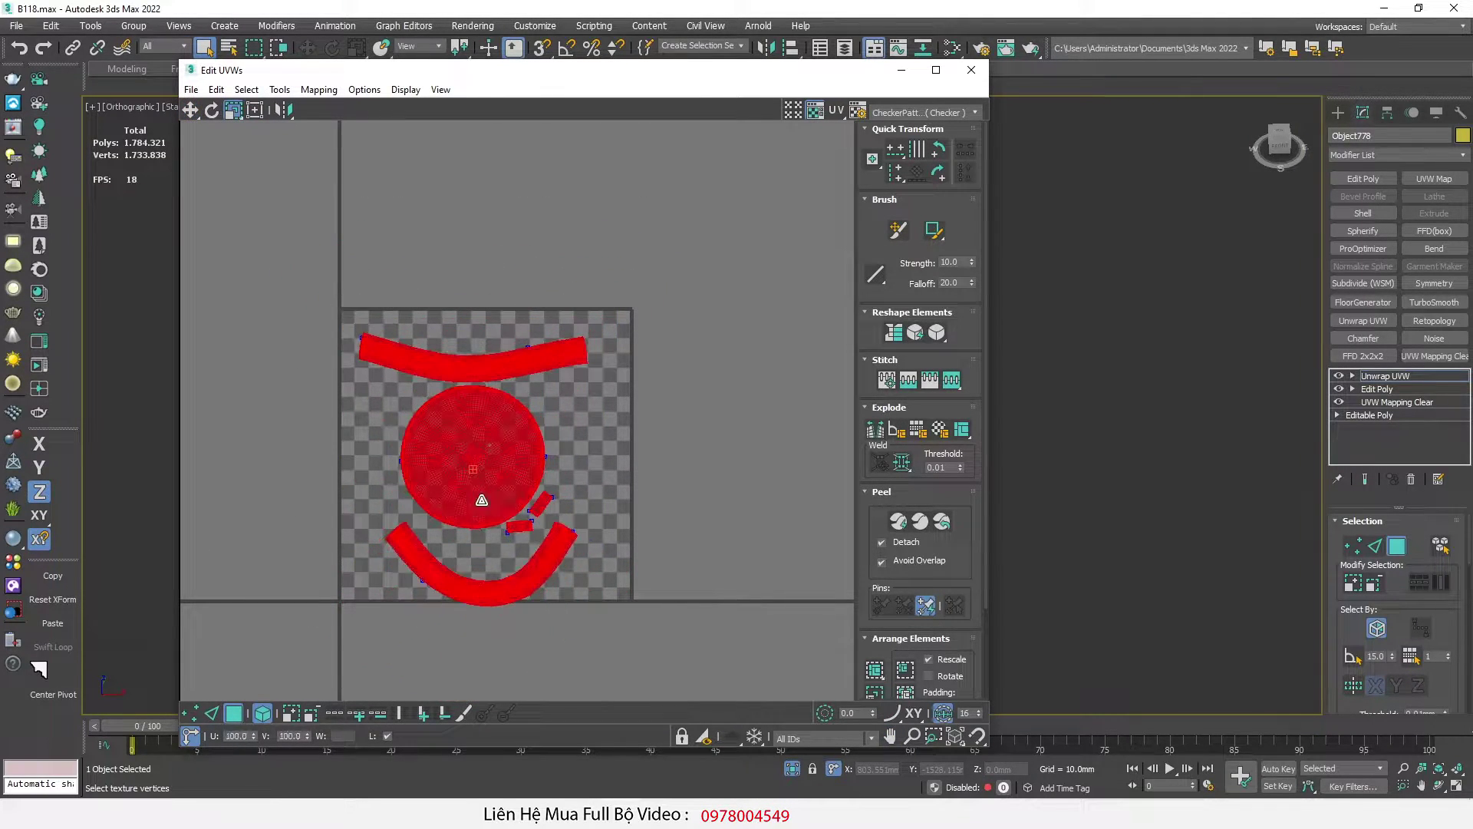
Step: Nudge the lower and upper curved strips so both sit inside the texture tile, clear of the disc, and clear the selection
scroll(447, 505, "up", 3)
key("w")
left_click(454, 633)
left_click_drag(453, 632, 453, 614)
left_click(524, 263)
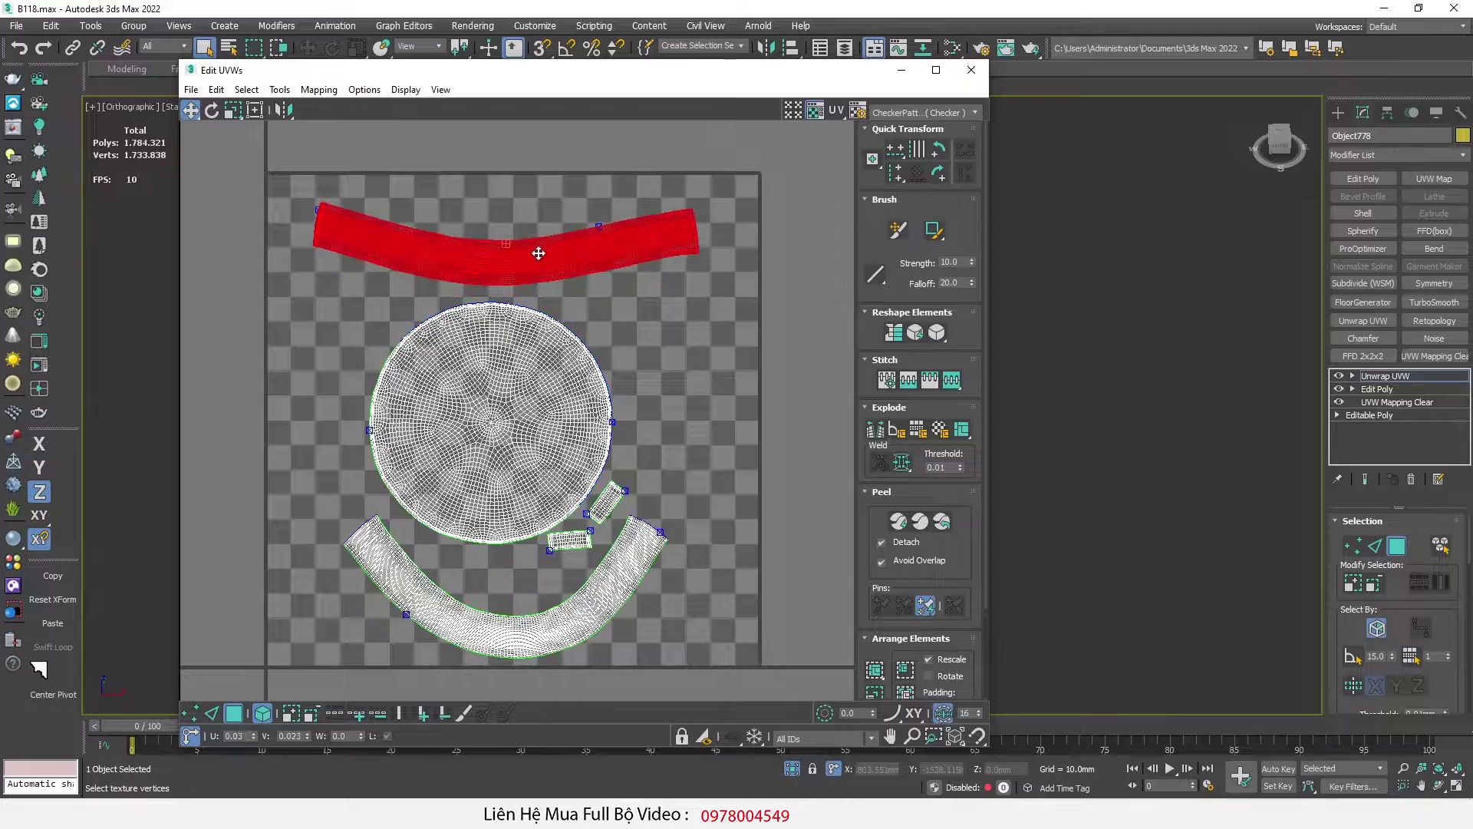
scroll(487, 230, "up", 5)
scroll(453, 246, "down", 8)
left_click(648, 349)
scroll(526, 472, "up", 3)
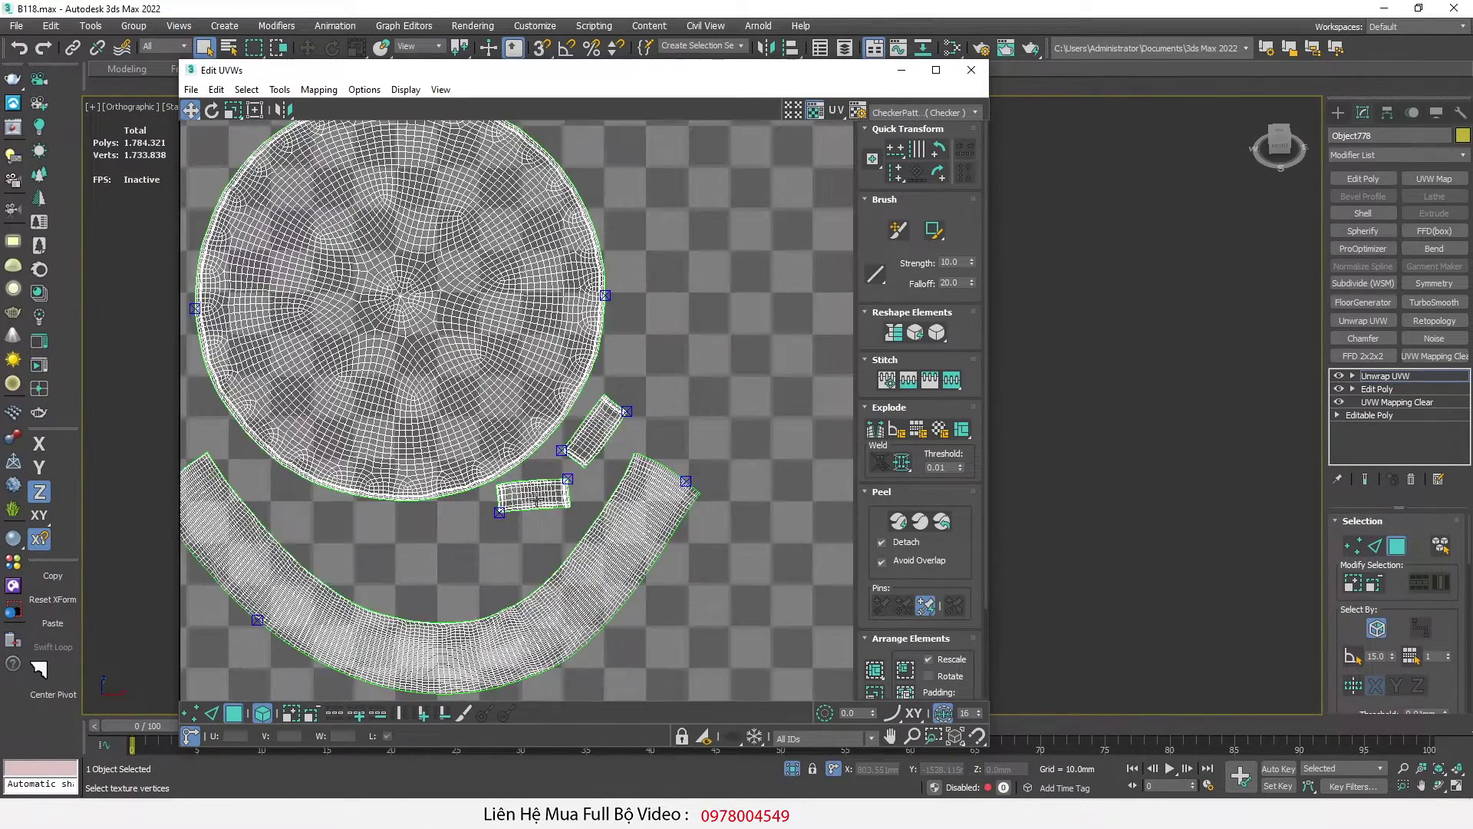
scroll(537, 493, "down", 2)
Step: Render the UV template at a width and height of 7000
left_click(191, 90)
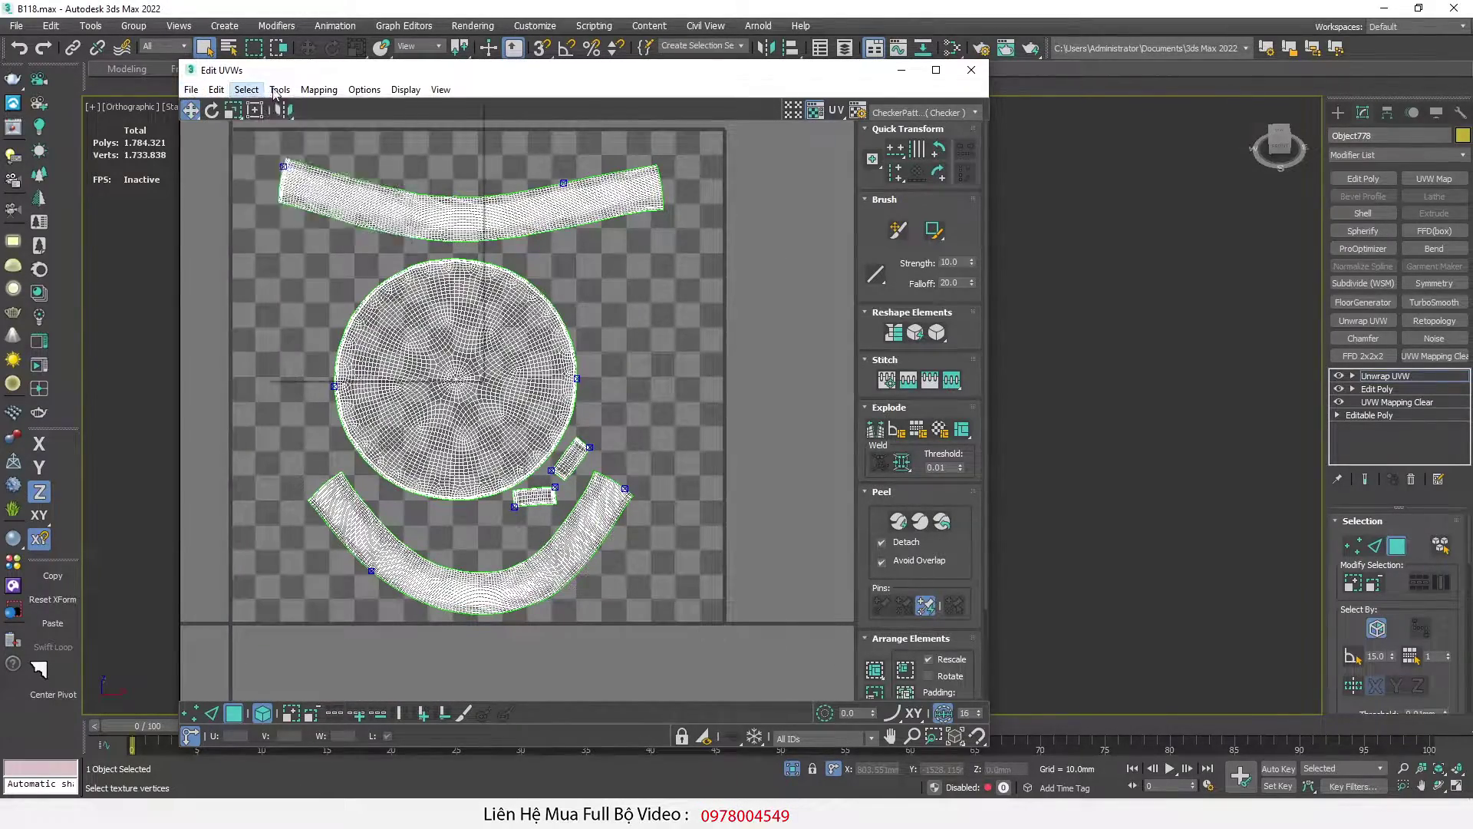
mouse_move(280, 92)
left_click(338, 369)
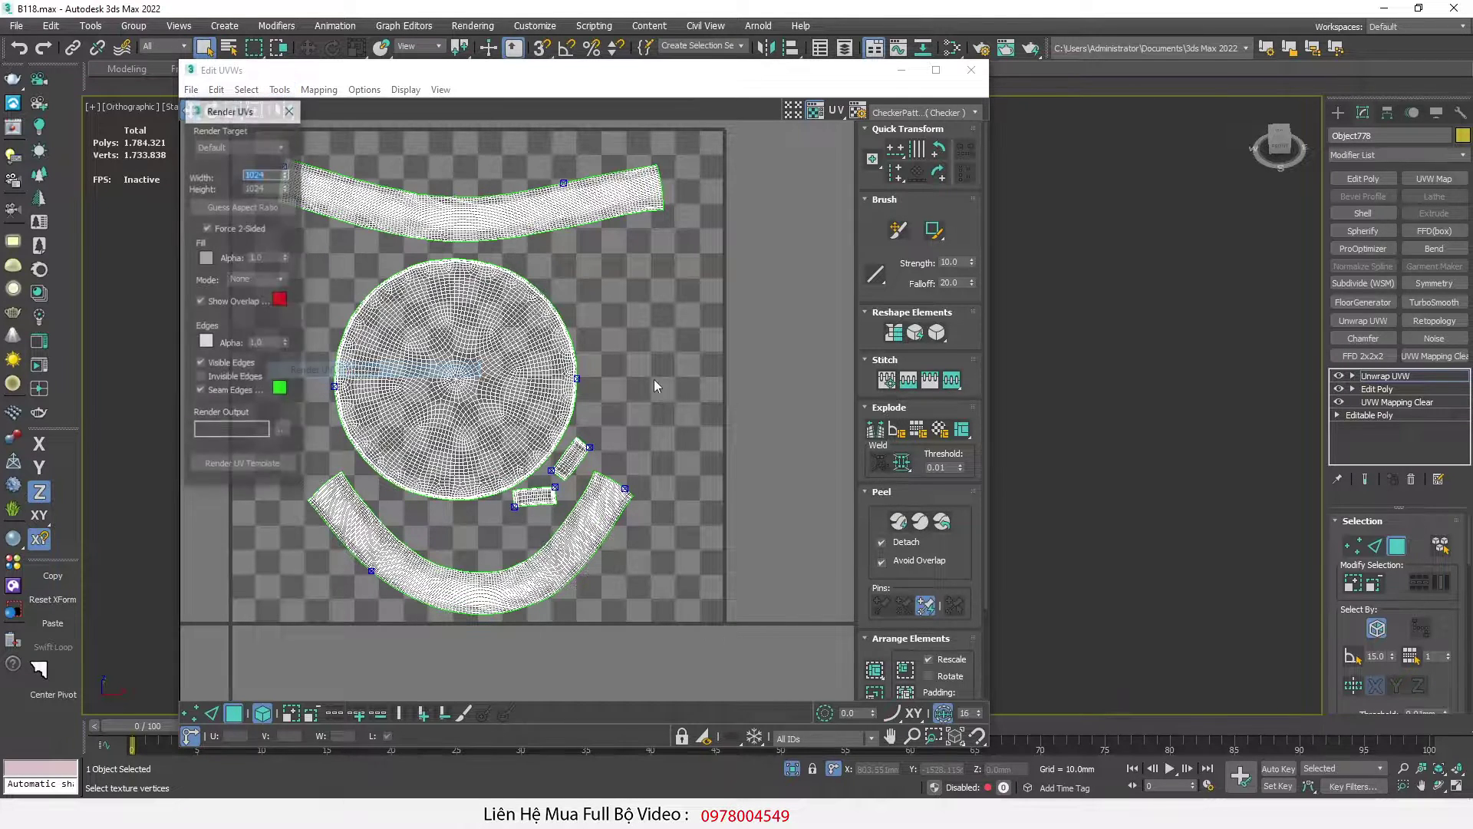
left_click_drag(232, 92, 613, 358)
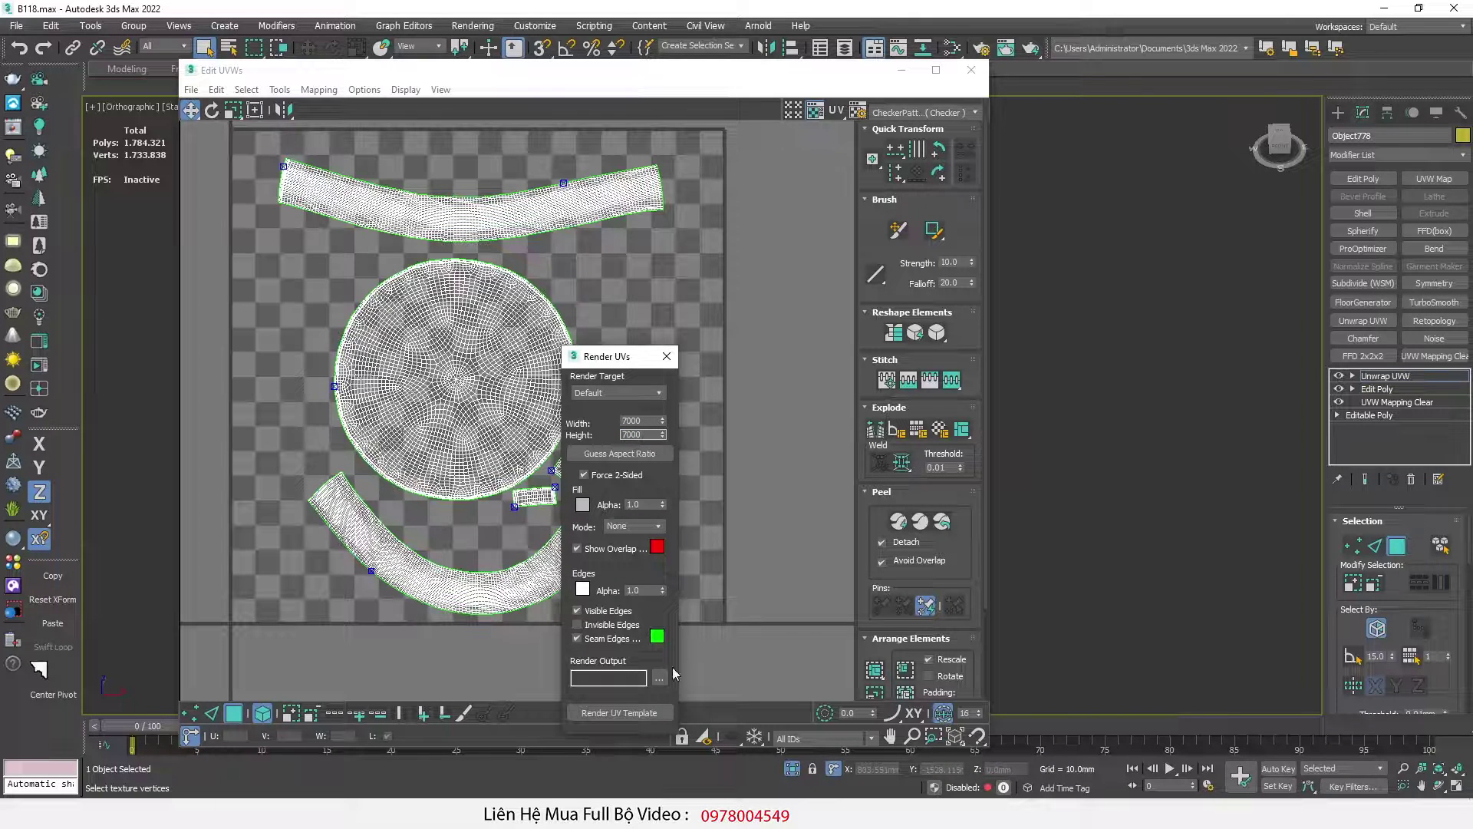
left_click(619, 712)
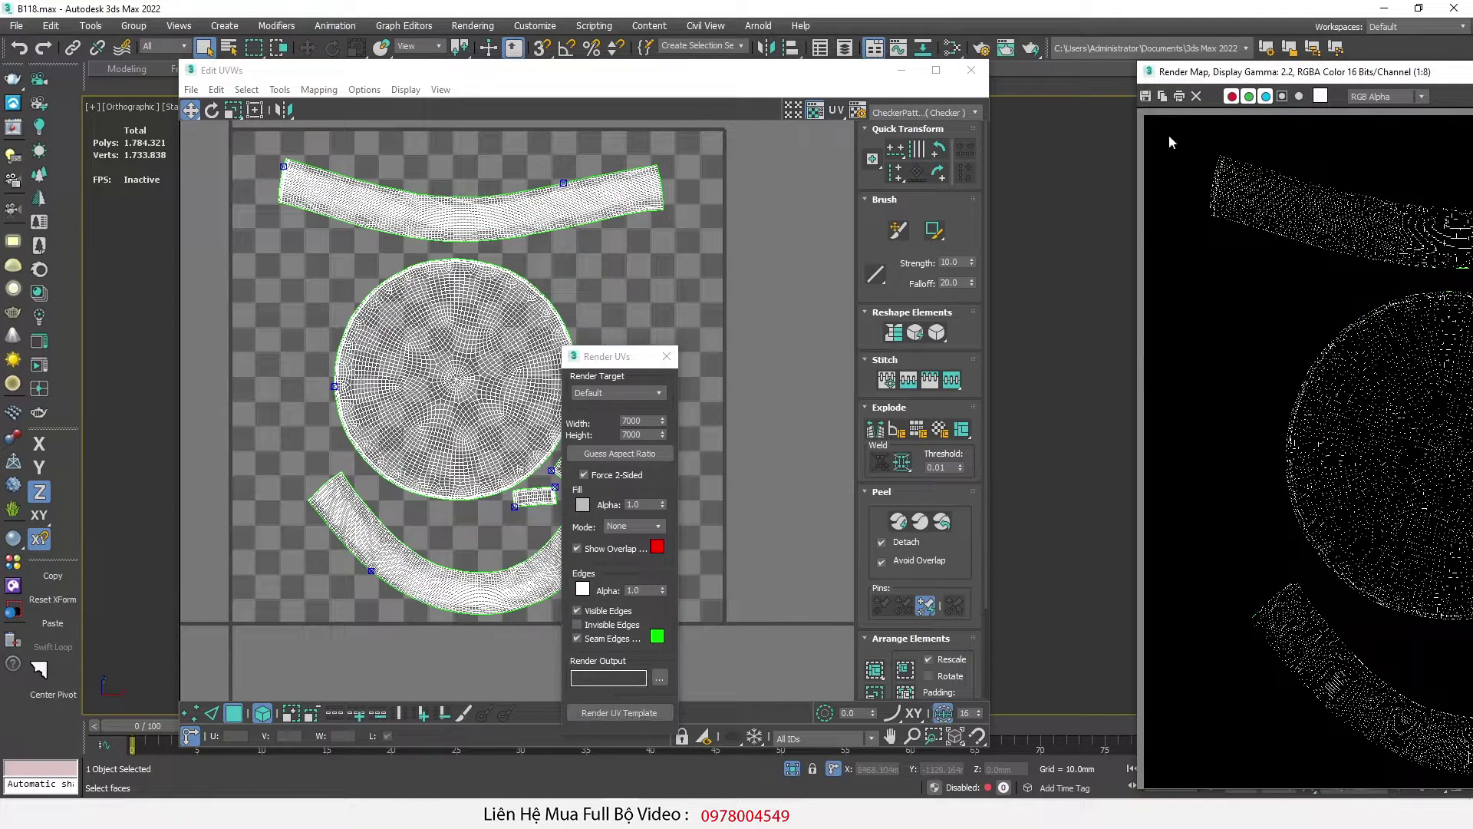
Step: Save the rendered UV map in the B118 folder as a JPEG named "unwrap chair" at quality 100
left_click(1146, 96)
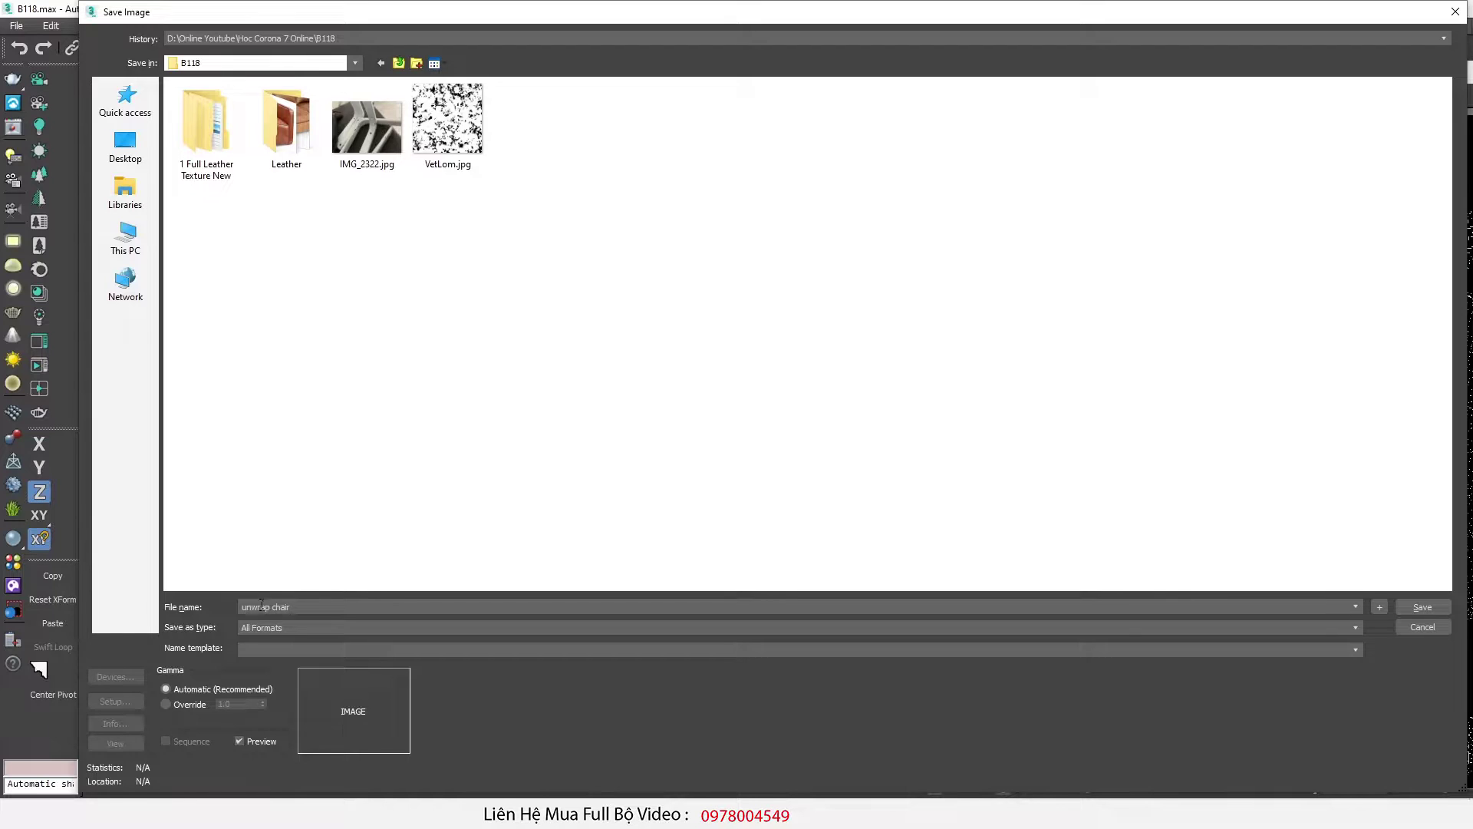
left_click(263, 629)
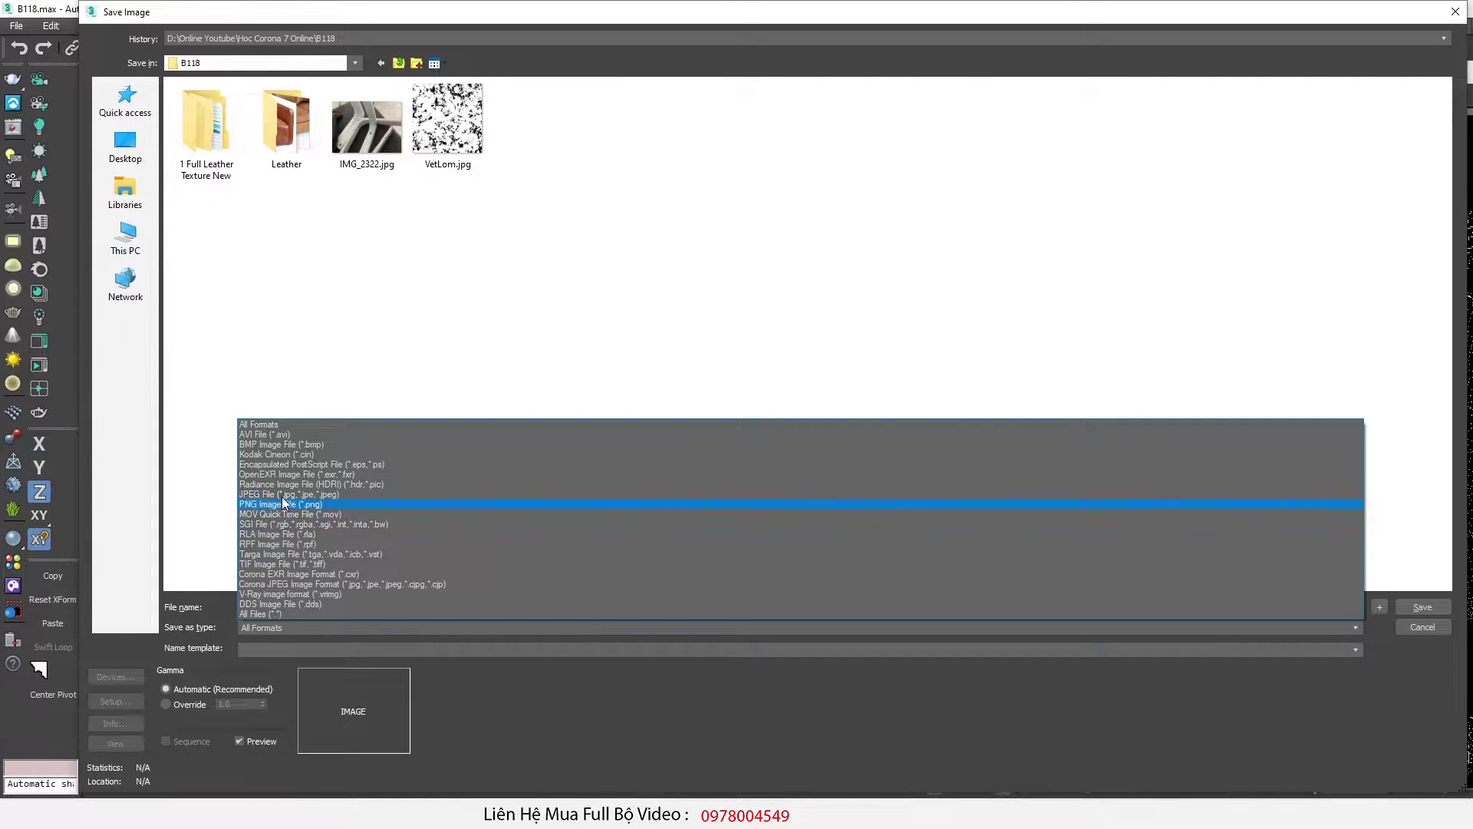
left_click(286, 494)
left_click(1424, 607)
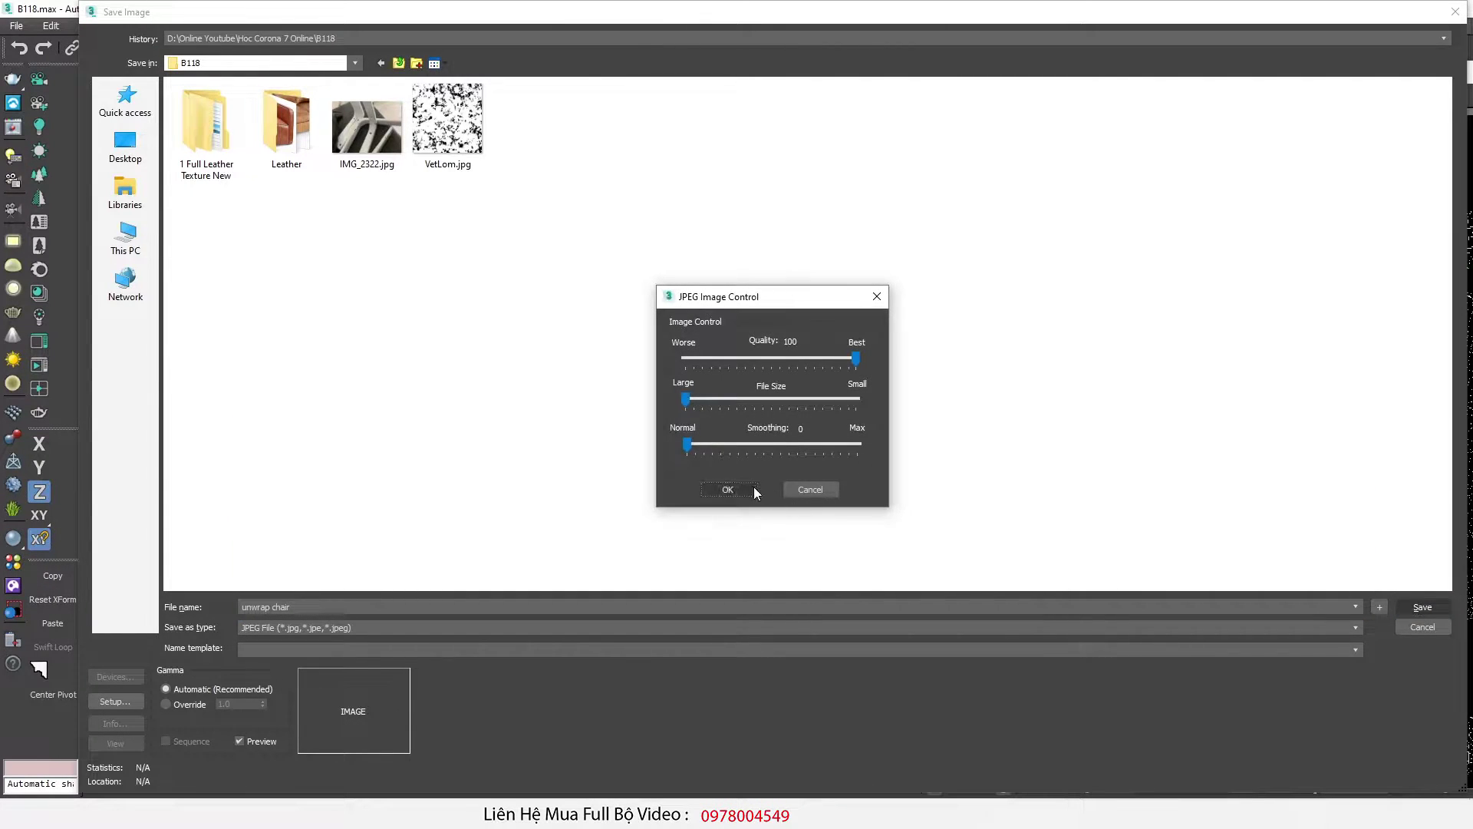
left_click(748, 486)
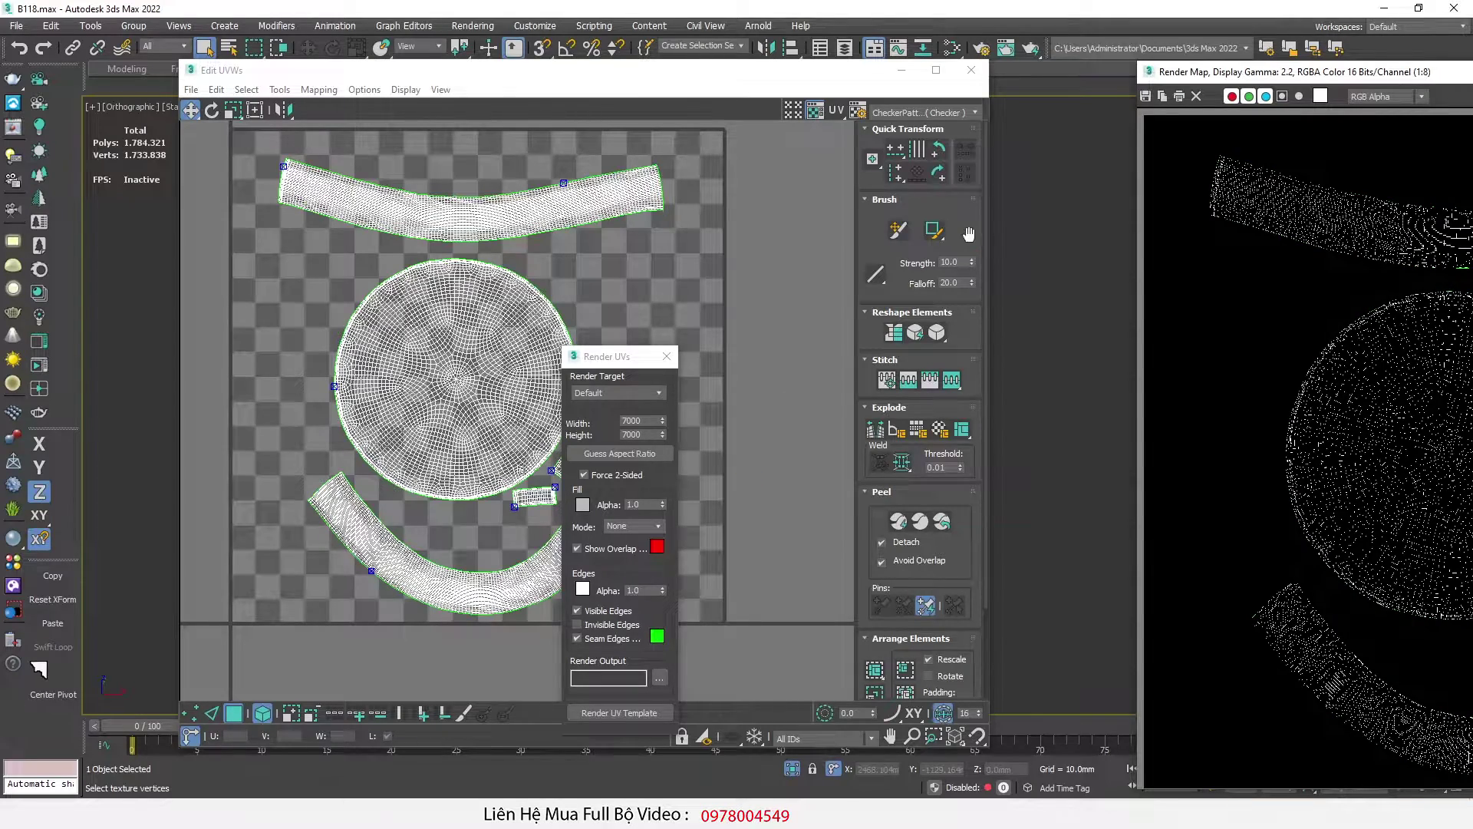
Step: Close the rendered UV map and the UV editor
left_click_drag(1236, 70, 289, 192)
left_click(852, 193)
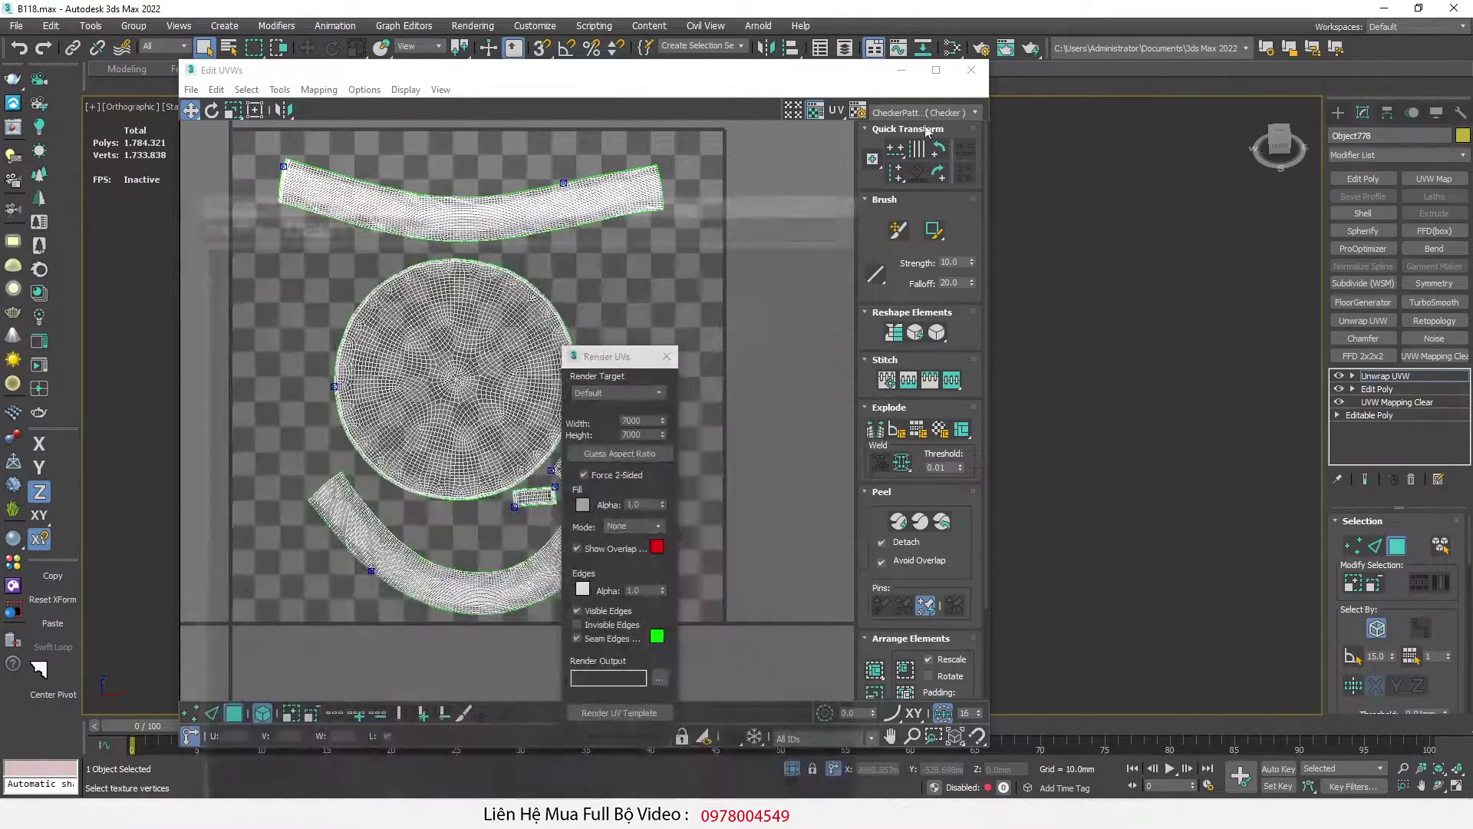
left_click(971, 70)
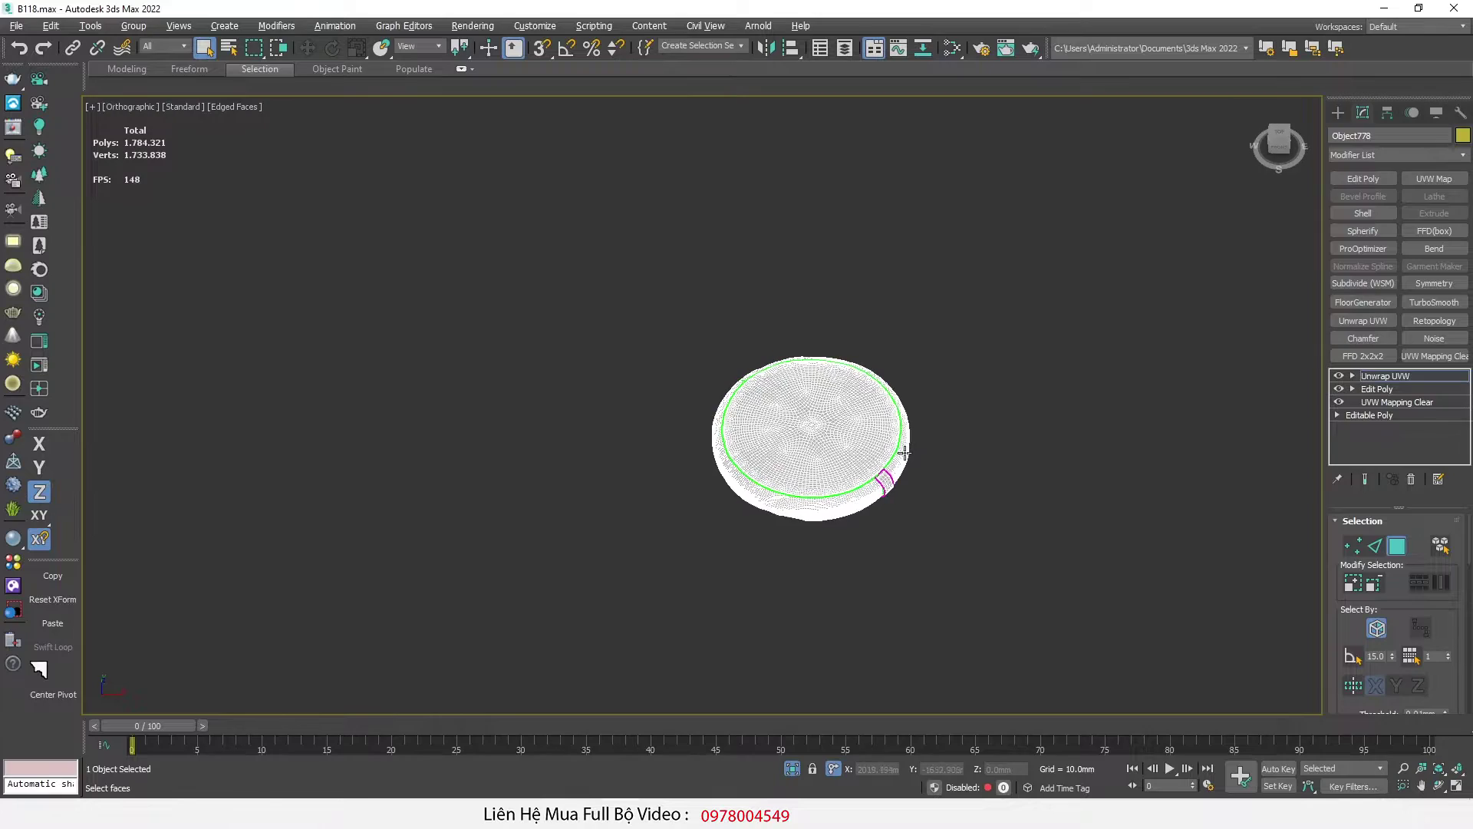
Step: Add a CoronaPhysicalMtl to the Leather view of the Slate Material Editor
scroll(844, 429, "up", 5)
key("m")
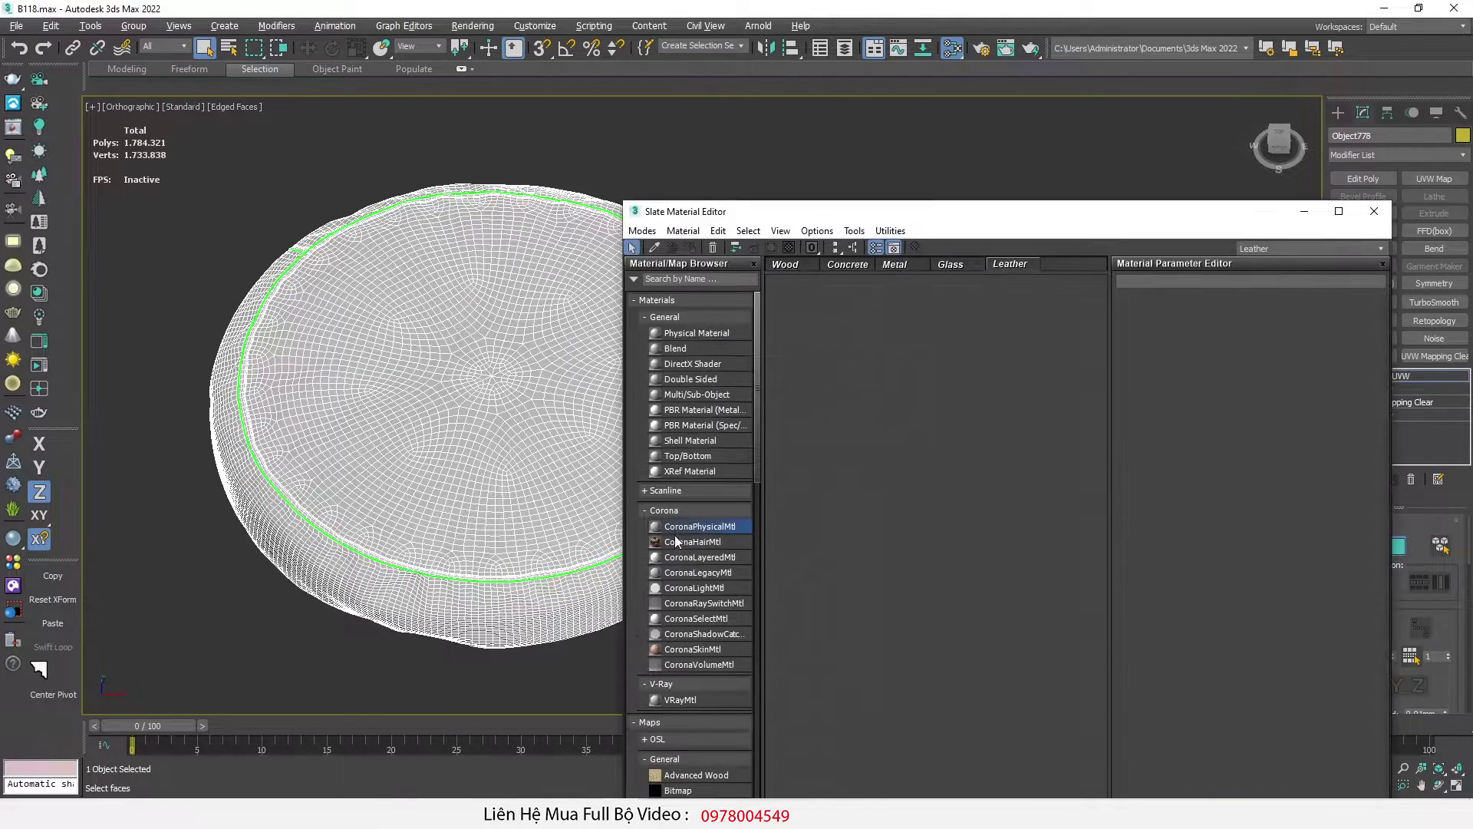
left_click_drag(985, 444, 985, 443)
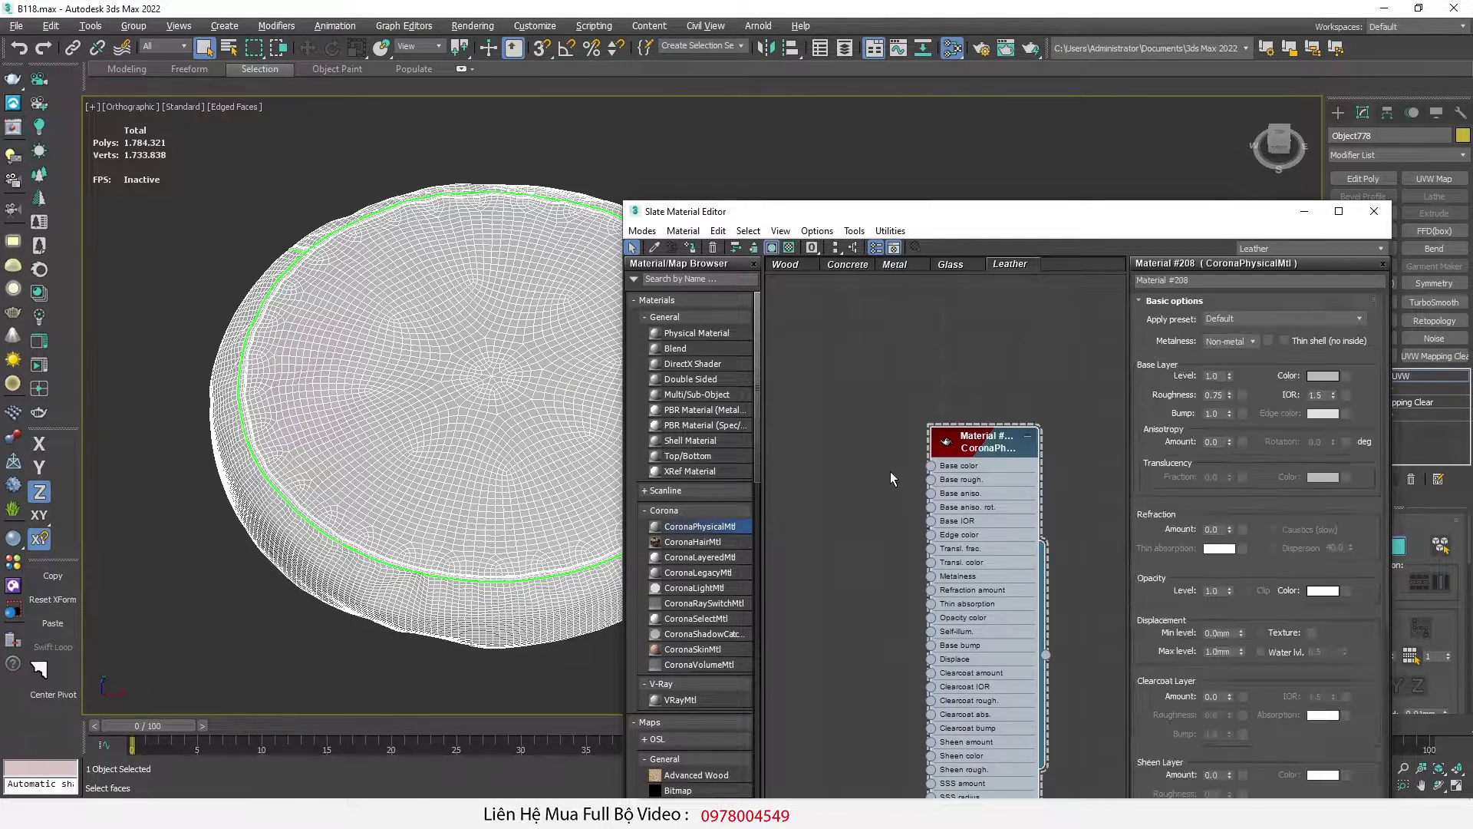
Step: Add a Bitmap map without an image file and connect it to the Corona material's Base color
scroll(706, 718, "down", 3)
left_click_drag(683, 734, 825, 500)
left_click(1343, 628)
scroll(836, 528, "up", 2)
left_click(867, 504)
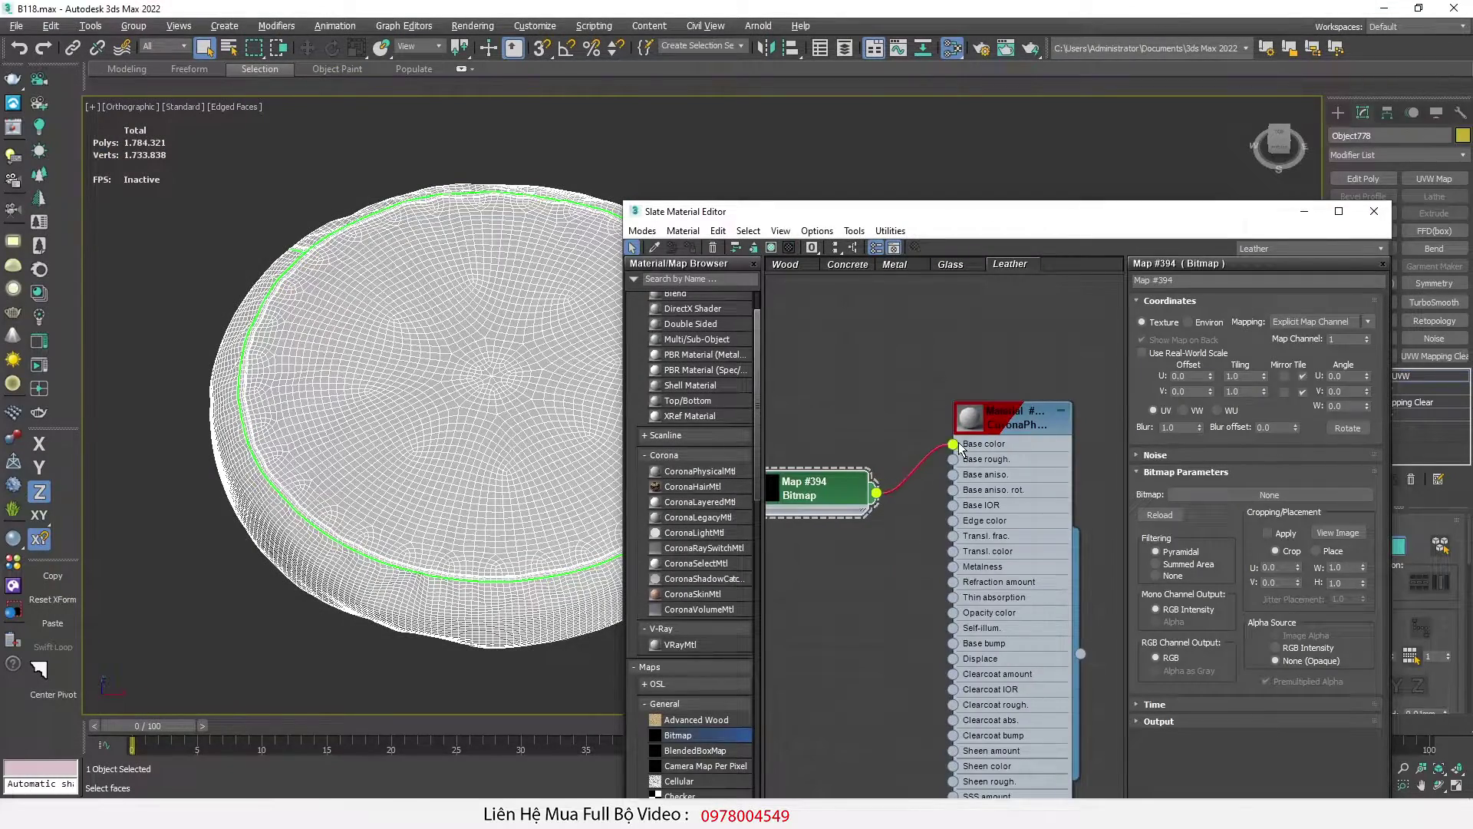
left_click_drag(959, 443, 959, 443)
left_click_drag(999, 421, 1100, 404)
scroll(942, 449, "down", 2)
middle_click_drag(942, 449, 992, 432)
Step: Switch to File Explorer and open the Beige Leather (6) folder inside 1 Full Leather Texture New
left_click(203, 813)
left_click_drag(321, 604, 247, 202)
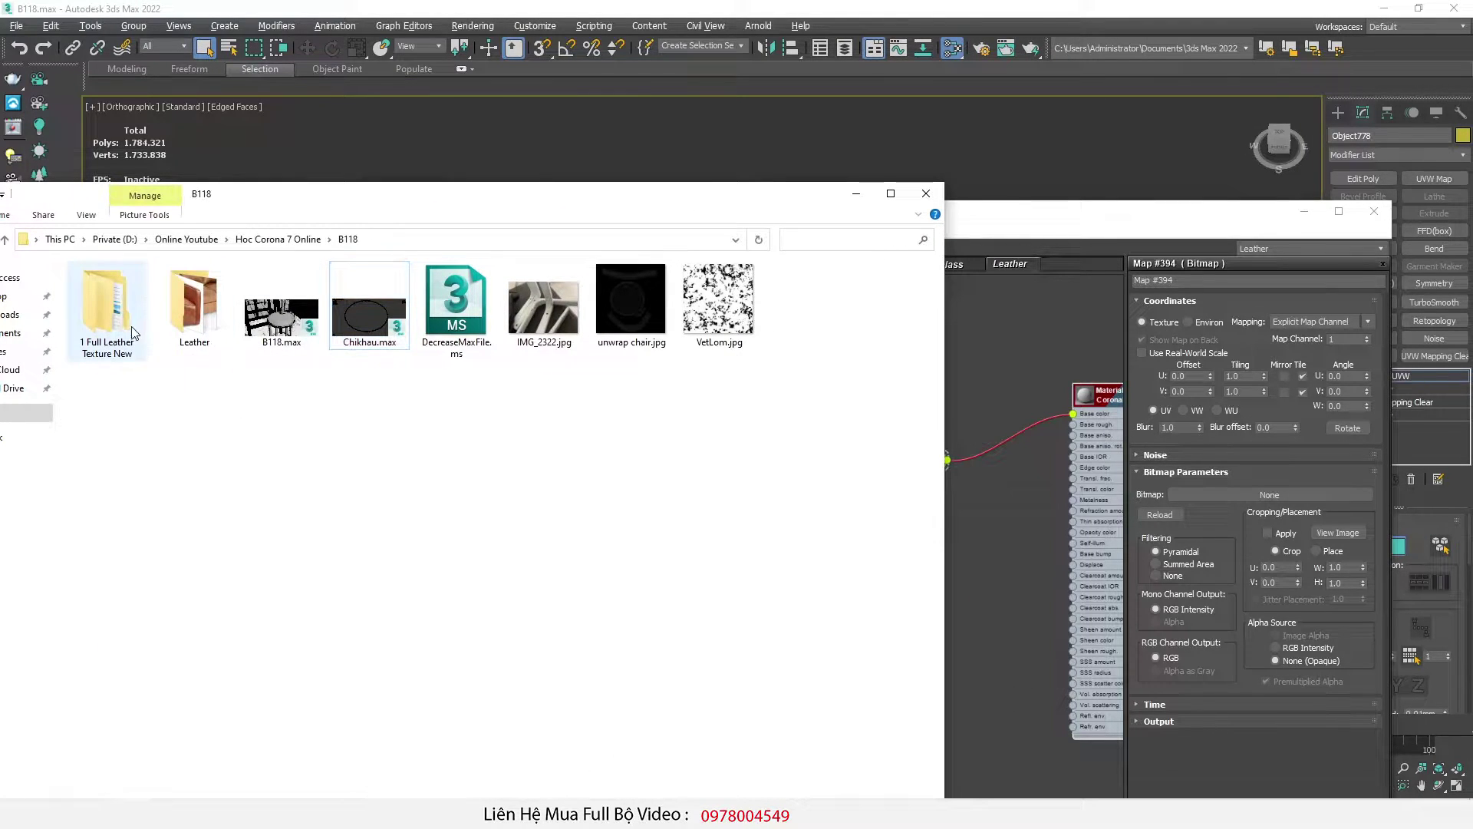
double_click(107, 306)
left_click_drag(470, 206, 422, 95)
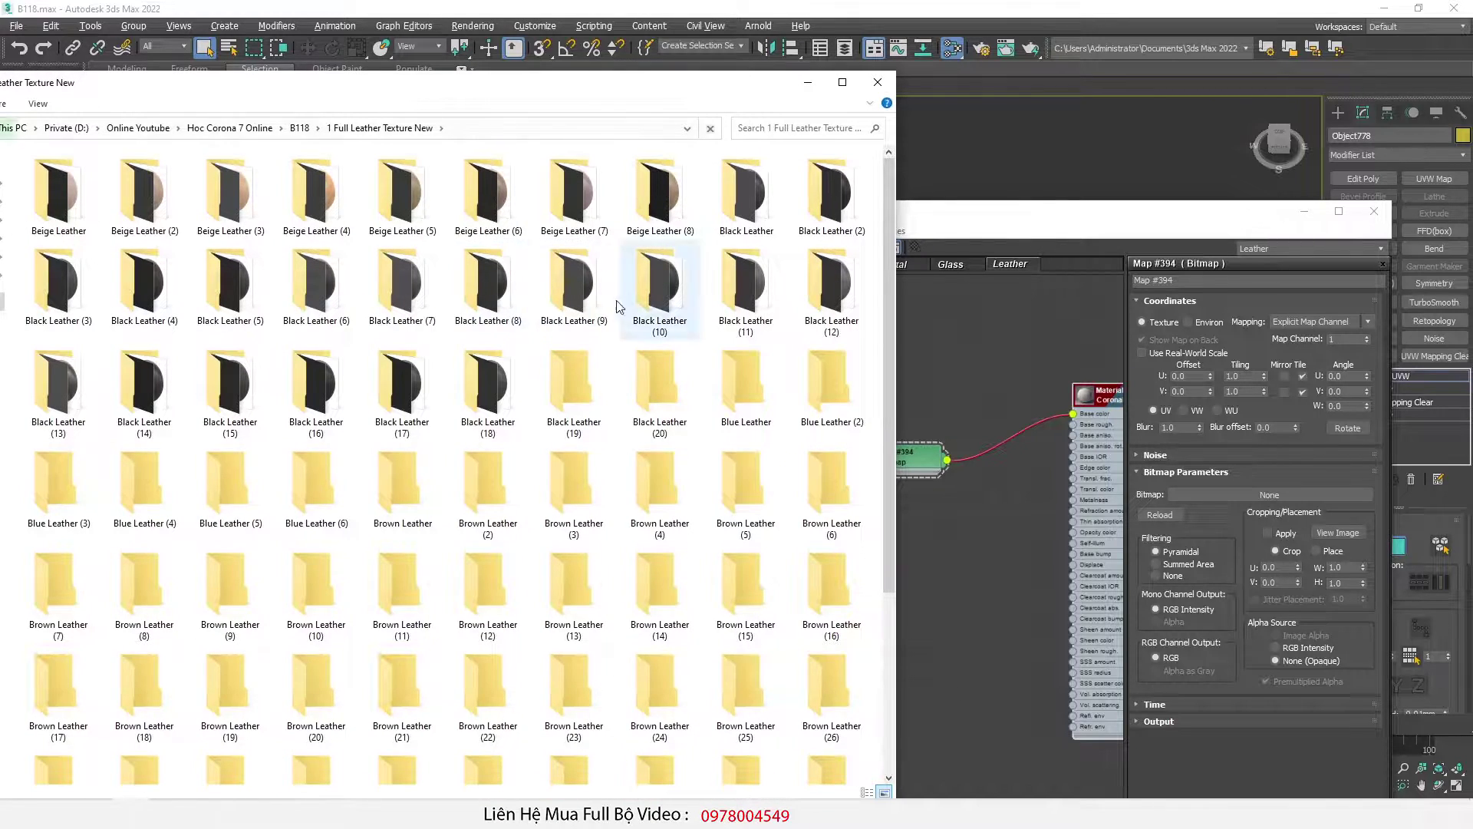
double_click(481, 201)
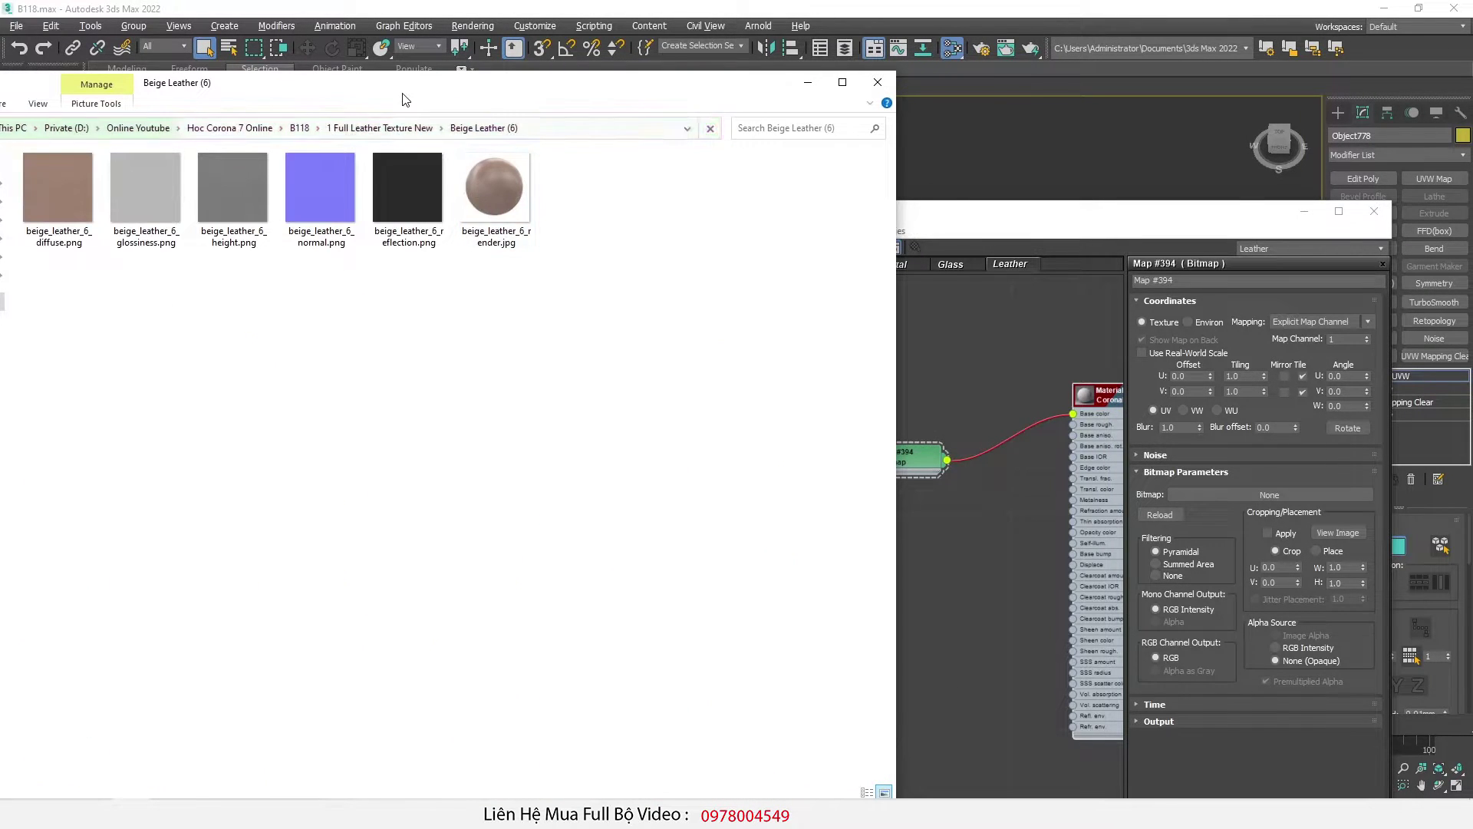
Step: Preview beige_leather_6_render.jpg and examine the leather grain up close
left_click_drag(409, 105, 549, 153)
double_click(647, 232)
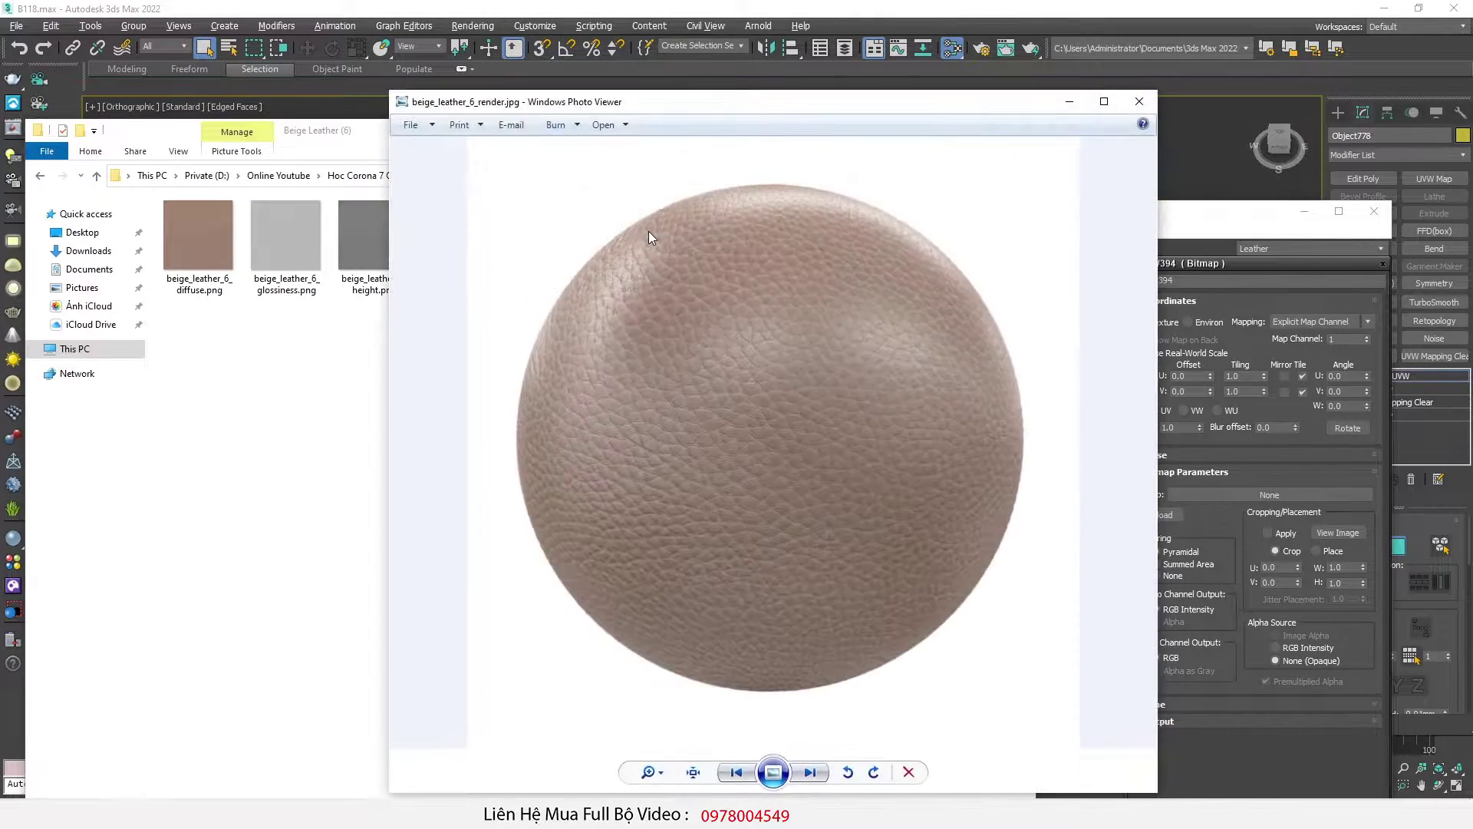
scroll(798, 306, "up", 3)
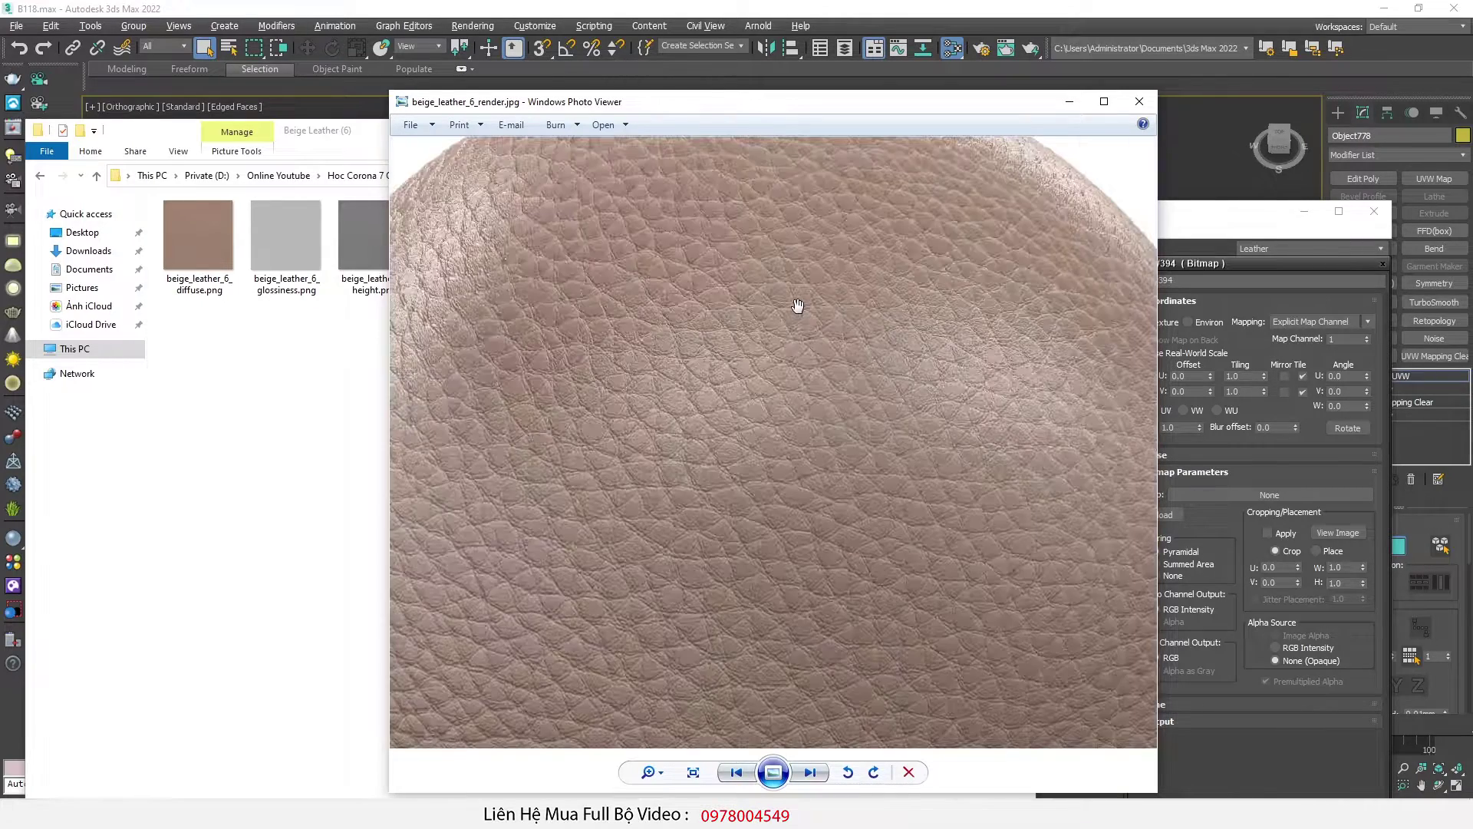
scroll(610, 459, "down", 2)
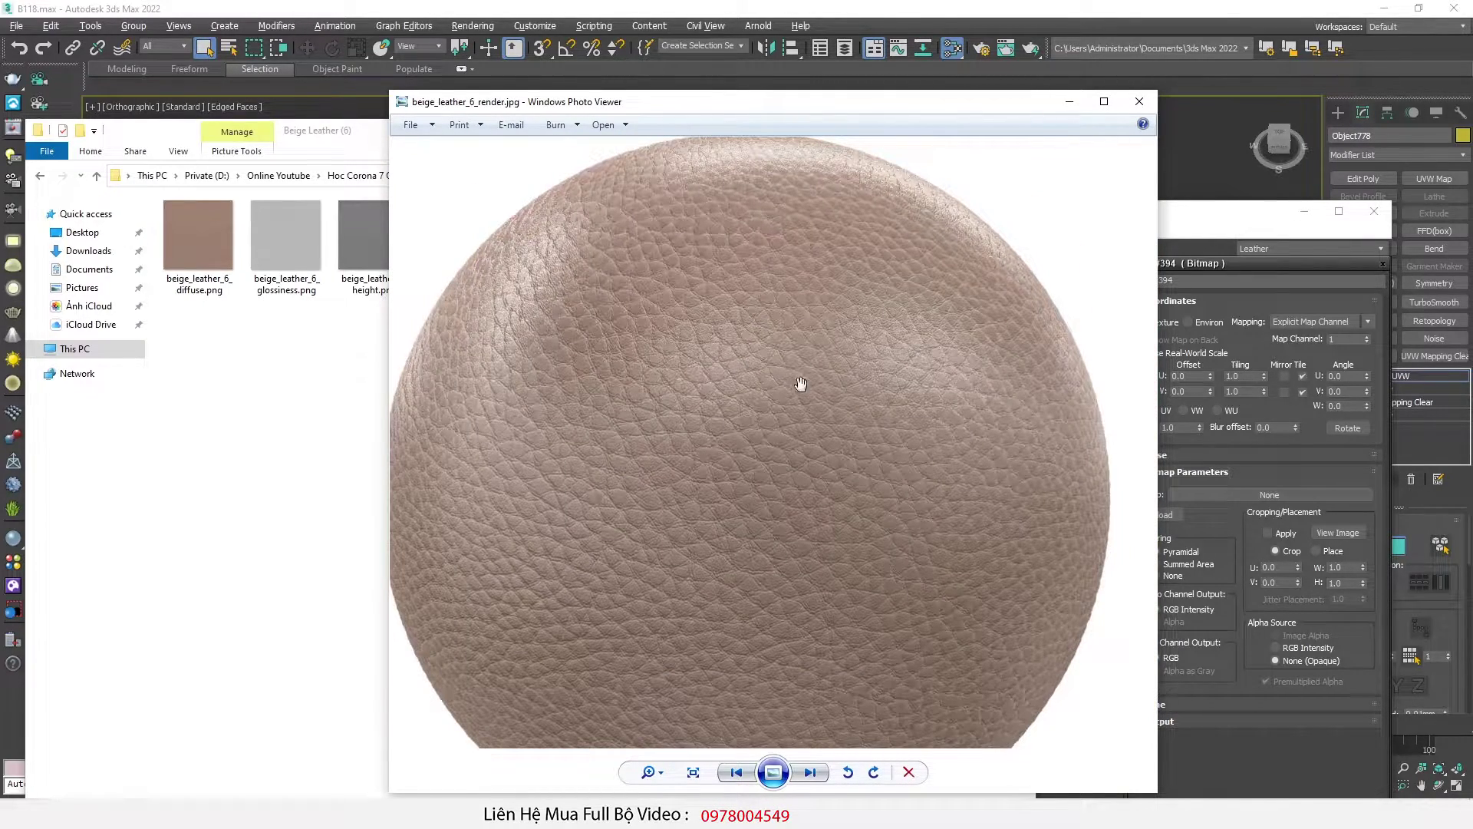
scroll(633, 503, "up", 2)
scroll(623, 523, "down", 2)
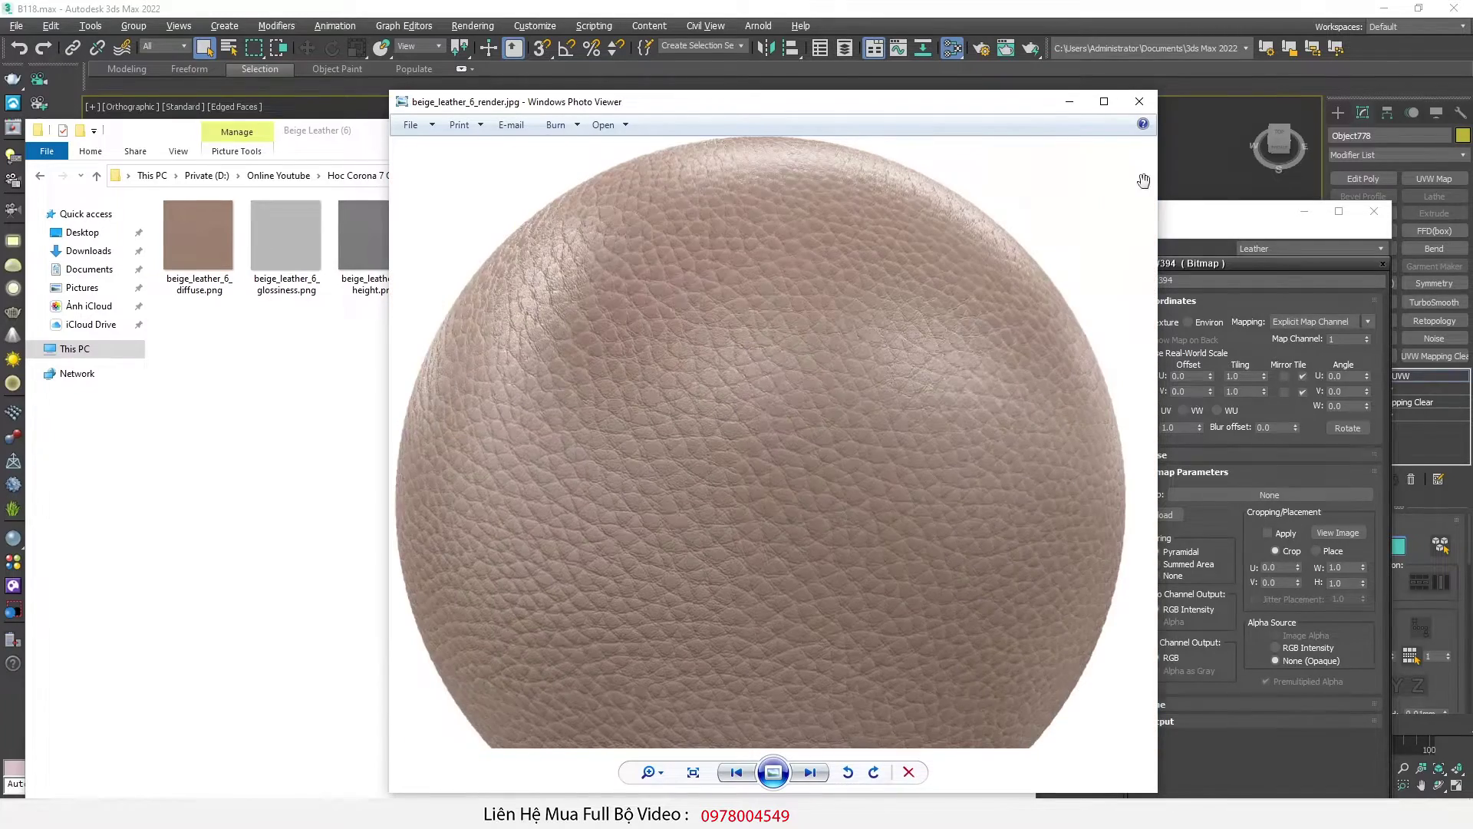
Step: Preview the beige_leather_6 height and normal maps and close the photo viewer
left_click(1139, 102)
double_click(365, 237)
scroll(713, 449, "up", 3)
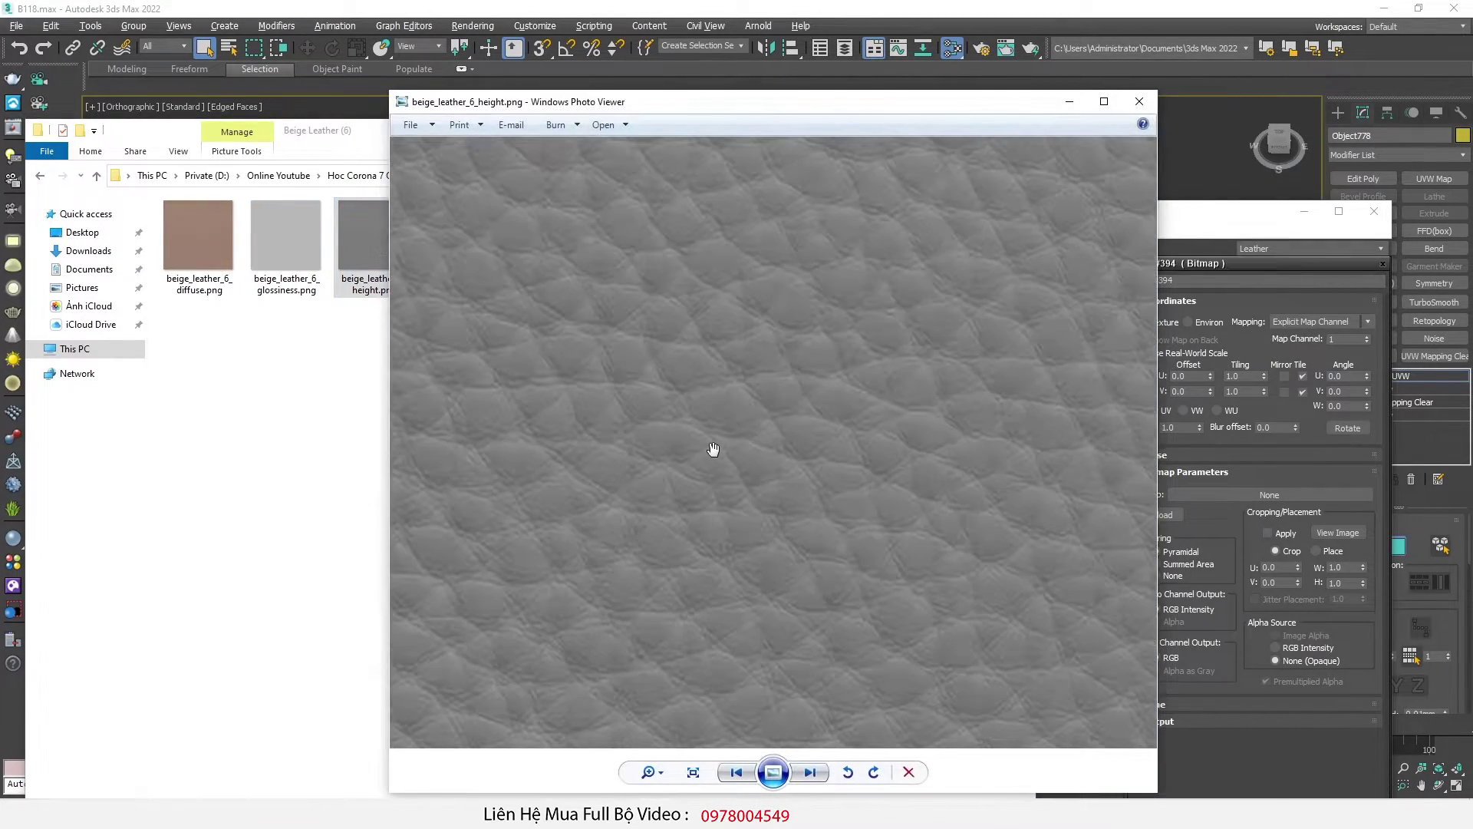
scroll(714, 449, "down", 2)
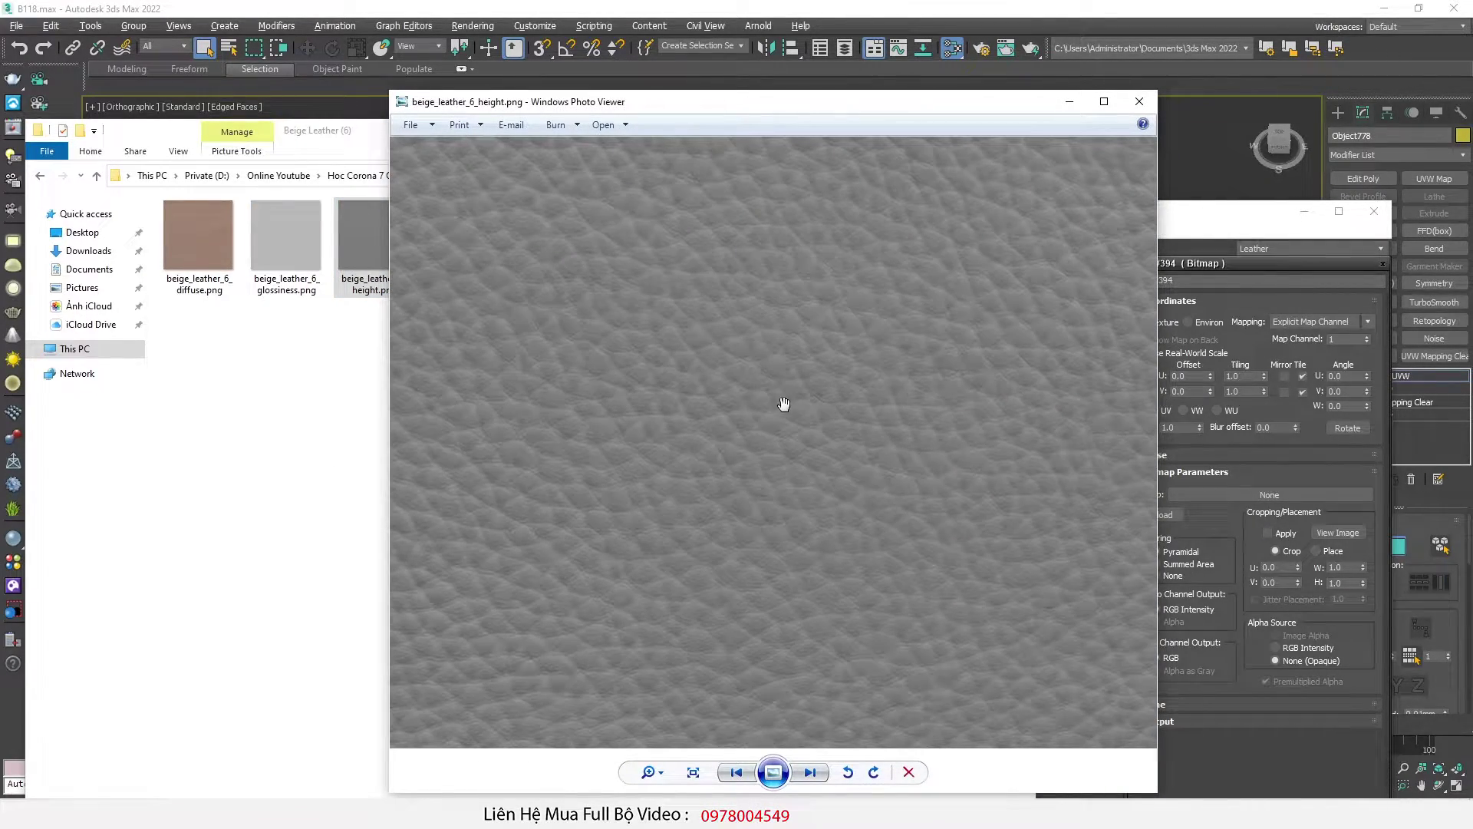
left_click(1140, 102)
double_click(460, 236)
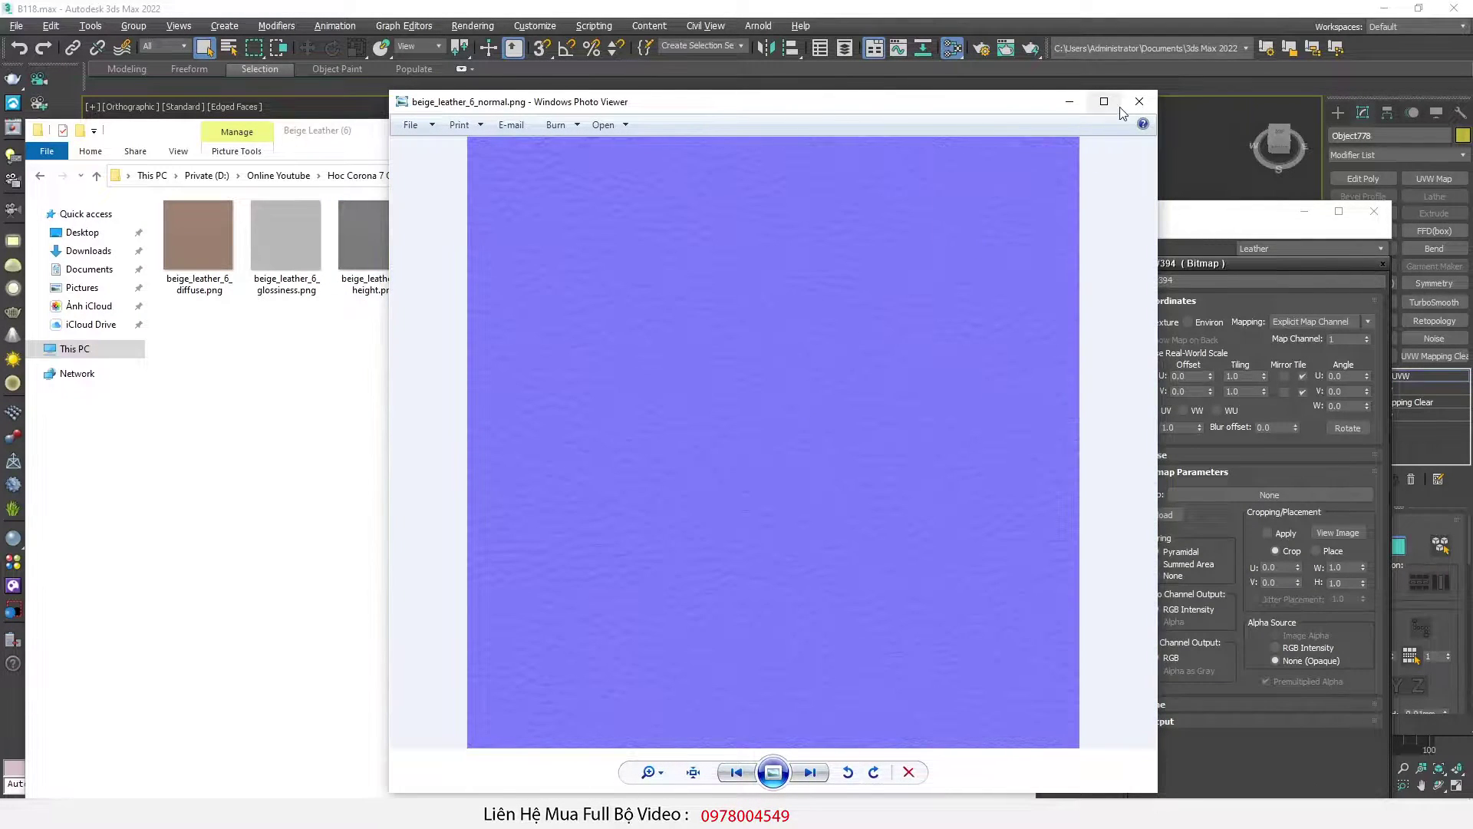
left_click(1138, 101)
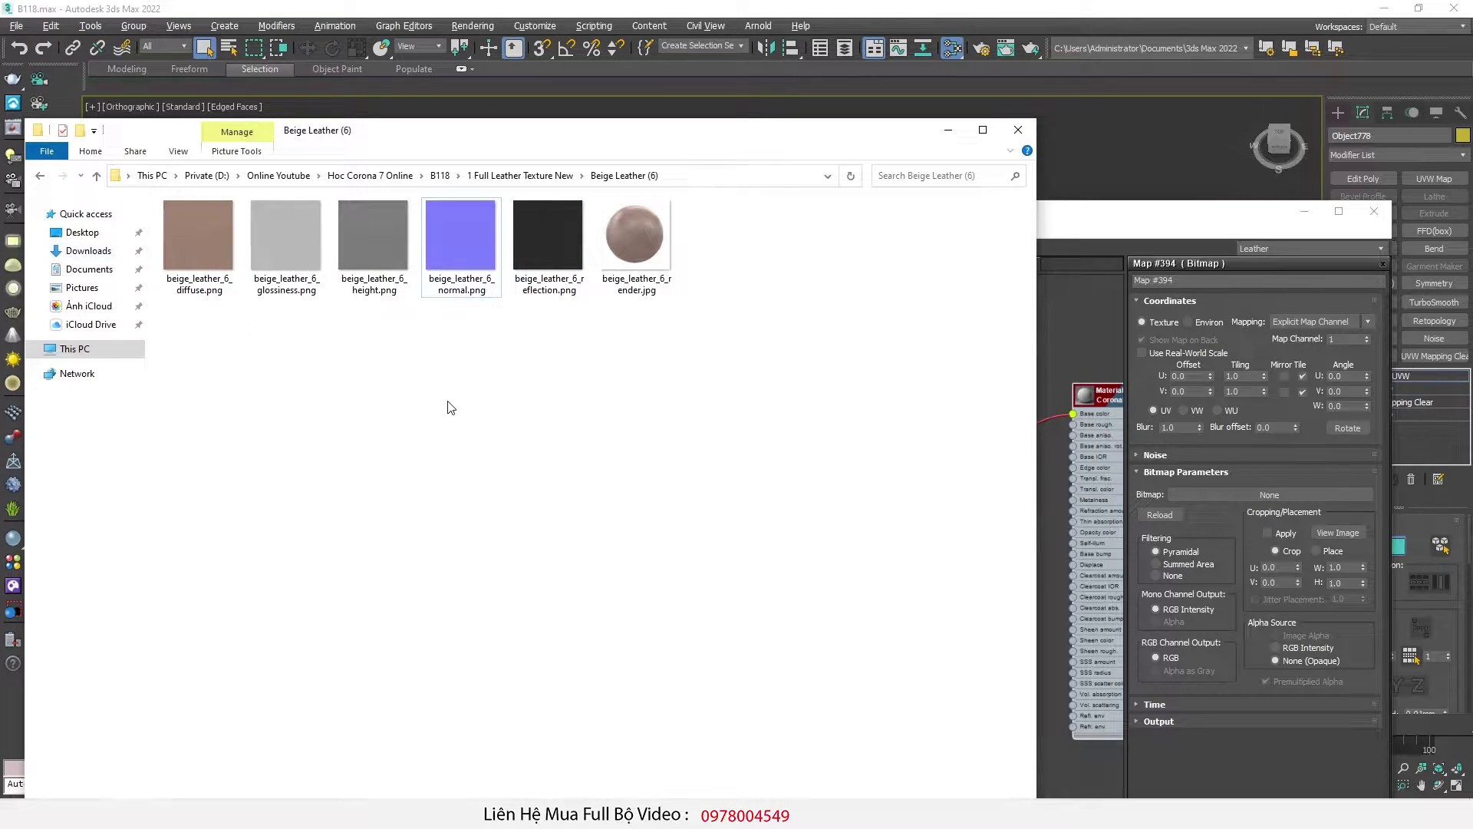
Step: Load beige_leather_6_diffuse.png into the Bitmap map connected to Base color
left_click_drag(191, 353, 555, 205)
left_click(402, 505)
left_click_drag(571, 136, 395, 201)
left_click_drag(38, 302, 1282, 490)
left_click(923, 550)
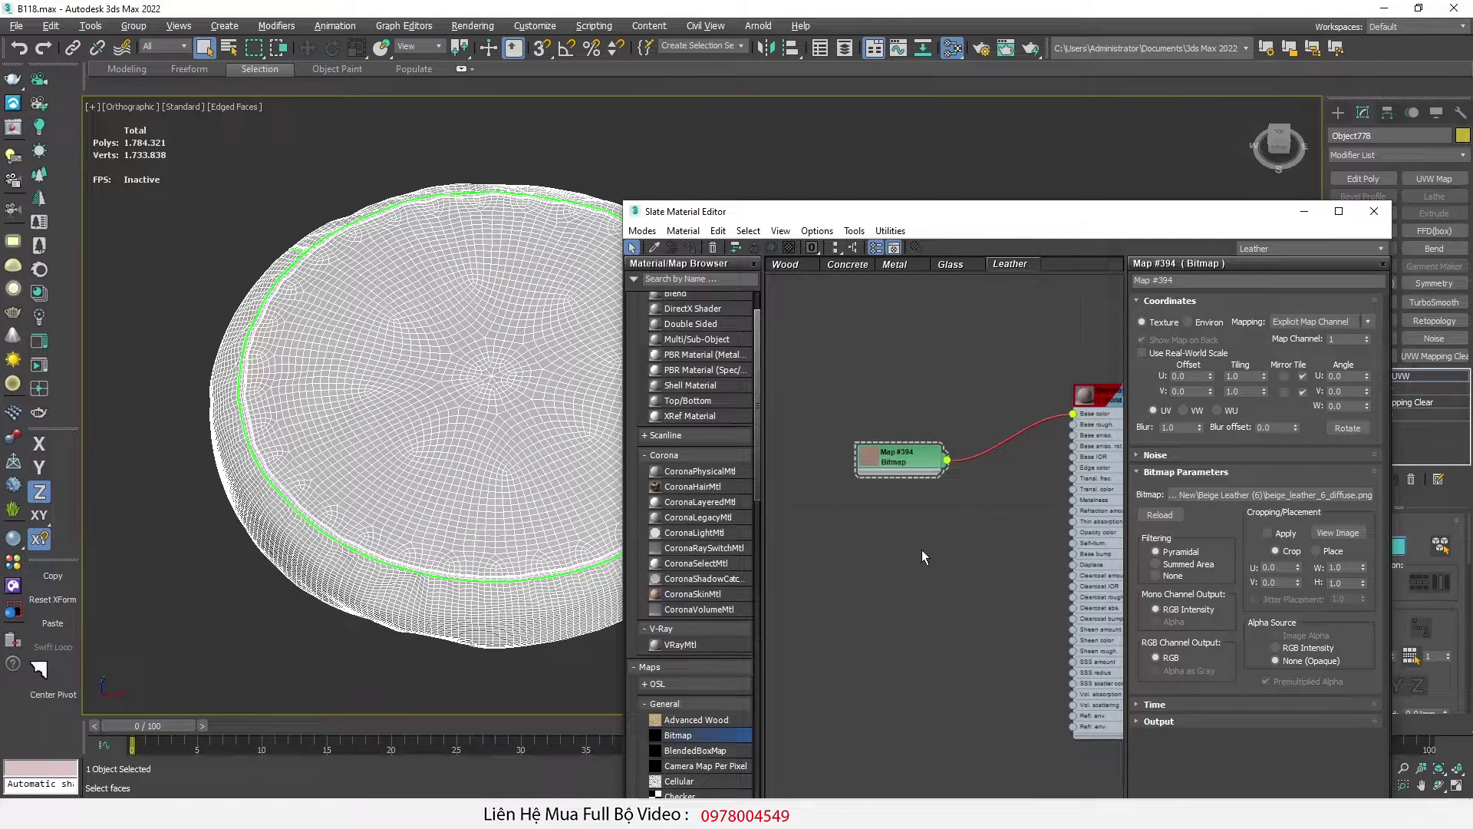
Step: Leave the seat's UV face selection and assign the leather CoronaPhysicalMtl to the seat
middle_click_drag(1081, 399, 992, 438)
scroll(992, 438, "up", 1)
double_click(995, 437)
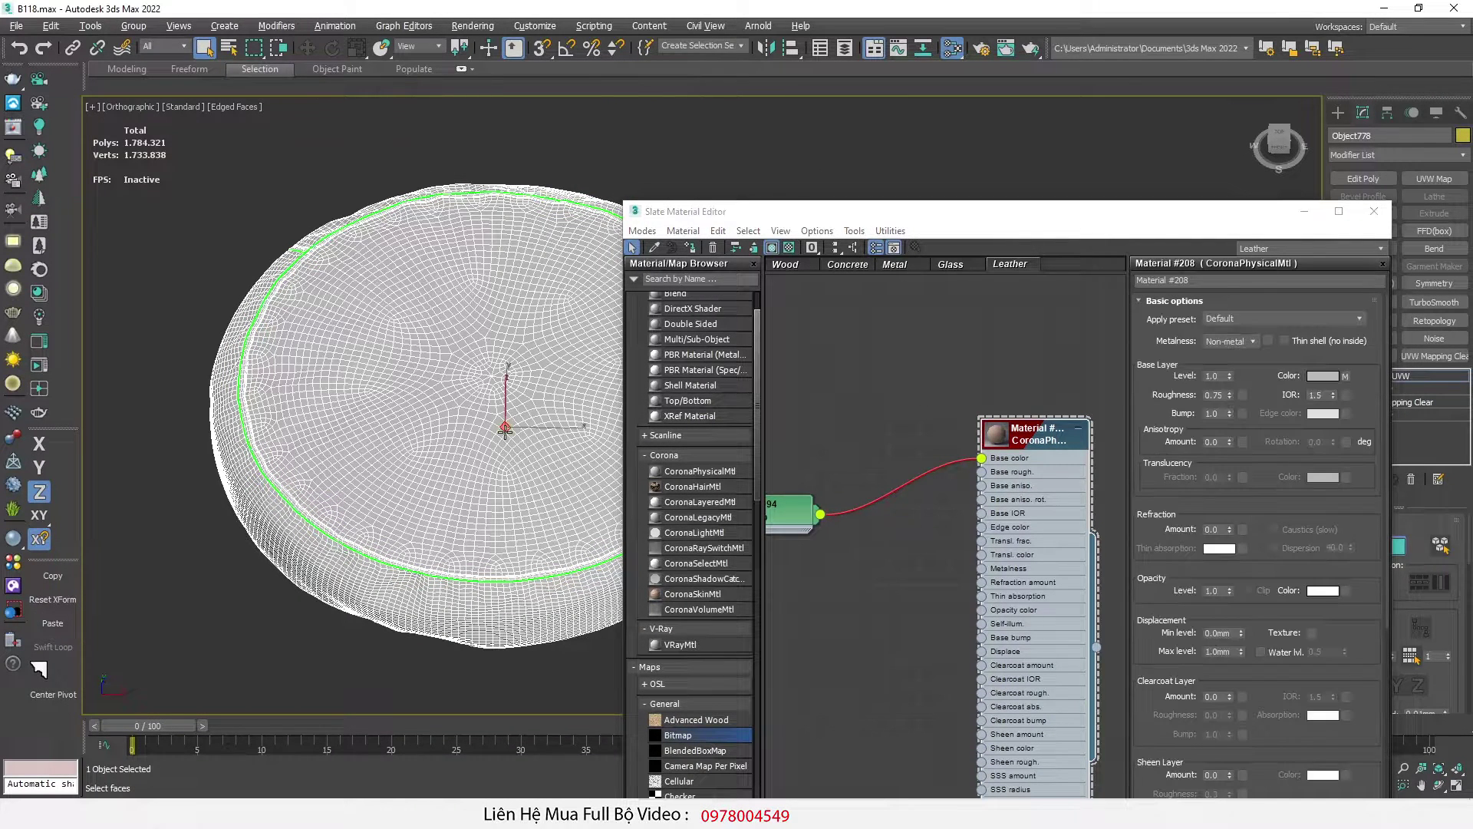
left_click_drag(1184, 219, 1048, 312)
left_click(1338, 113)
left_click_drag(748, 305, 912, 254)
left_click(717, 289)
Step: Open the diffuse bitmap's parameters, turn off edged faces in the viewport and inspect the leather texture on the seat
middle_click_drag(806, 557, 890, 518)
double_click(892, 519)
left_click(311, 528)
key("F4")
scroll(315, 531, "down", 3)
scroll(430, 530, "up", 5)
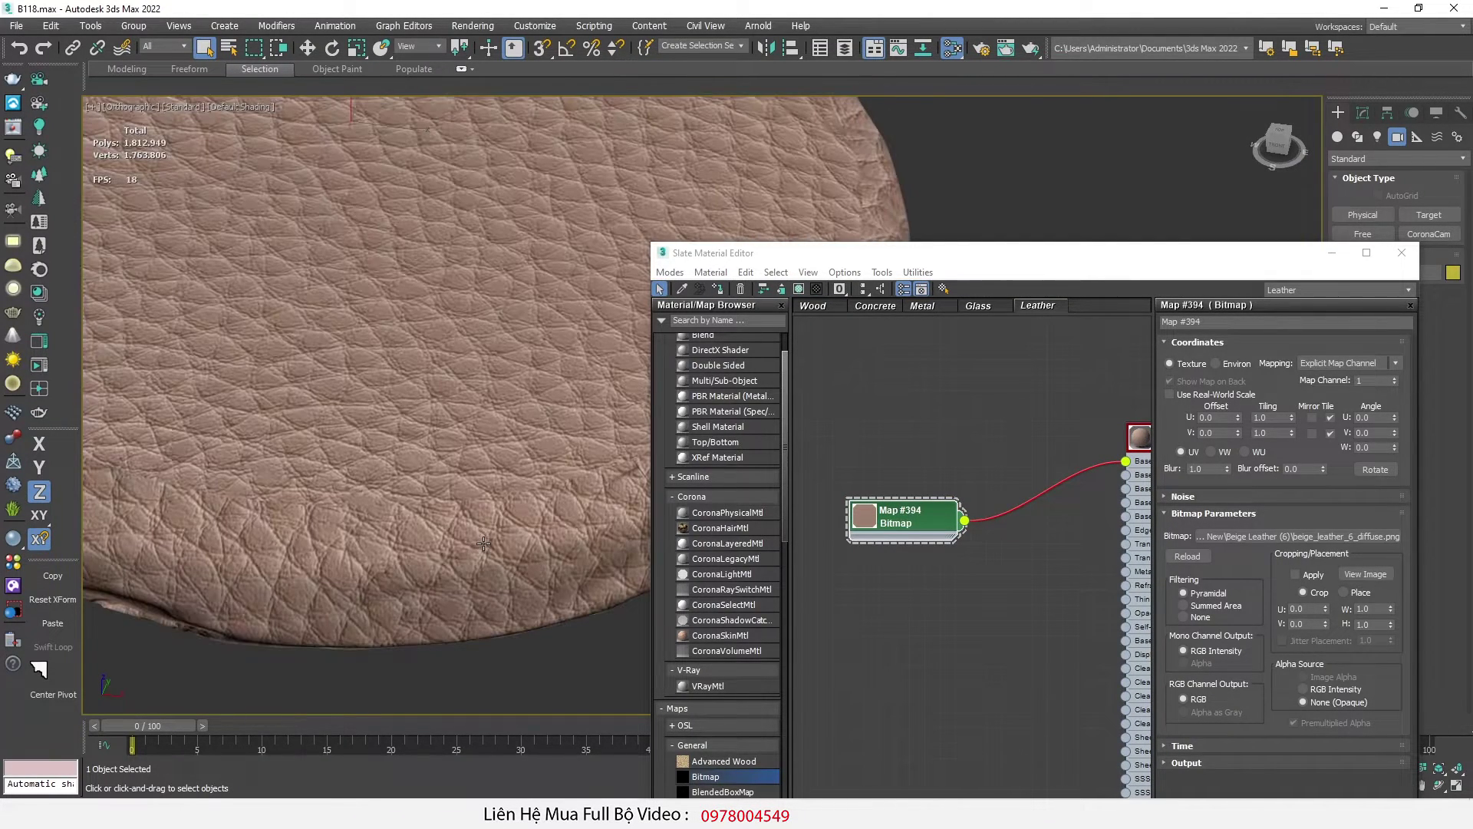
scroll(483, 543, "down", 5)
middle_click_drag(976, 525, 982, 514)
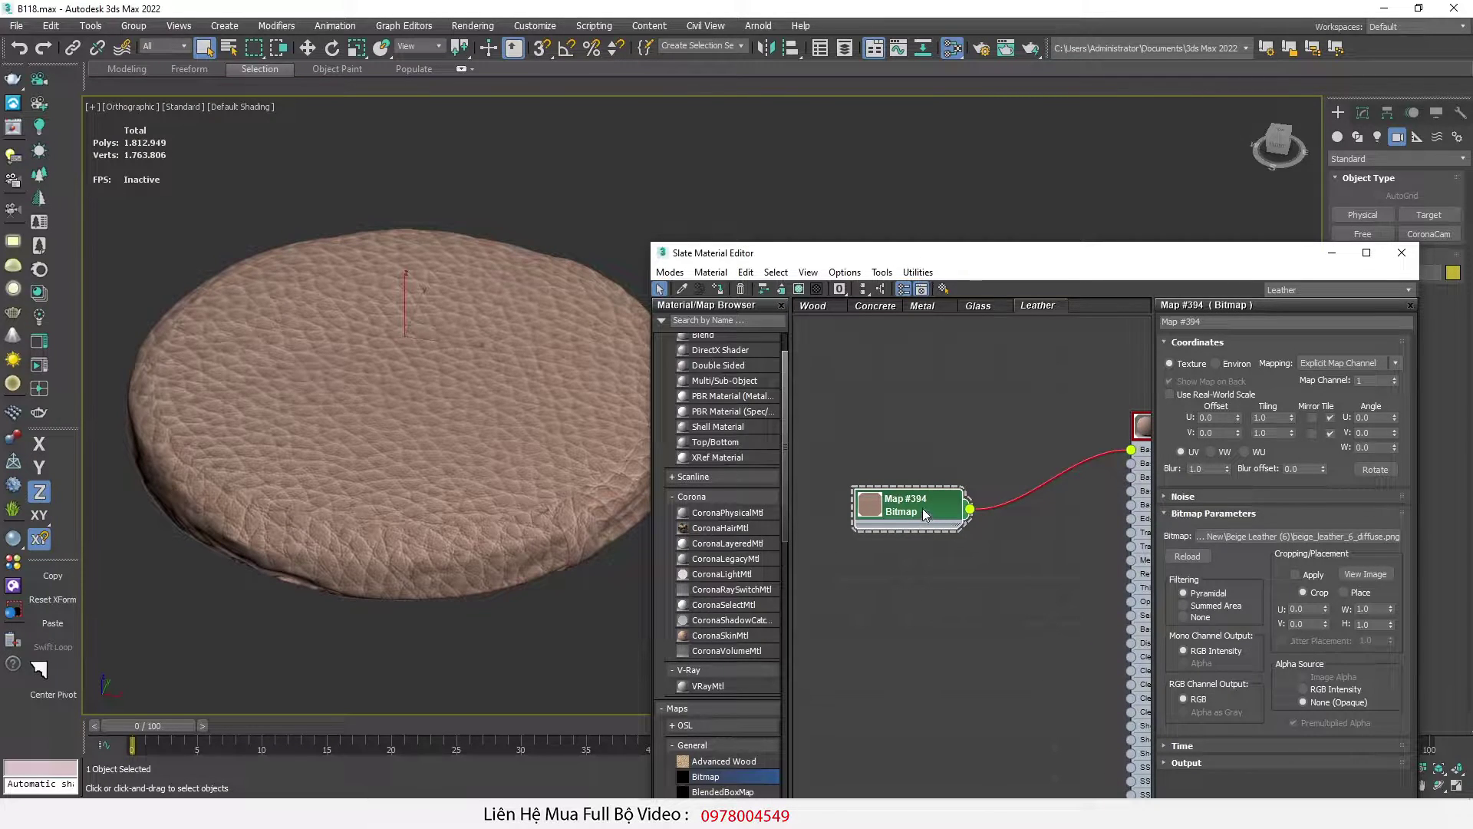
Step: Set the leather diffuse bitmap's tiling to 4.0 in both U and V
double_click(1266, 417)
type("4")
key("Tab")
type("4")
key("Return")
Step: Bring the hidden scene objects back into view around the isolated stool seat
scroll(434, 466, "up", 5)
right_click(450, 436)
left_click(503, 362)
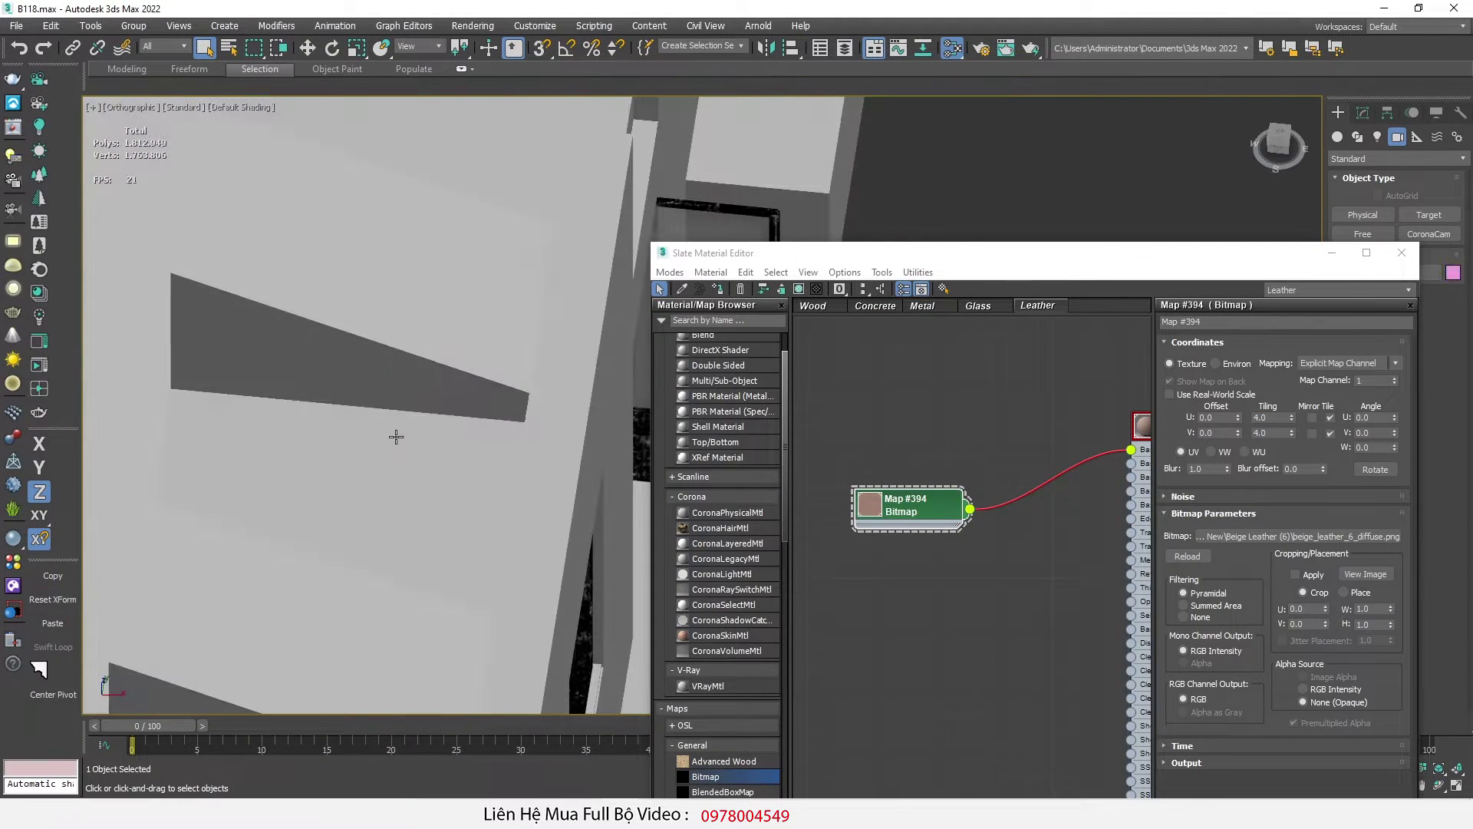
key("ctrl+z")
Step: Set the leather diffuse bitmap's tiling to 8.0 in both U and V and check the grain on the seat
left_click_drag(1271, 418, 1165, 431)
type("8")
key("Tab")
type("8")
key("Return")
scroll(439, 405, "down", 5)
scroll(440, 404, "up", 8)
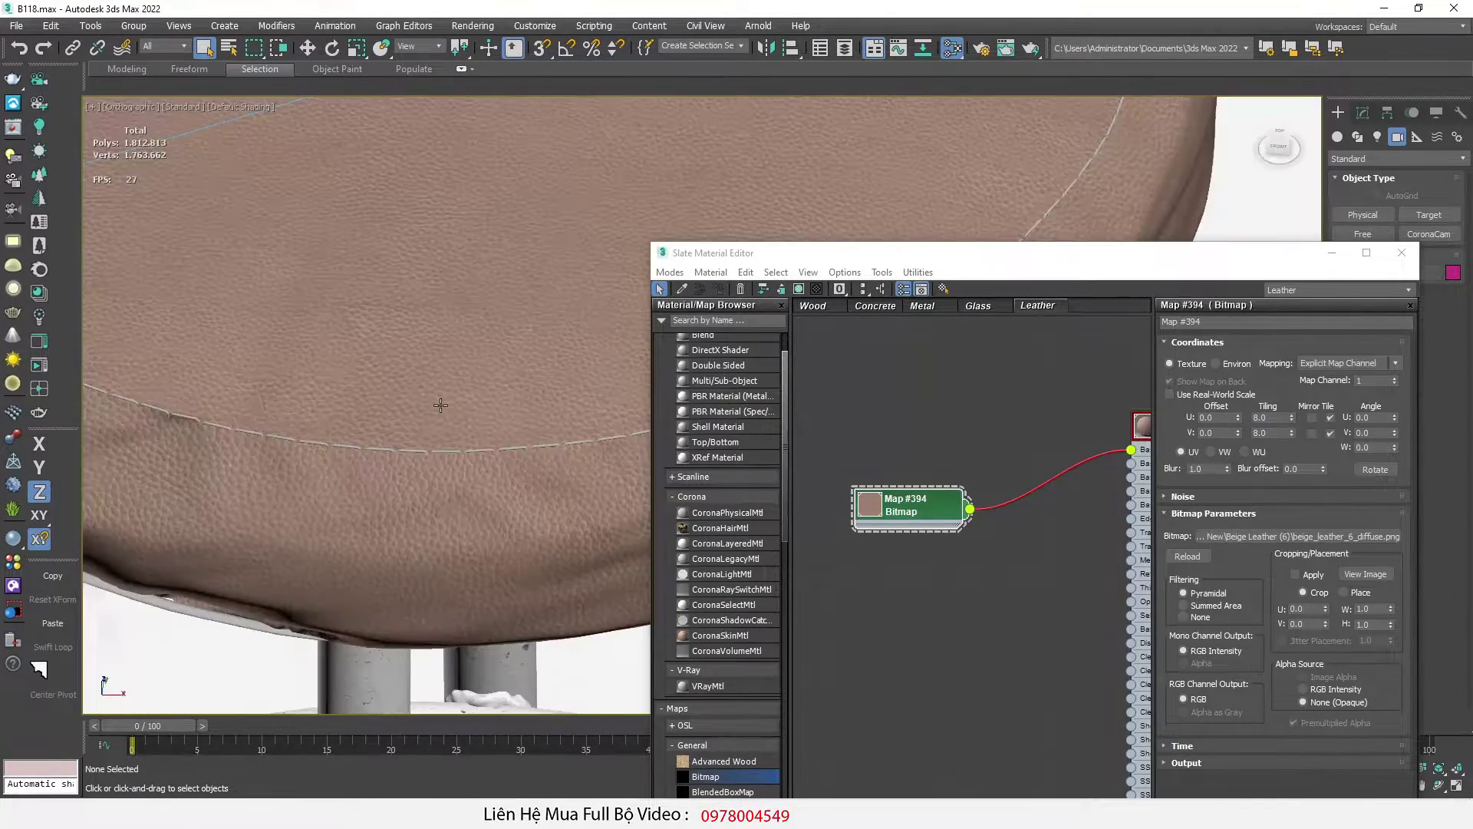
Step: Examine the leather grain and texture continuity around the seat's stitched seam, side folds and whole top
scroll(432, 416, "down", 7)
middle_click_drag(432, 416, 158, 518, "alt")
scroll(571, 364, "up", 3)
scroll(570, 364, "up", 3)
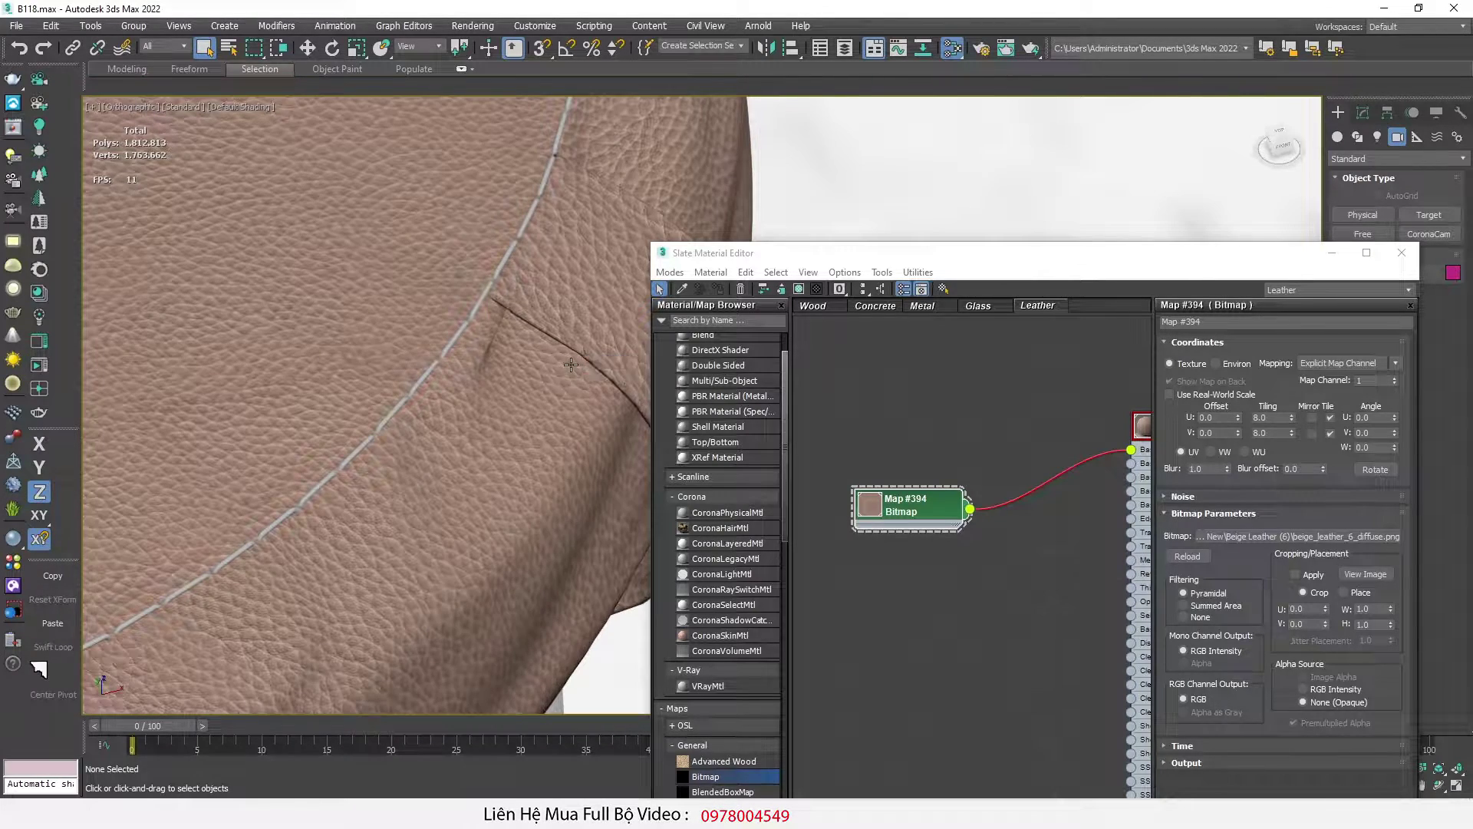
scroll(571, 364, "down", 6)
scroll(321, 408, "down", 2)
middle_click_drag(314, 412, 407, 495)
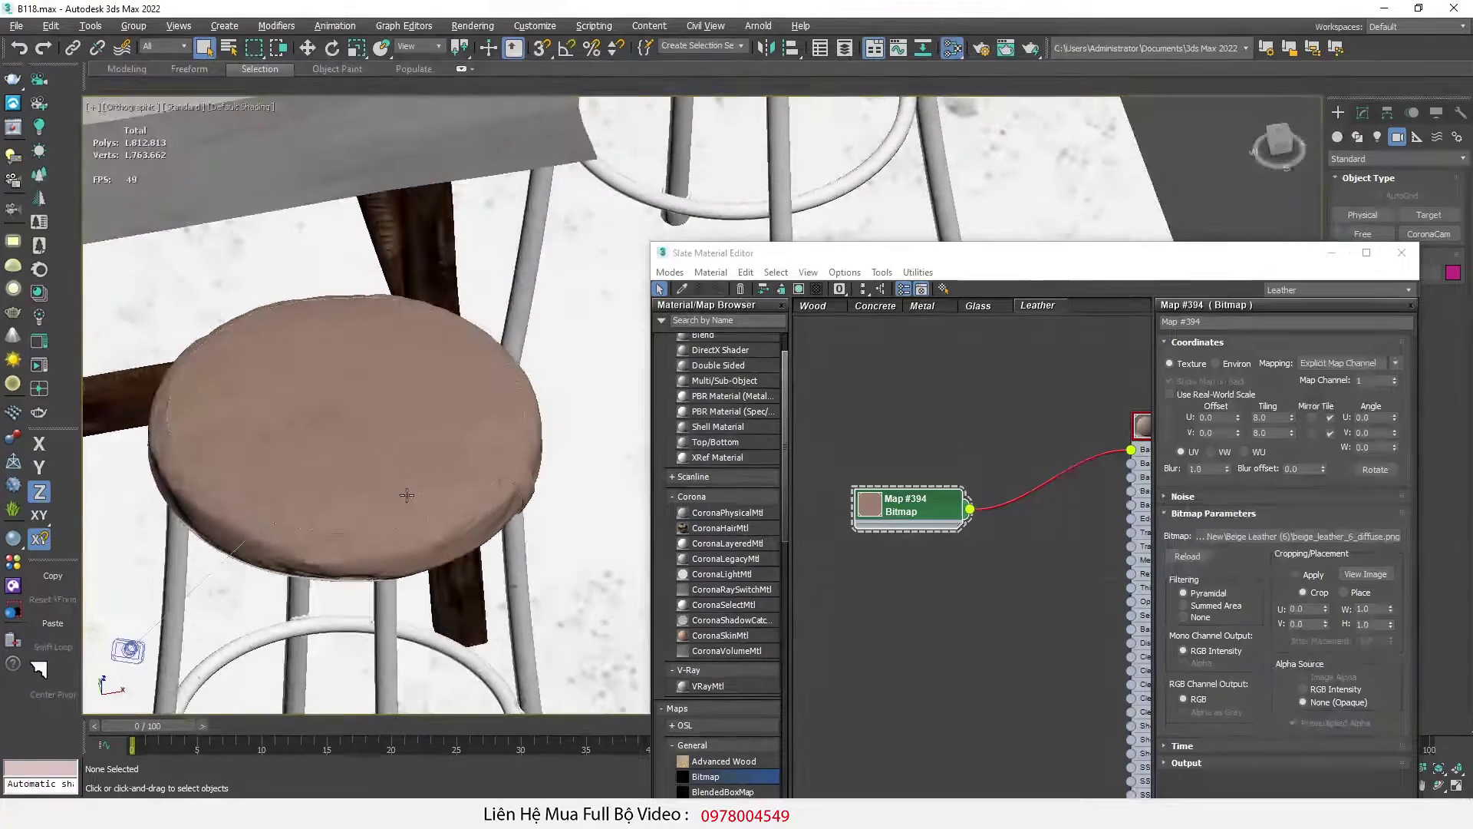
Step: Toggle edged faces on and off to compare the seat's mesh density with its shaded leather surface
scroll(227, 515, "up", 4)
key("F4")
key("F4")
key("F4")
key("F4")
key("F4")
scroll(264, 499, "down", 2)
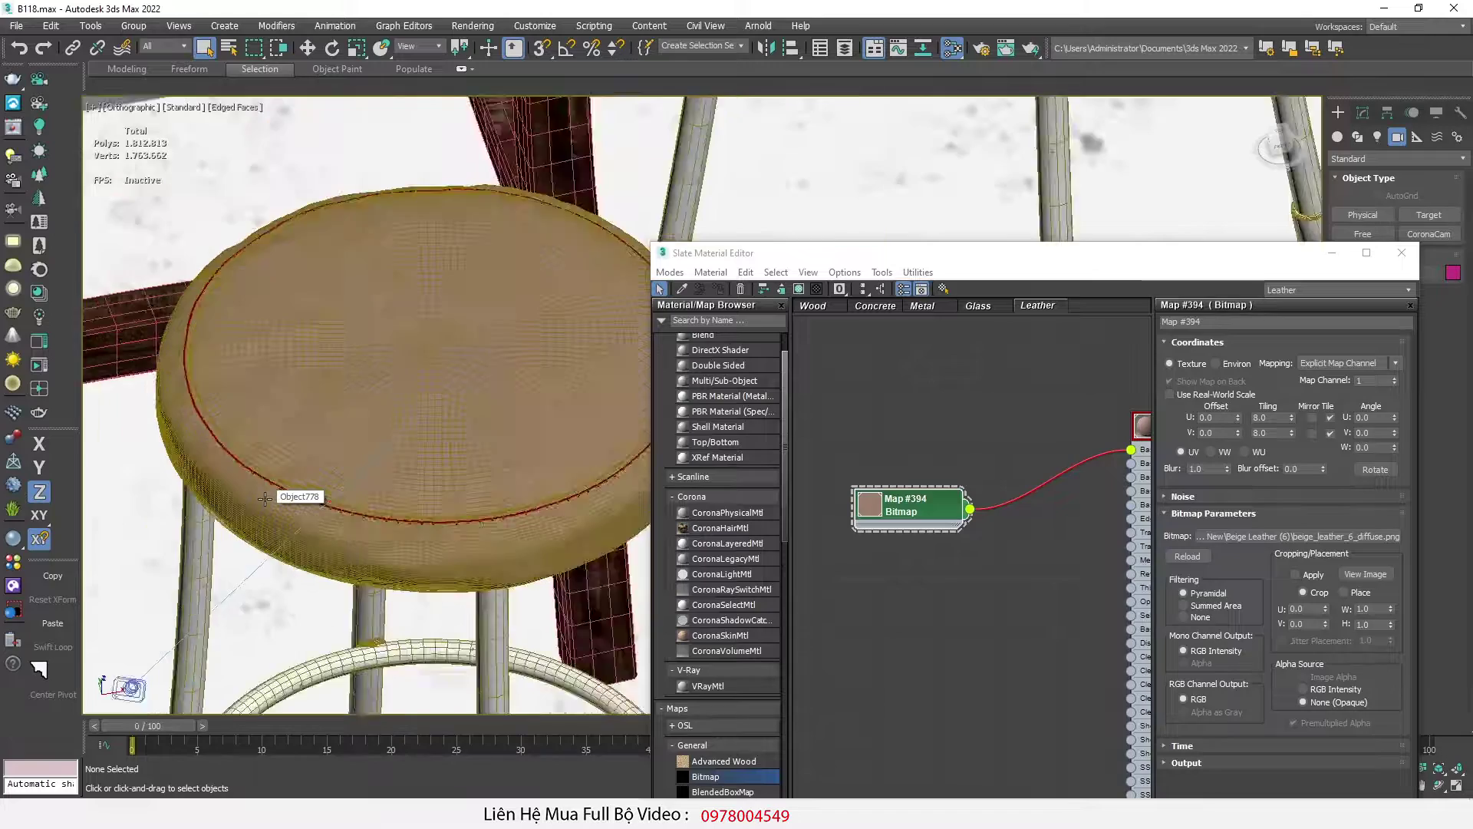
scroll(265, 499, "down", 2)
key("F4")
scroll(560, 466, "up", 3)
scroll(560, 467, "down", 3)
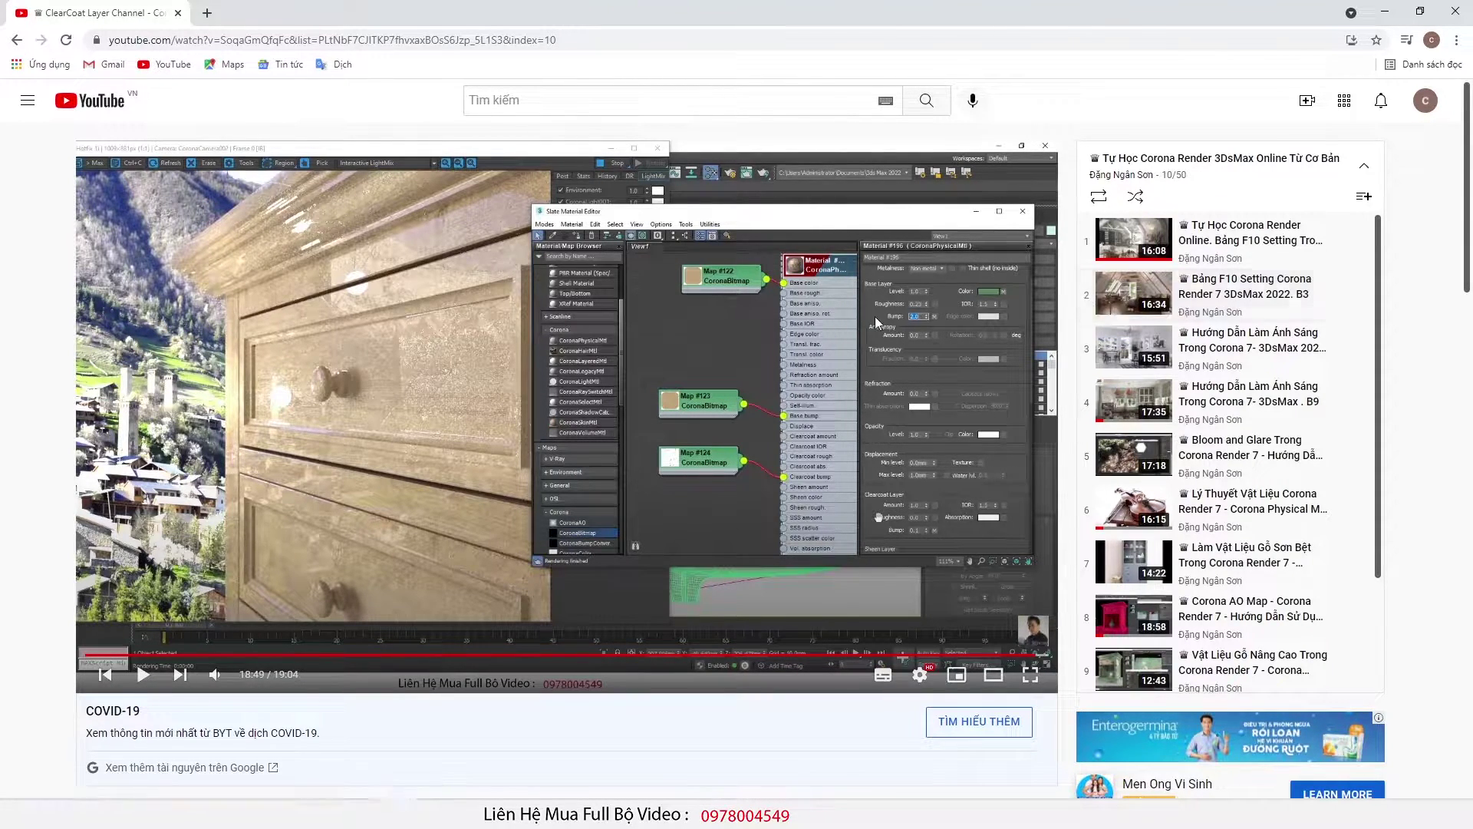
Step: Expand the ClearCoat Layer Channel video's description on YouTube and look through its course links and contact details
scroll(1448, 353, "down", 3)
scroll(1447, 345, "up", 3)
scroll(1441, 346, "down", 5)
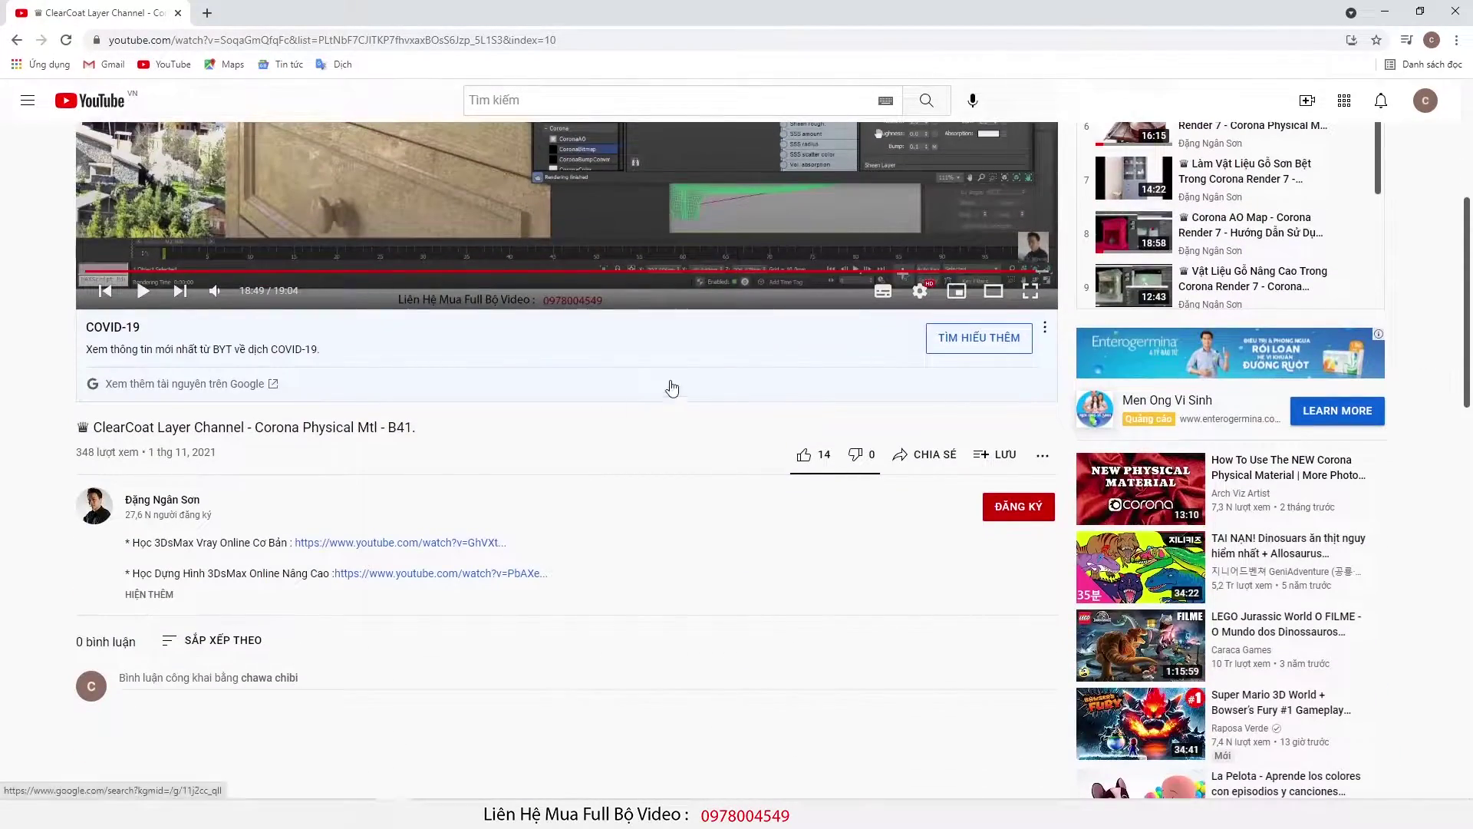
left_click(149, 595)
scroll(643, 464, "down", 5)
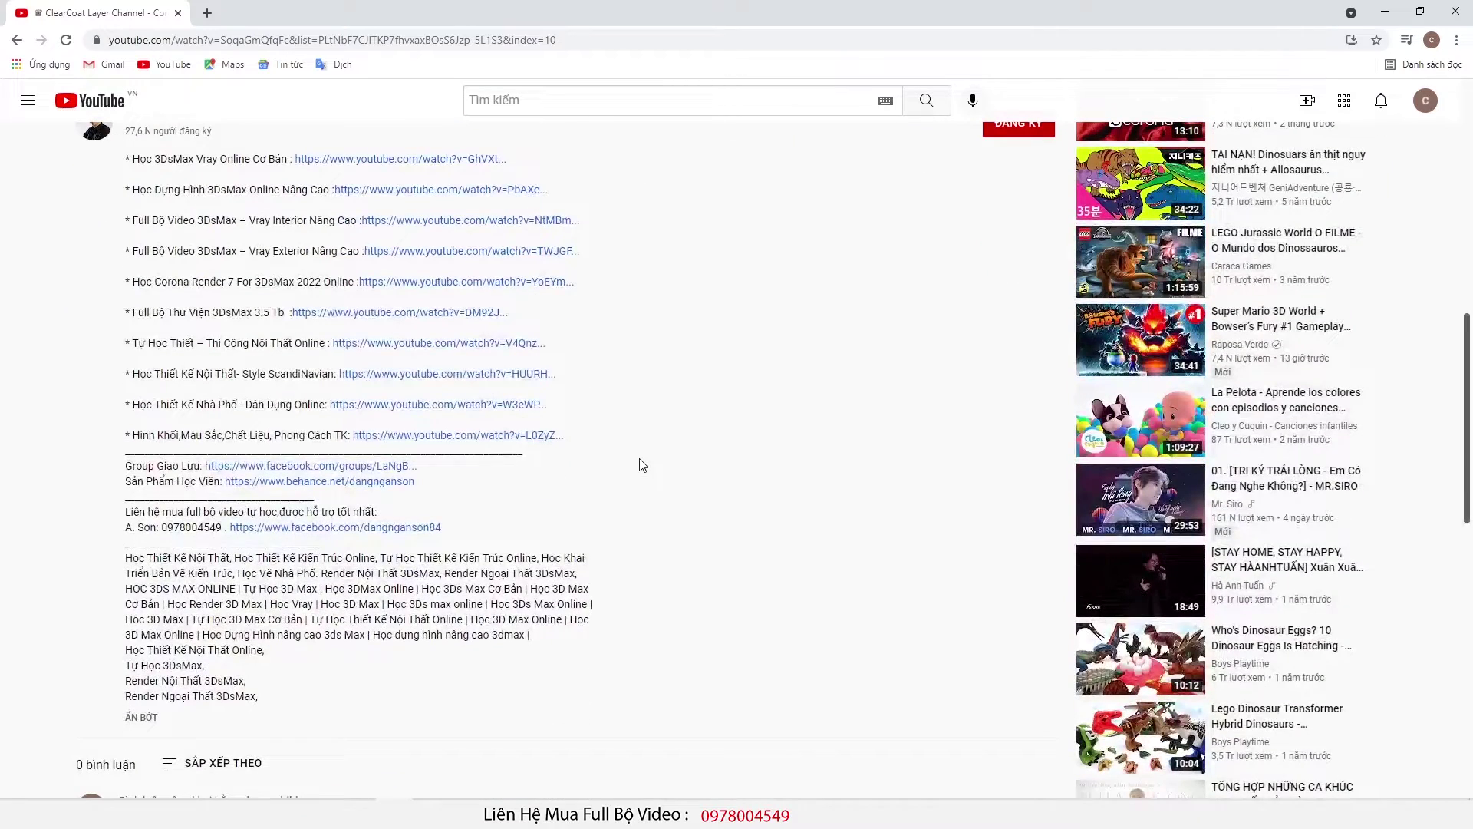
scroll(643, 466, "up", 1)
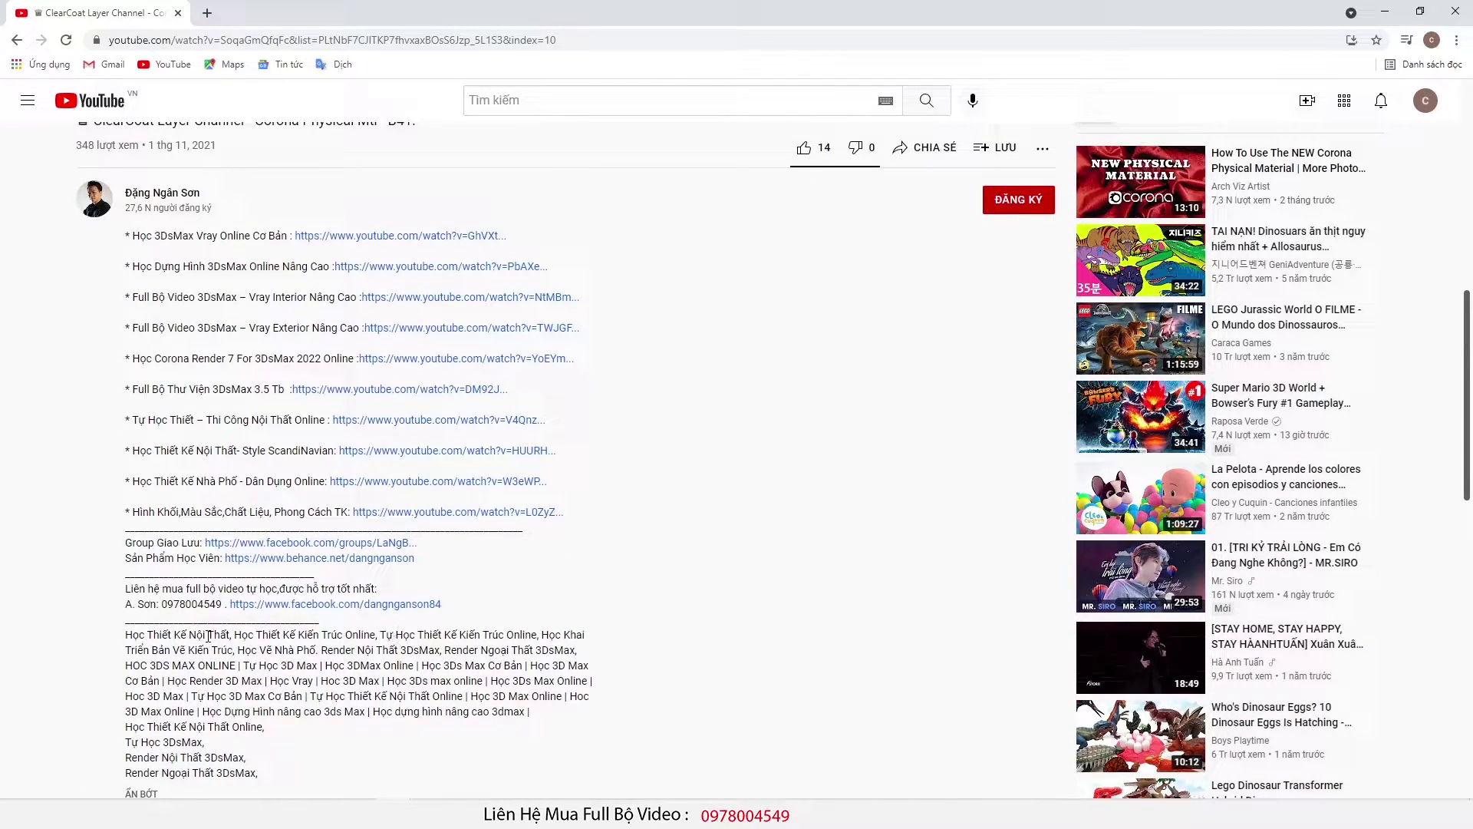
double_click(165, 605)
scroll(744, 461, "up", 9)
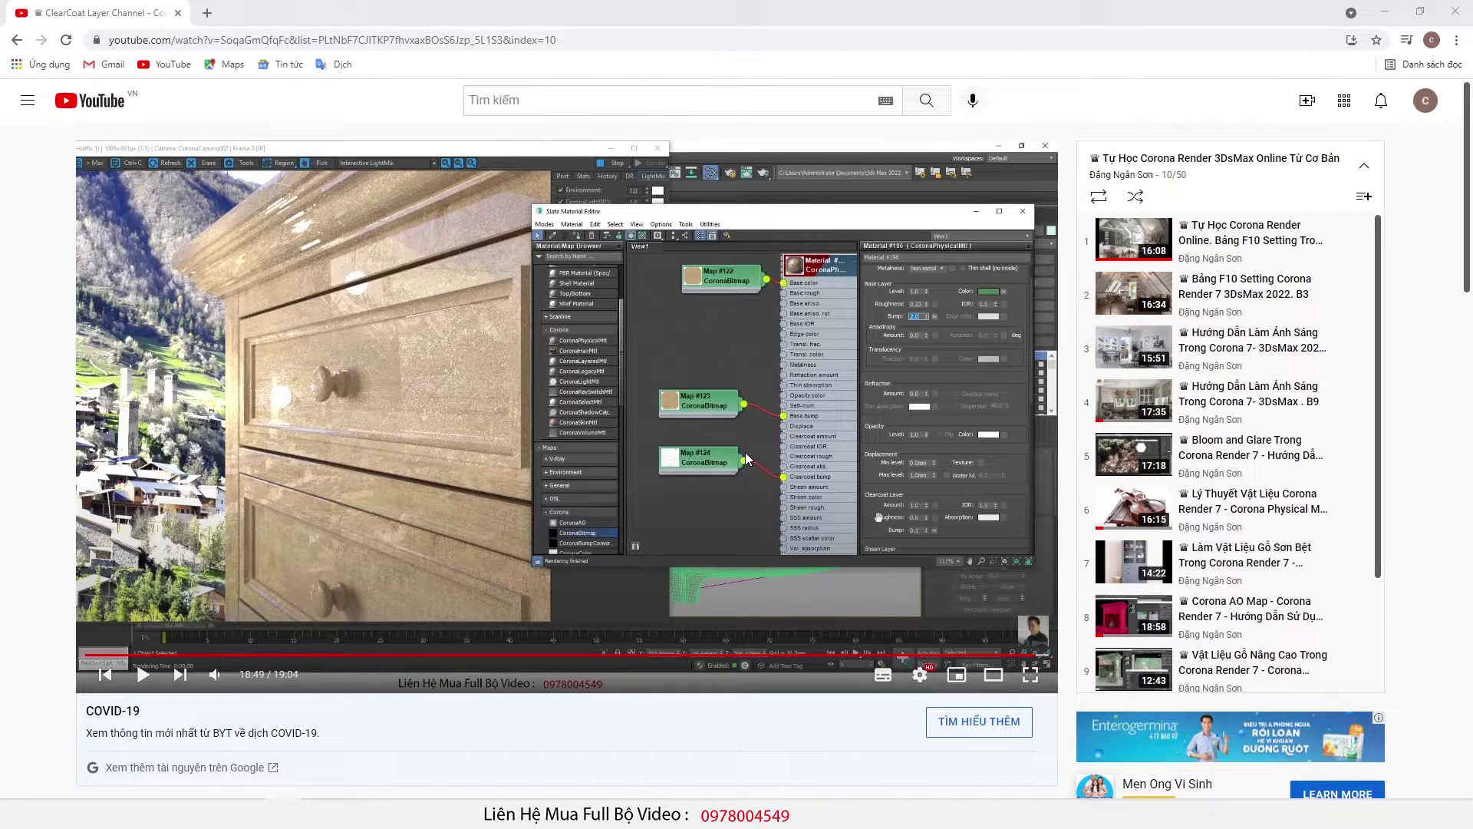
scroll(842, 430, "down", 6)
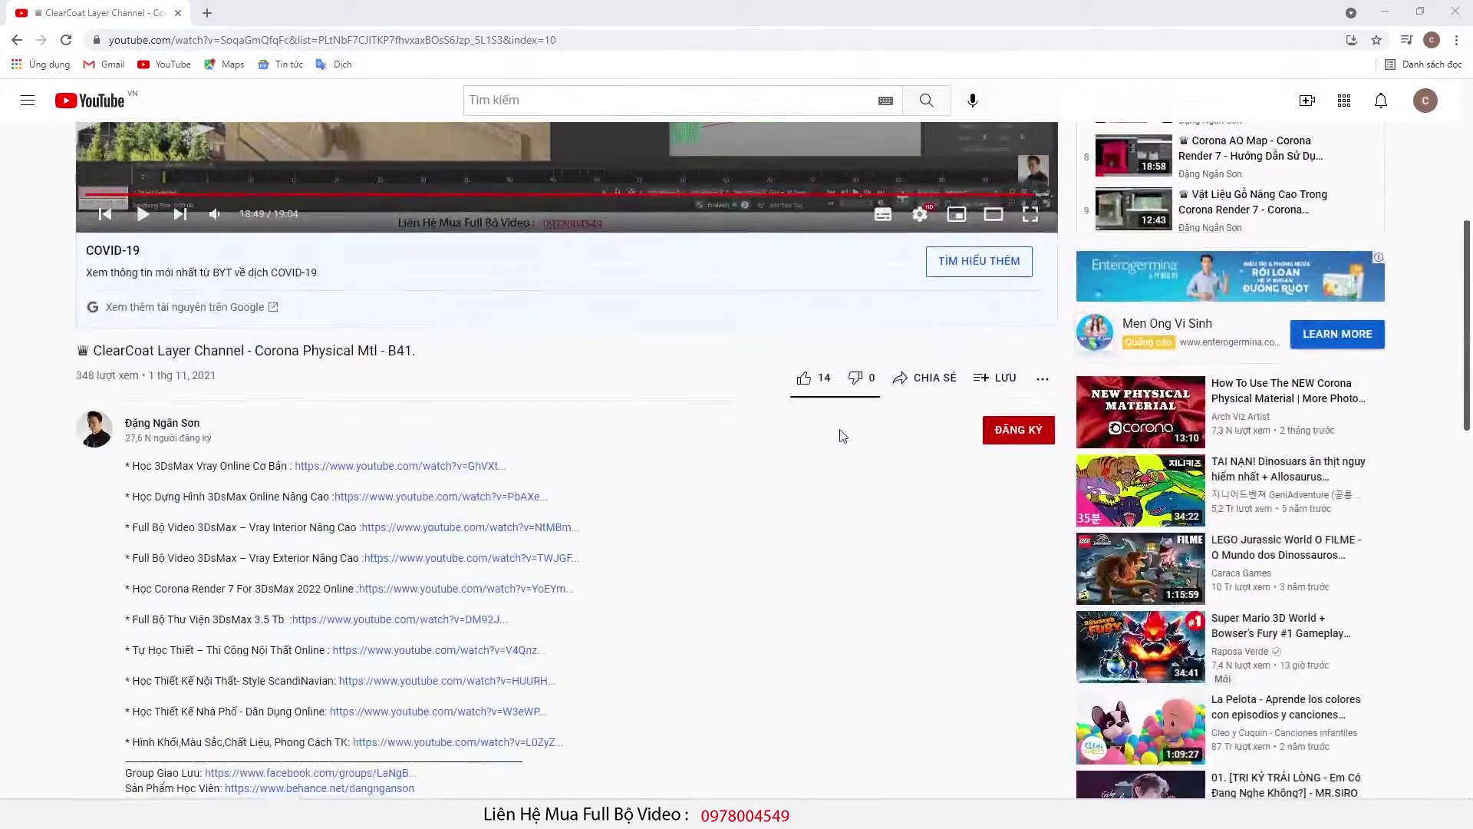